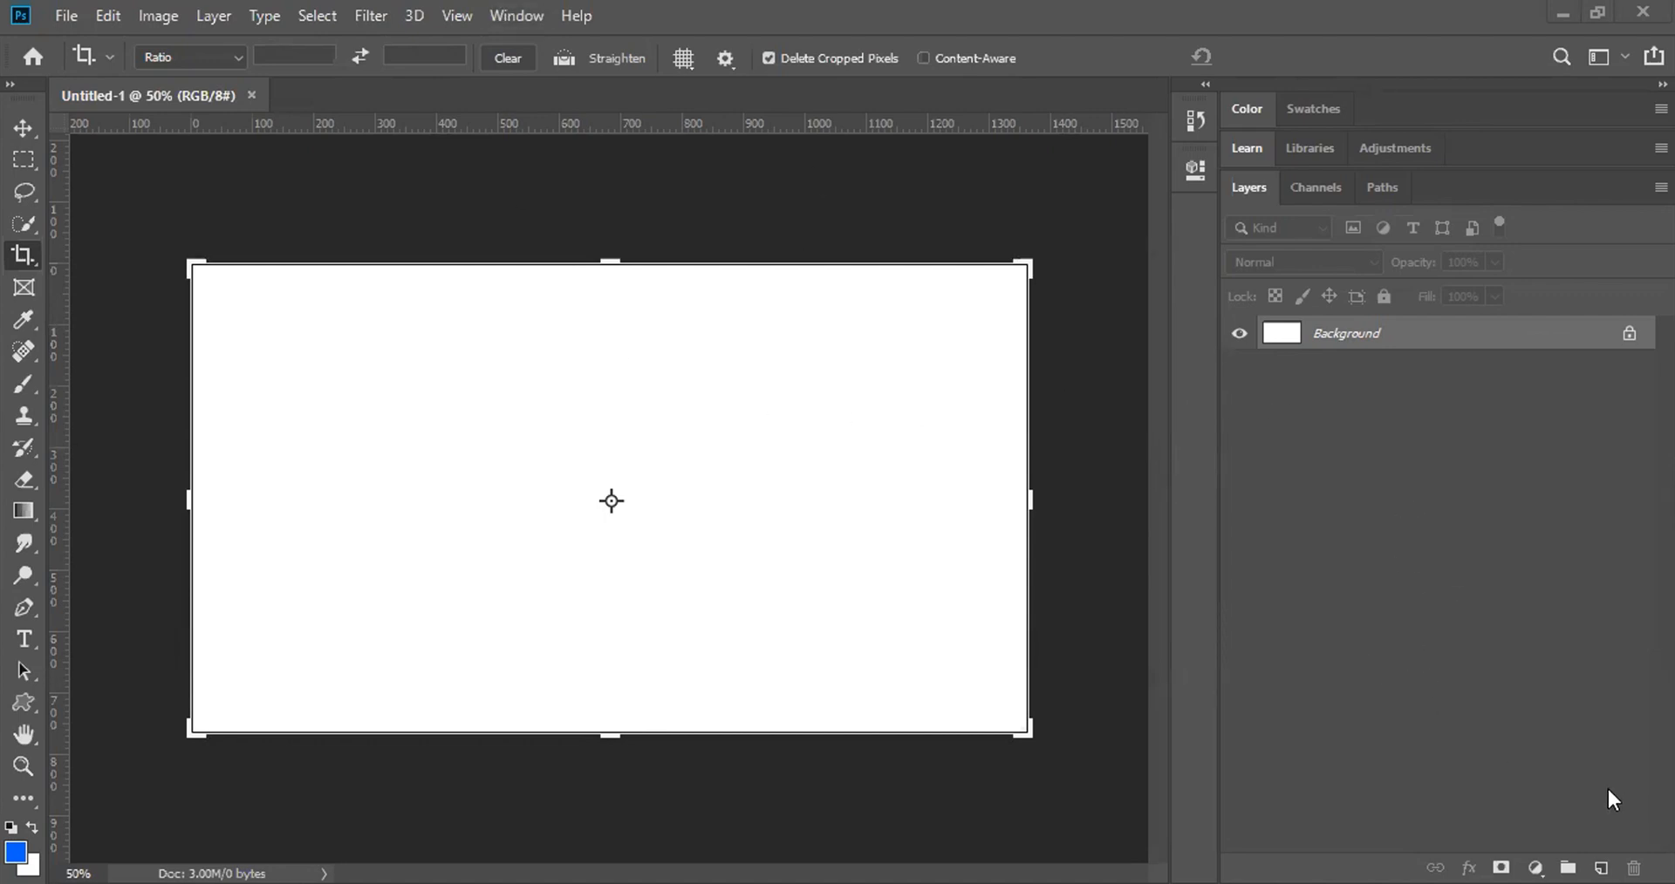
Step: Open the New Layer dialog, then dismiss it without adding a layer
key("ctrl")
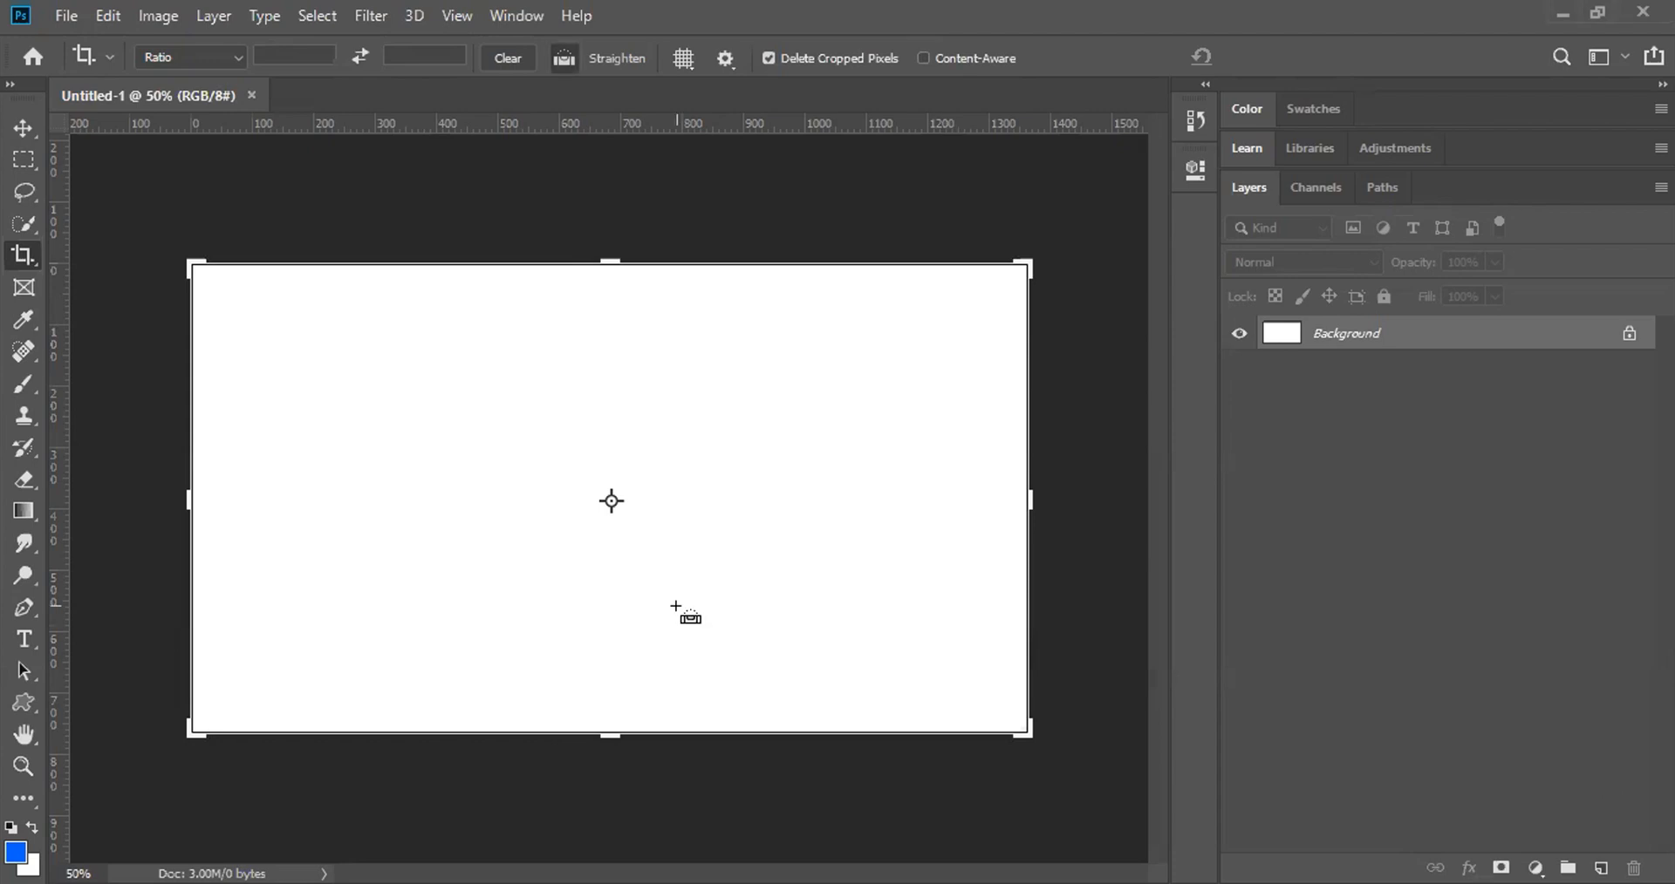
key("ctrl+shift+n")
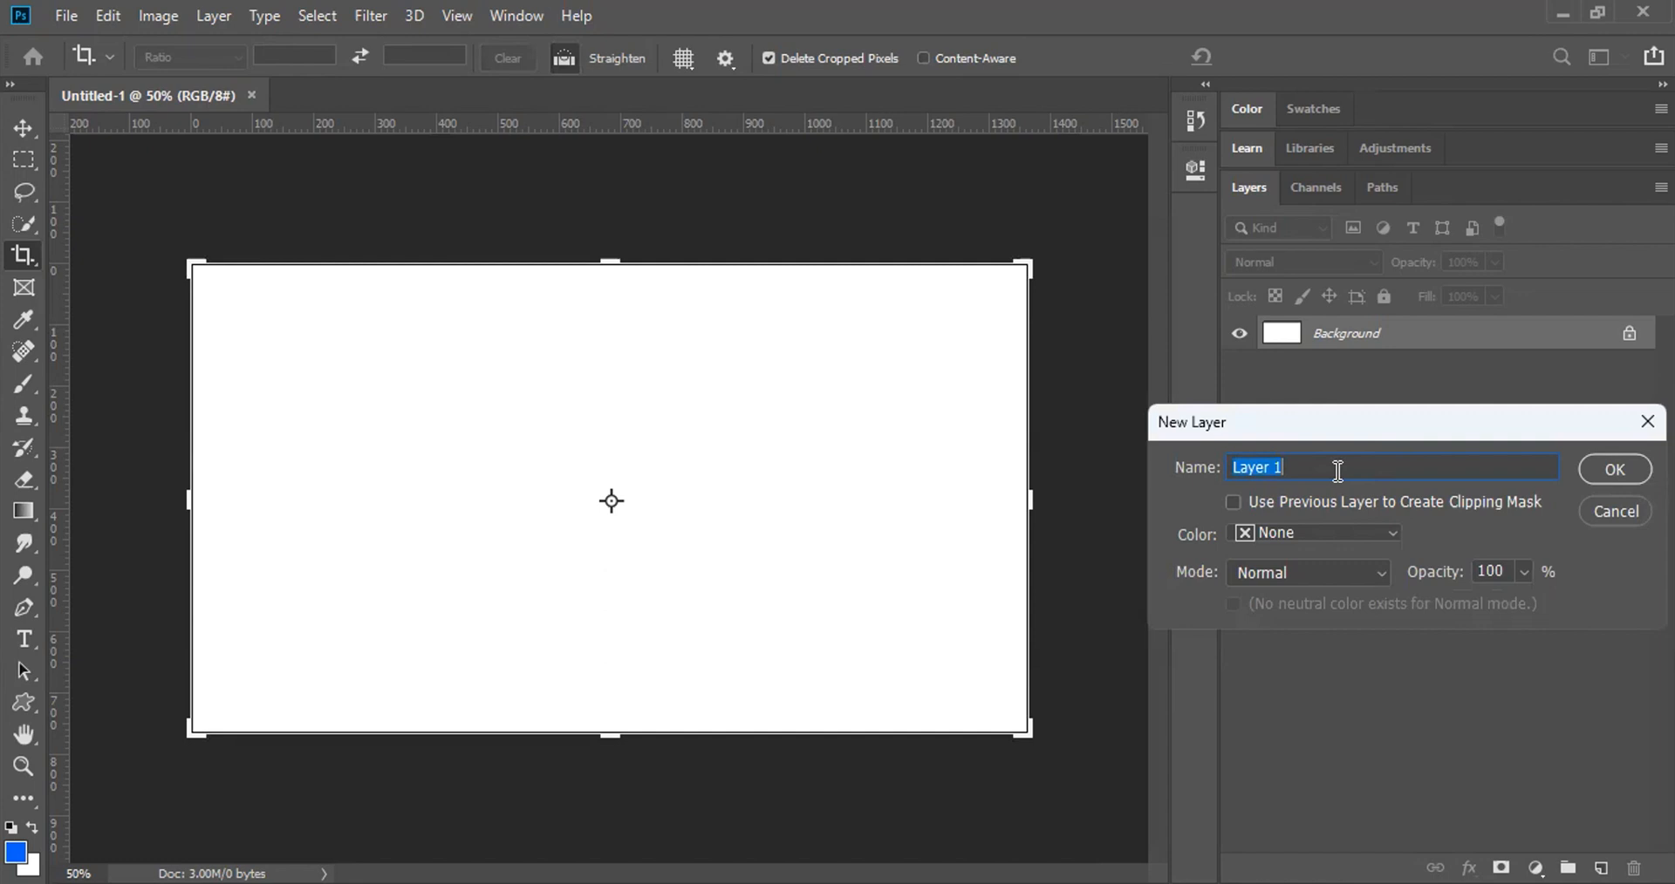
left_click(1600, 510)
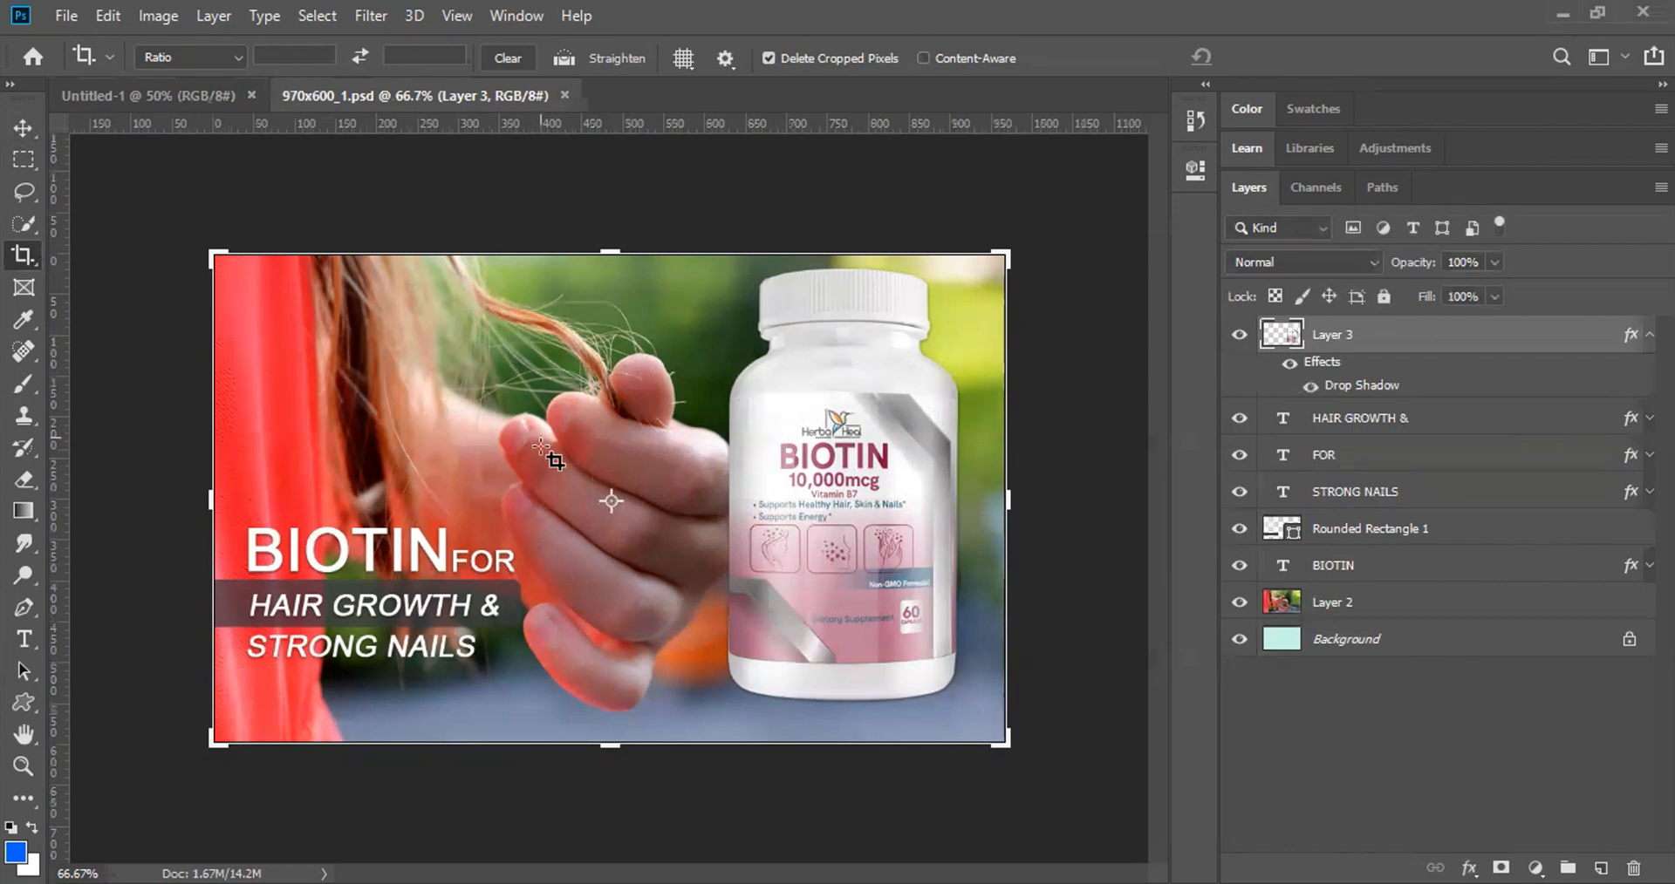
Step: With the Move tool, pick Layer 3 from the canvas, test-move the bottle left, and undo it
key("v")
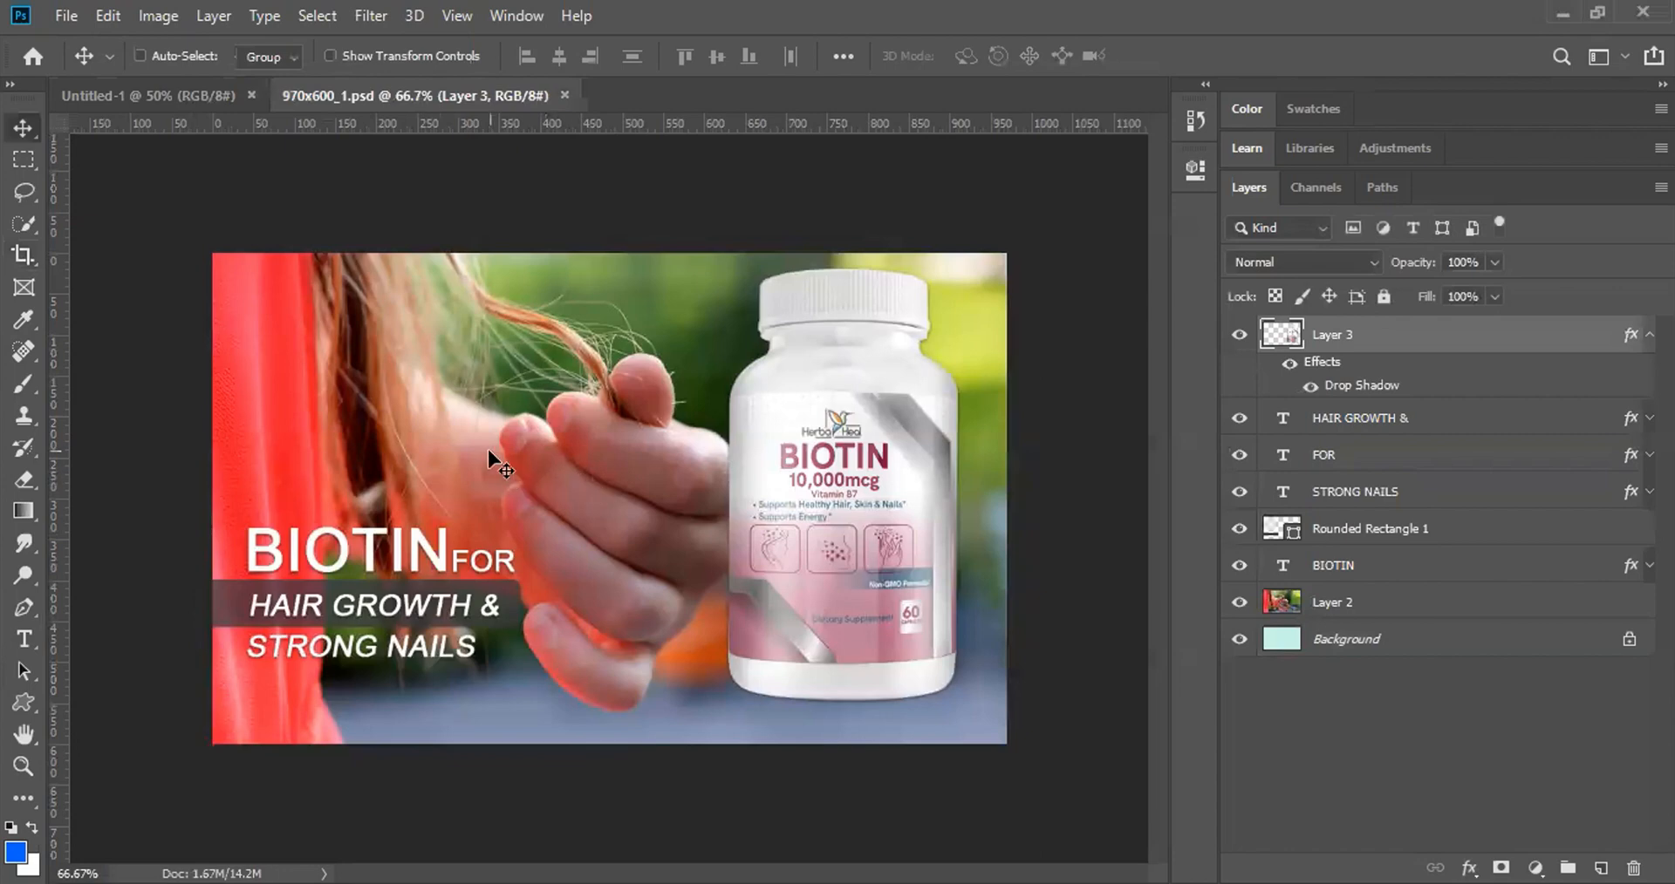
right_click(827, 469)
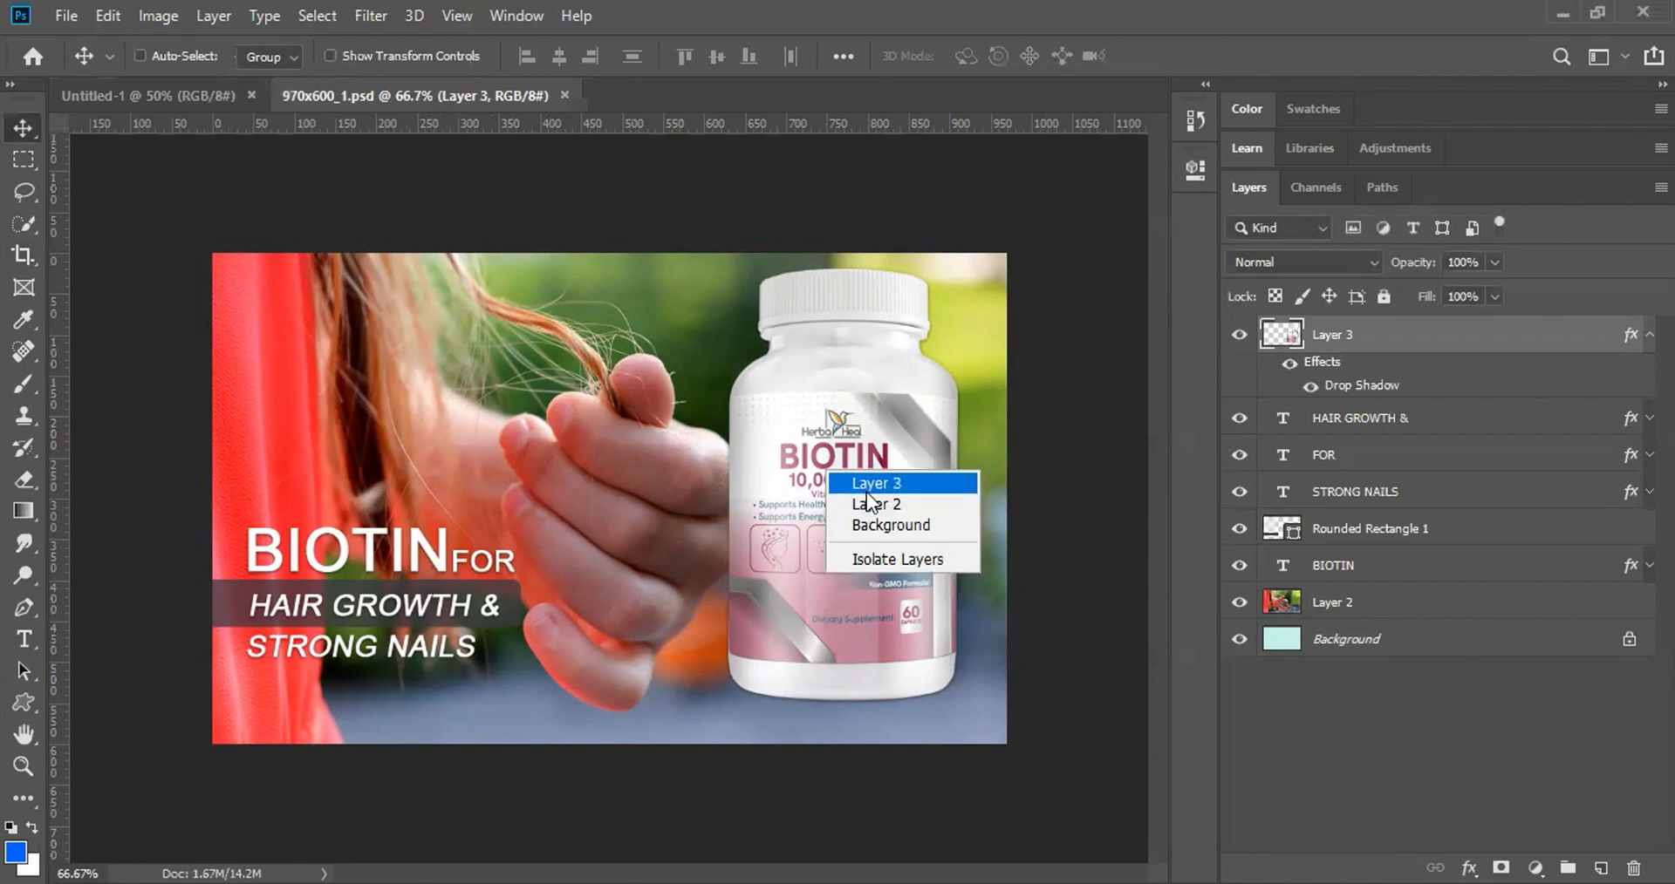
left_click(870, 485)
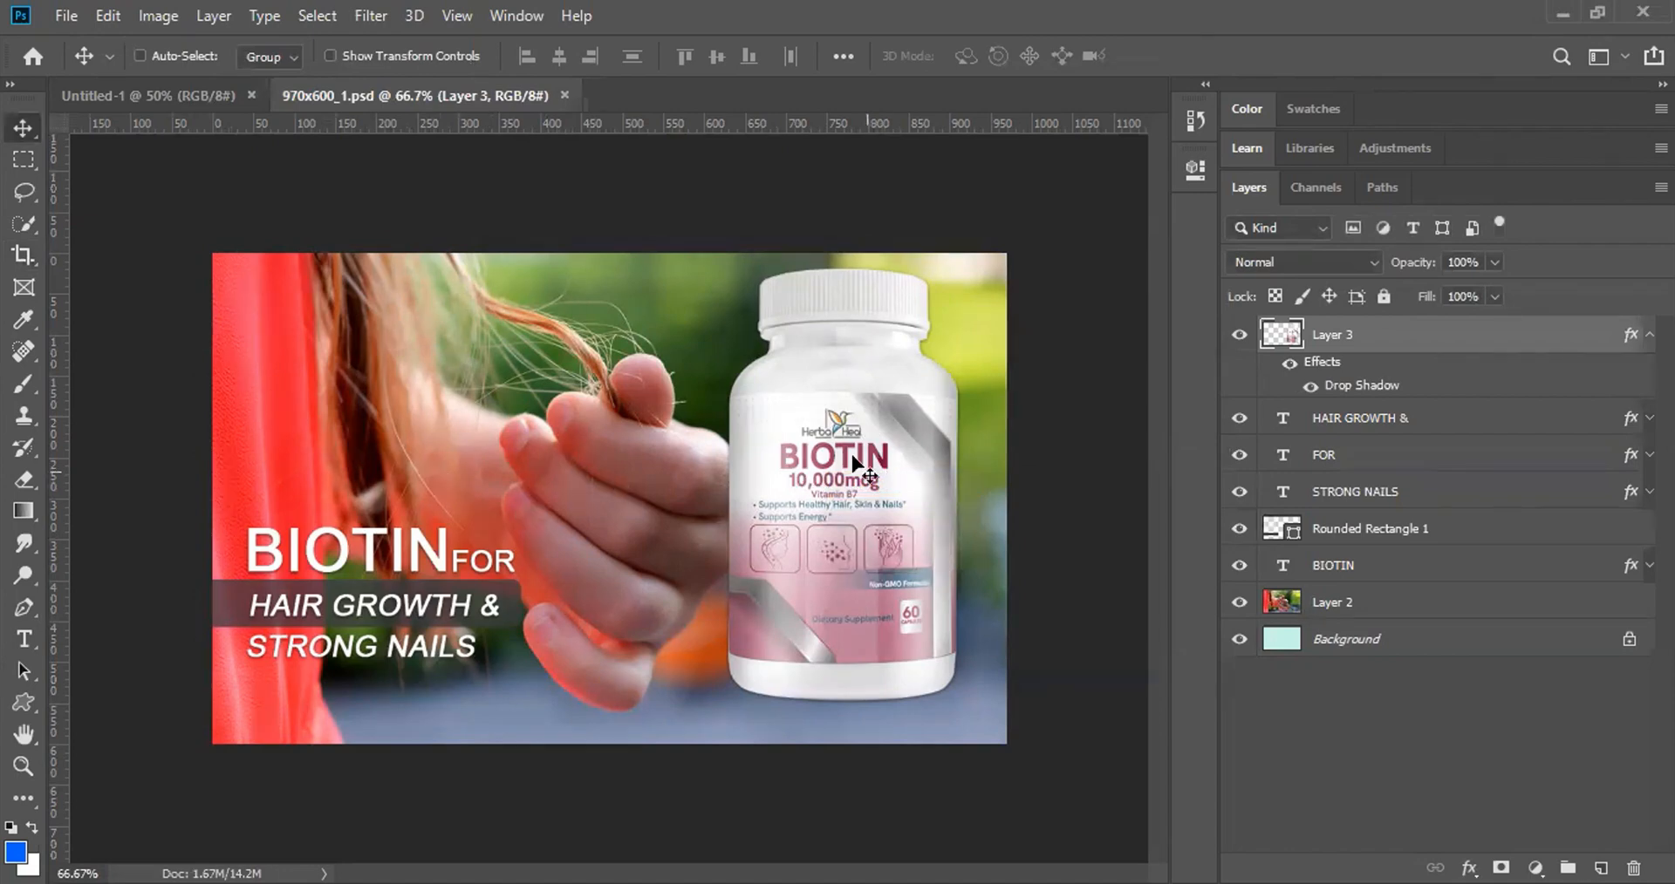
left_click_drag(851, 459, 785, 456)
key("ctrl+z")
Step: Rename Layer 3 to 'Bottle' and Layer 2 to 'bg'
double_click(1334, 335)
type("Bottle")
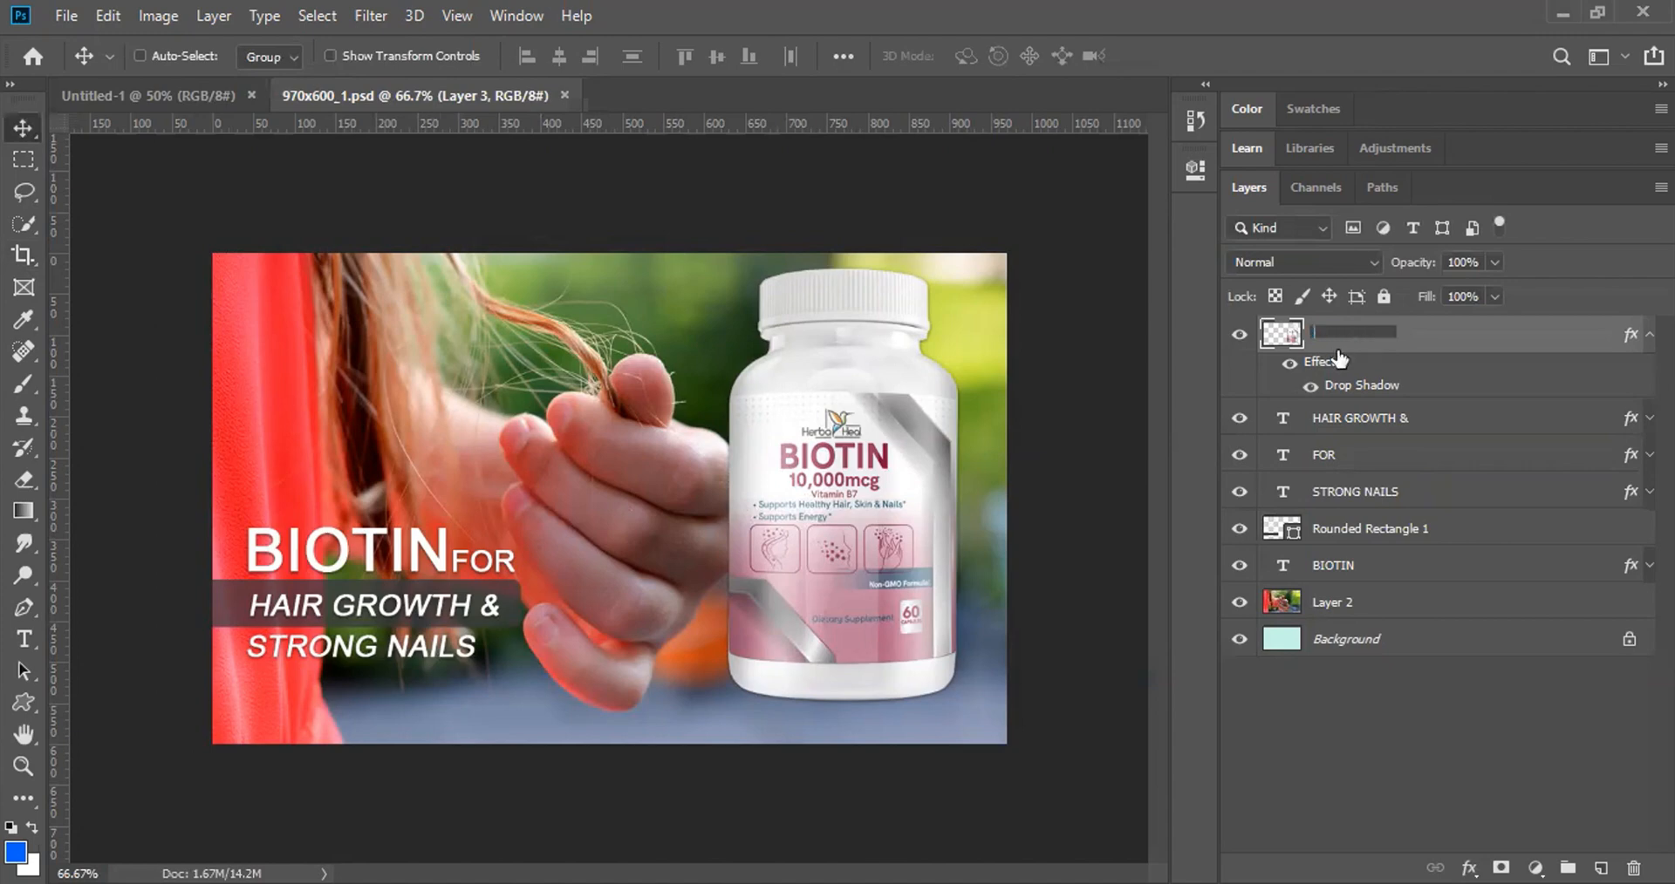
key("Return")
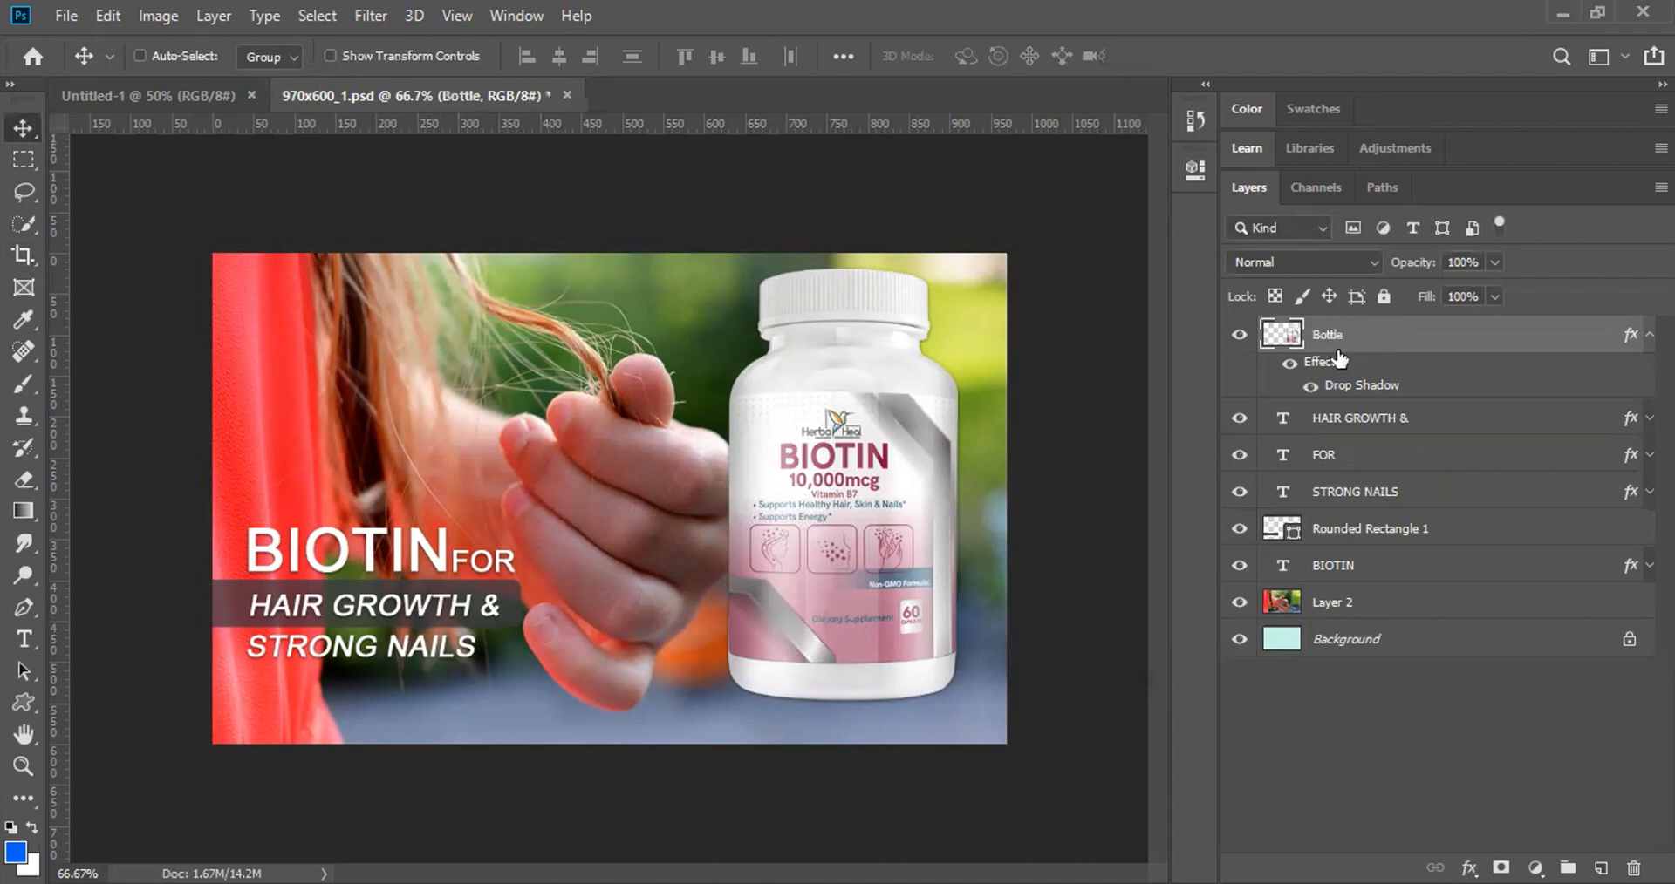
left_click(1339, 604)
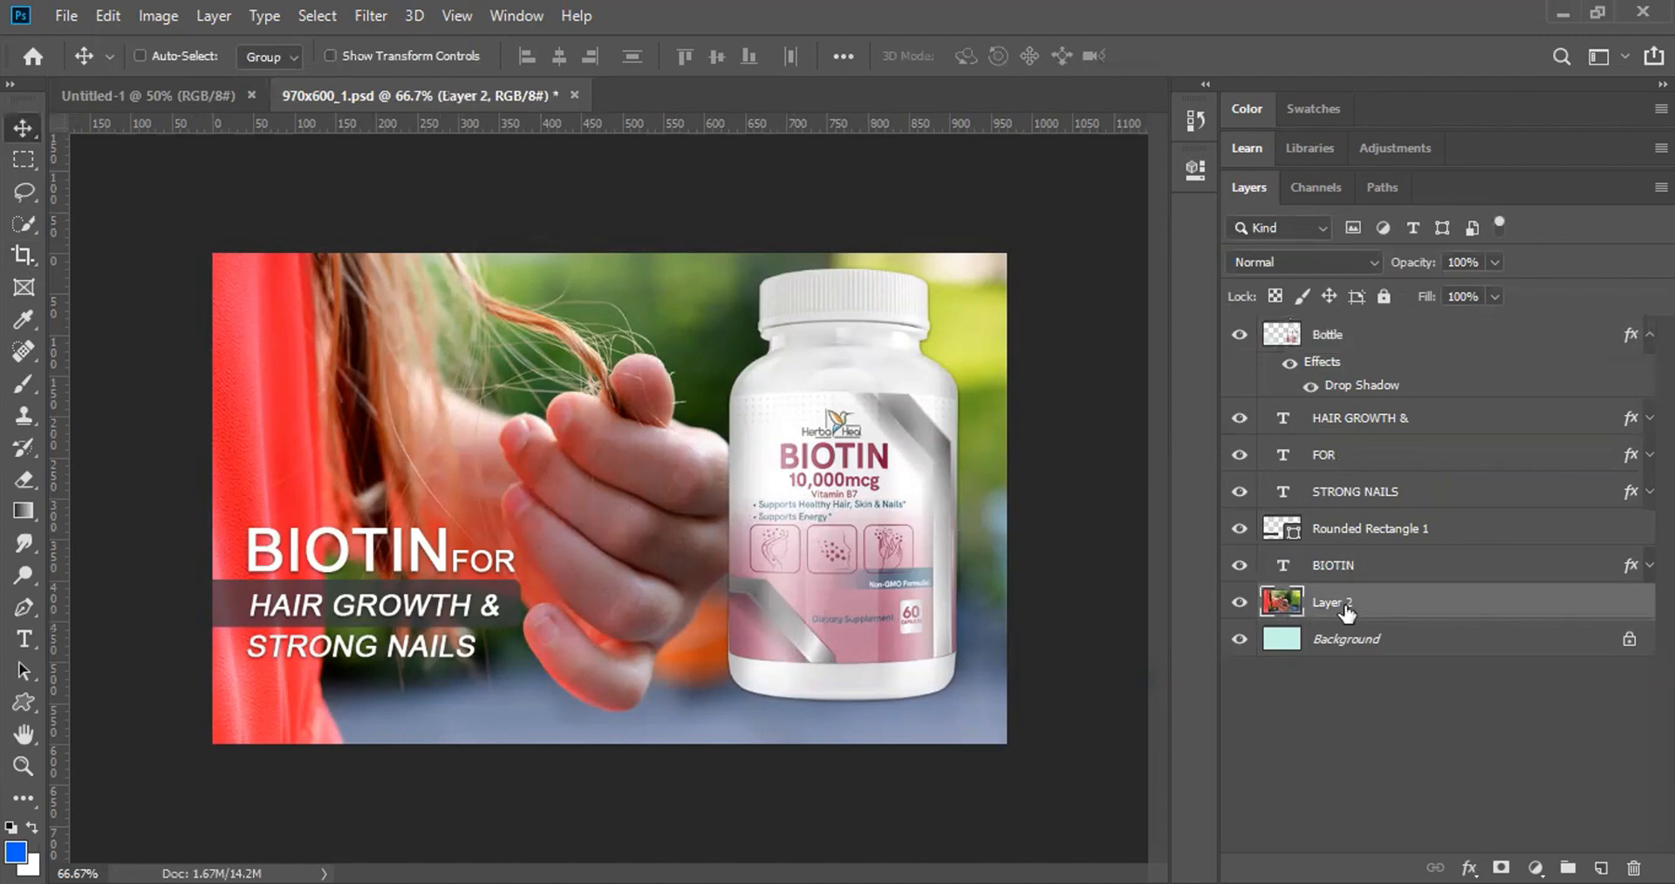
double_click(1341, 603)
type("back")
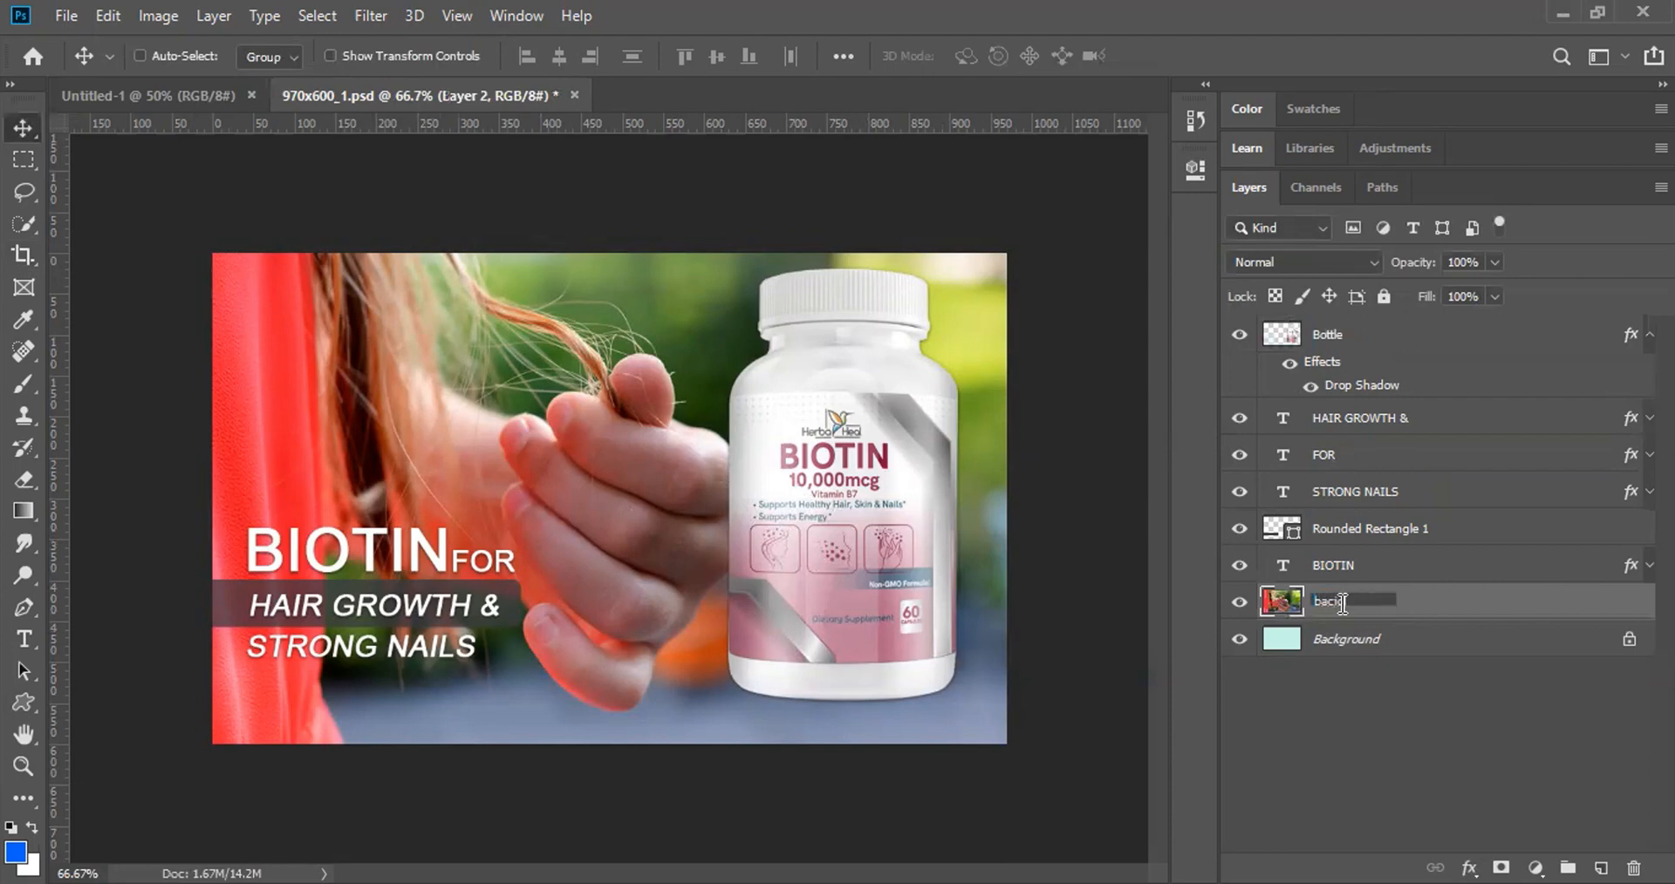
key("BackSpace")
key("BackSpace")
key("BackSpace")
type("g")
key("Return")
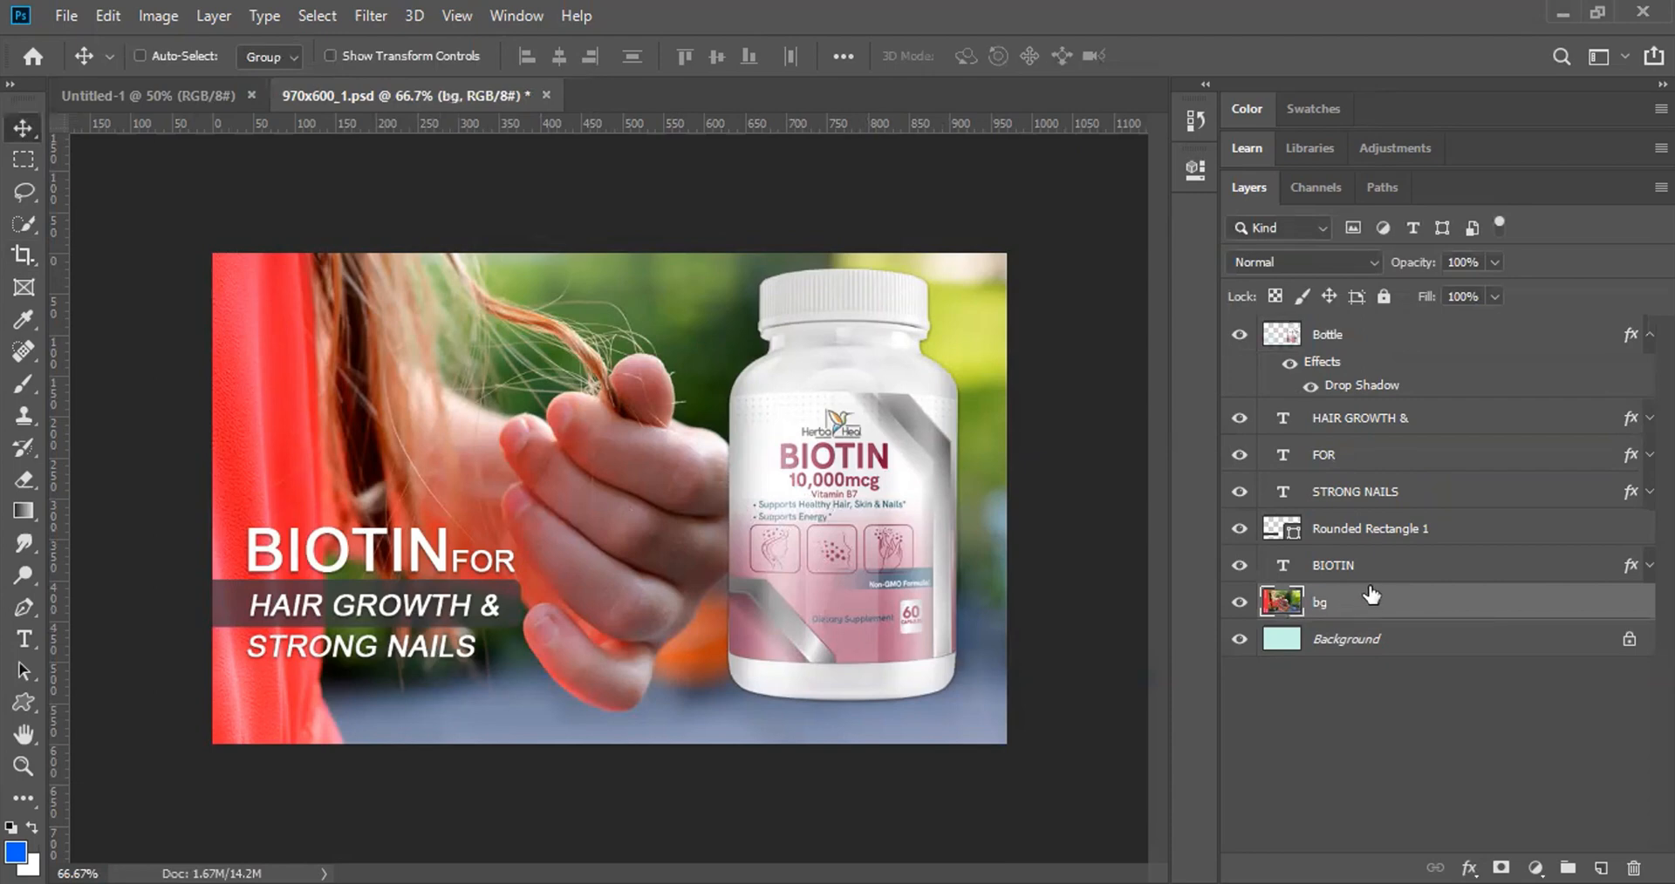
Step: Rename Rounded Rectangle 1 to 'hair-growth-bg'
left_click(1366, 531)
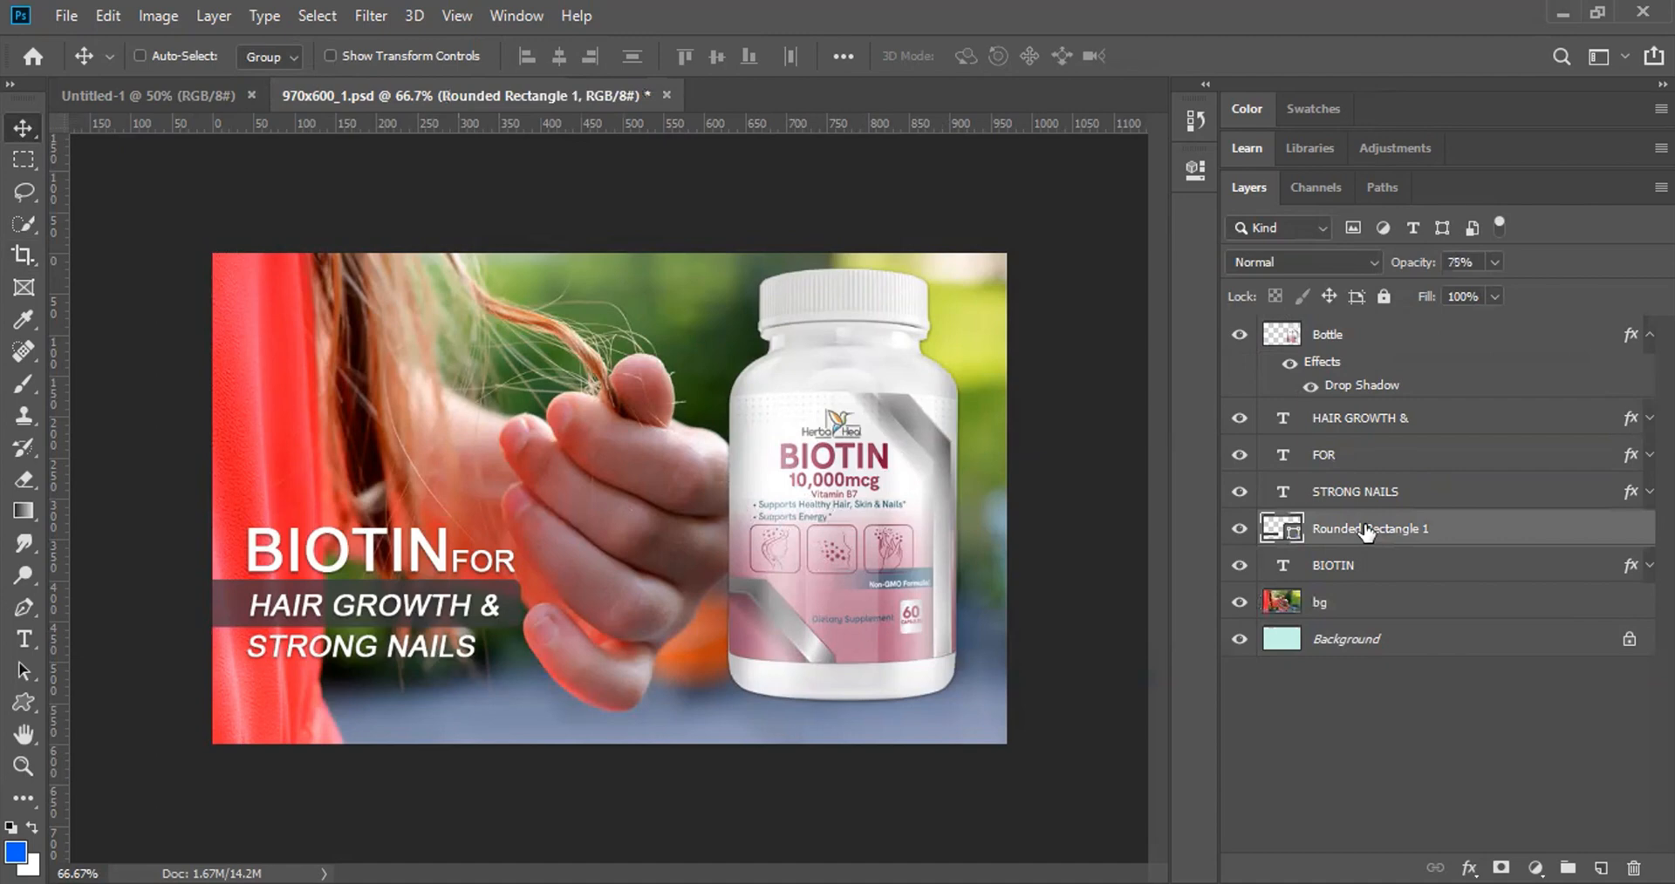
double_click(1331, 528)
type("hair-growth-bg")
key("Return")
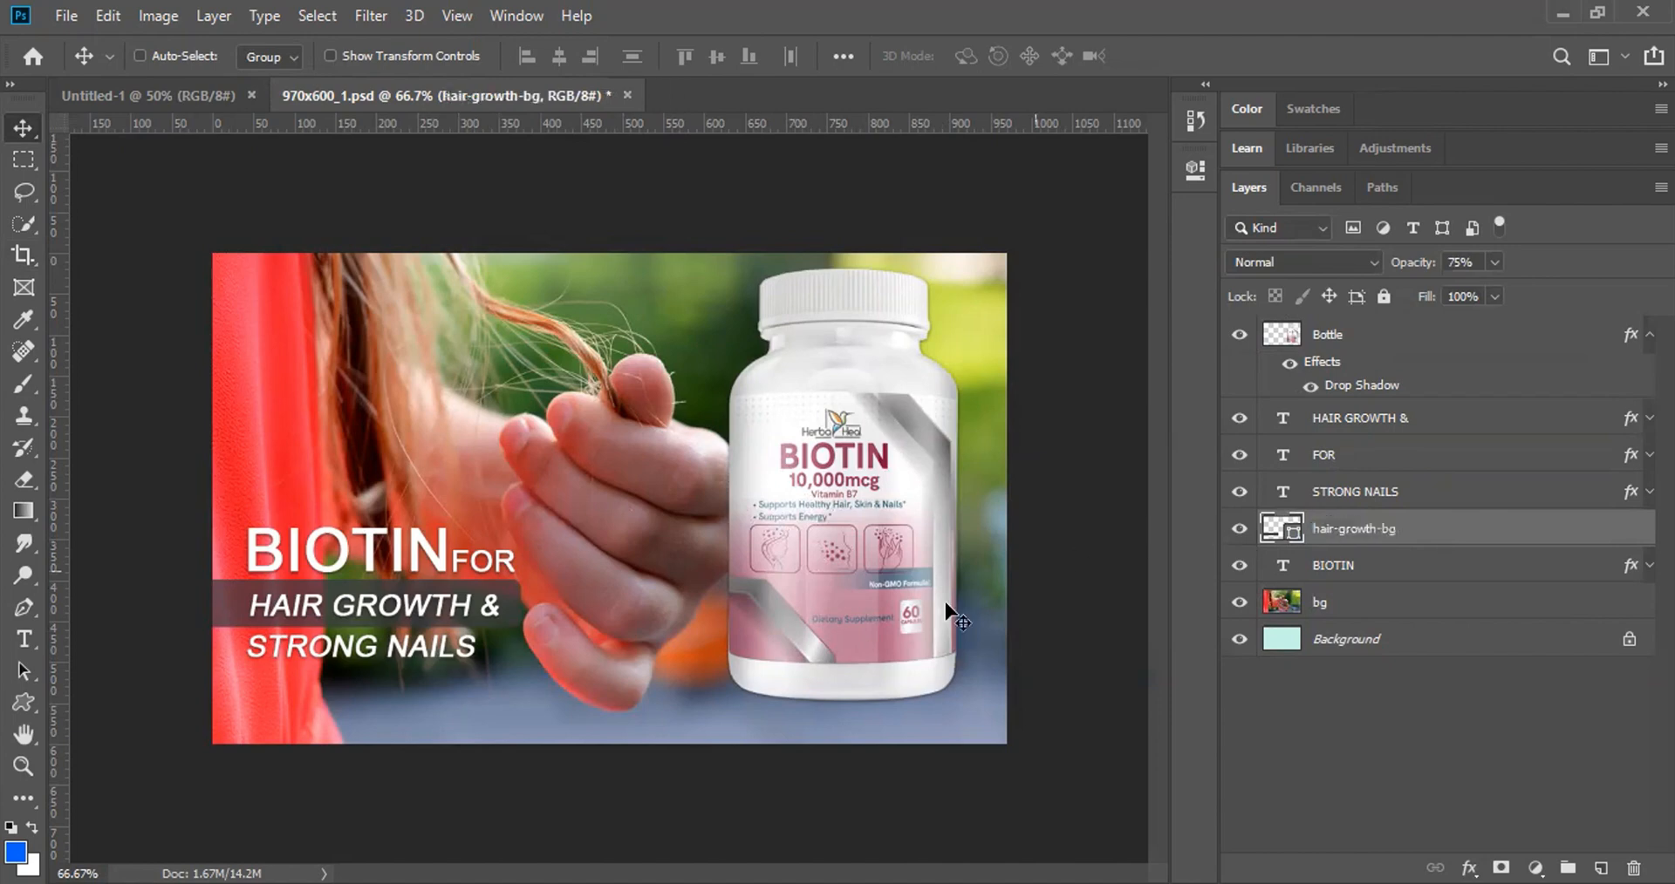
Step: Move the bottle to the banner's left side, then revert the file with F12 and close it
right_click(830, 478)
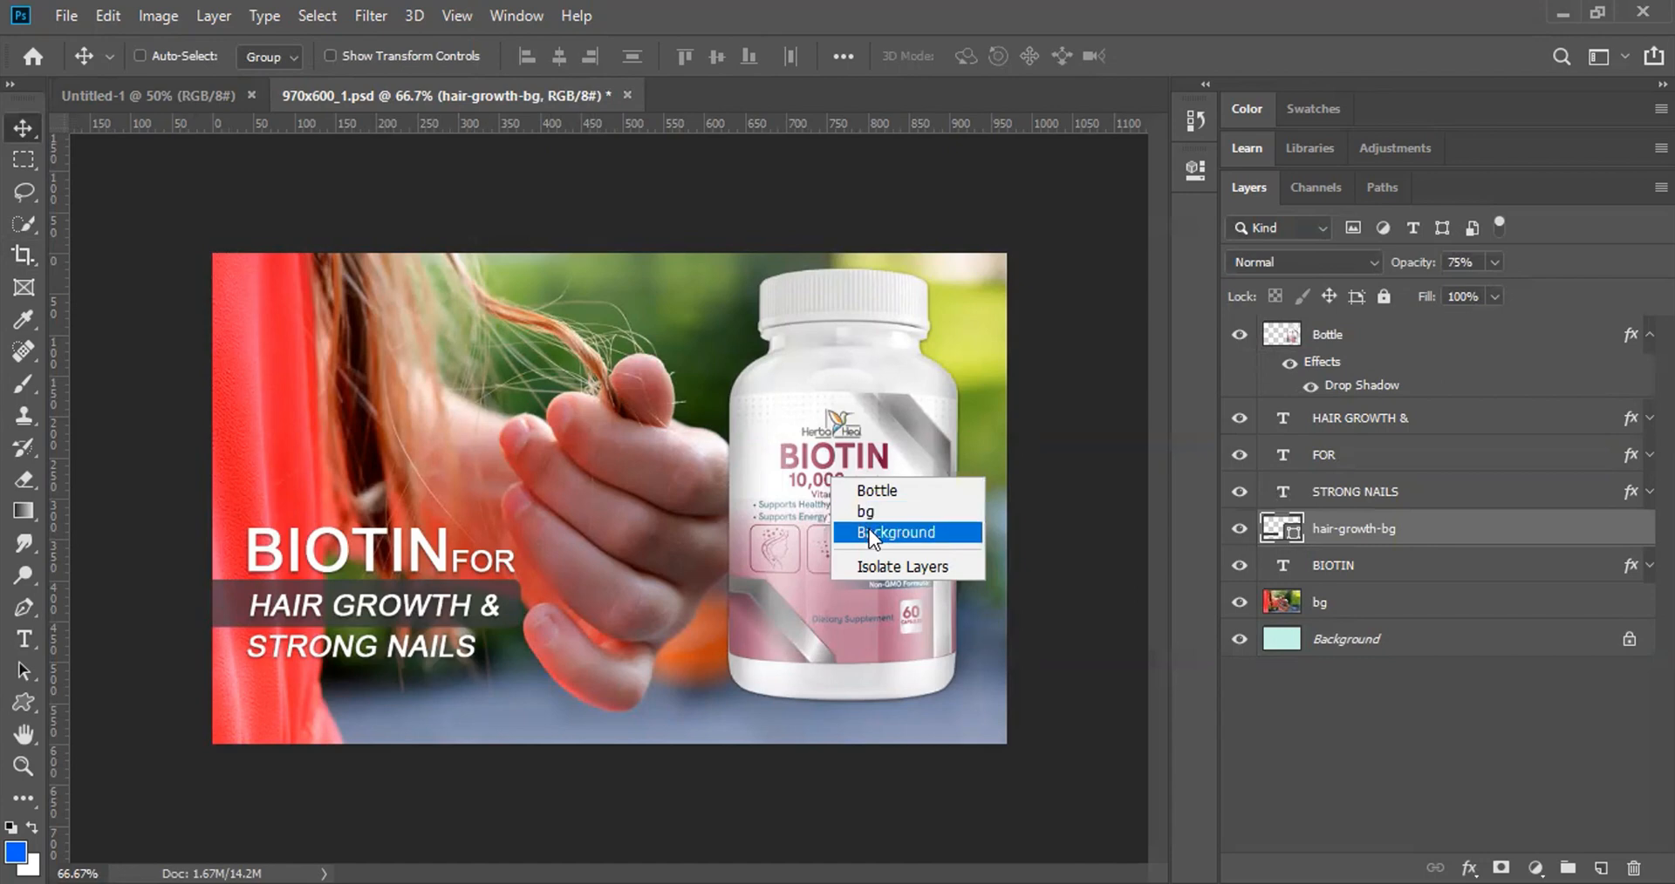
left_click(872, 512)
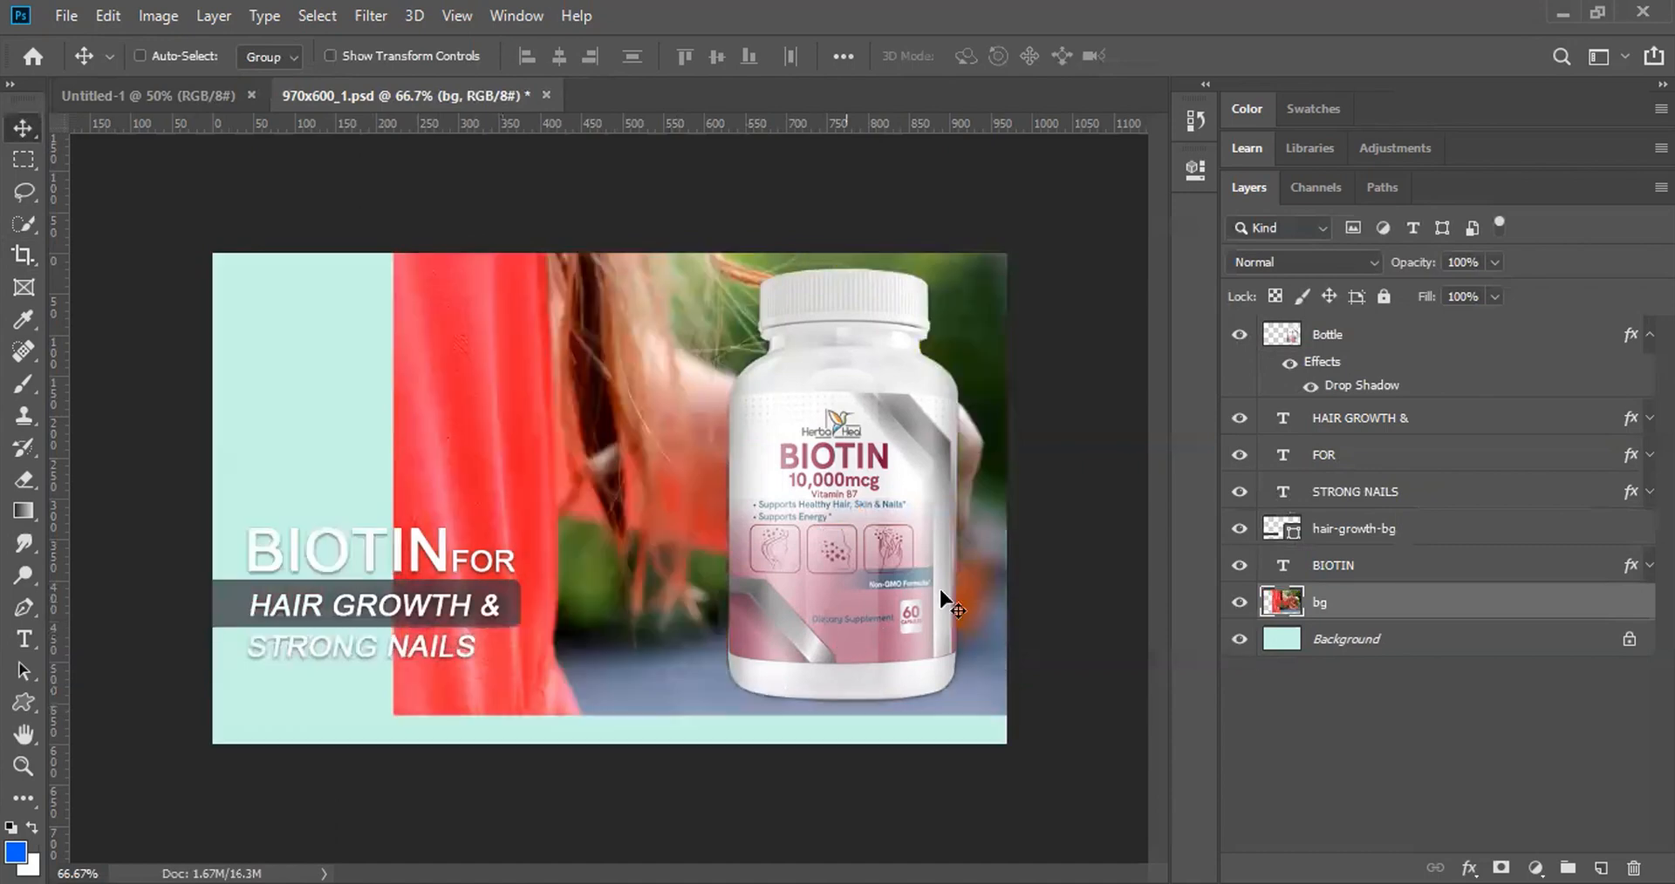
right_click(814, 479)
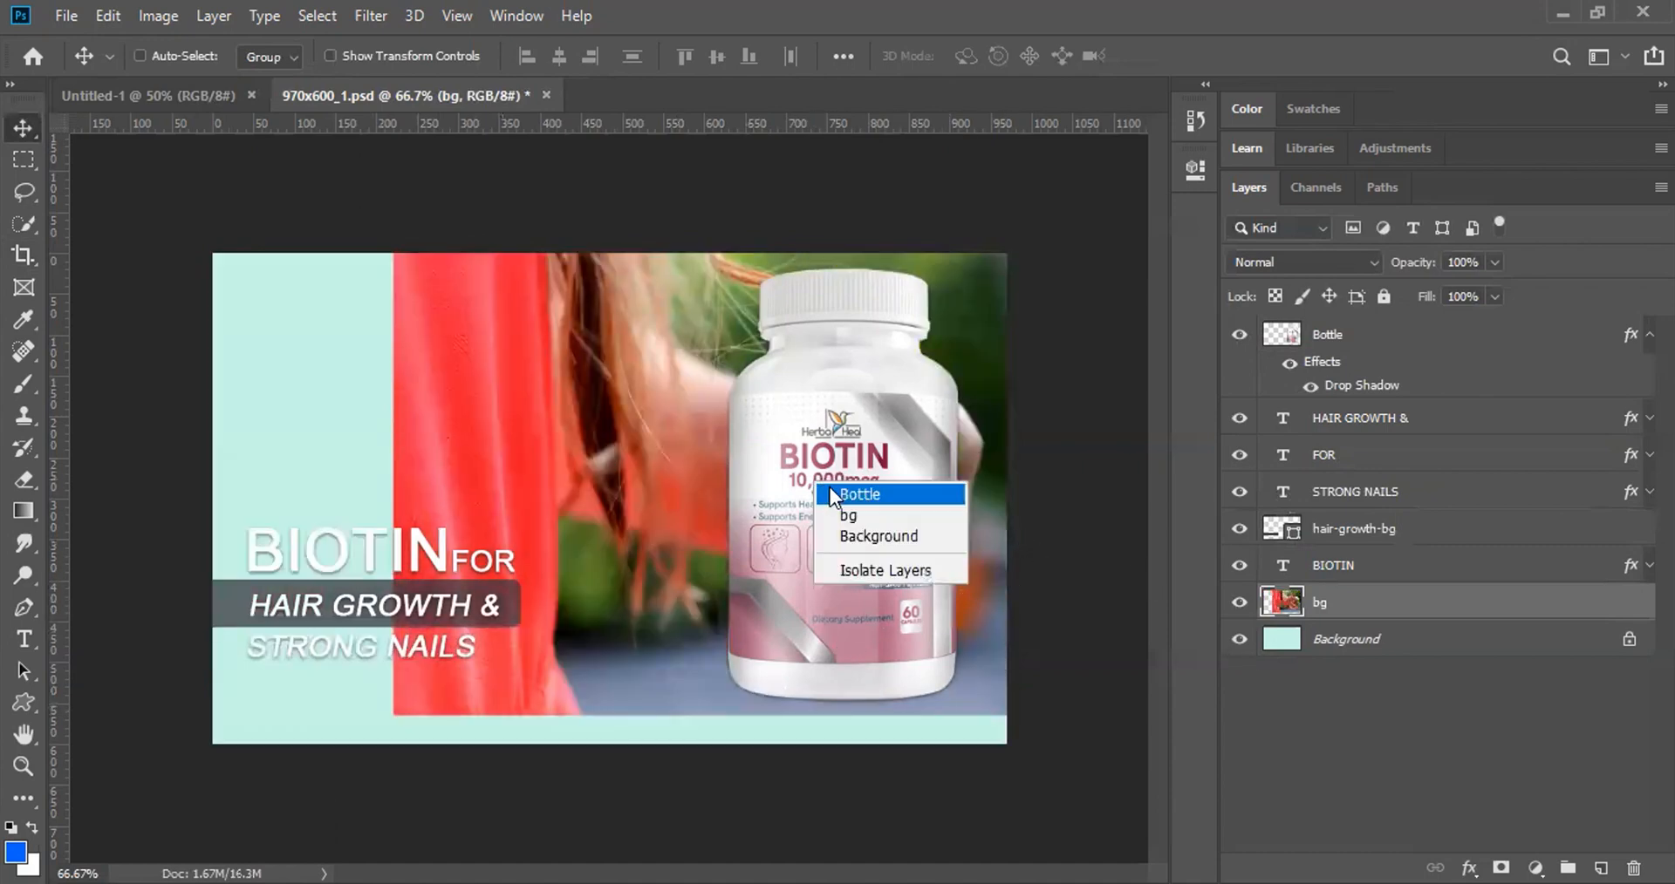
left_click(837, 489)
left_click_drag(851, 526, 314, 419)
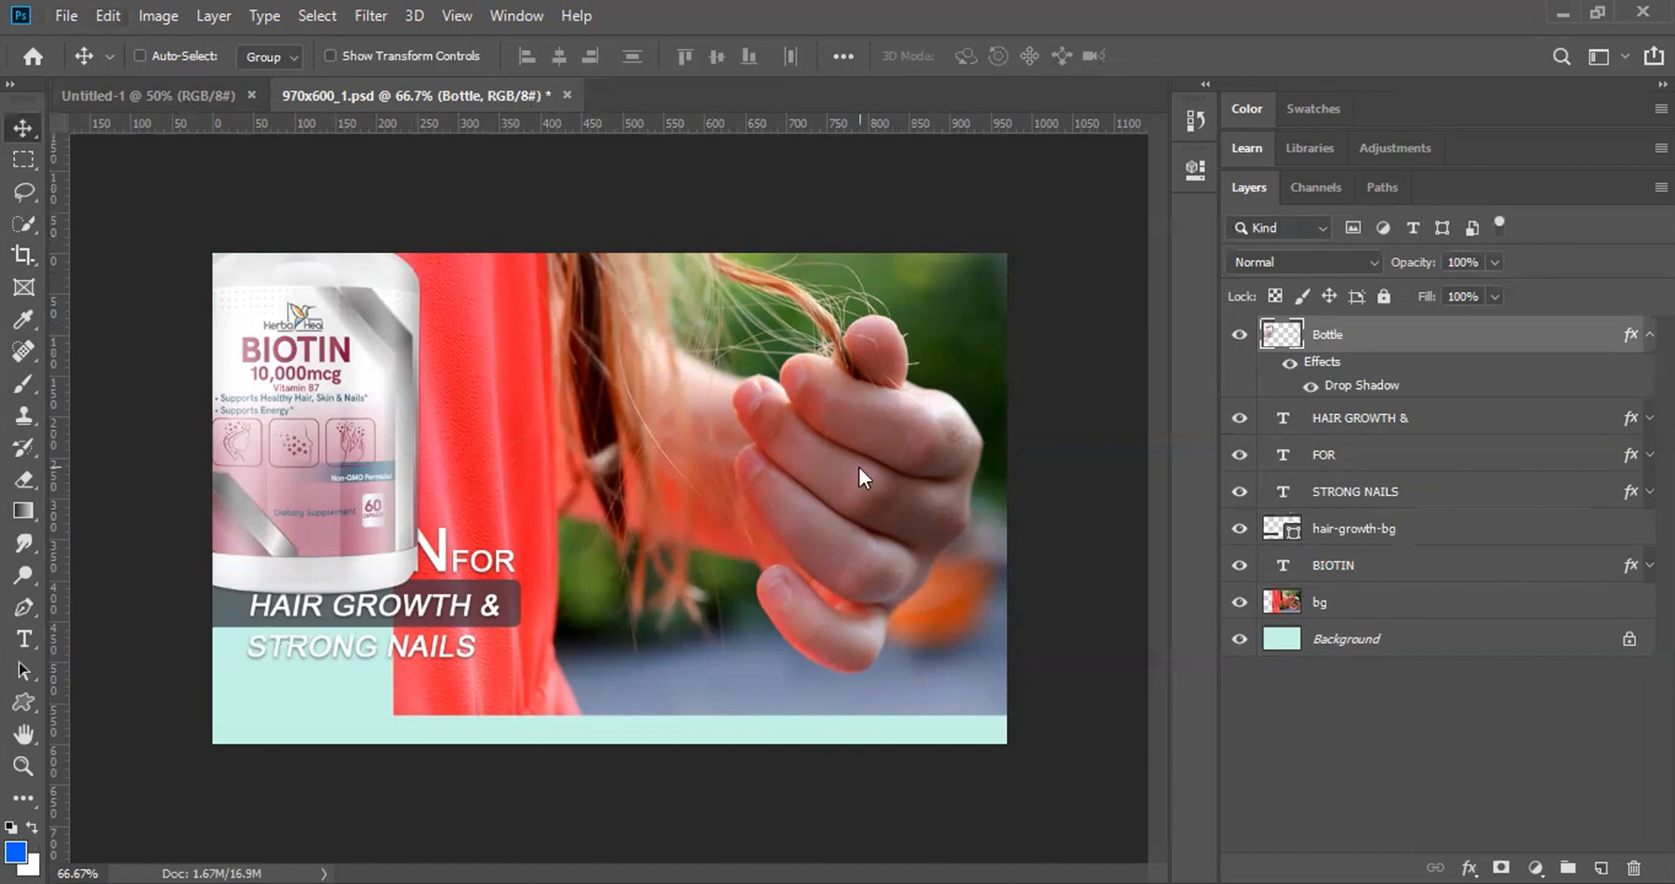
key("F12")
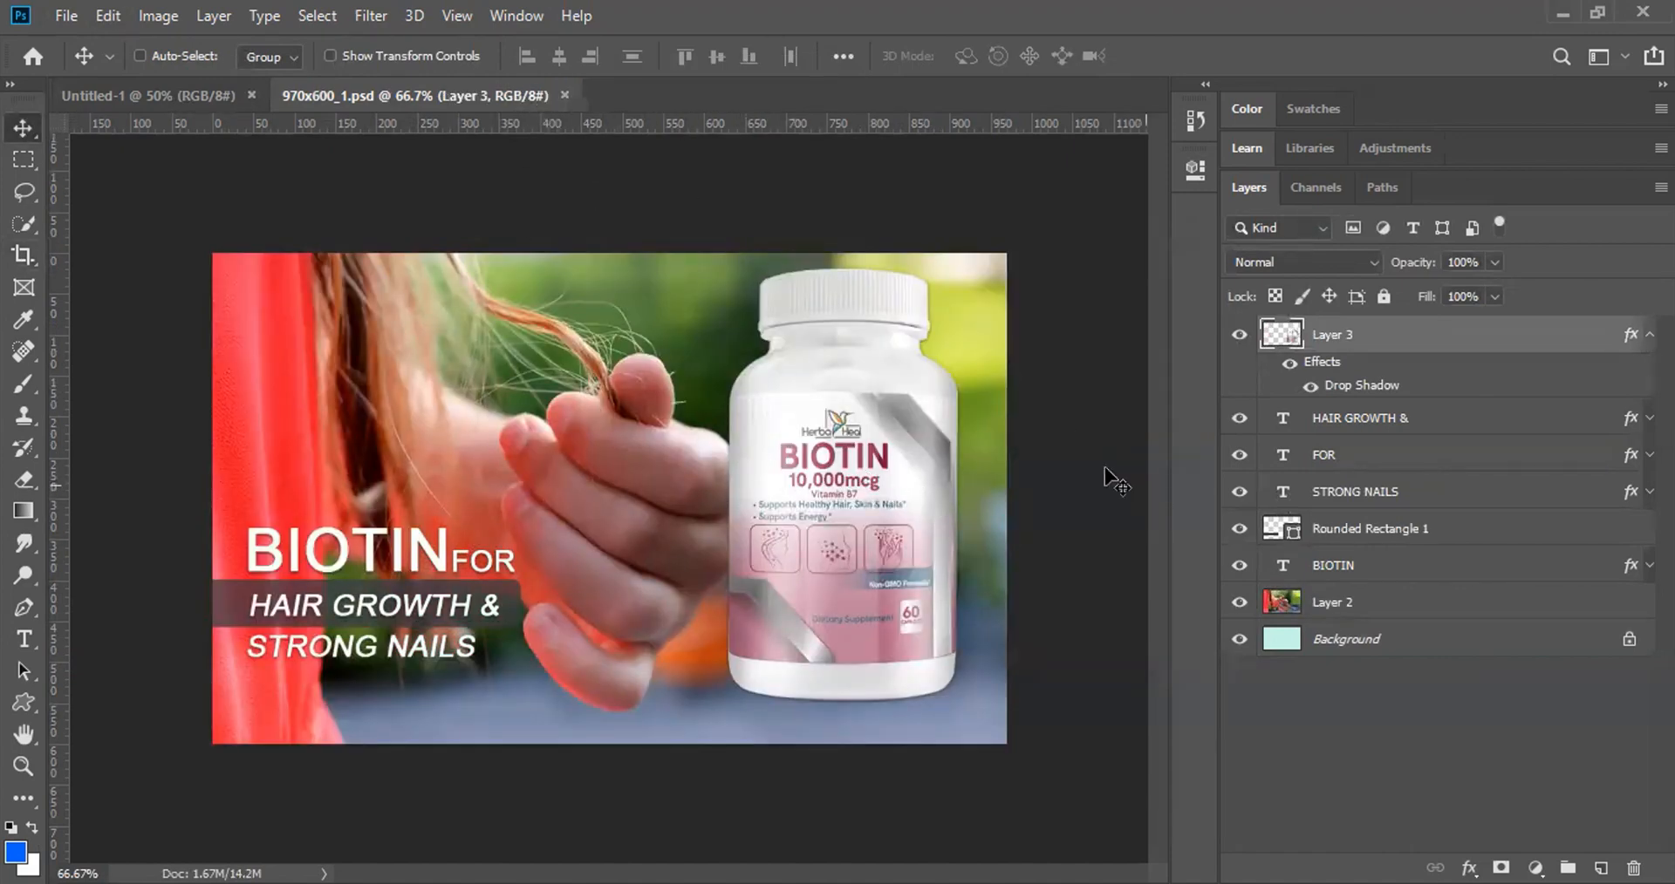
left_click(566, 94)
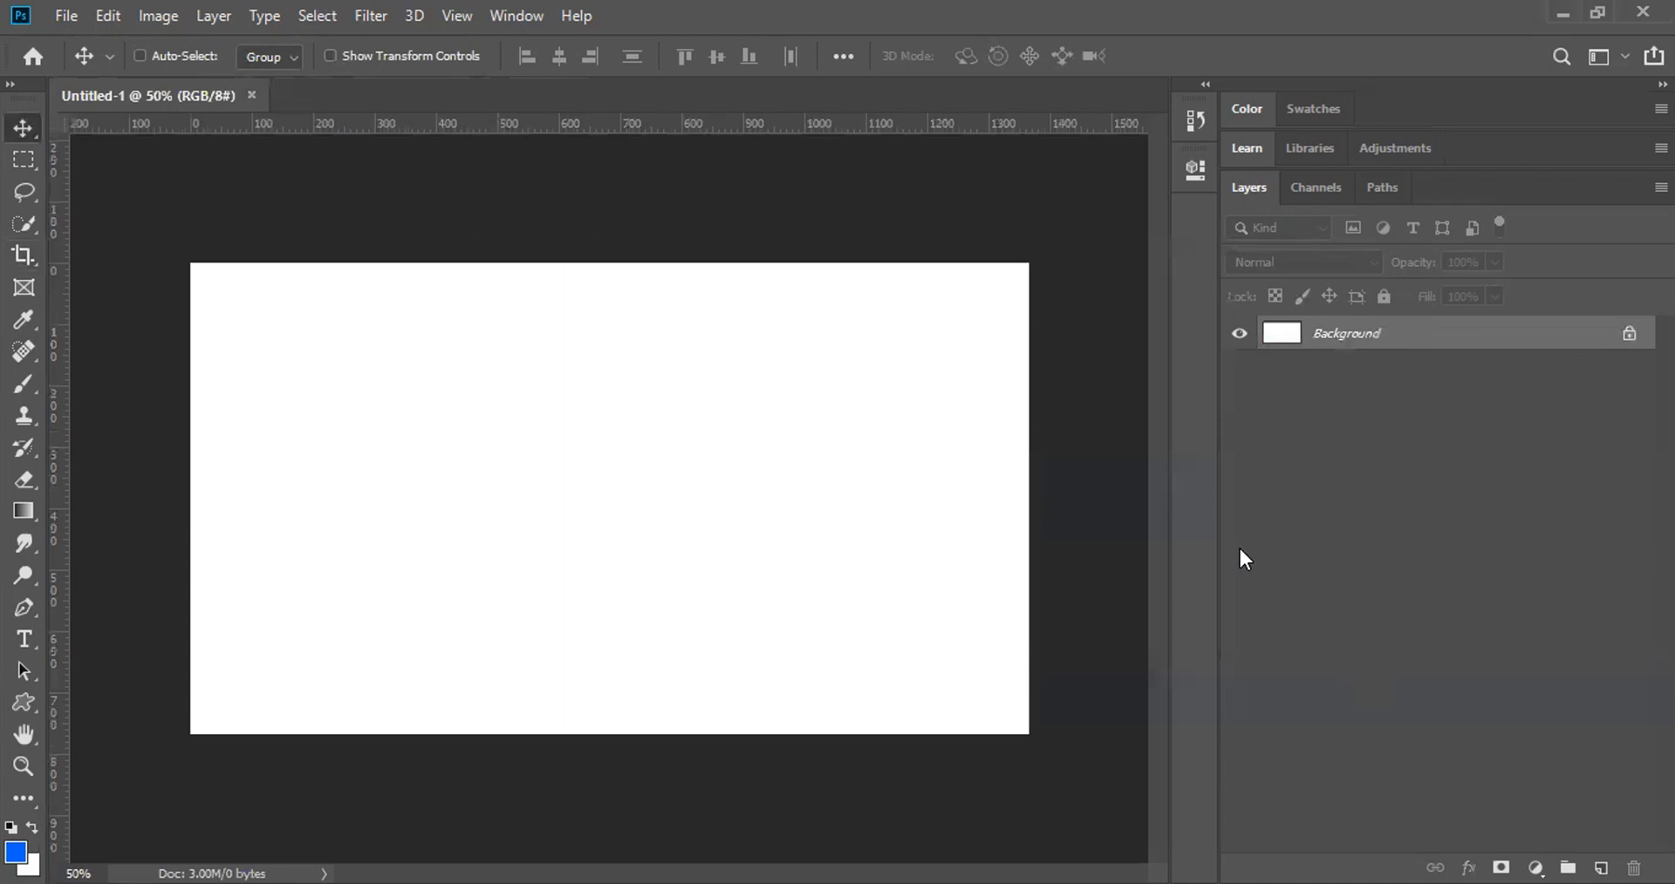
Step: Add a new empty layer named 'First Layer' and expand the toolbar to two columns
key("ctrl")
key("ctrl+shift+n")
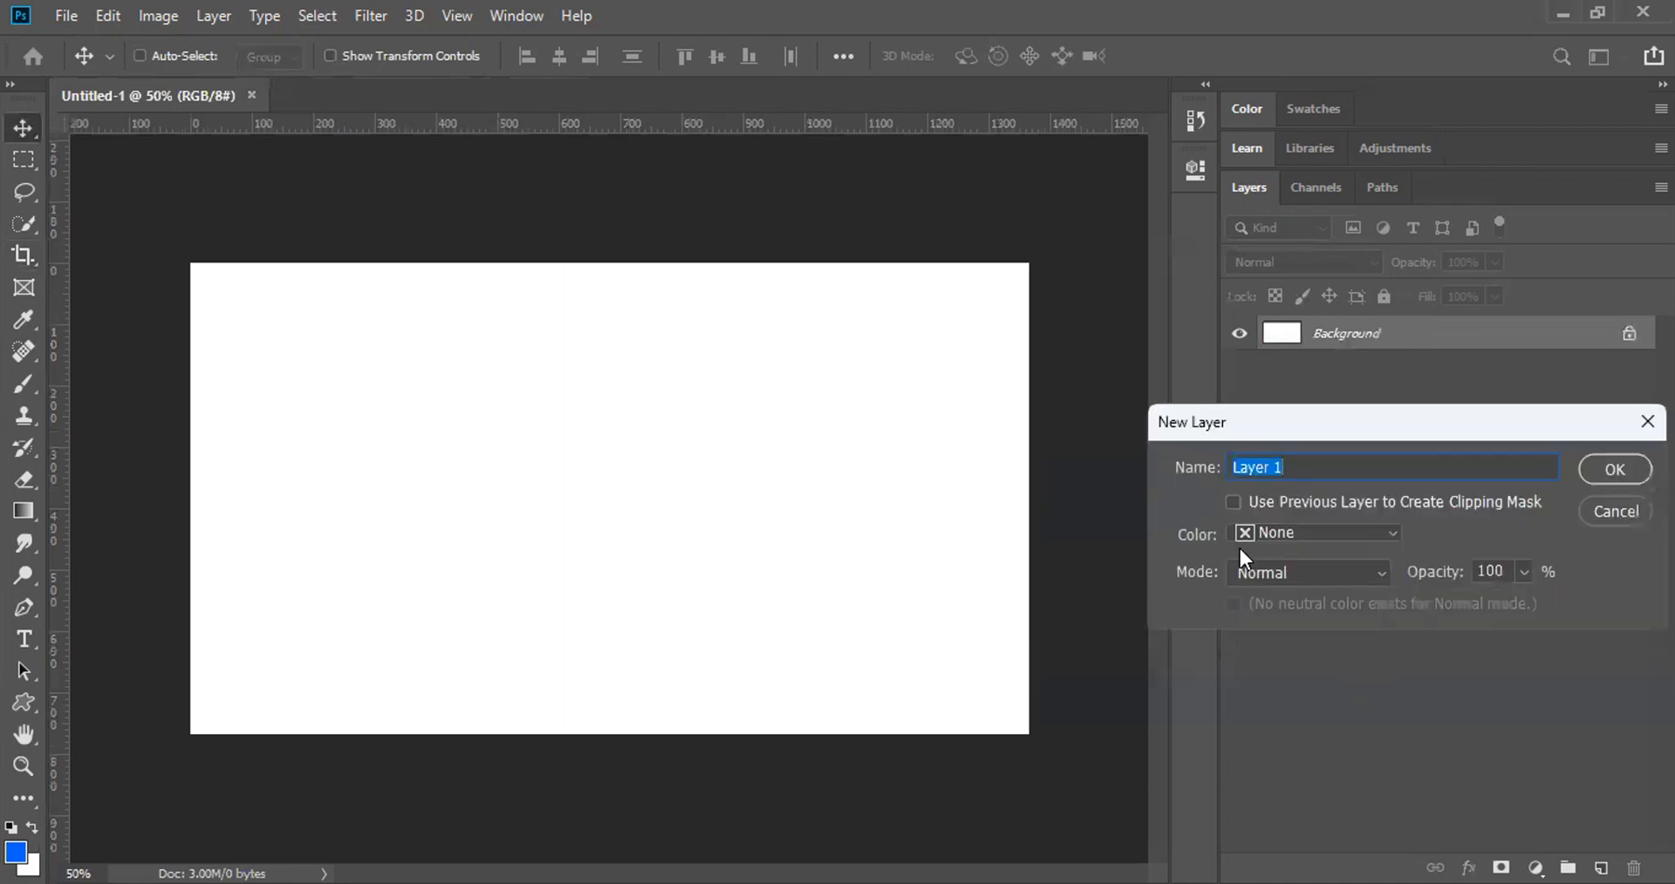
type("Firdt")
key("BackSpace")
key("BackSpace")
type("st Layer")
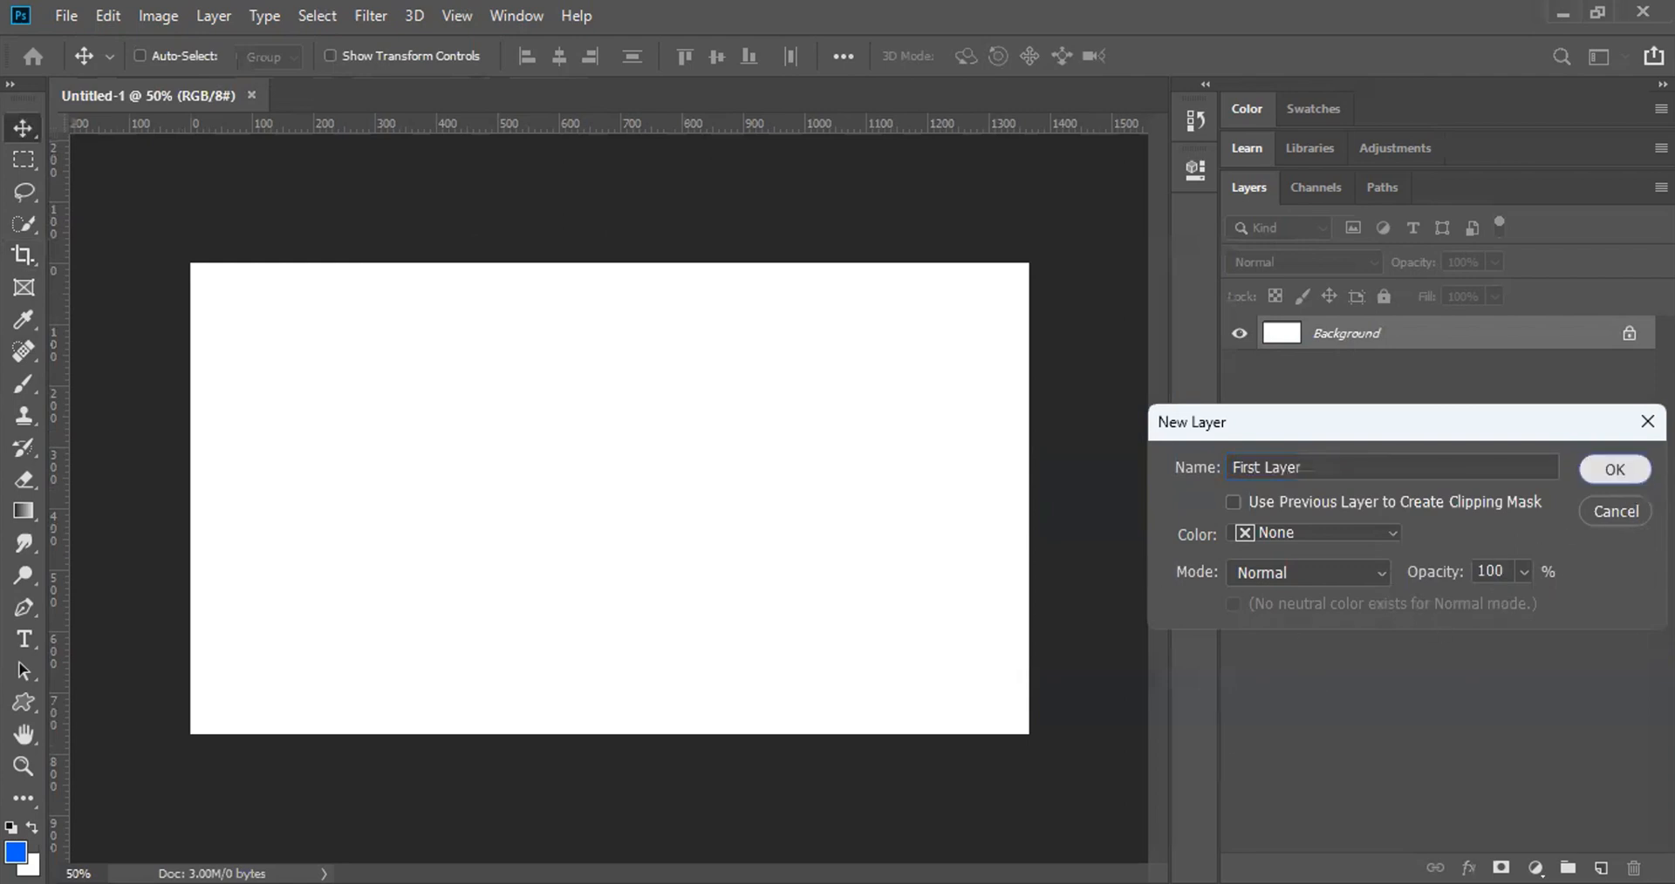
left_click(1614, 469)
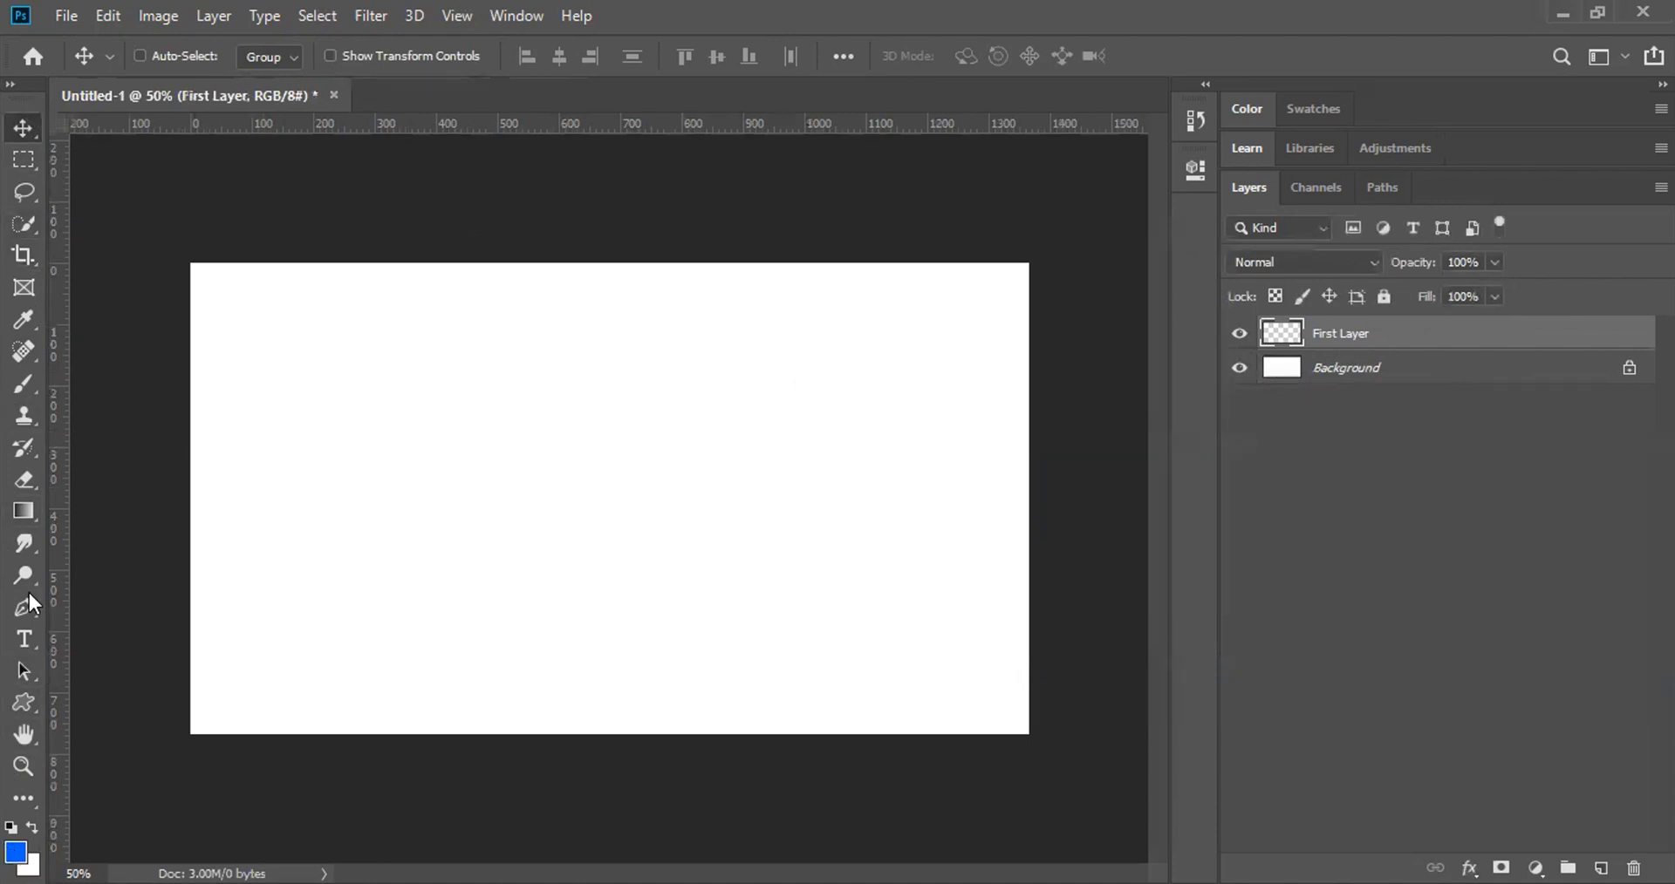
left_click(11, 84)
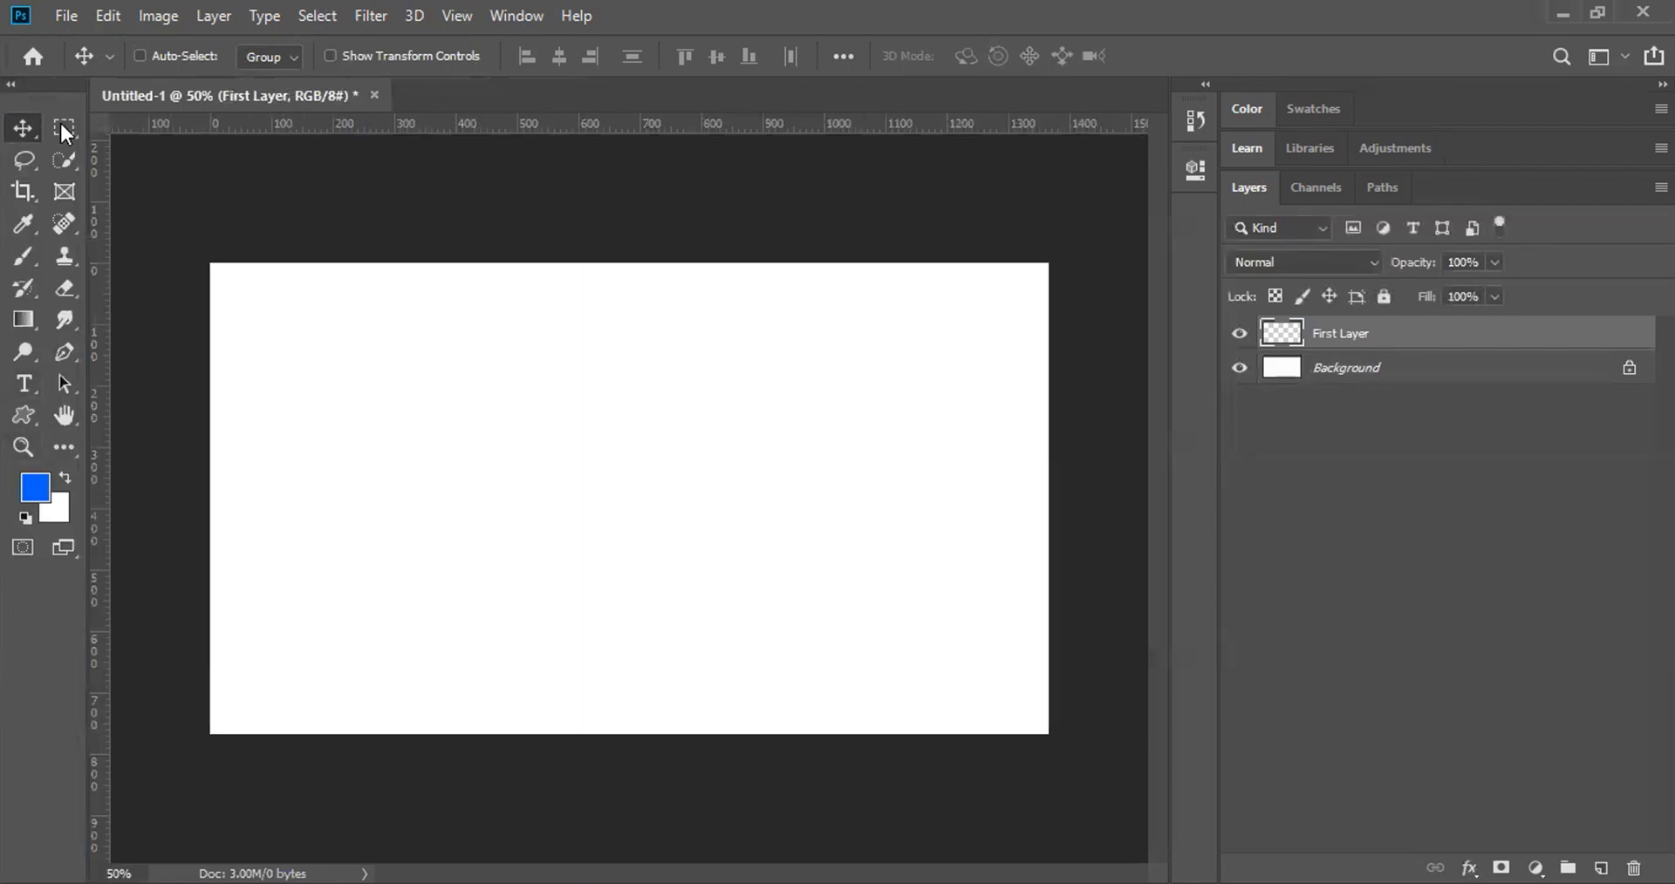
Step: Try red as the background colour, cancel it, and reopen the background Color Picker
left_click(60, 509)
left_click_drag(1197, 511, 1537, 443)
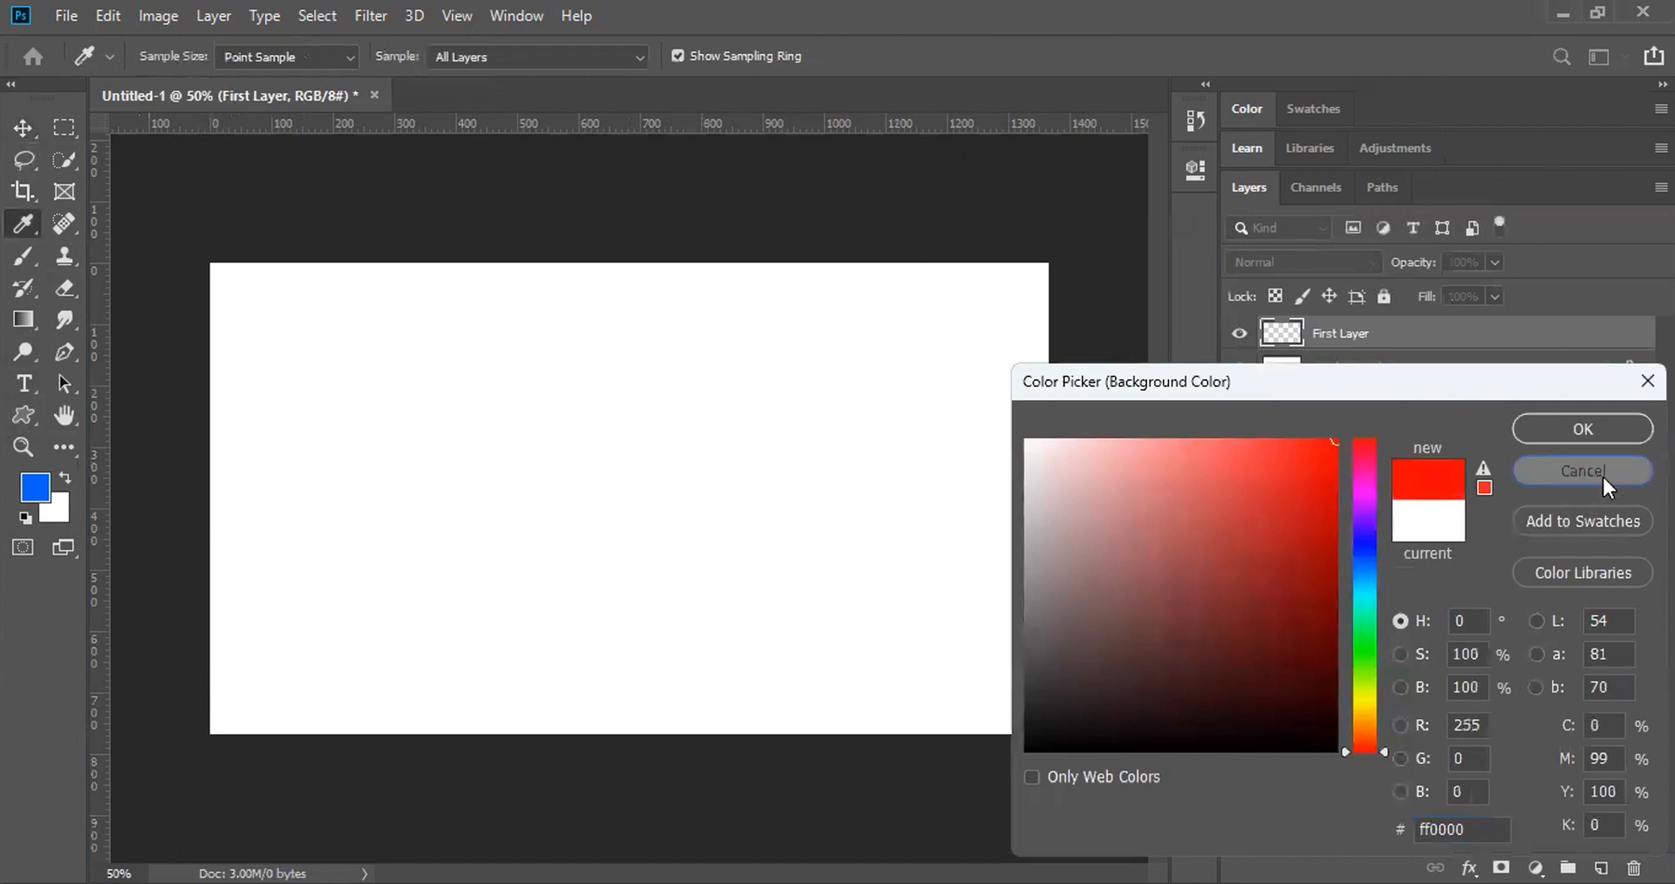
left_click(1605, 478)
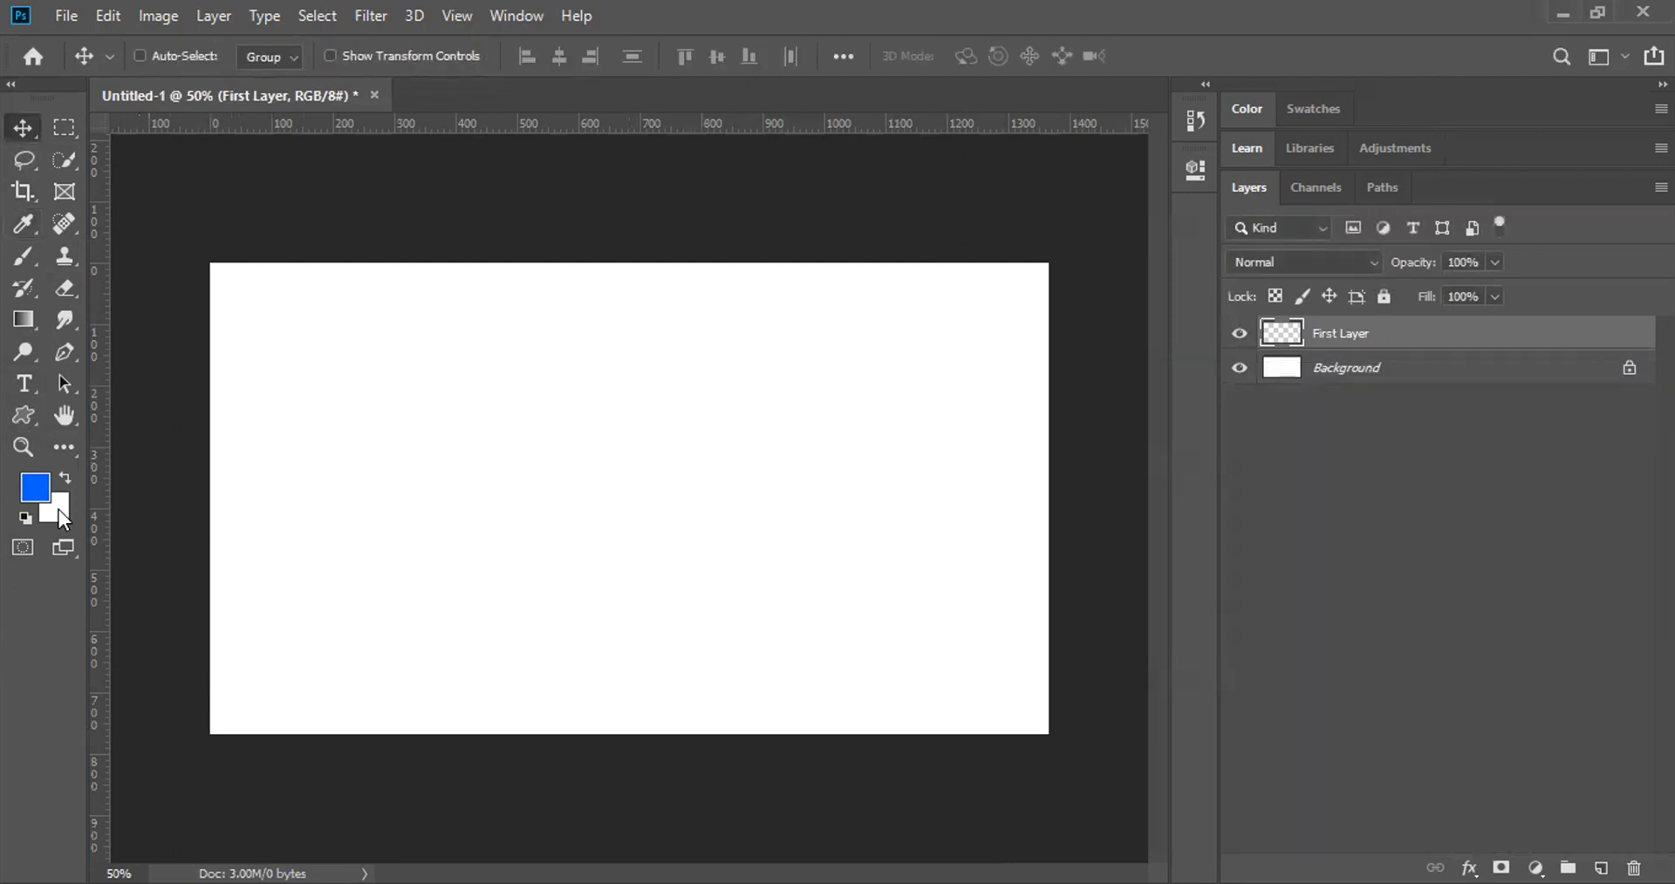
left_click(59, 509)
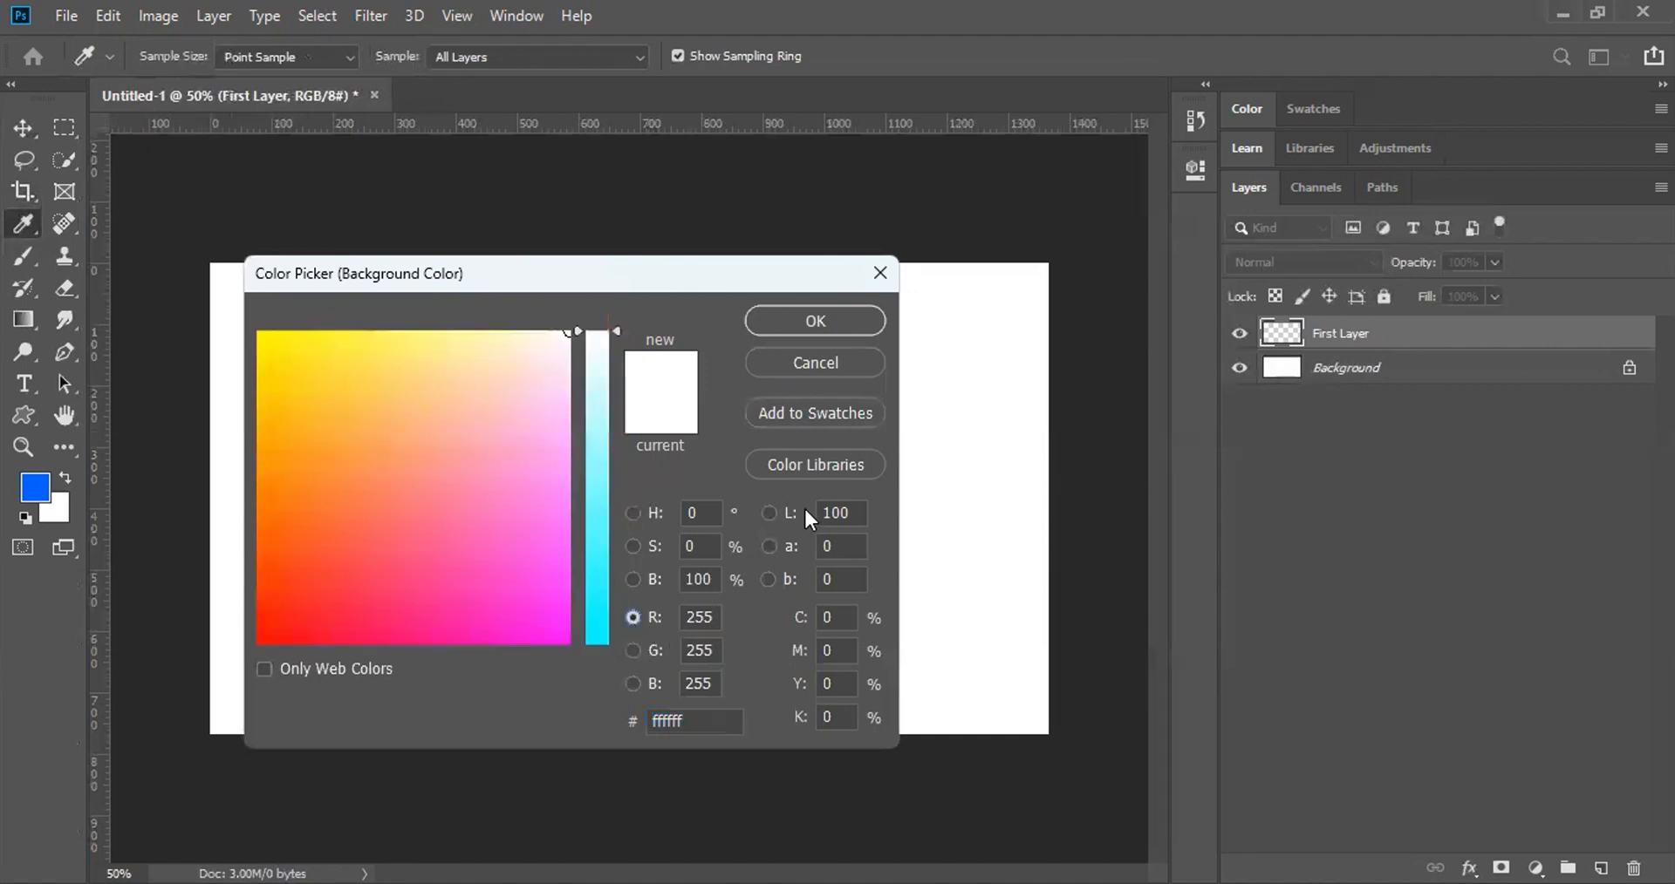
Step: Switch the colour field to lightness and replace the hex value ffffff with 000000
left_click(771, 512)
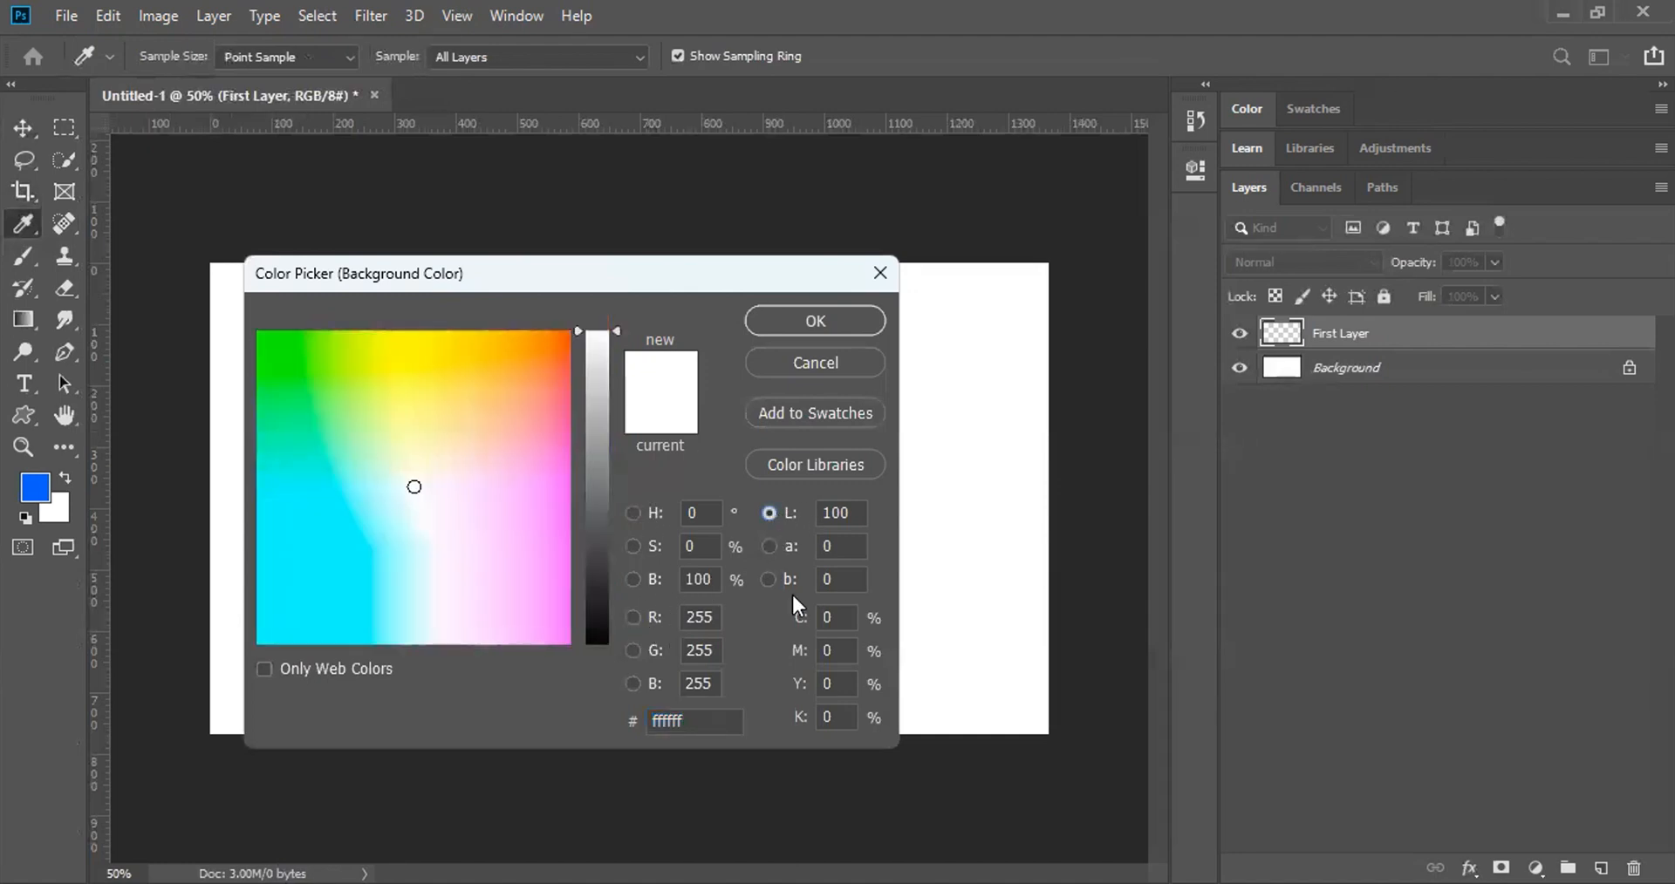
left_click(689, 726)
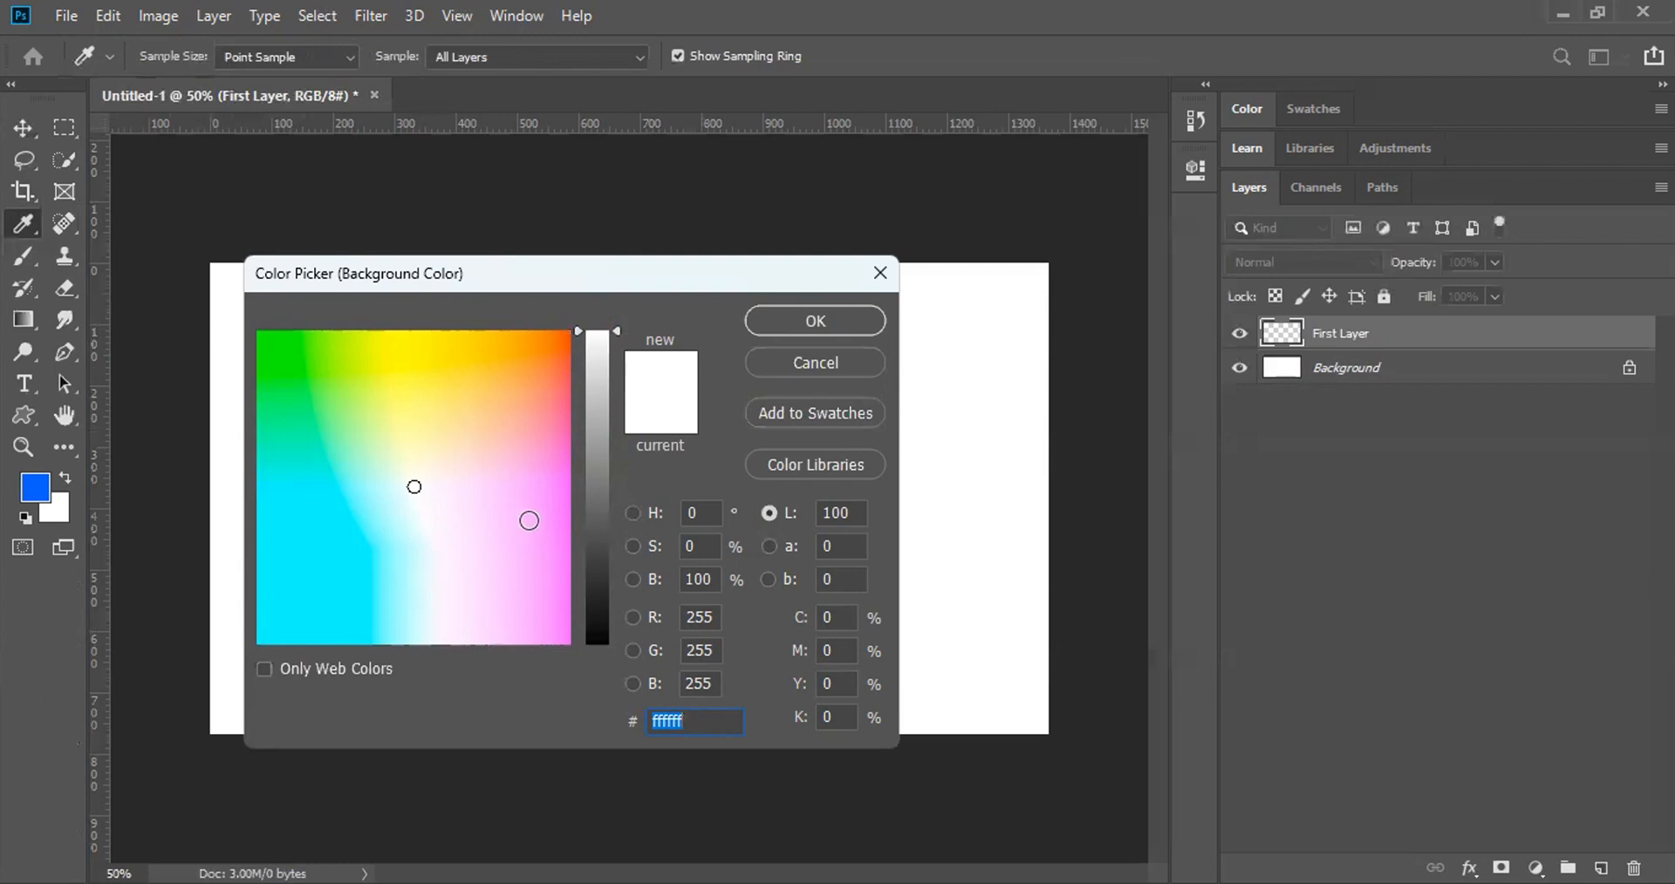
left_click(702, 617)
left_click(699, 653)
left_click(702, 683)
left_click(669, 724)
left_click(689, 715)
double_click(677, 724)
type("000")
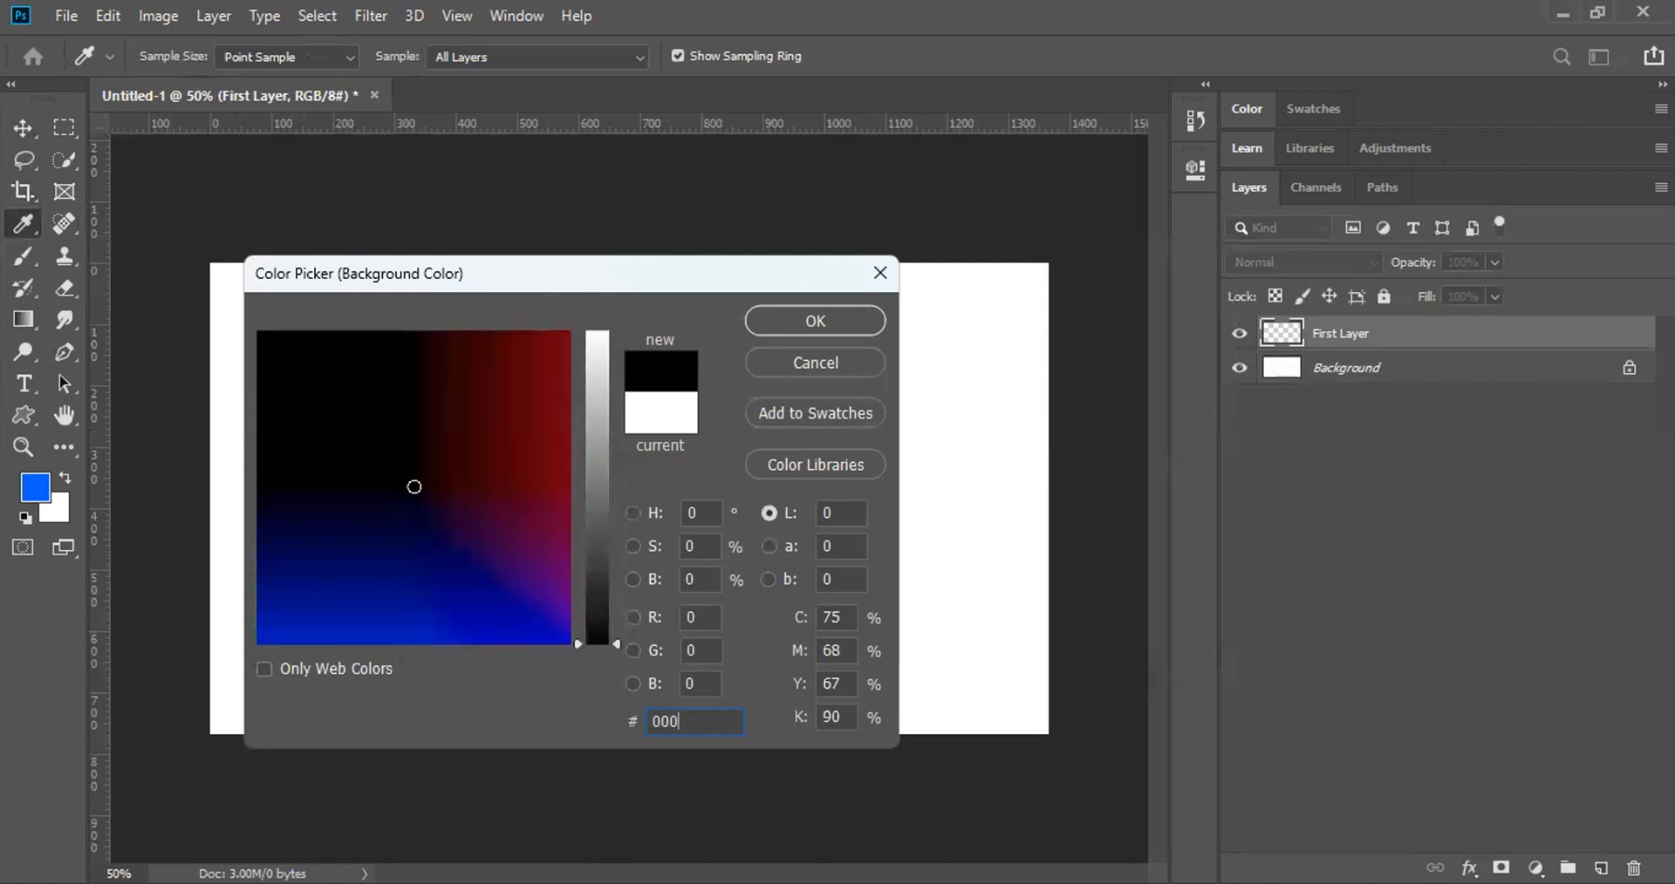
type("000")
Step: Enter R 0, G 255, B 0 and confirm the green background colour
left_click(695, 616)
left_click(698, 650)
left_click(698, 677)
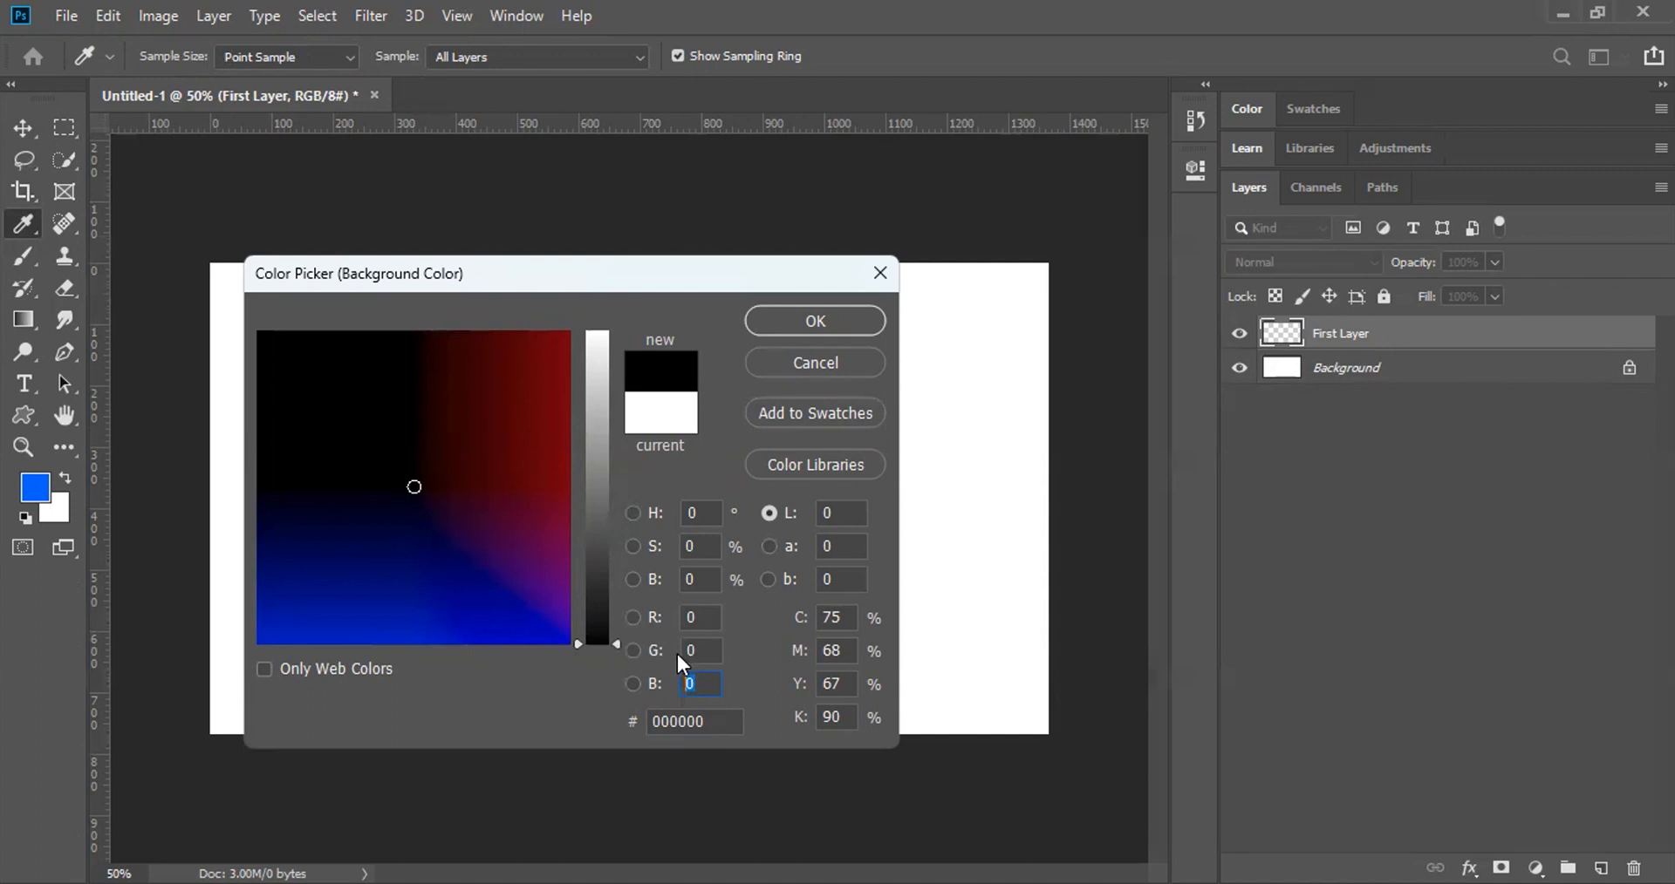
double_click(675, 722)
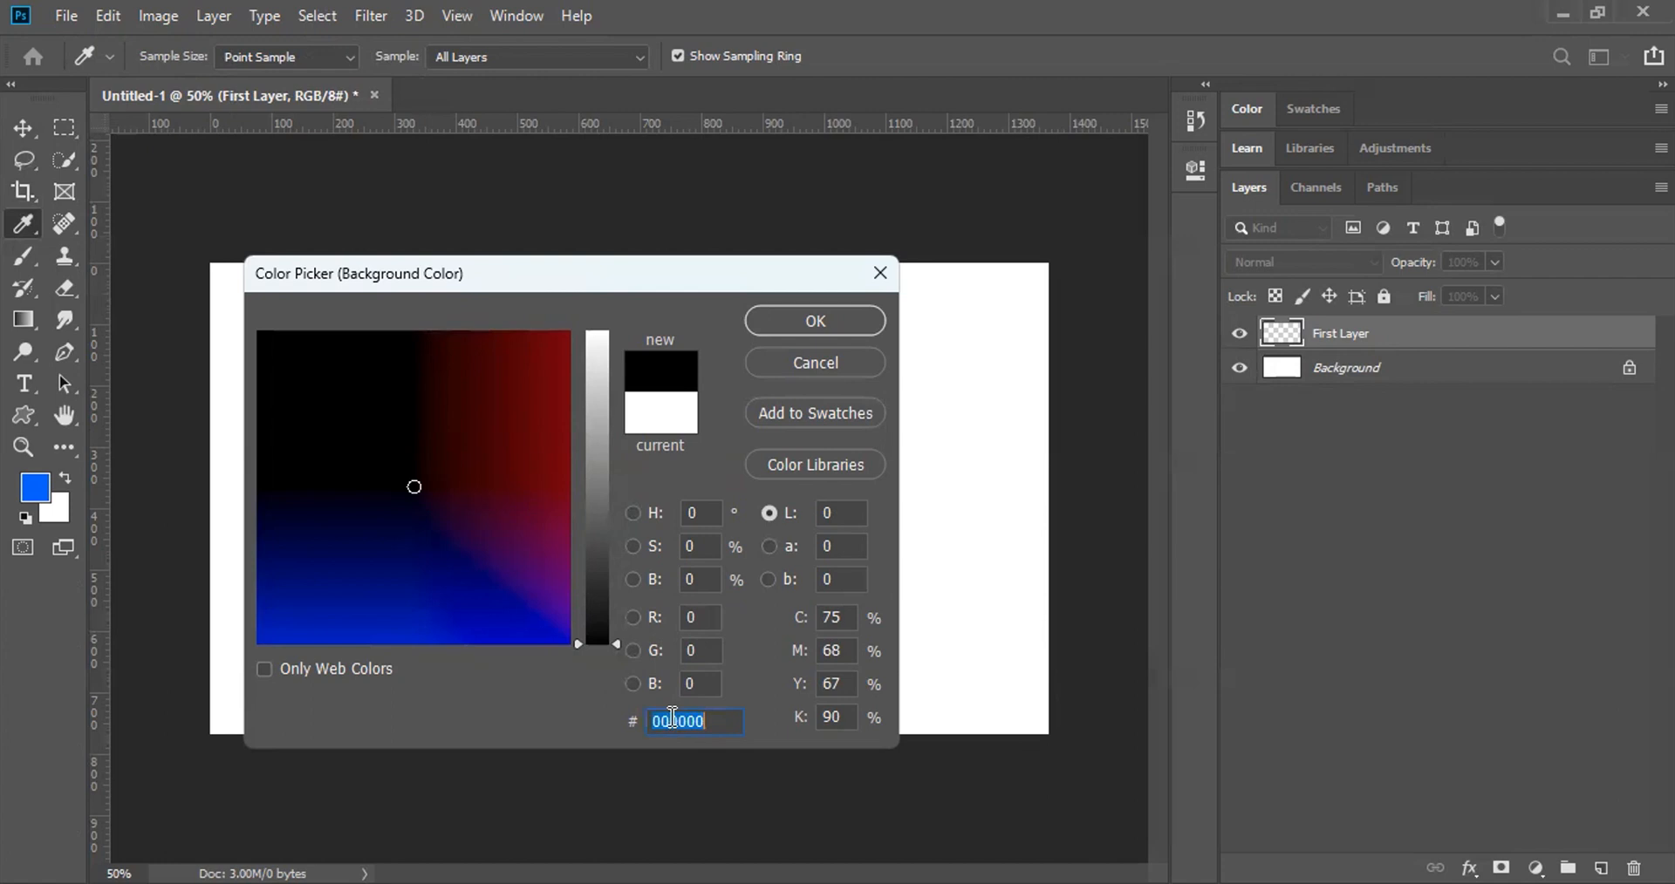
left_click(704, 626)
left_click(704, 626)
type("255")
double_click(701, 626)
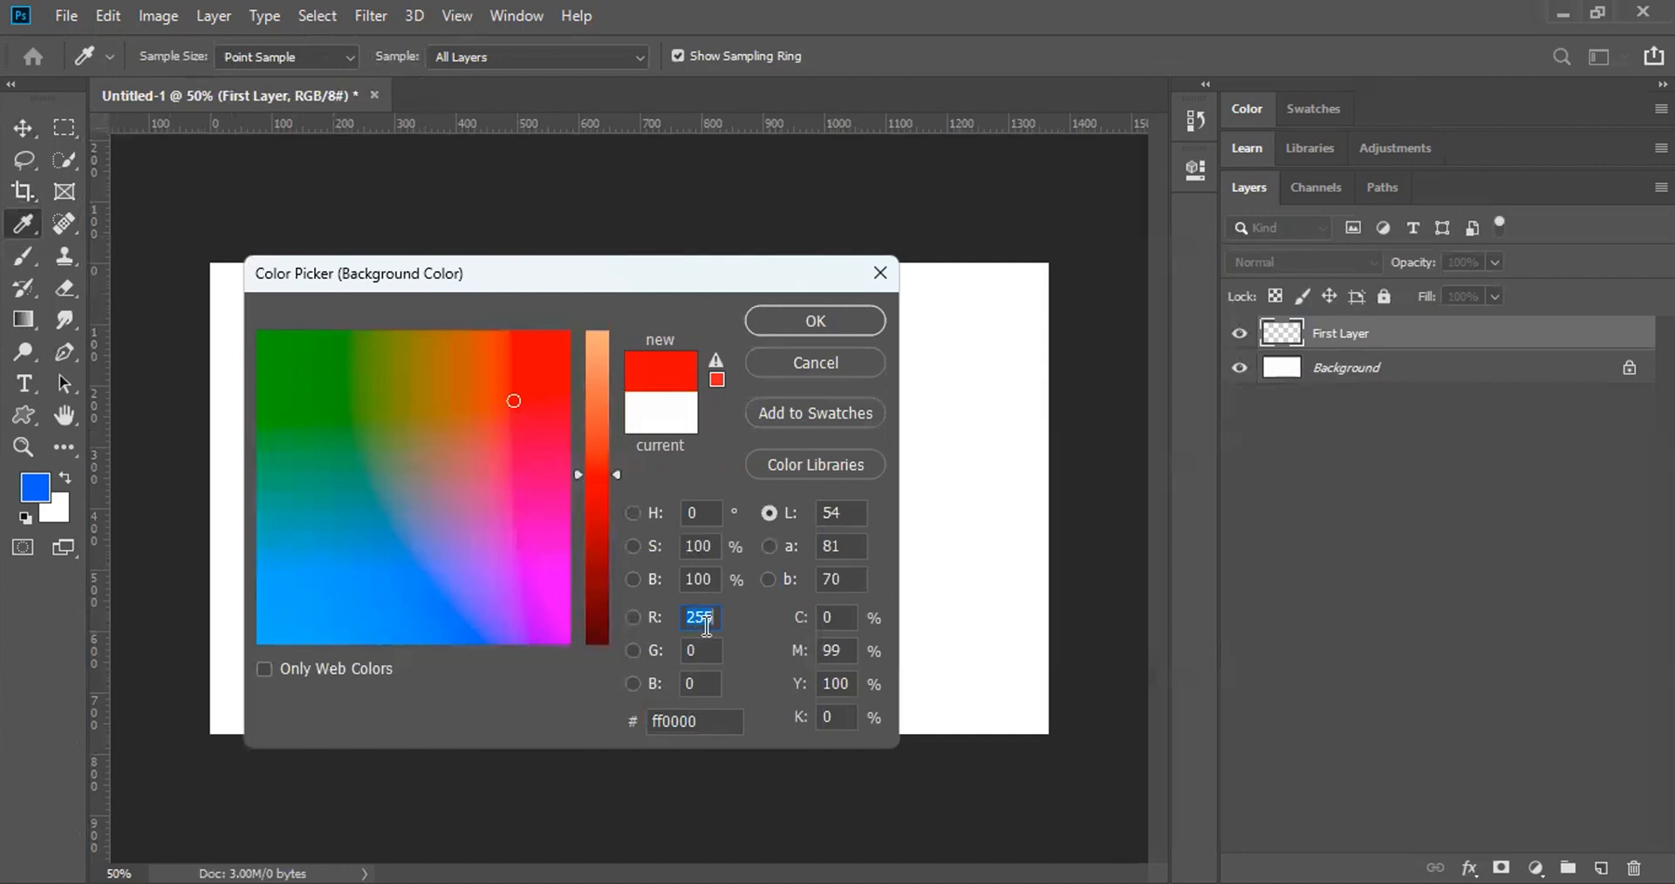
double_click(701, 651)
type("255")
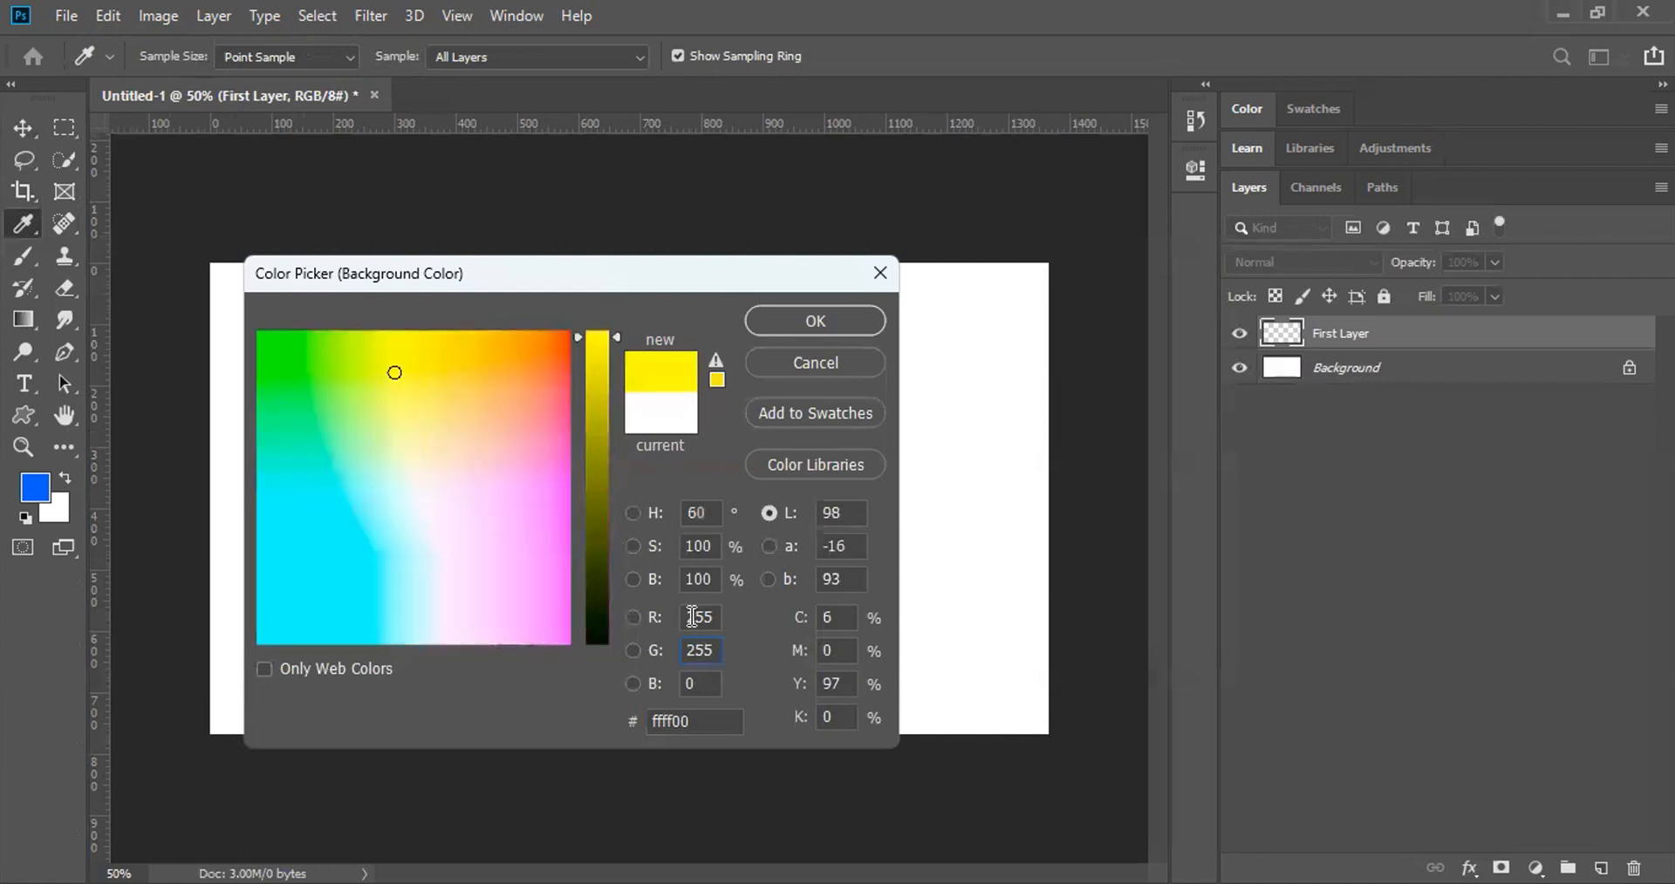
double_click(692, 617)
type("0")
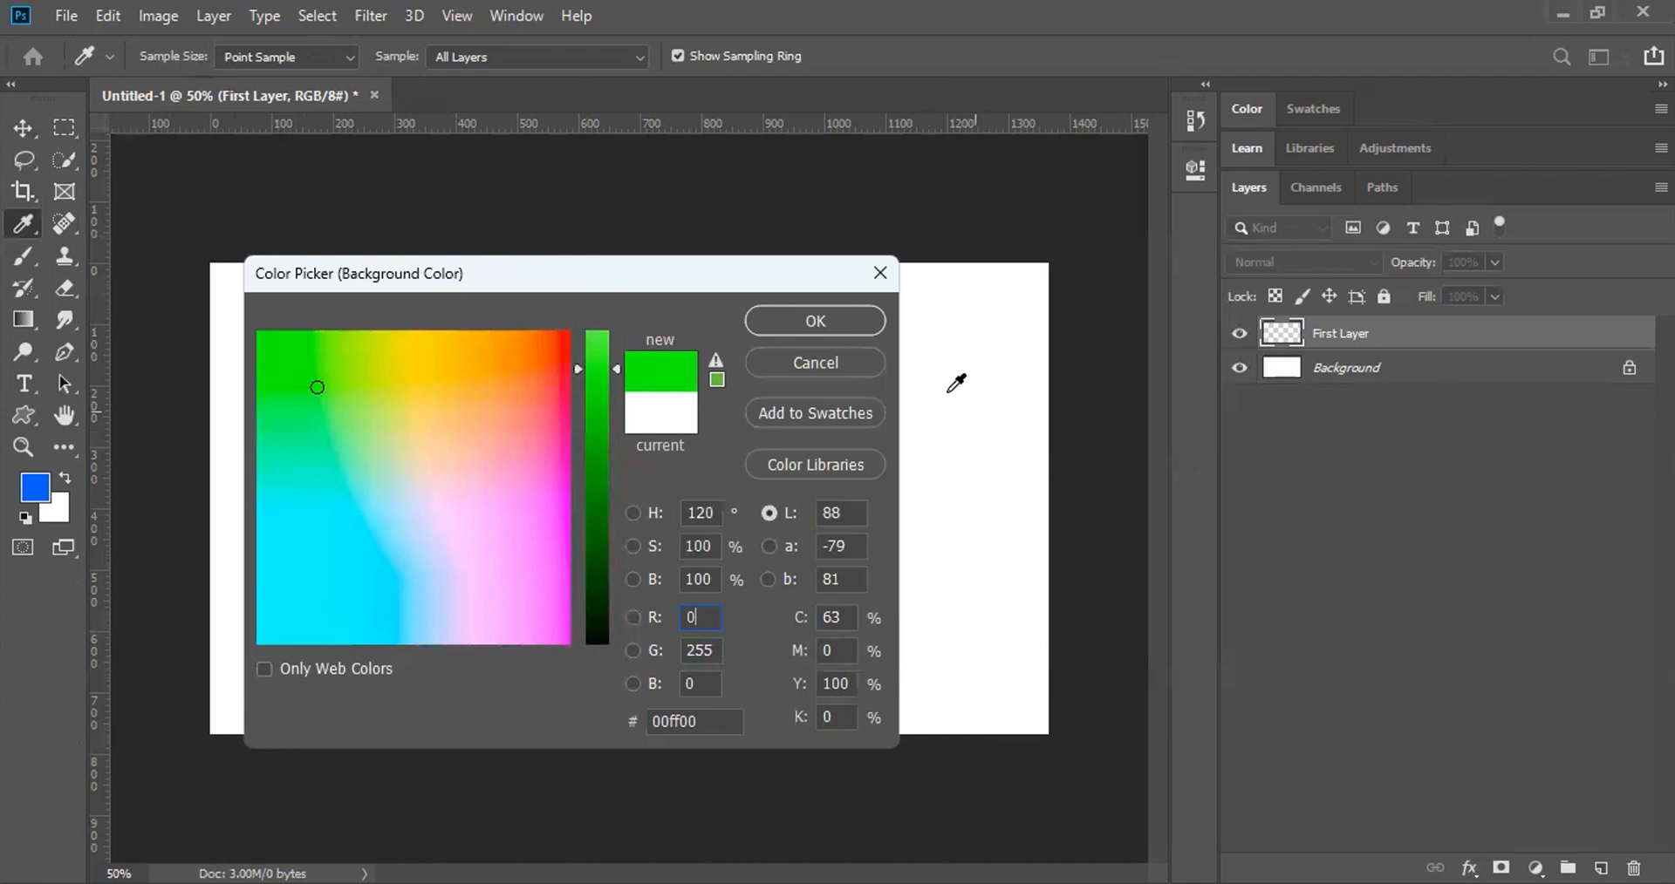
left_click(844, 321)
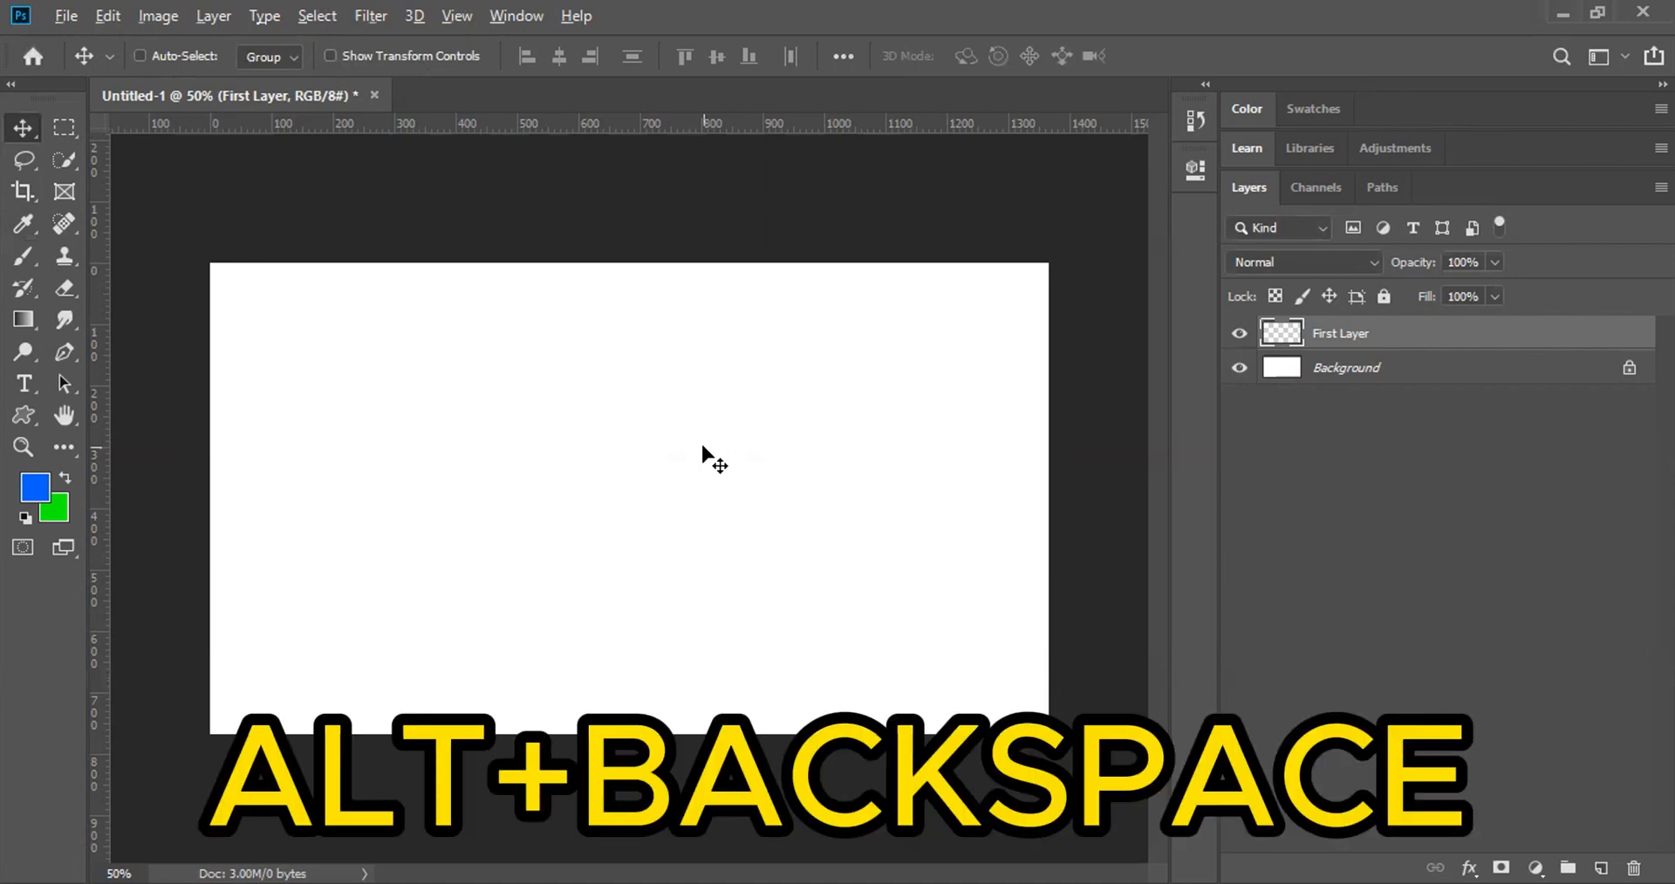
key("alt+BackSpace")
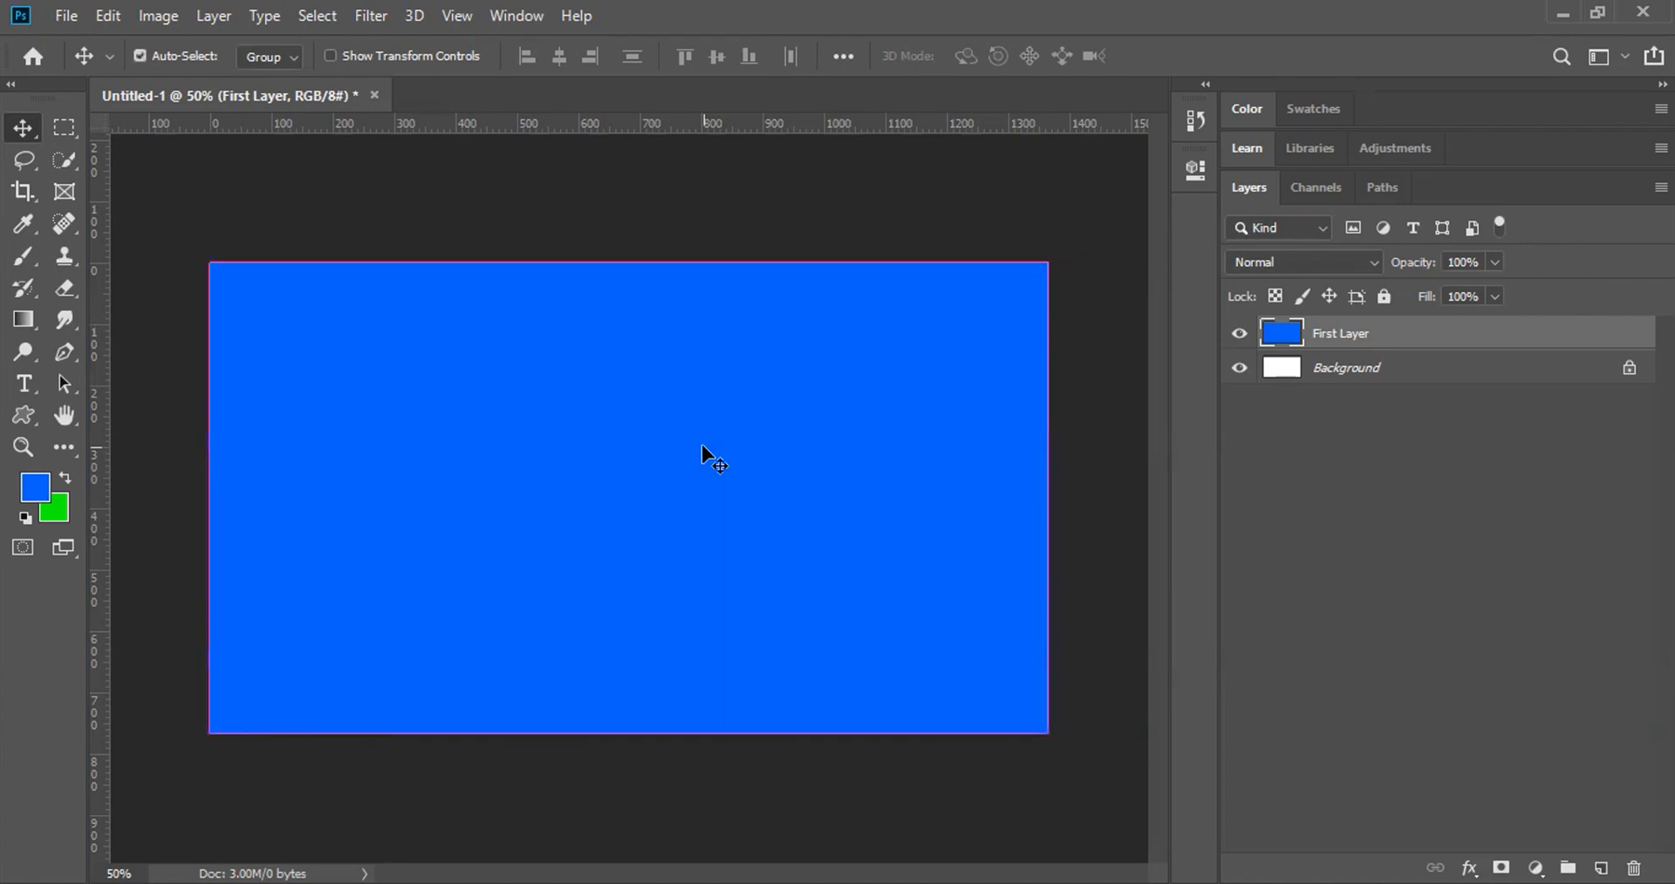
key("ctrl+BackSpace")
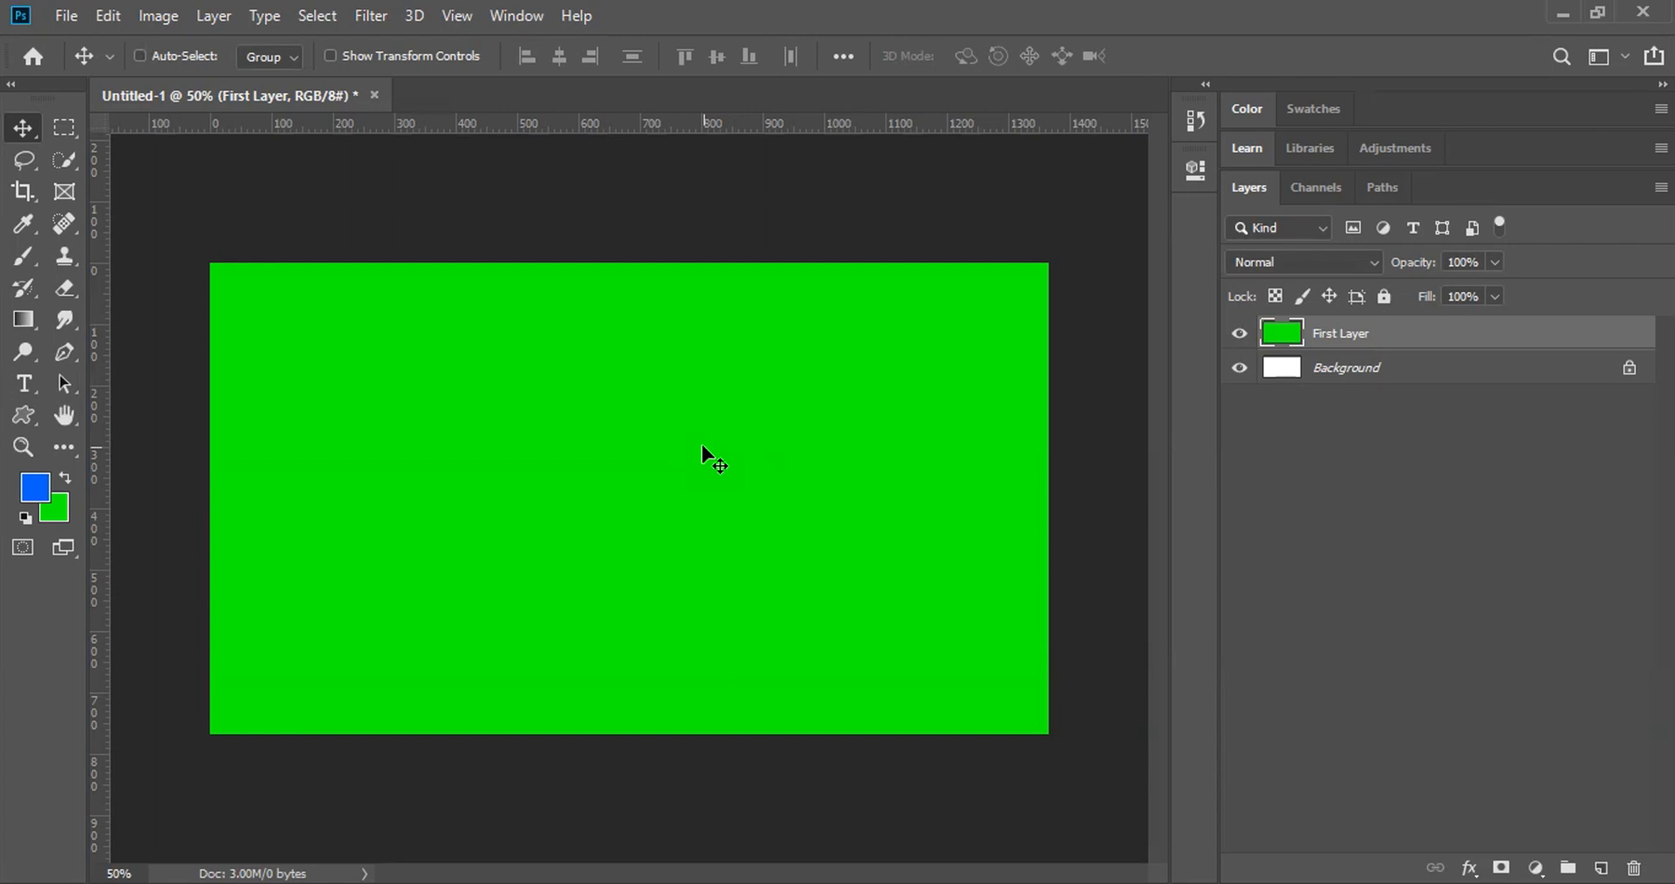
key("ctrl")
key("alt+BackSpace")
key("ctrl+z")
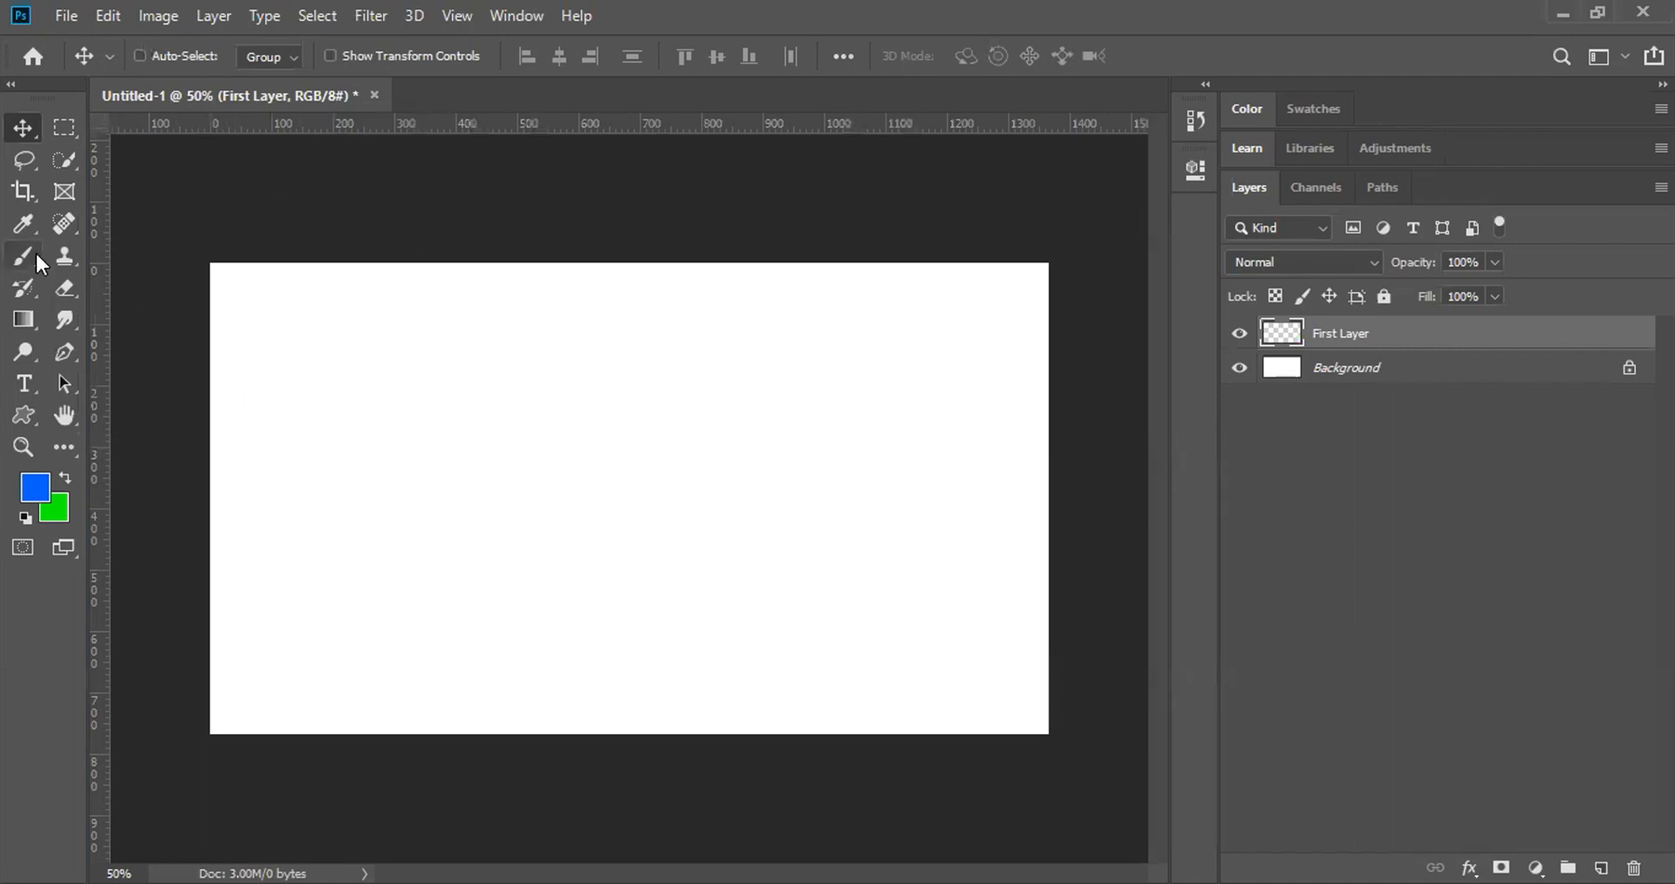
Step: Select a wide rectangle in the upper-left canvas, fill it with foreground blue, then deselect
left_click(55, 129)
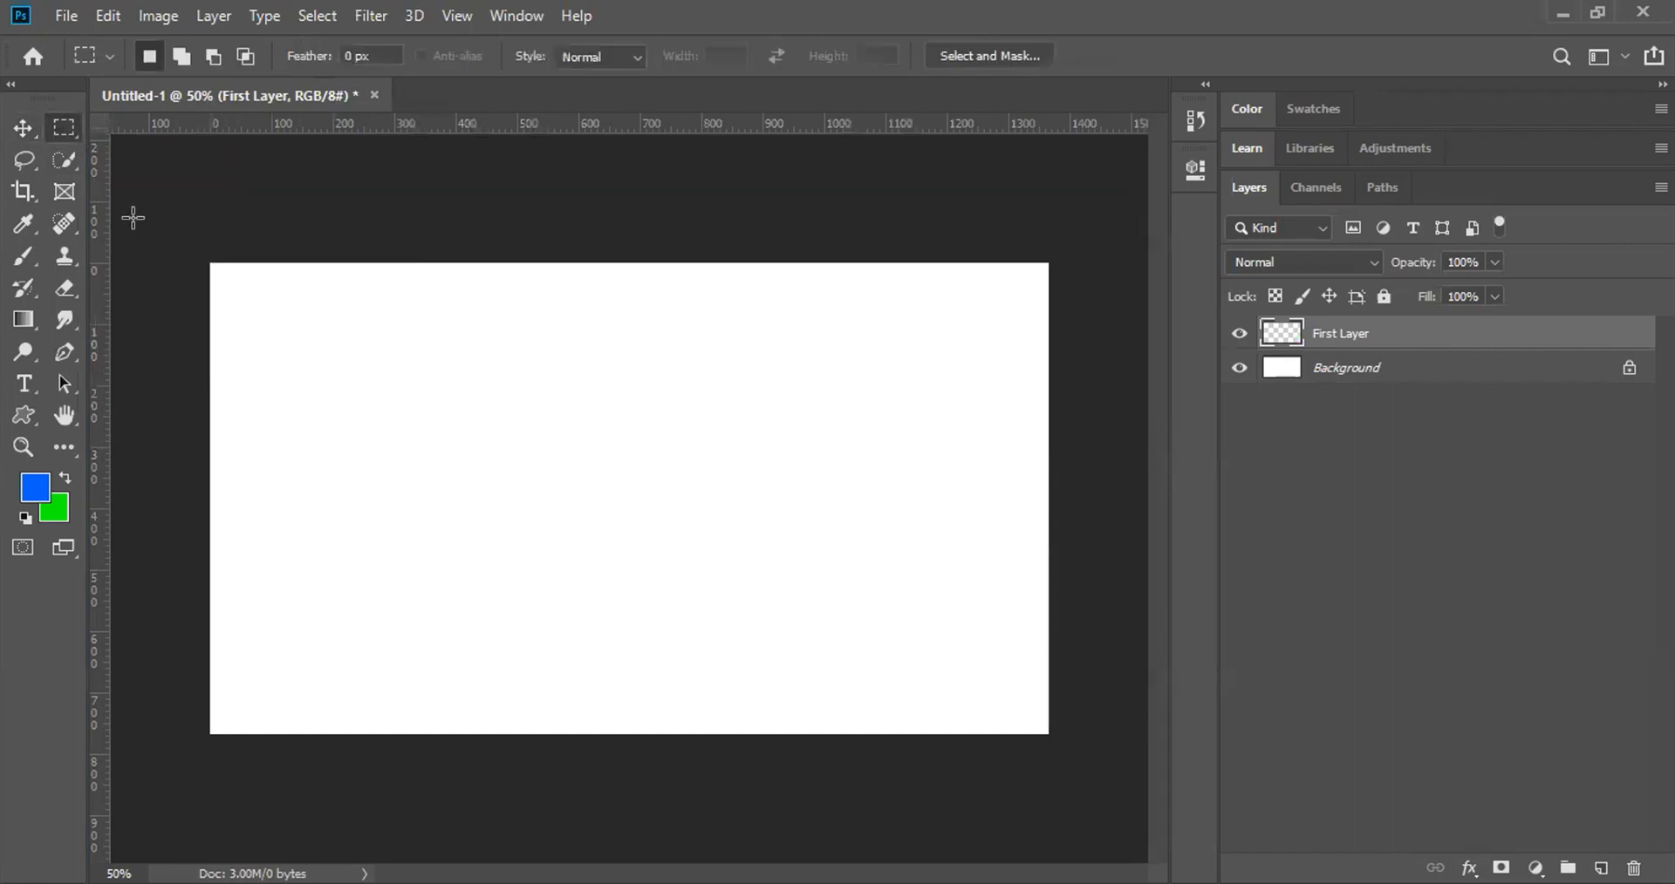
left_click(22, 129)
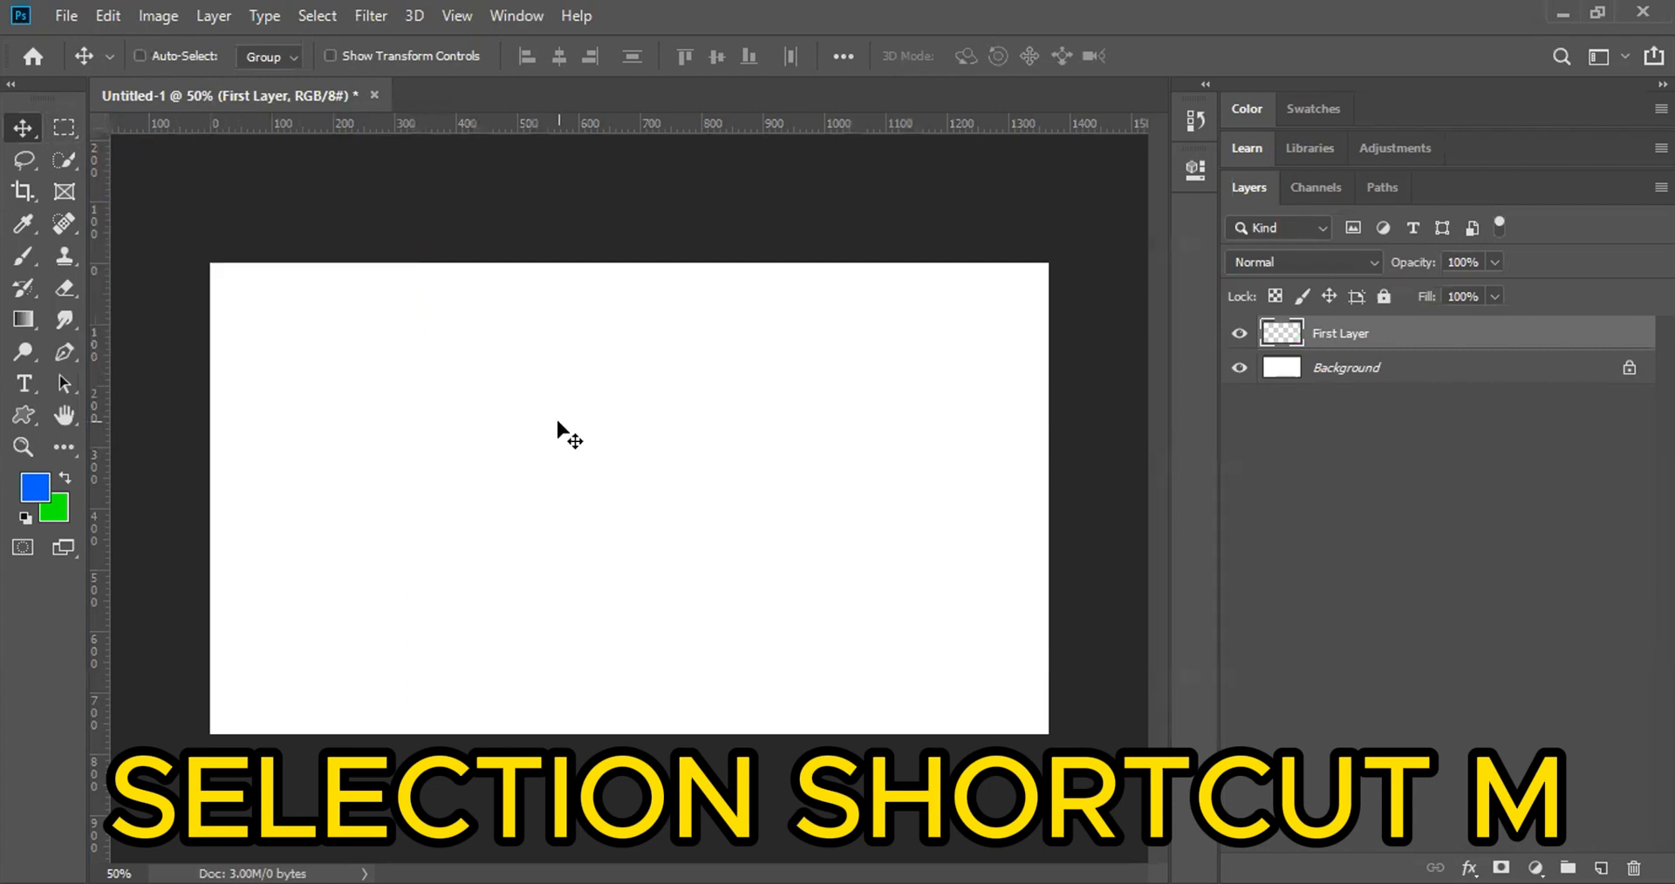
key("m")
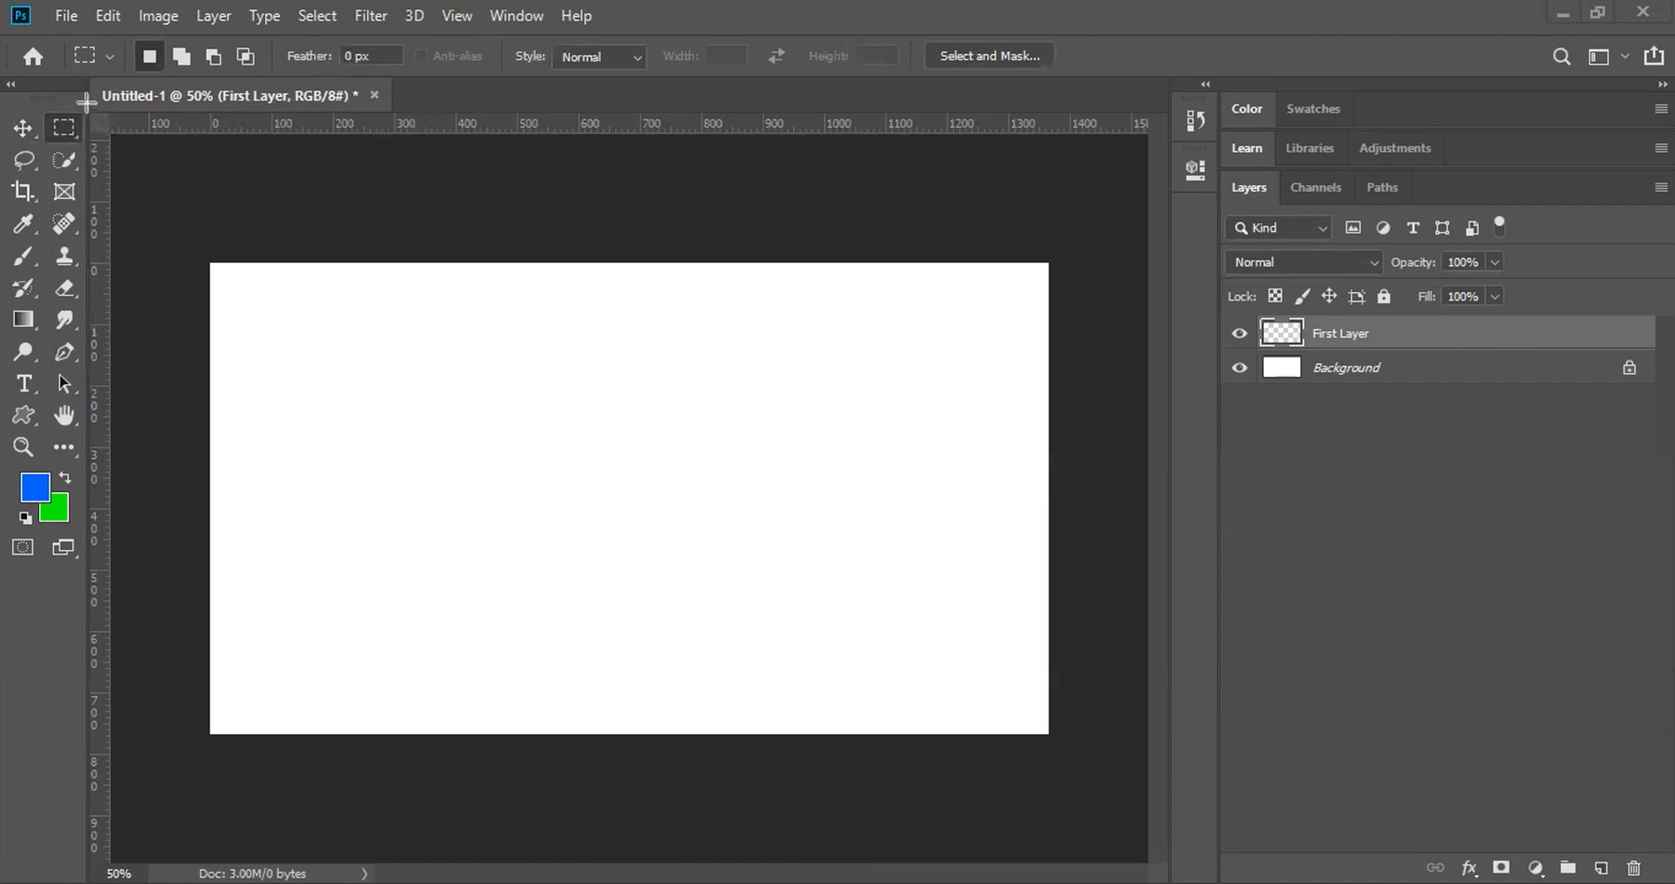
left_click_drag(82, 112, 45, 146)
left_click_drag(348, 370, 668, 591)
left_click(694, 378)
left_click_drag(277, 340, 802, 600)
key("alt+BackSpace")
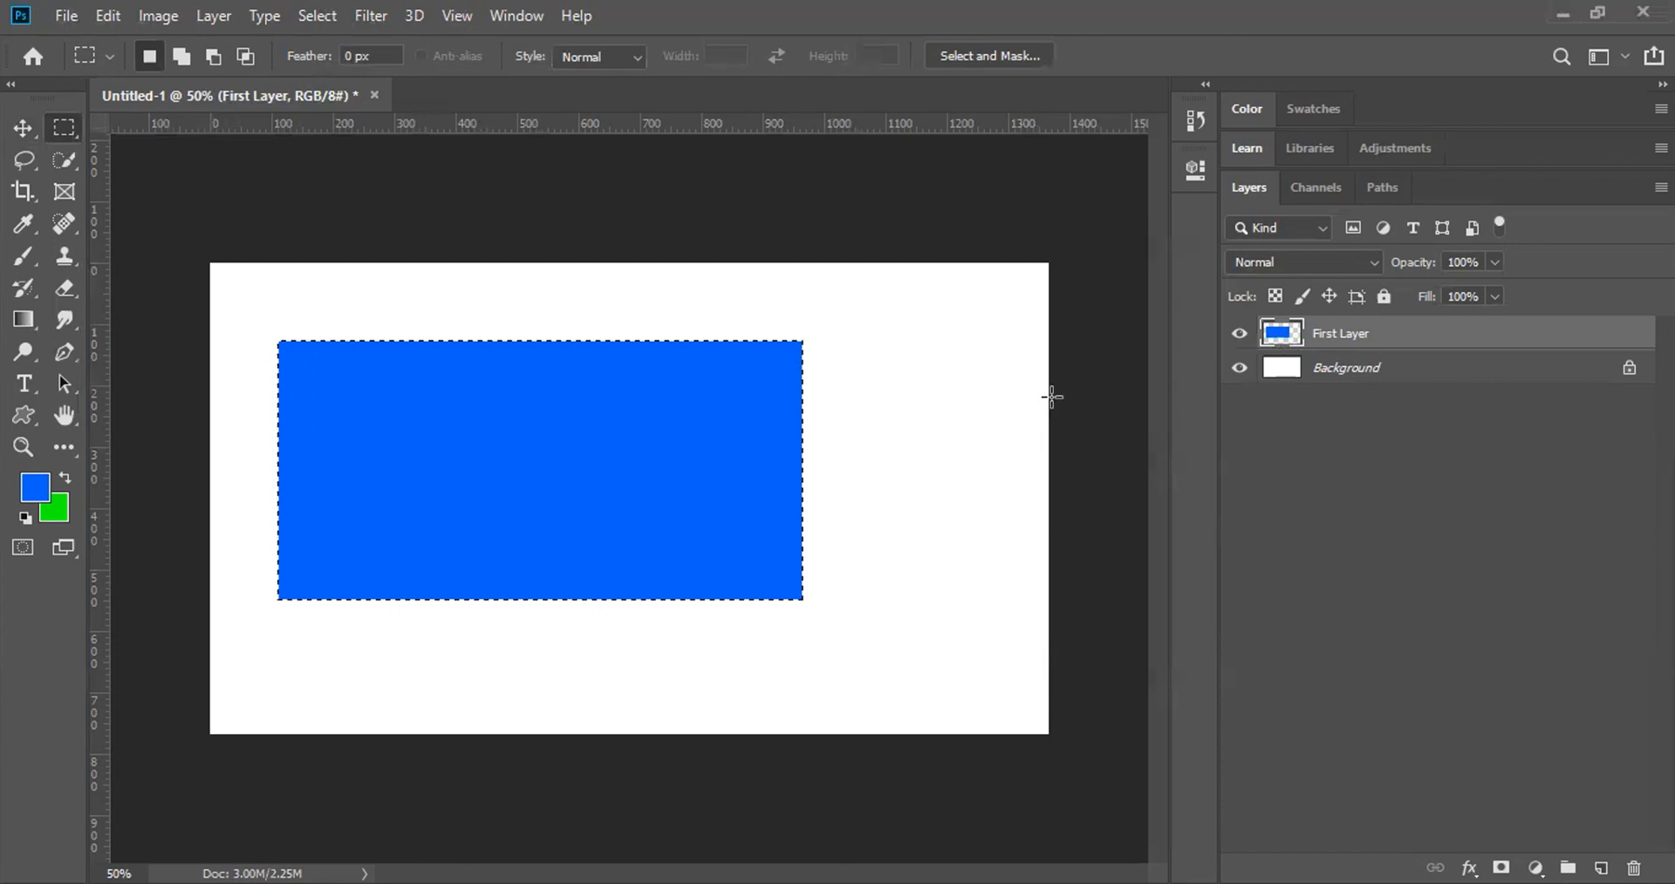
left_click(971, 401)
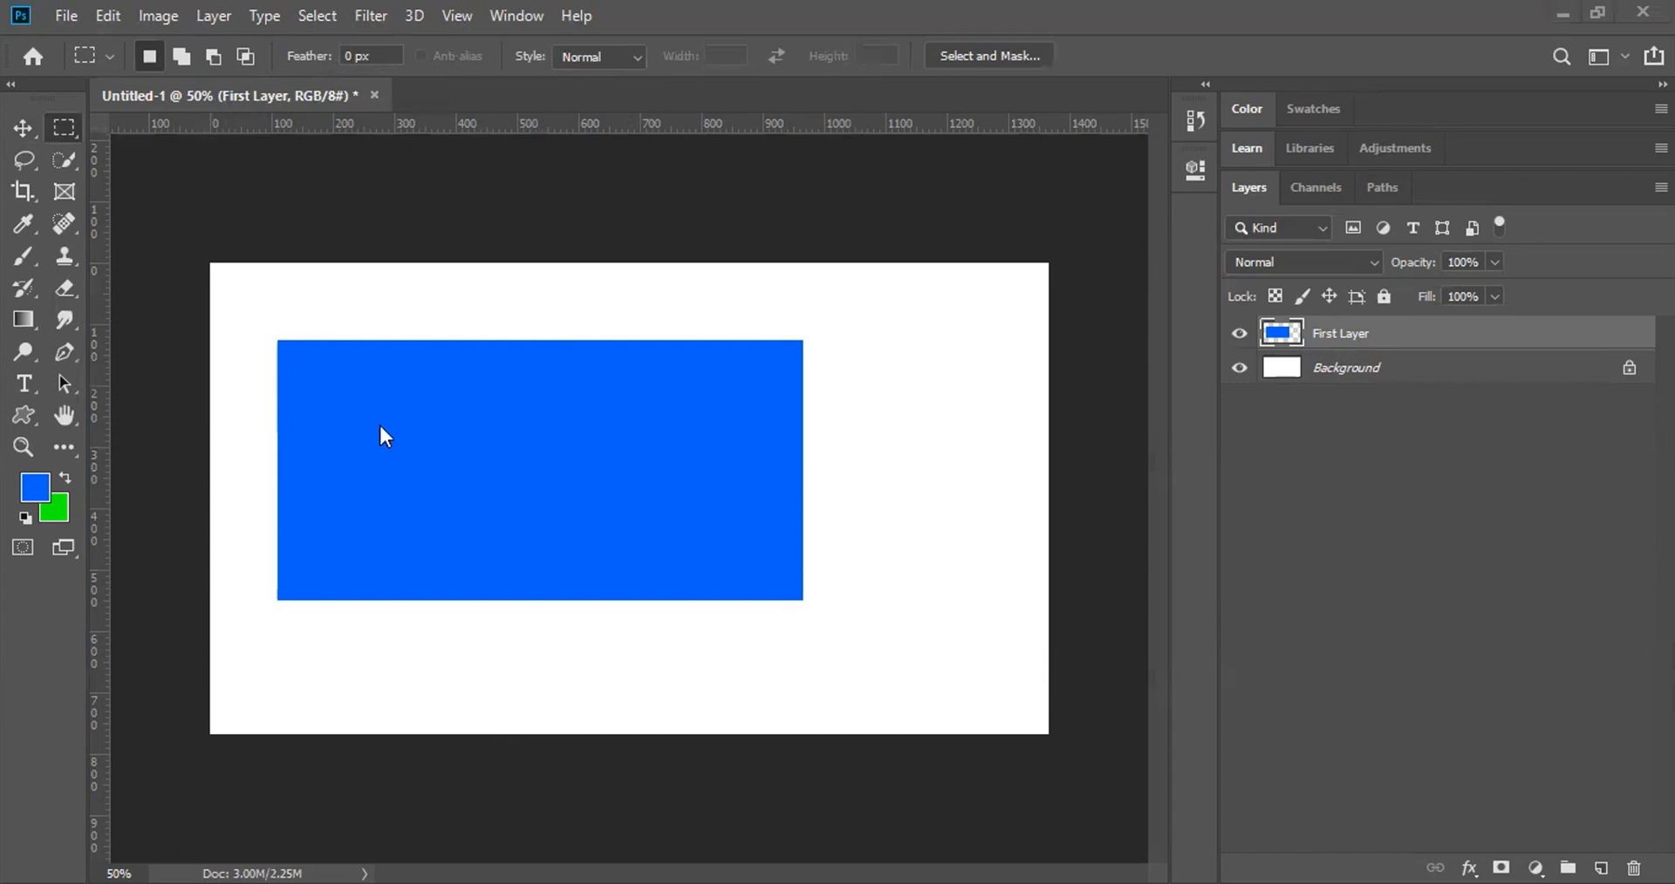
key("ctrl+z")
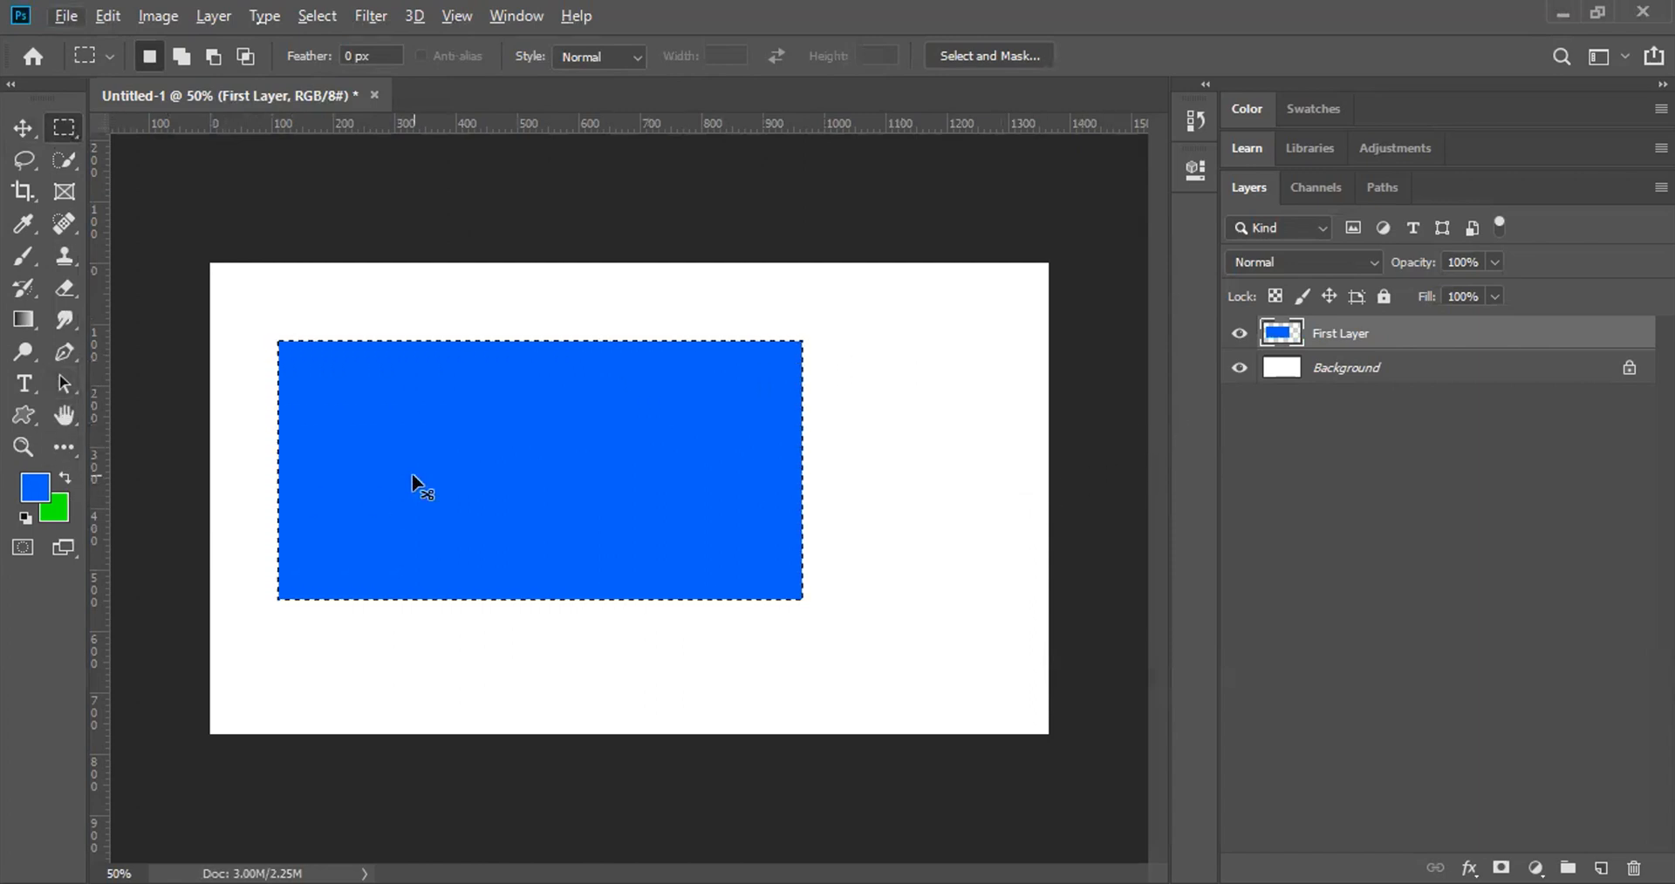
key("ctrl+BackSpace")
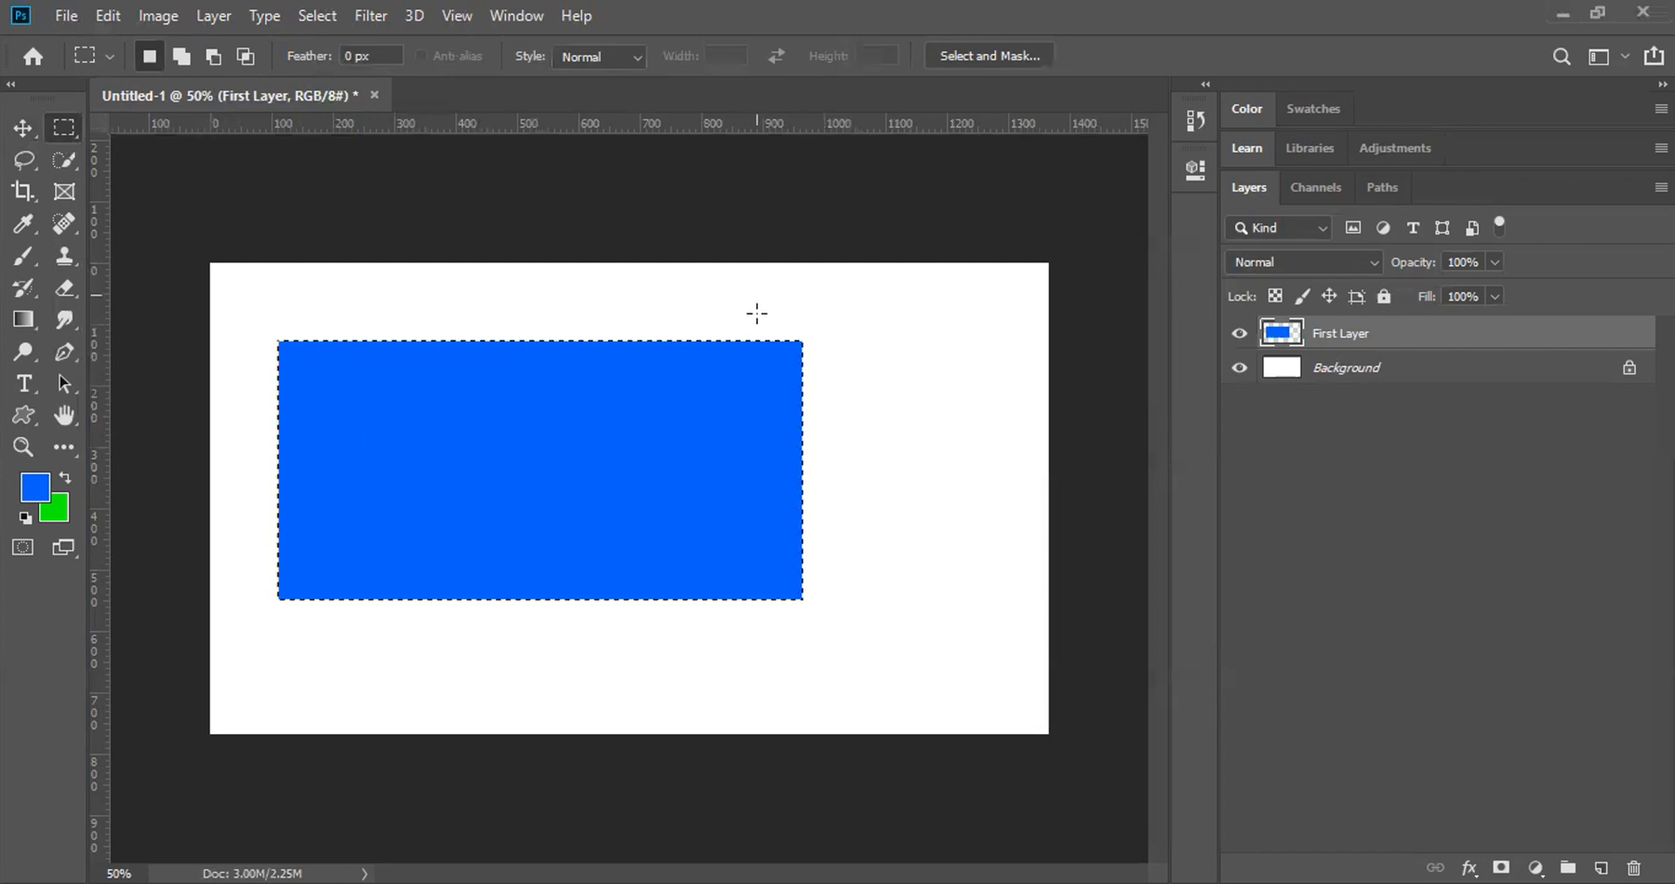
key("ctrl+d")
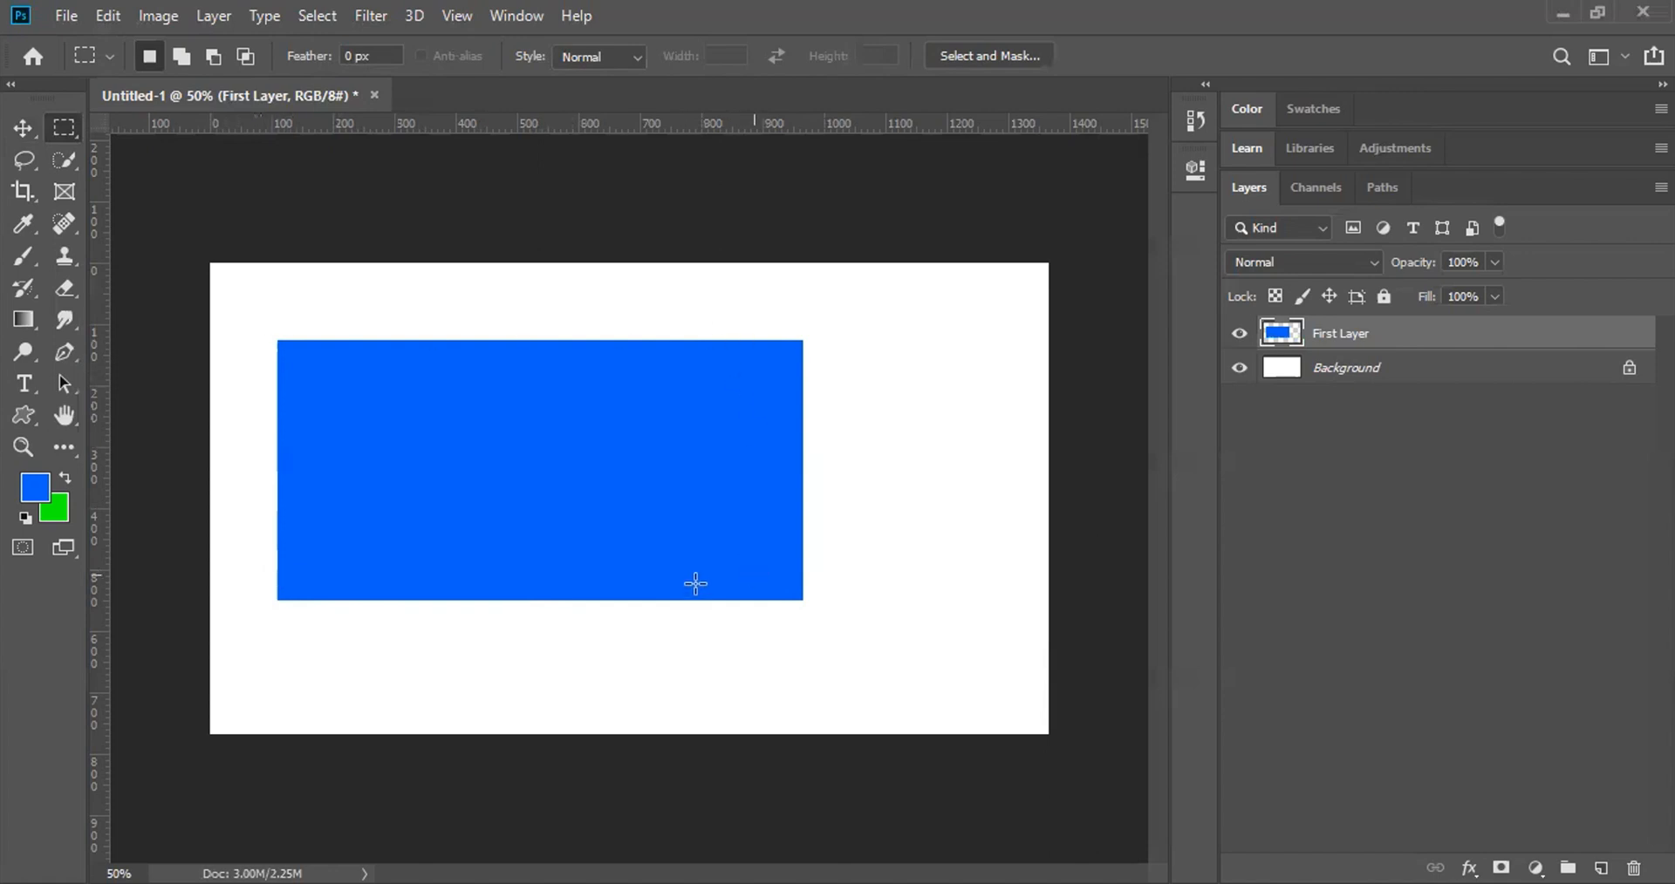
key("ctrl+shift+d")
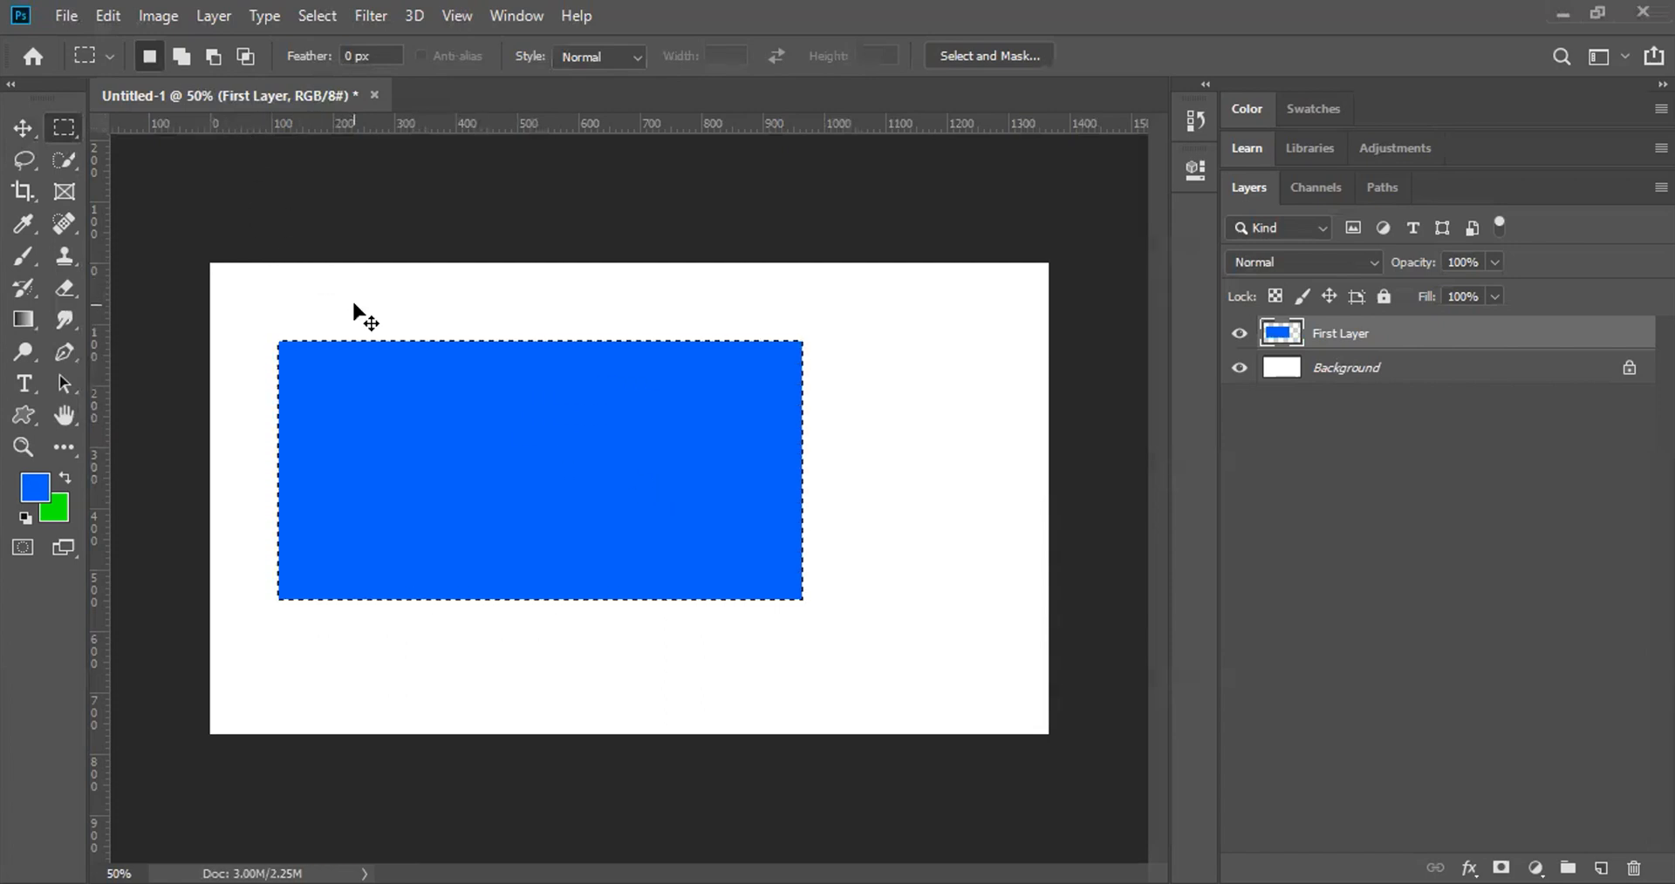
key("ctrl+d")
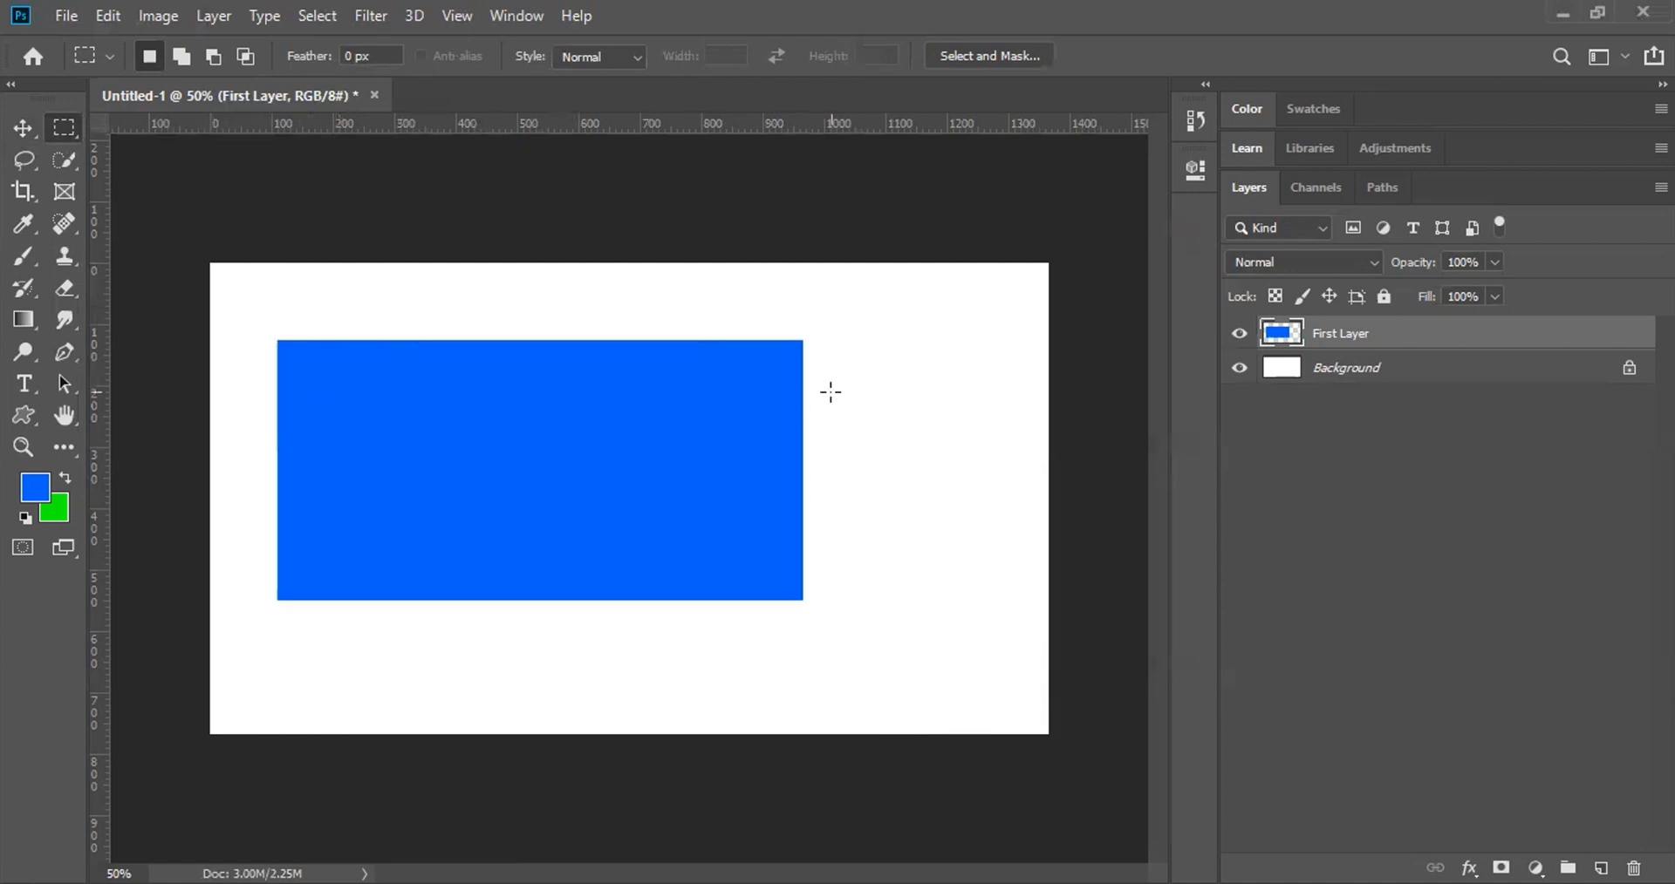
left_click(1329, 376)
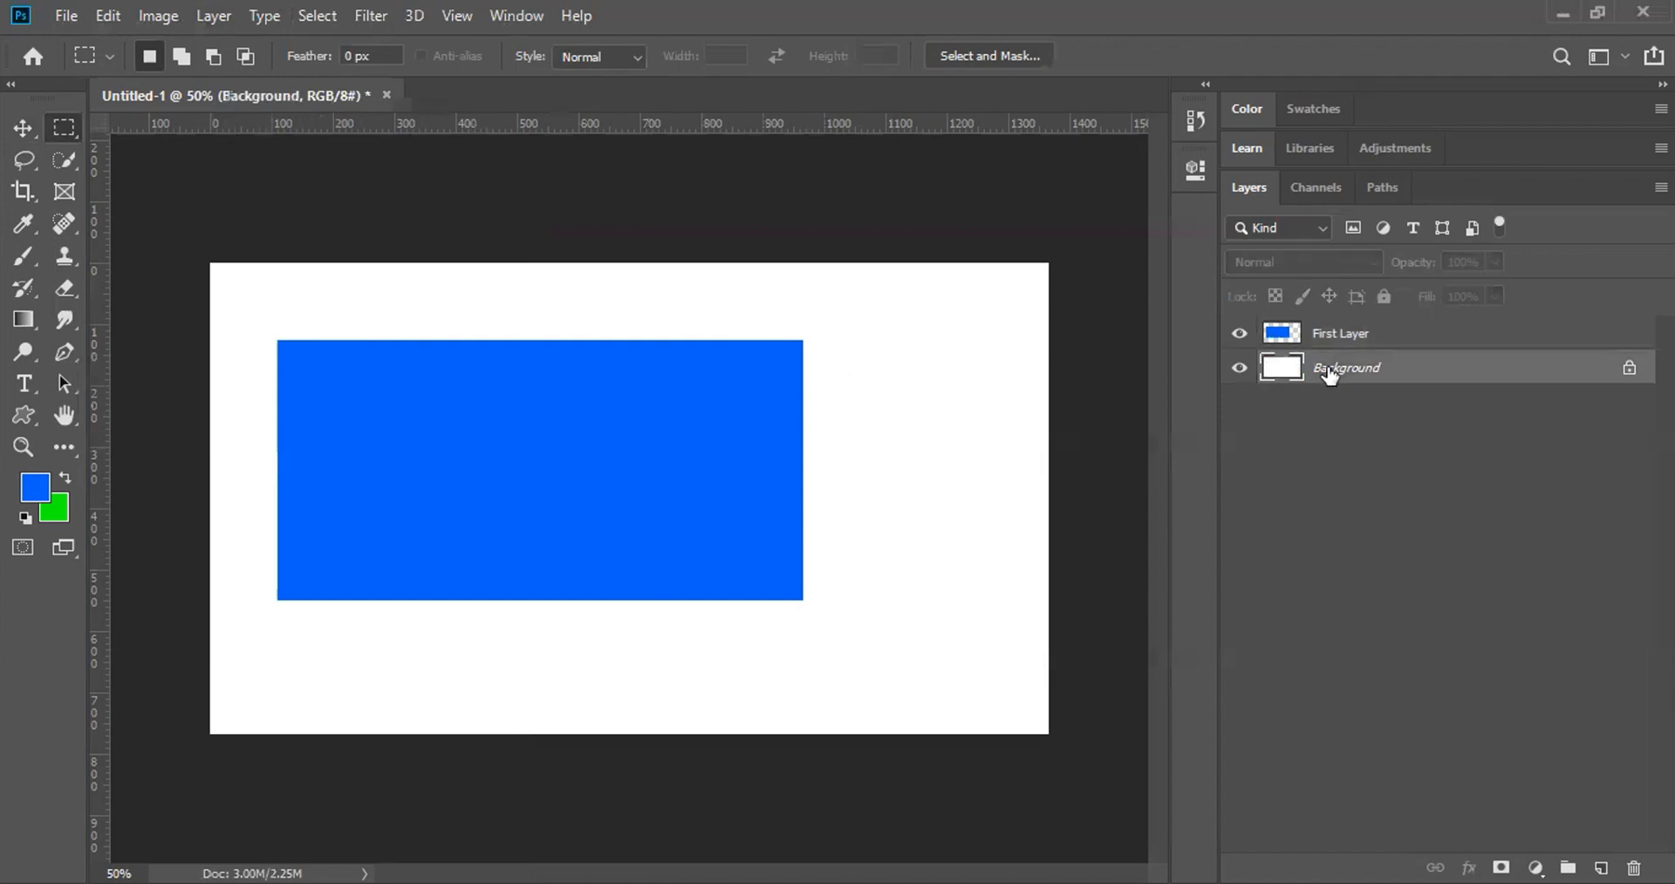
key("ctrl+BackSpace")
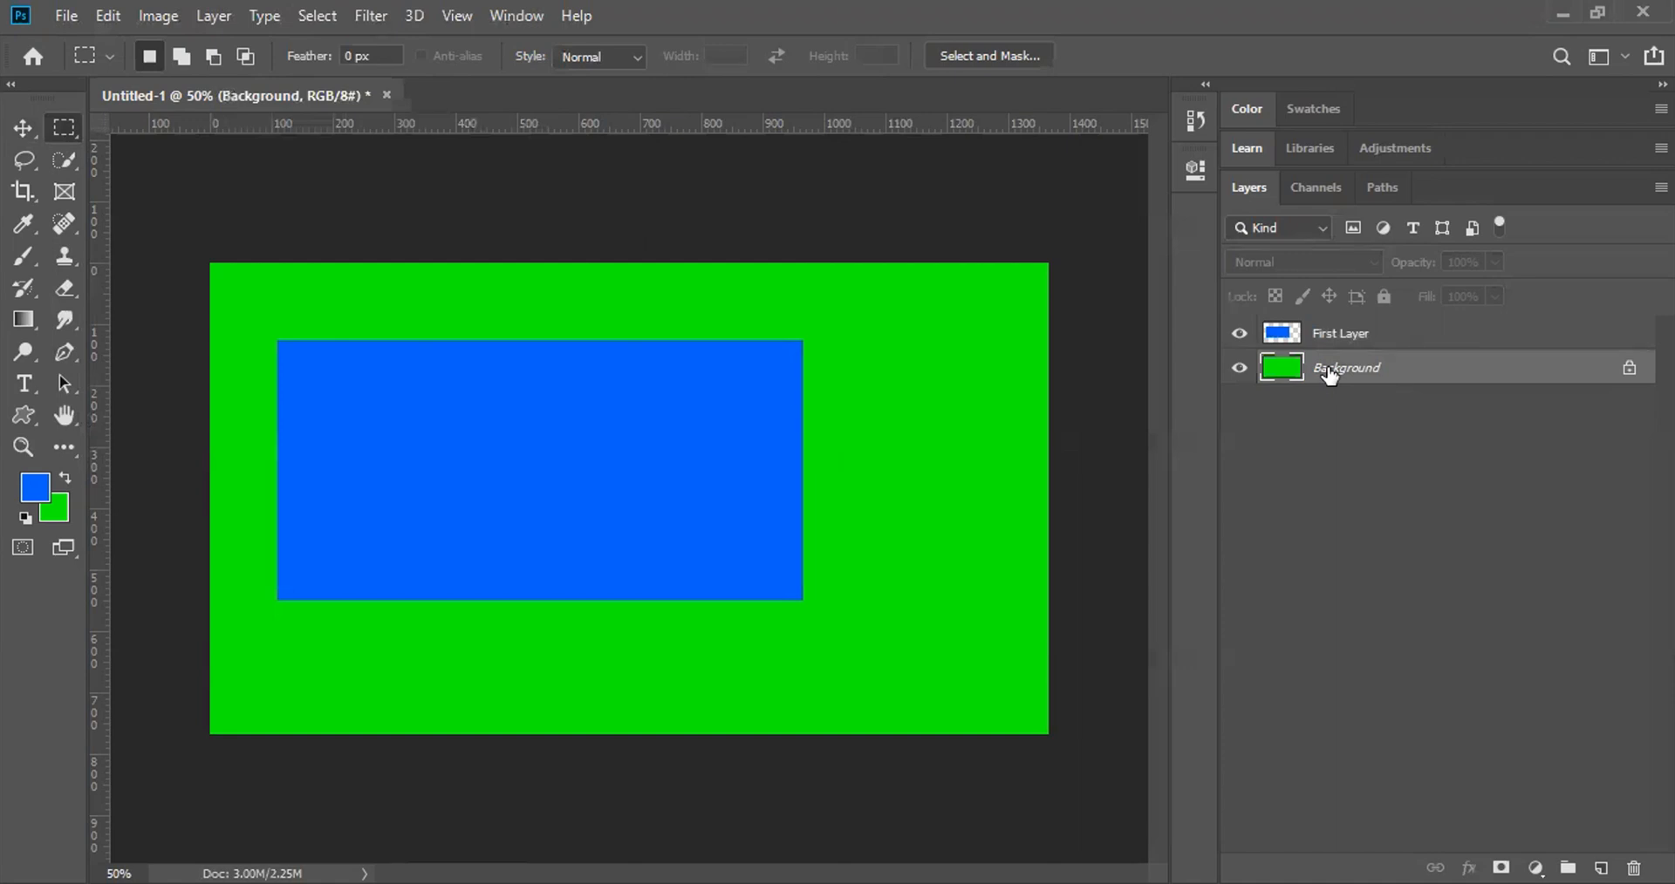
key("ctrl+z")
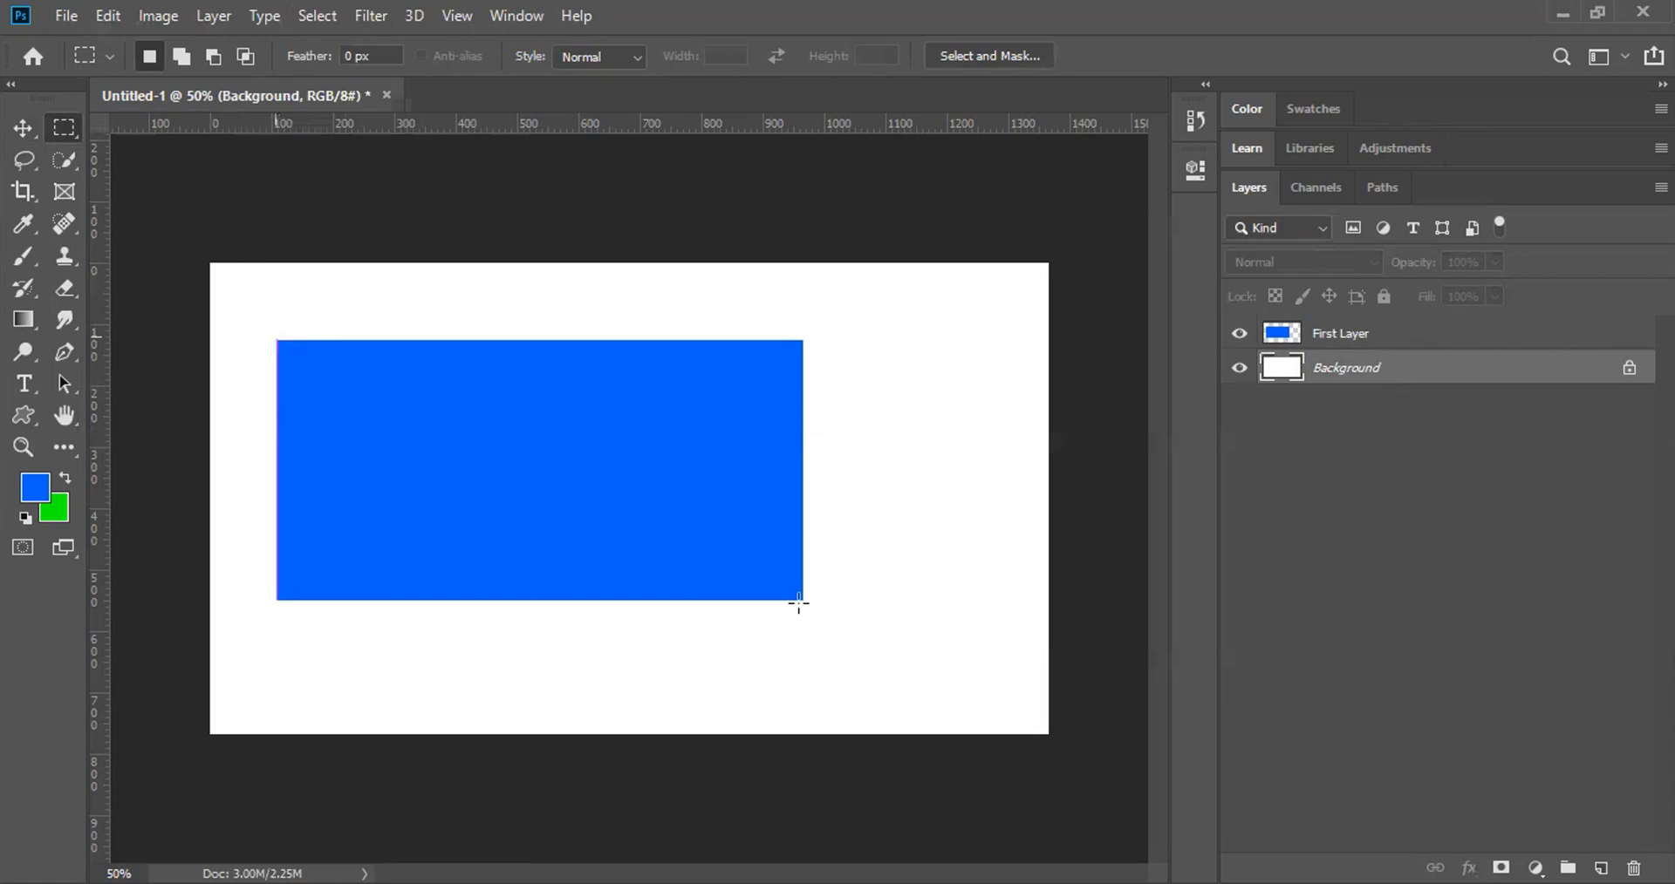
Step: Select an area around the blue rectangle and zoom in on its top-right corner
left_click_drag(804, 600, 803, 600)
key("z")
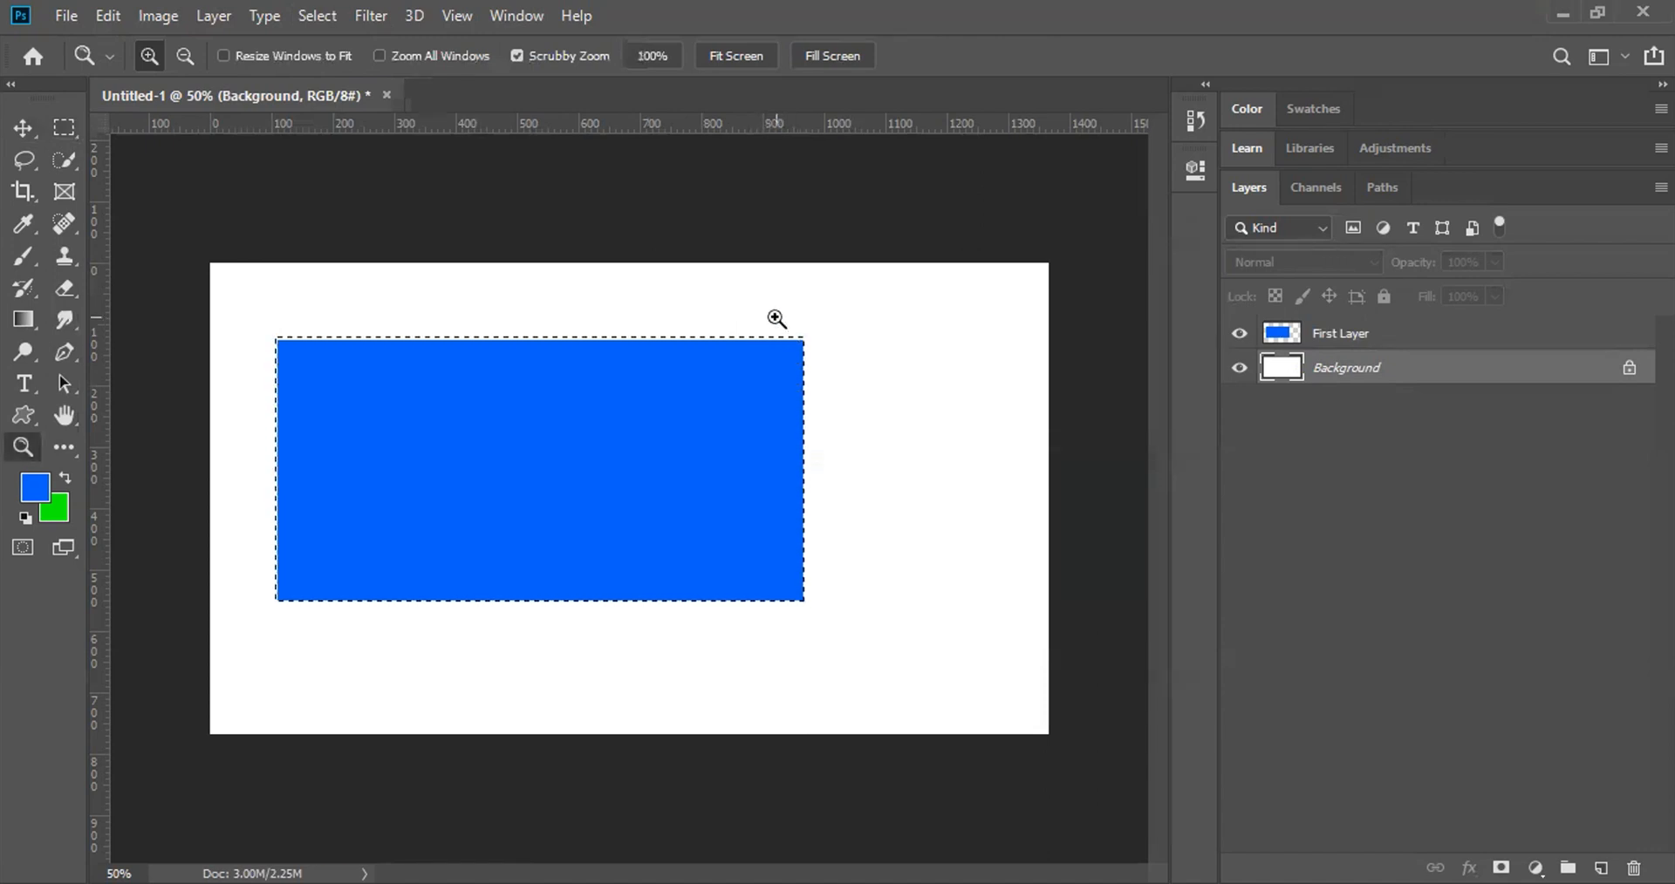
left_click_drag(777, 318, 994, 493)
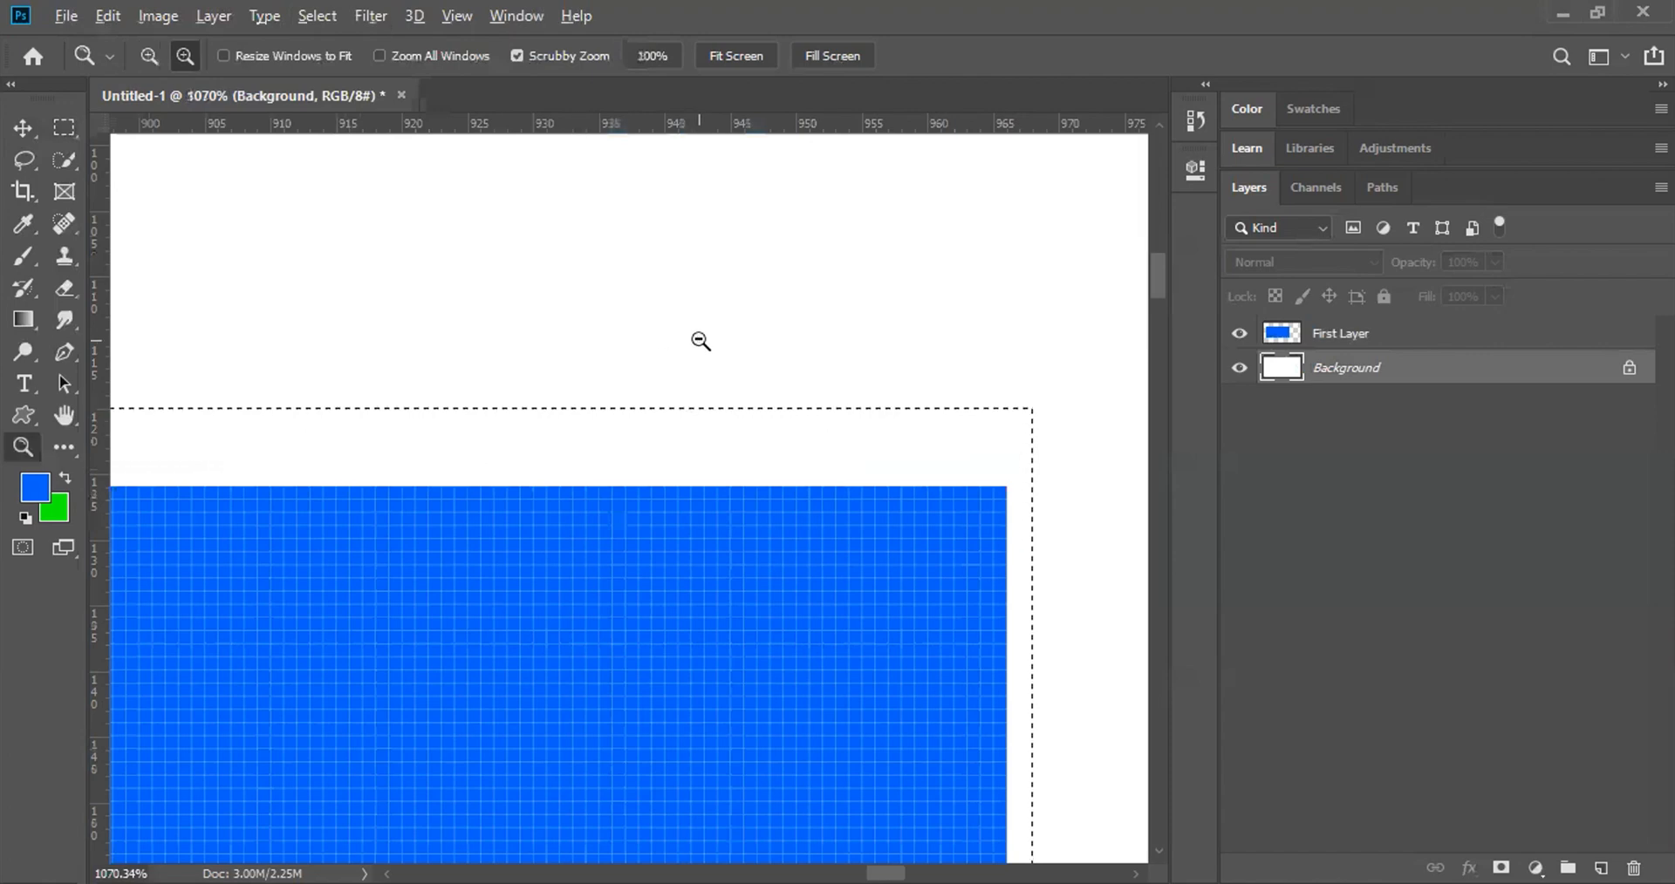
Step: Fill the selection with blue on Background, then undo that fill
key("alt")
key("alt+BackSpace")
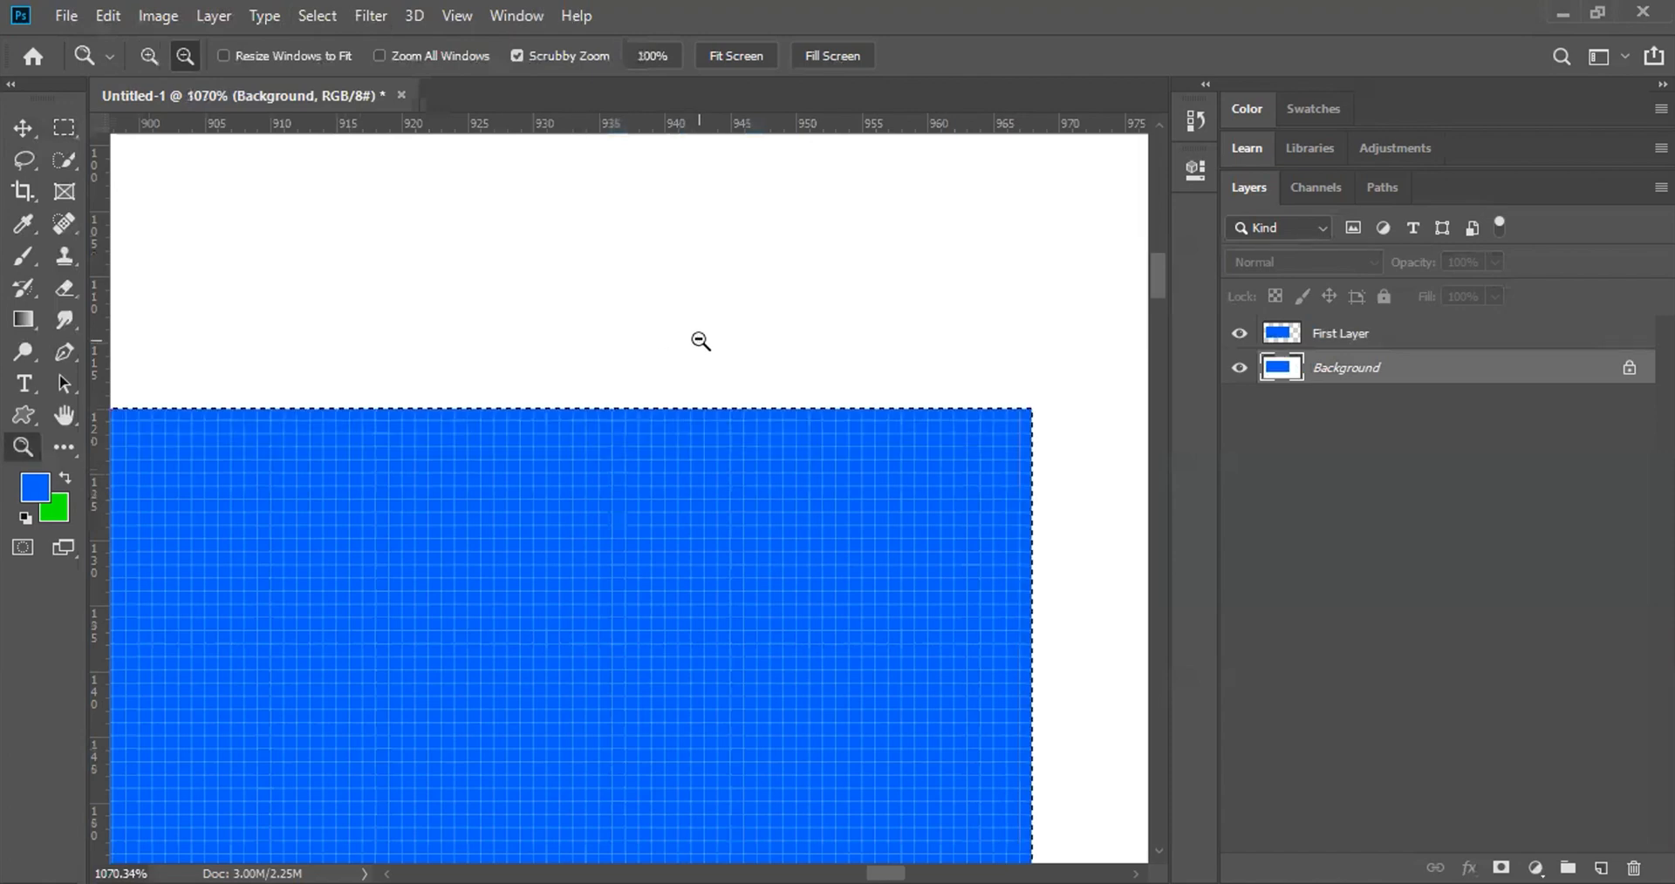
key("alt")
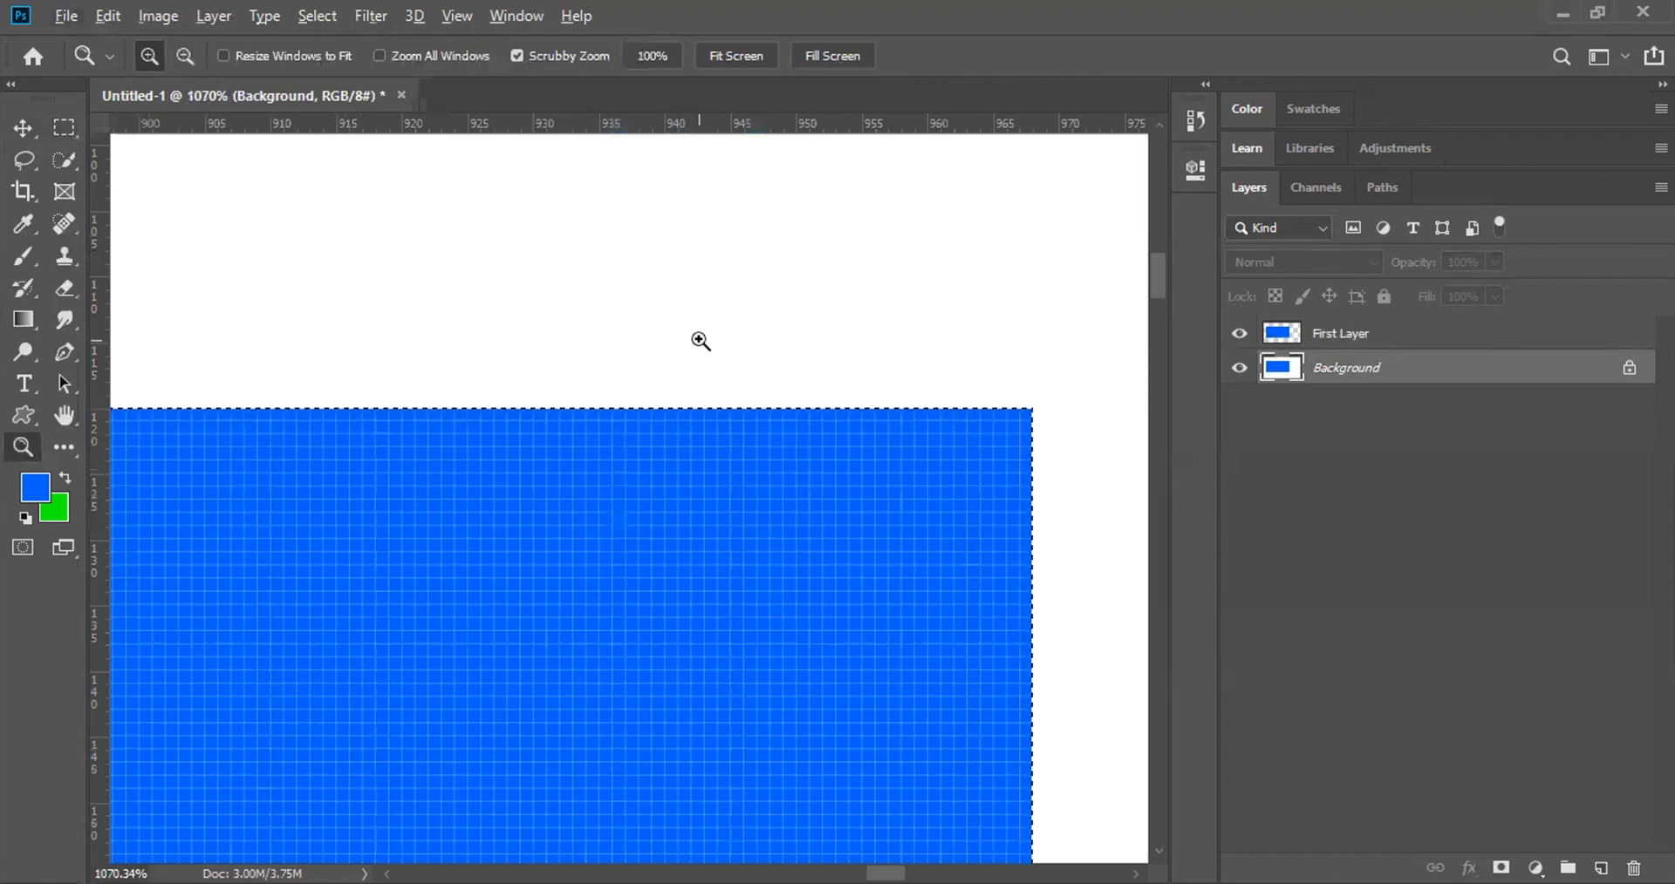
key("ctrl+z")
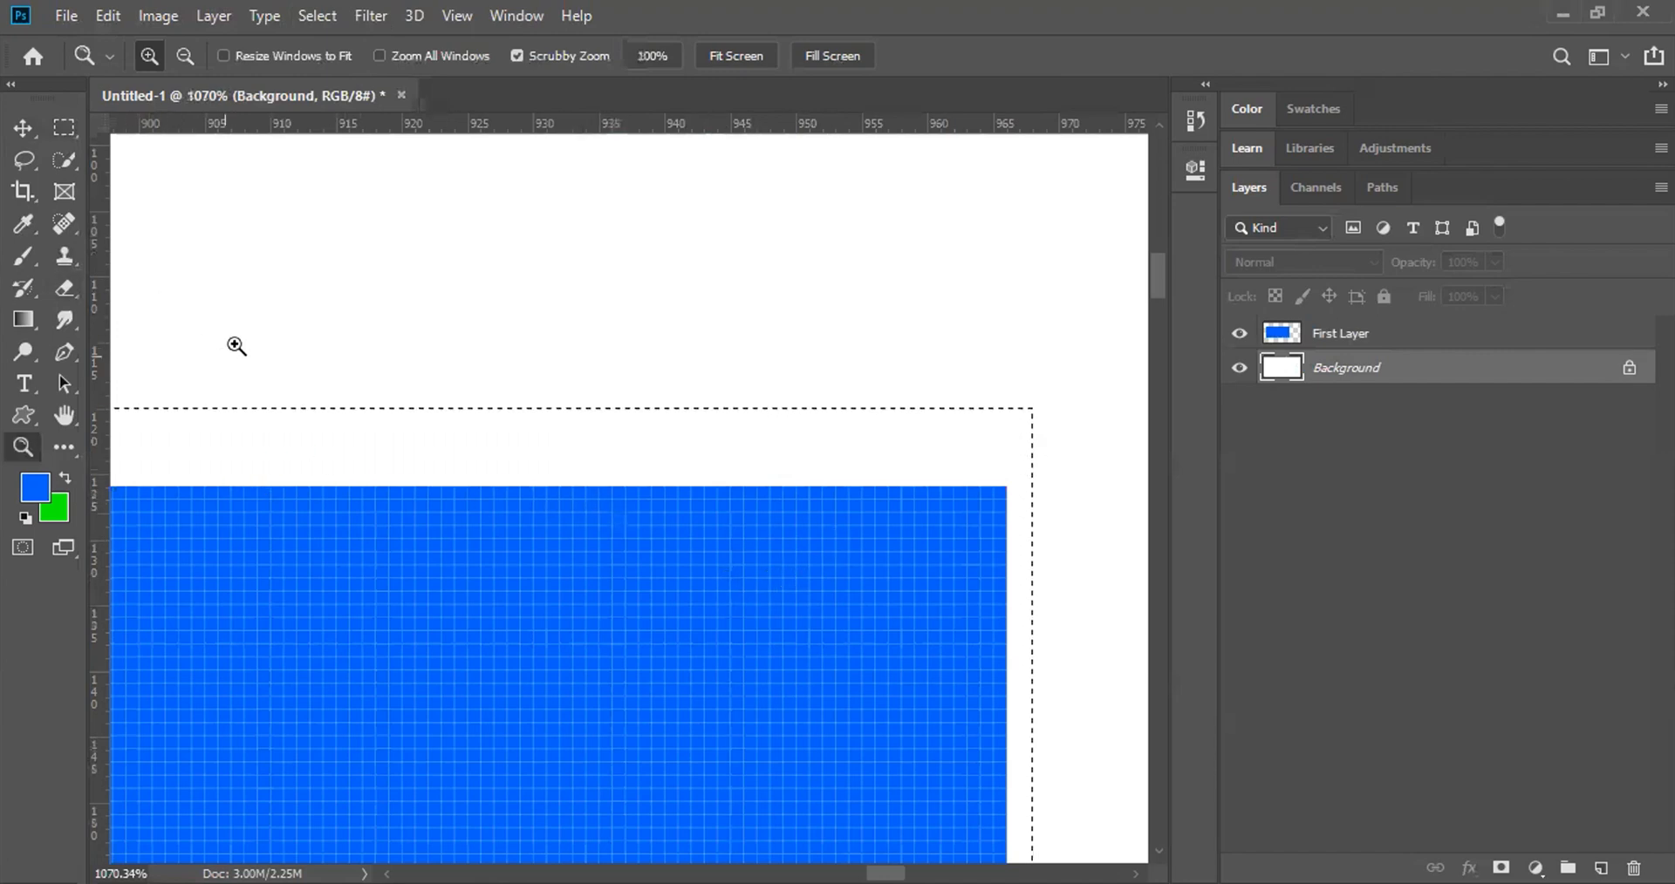
Step: With First Layer active, snap the marquee to the blue rectangle's edges and fit the canvas to the window
left_click(62, 129)
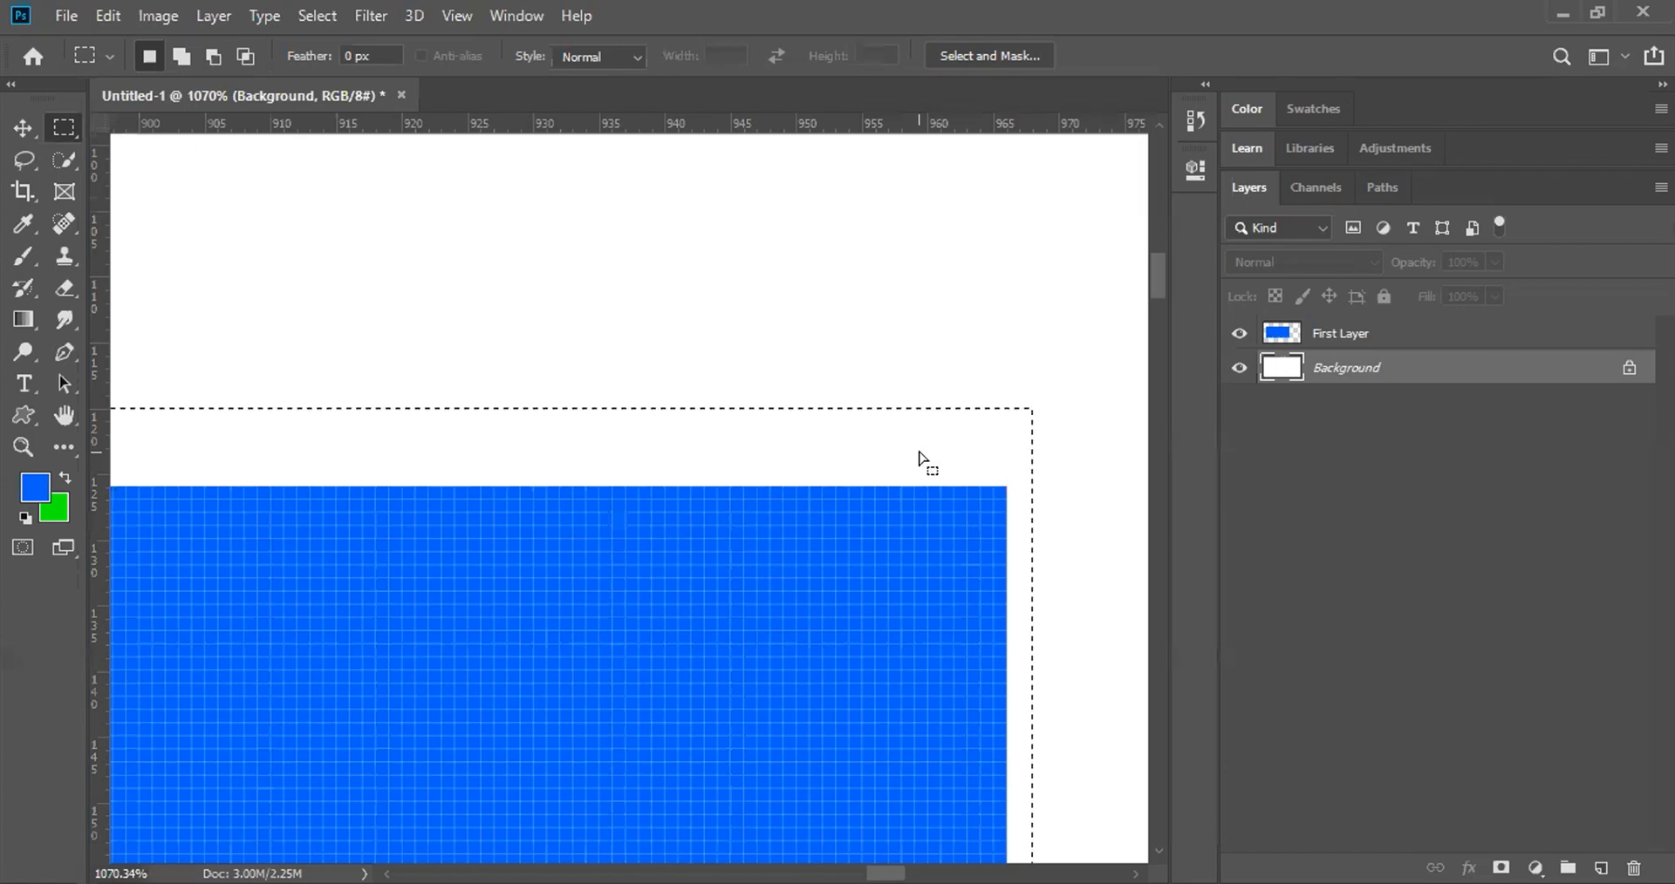
left_click(1304, 337)
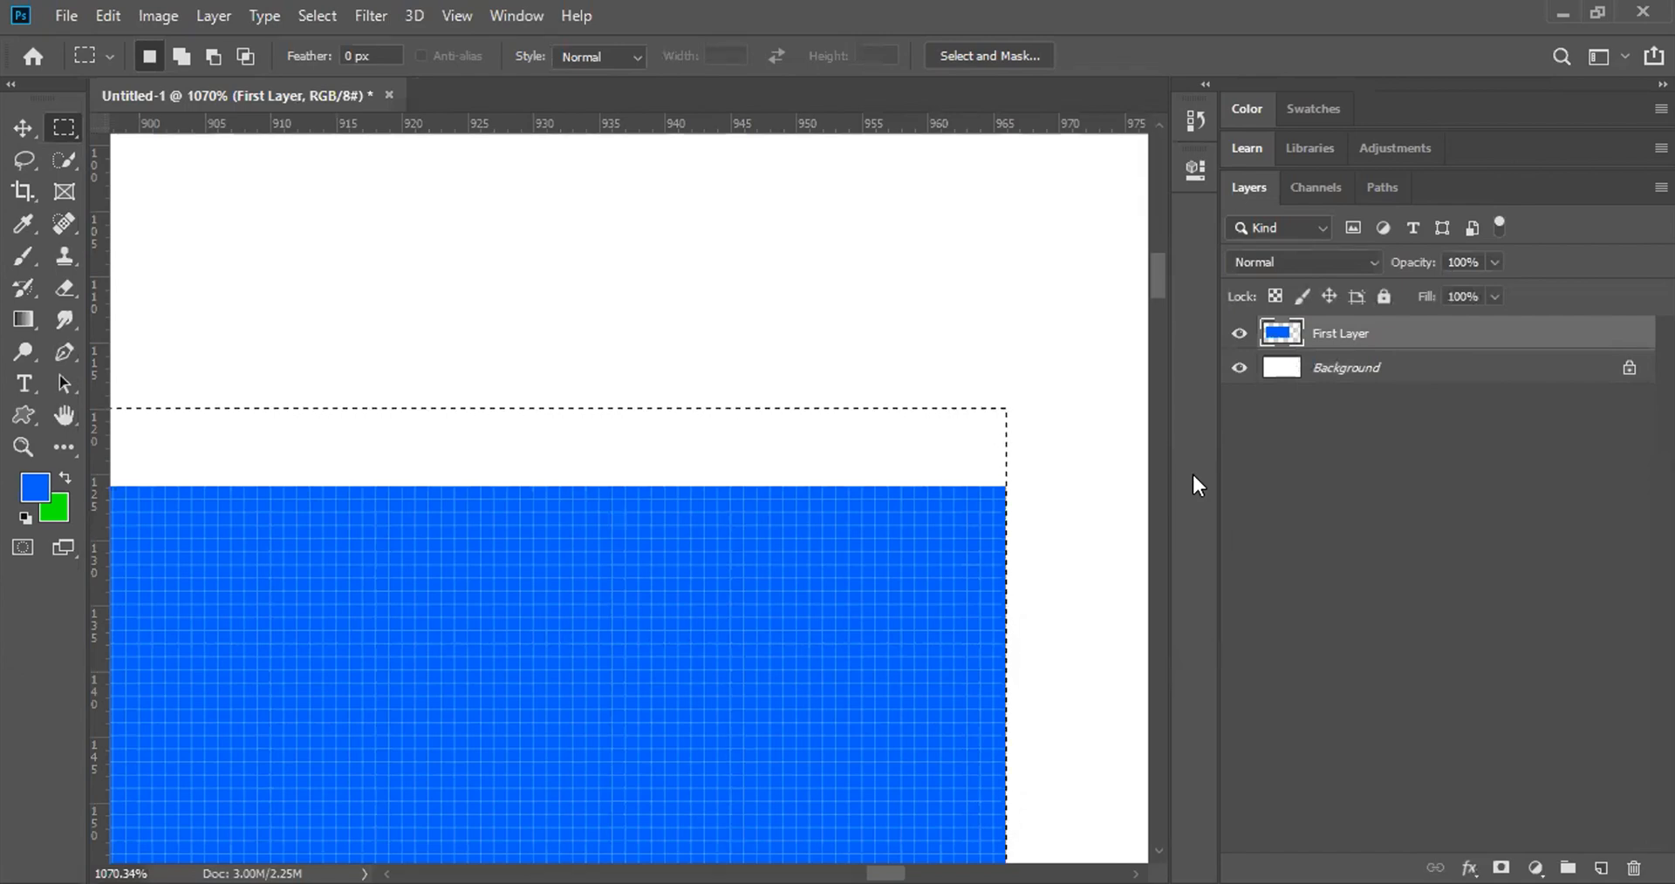
key("Down")
key("Down")
key("Down")
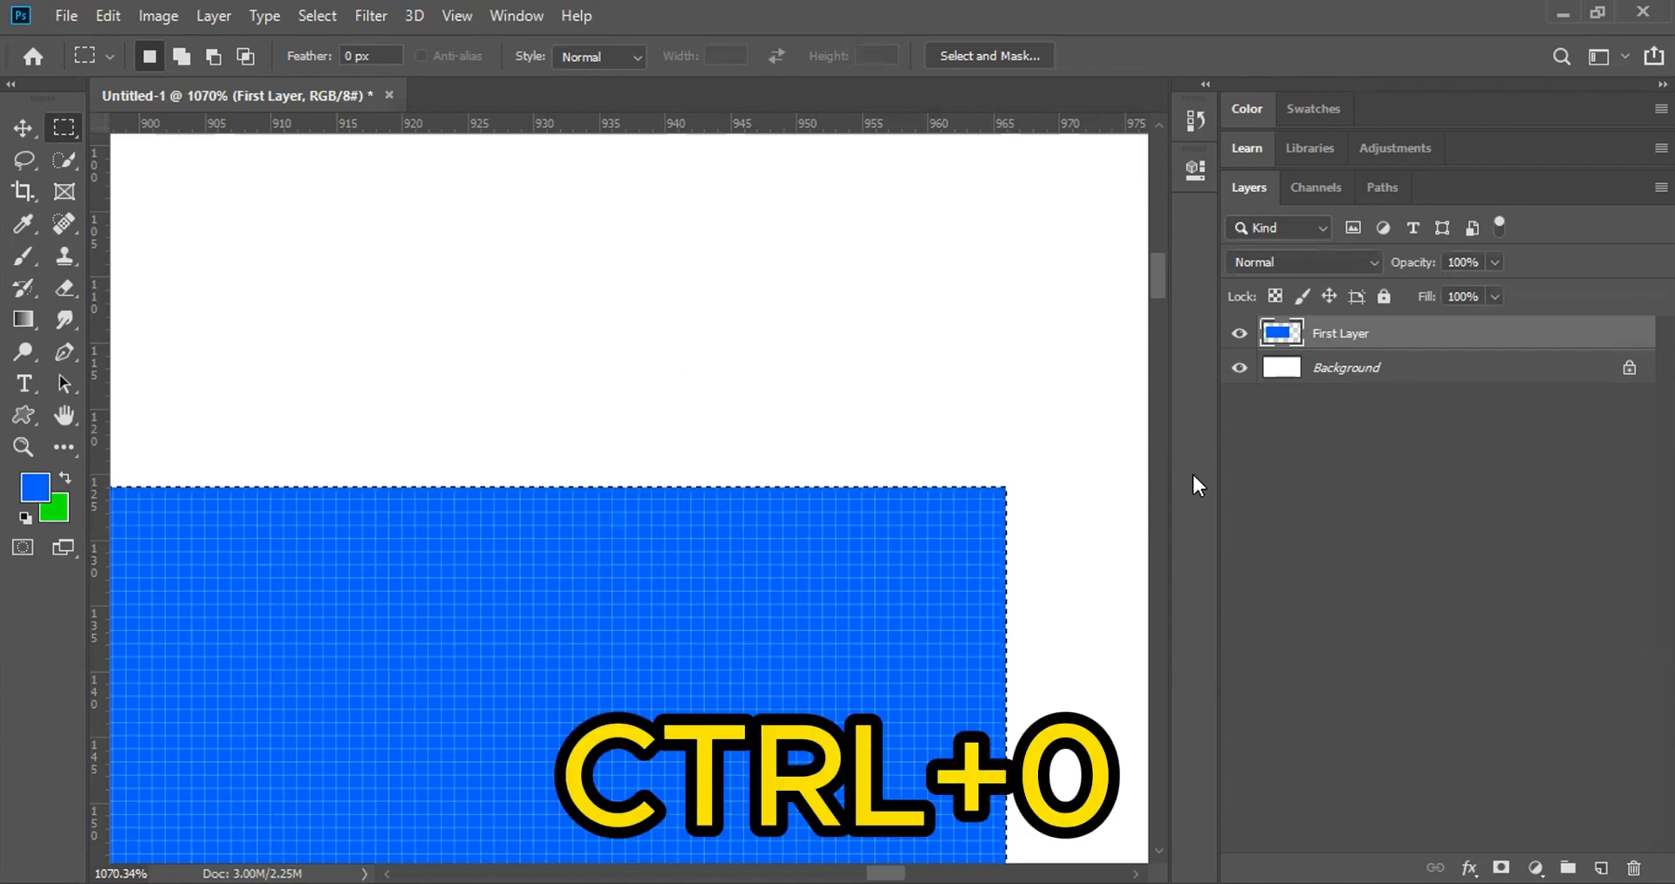
key("ctrl+0")
key("ctrl+0")
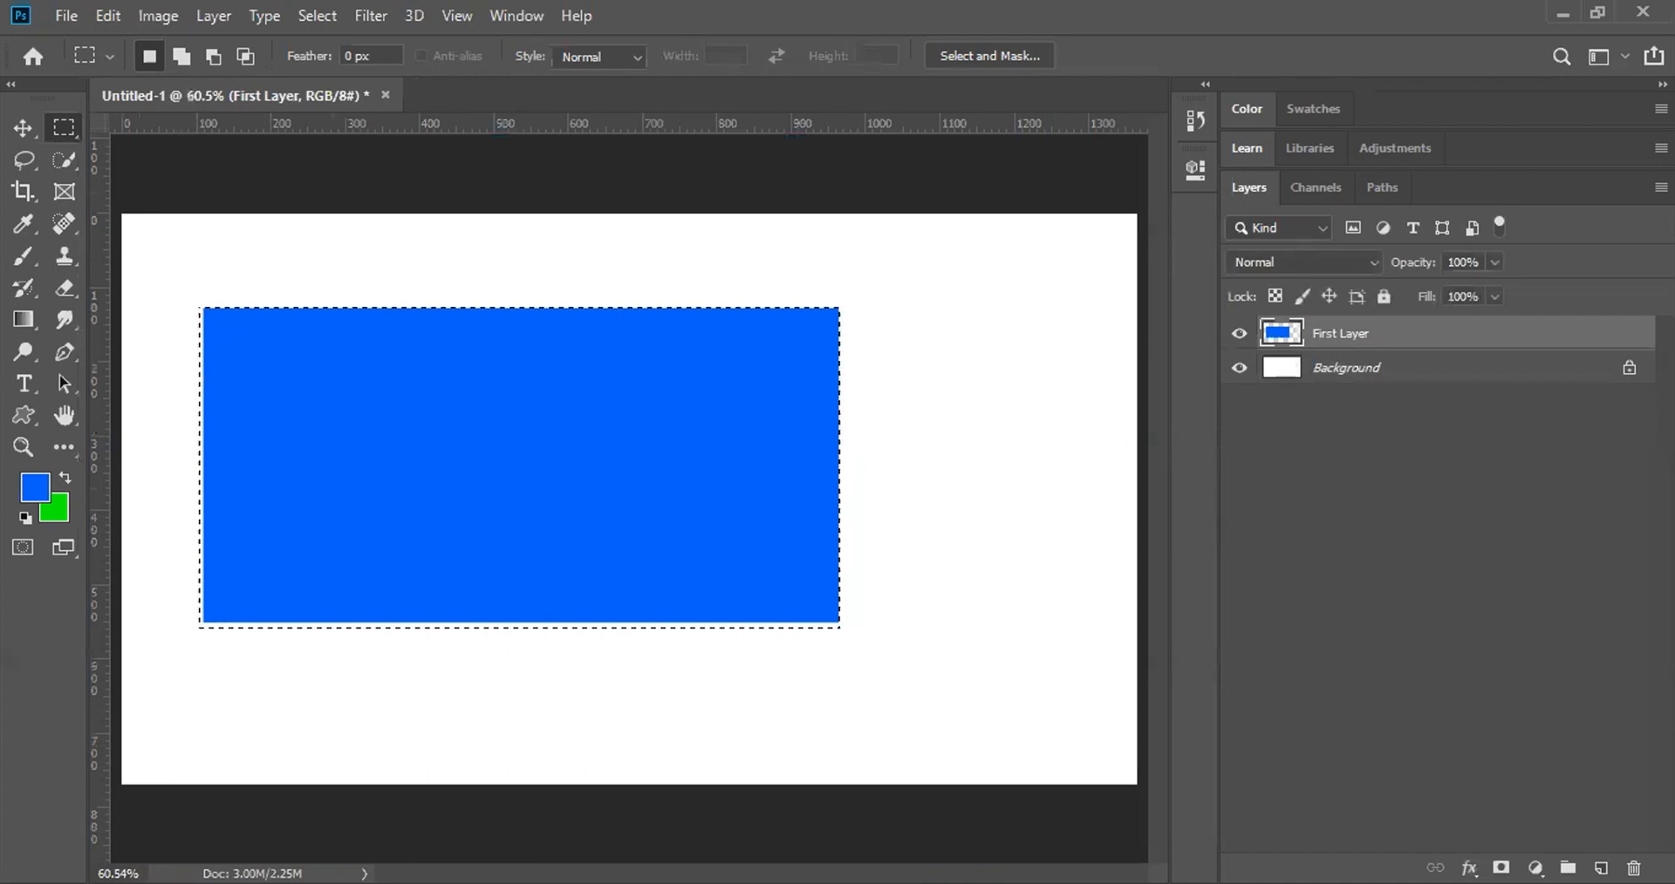
Step: Restore the selection around the blue rectangle and zoom in on it with scrubby zoom
left_click(288, 357)
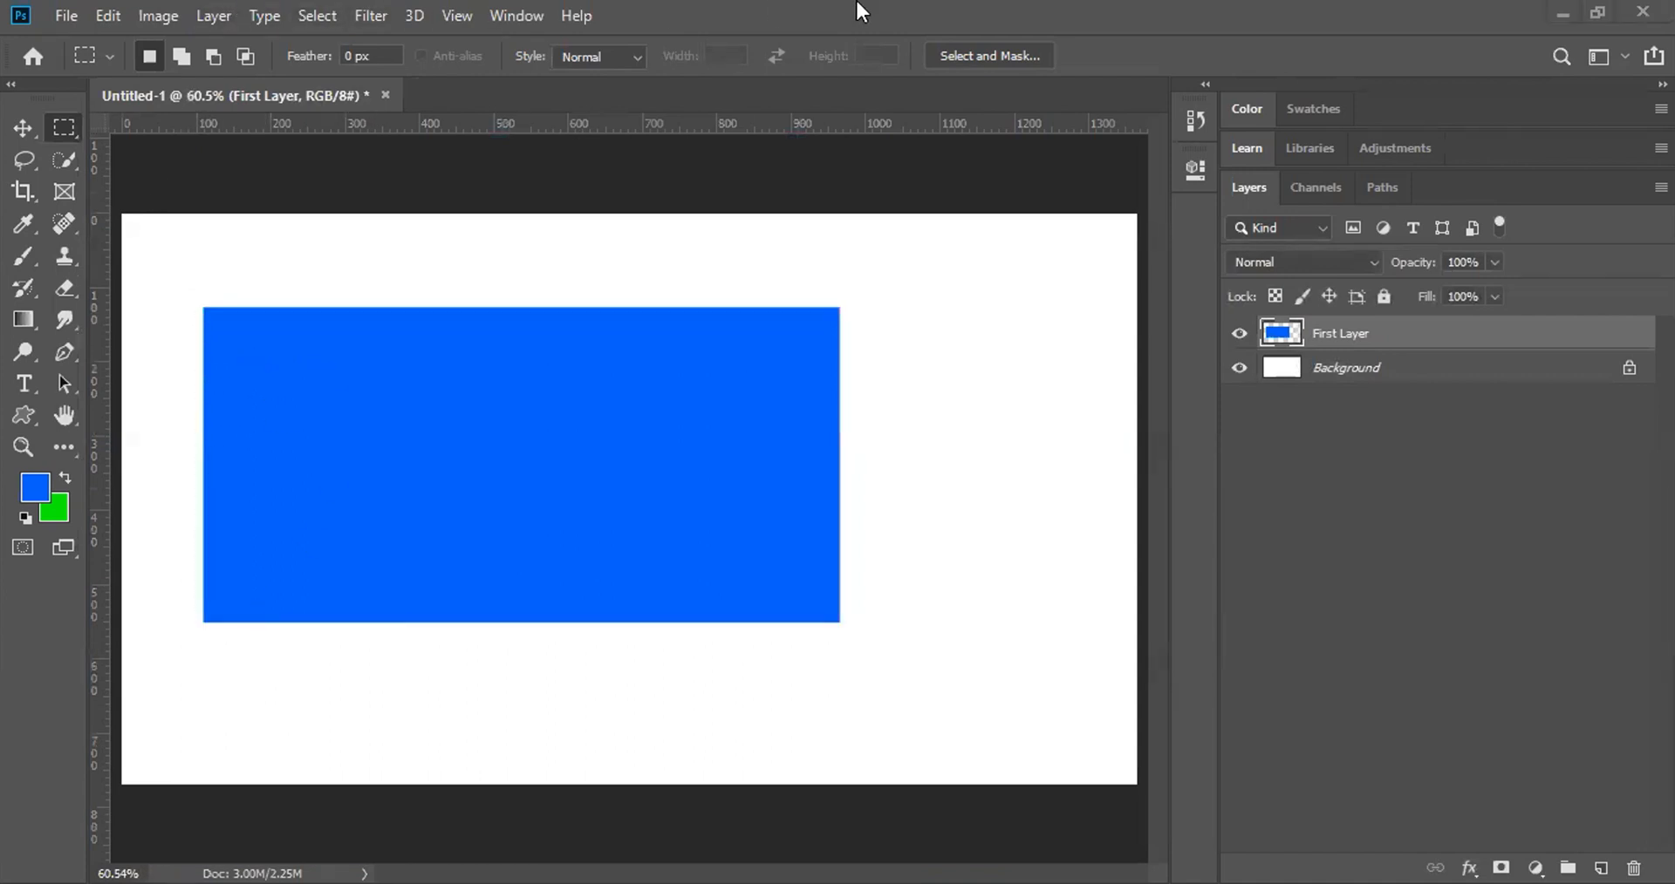
key("ctrl+z")
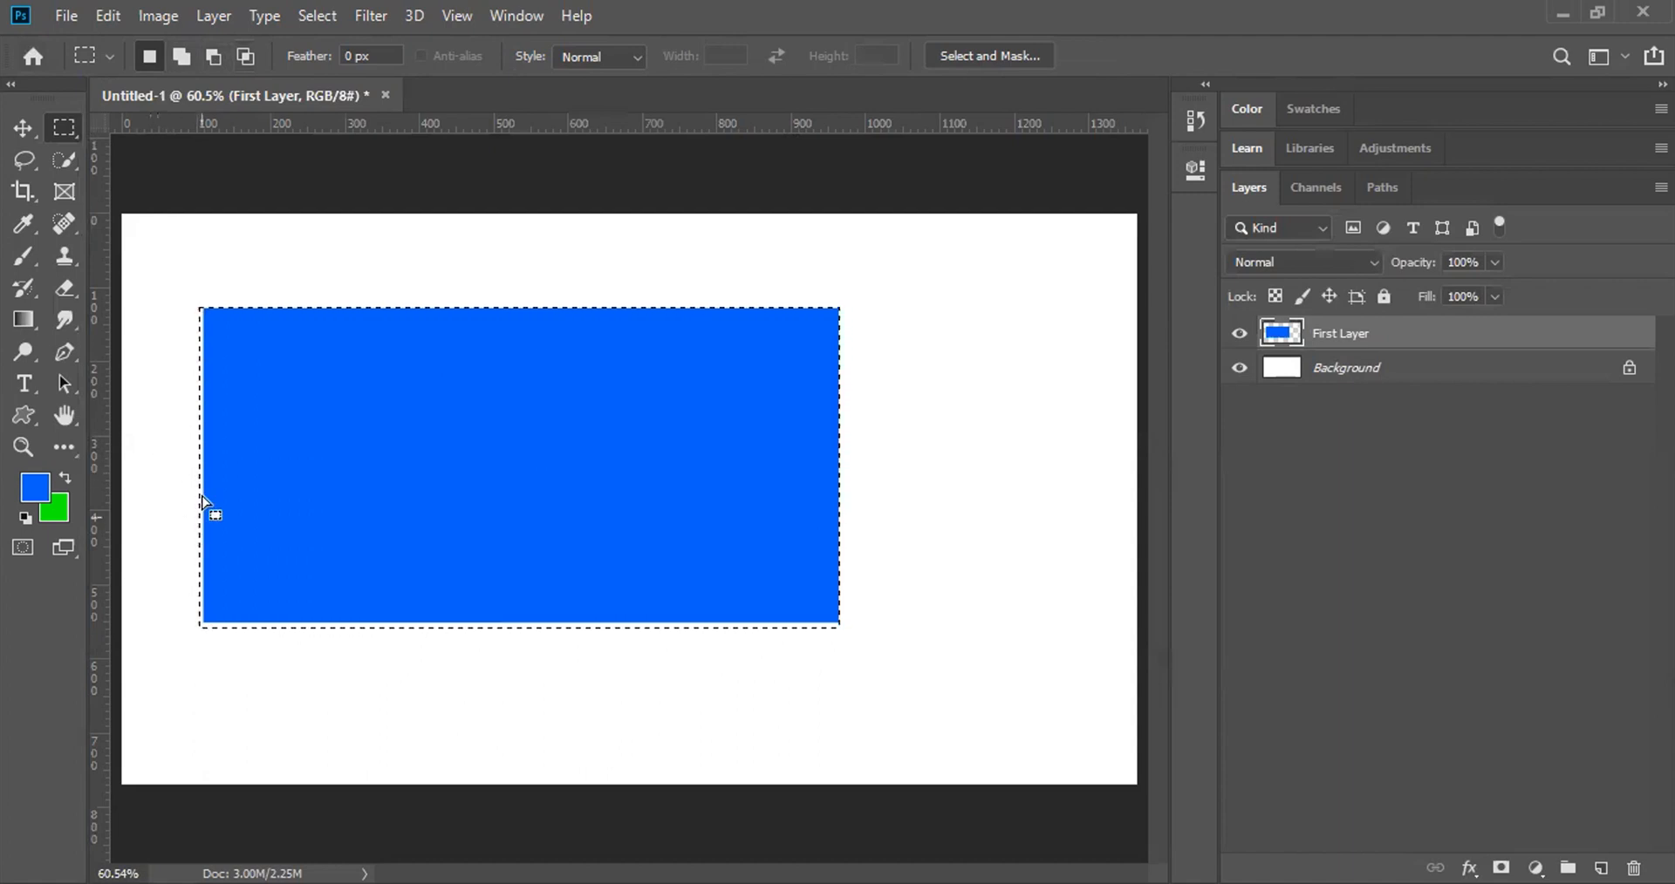
key("z")
left_click_drag(187, 362, 239, 414)
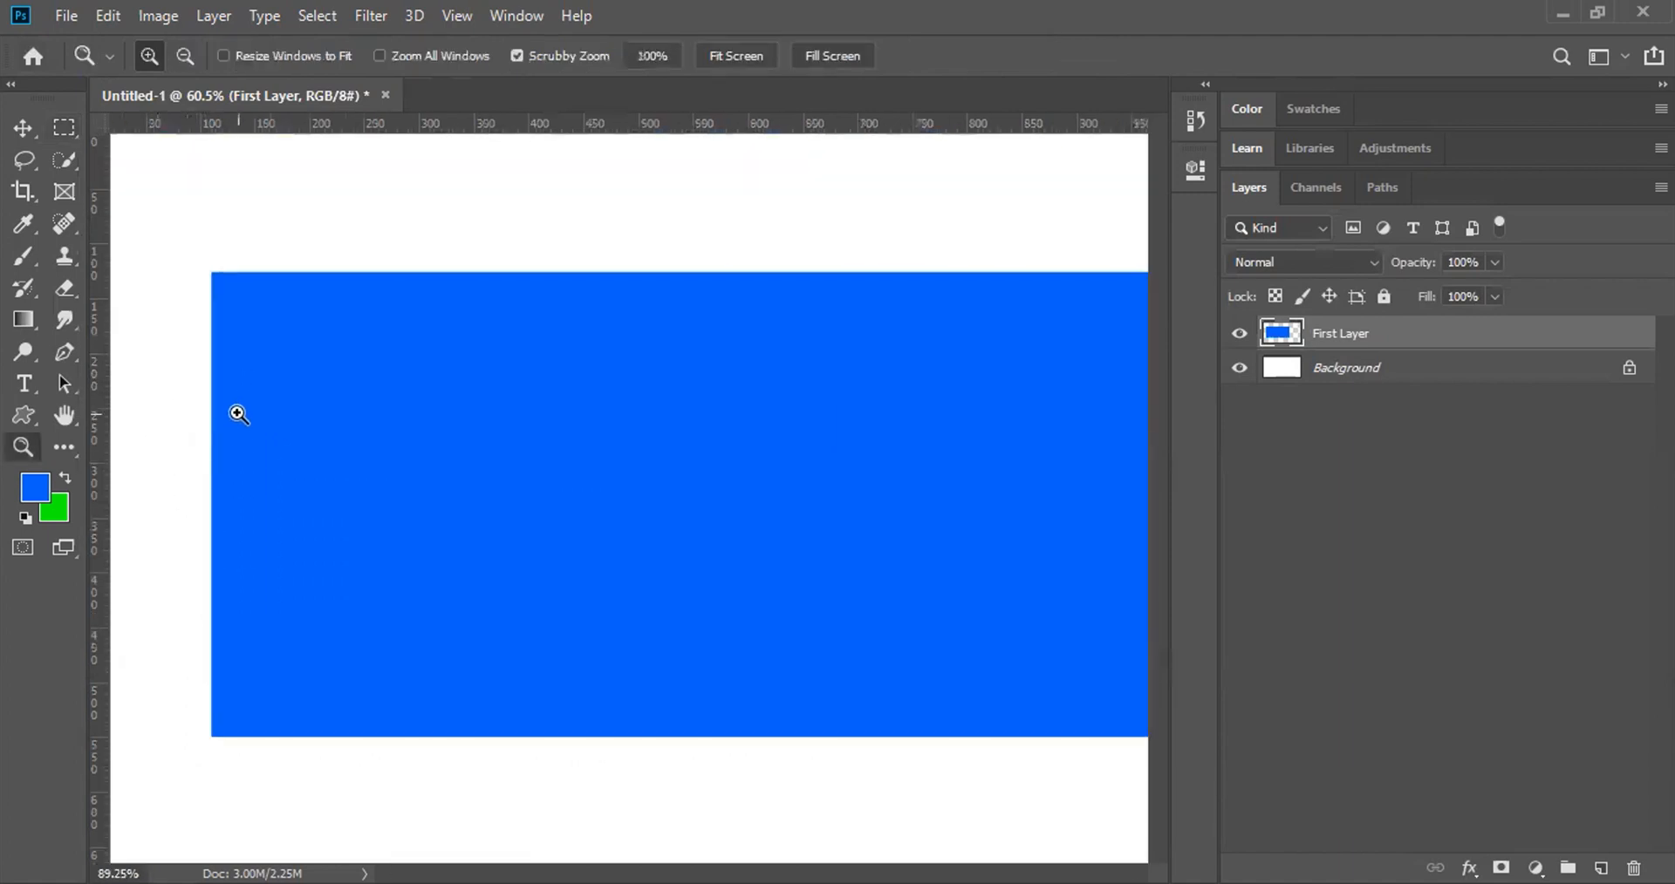
left_click_drag(186, 358, 231, 536)
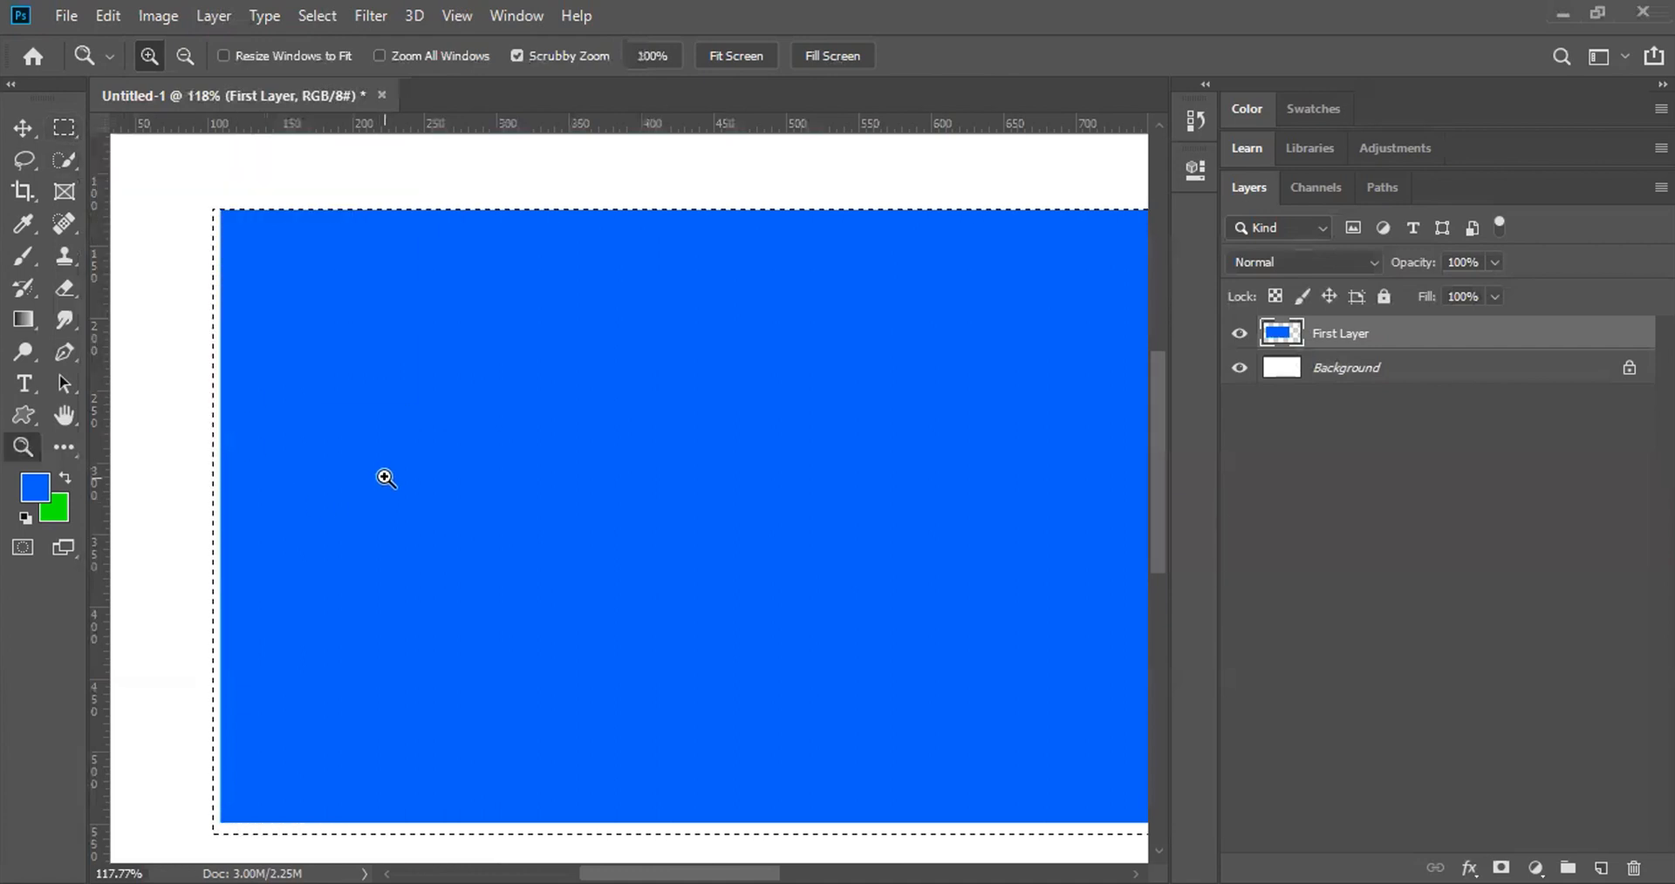
key("m")
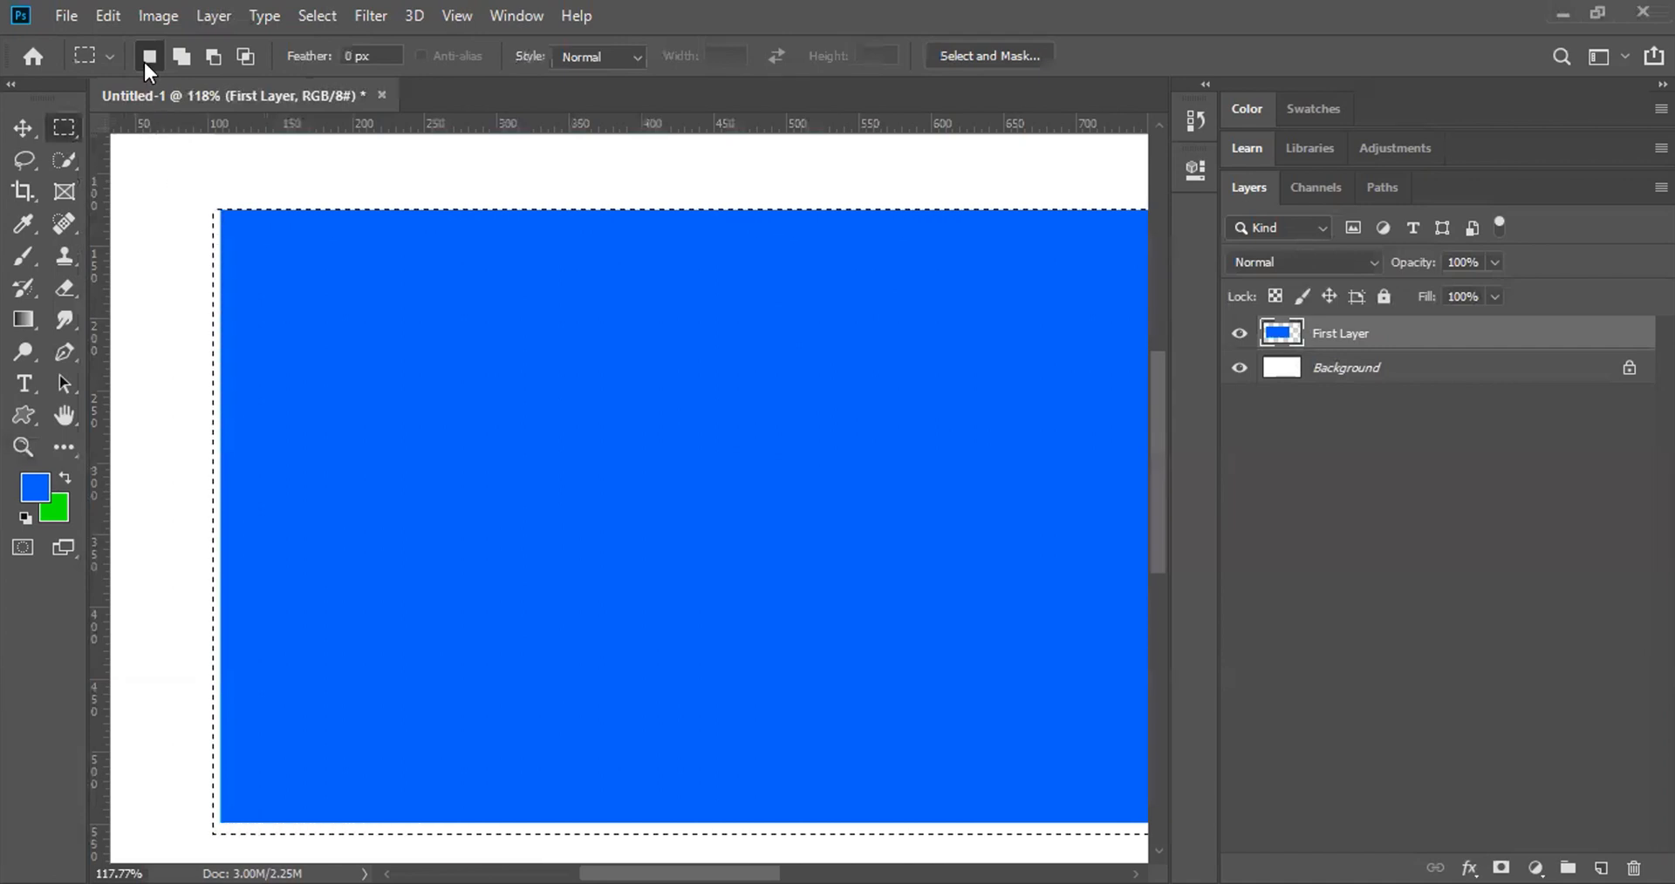
left_click(155, 209)
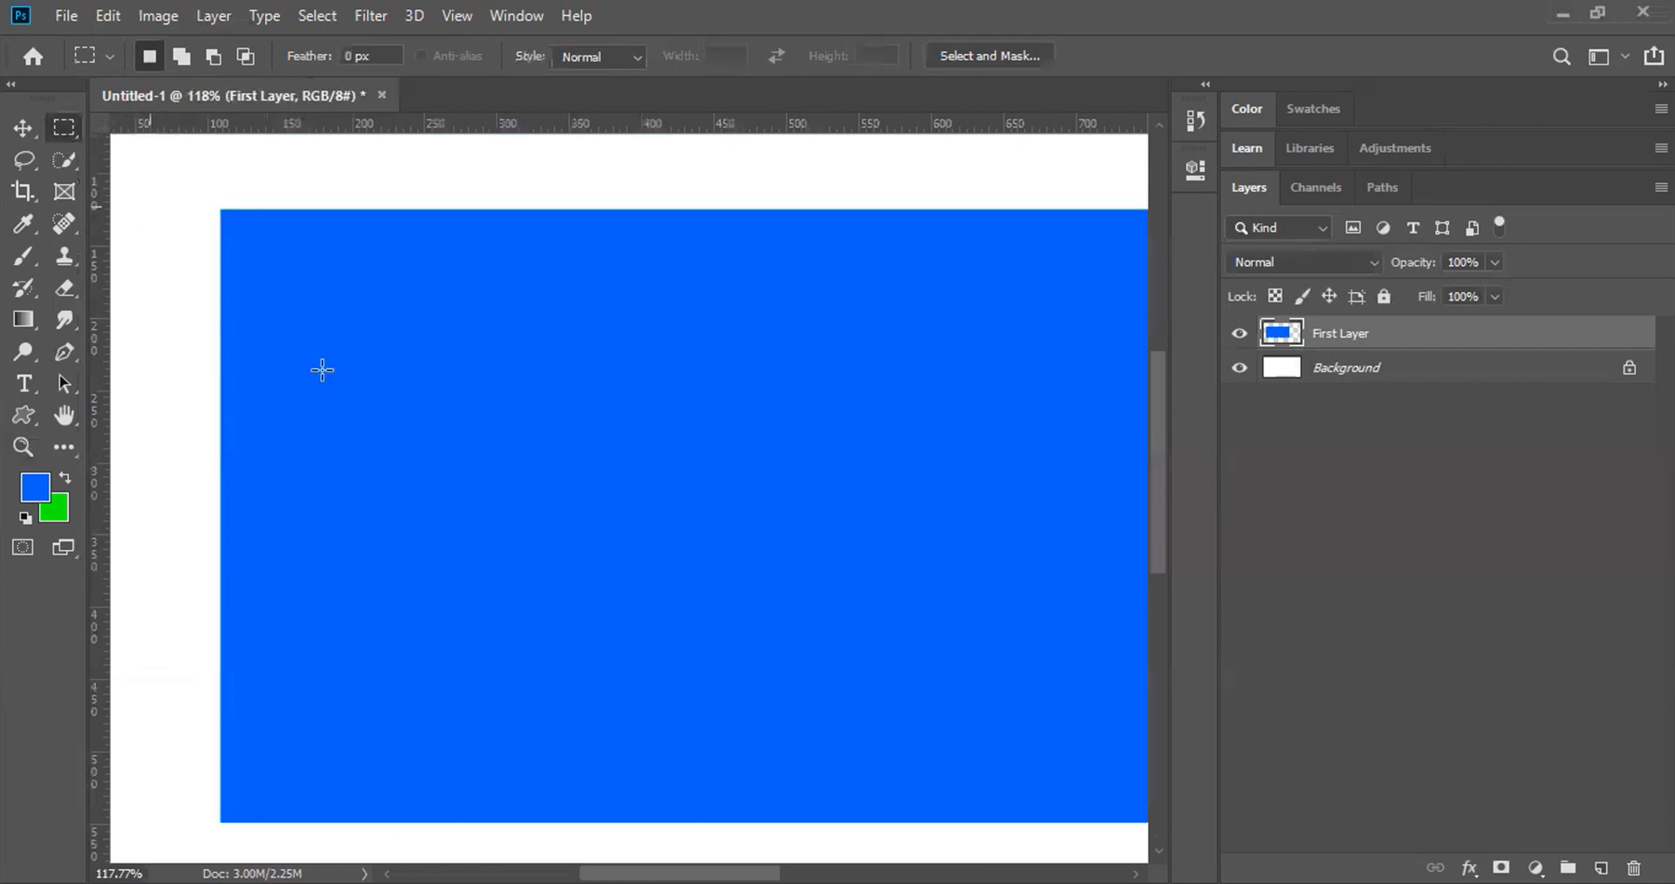
left_click_drag(322, 369, 334, 389)
key("ctrl+z")
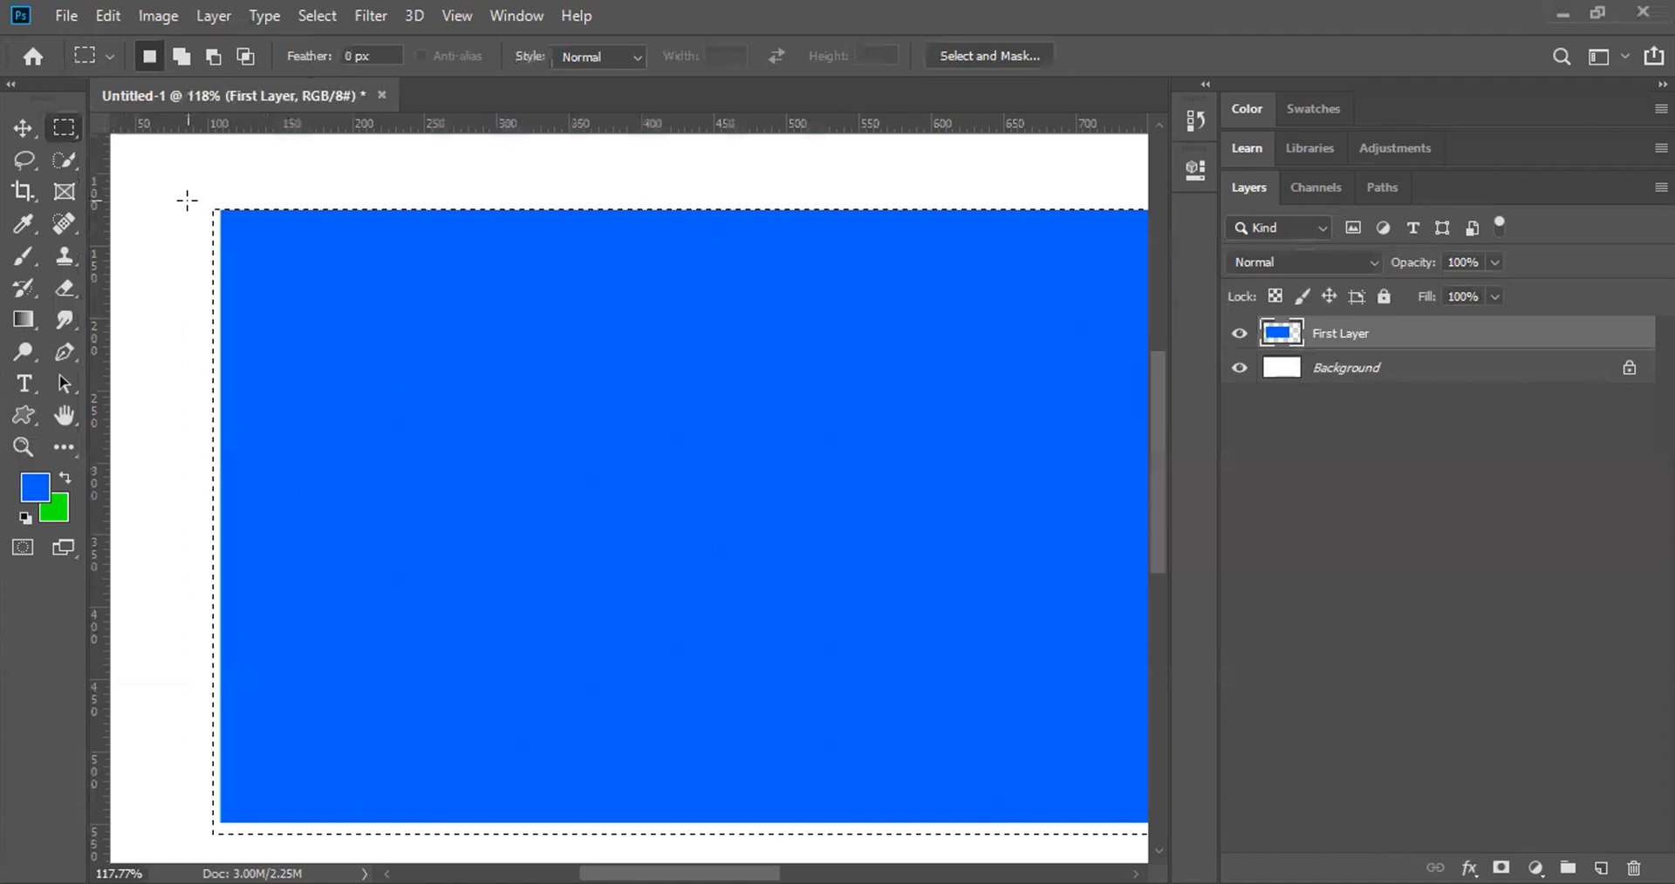
Step: Trim a thin strip off the selection's left edge so it sits flush with the blue rectangle
left_click(219, 54)
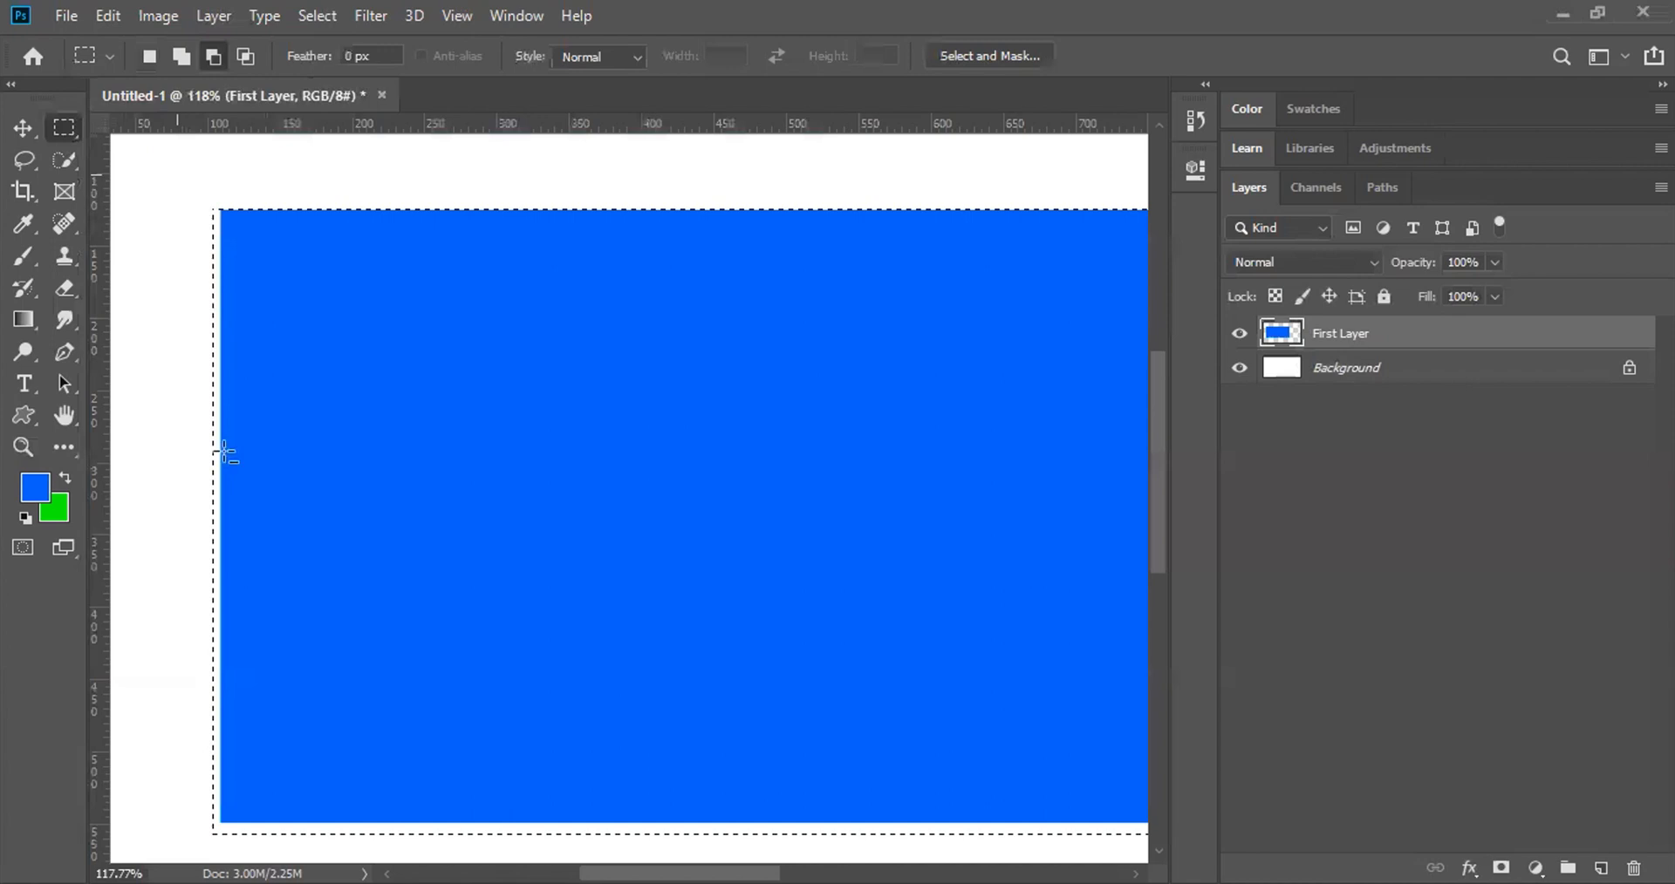
left_click_drag(176, 173, 216, 843)
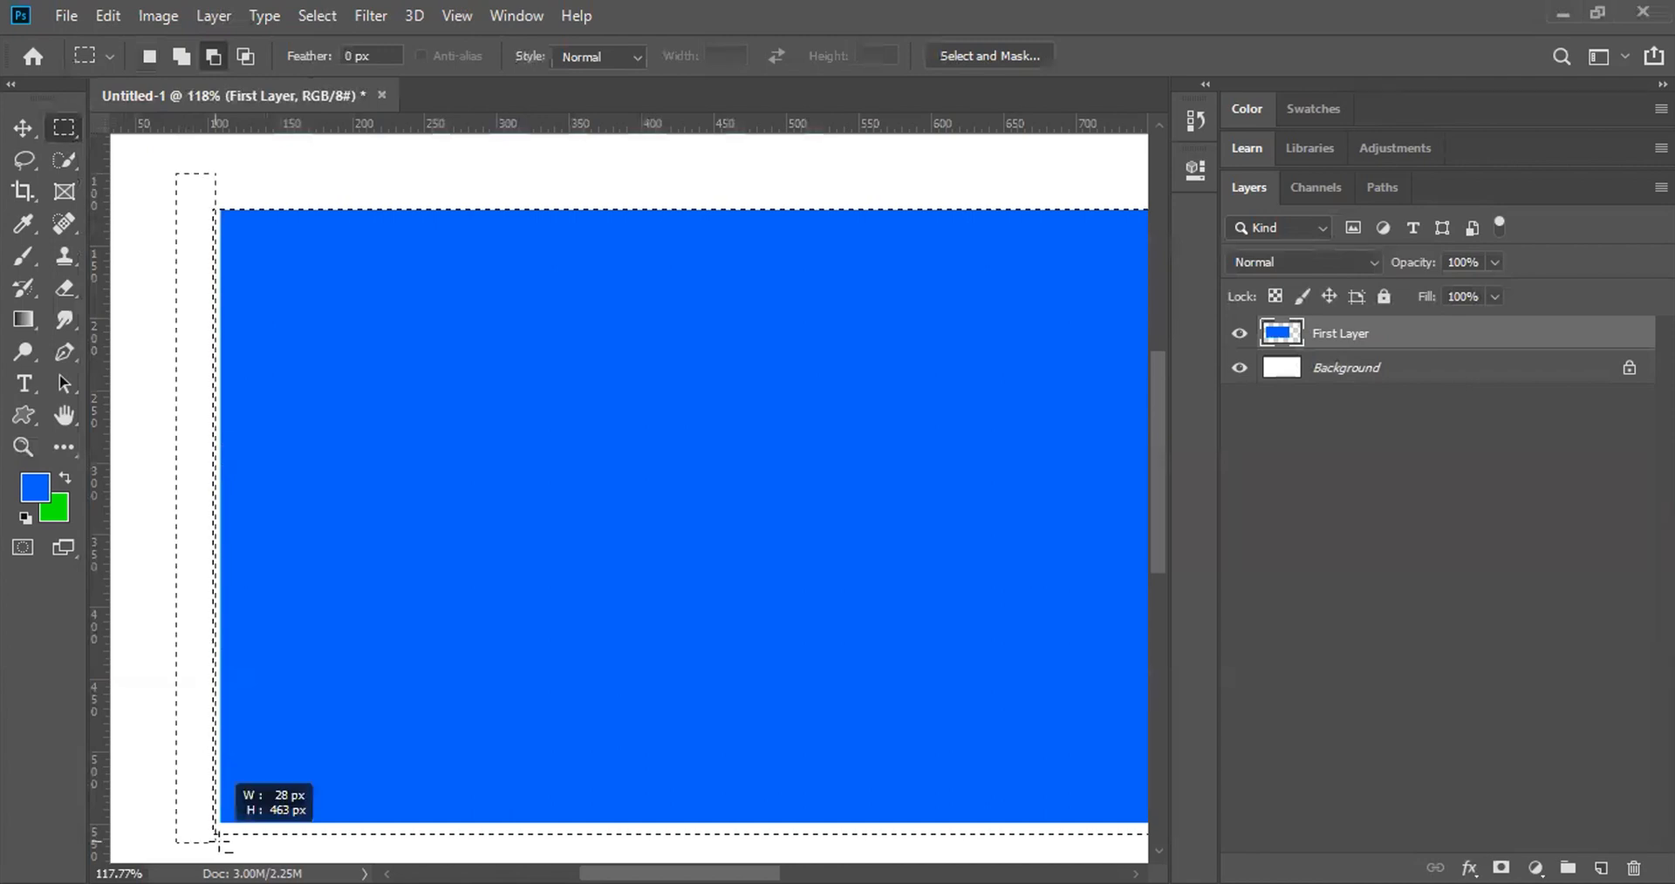
left_click_drag(216, 842, 219, 847)
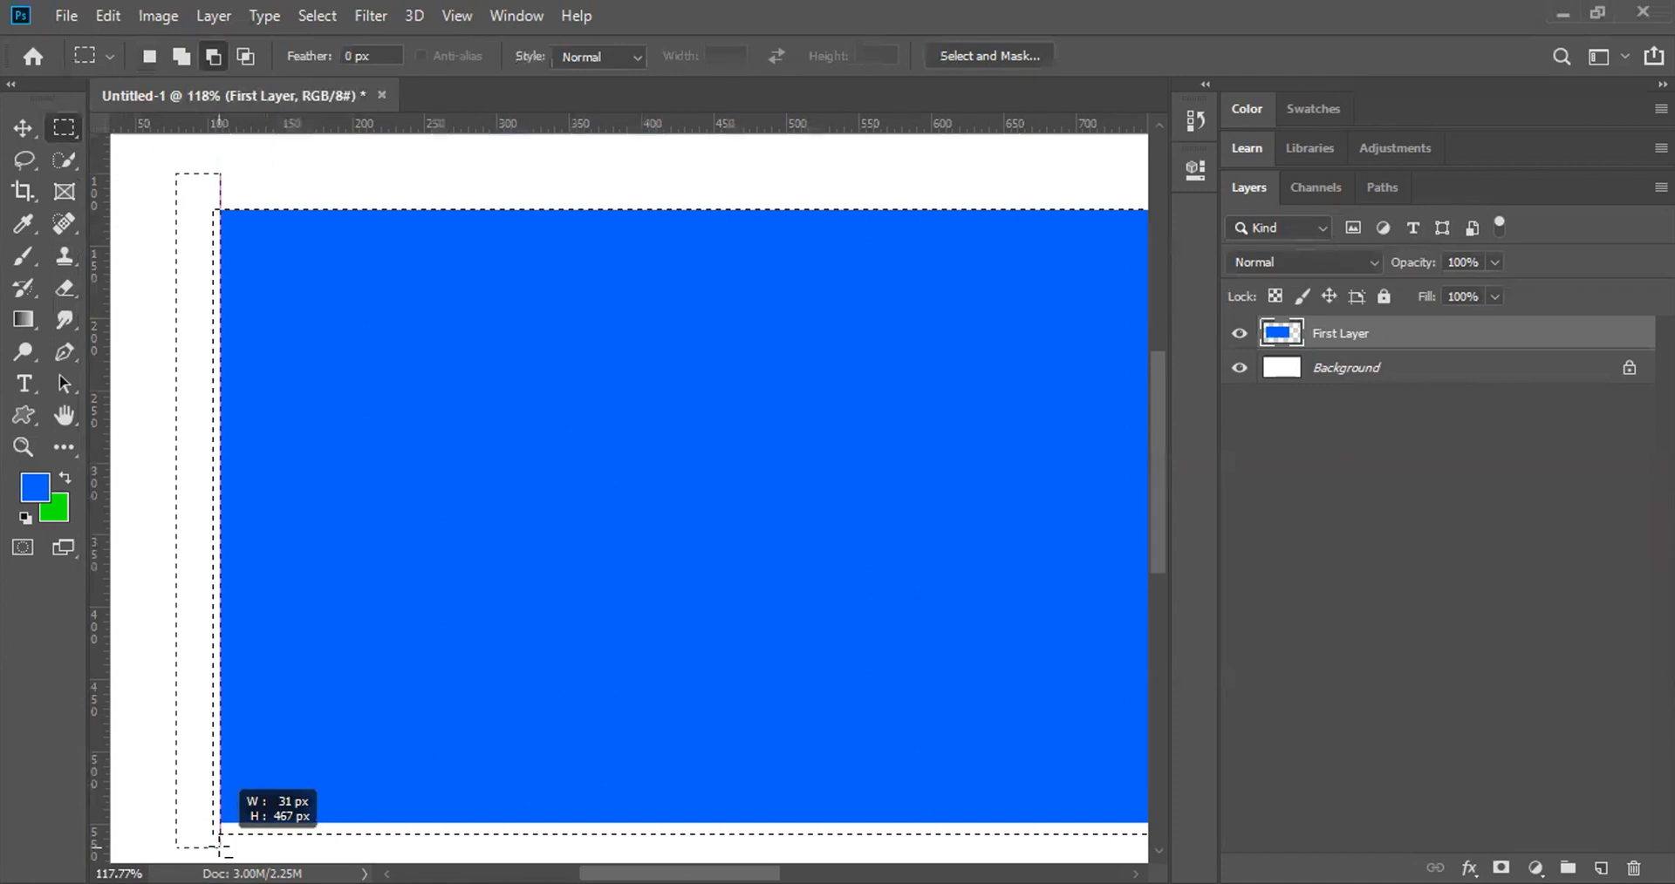
left_click_drag(219, 848, 218, 847)
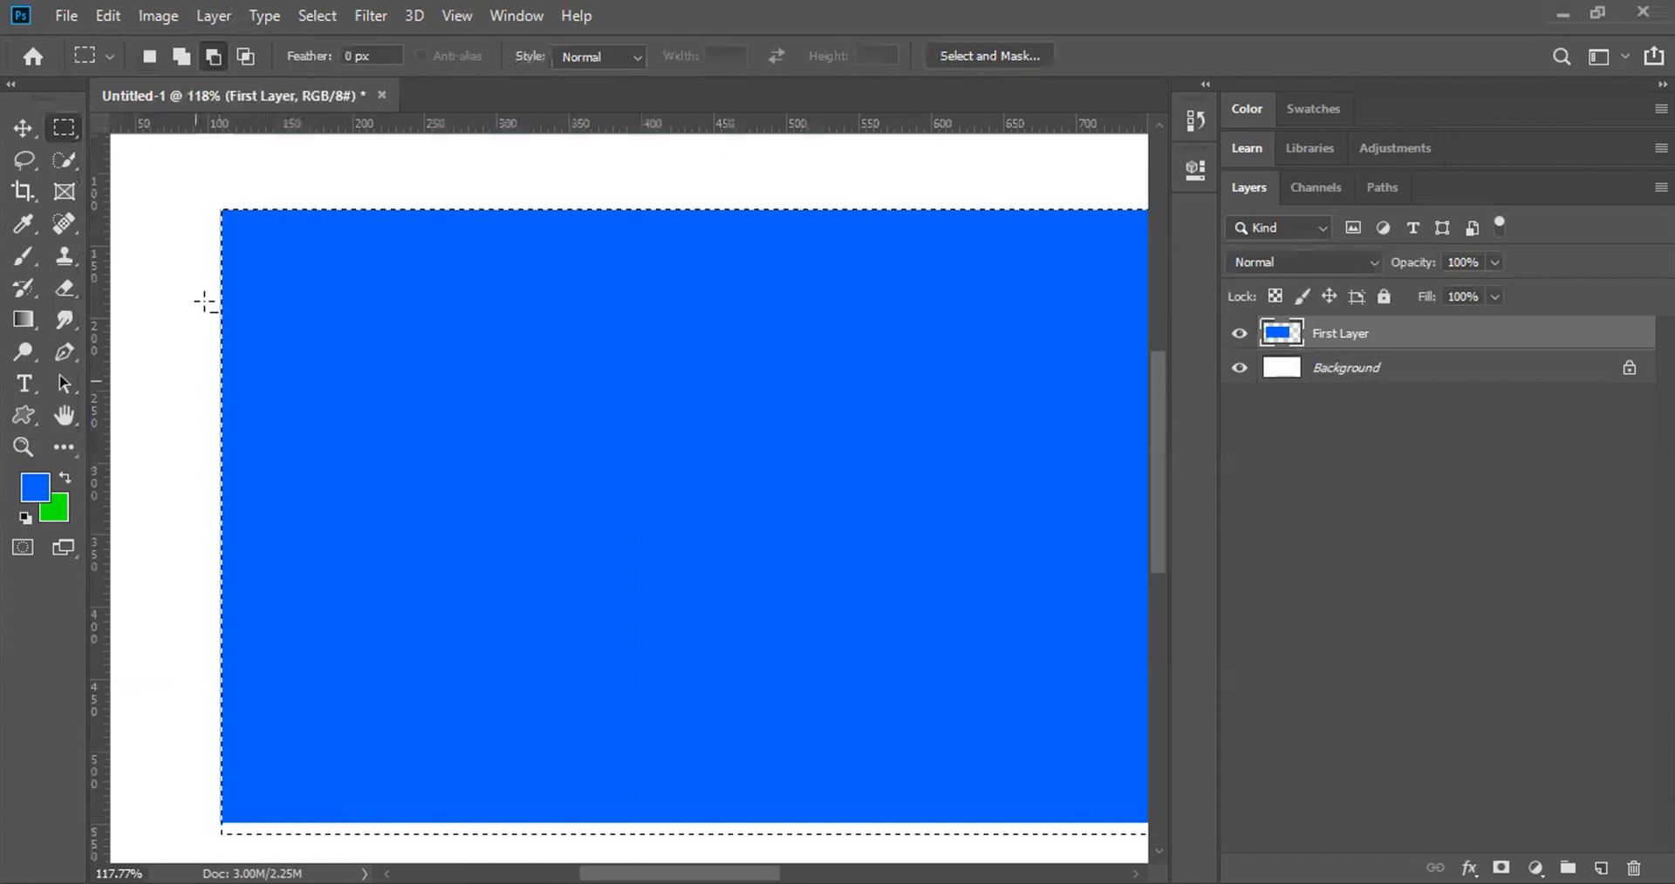
left_click(144, 56)
scroll(212, 288, "down", 2)
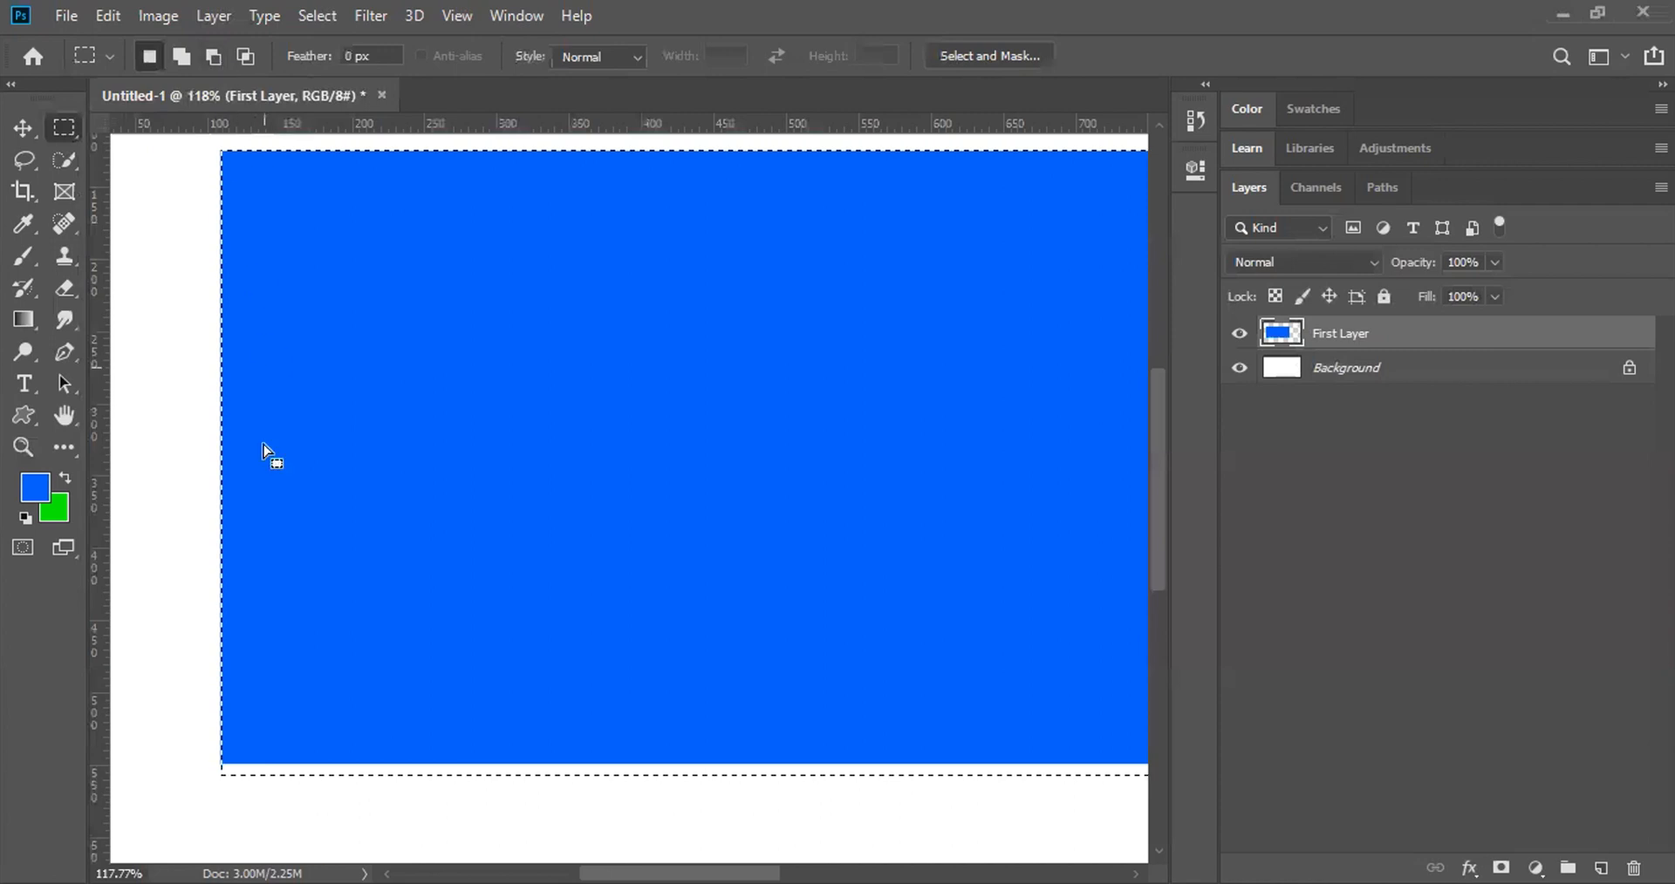
Step: Try subtracting a strip from the selection's bottom edge, then undo it
scroll(197, 622, "down", 3)
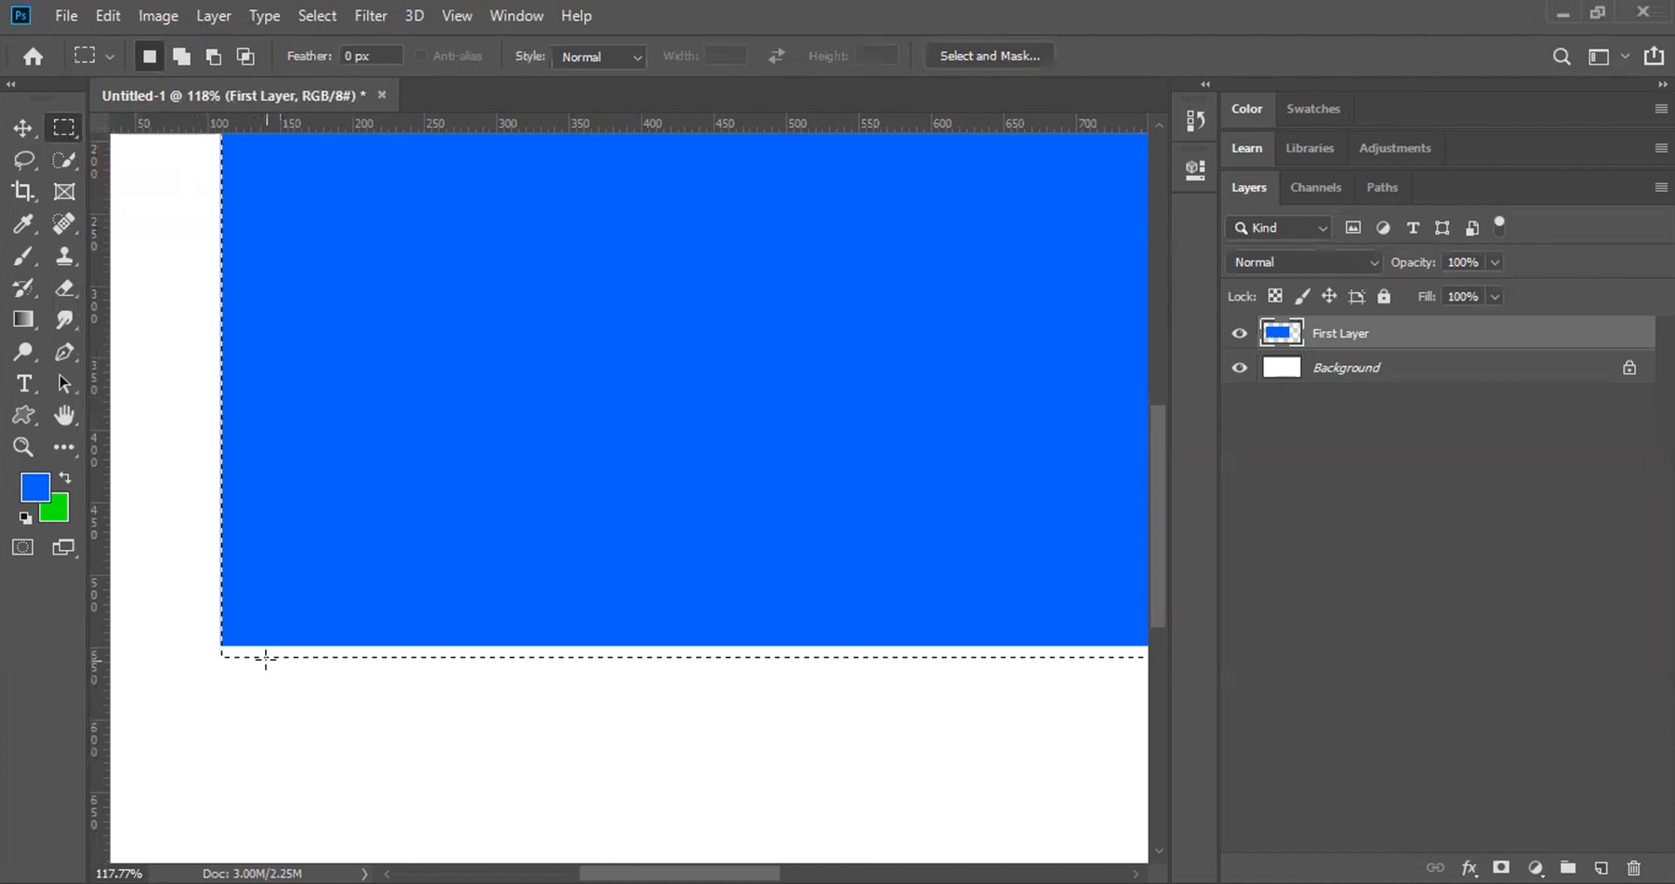
key("alt")
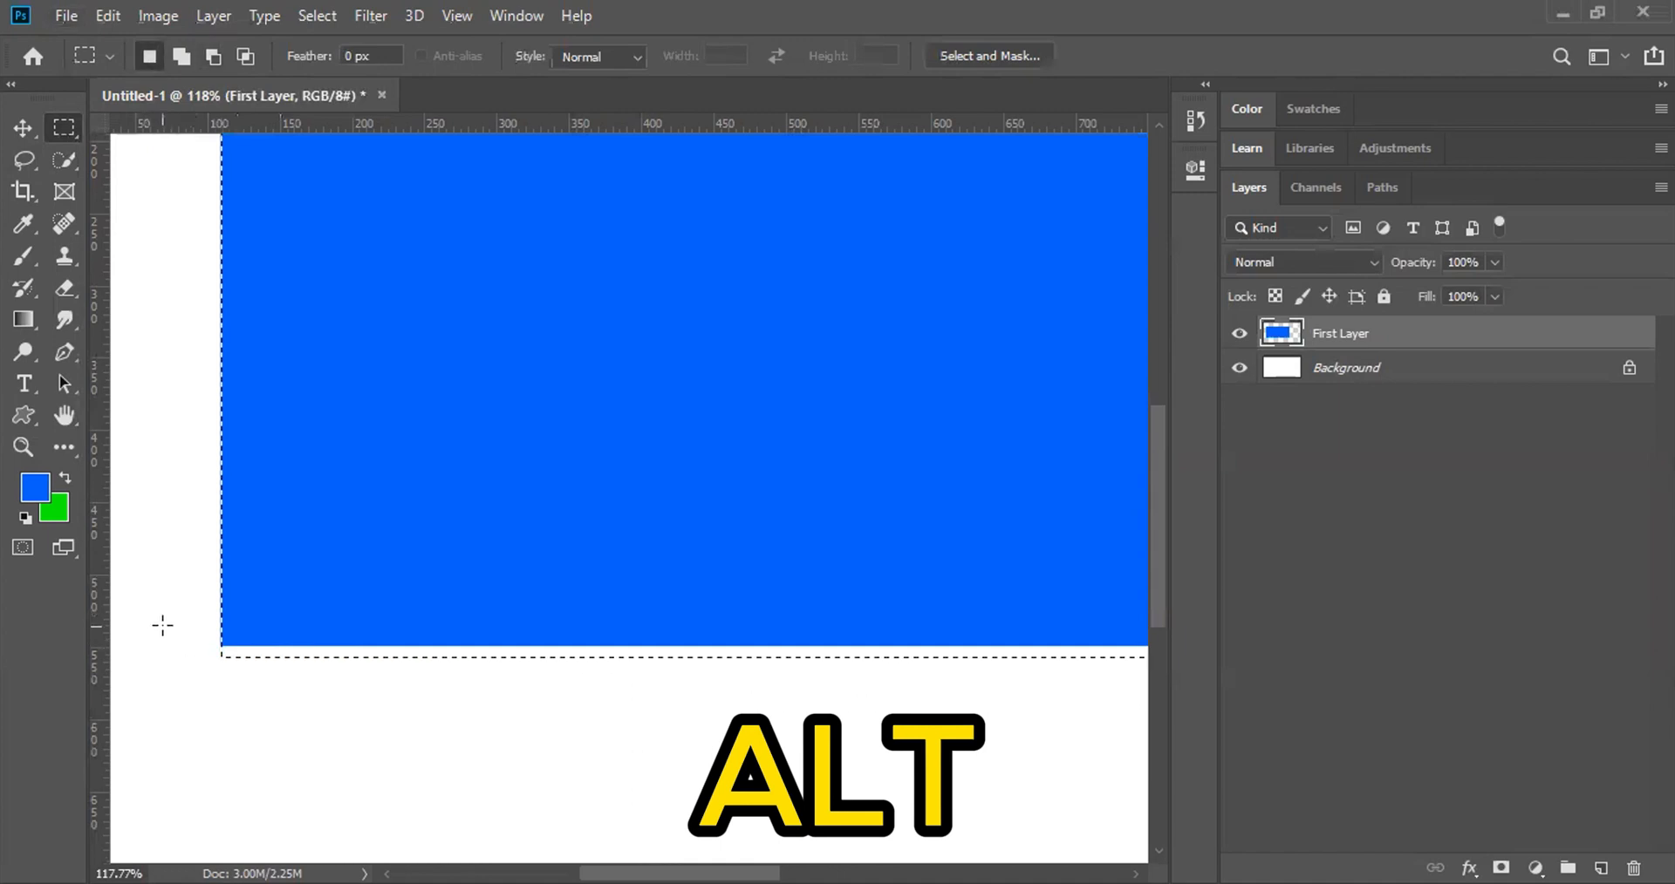
key("alt")
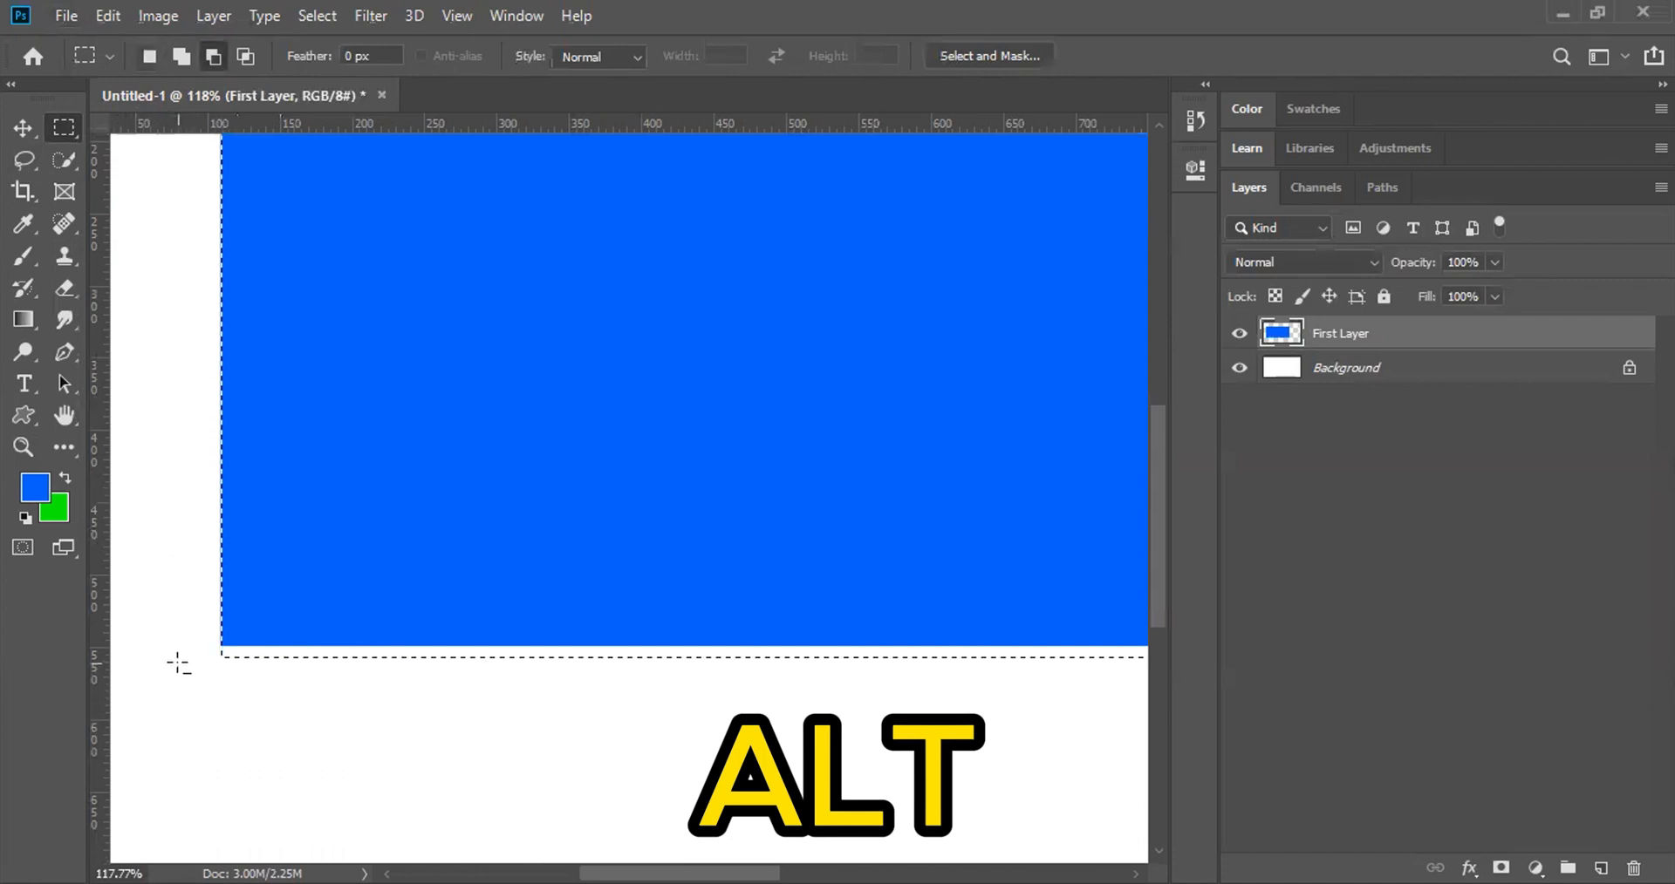
left_click(212, 58)
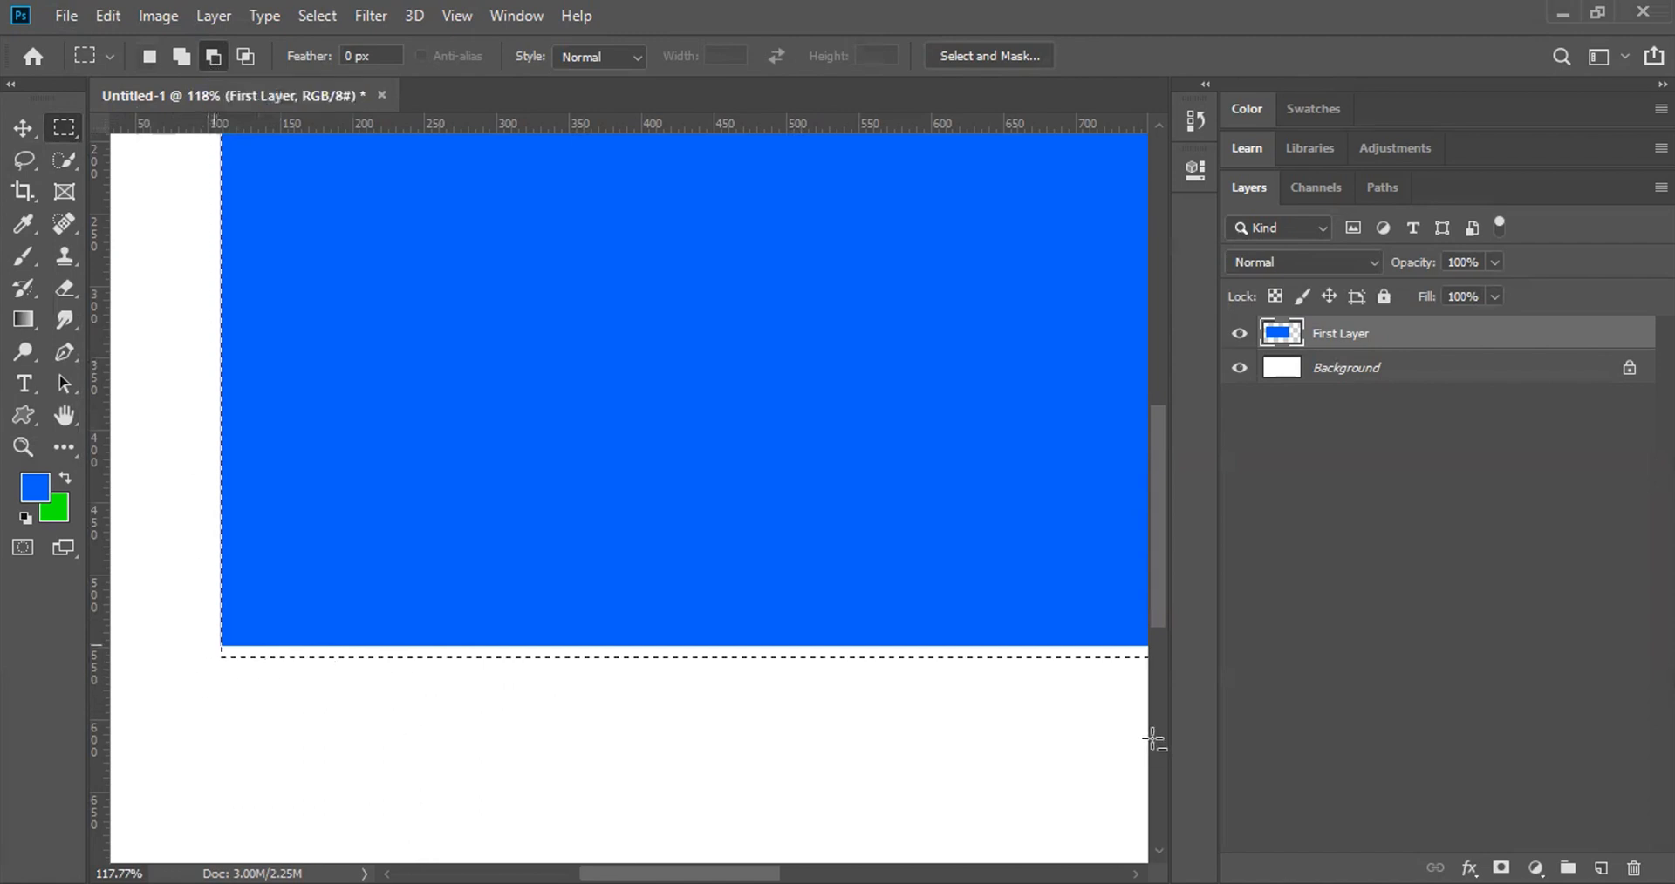
left_click_drag(1111, 725, 1118, 687)
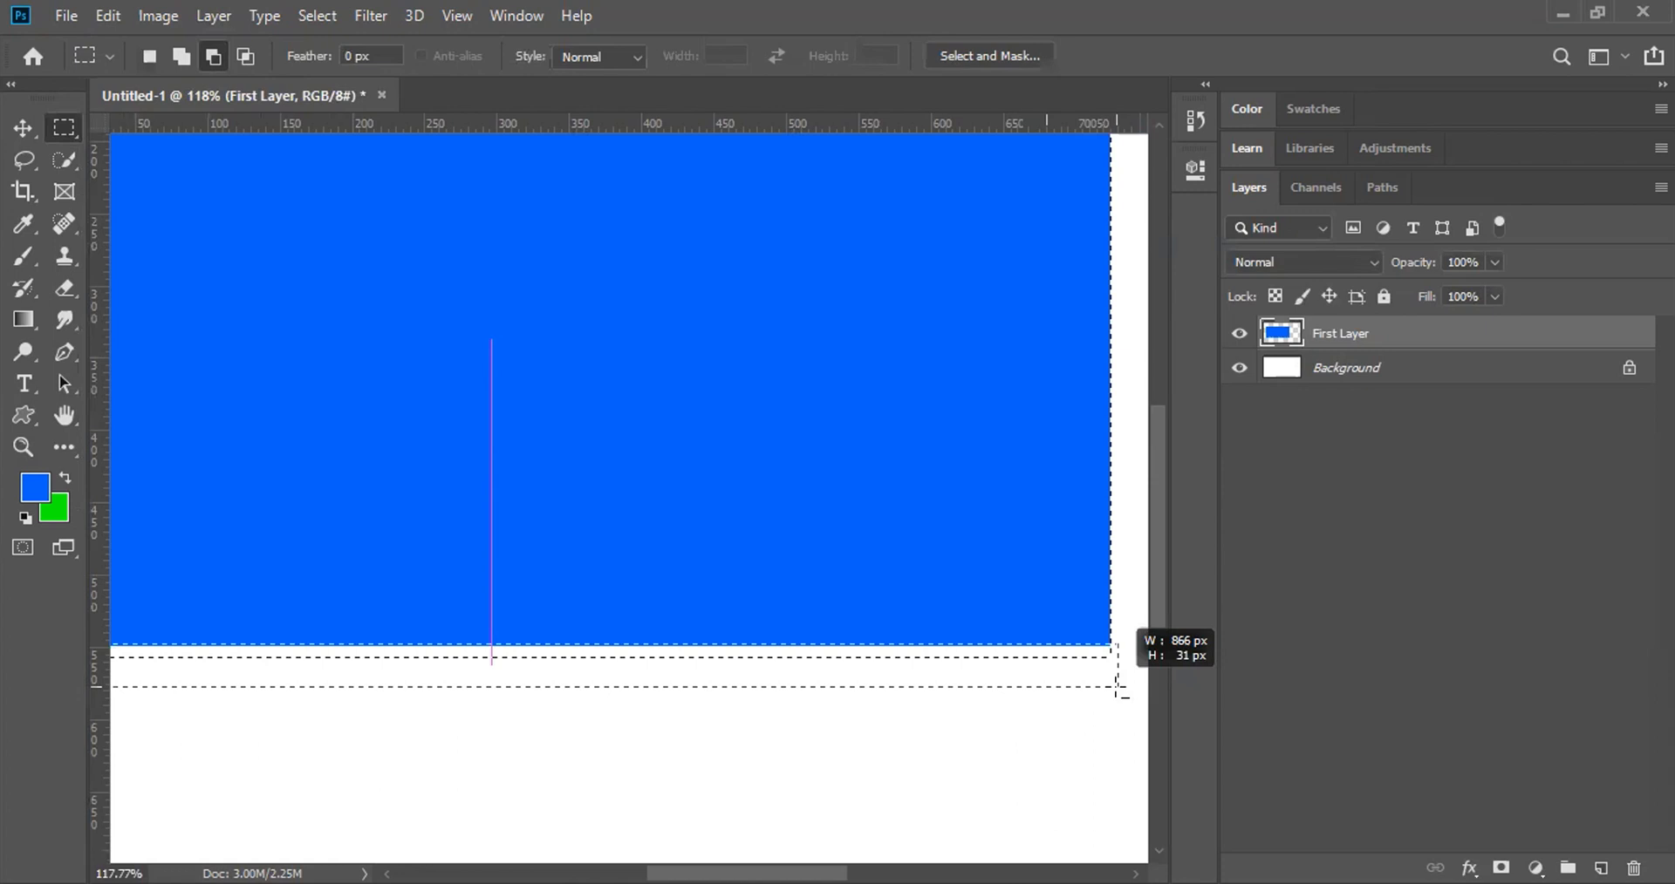
left_click_drag(1117, 688, 1114, 688)
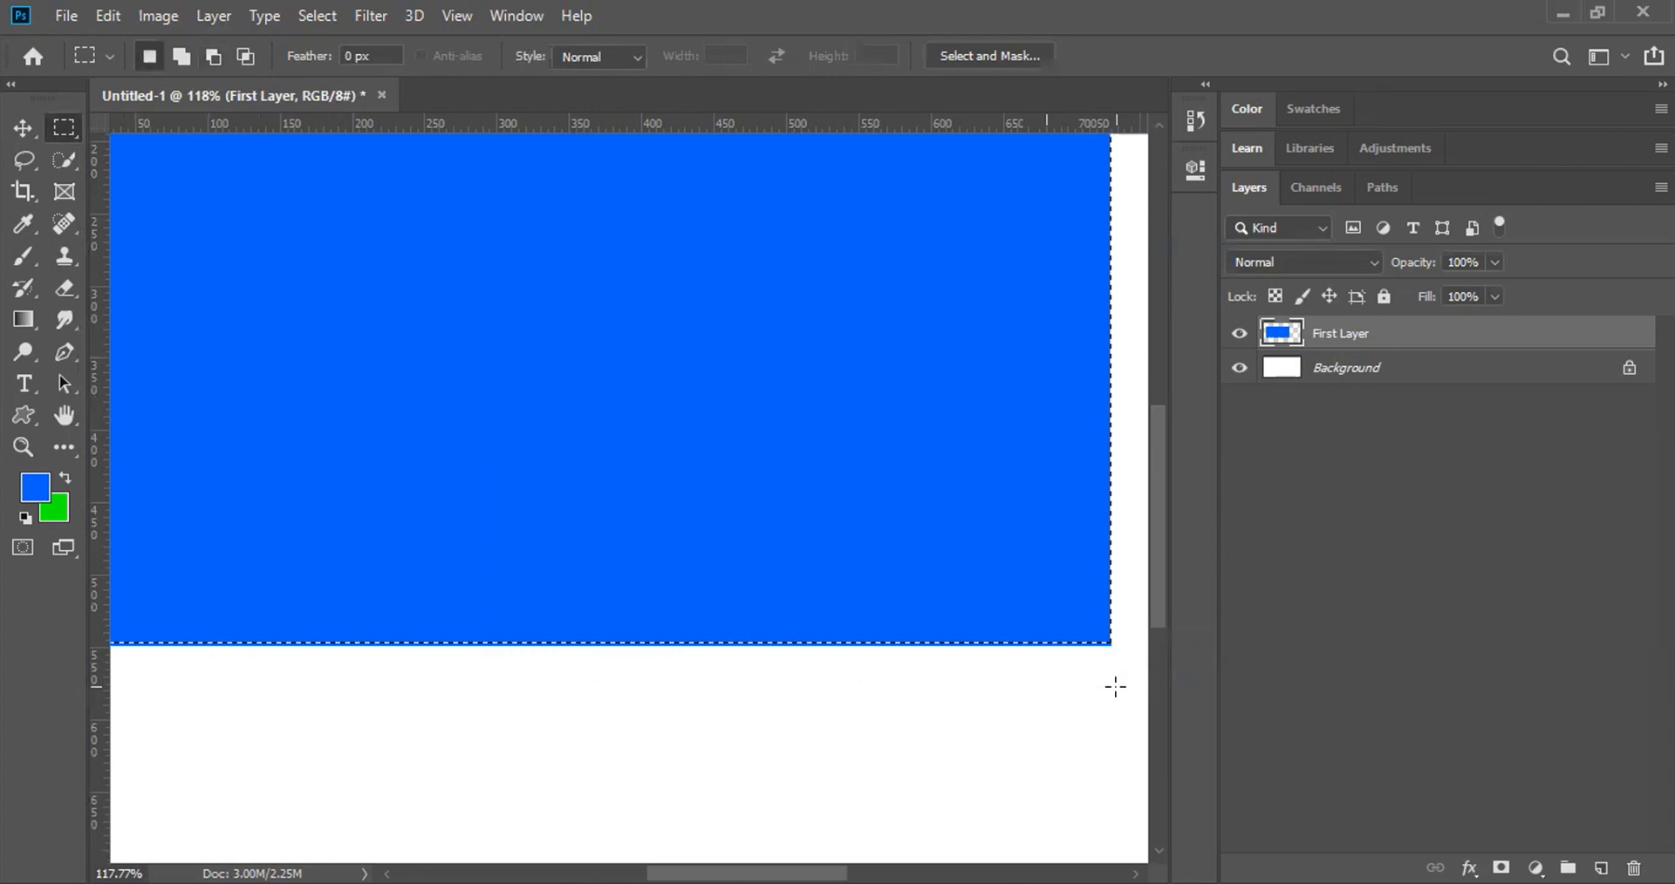
key("ctrl+z")
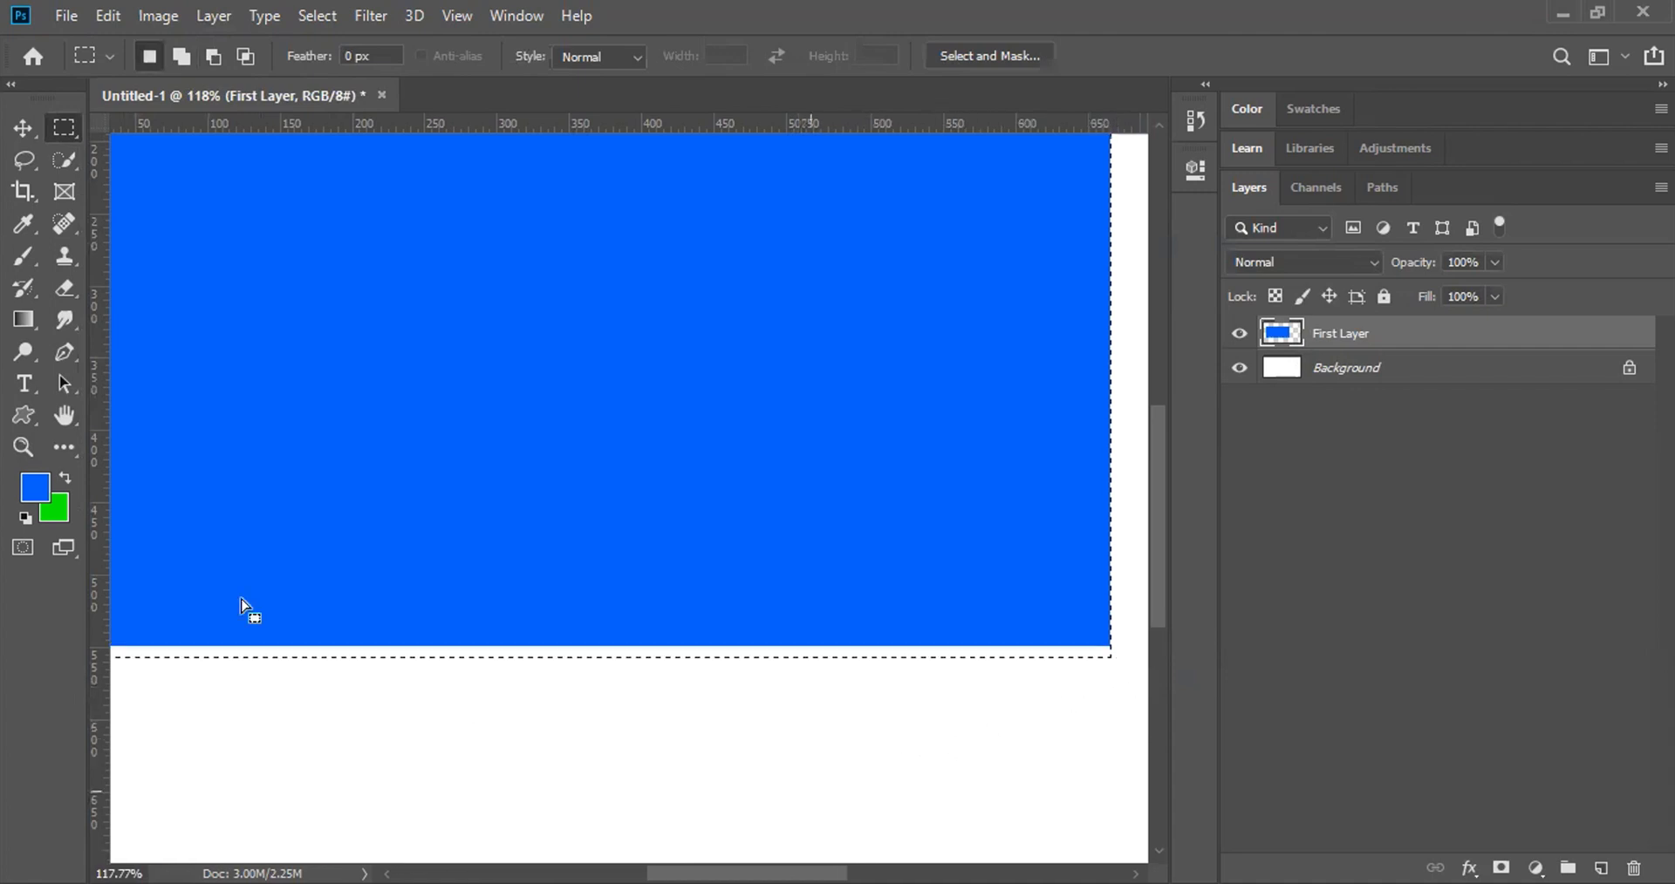
Step: Subtract a 932 × 110 px area over the rectangle's bottom edge from the selection
key("ctrl+minus")
key("ctrl+minus")
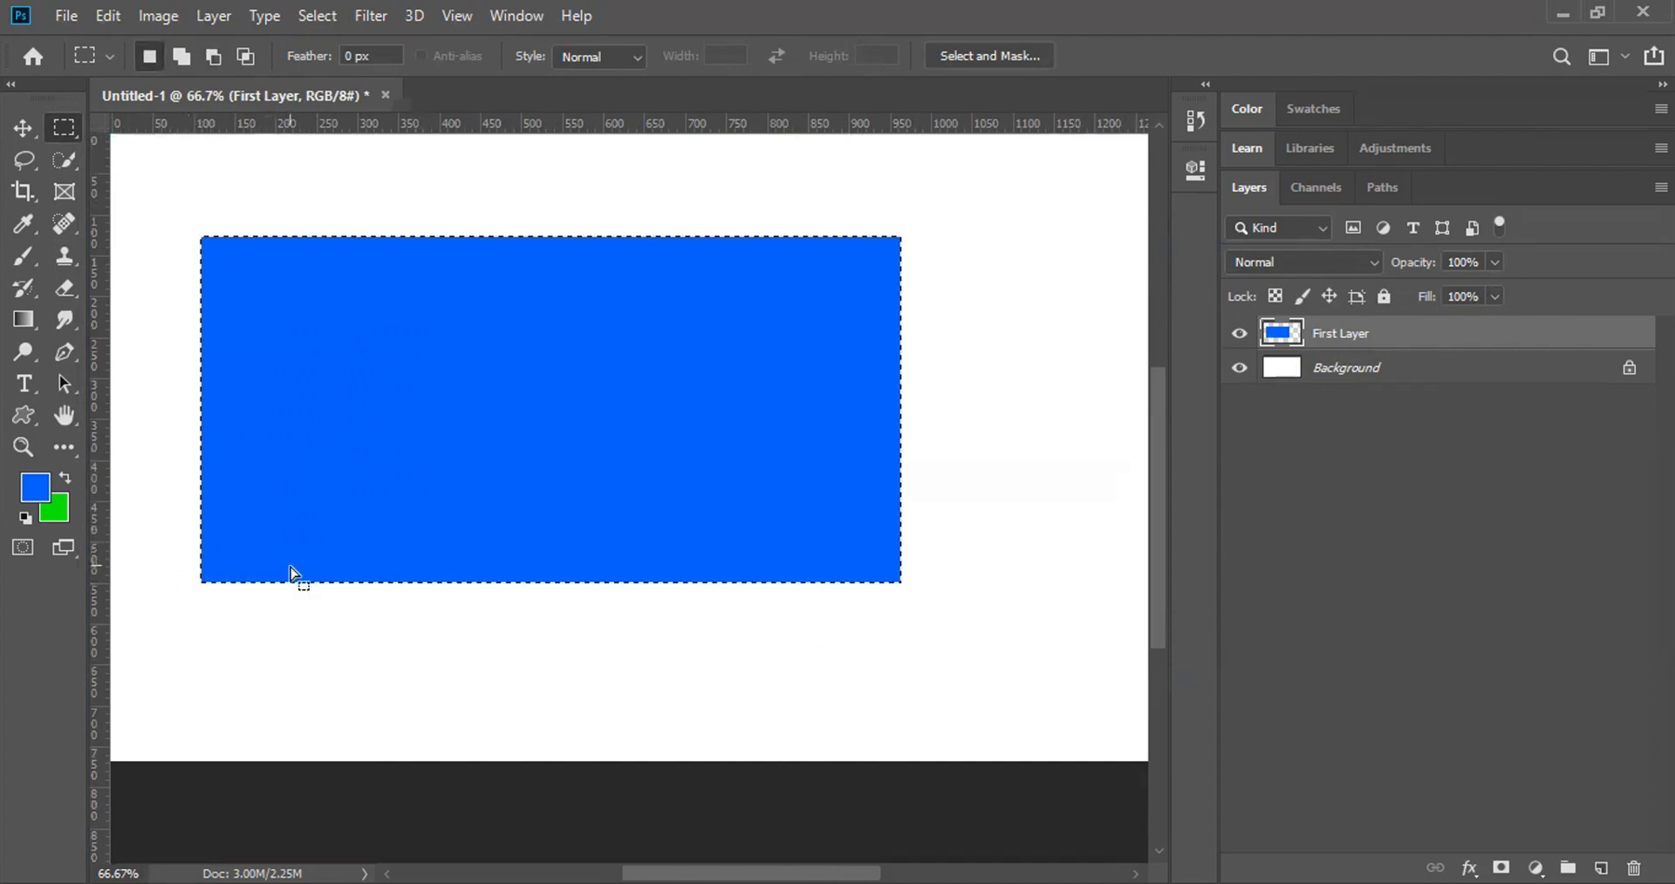
key("alt")
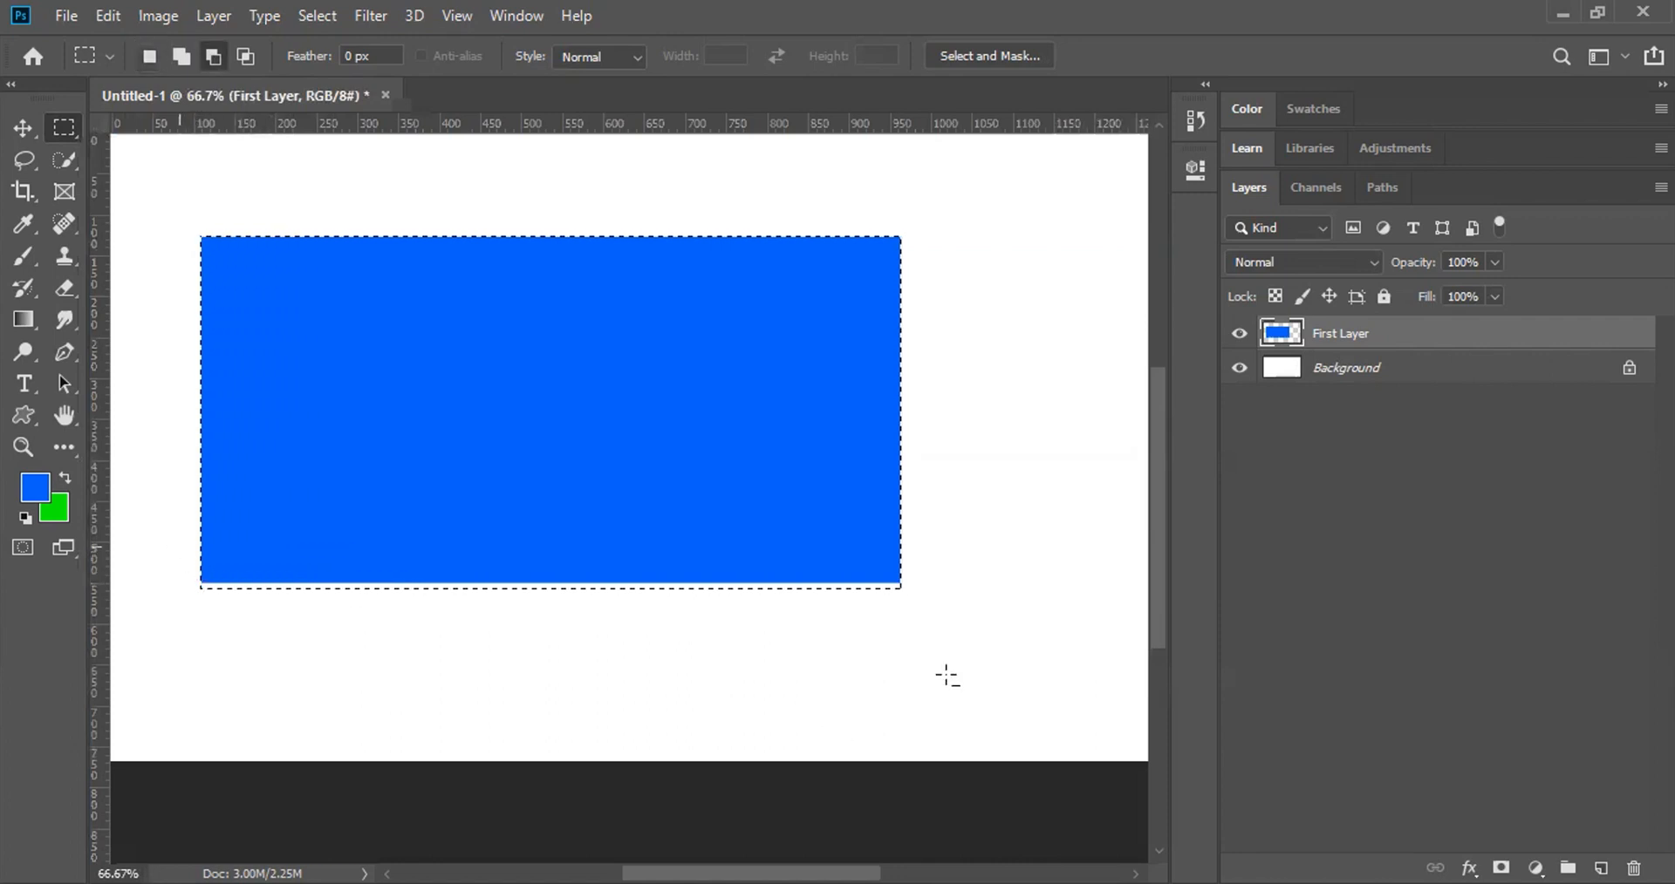
left_click_drag(179, 548, 946, 676)
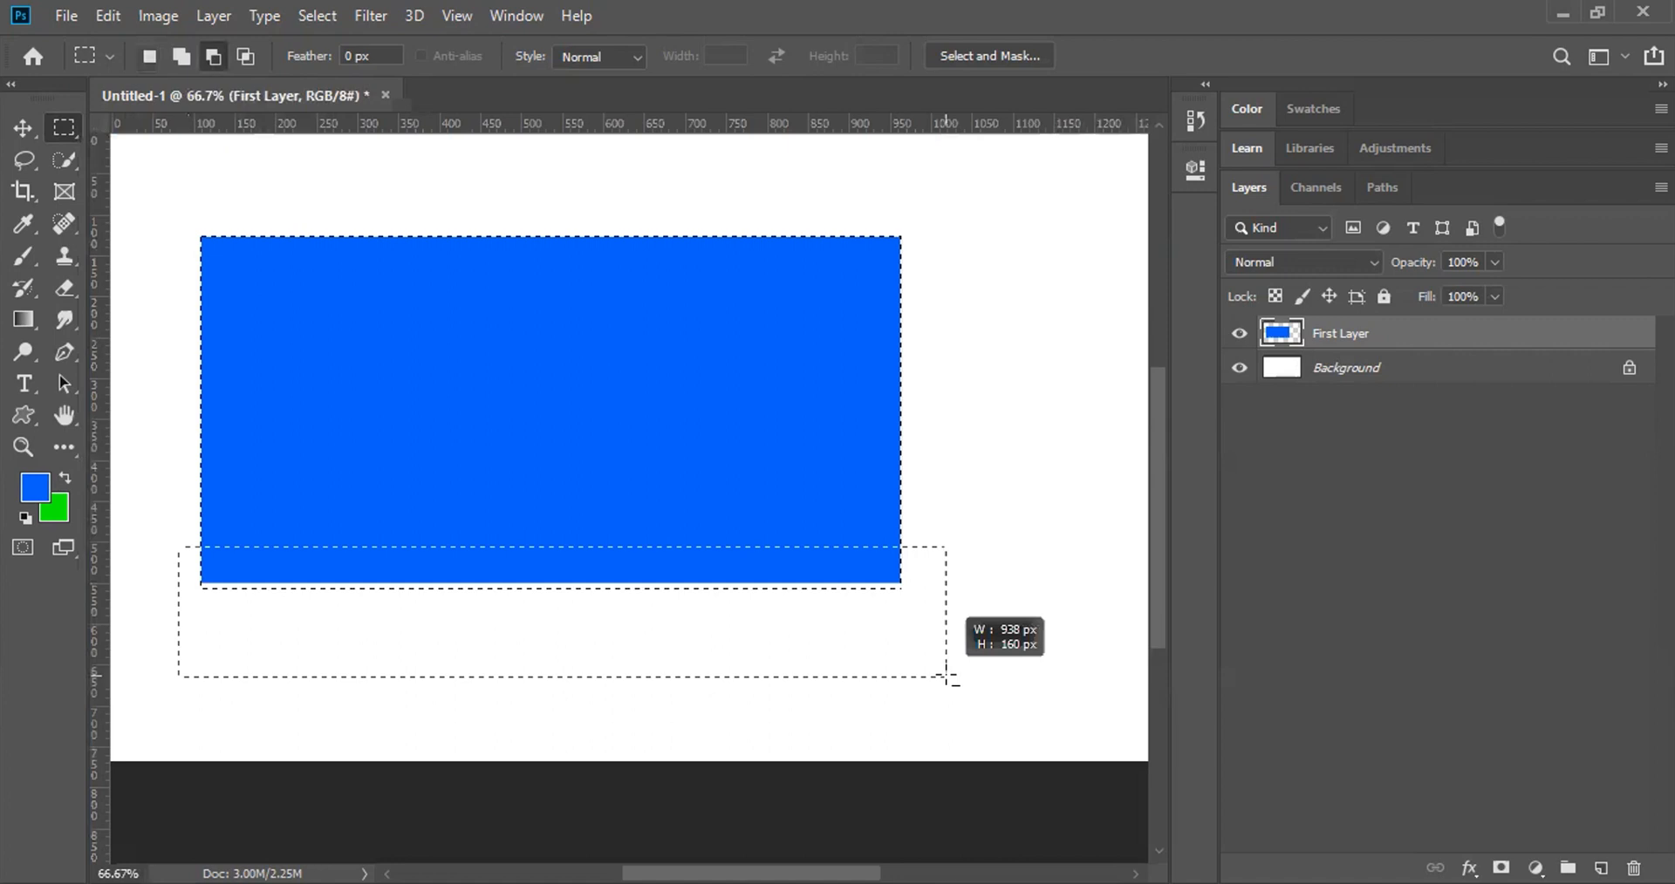
left_click_drag(941, 637, 943, 640)
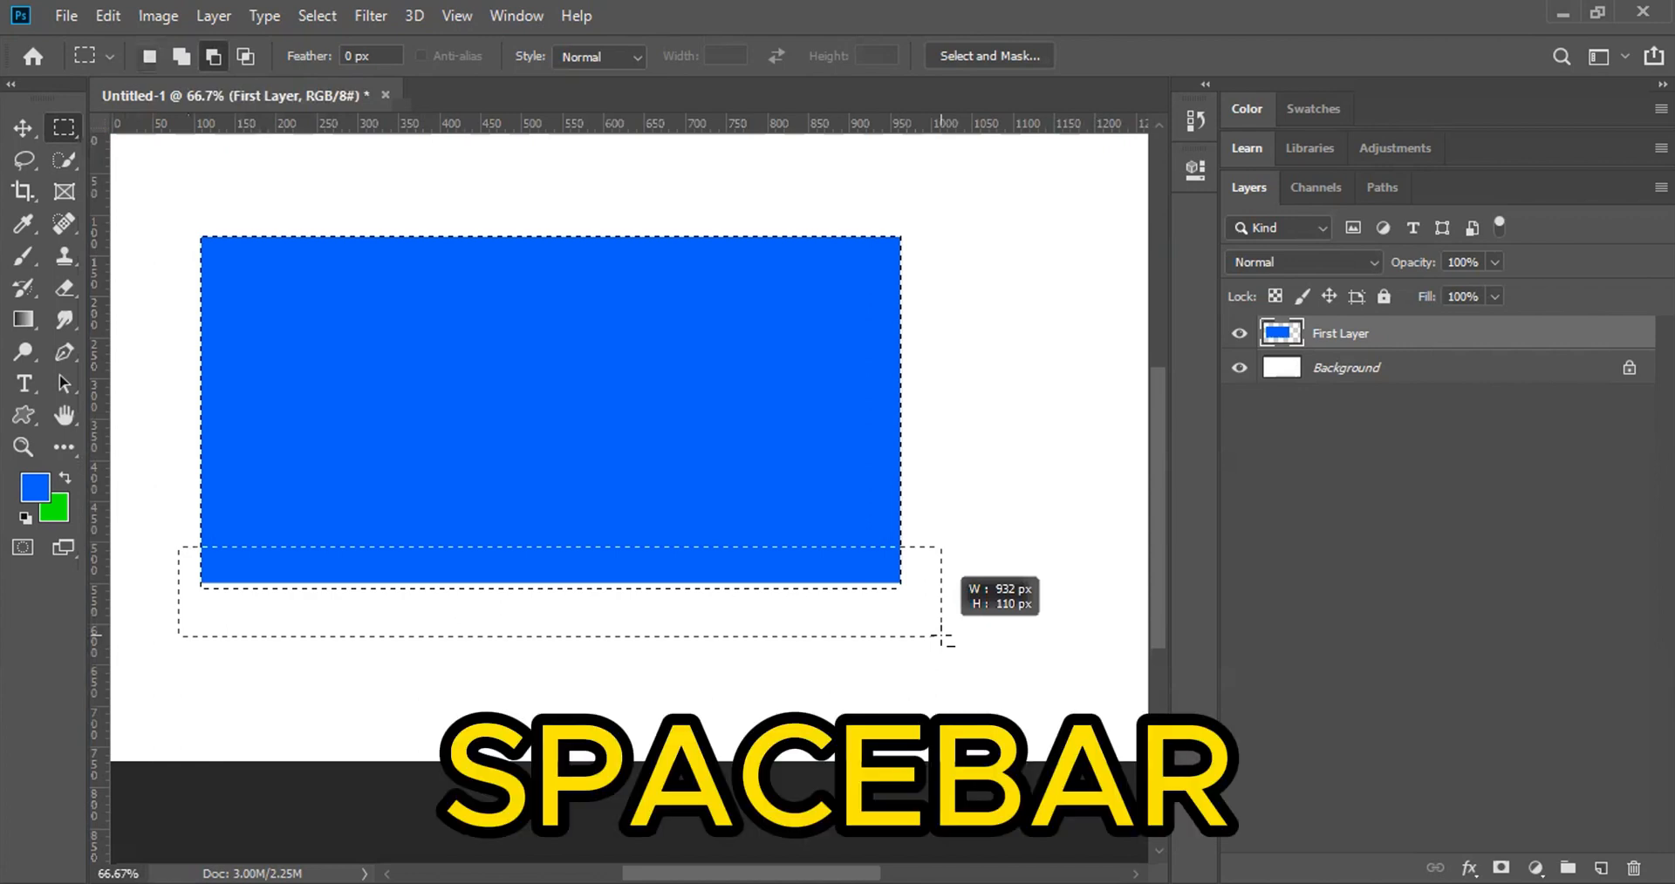
key("space")
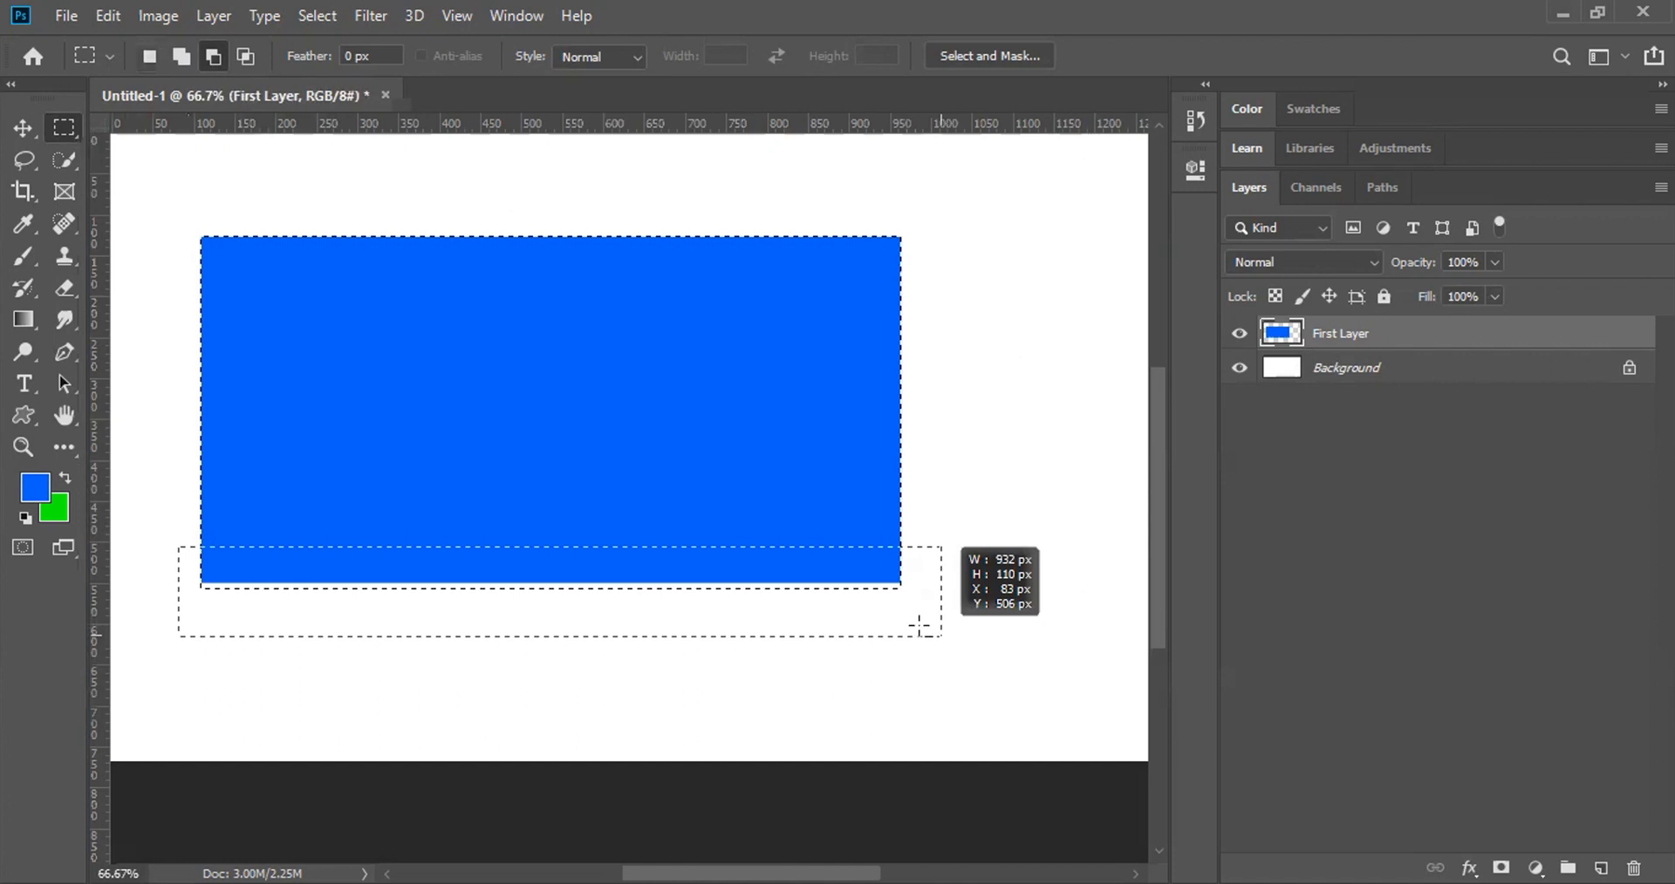
left_click_drag(930, 672, 930, 669)
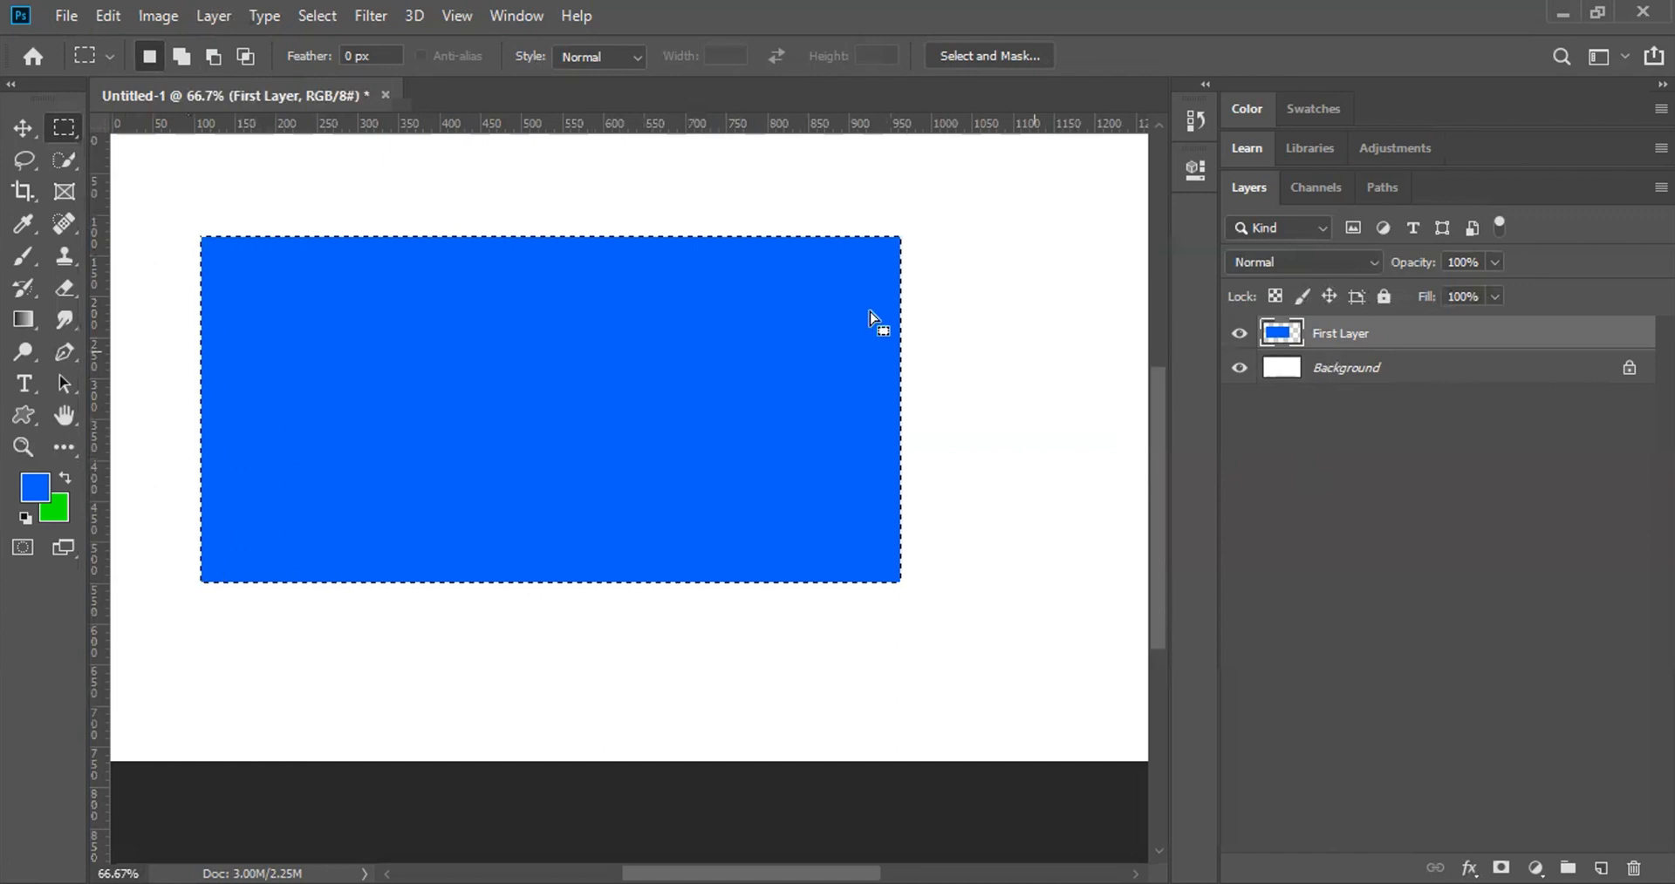
Step: Reselect the blue rectangle and zoom to 235% on its top-right corner
left_click(983, 294)
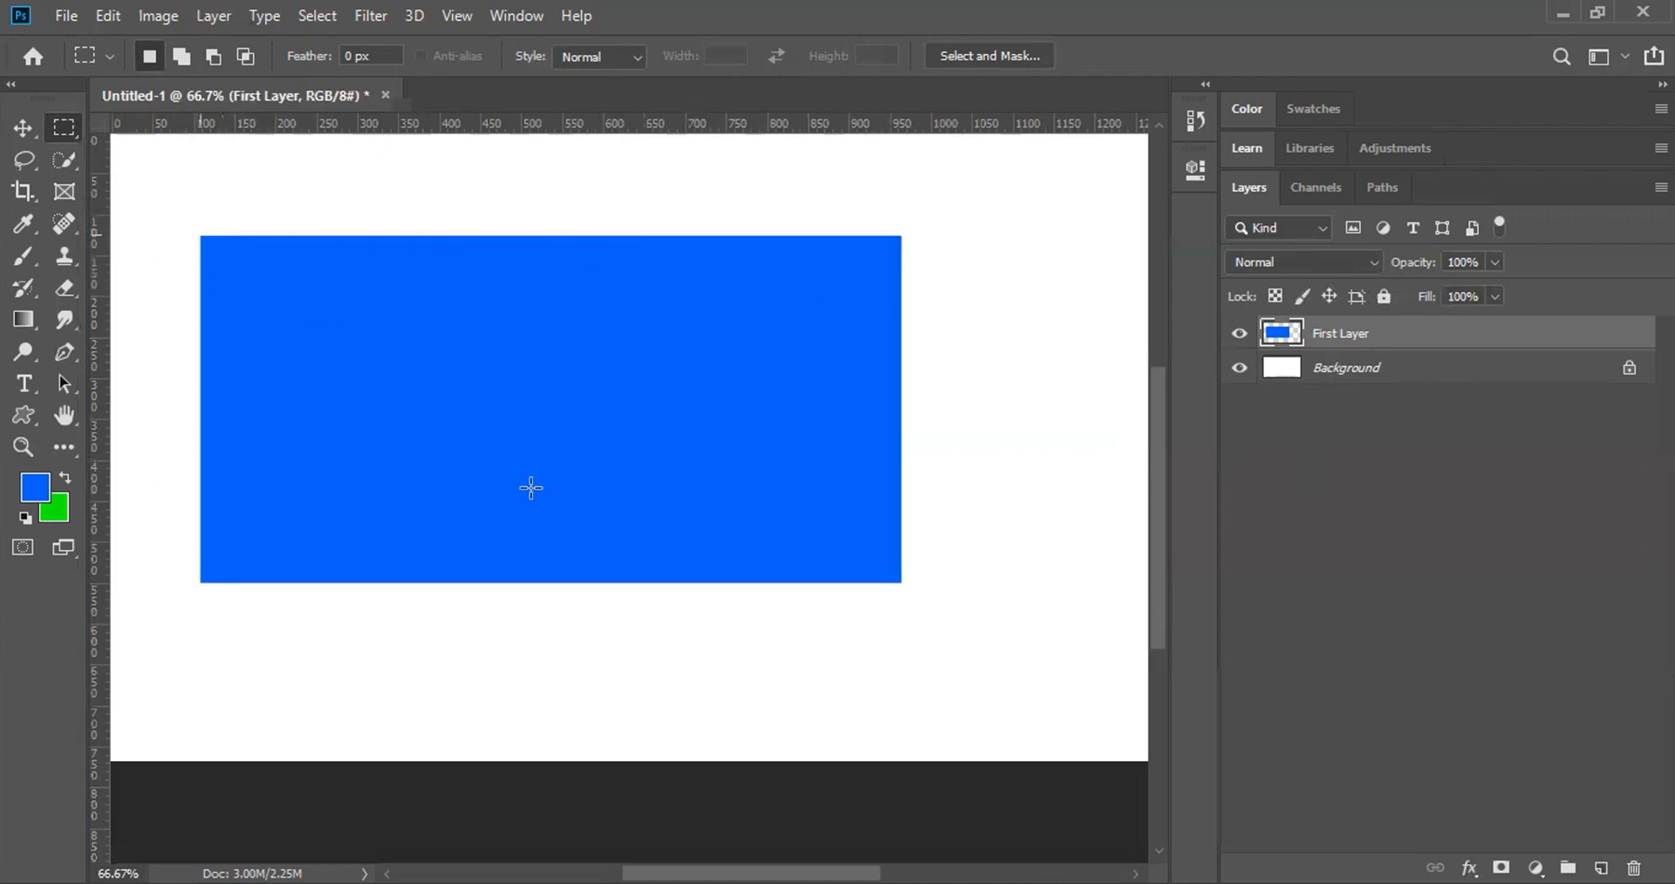
left_click_drag(201, 235, 899, 581)
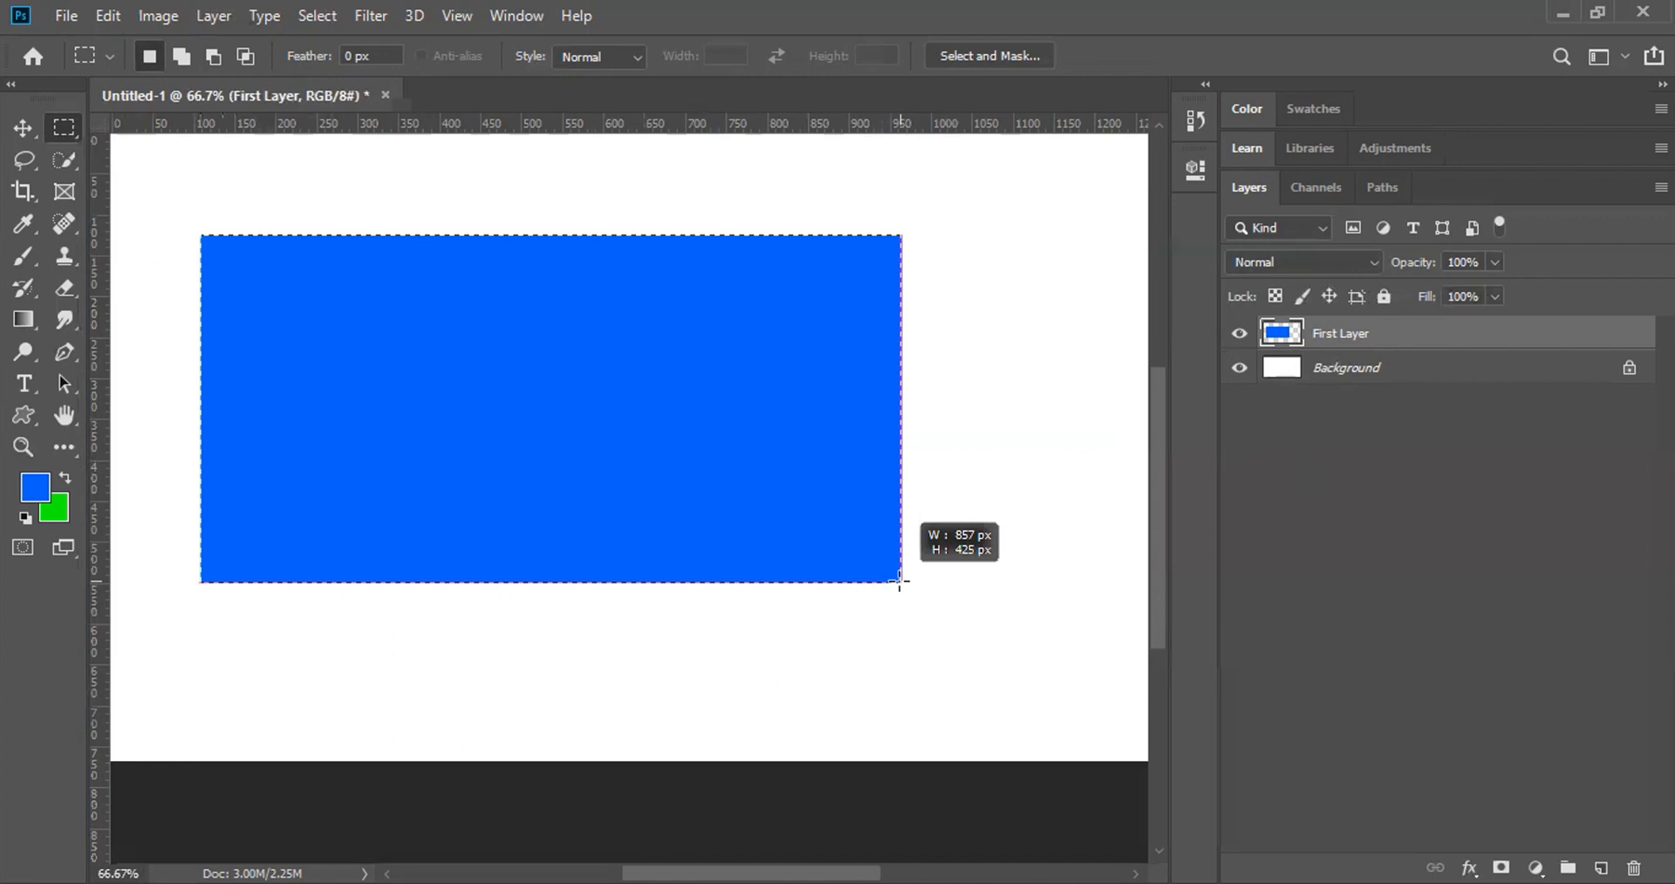
left_click_drag(899, 581, 899, 581)
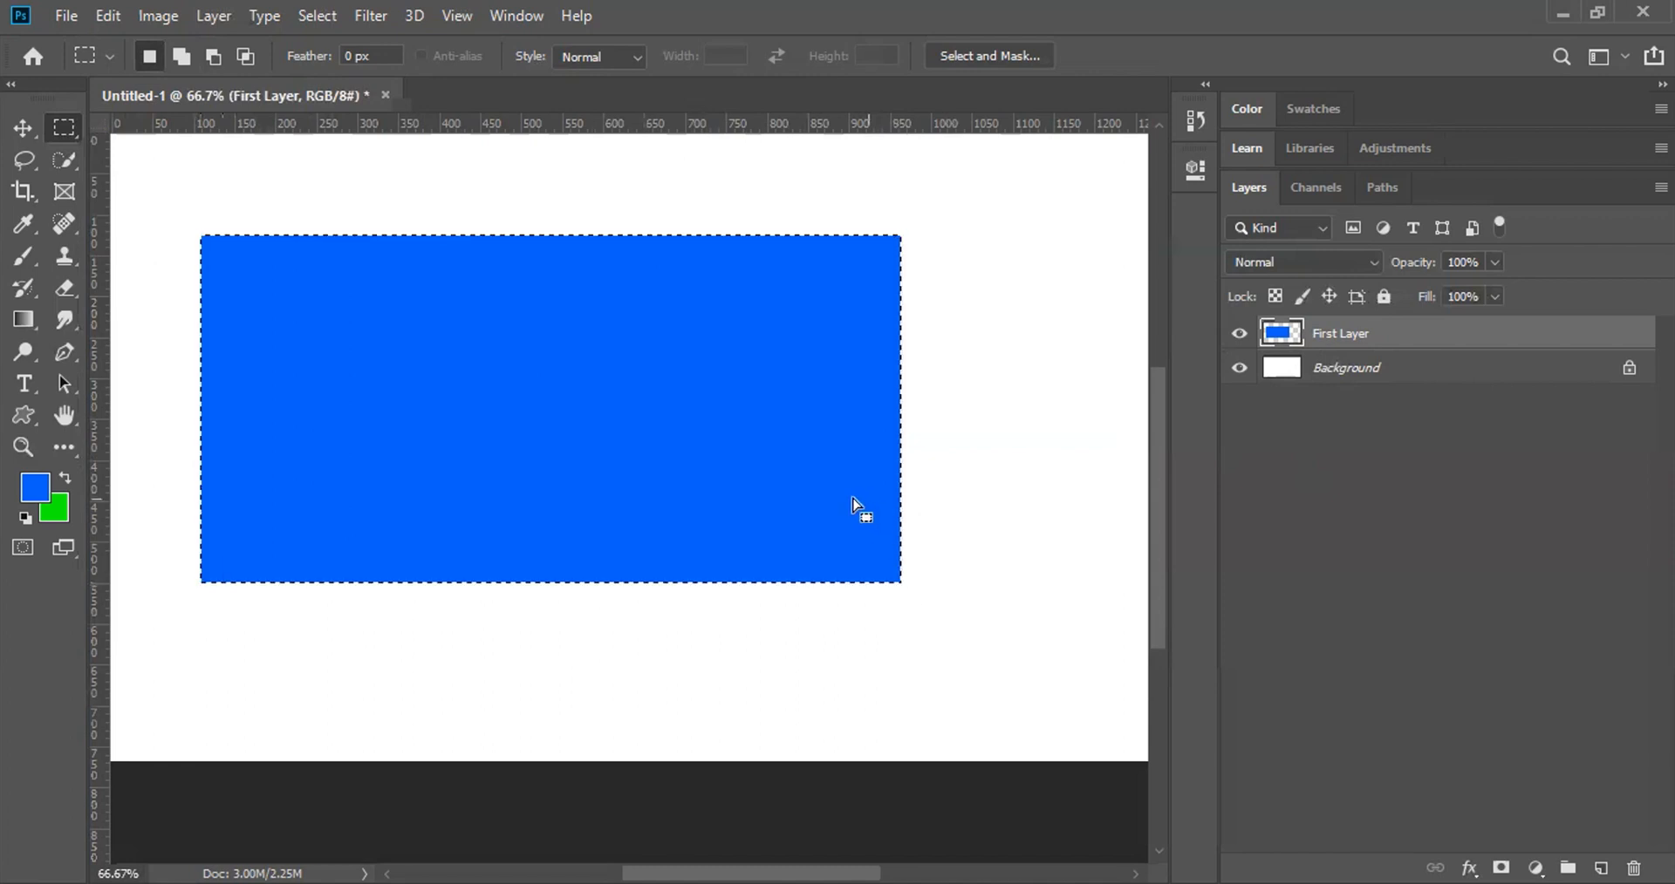
key("z")
left_click_drag(866, 250, 968, 437)
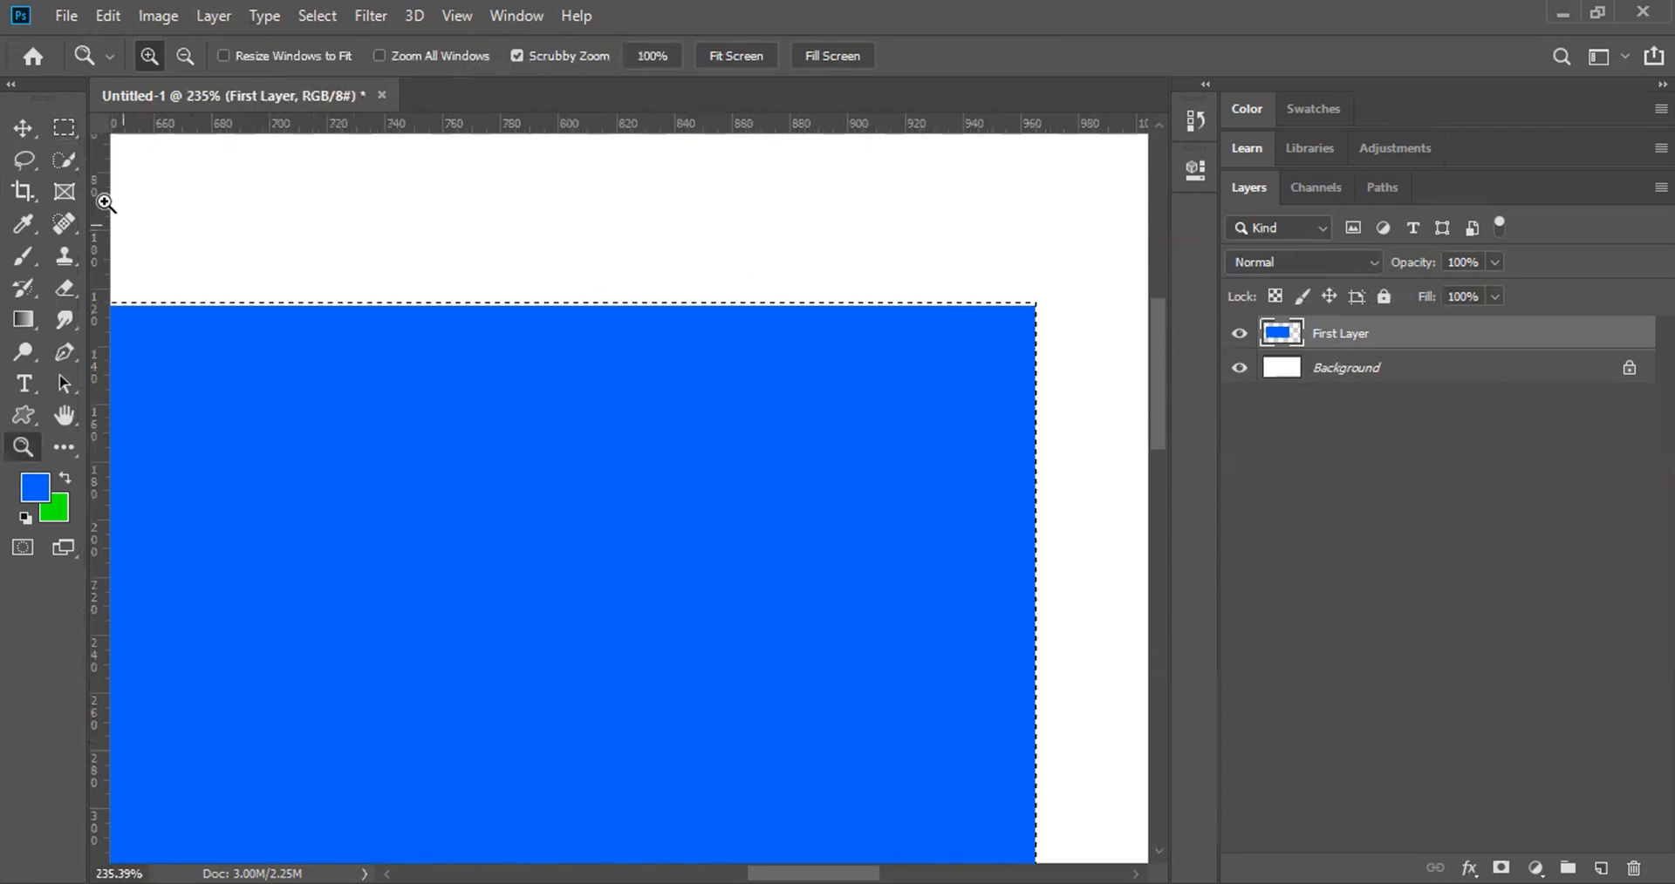
Step: Draw a trial rectangular selection at the blue rectangle's top-right corner
left_click(64, 127)
left_click(340, 212)
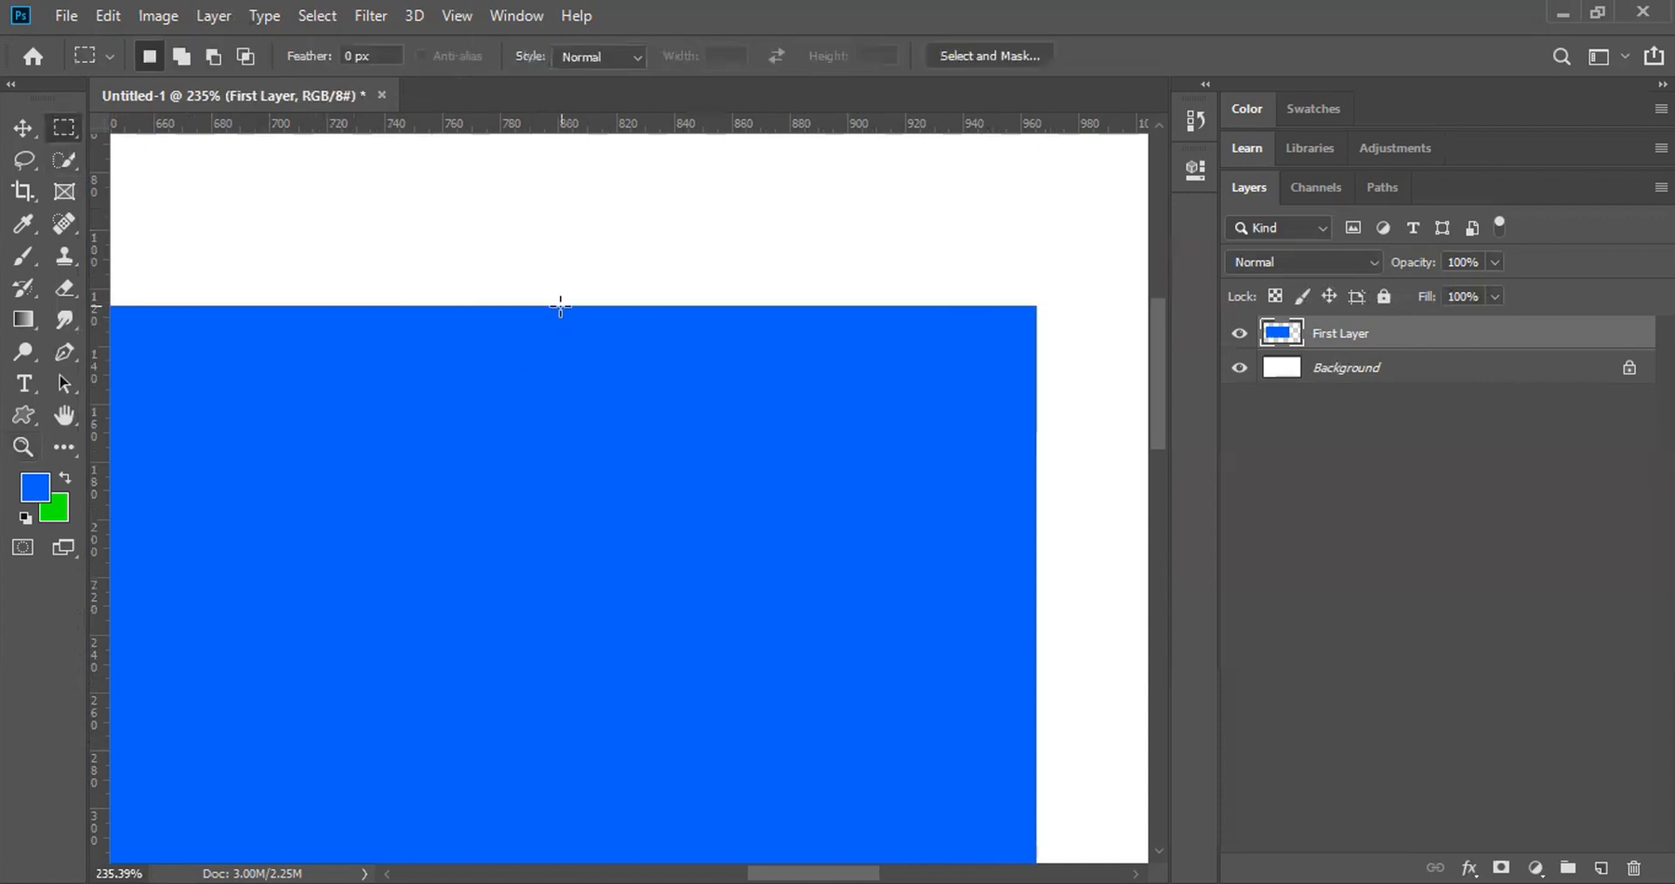
left_click_drag(560, 306, 612, 376)
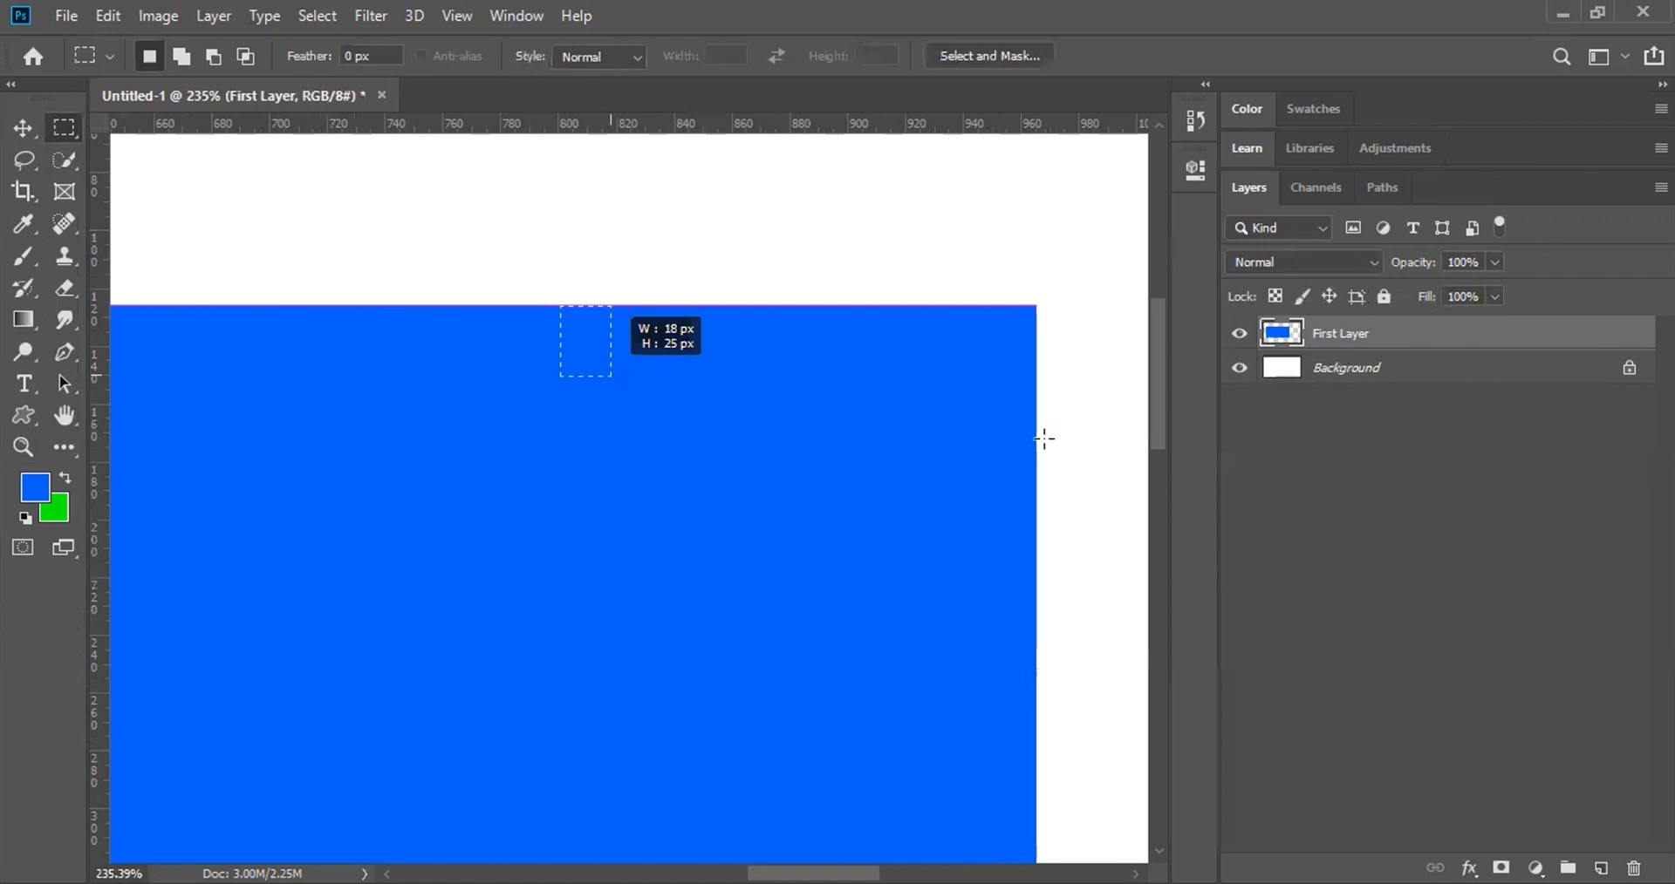
left_click_drag(1034, 444, 1034, 444)
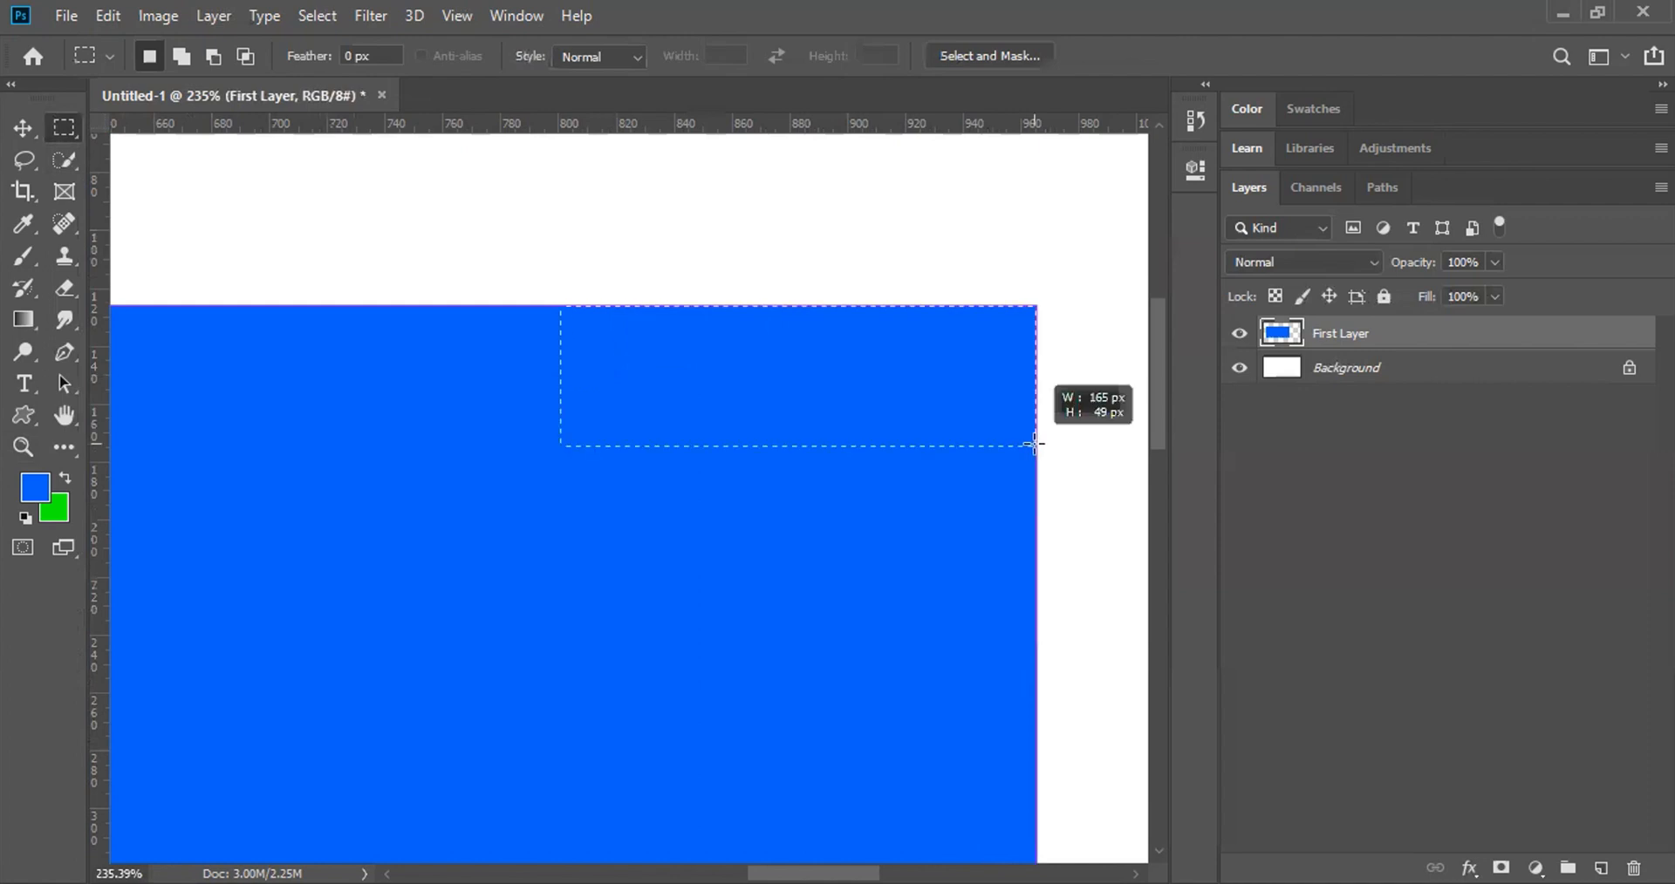
left_click_drag(1034, 444, 1035, 446)
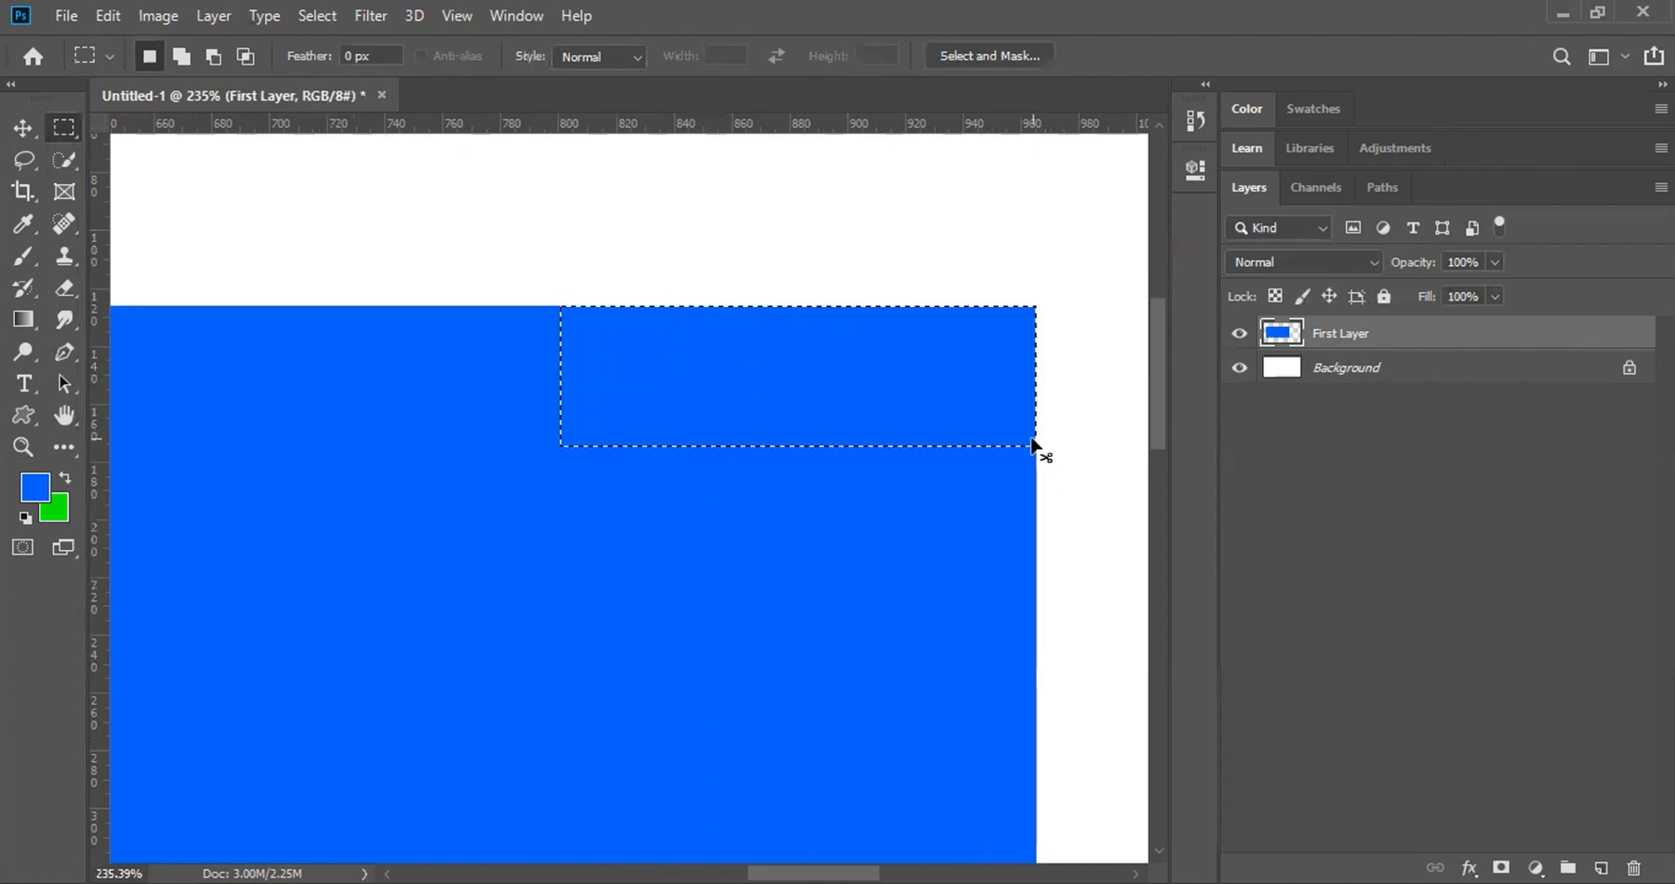
Step: Fit the whole document on screen and remove the selection
key("ctrl+minus")
key("ctrl+0")
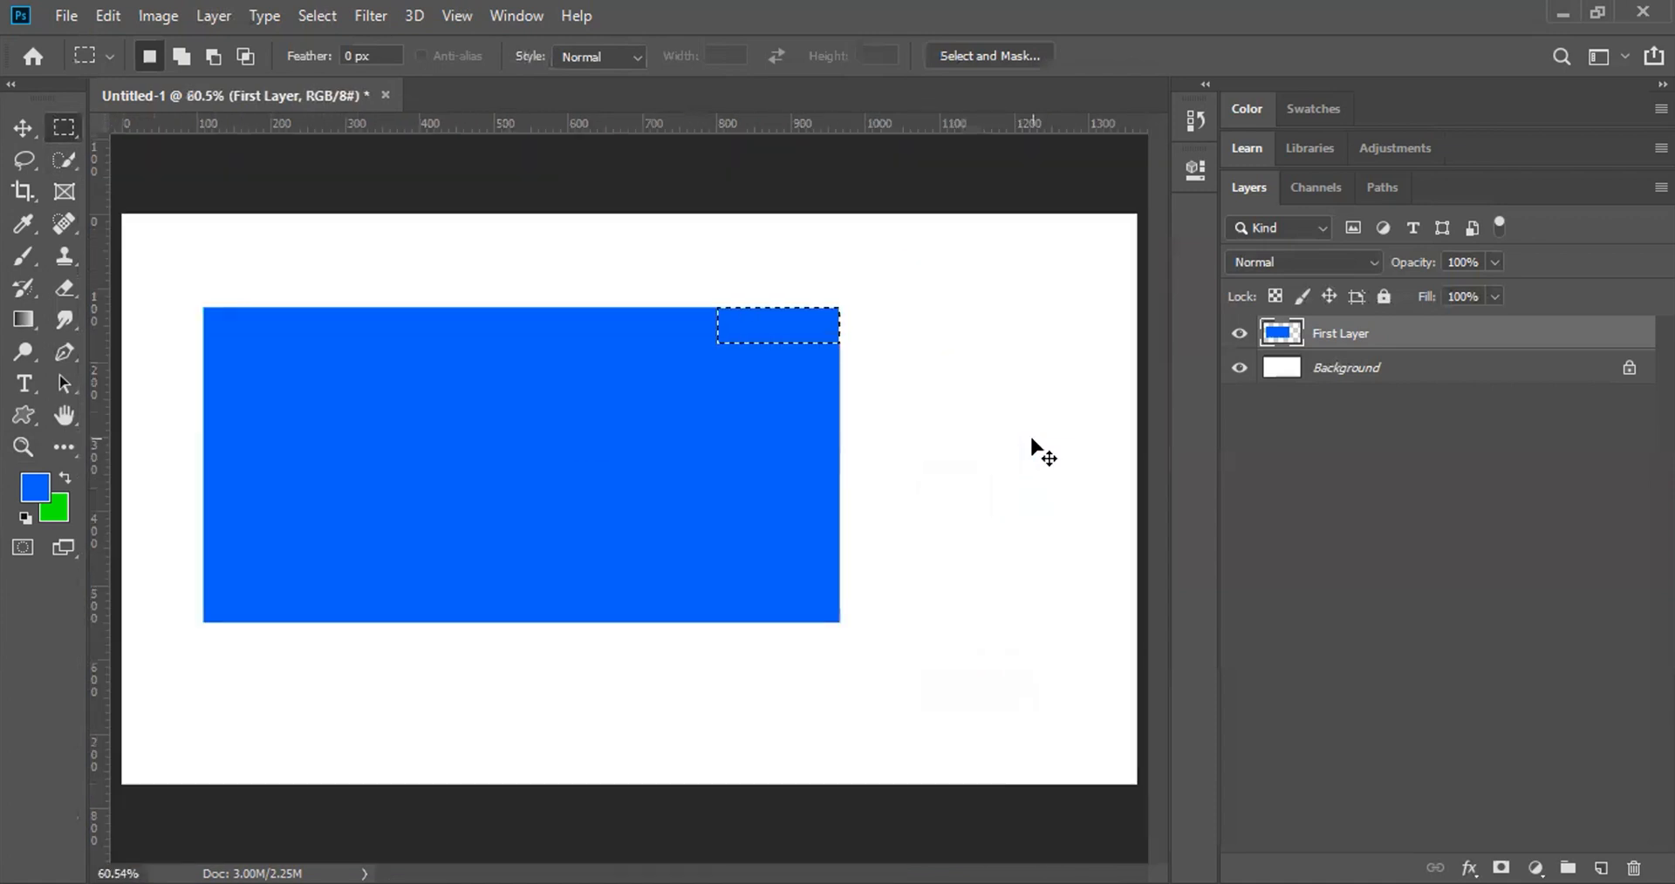
key("ctrl+d")
left_click(312, 18)
key("Escape")
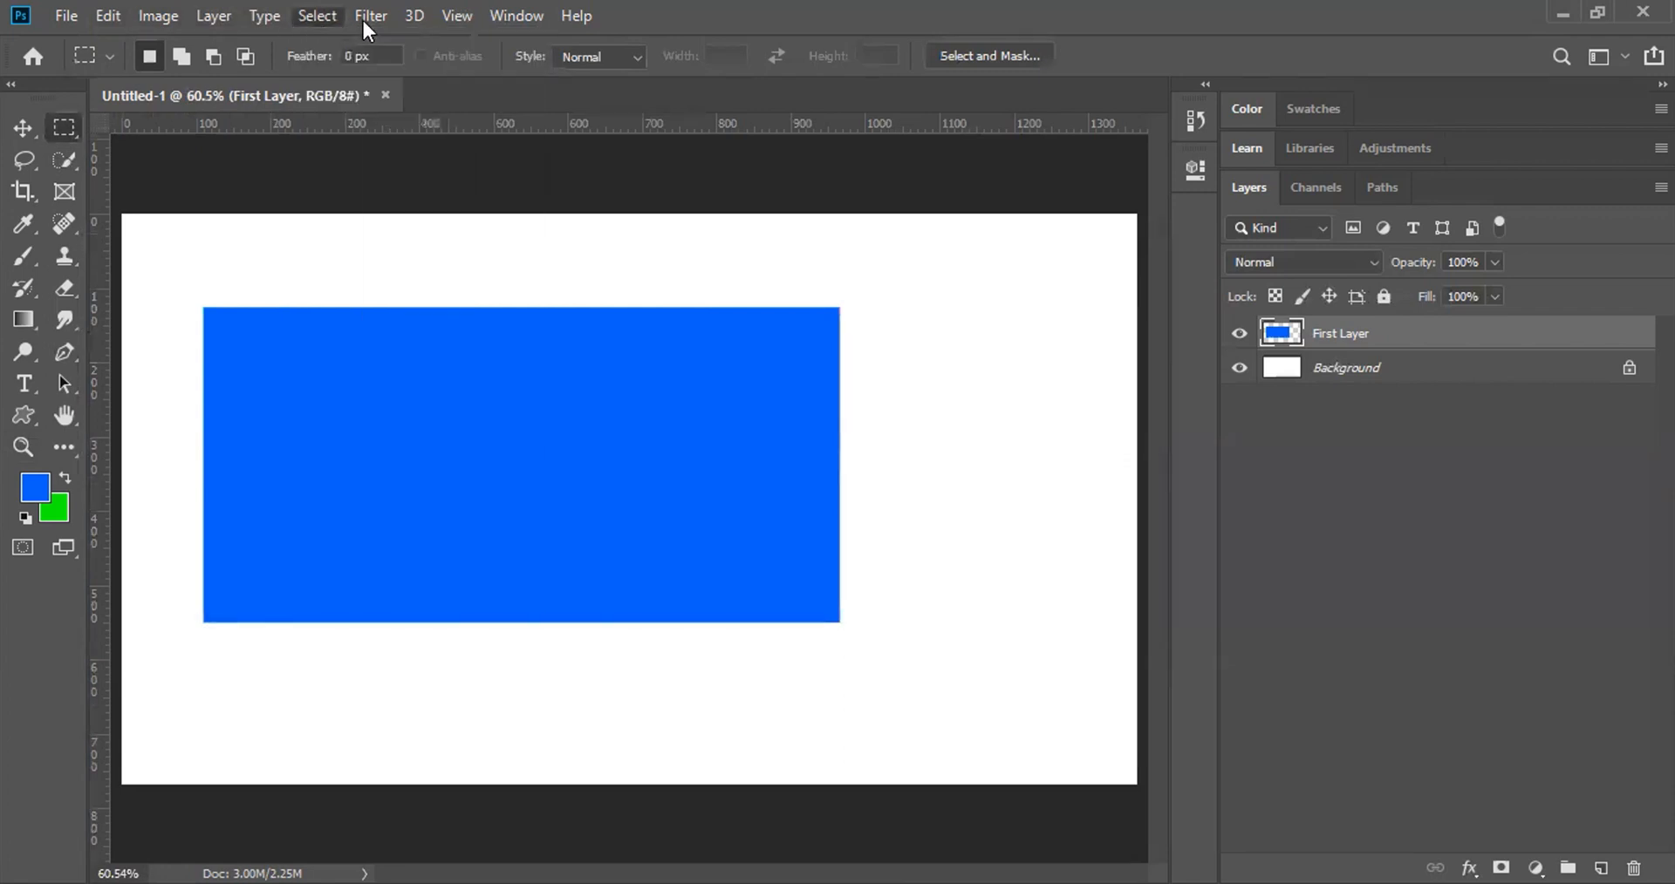
left_click(456, 16)
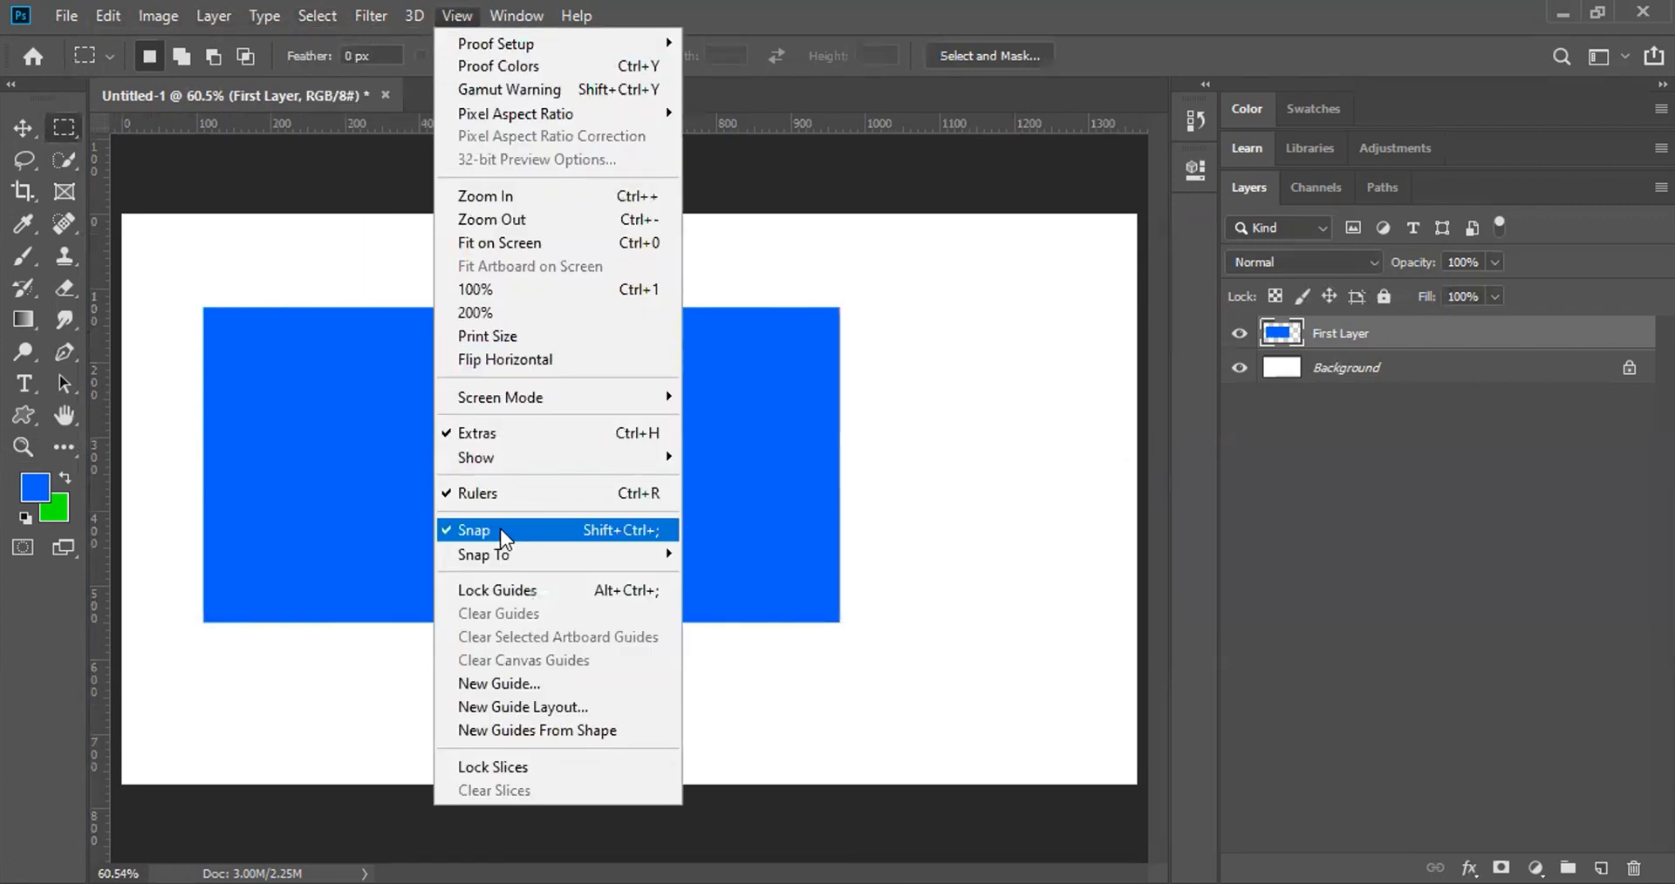
mouse_move(503, 558)
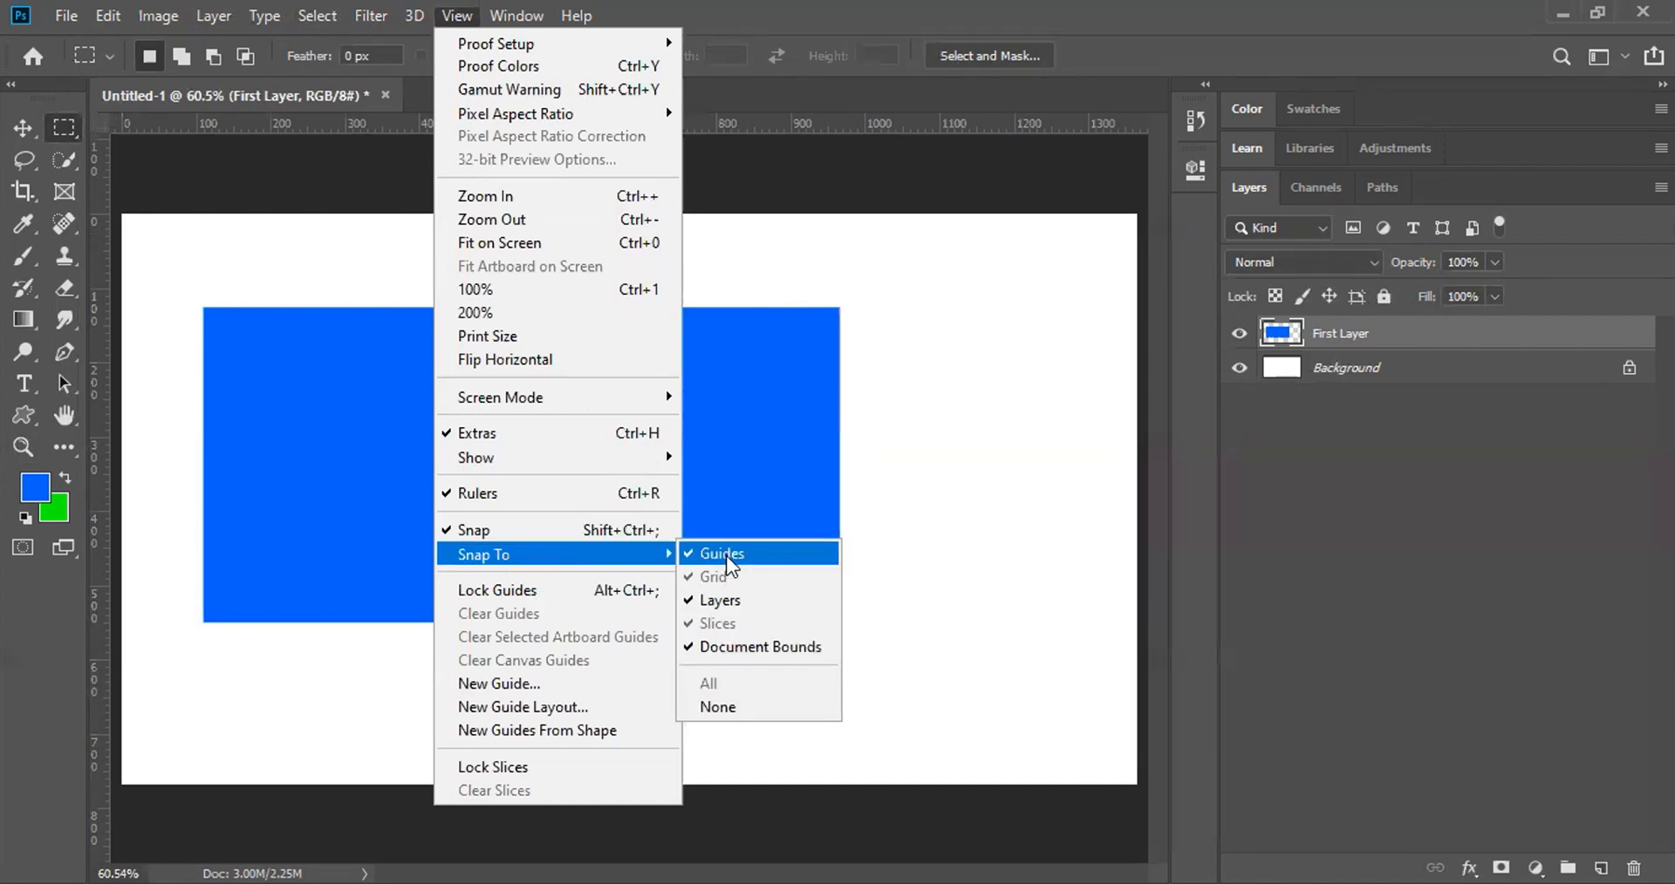
left_click(269, 289)
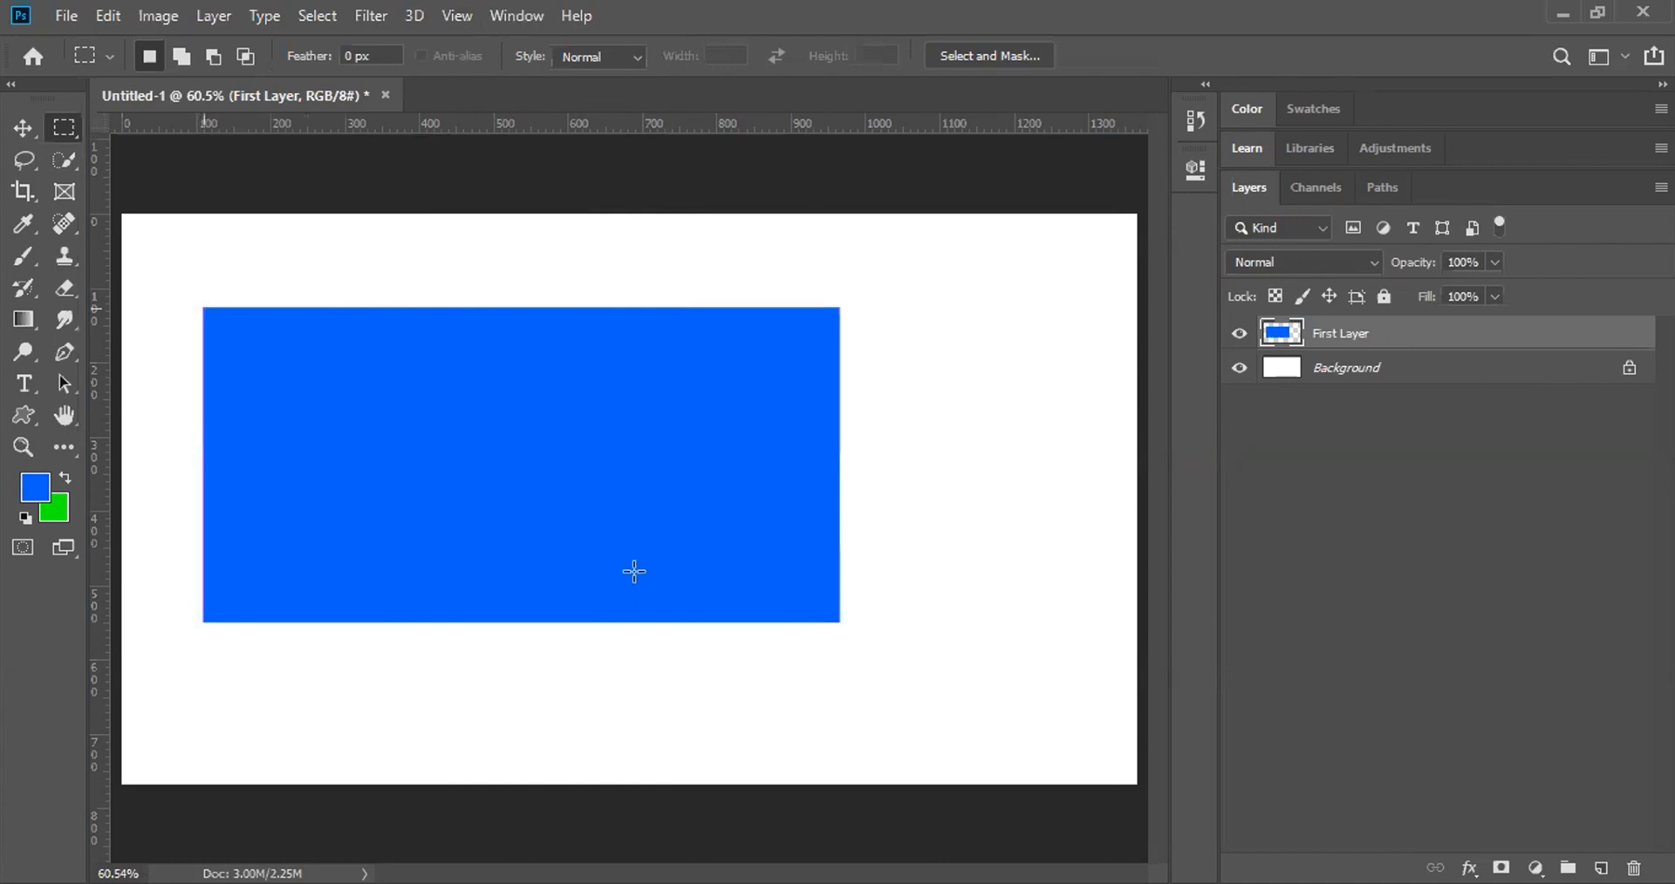
Step: Load First Layer's pixels as a selection outlining exactly the blue rectangle
left_click_drag(707, 606, 838, 621)
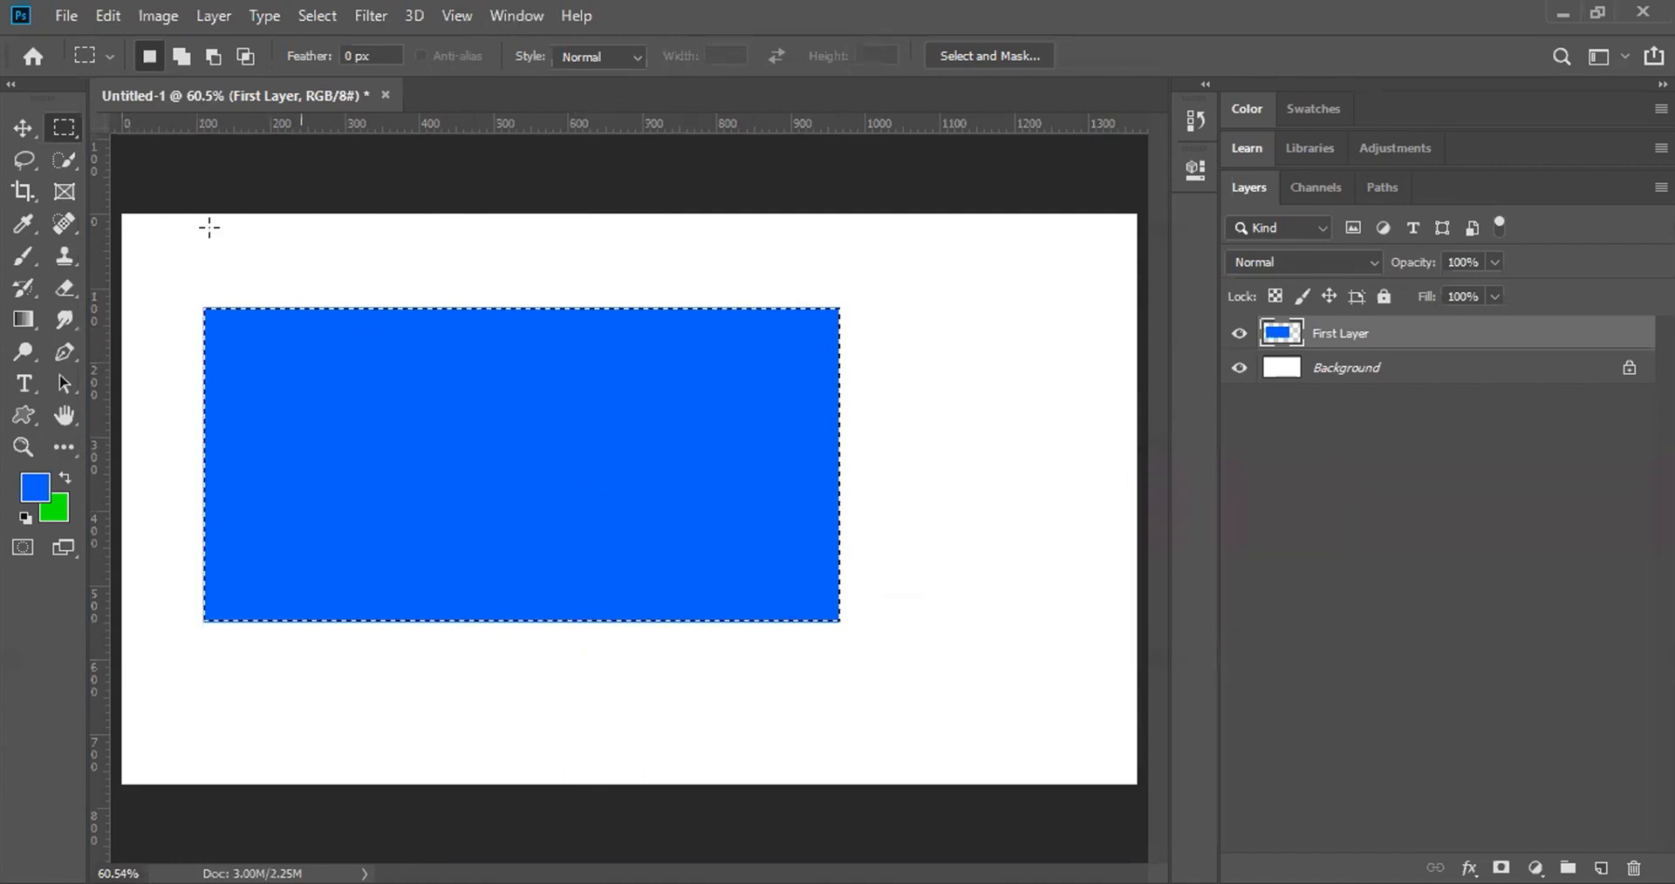
left_click(324, 251)
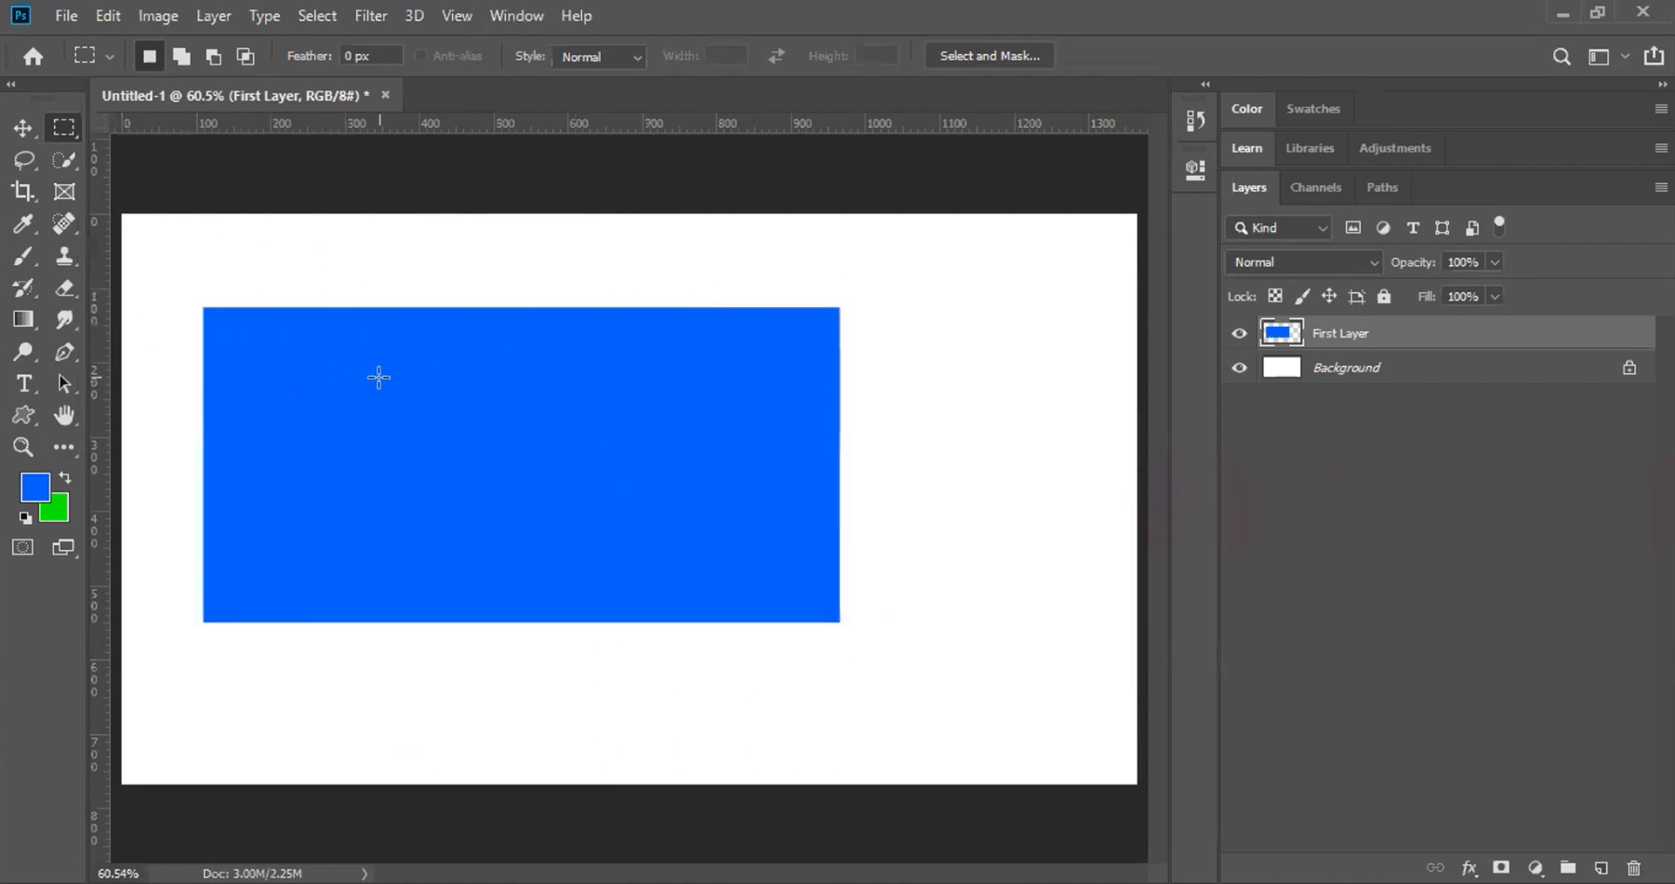
left_click(1278, 335, "ctrl")
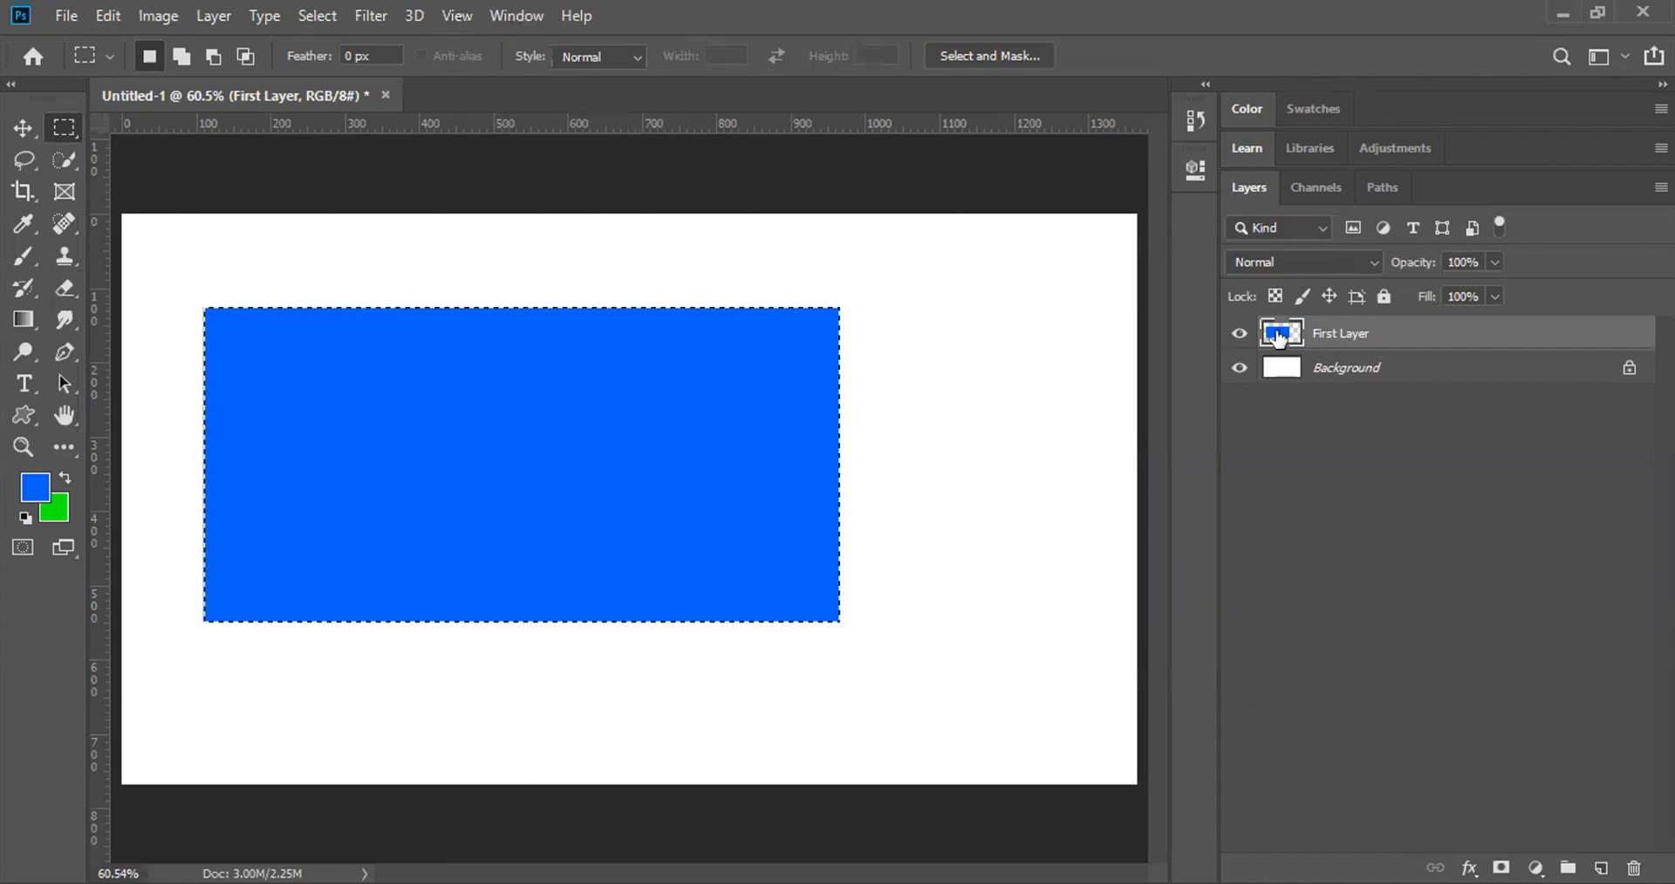
Step: Zoom in to check the selection edge, fit the image back, and select the Background layer
key("z")
left_click_drag(811, 286, 877, 589)
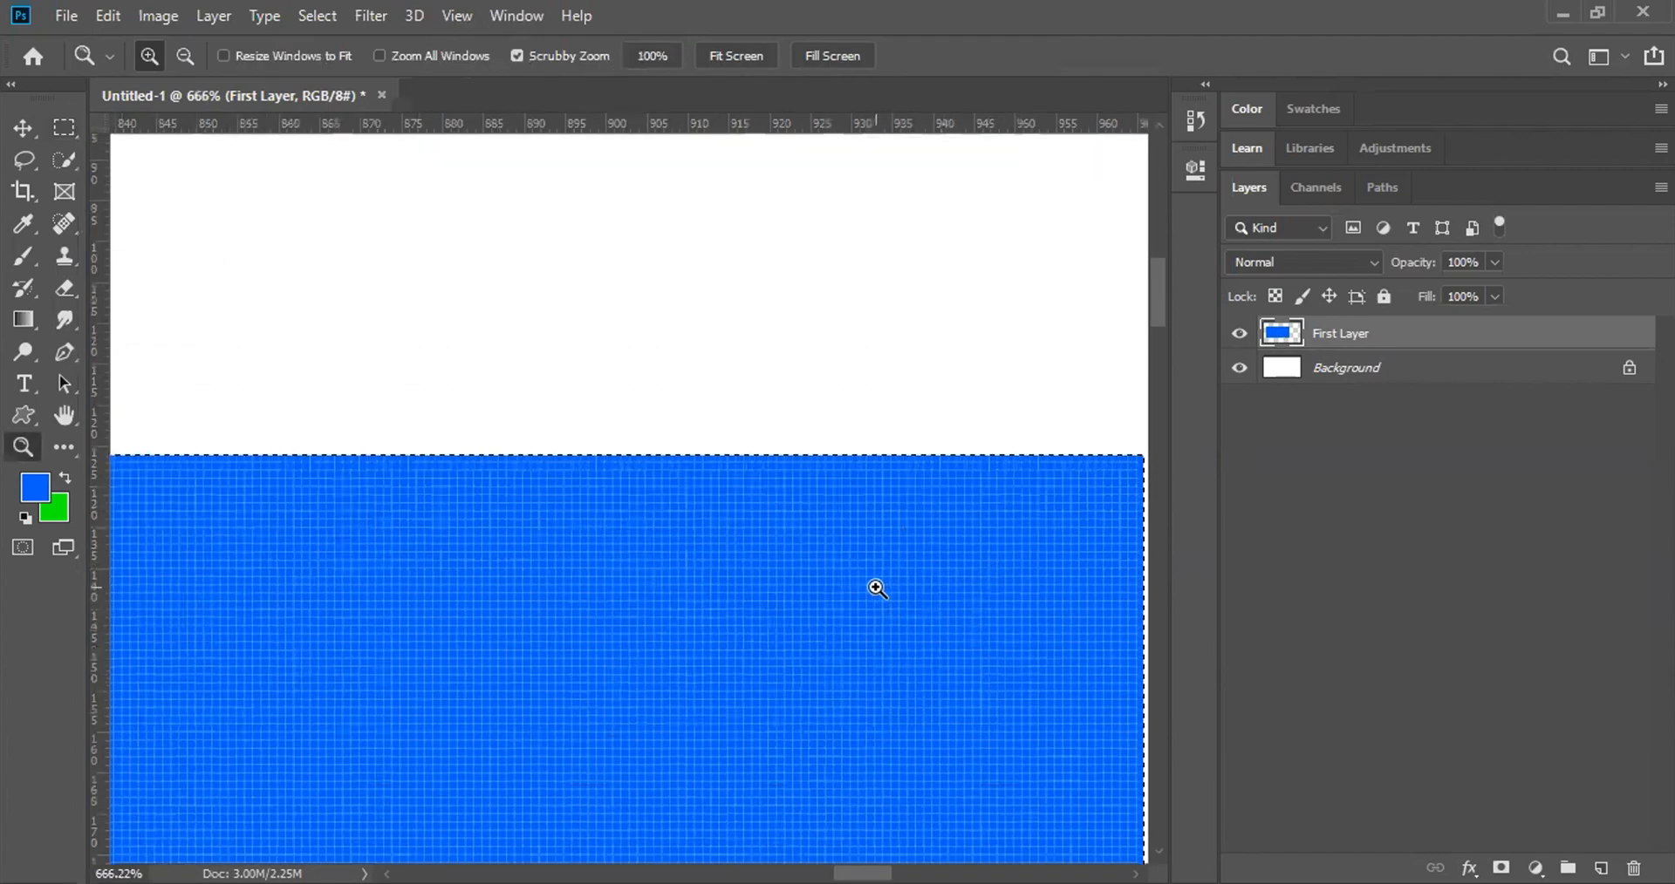
scroll(621, 845, "left", 15)
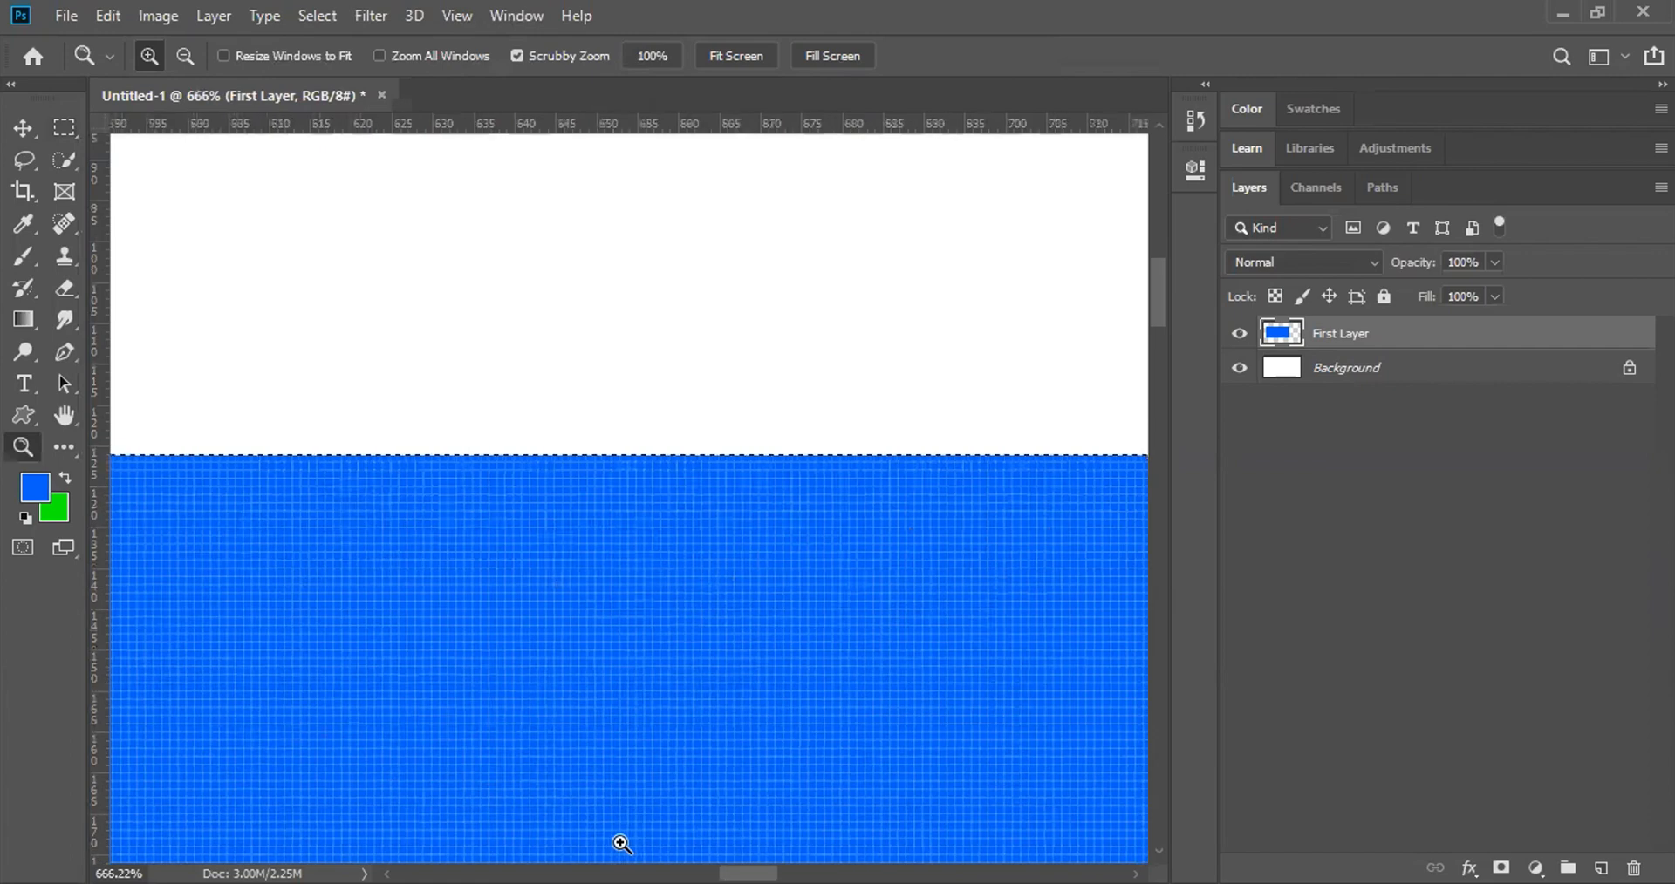
scroll(621, 845, "left", 4)
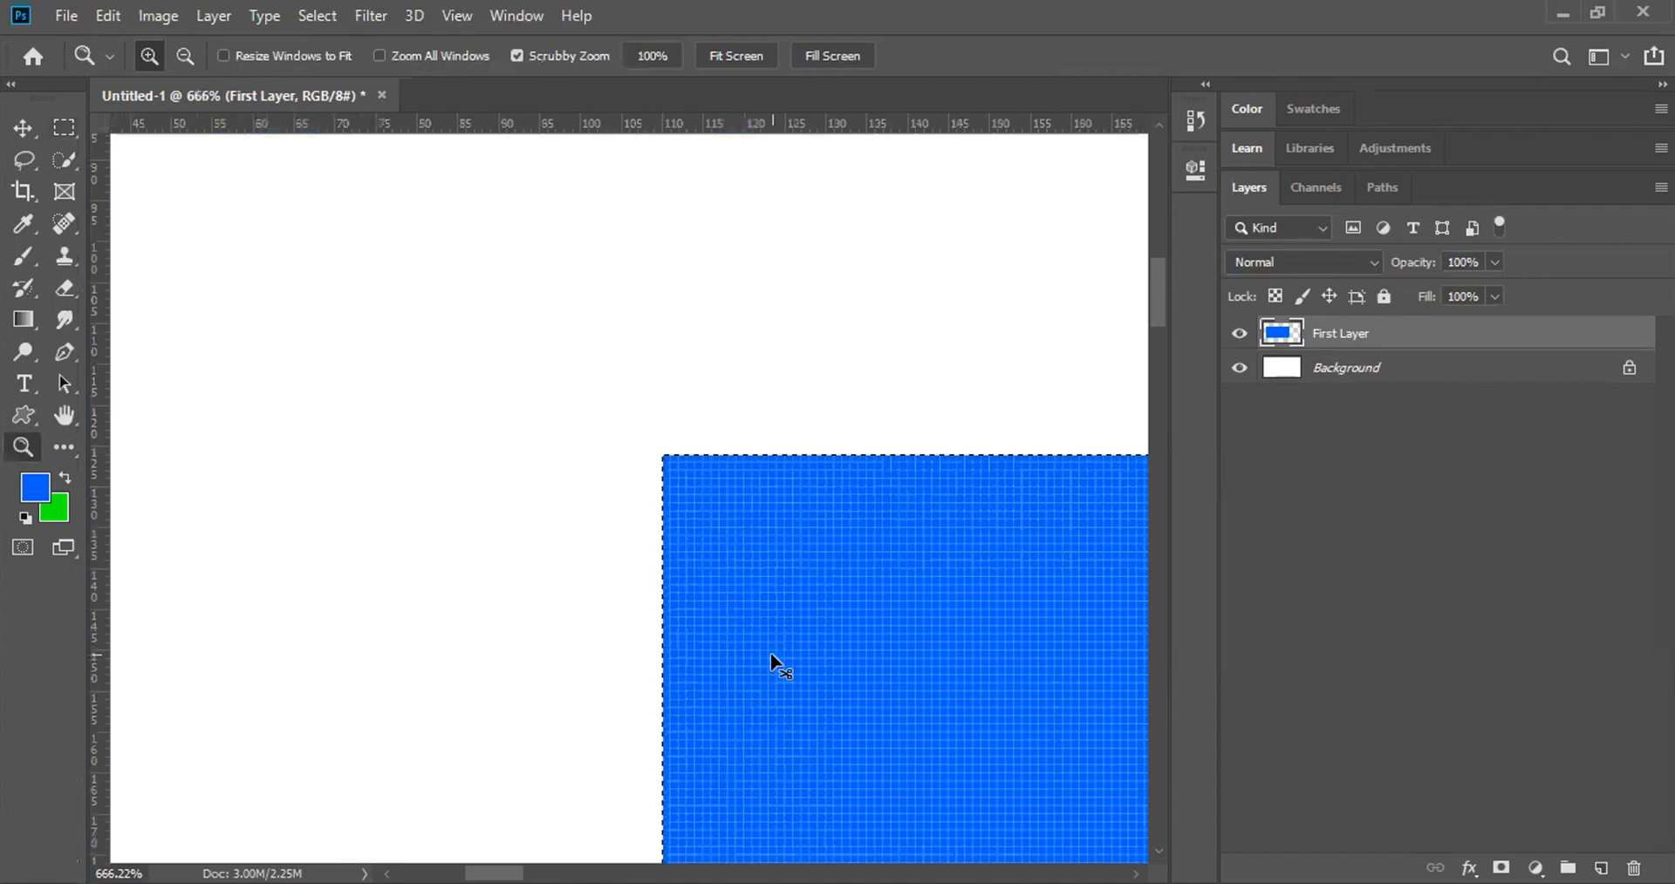
key("ctrl+0")
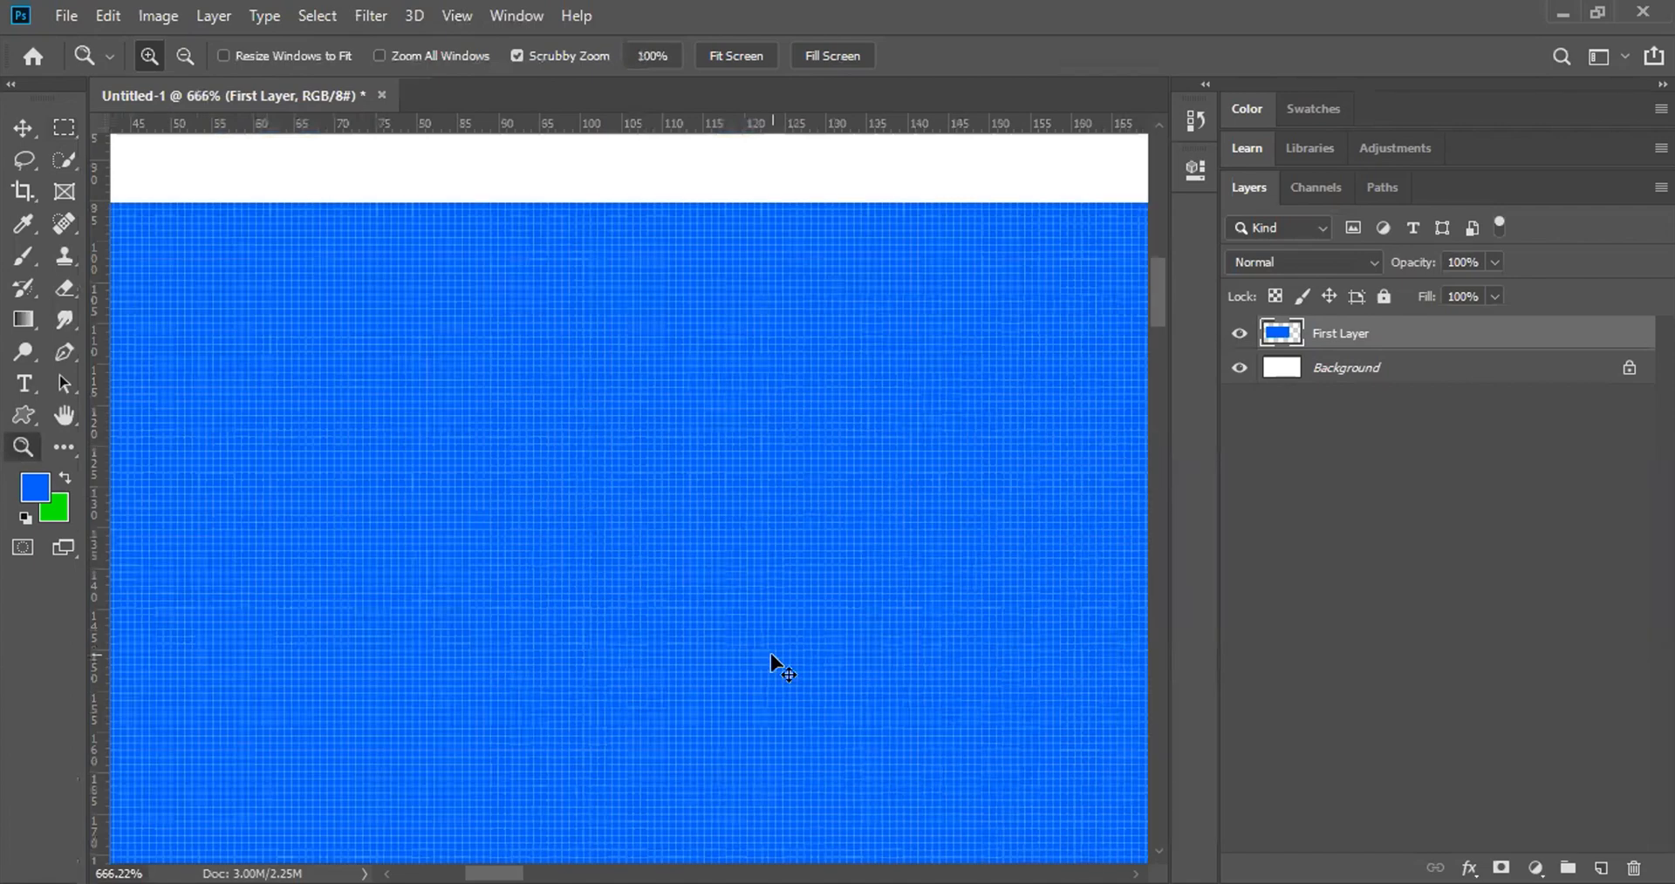
left_click(1406, 377)
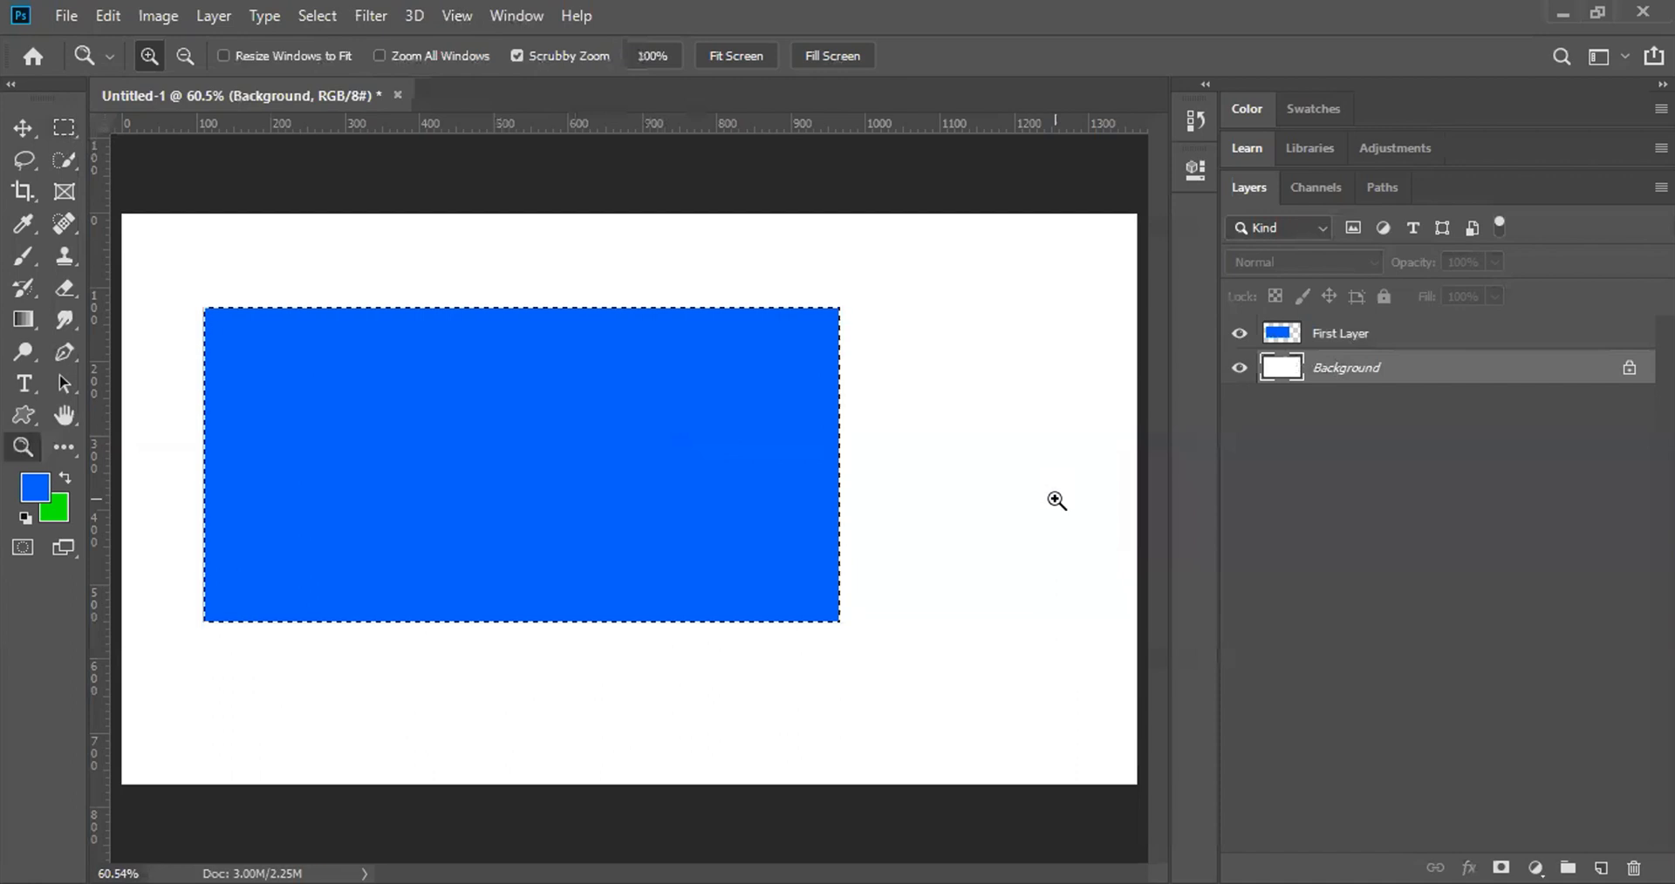
Step: Fill the selection on Background with green, deselect, and make First Layer active
key("ctrl+BackSpace")
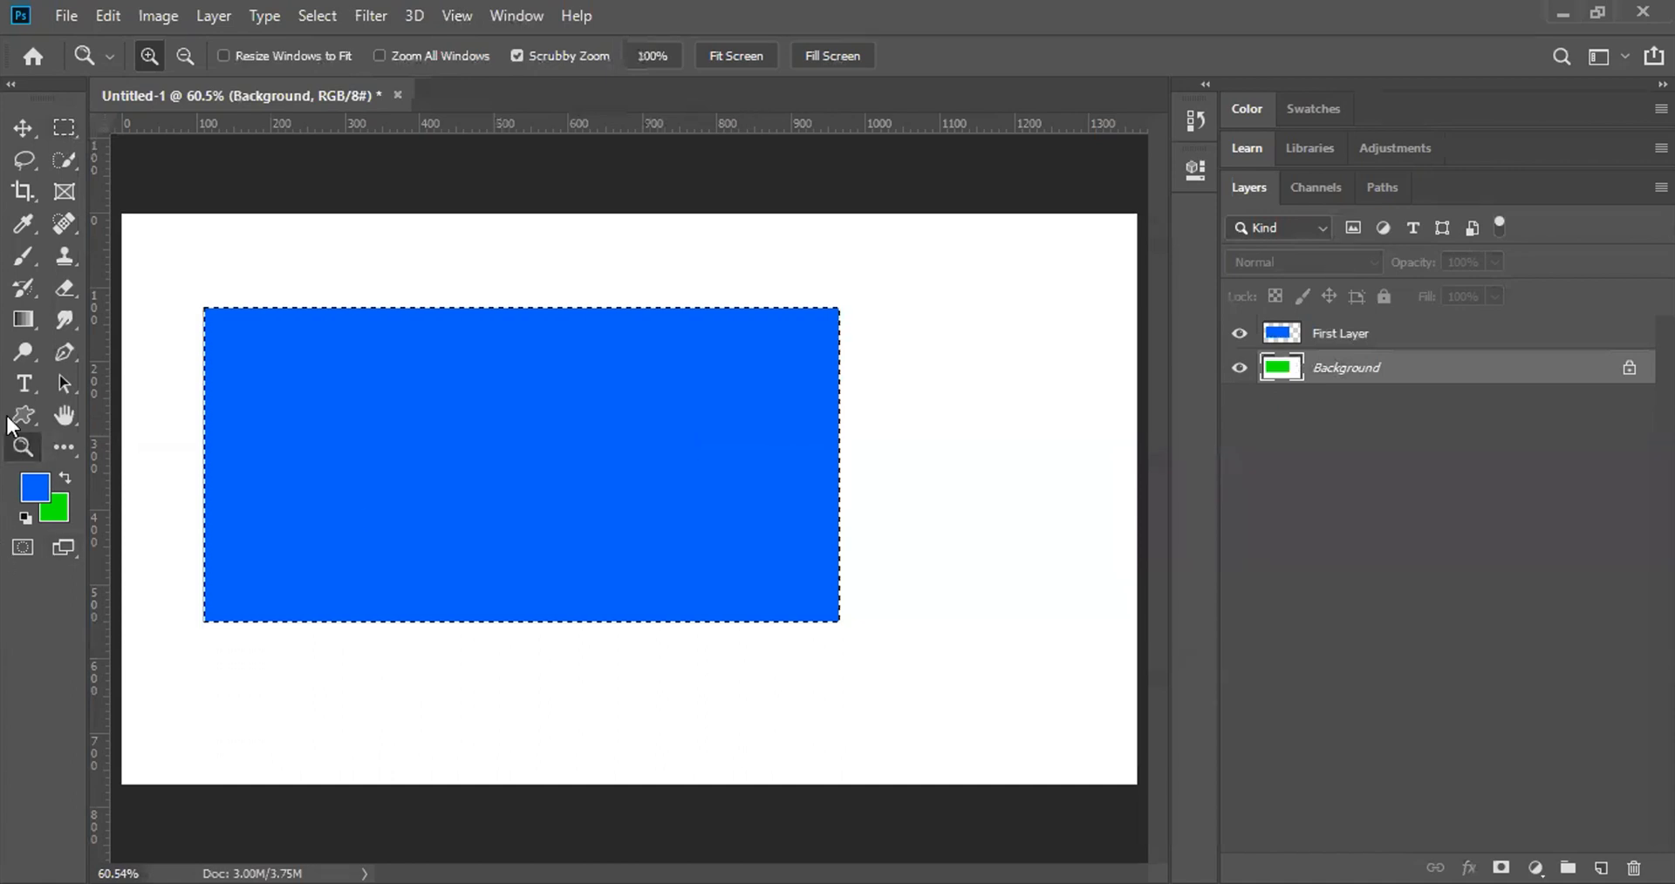
left_click(23, 128)
left_click(63, 160)
left_click(64, 128)
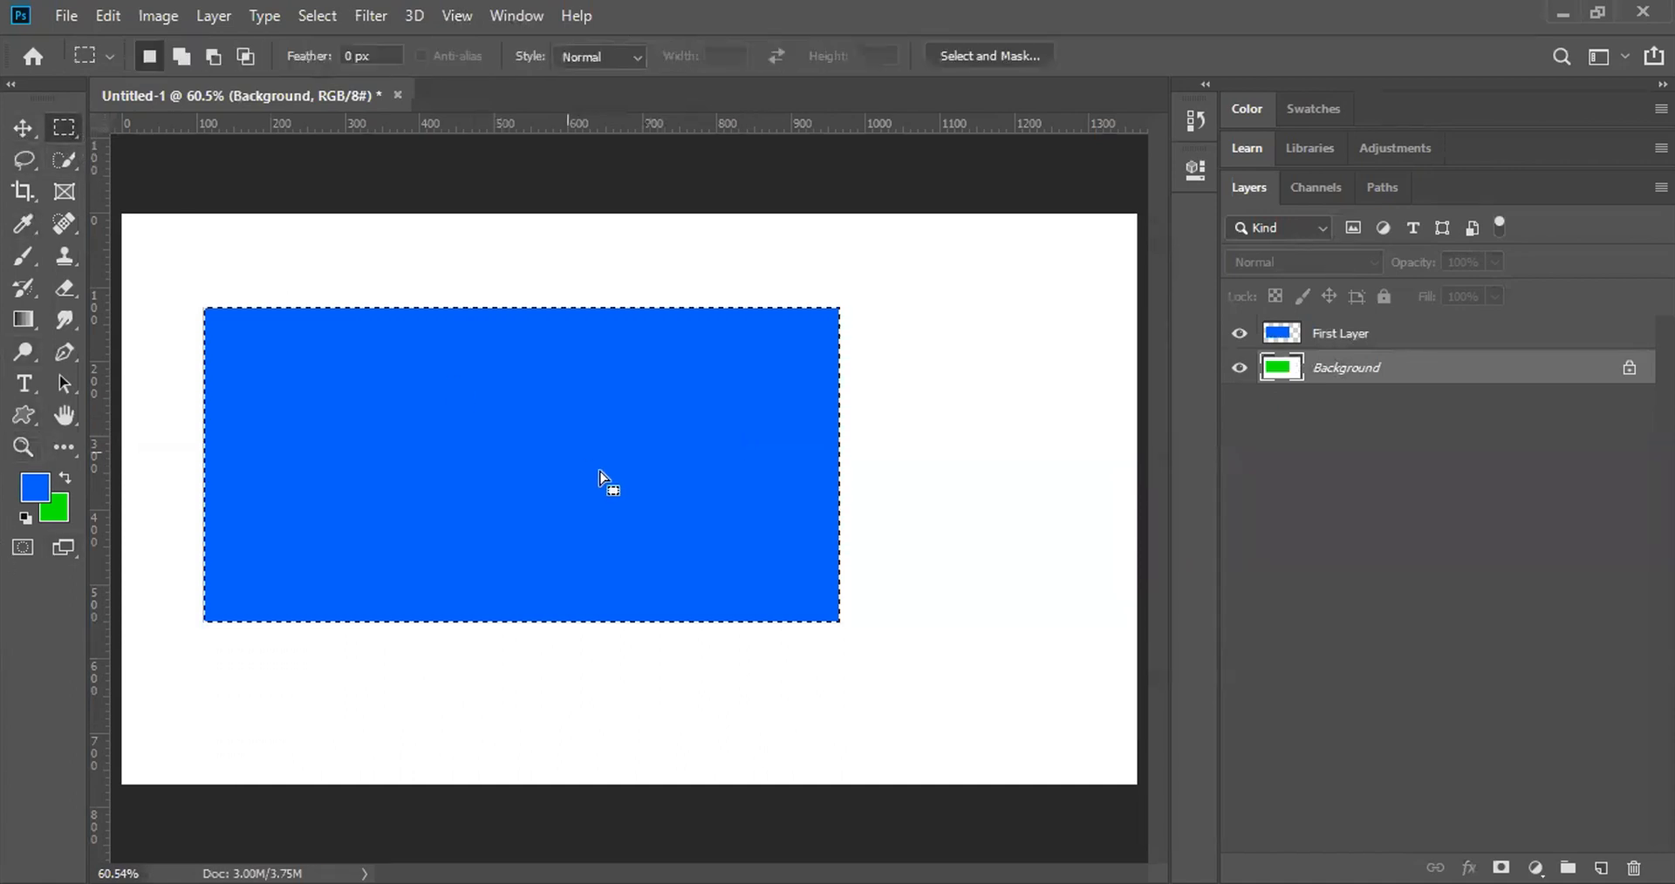
left_click(599, 472)
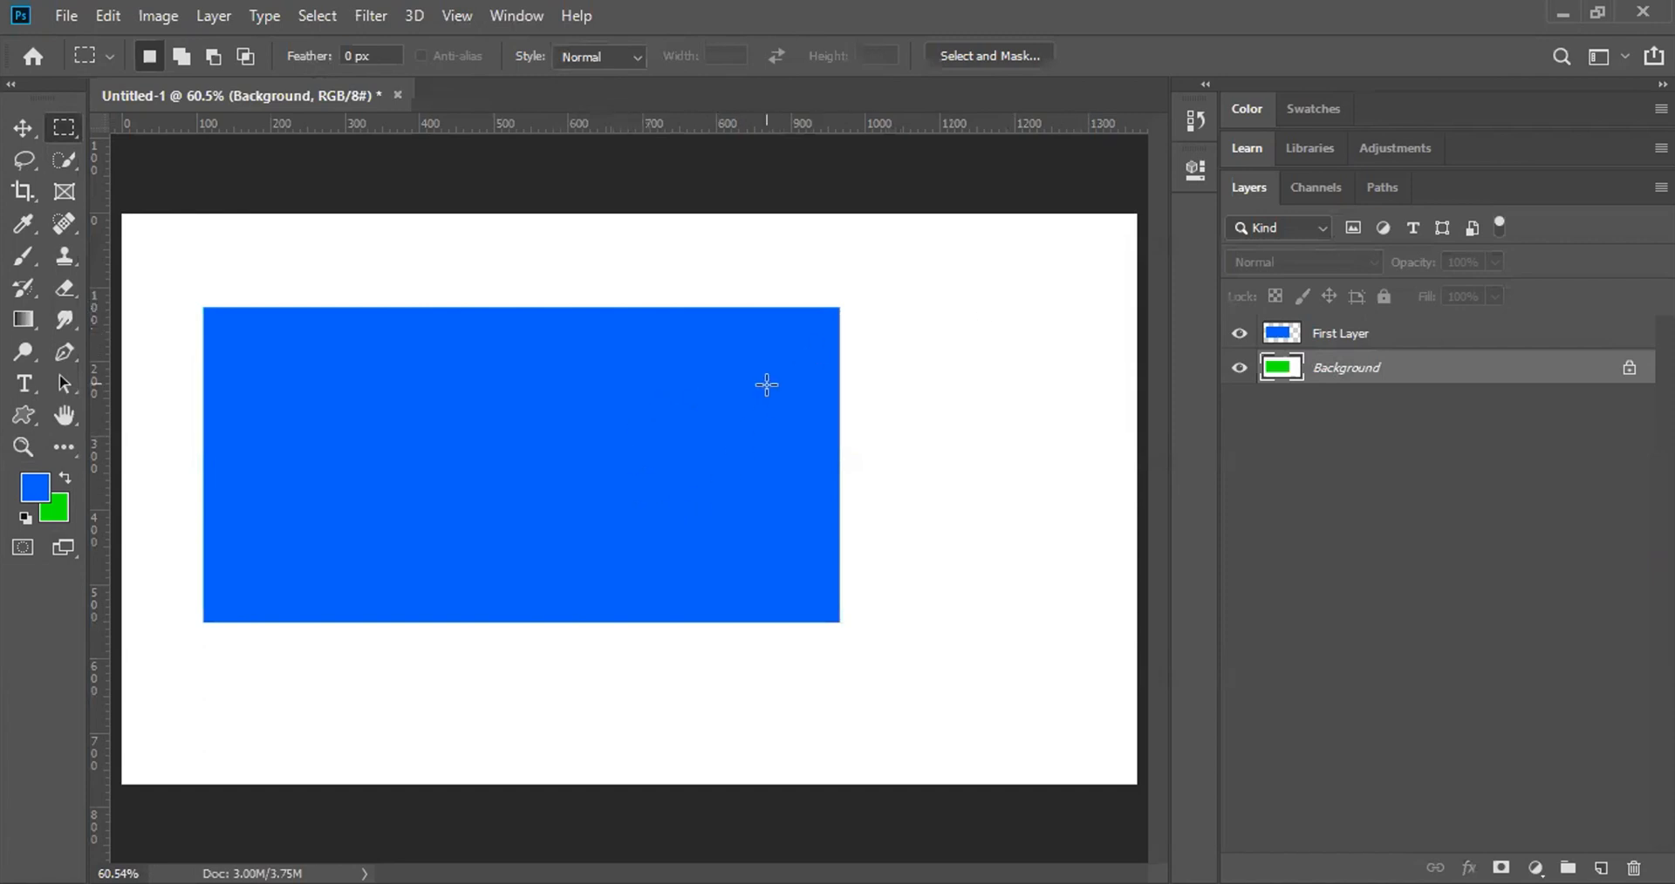
left_click(1310, 333)
key("v")
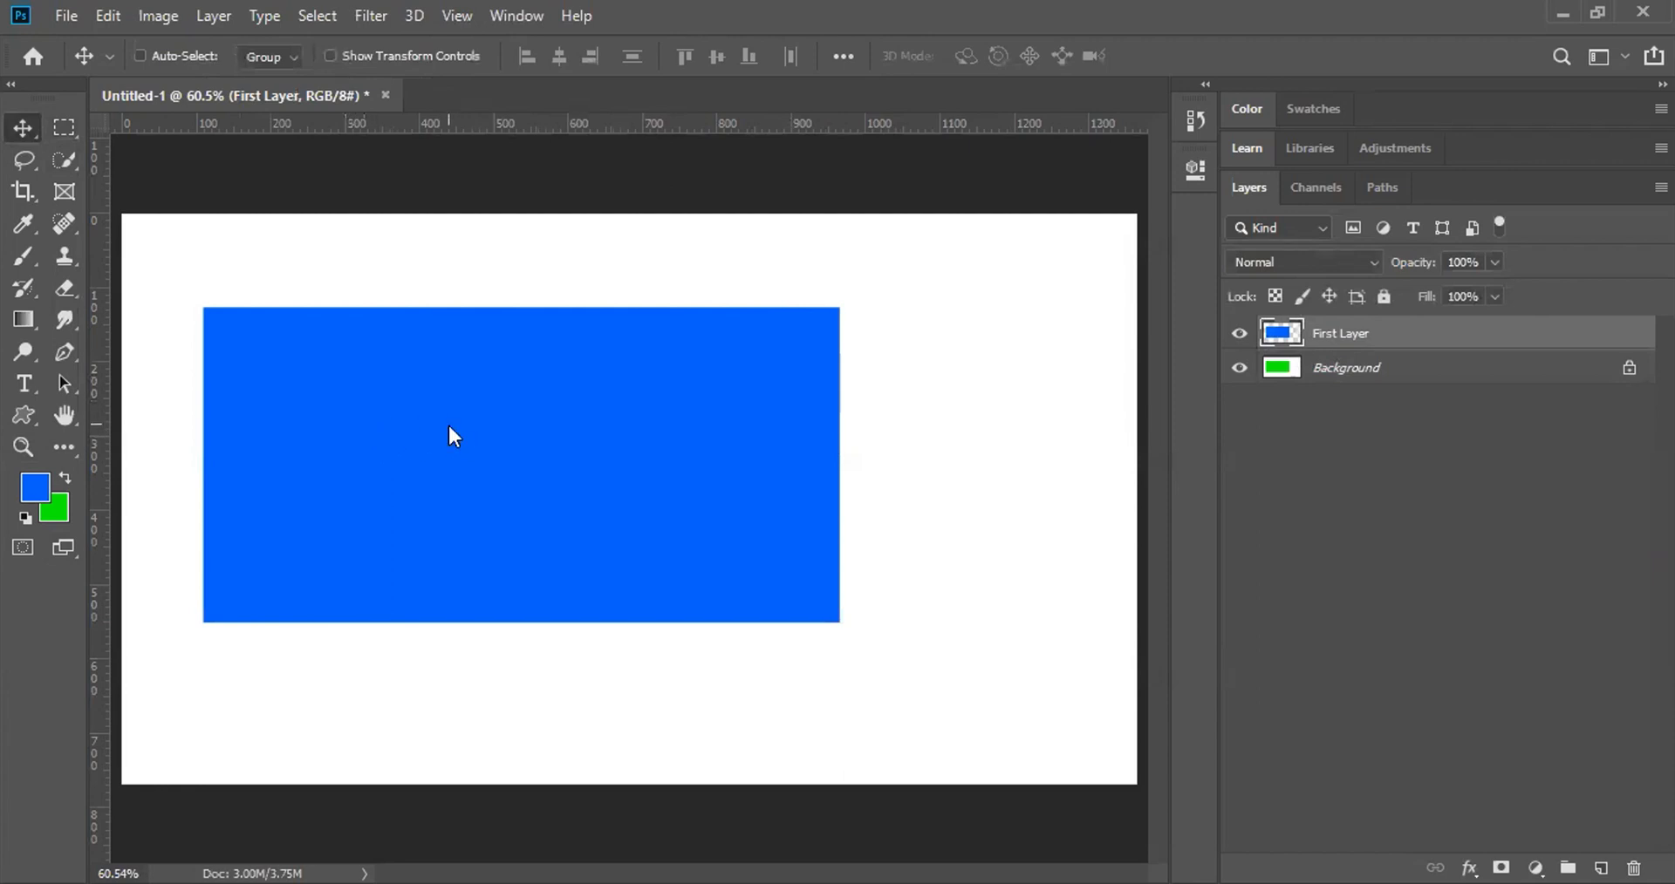
Step: Move the blue rectangle right and down to expose green, then try moving the locked Background
left_click_drag(575, 439, 714, 535)
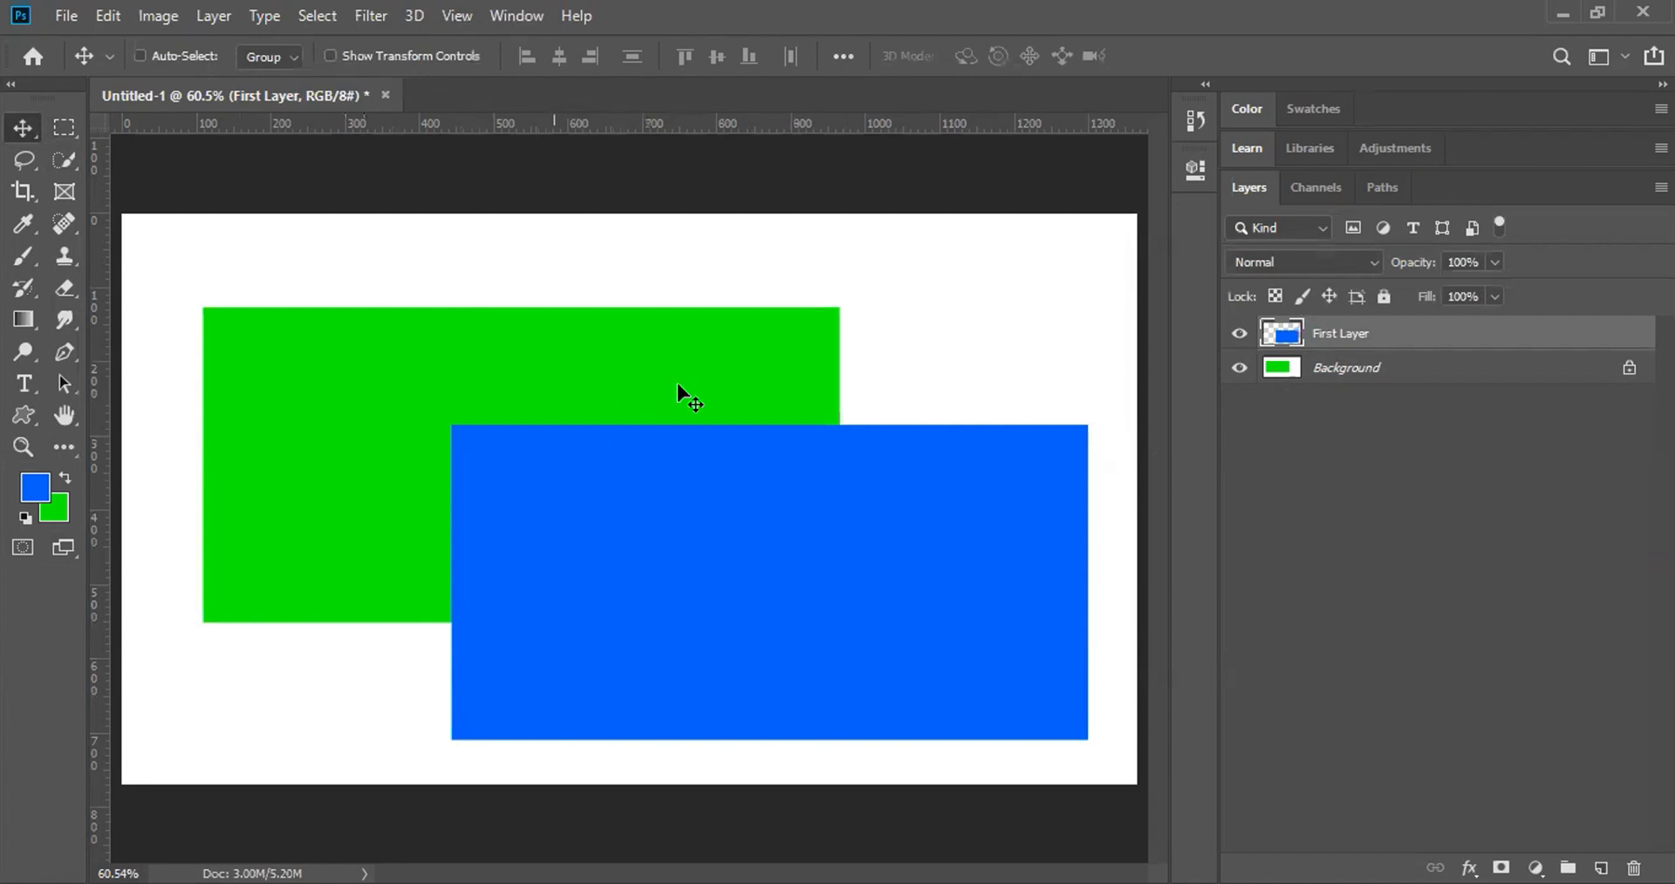
left_click(1317, 371)
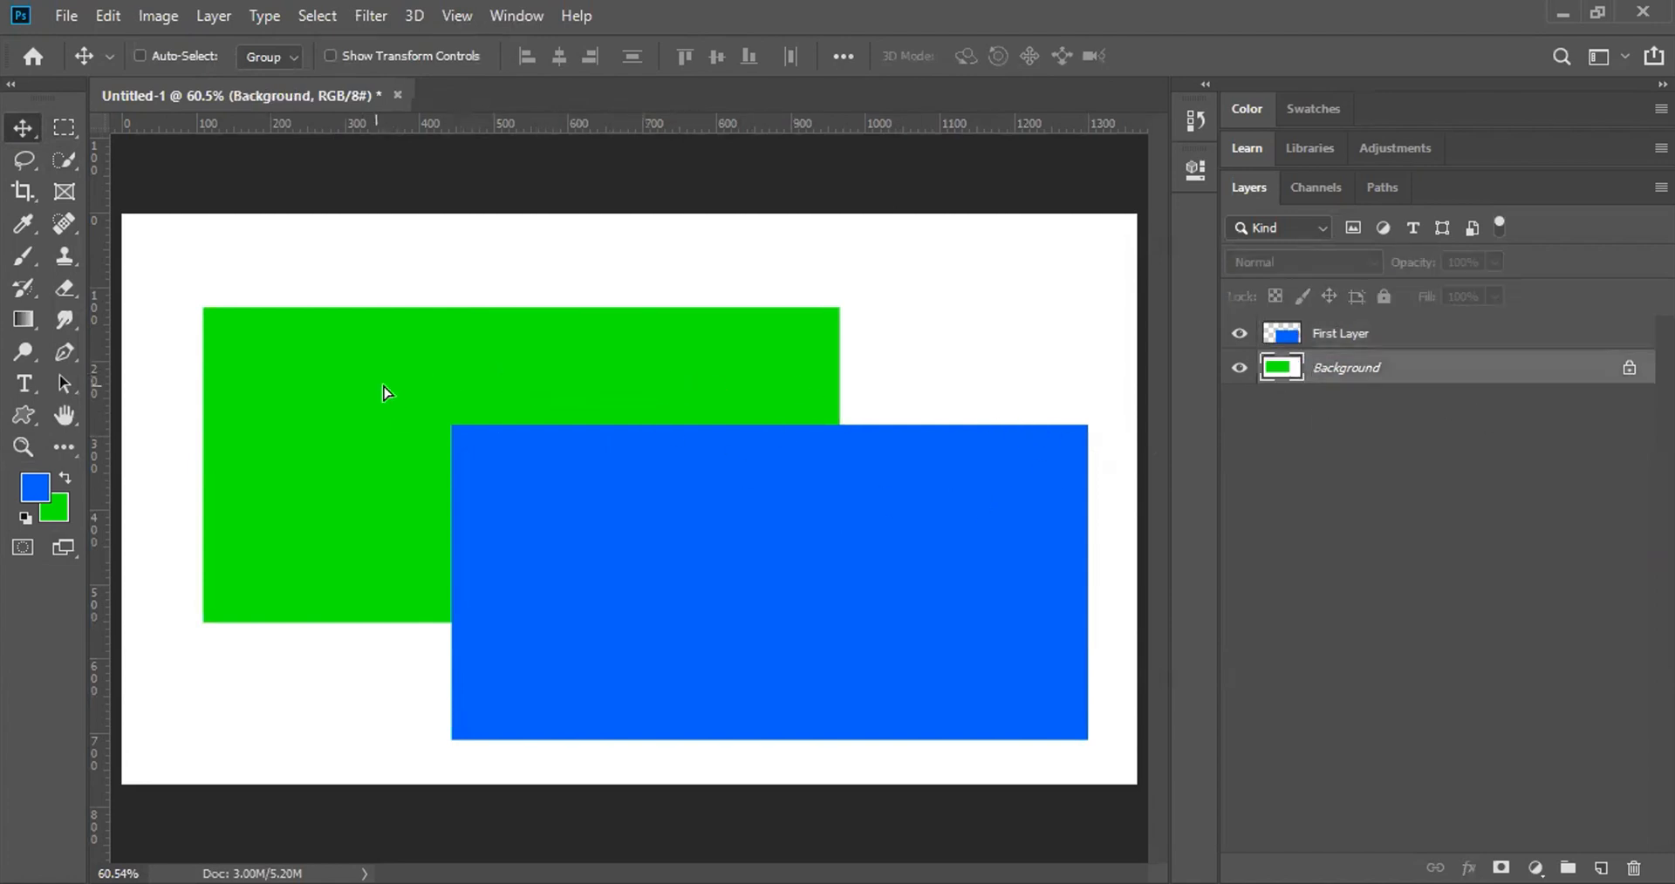
left_click(586, 344)
left_click(839, 356)
Step: Convert the Background into an ordinary layer named Layer 0 and reselect First Layer
double_click(1431, 373)
left_click(1600, 467)
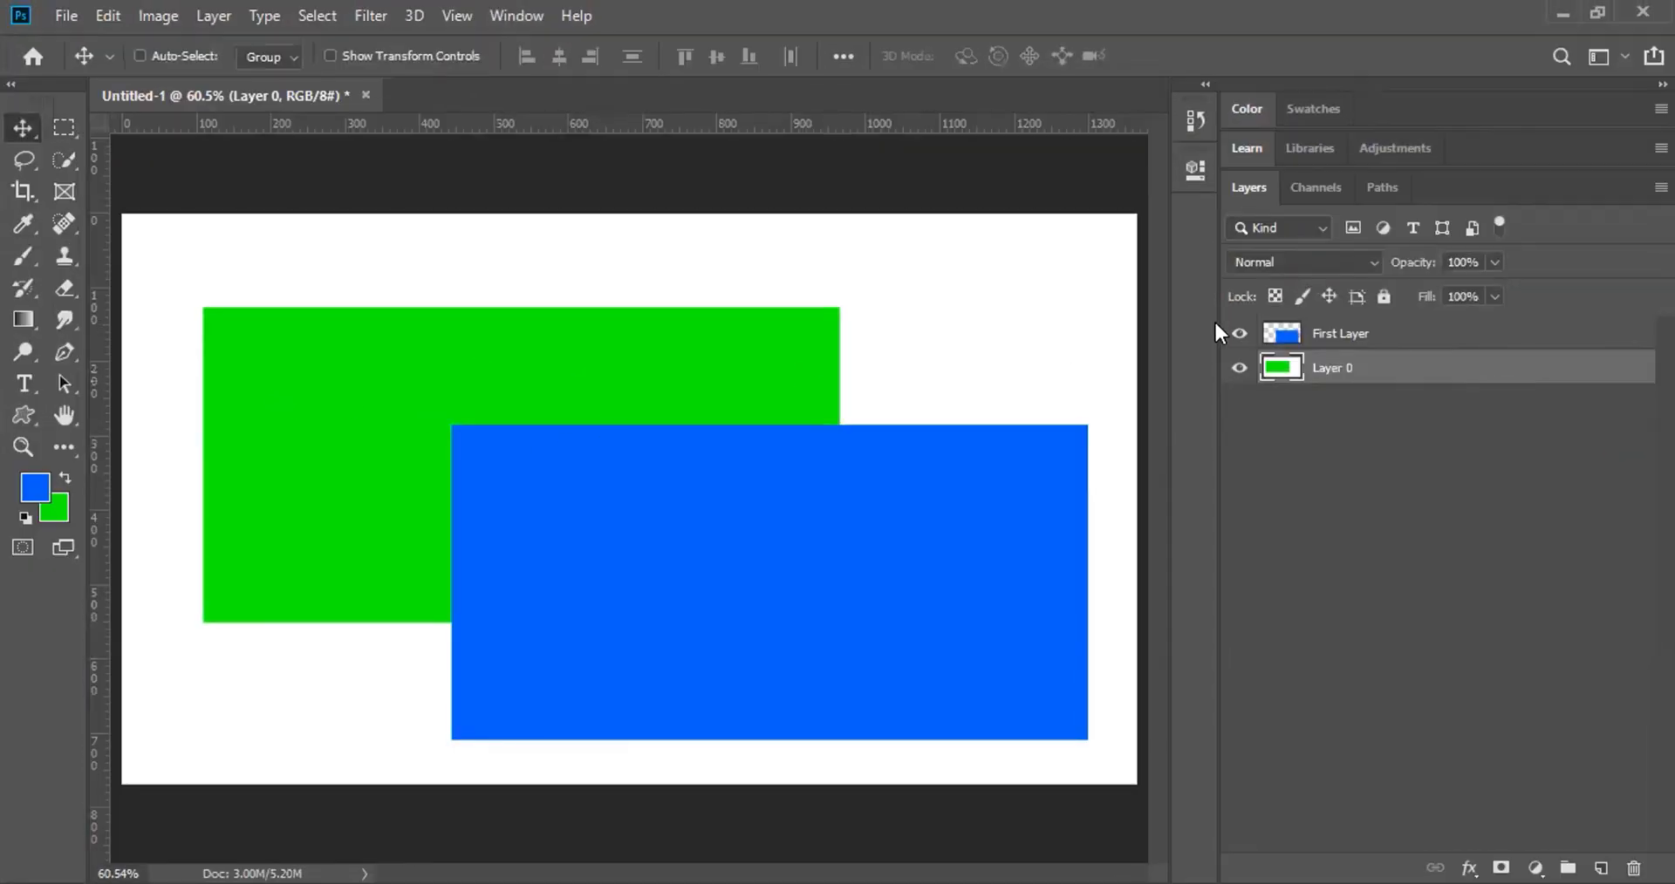
left_click(1352, 331)
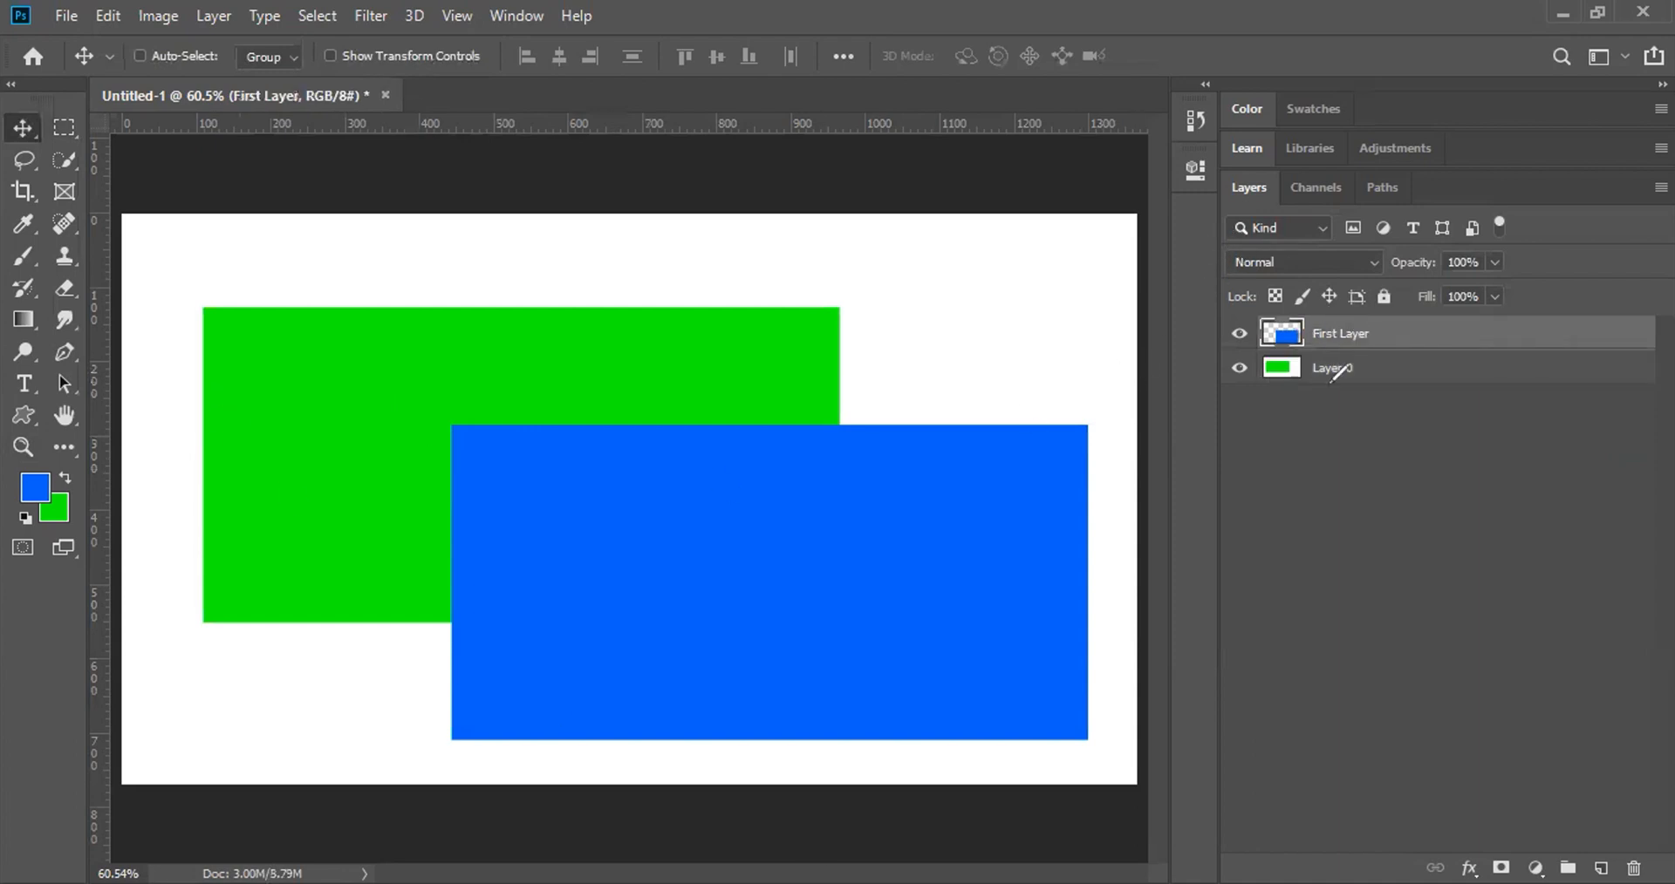
Step: Lower First Layer's opacity to 27% so the green shows through the overlap
mouse_move(1227, 220)
left_mouse_down()
mouse_move(1336, 229)
mouse_move(1211, 233)
mouse_move(1231, 269)
mouse_move(1494, 268)
mouse_move(1408, 245)
mouse_move(1221, 254)
left_mouse_up()
left_click(1496, 262)
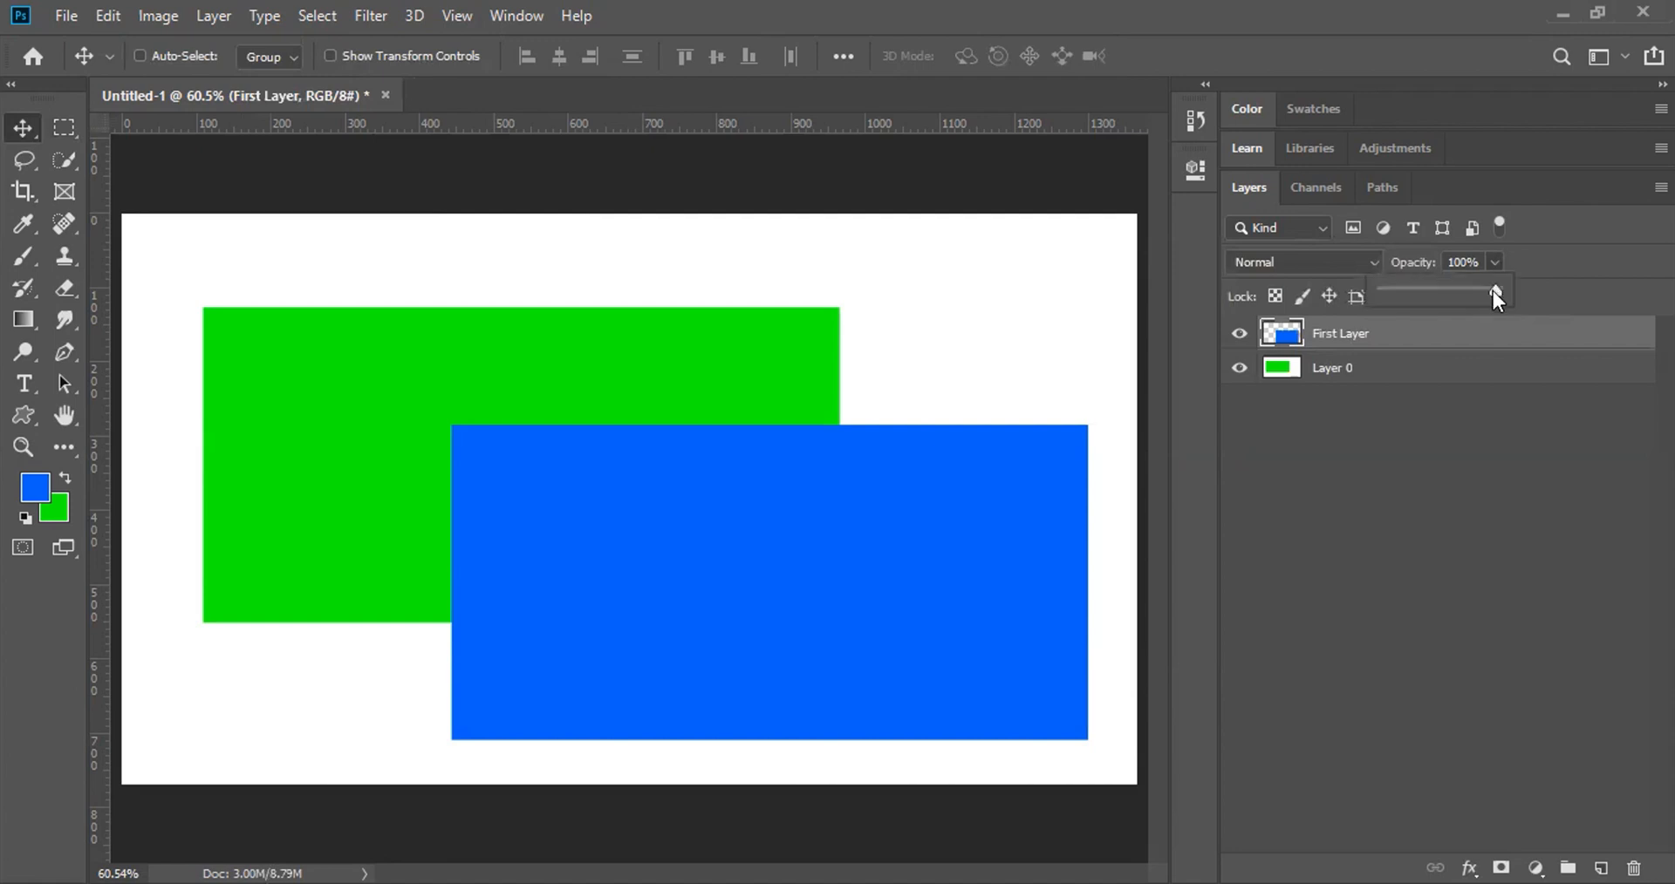
left_click_drag(1495, 290, 1413, 288)
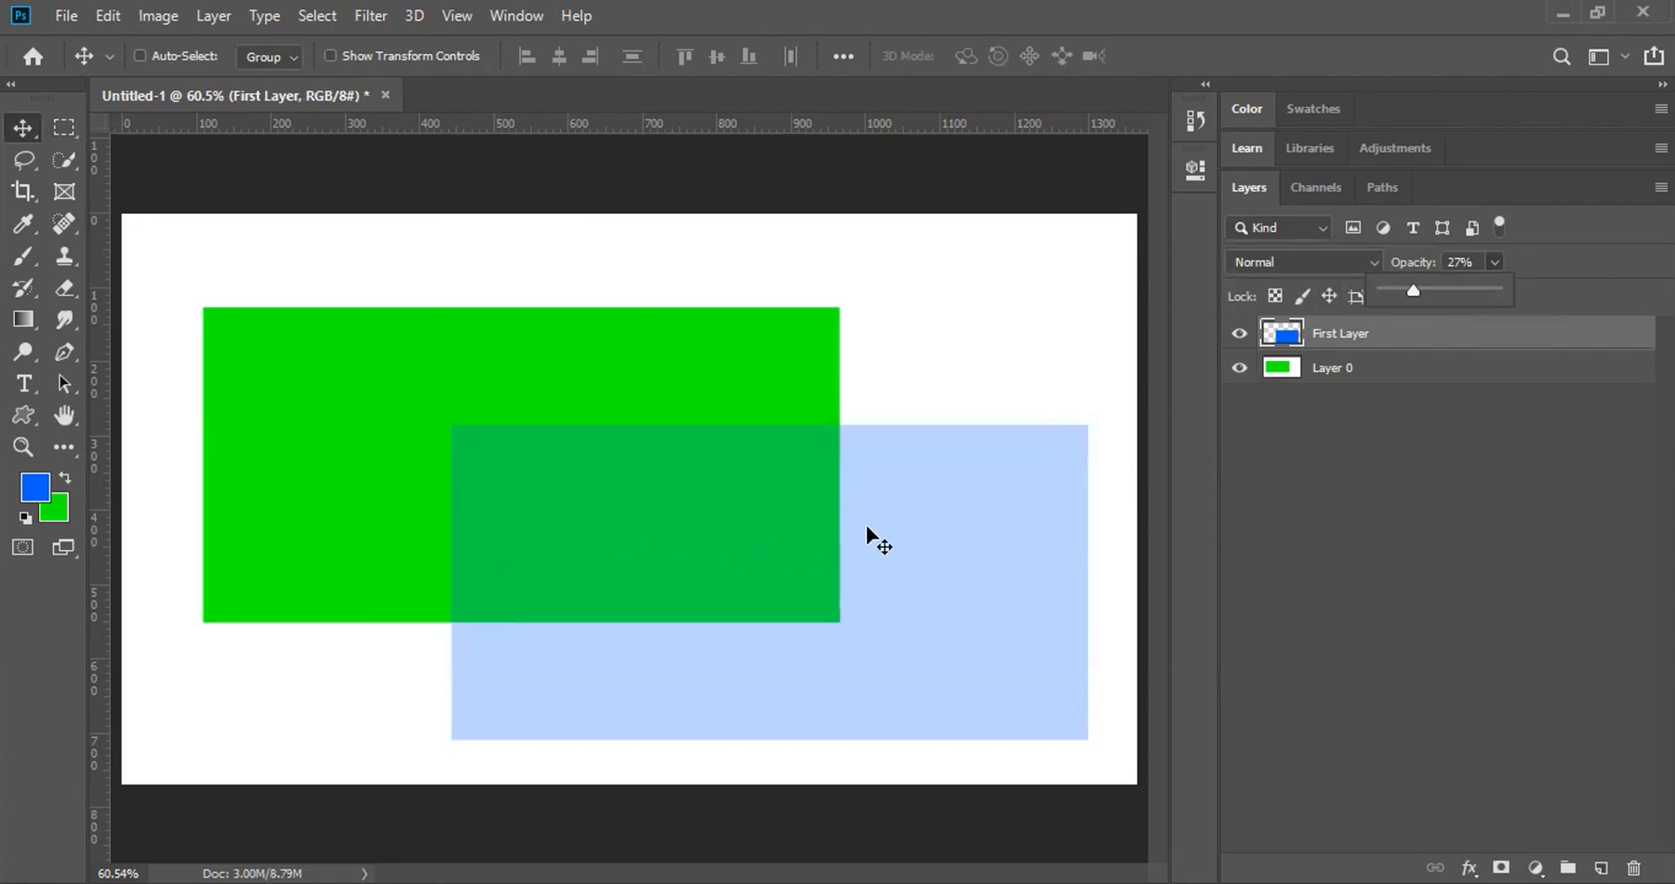
left_click(1531, 258)
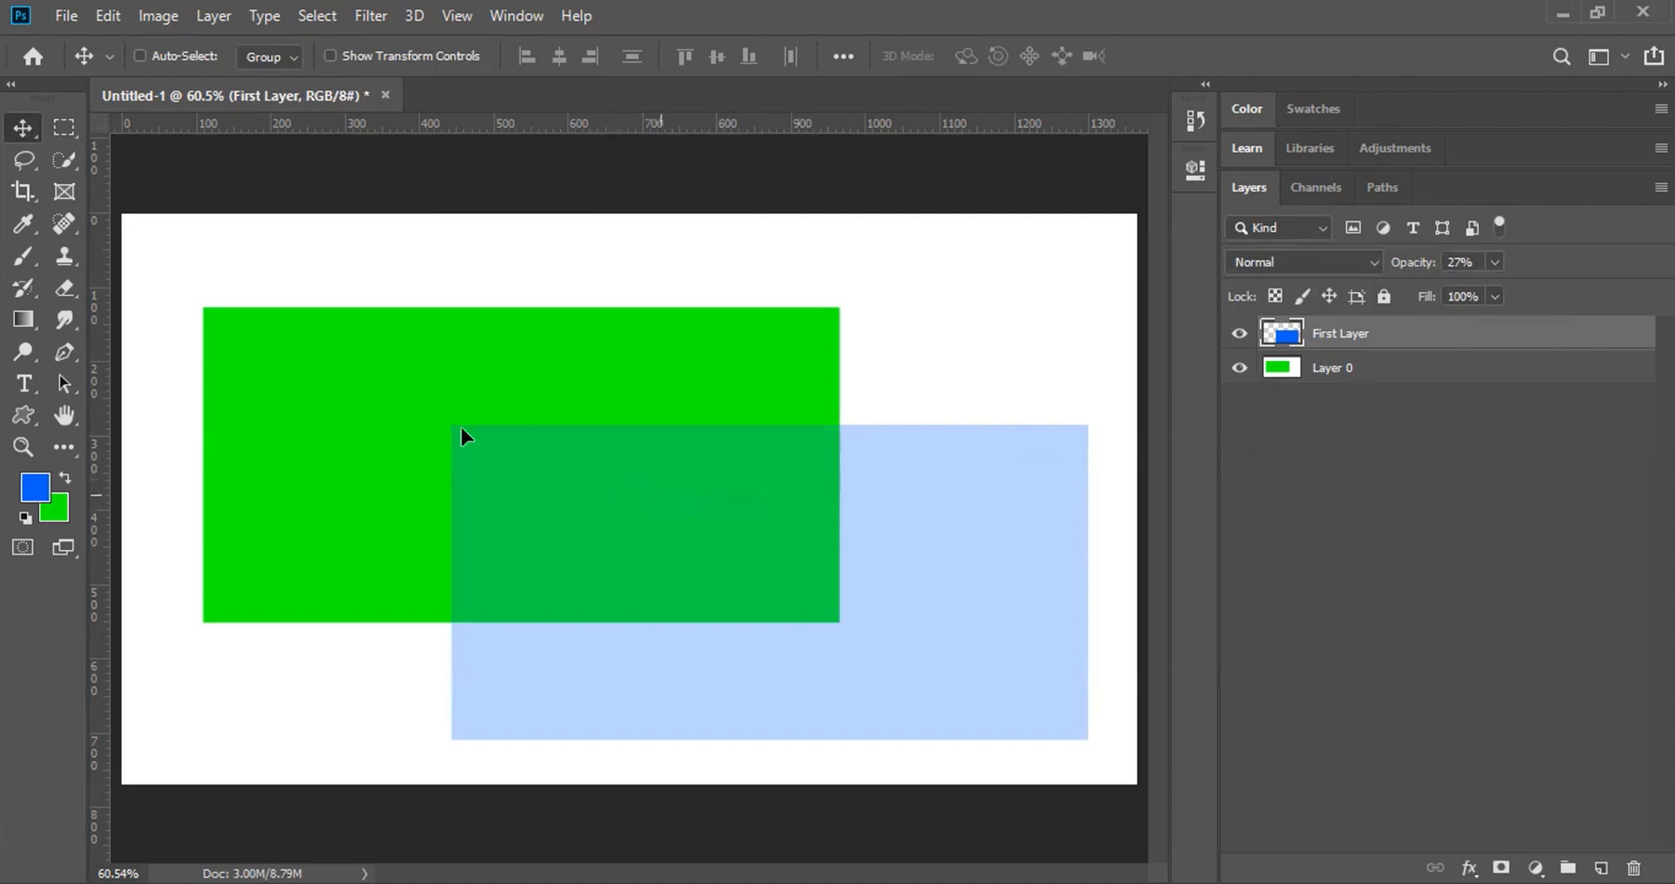
Step: Move the translucent blue rectangle up and left over the green Layer 0 rectangle
left_click_drag(461, 428, 264, 361)
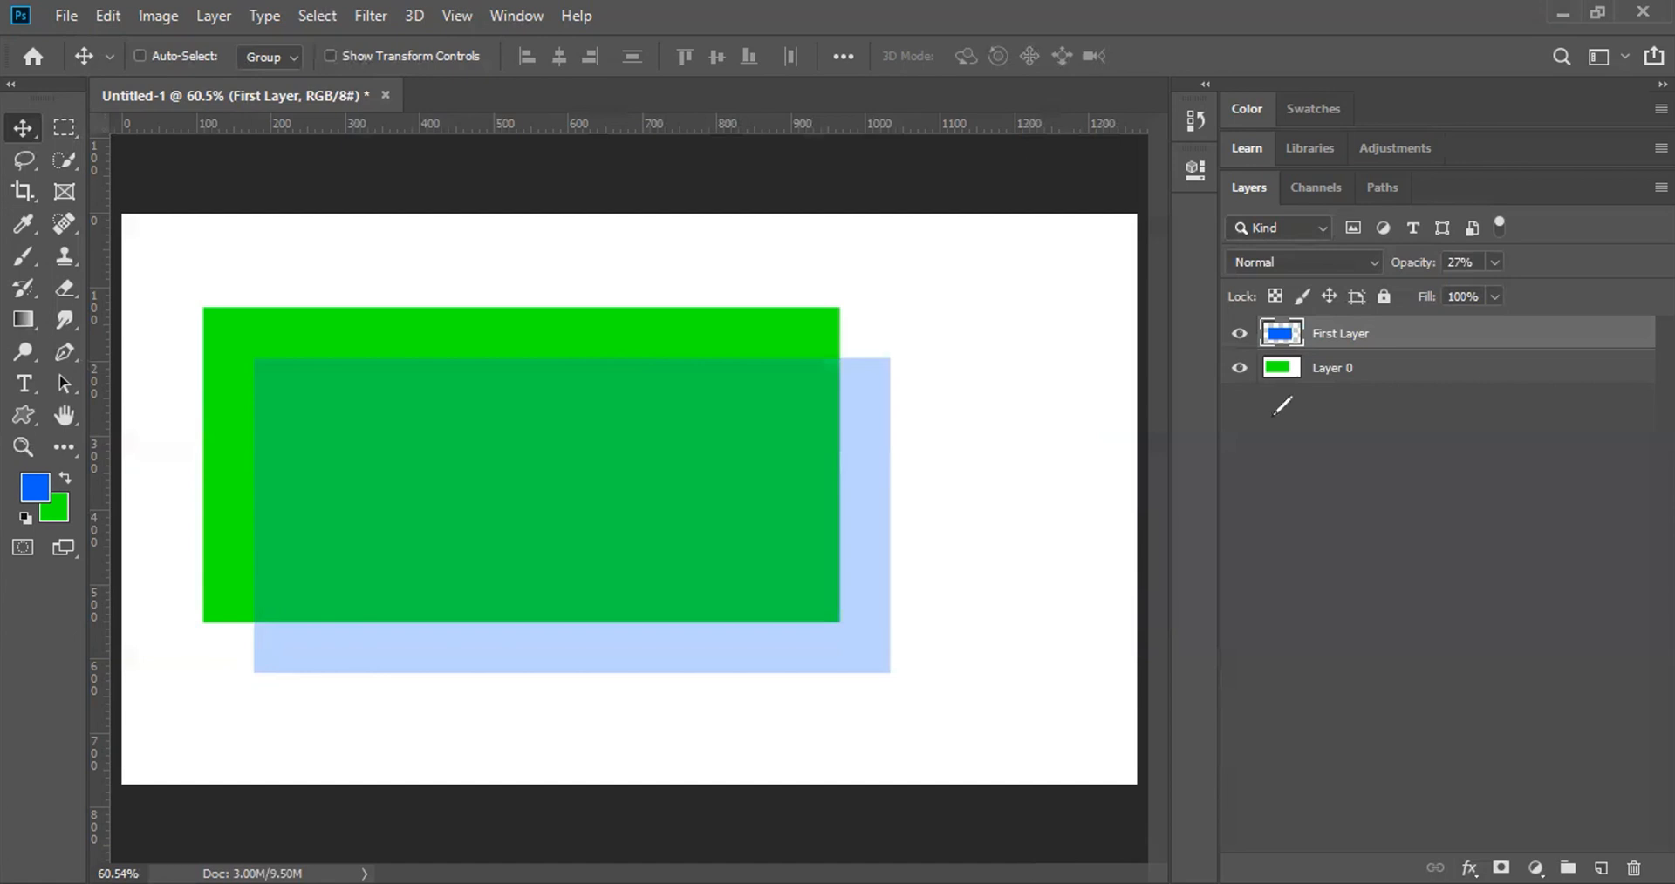
mouse_move(1223, 255)
left_mouse_down()
mouse_move(1386, 272)
mouse_move(1390, 253)
mouse_move(1258, 231)
left_mouse_up()
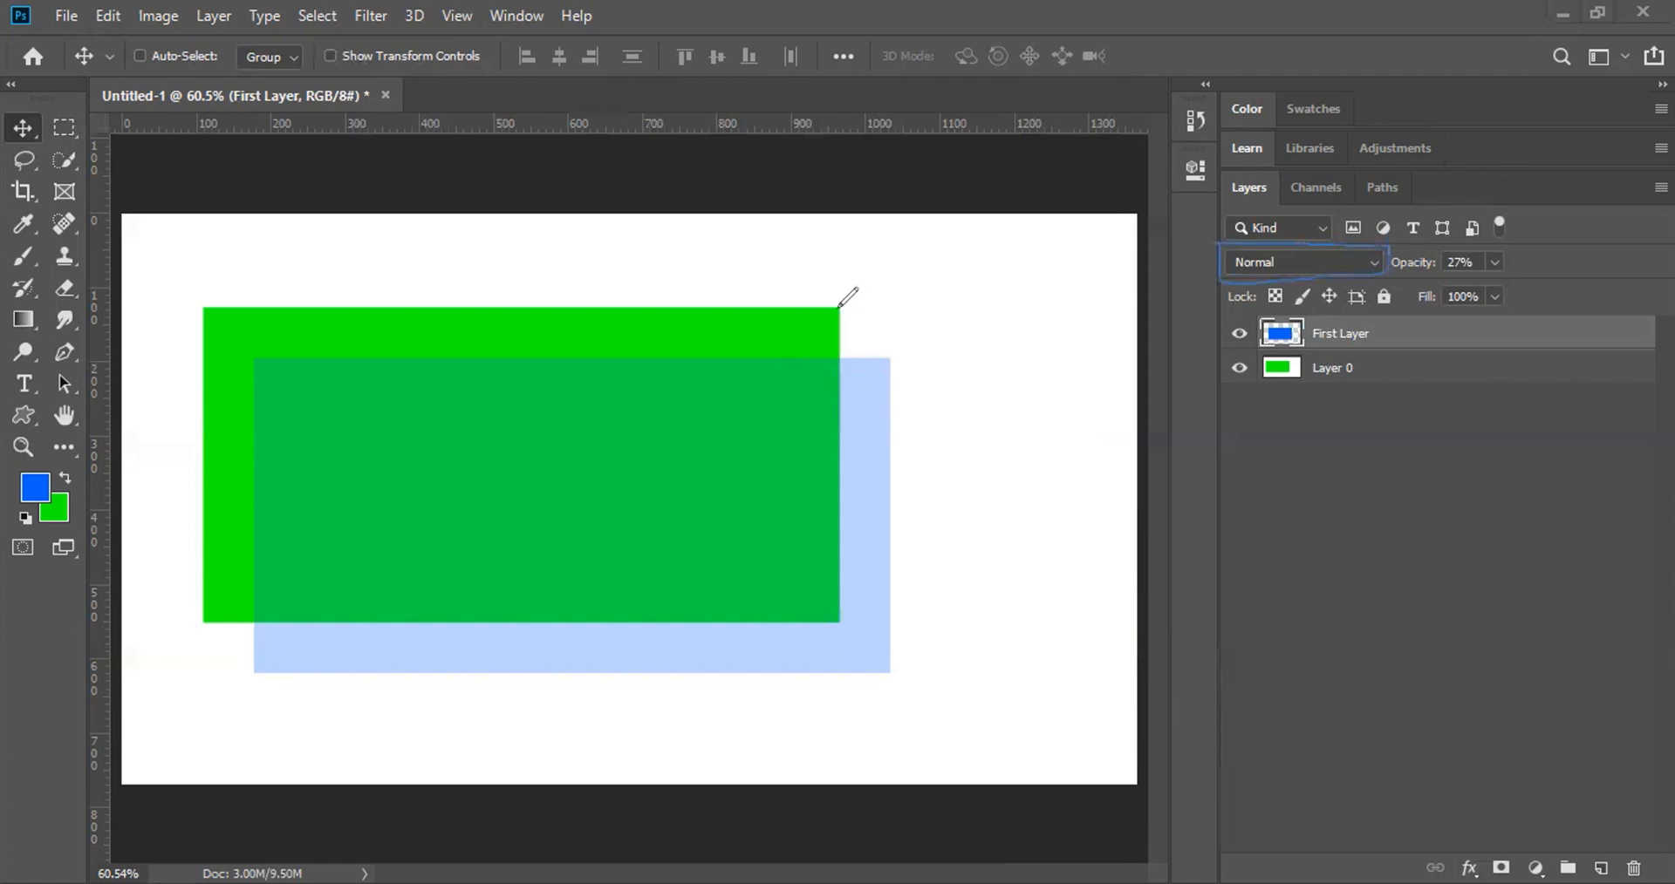
mouse_move(793, 303)
left_mouse_down()
mouse_move(836, 257)
mouse_move(927, 265)
mouse_move(947, 316)
mouse_move(908, 414)
left_mouse_up()
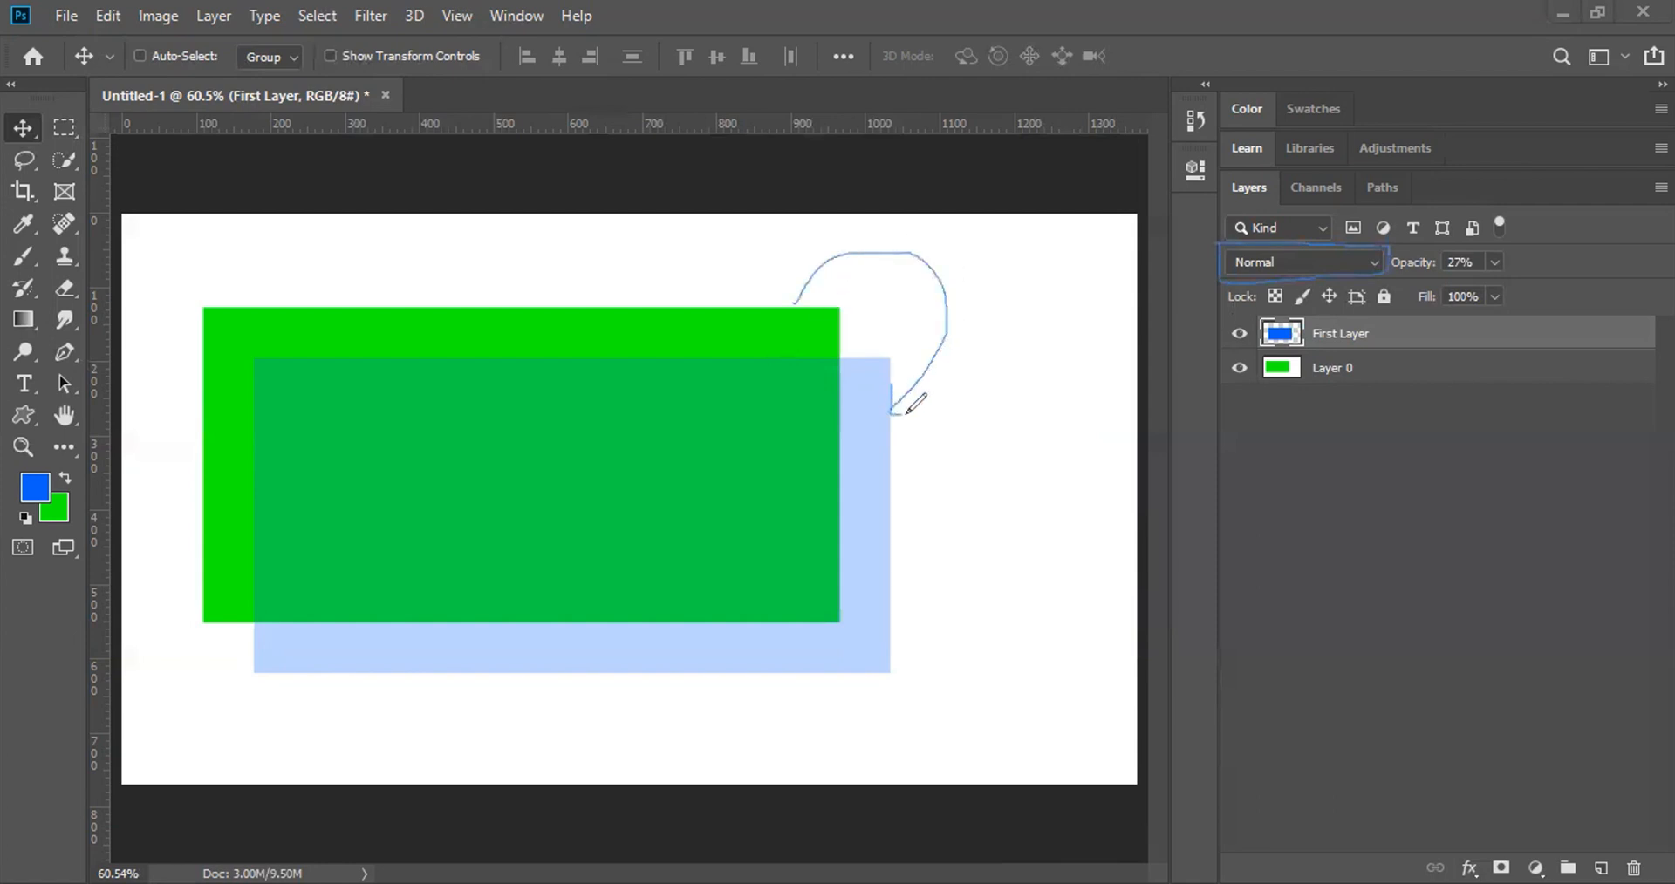
left_click_drag(785, 277, 840, 297)
key("Escape")
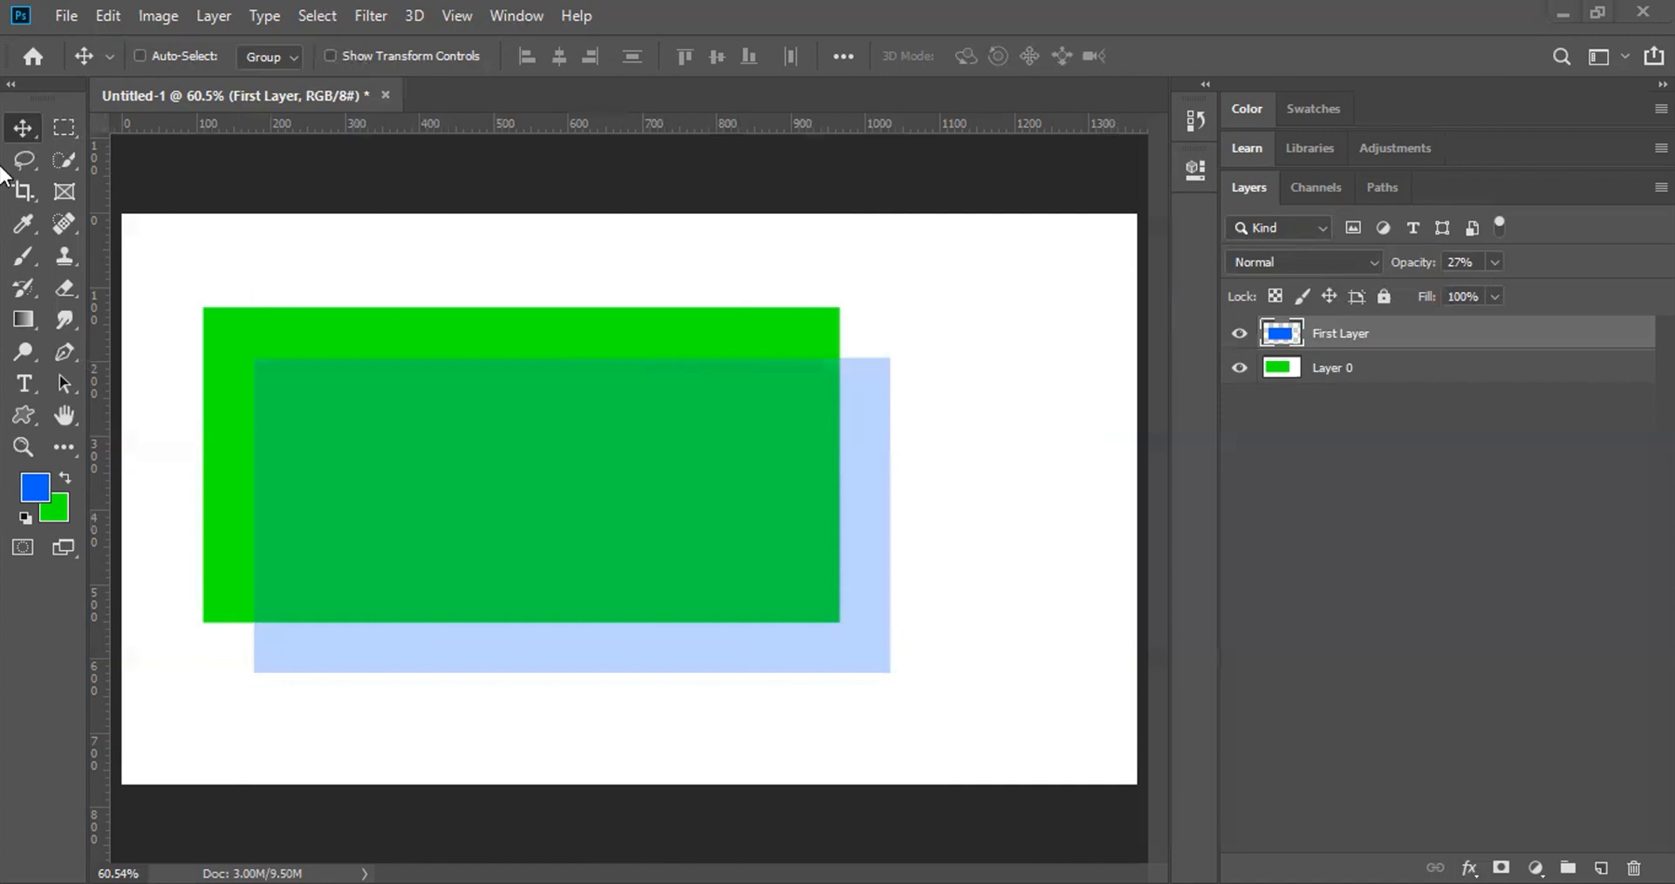
left_click(1344, 263)
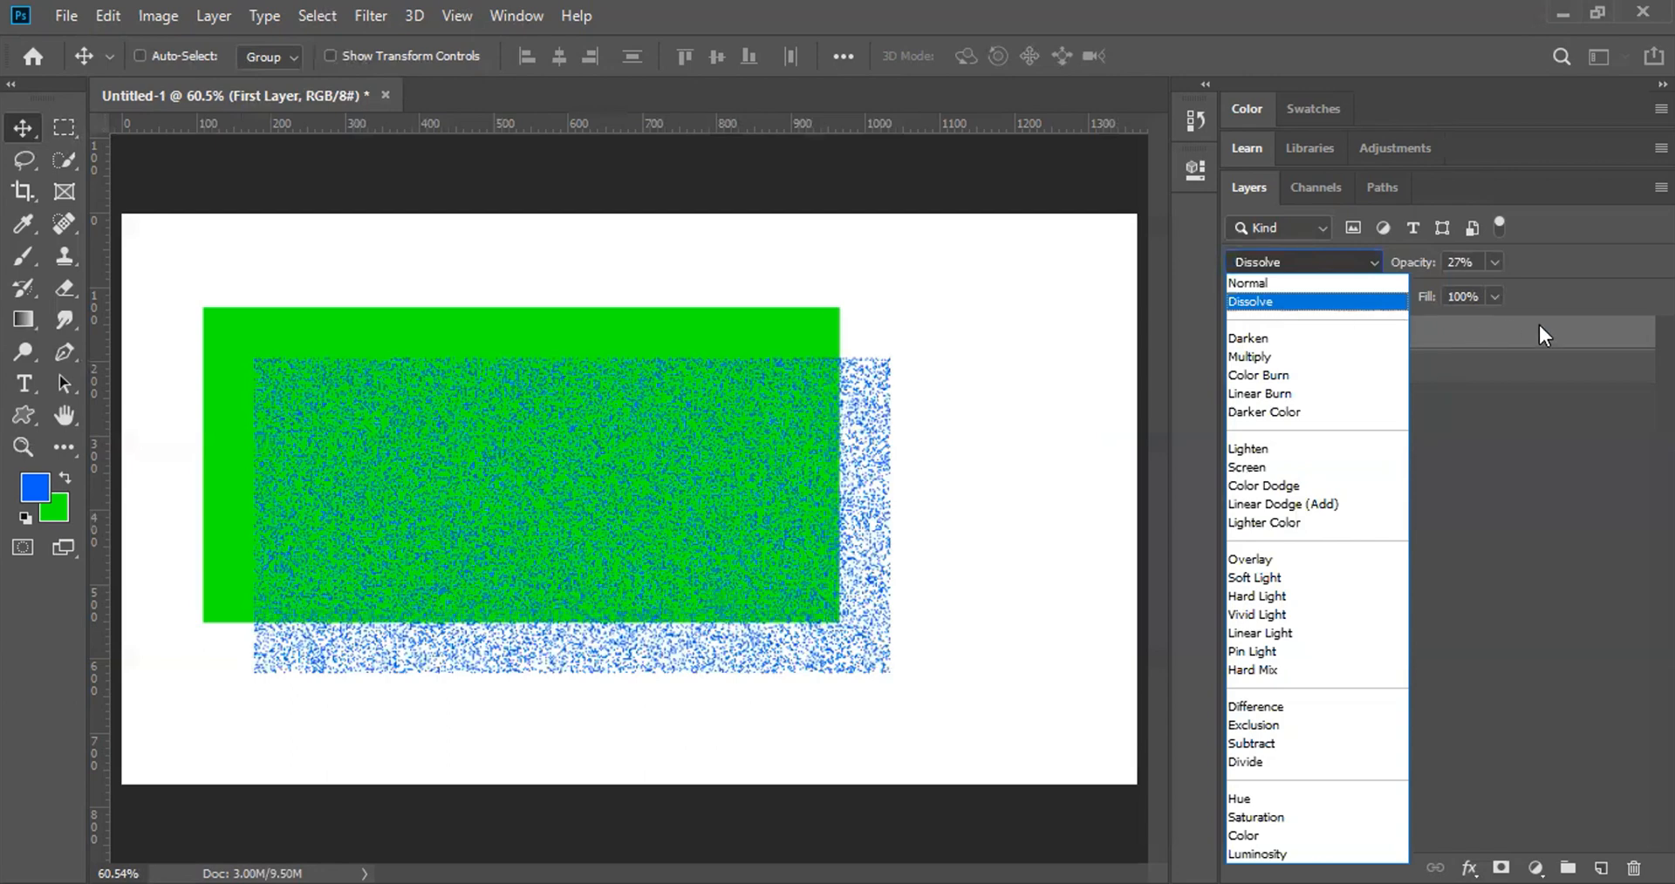
key("Down")
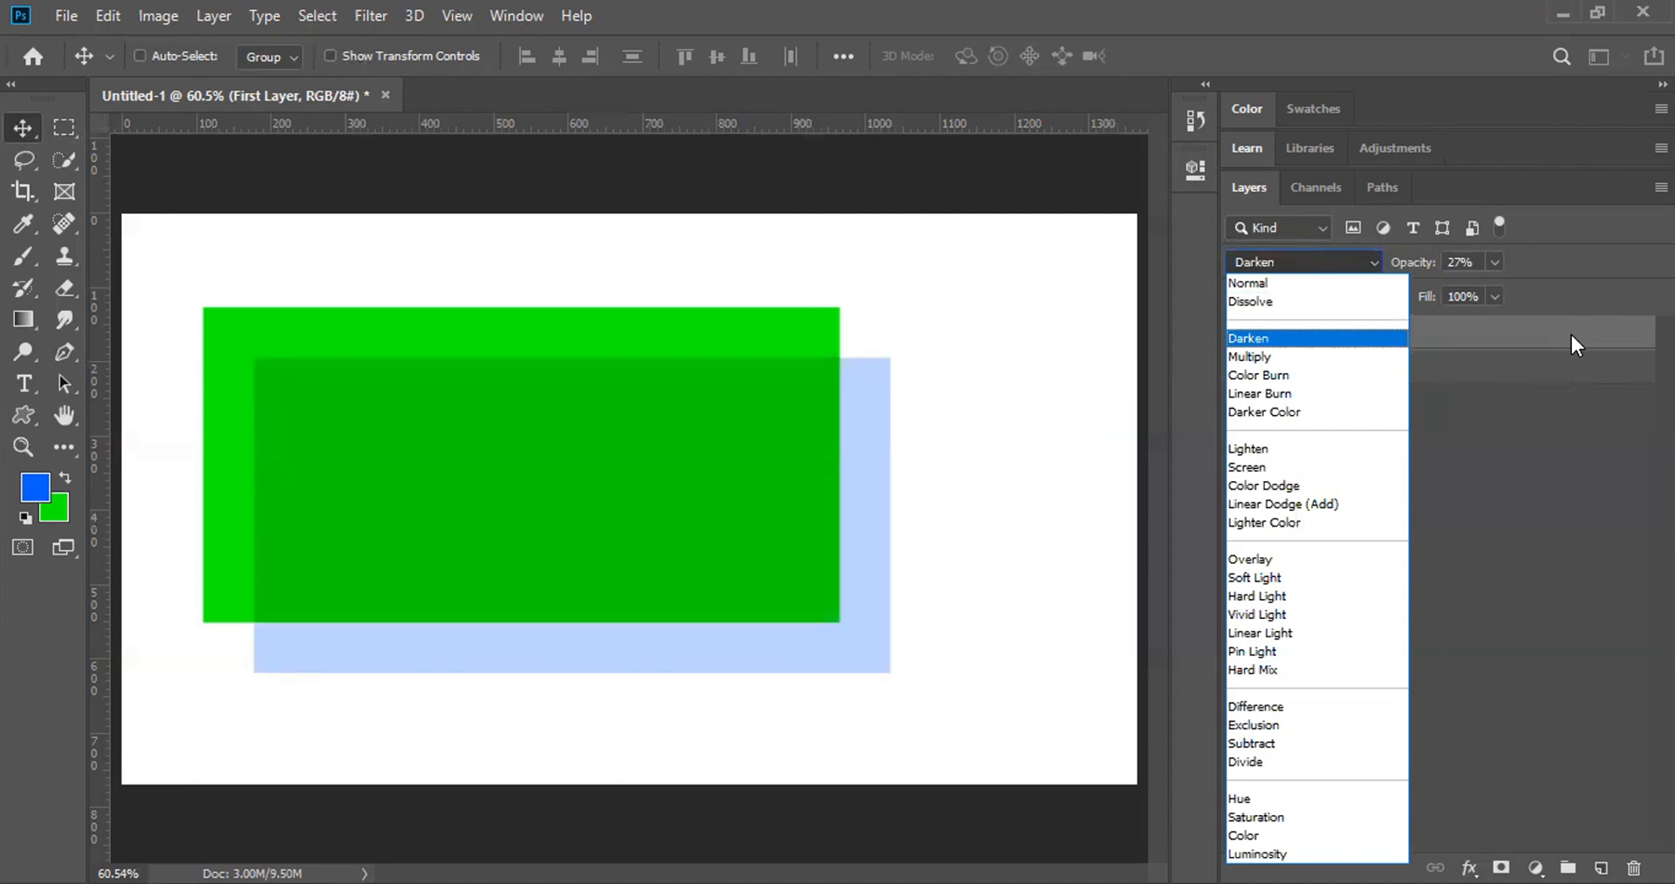
key("Up")
key("Down")
key("Down")
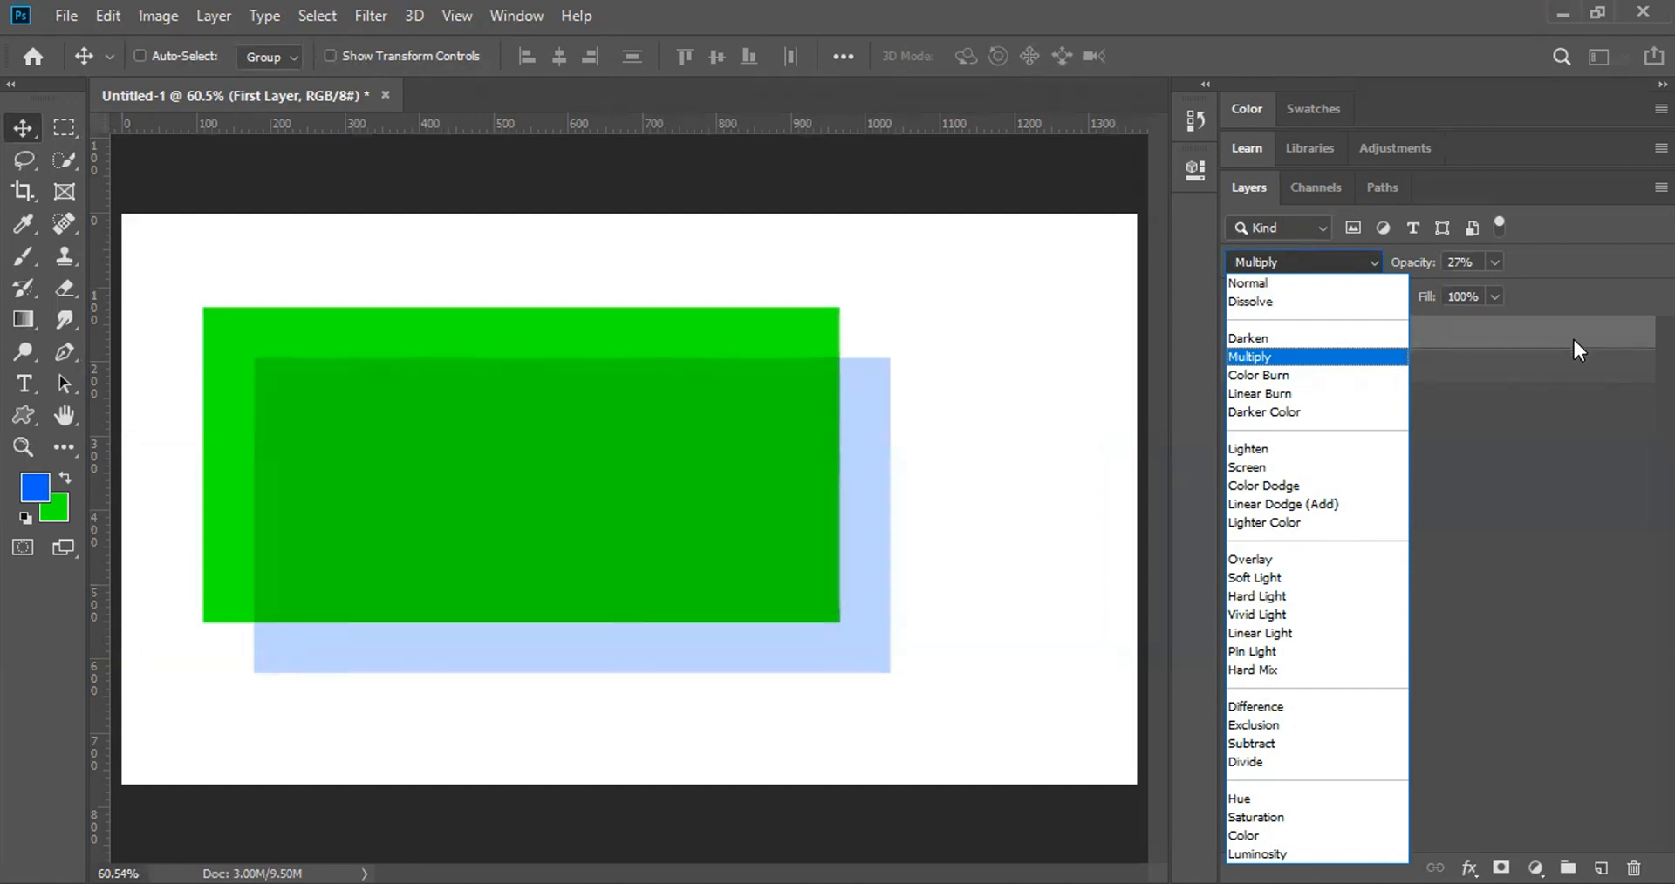
key("Down")
key("Down")
key("Down")
key("Down")
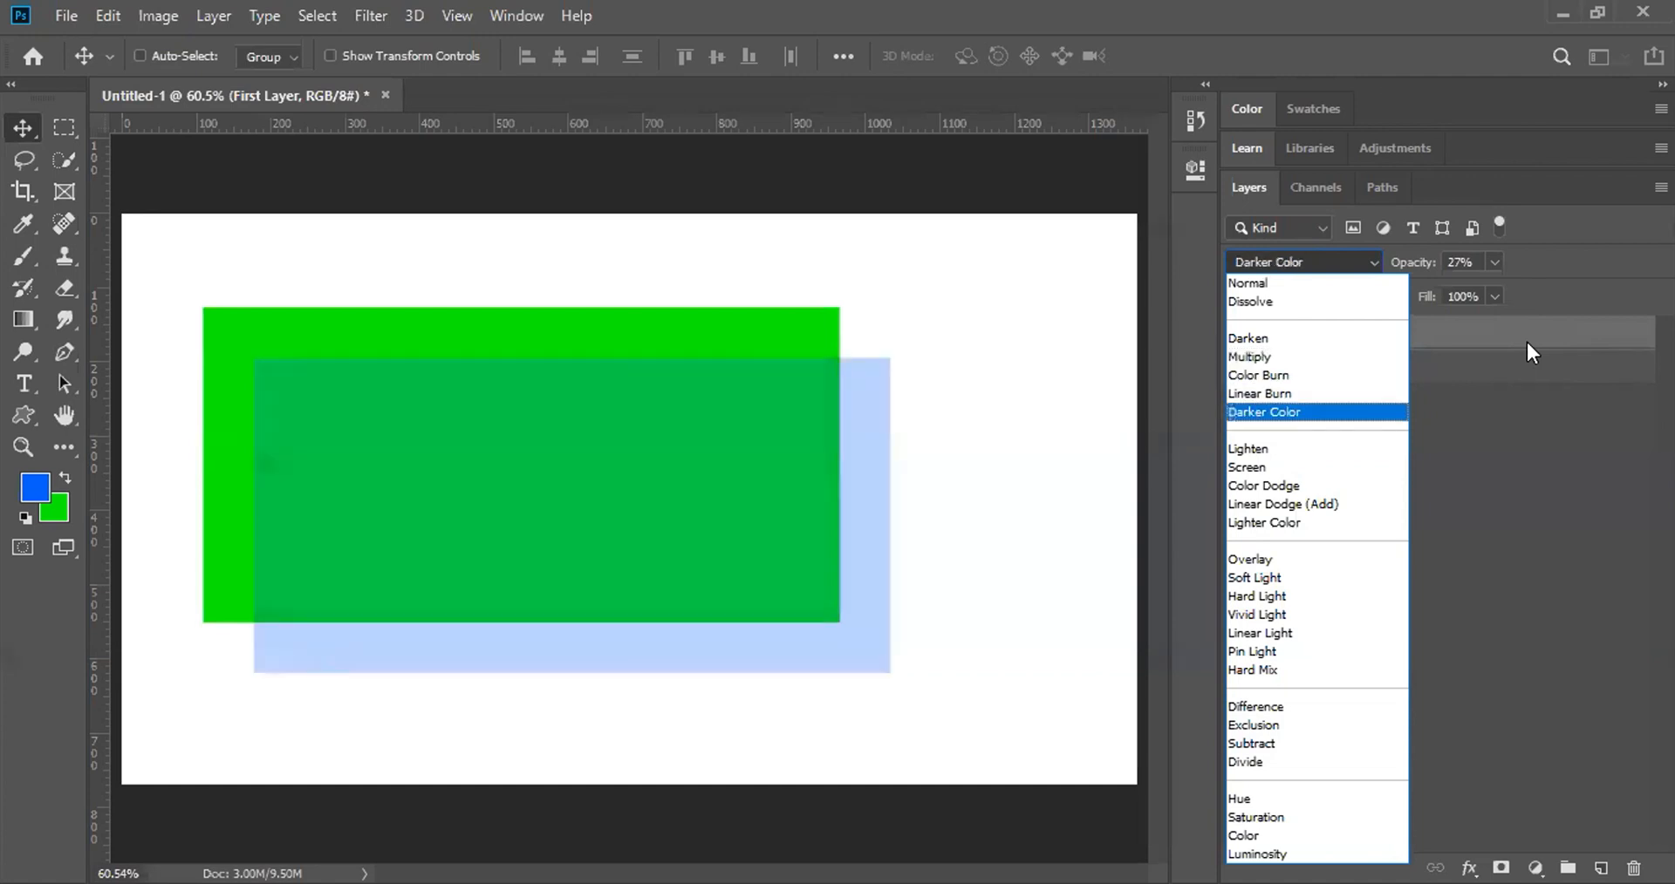
key("Down")
key("Down")
key("Down")
key("Down")
key("Down")
key("Down")
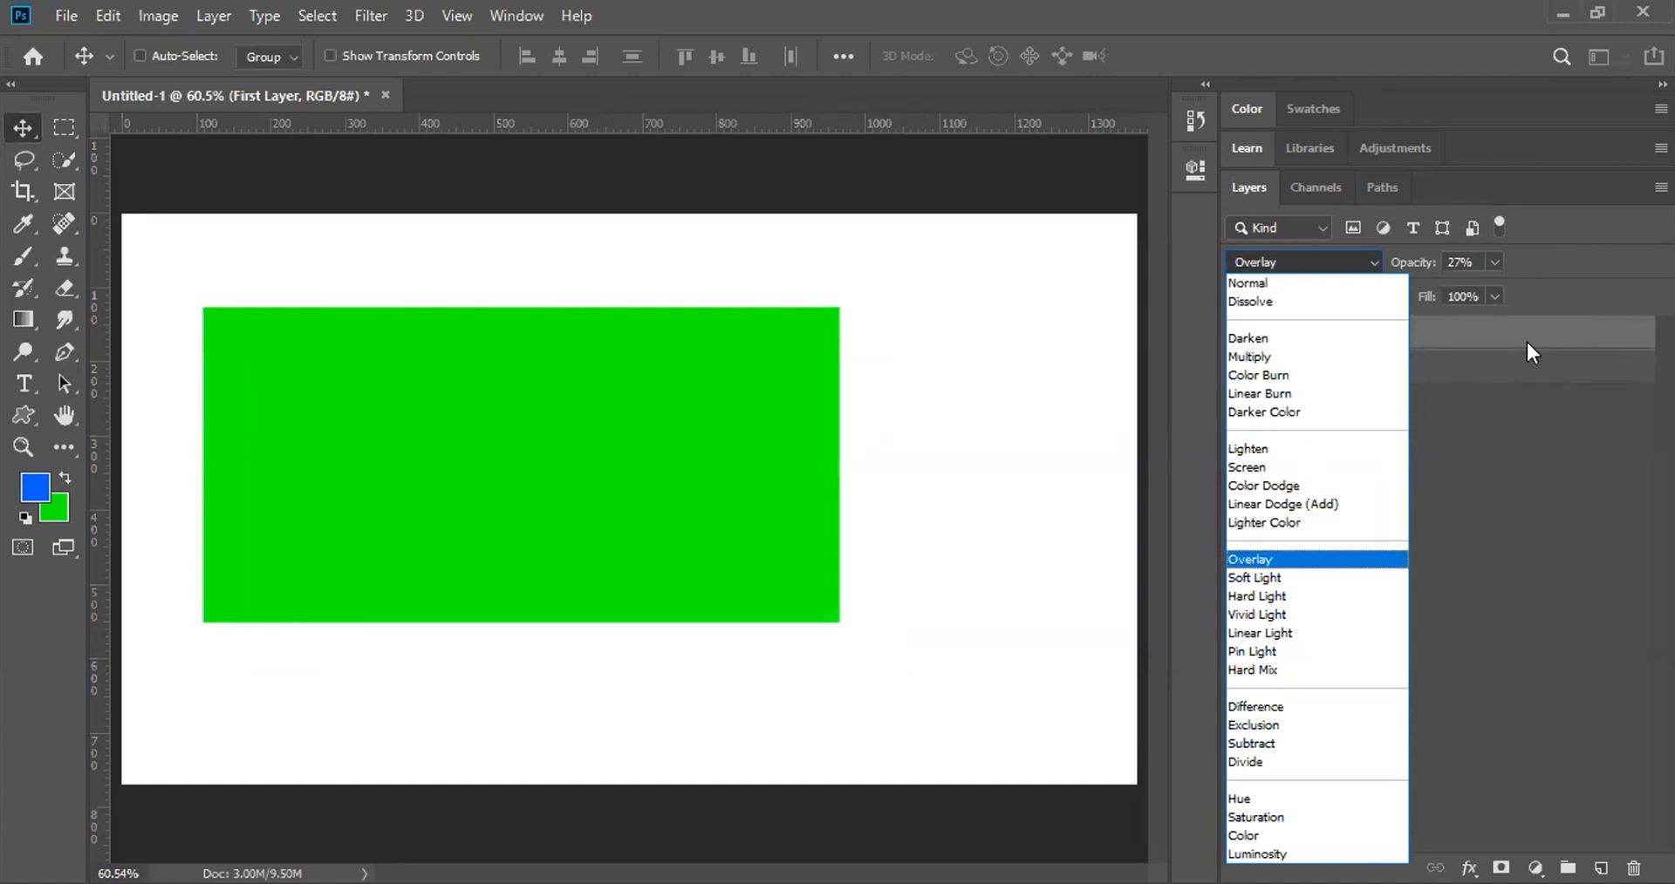
key("Down")
key("Down")
key("Down")
key("Down")
key("Down")
key("Down")
key("Down")
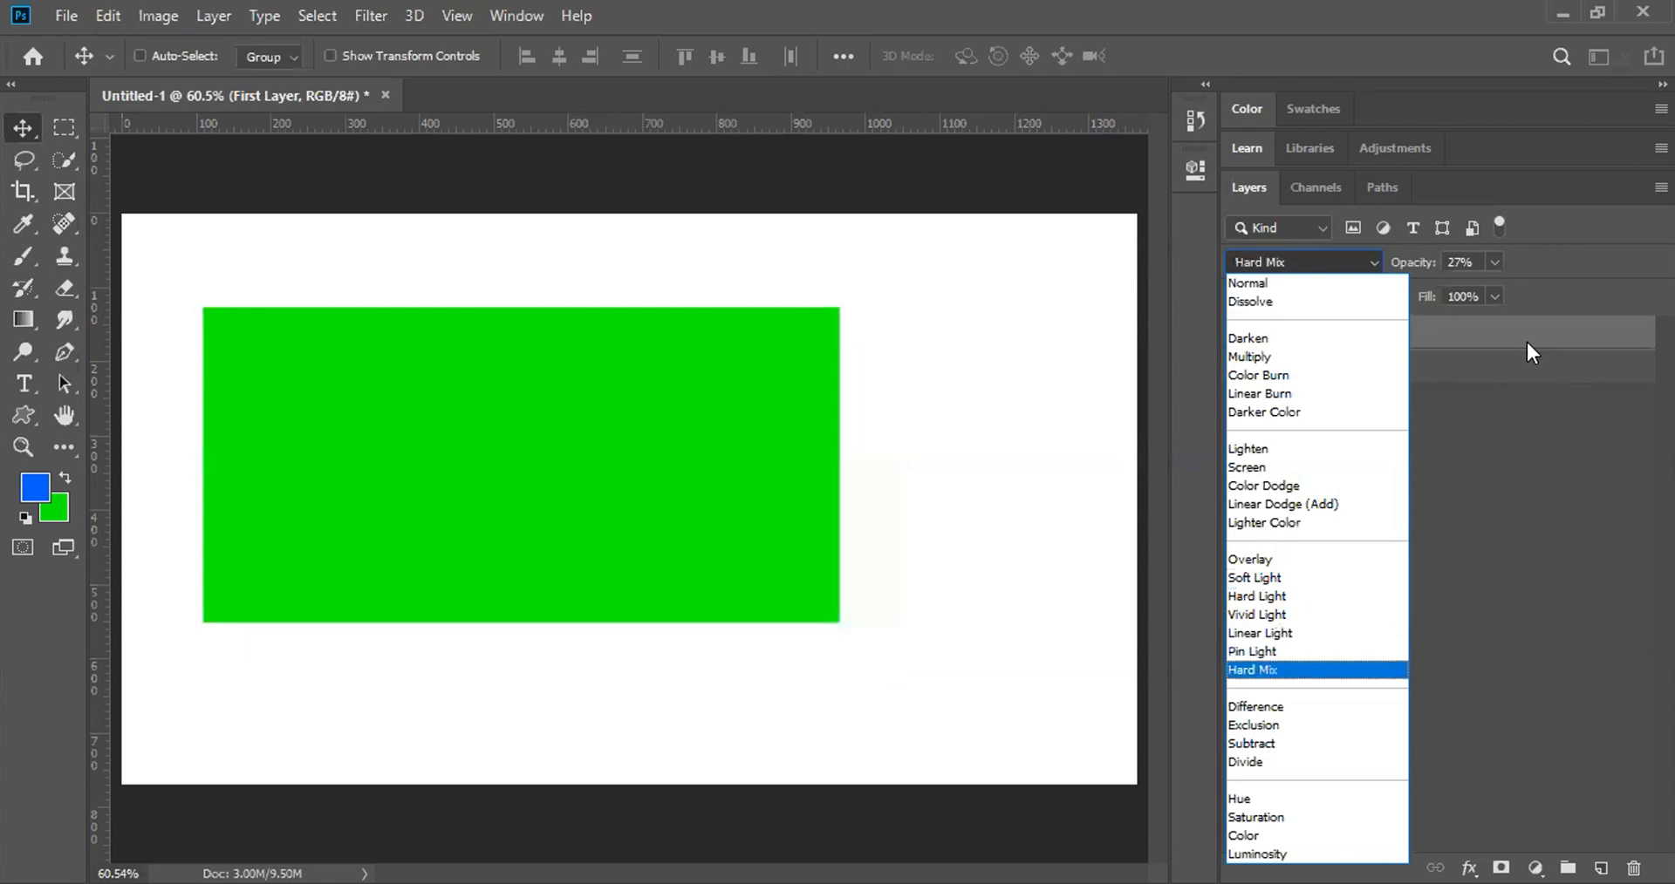
key("Down")
key("Down")
key("Down")
key("Down")
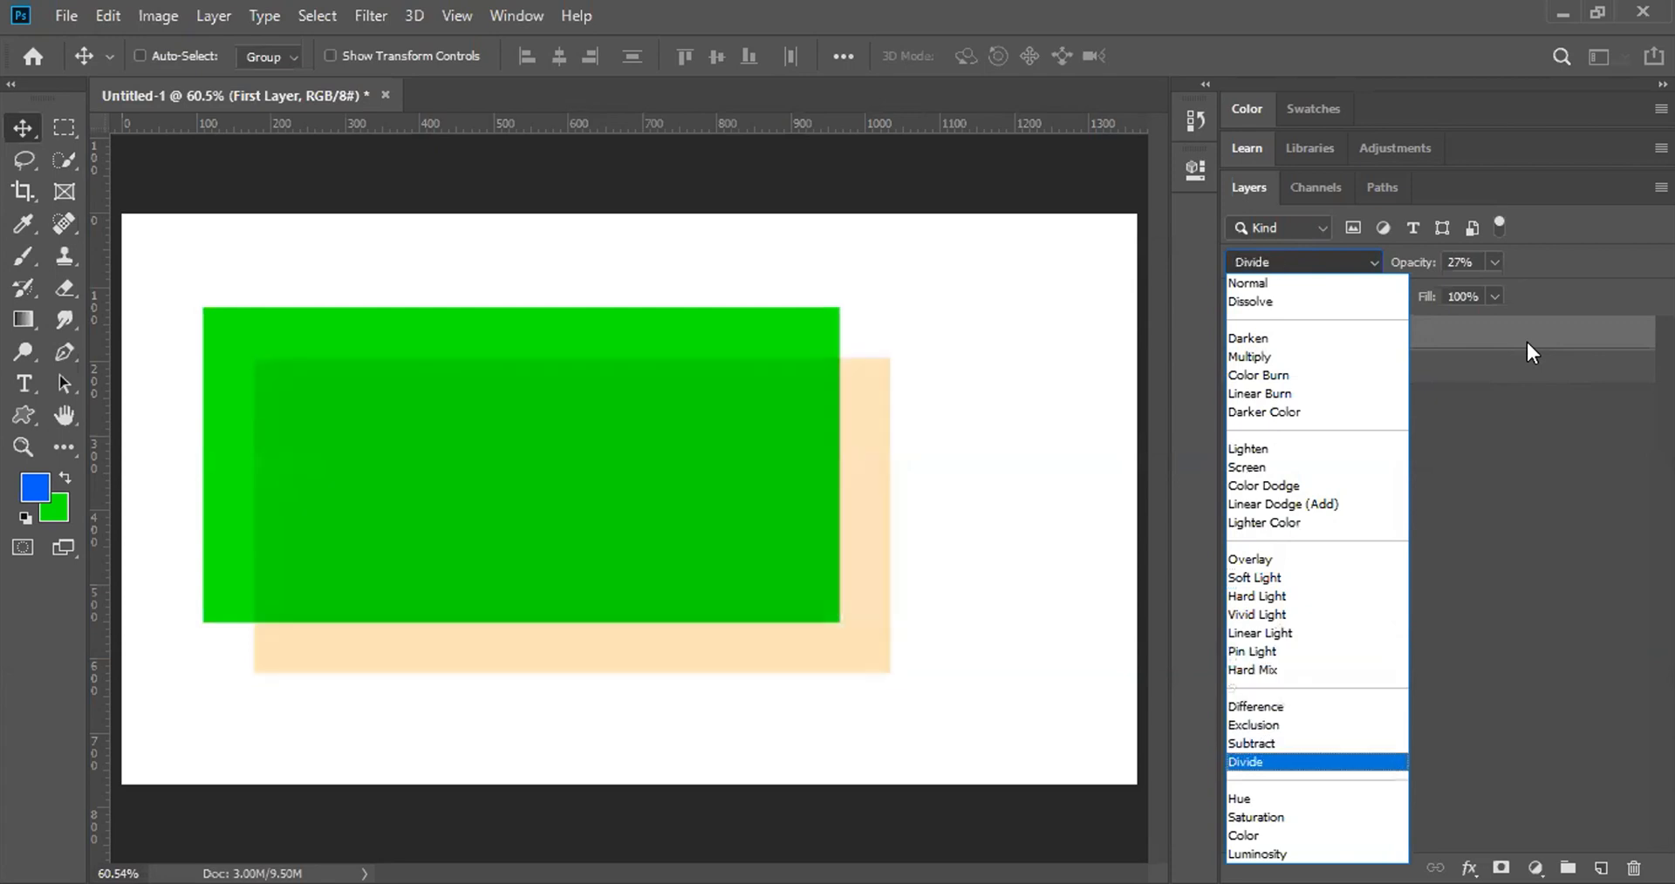
key("Down")
key("Down")
key("Up")
key("Up")
key("Up")
key("Up")
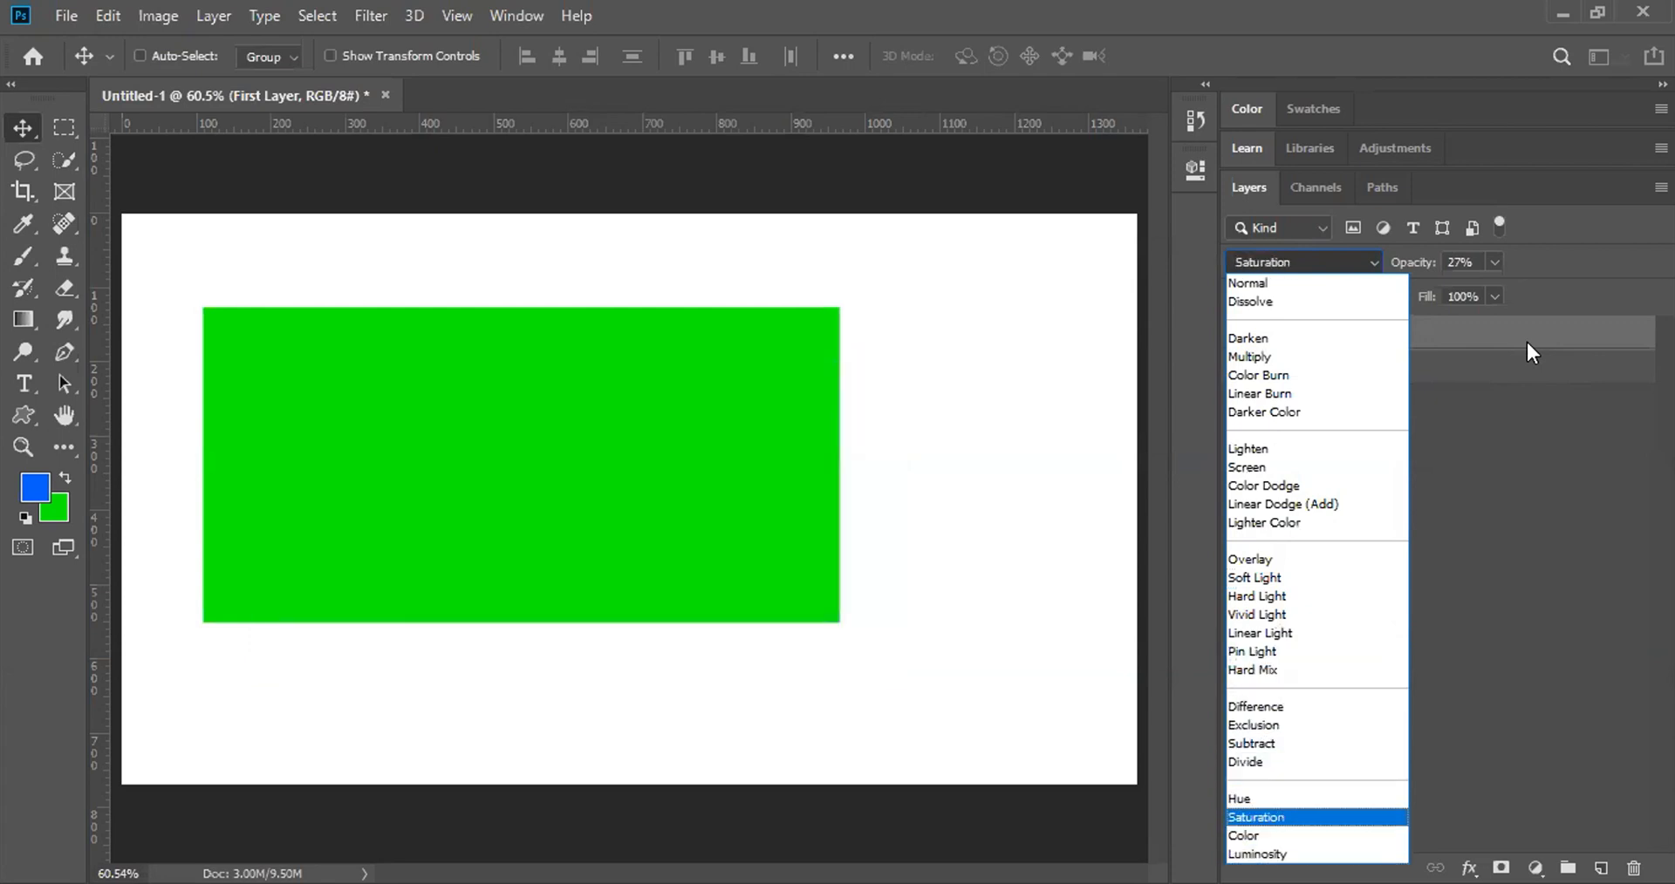
key("Up")
key("Up")
key("Up")
key("Up")
key("Up")
key("Up")
key("Up")
key("Up")
key("Up")
key("Up")
key("Up")
key("Up")
key("Up")
key("Up")
key("Up")
key("Up")
key("Up")
key("Up")
key("Up")
key("Up")
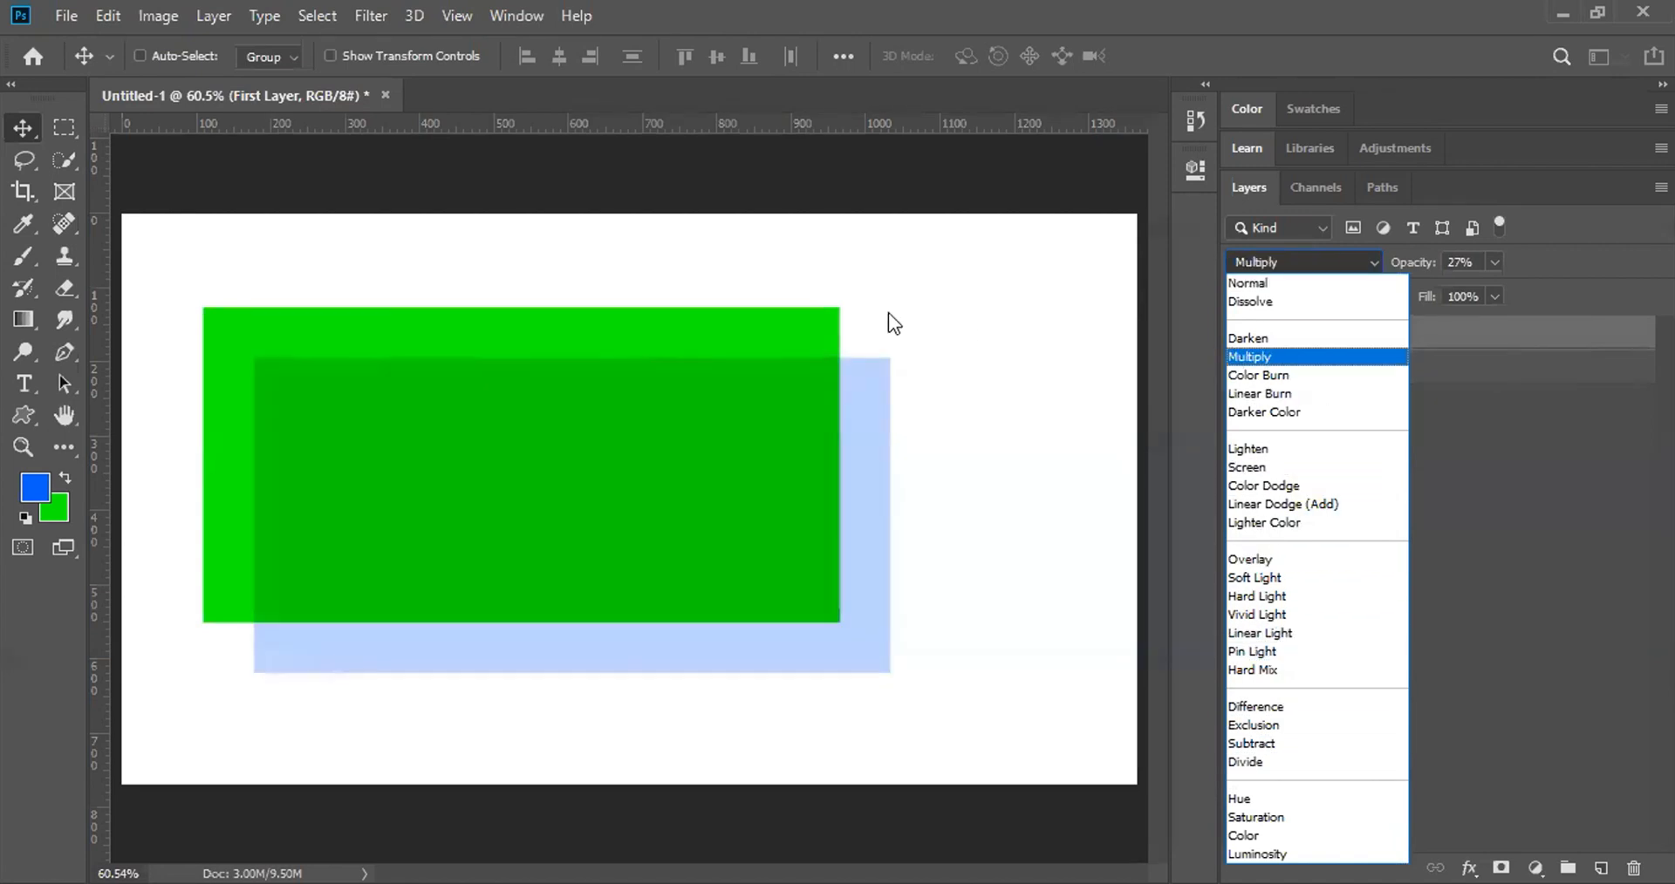
left_click(845, 347)
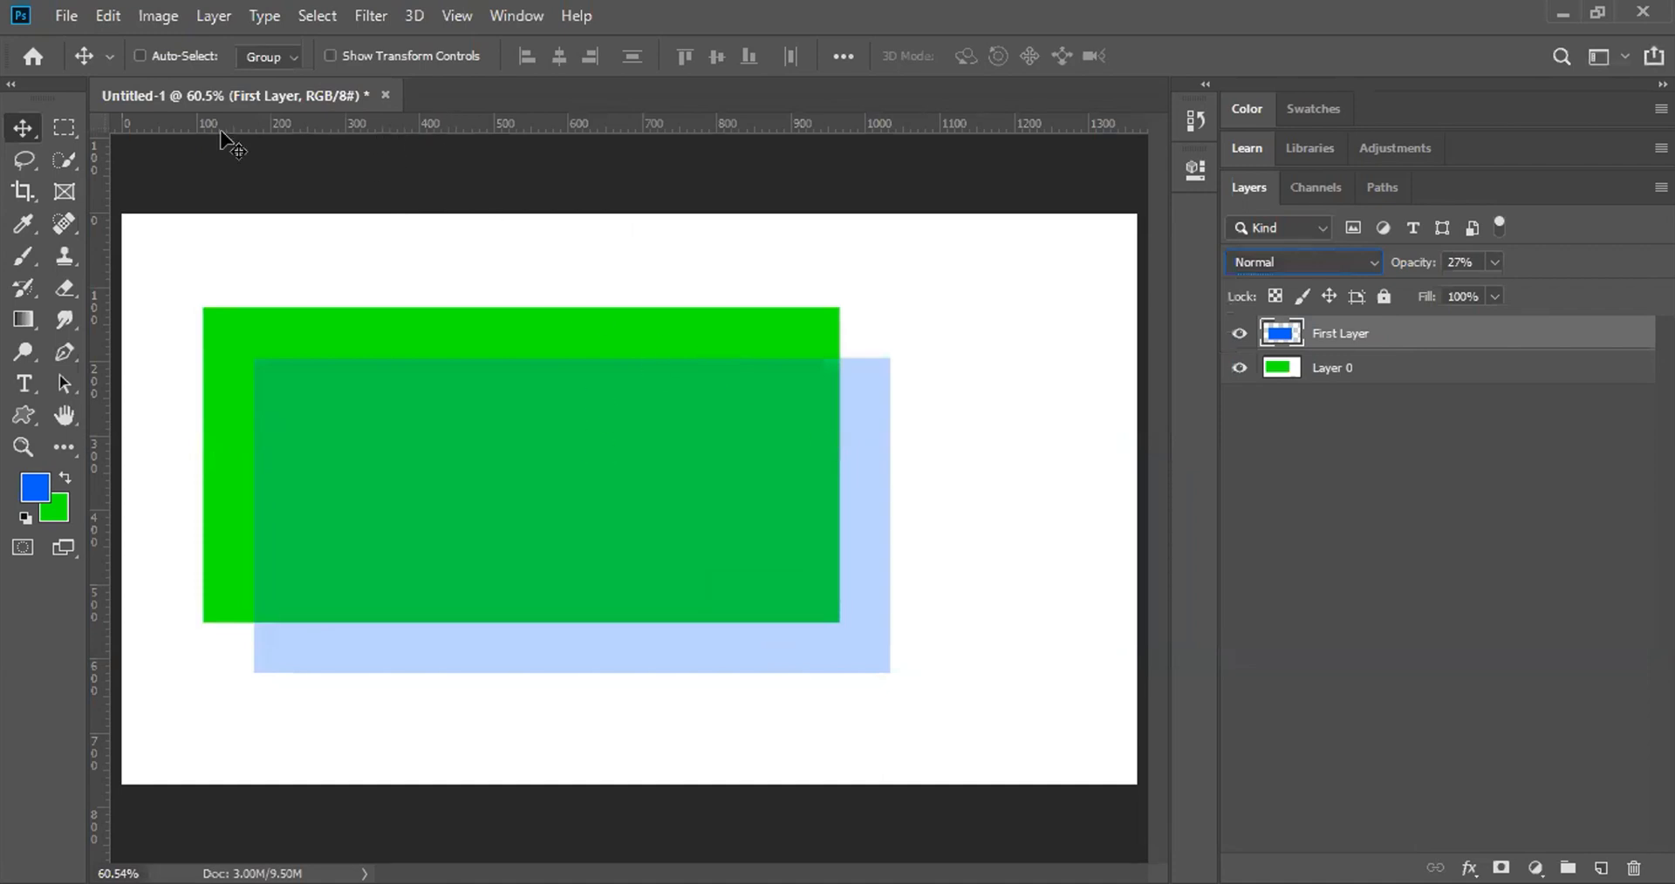
Step: Set First Layer's blend mode to Multiply
left_click(1319, 258)
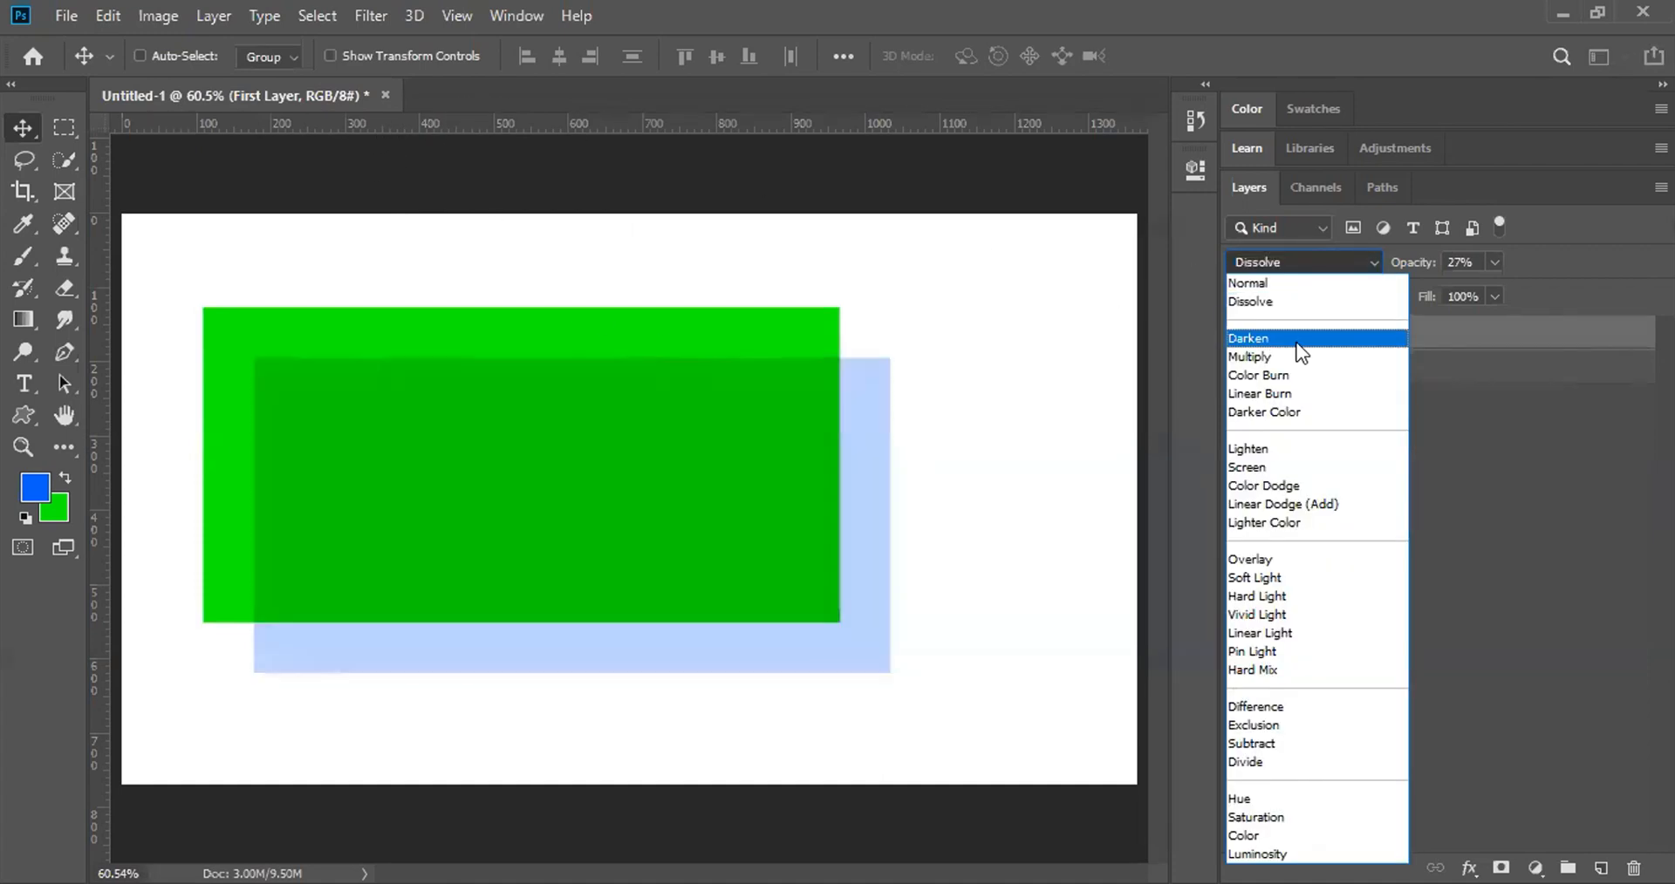
left_click(1289, 353)
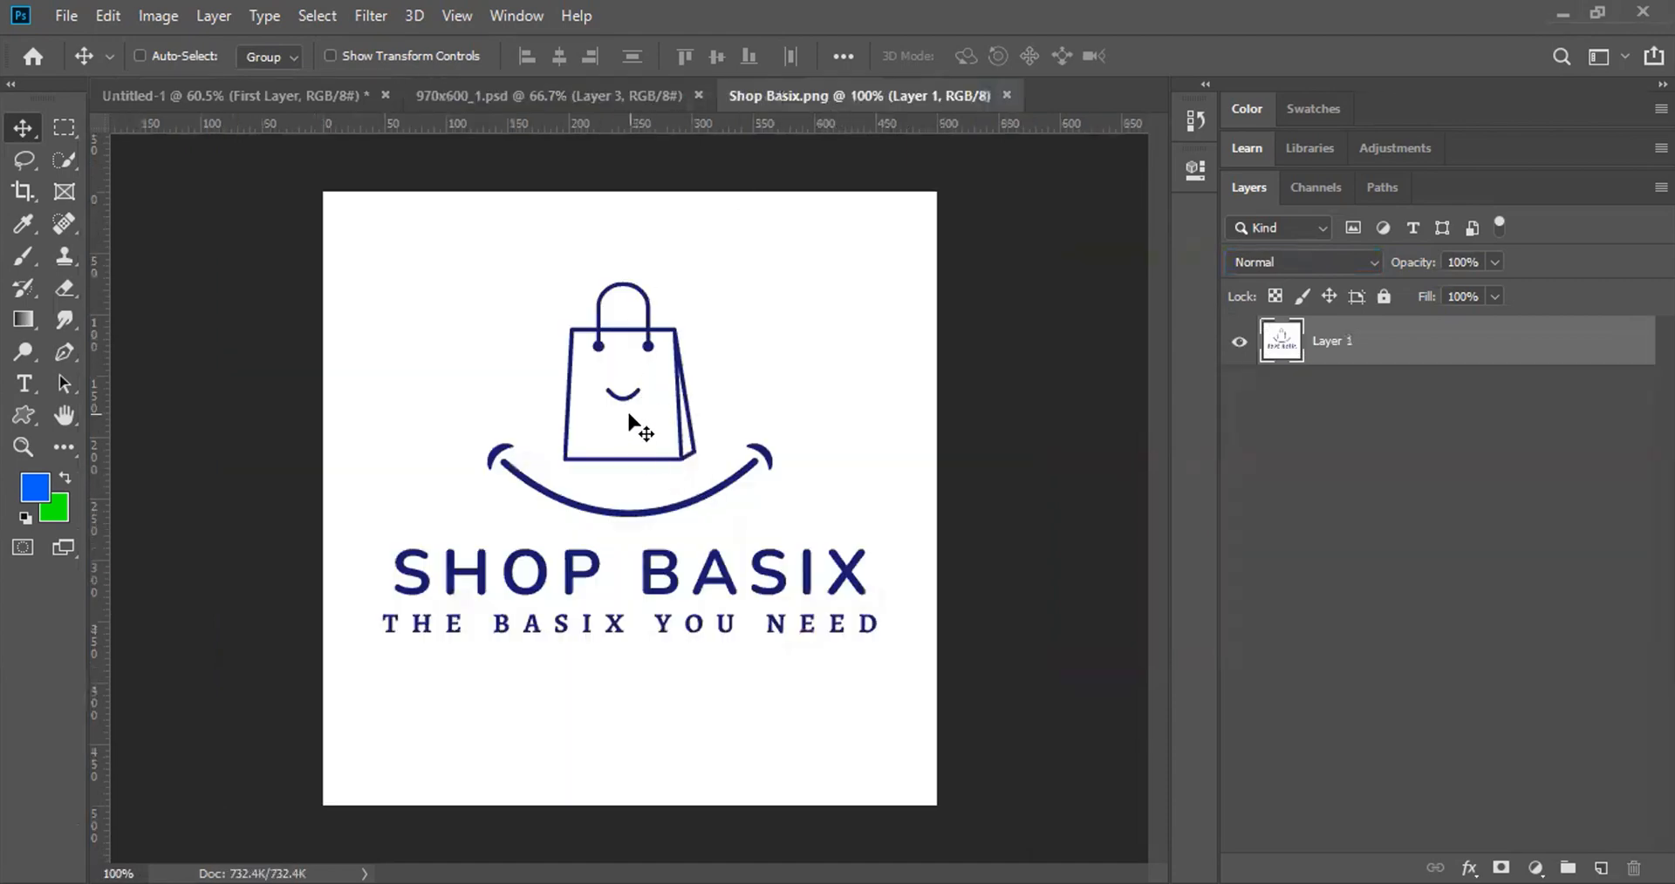
Step: Copy the Shop Basix logo into the 970x600_1.psd banner and try Multiply blending
left_click_drag(628, 464, 641, 496)
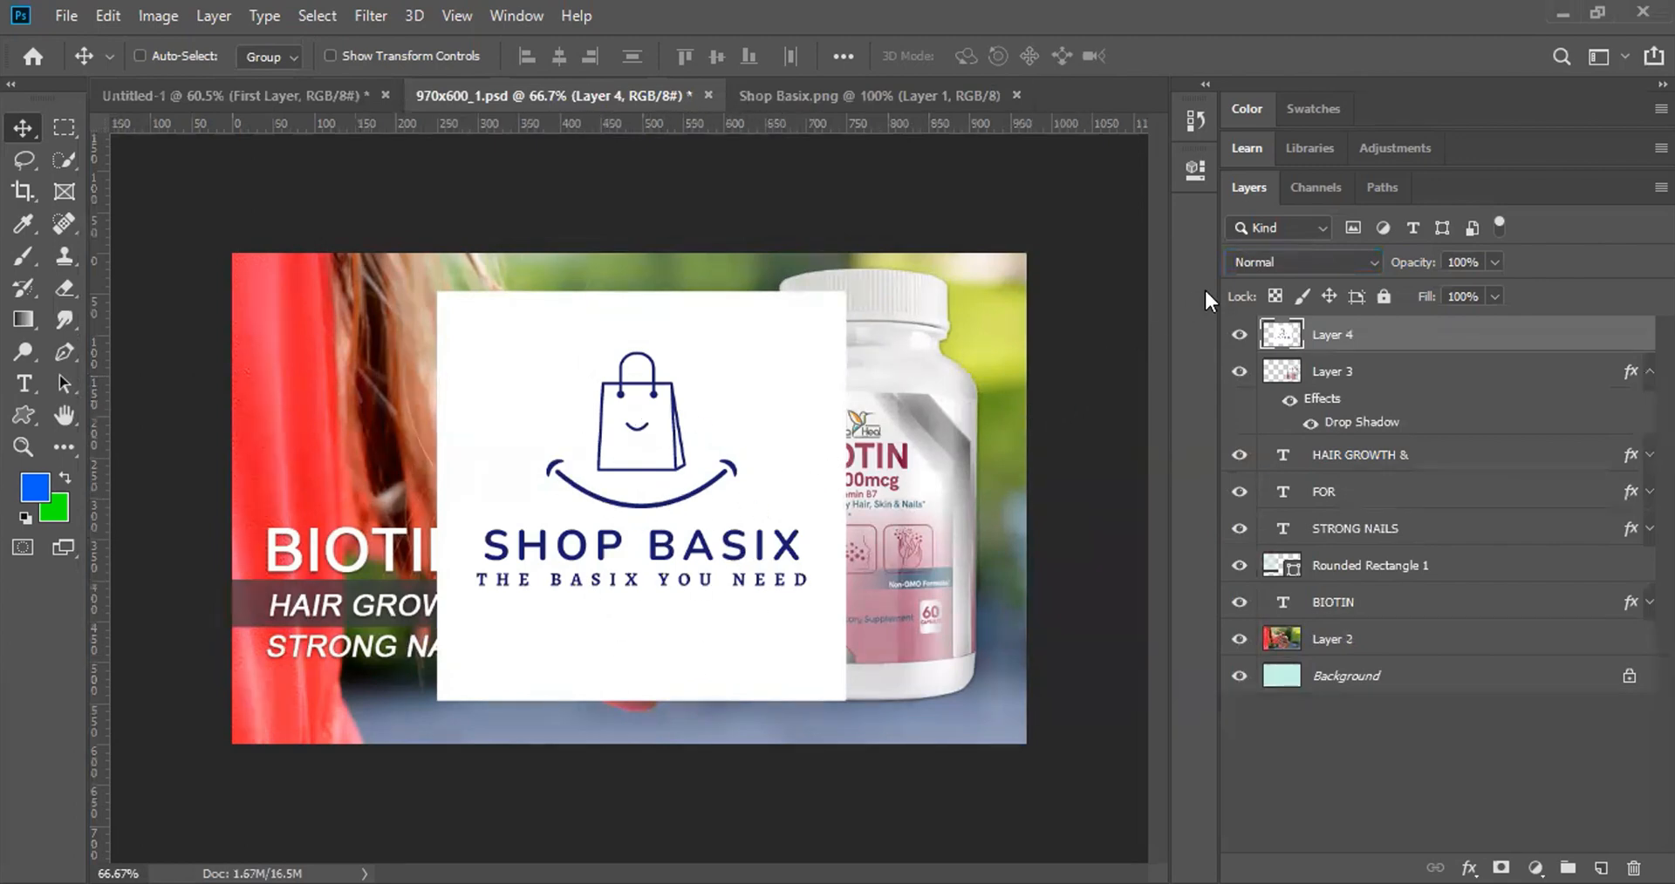
left_click(1270, 259)
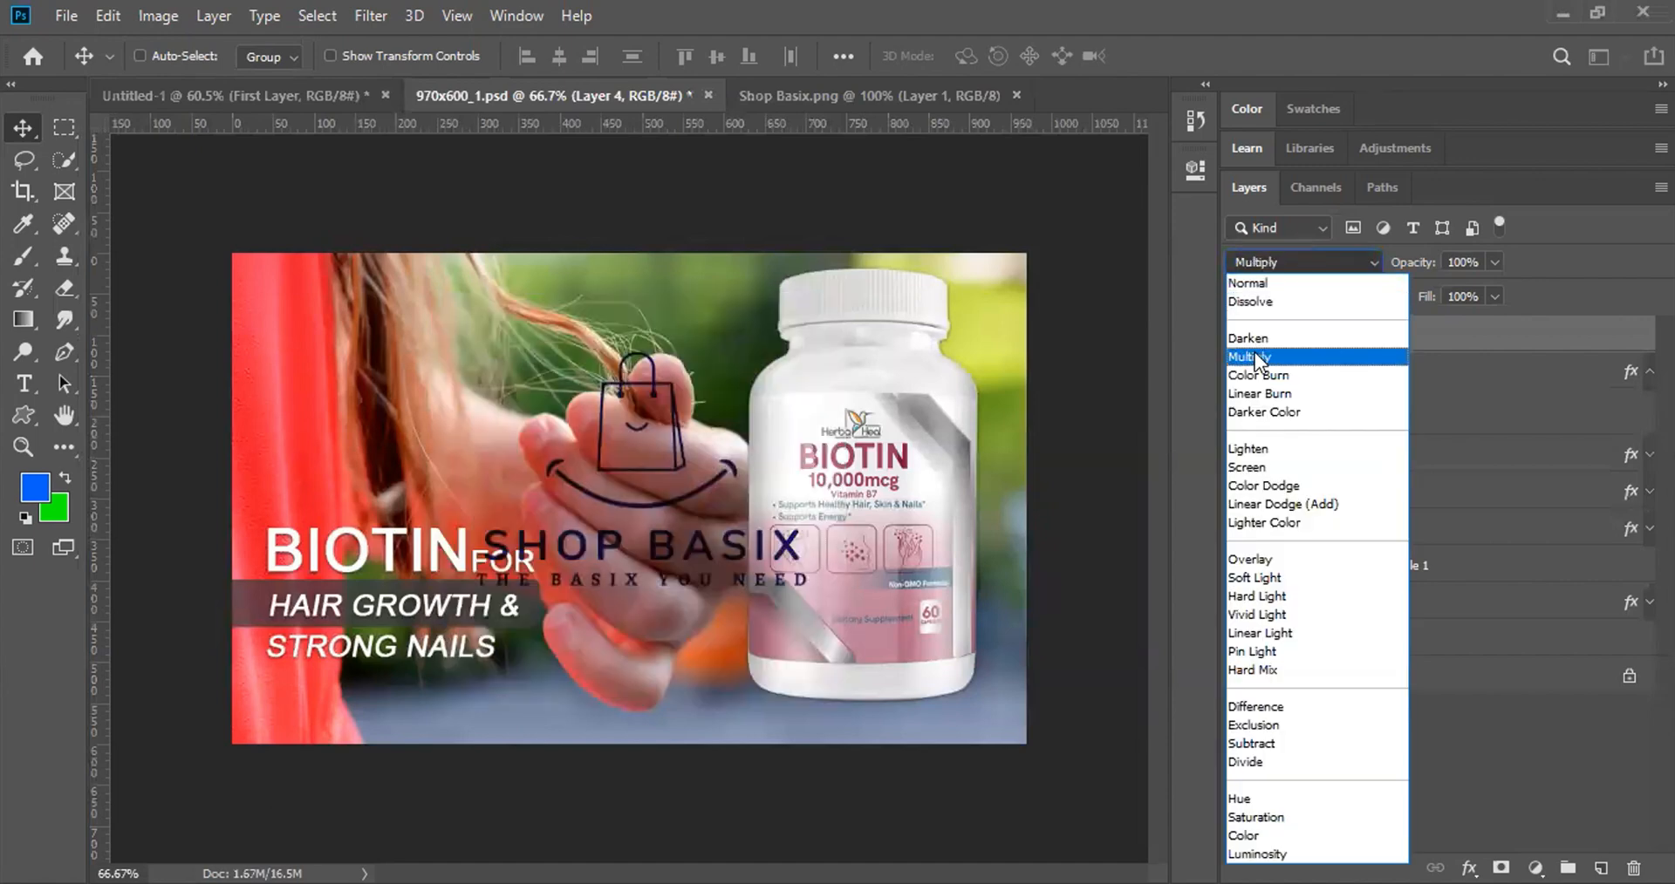
left_click(1256, 357)
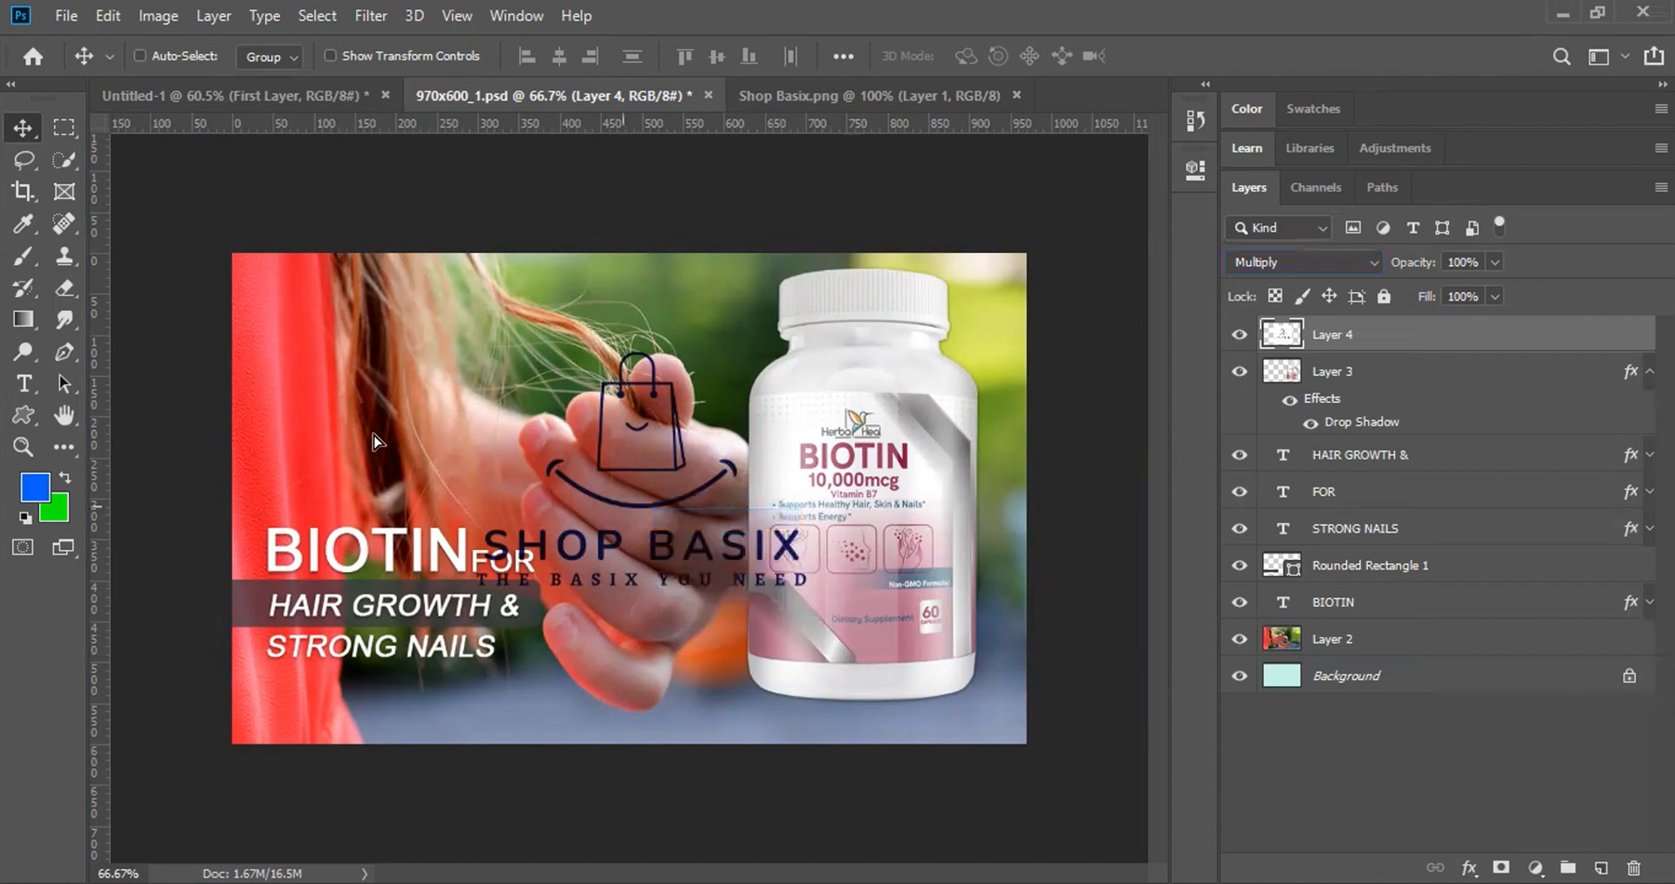
Step: Place the logo upper left above BIOTIN FOR and return it to Normal blending
left_click_drag(513, 475, 264, 401)
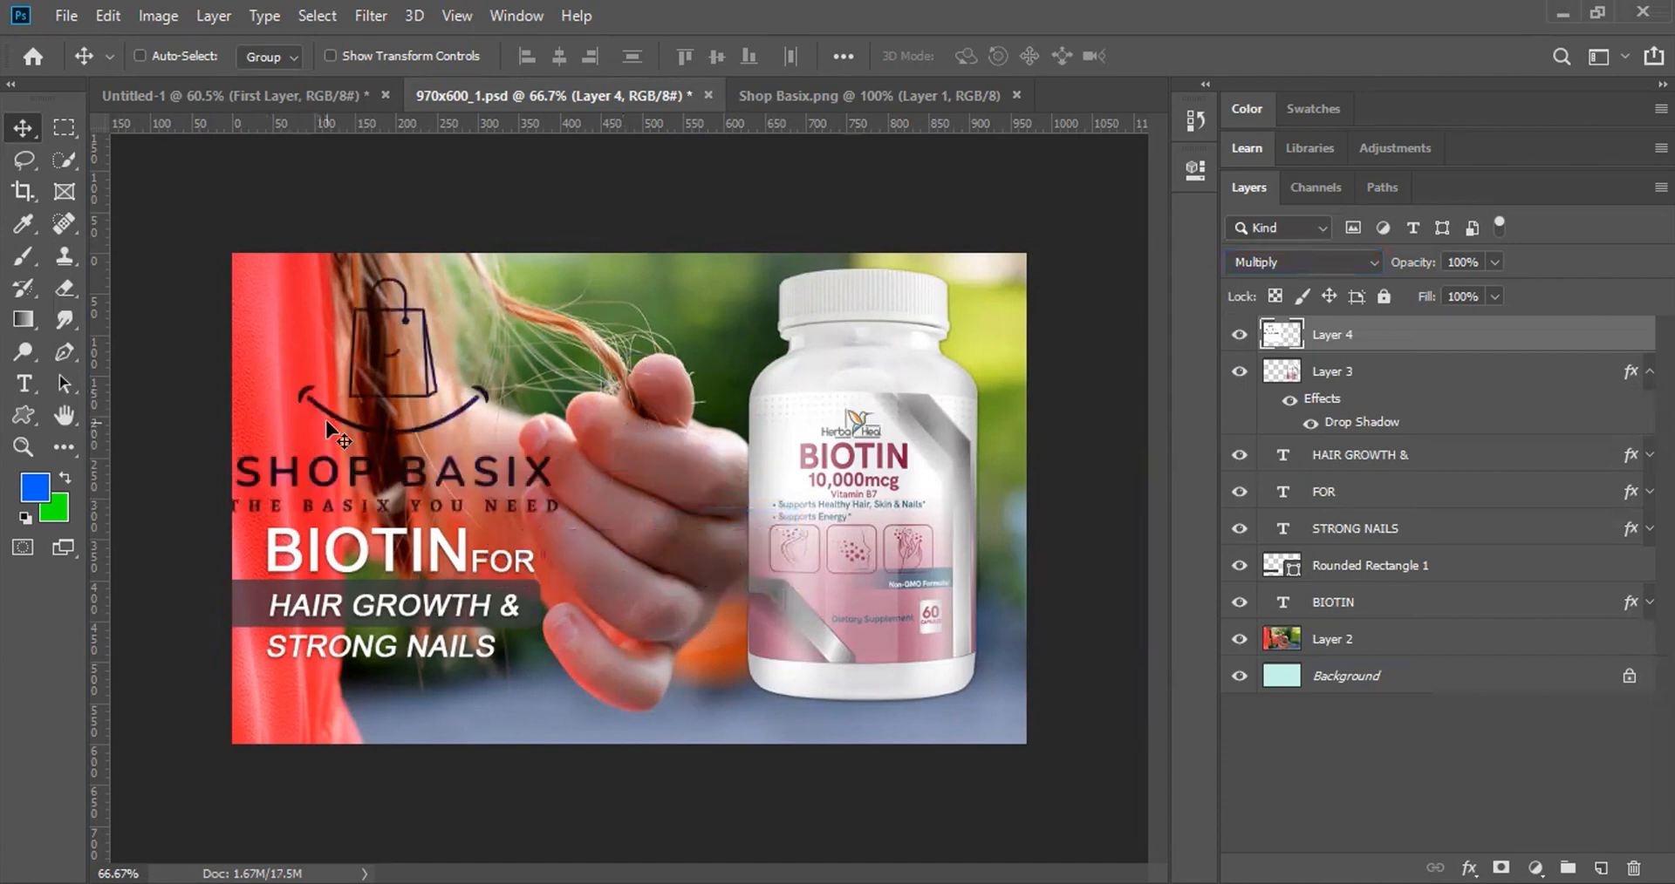
left_click_drag(347, 425, 366, 425)
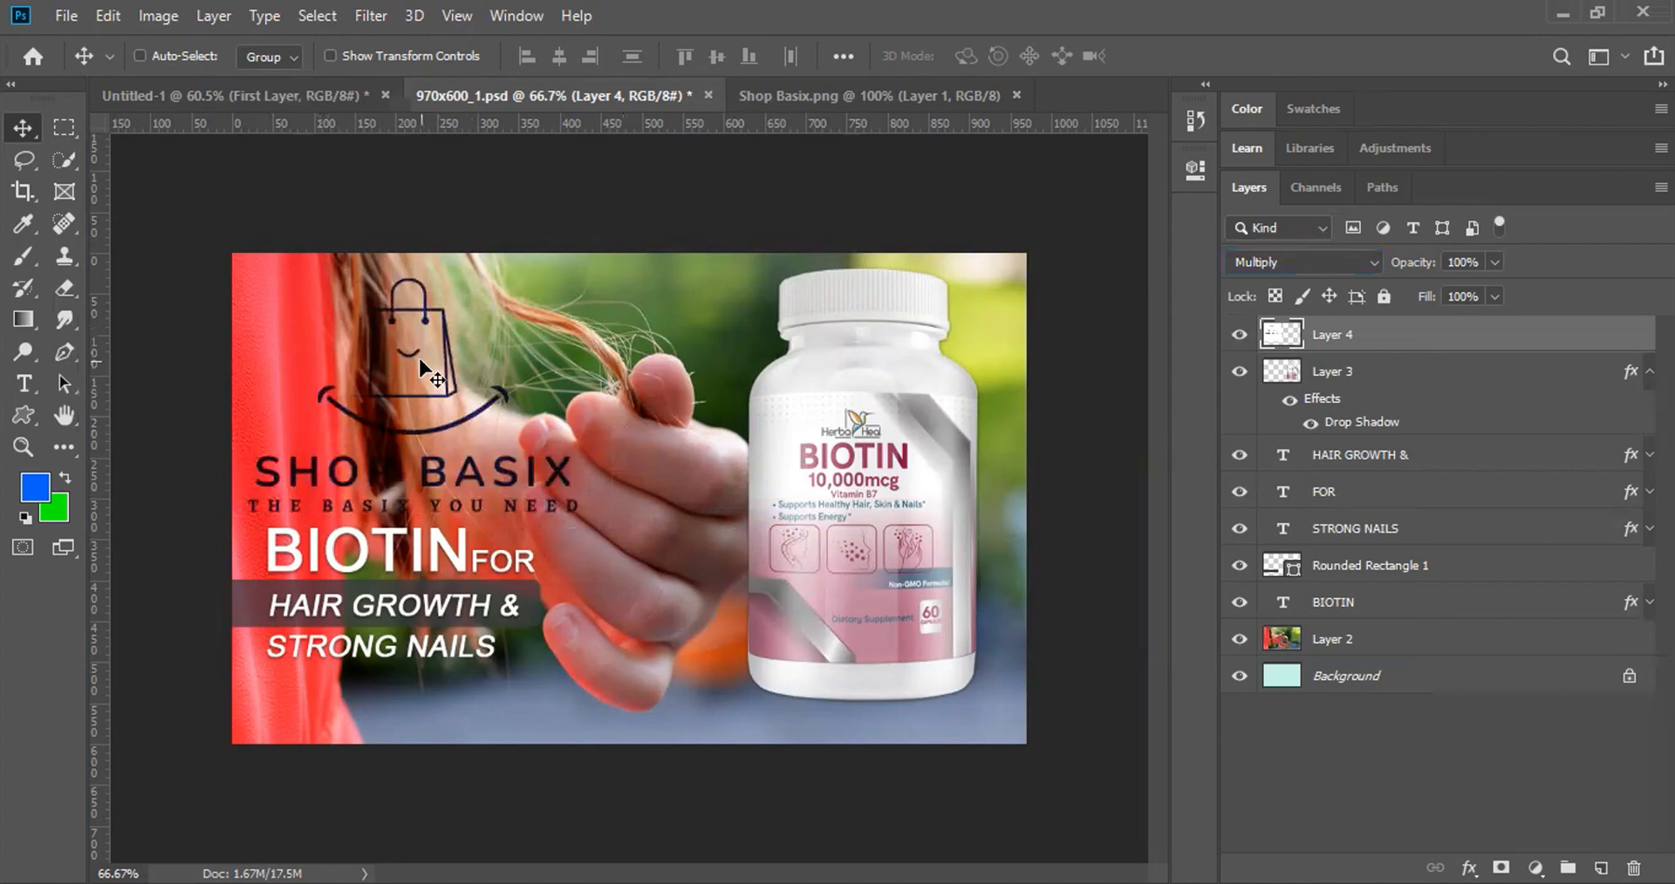
left_click(1310, 260)
left_click(1300, 287)
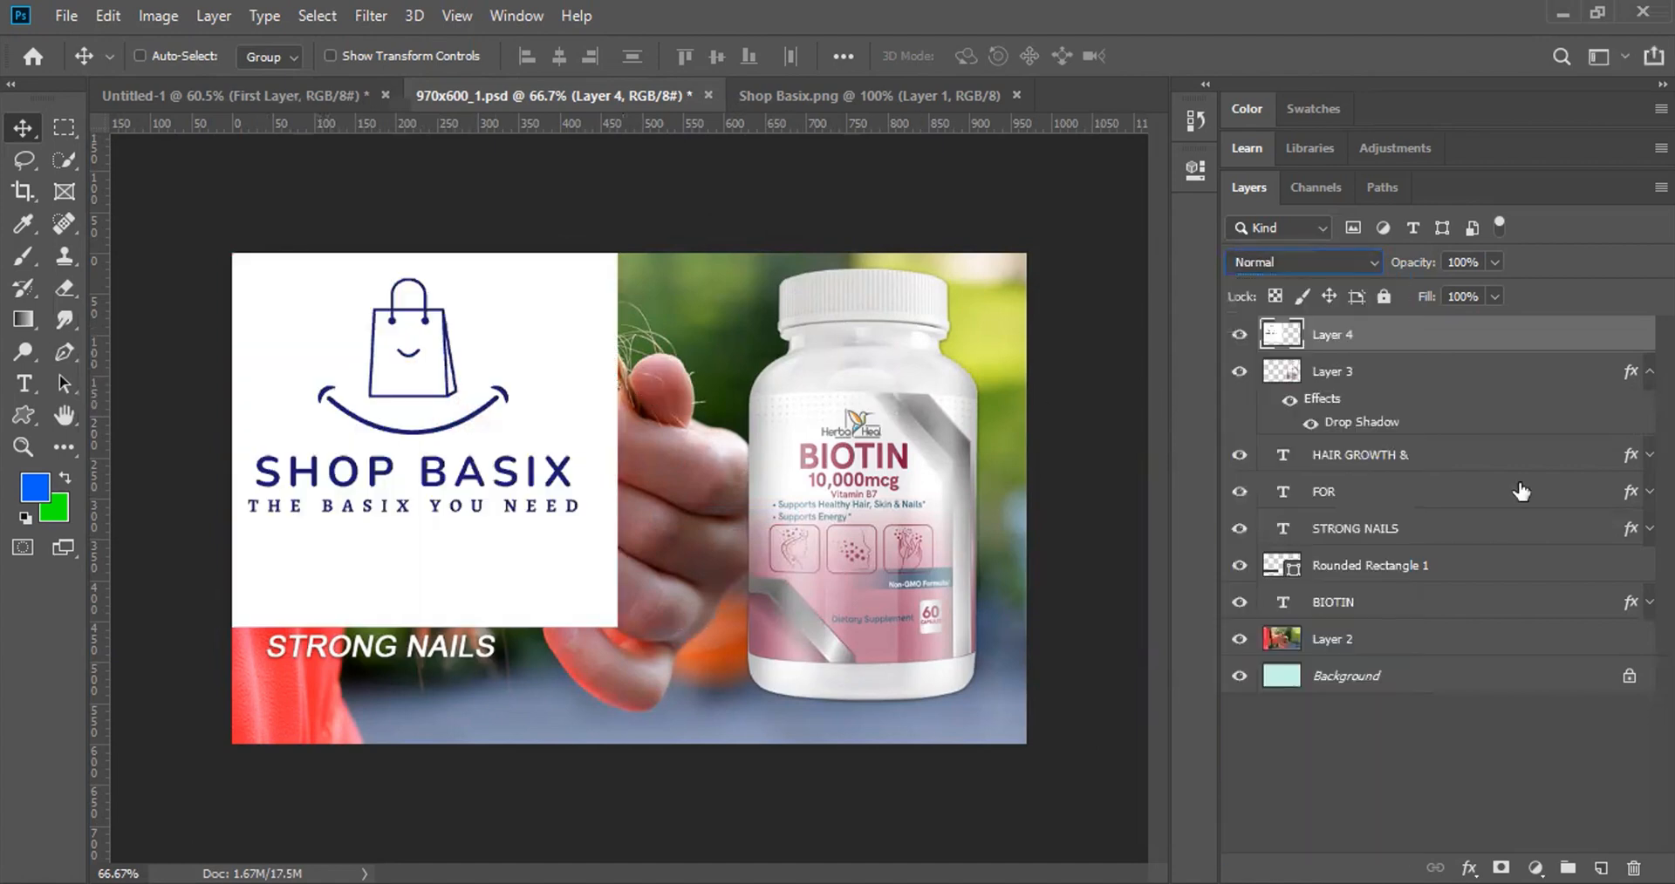
Step: Cycle Layer 4's logo through Darken, Multiply, Overlay and other blend modes, then return it to Normal
key("shift+plus")
key("shift+plus")
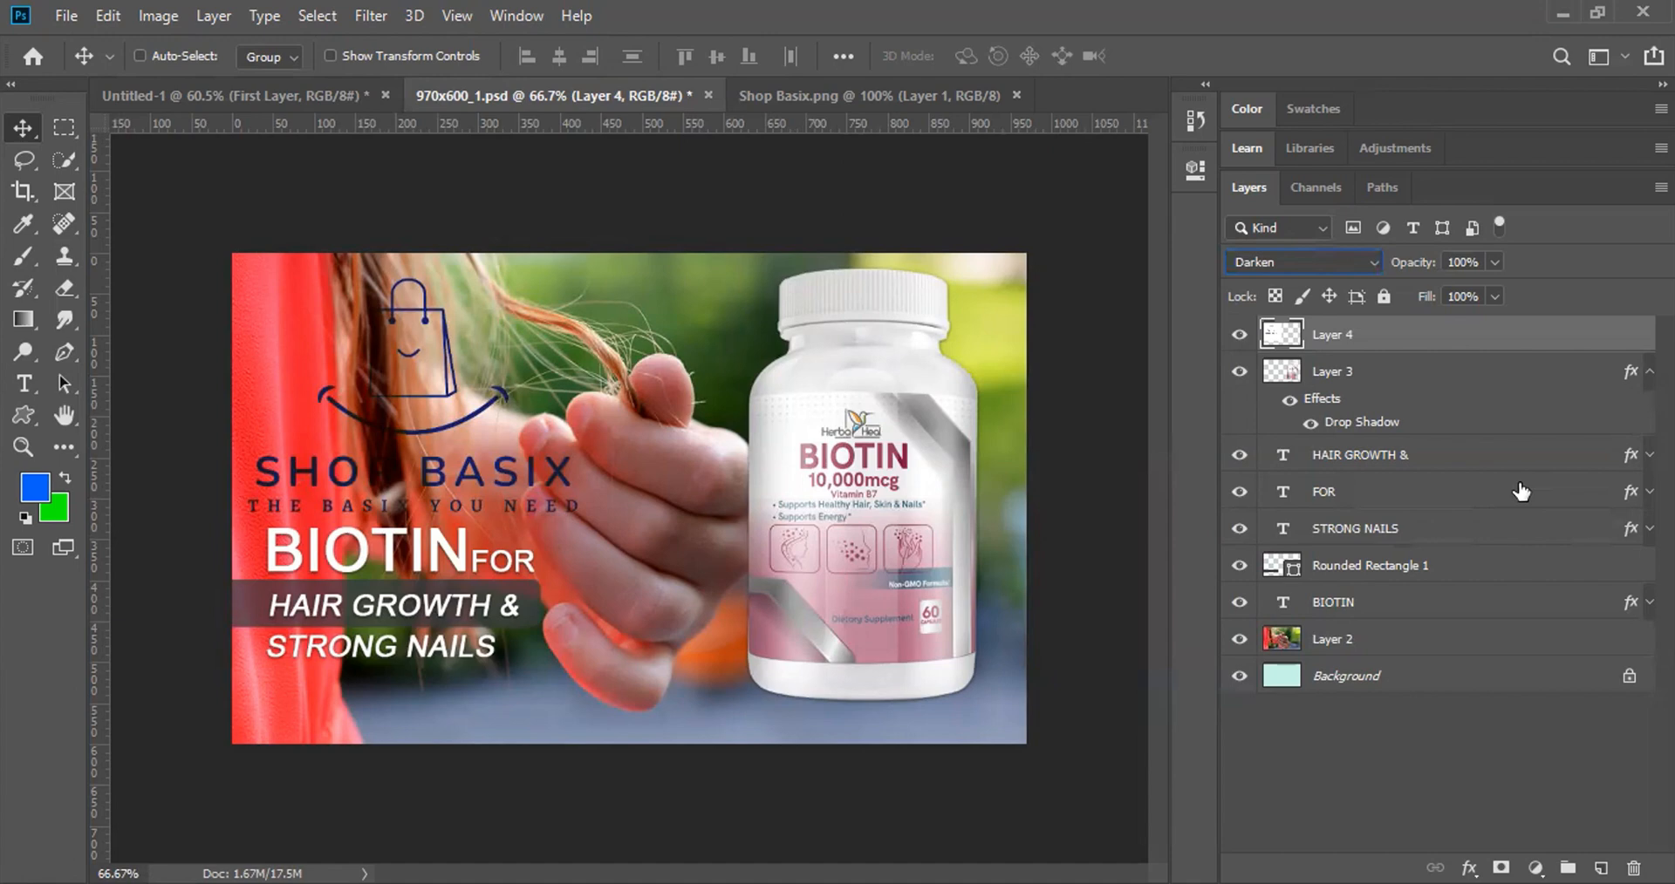
key("Down")
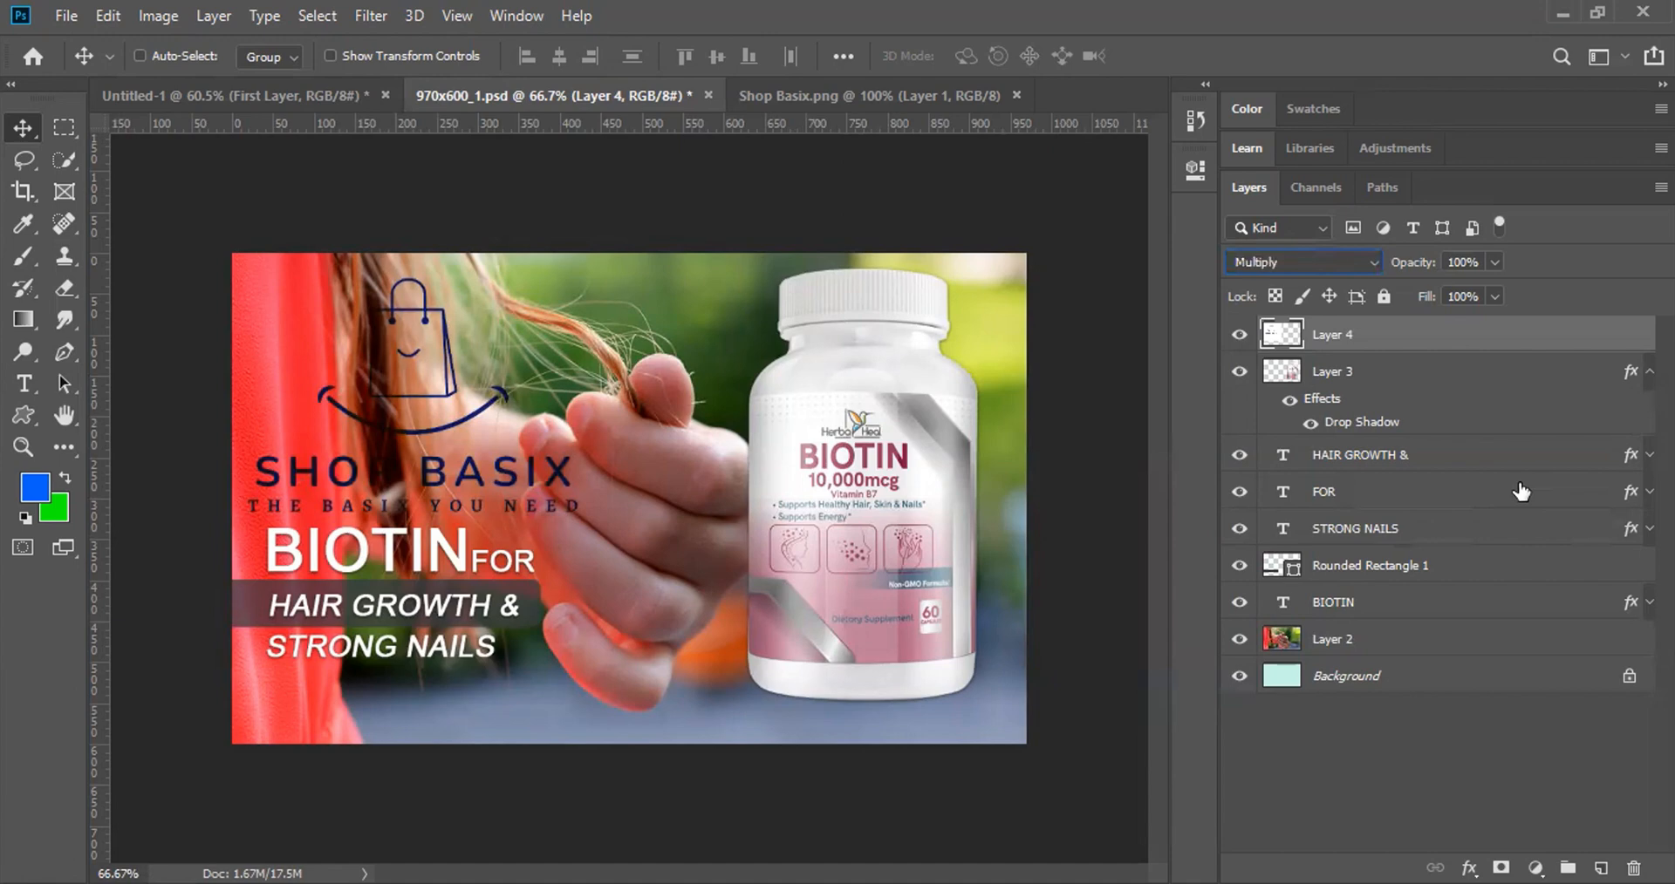
key("Down")
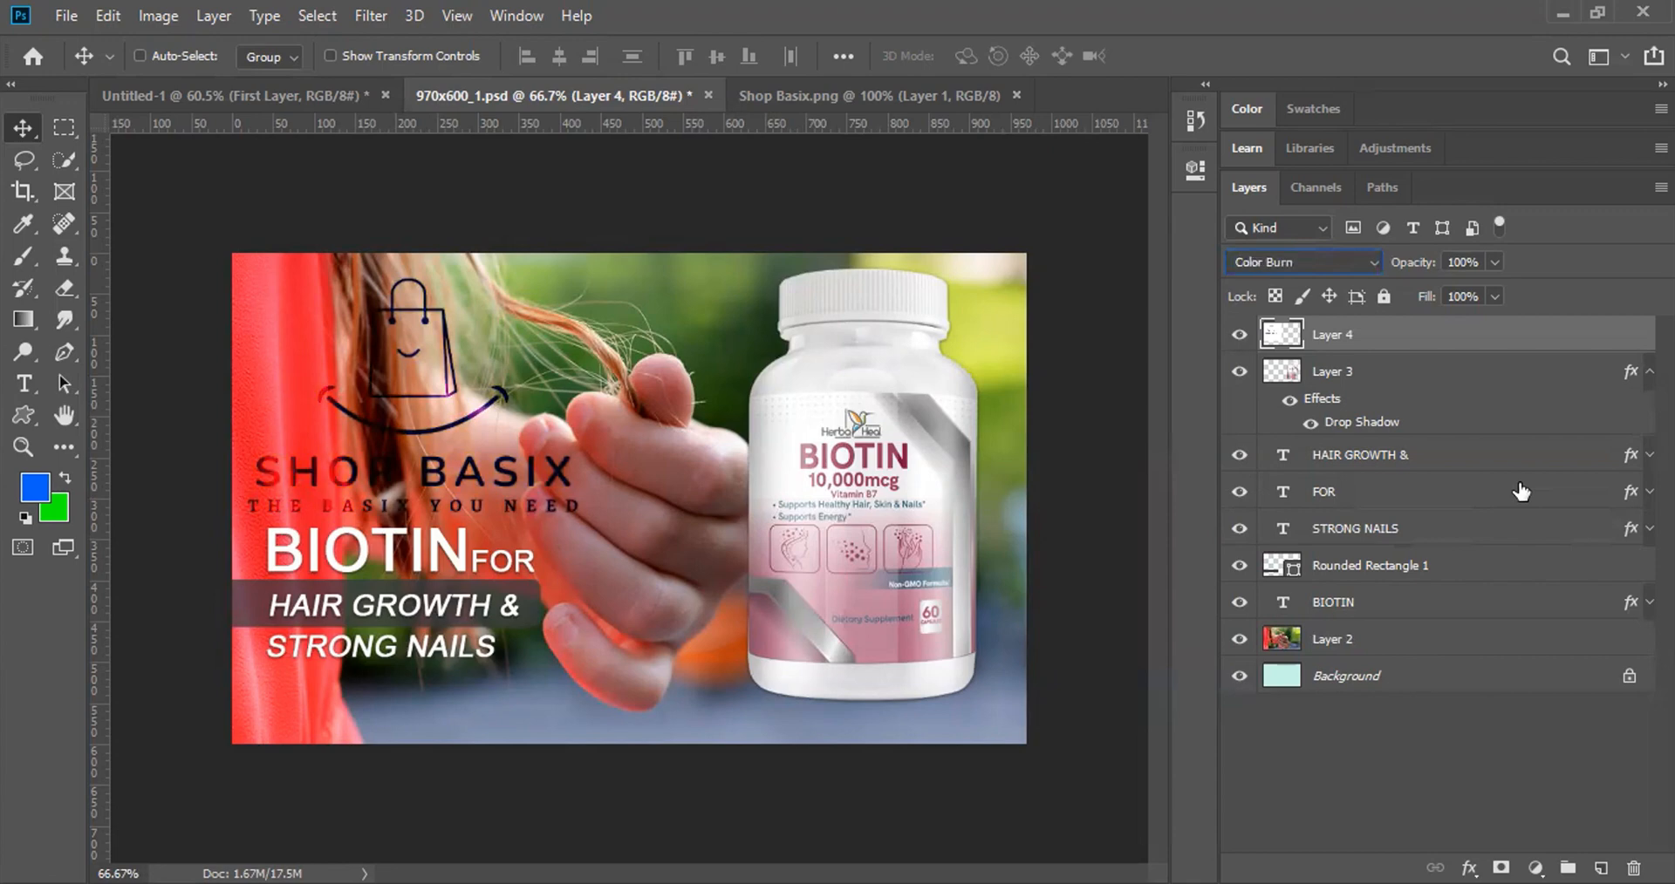
key("Down")
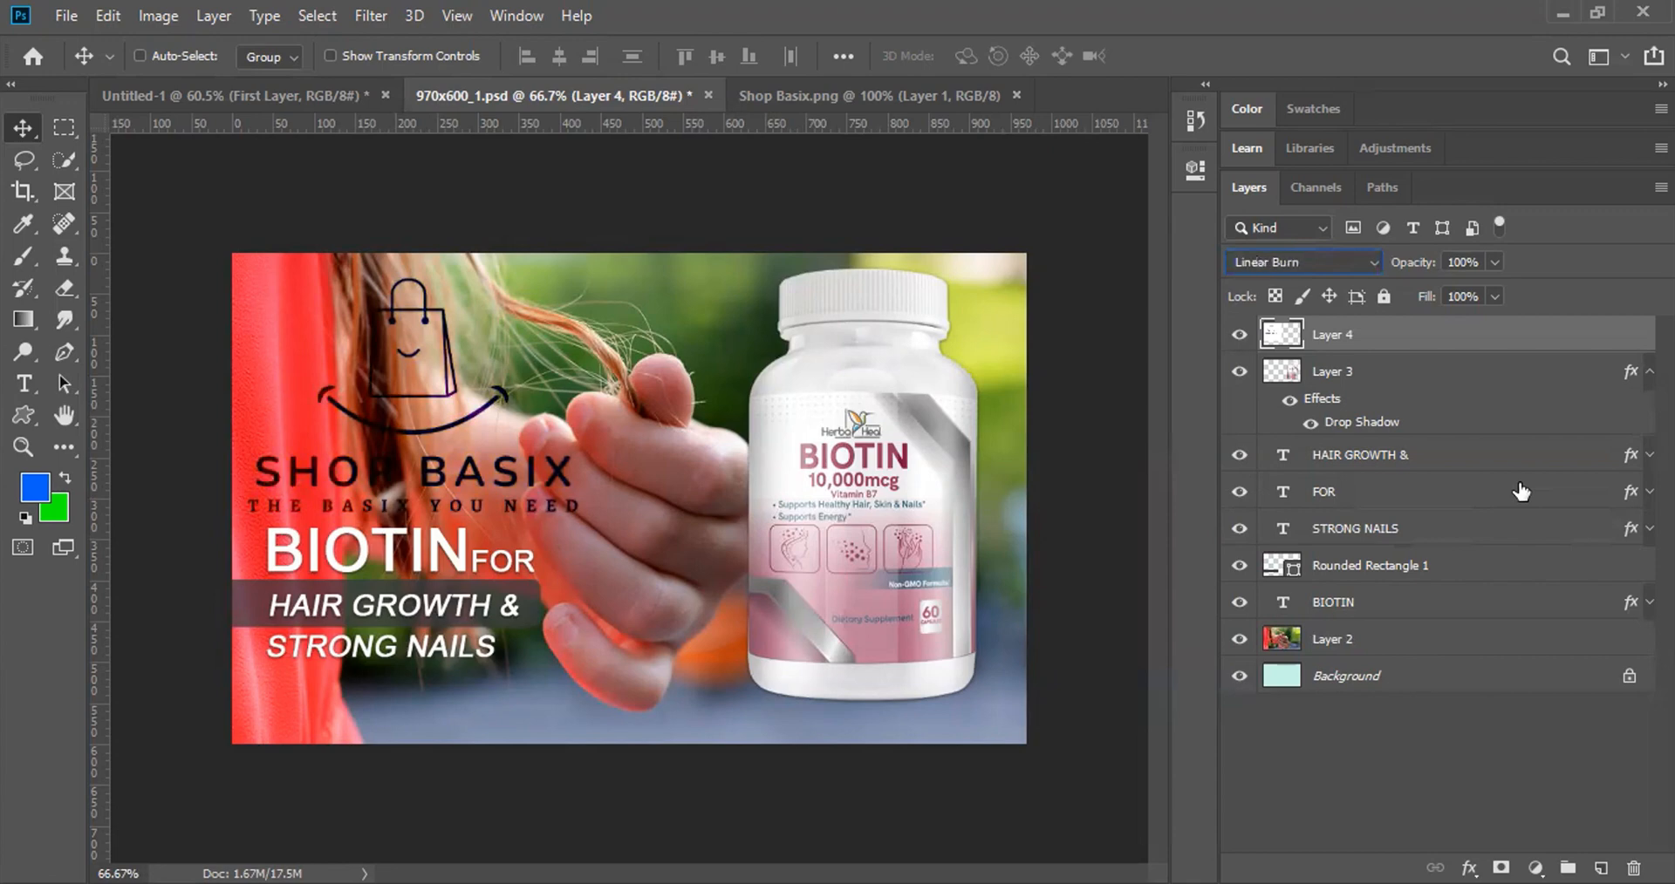
key("Down")
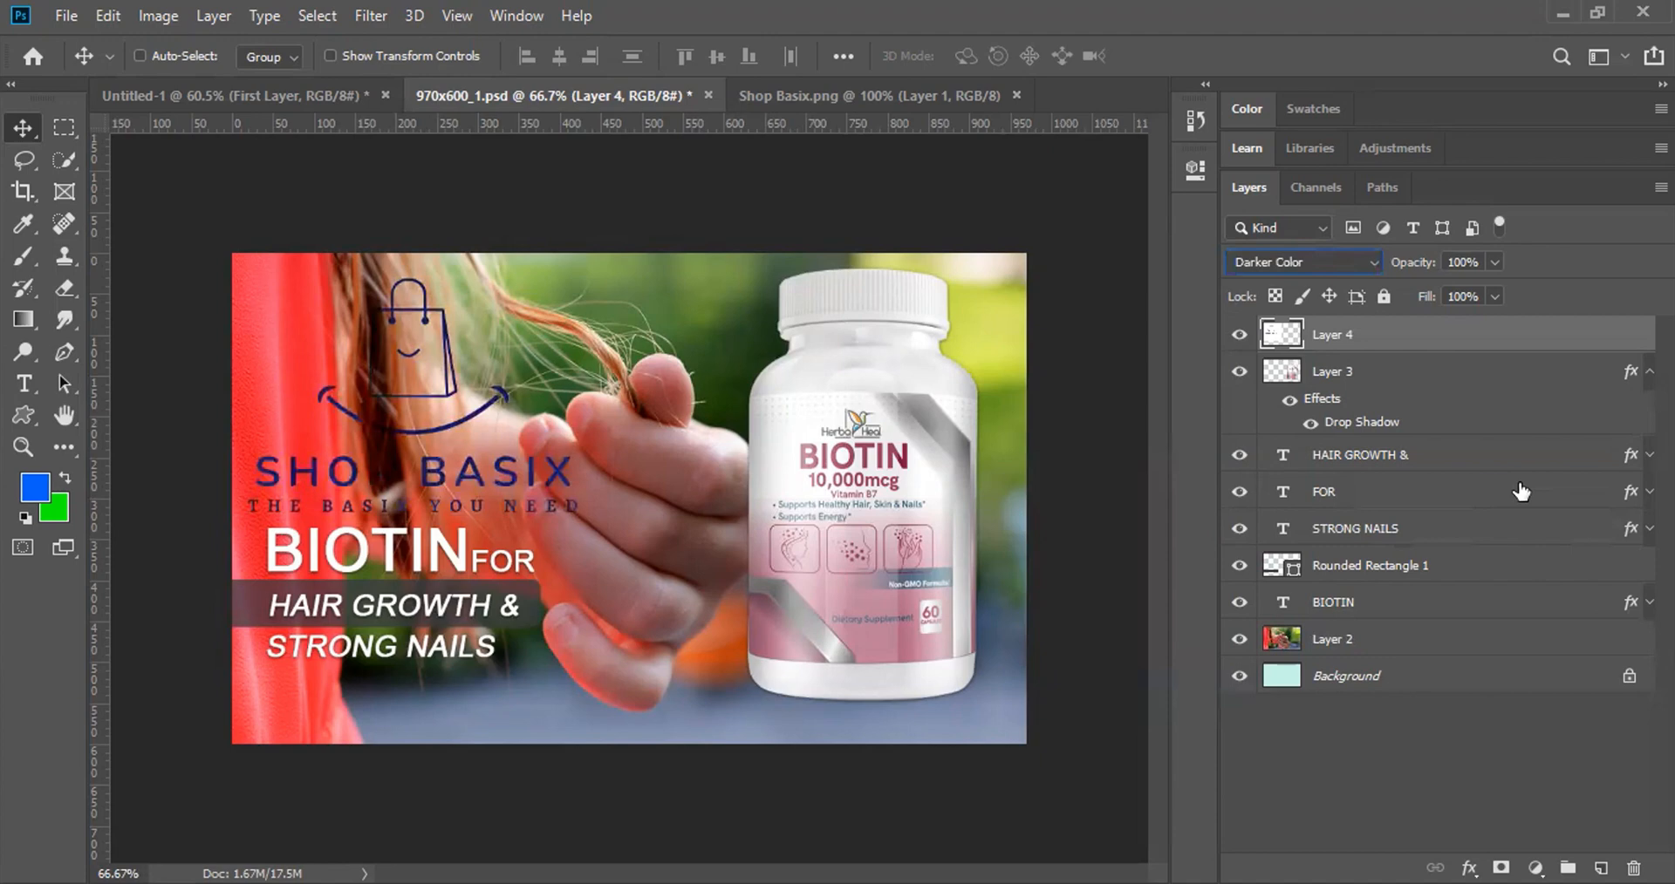
key("Down")
key("Down")
key("Down")
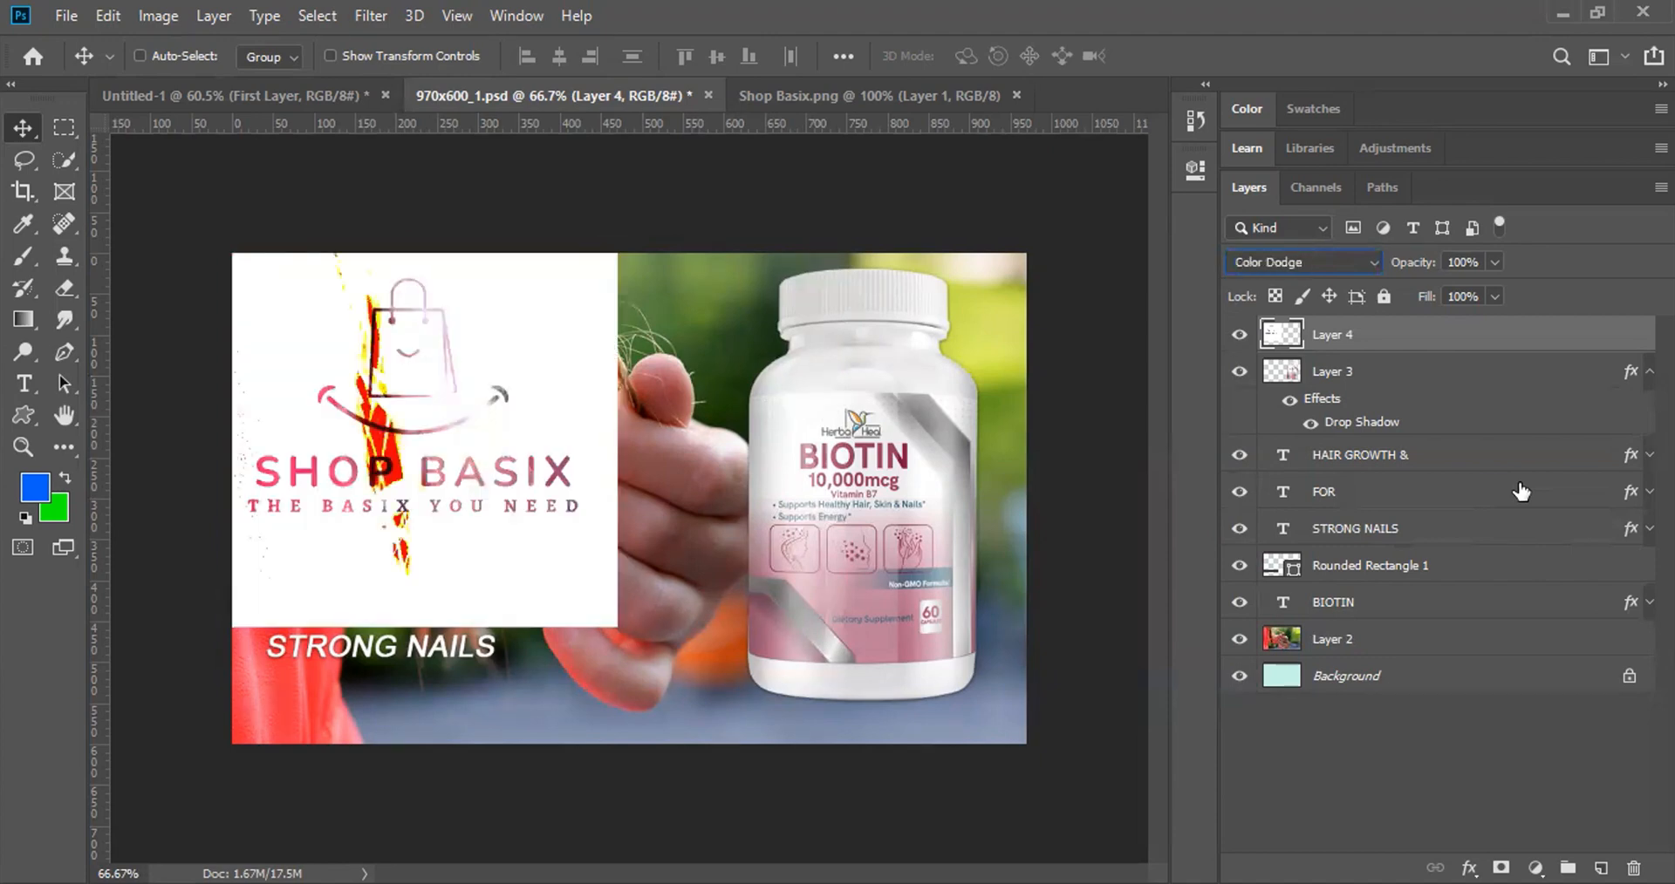
key("Down")
key("Down")
key("Down")
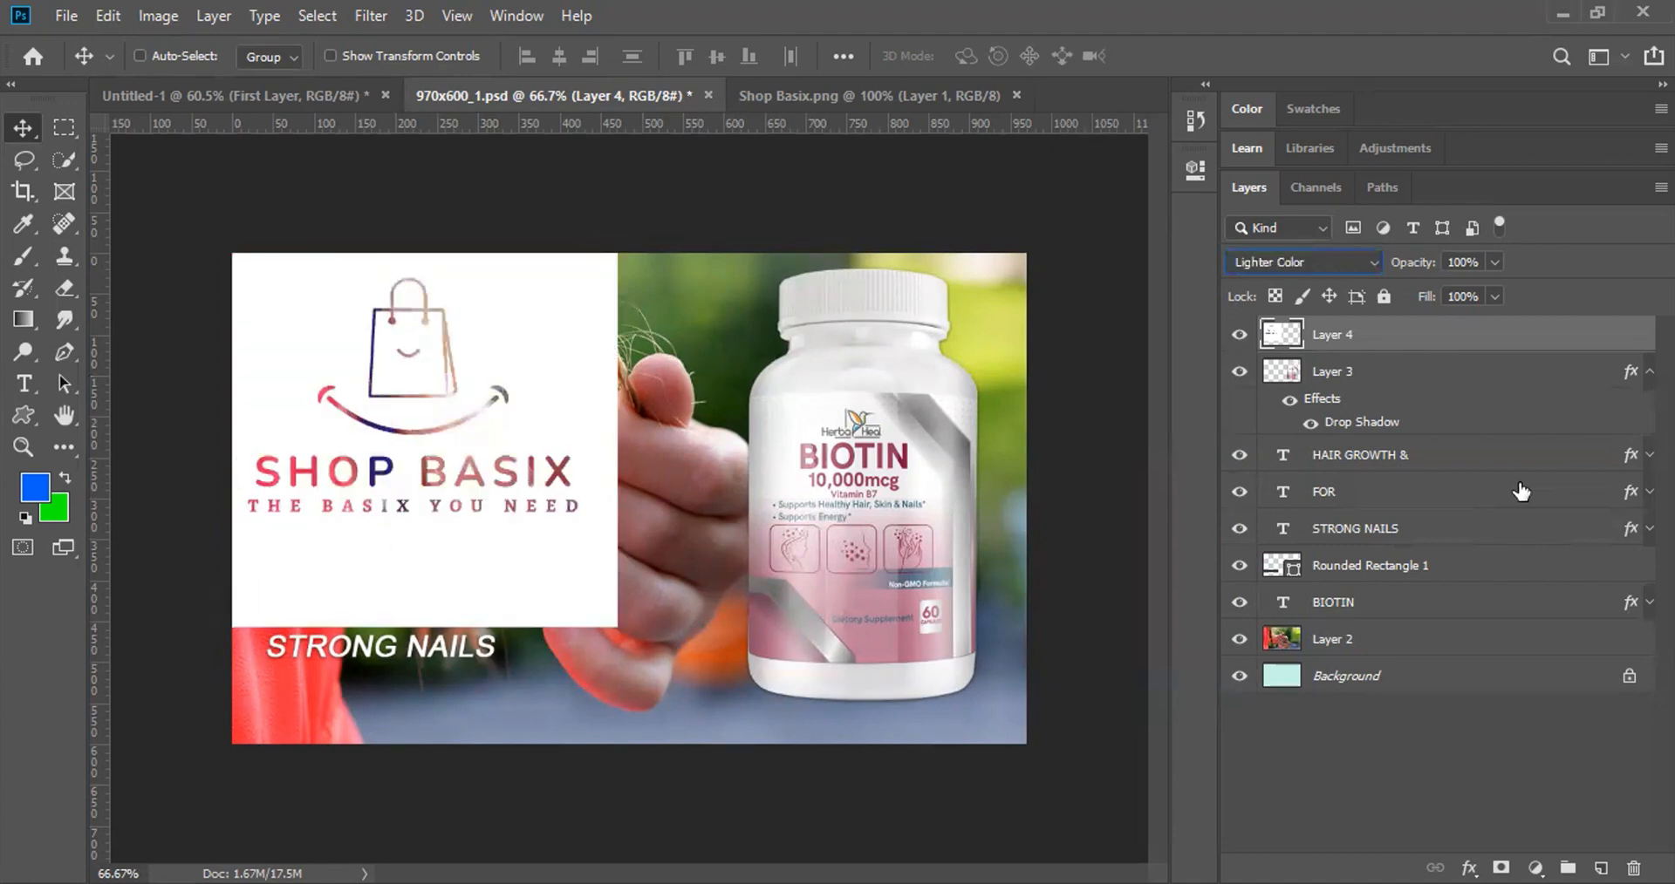
key("Down")
key("Up")
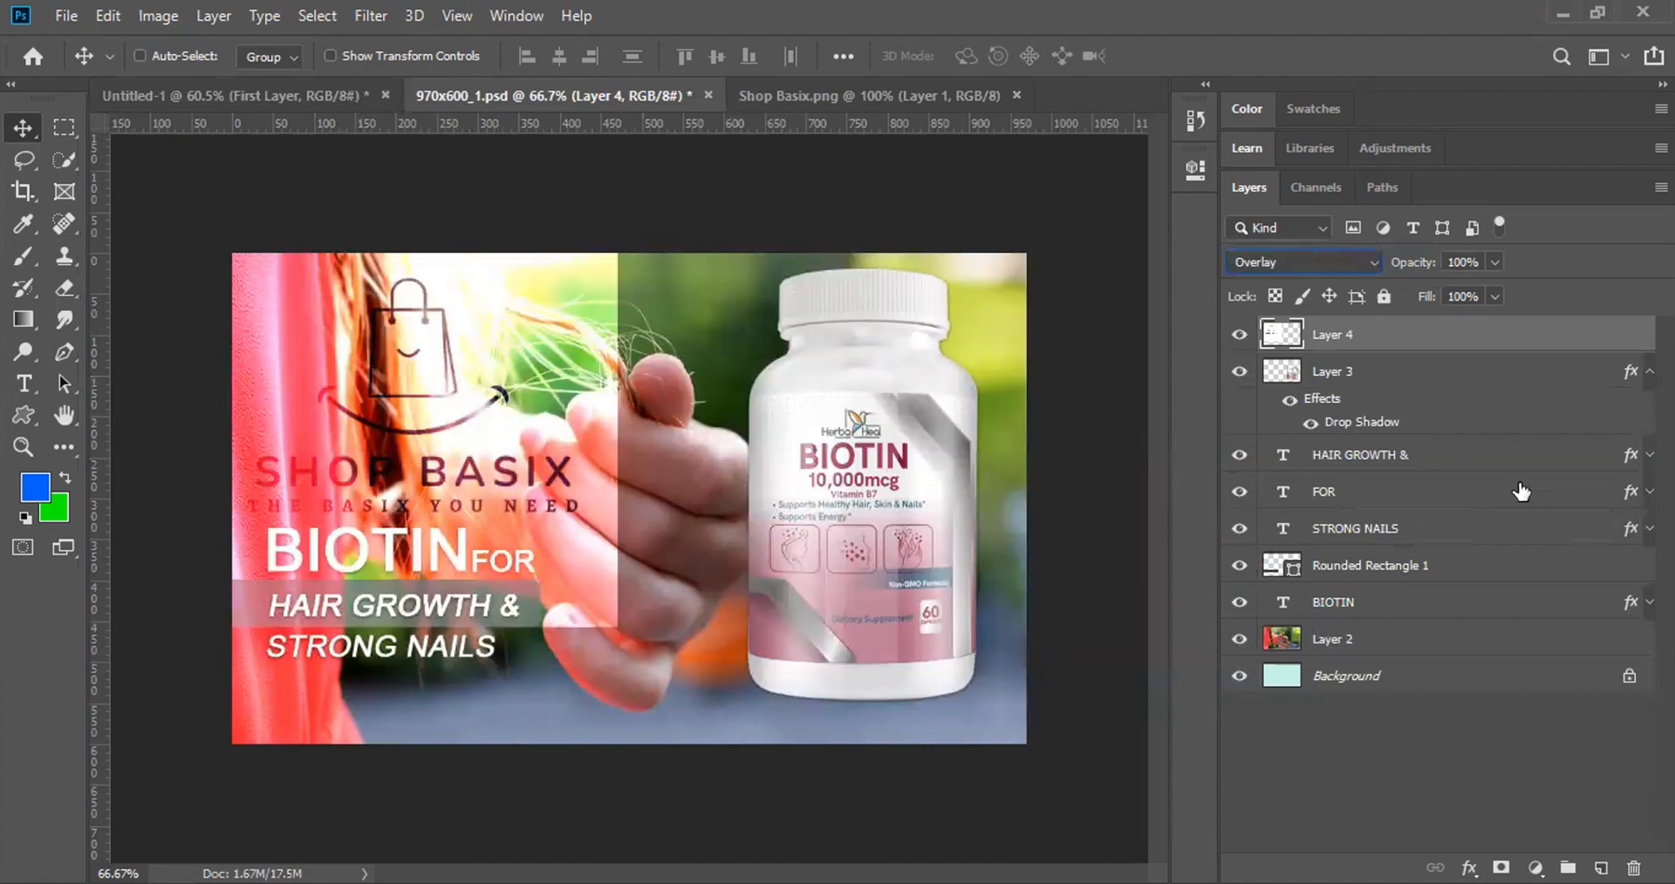
key("Up")
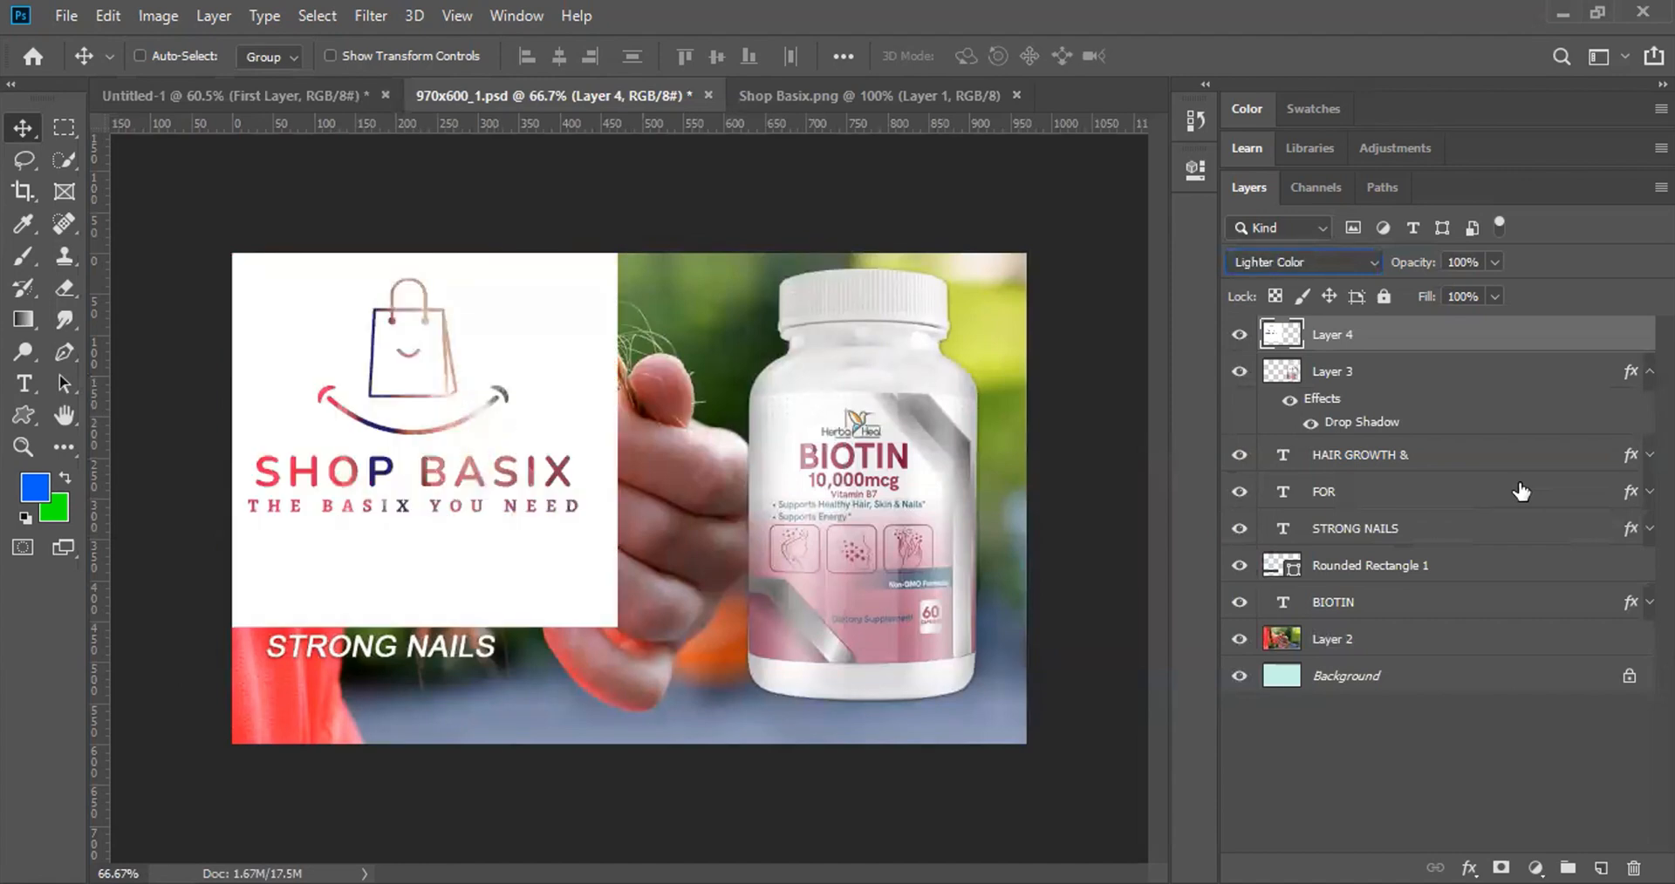
left_click(1357, 262)
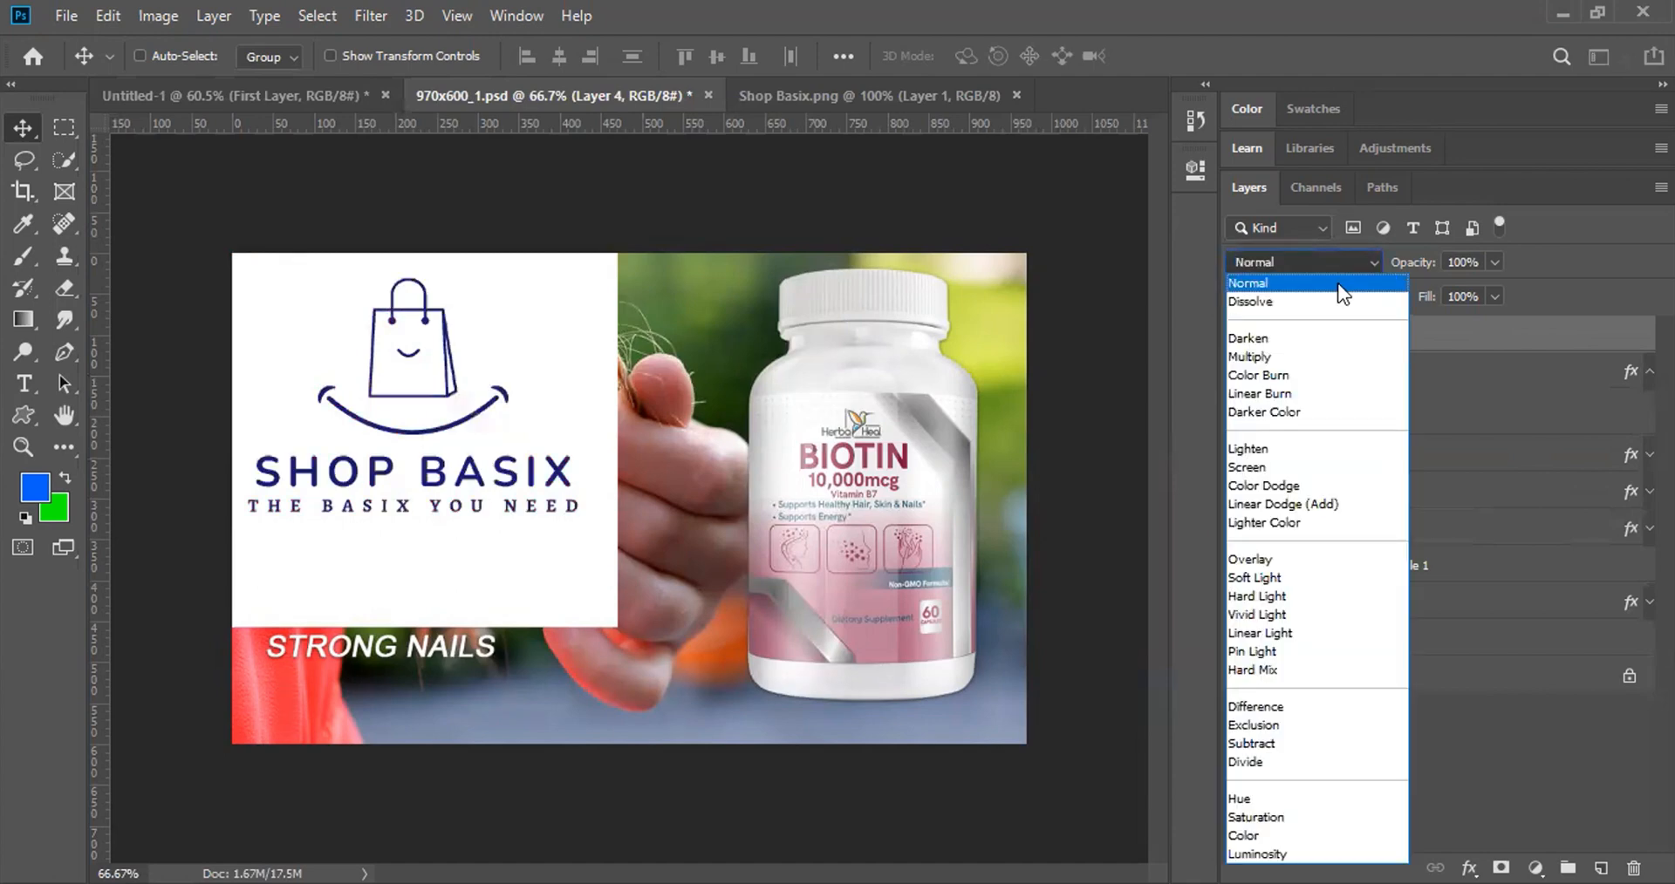
left_click(1342, 293)
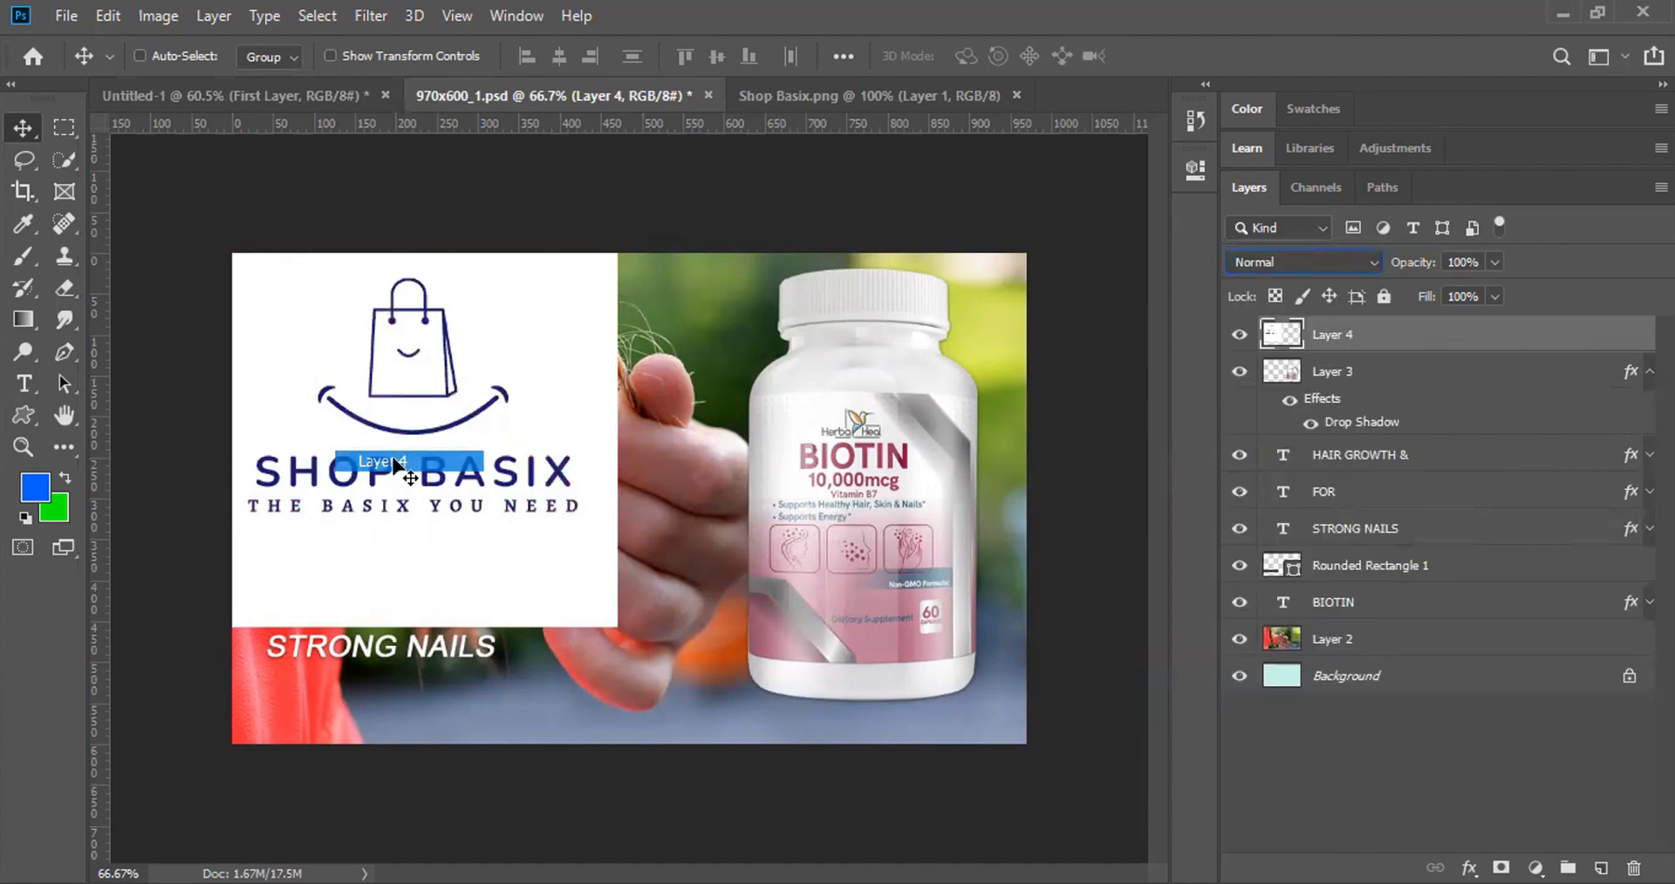
Step: Move the logo box to the banner's centre and try opacities of 100%, 25% and 65%
left_click_drag(390, 421, 626, 472)
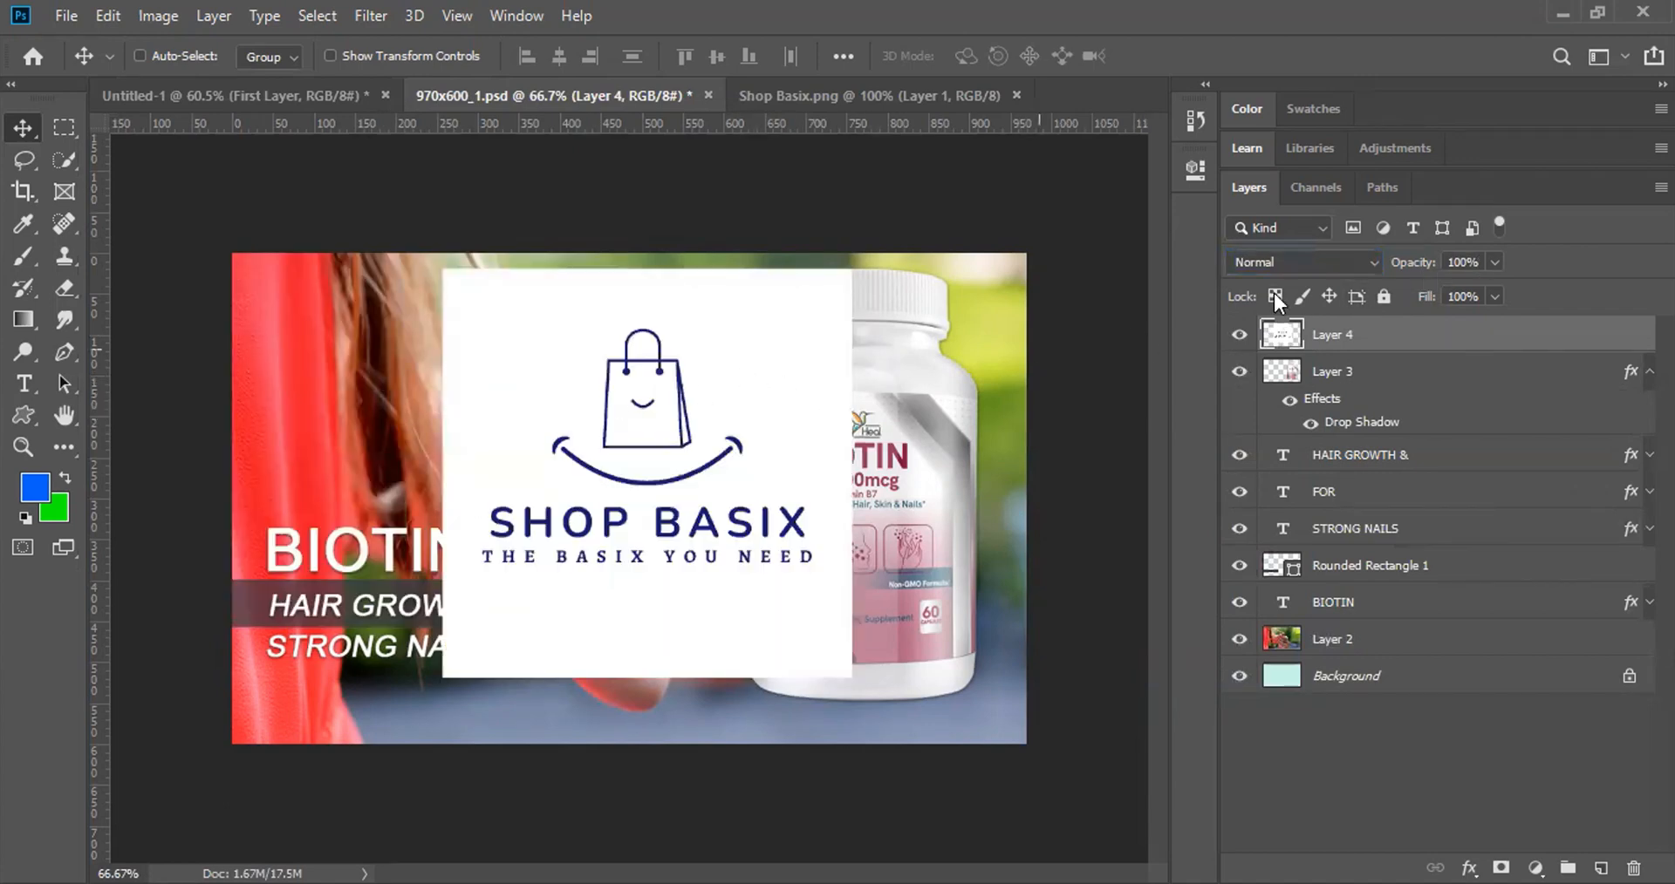
left_click(1494, 261)
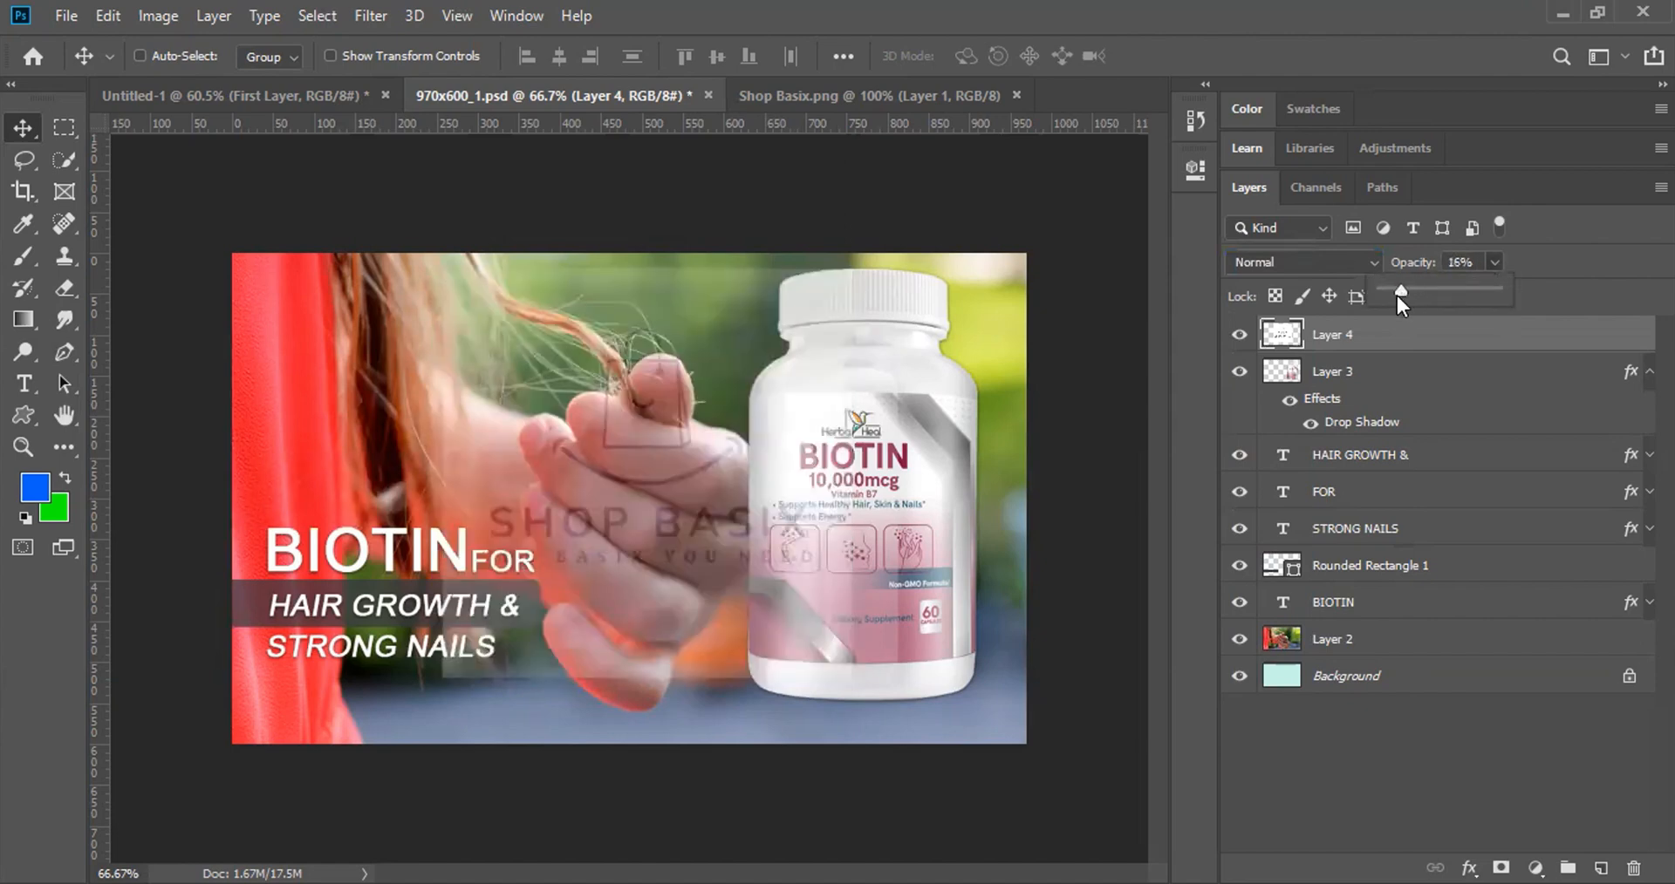
left_click_drag(1395, 296, 1564, 291)
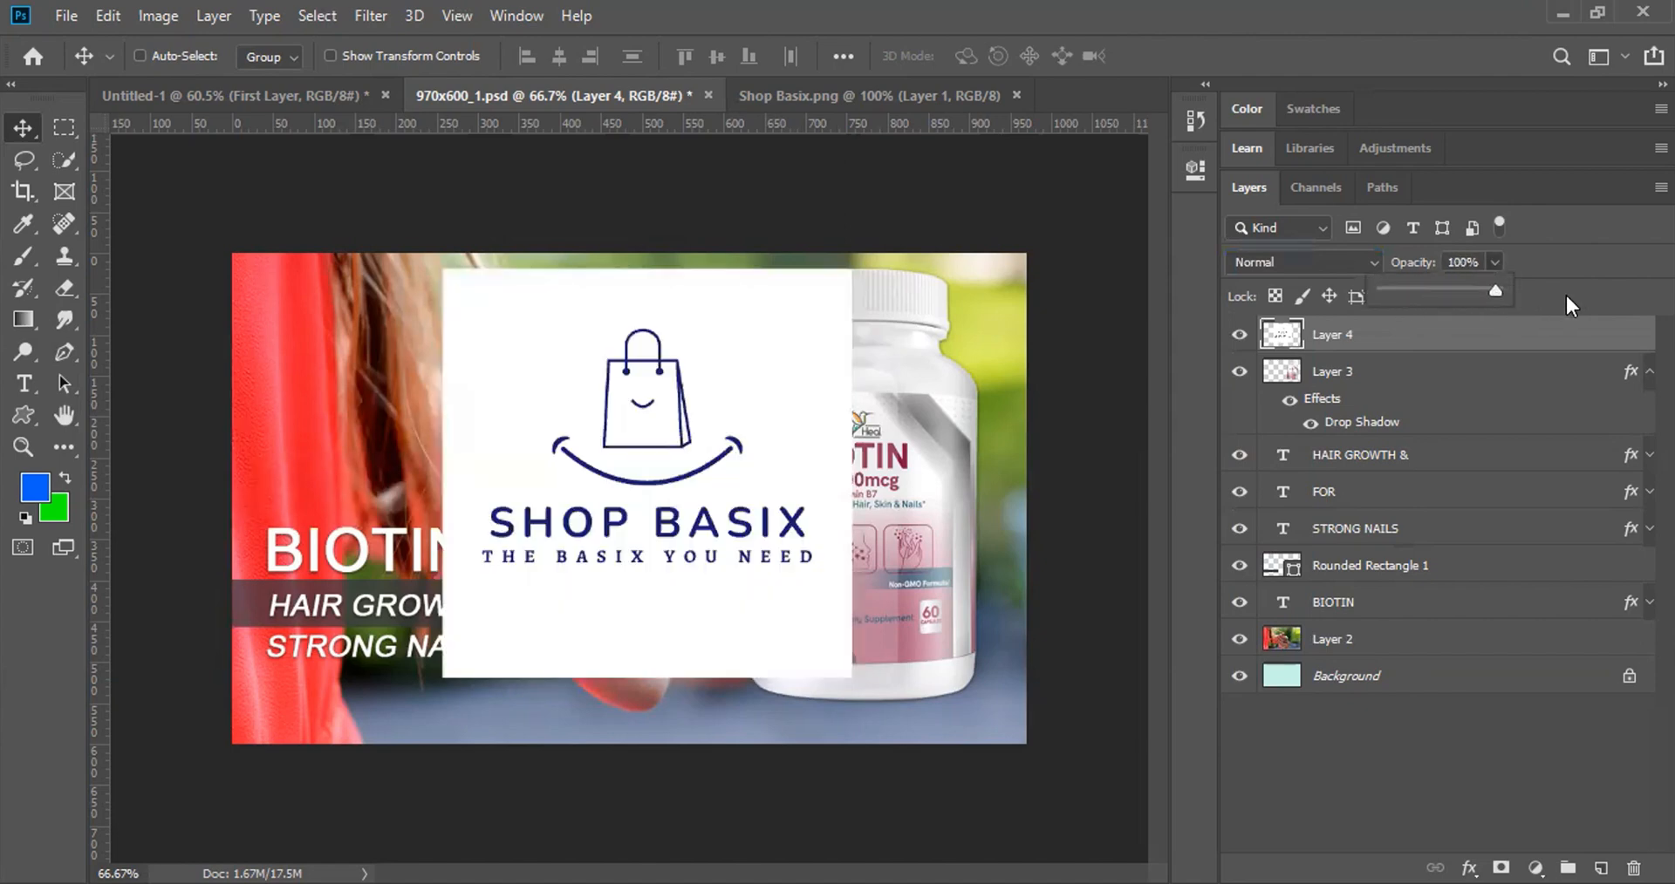
left_click(845, 249)
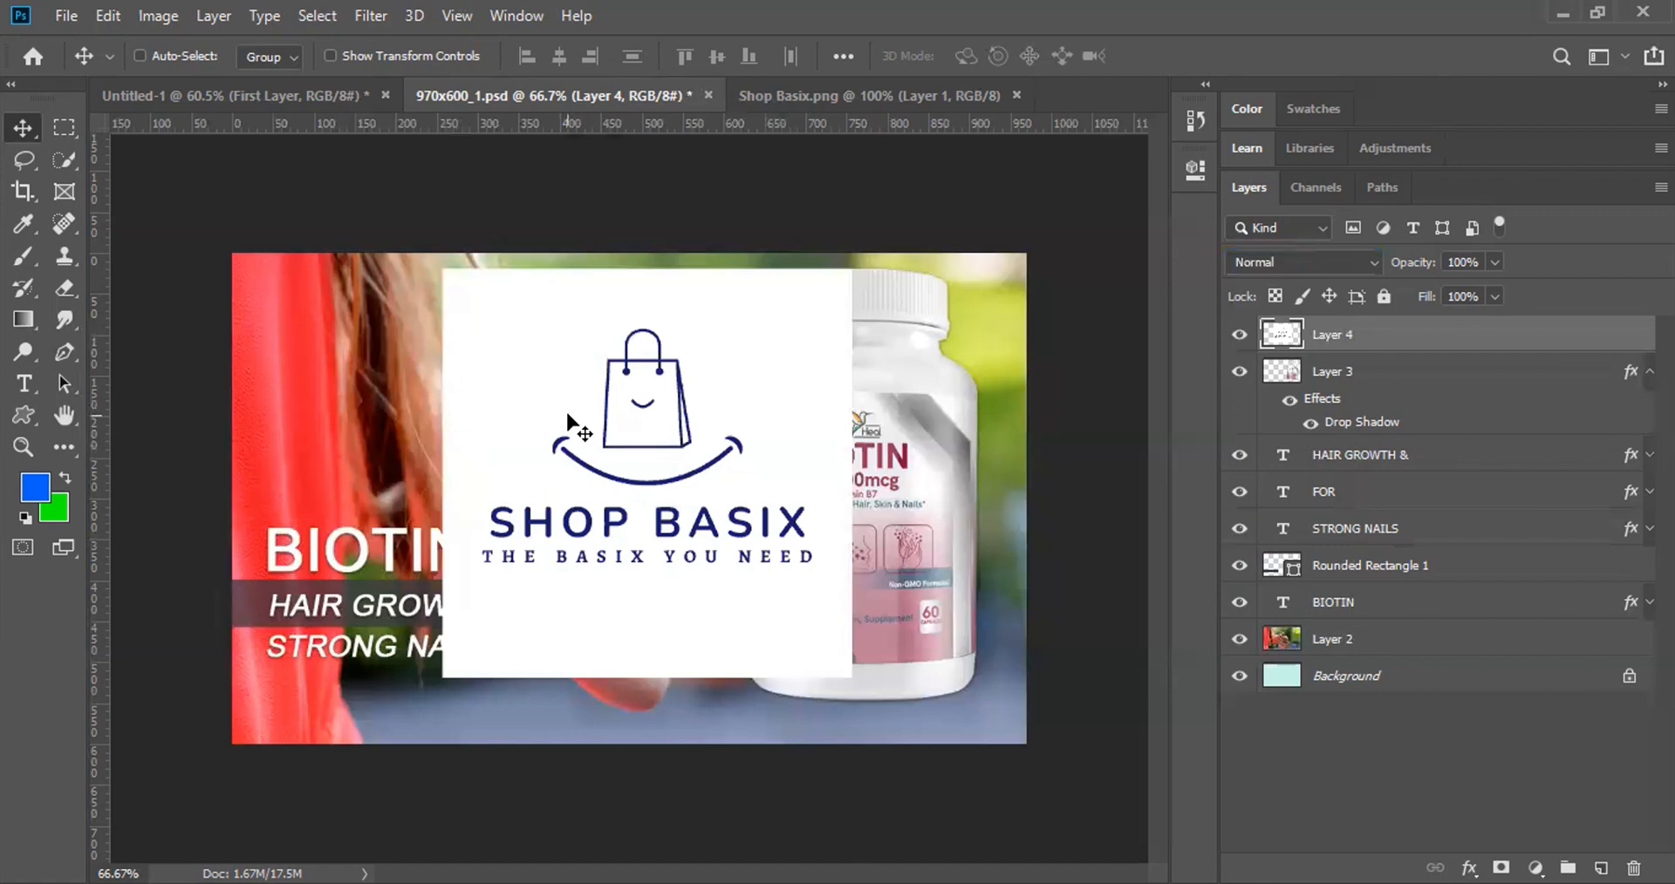
key("2")
key("5")
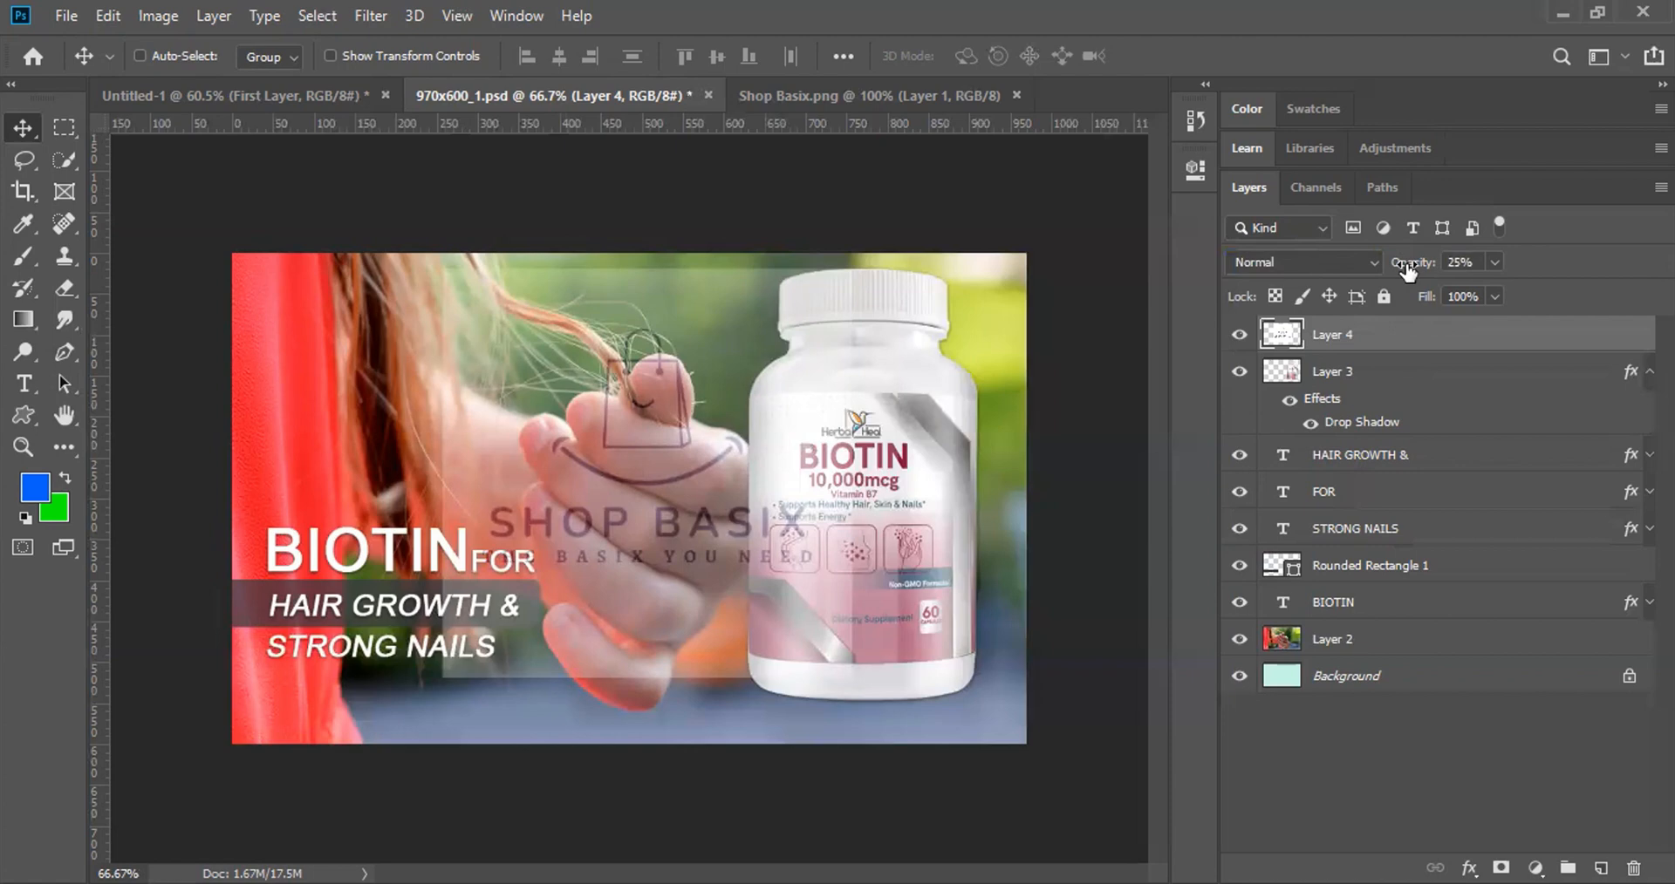
mouse_move(1407, 272)
left_mouse_down()
mouse_move(1548, 270)
mouse_move(1408, 268)
mouse_move(1381, 285)
left_mouse_up()
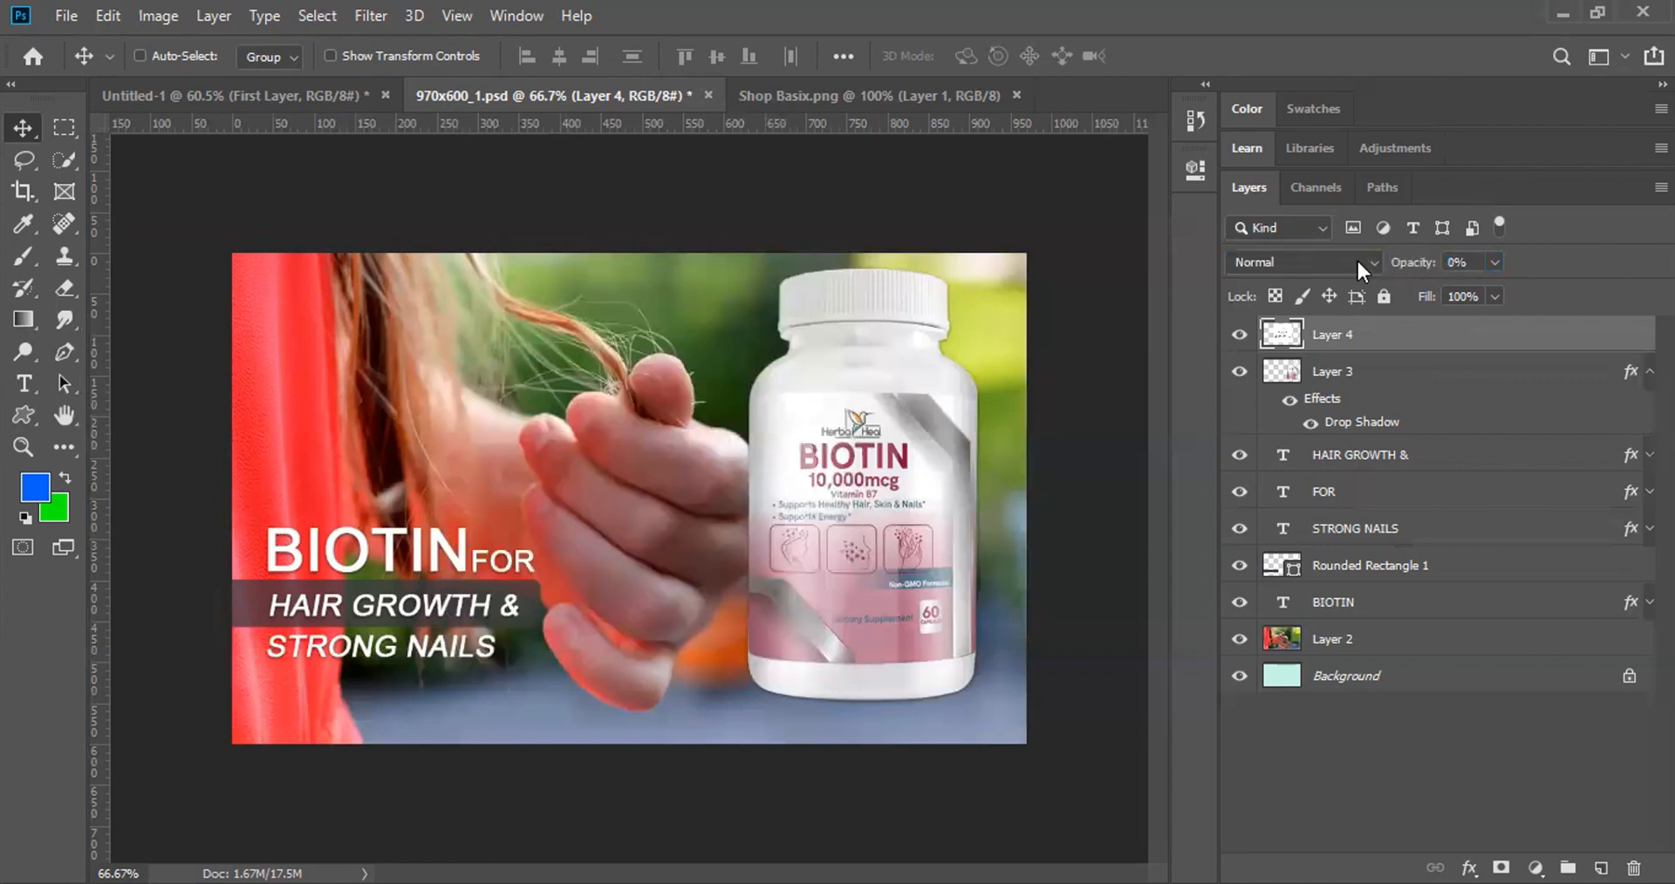
Step: Test the logo layer's opacity at about 76%, 50%, 0% and 10%, then restore it to 100%
left_click(1491, 262)
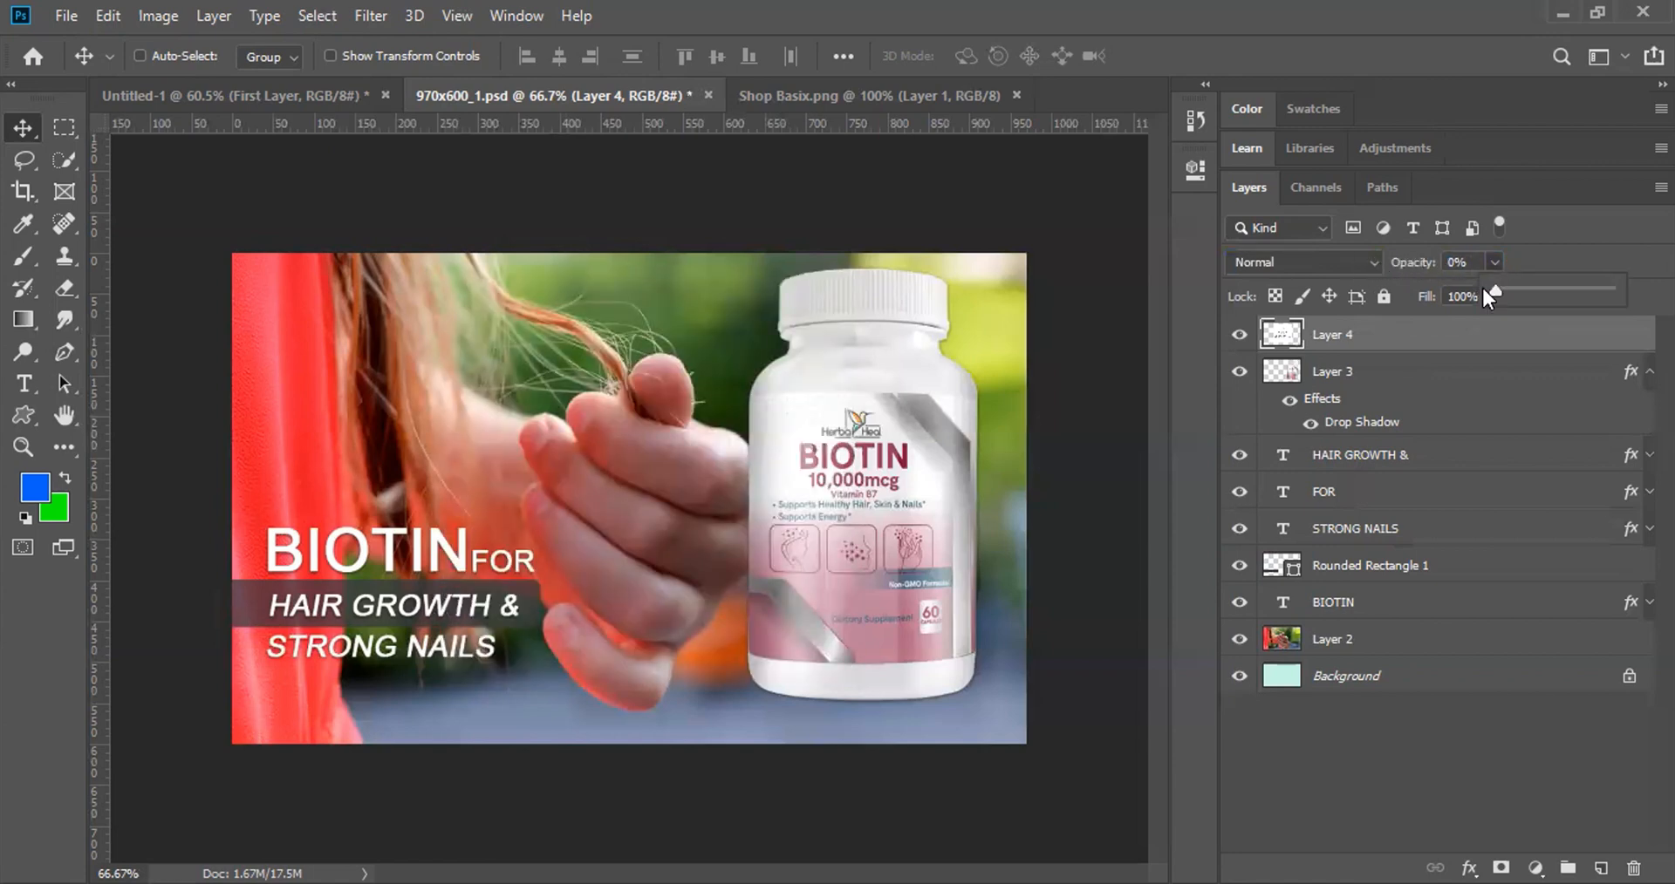
left_click_drag(1495, 290, 1615, 287)
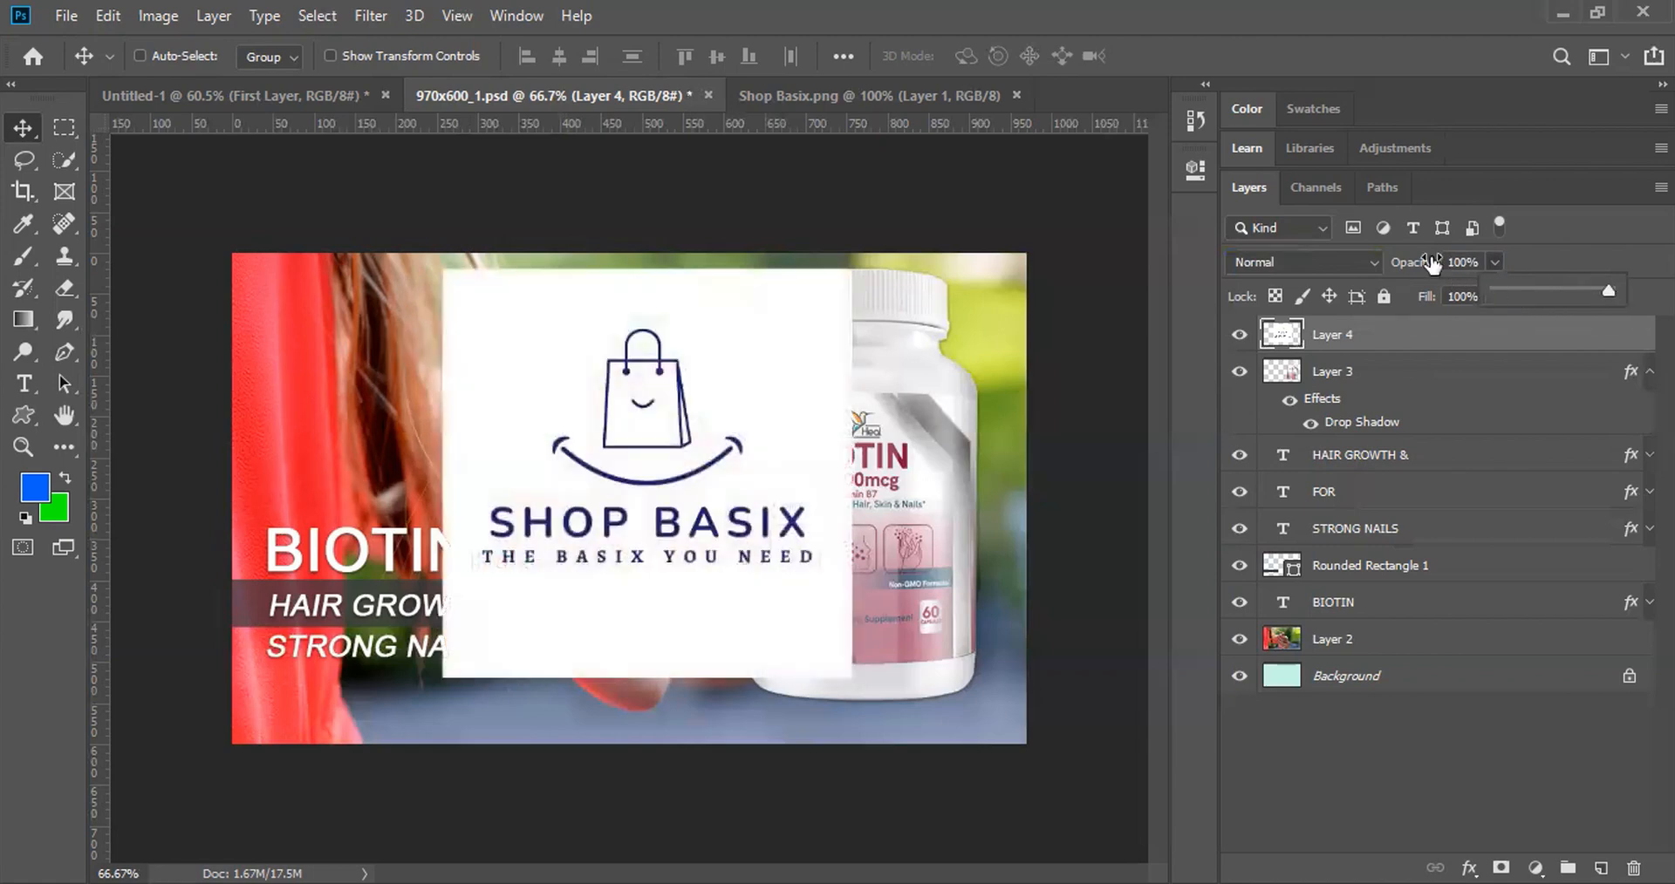
left_click_drag(1430, 265, 1413, 265)
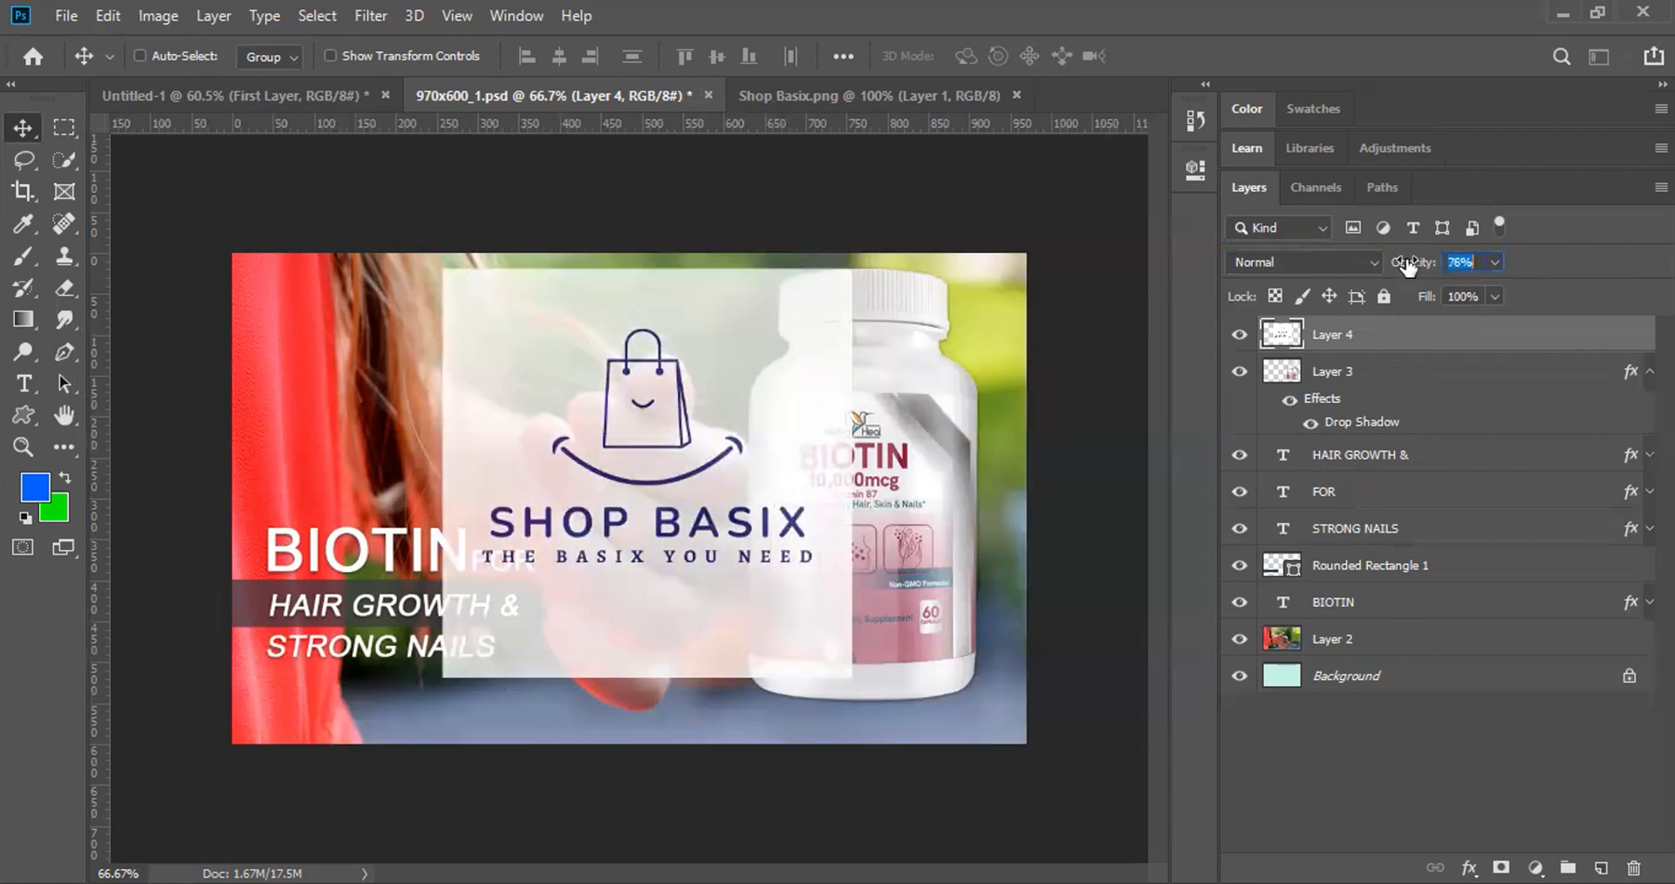
left_click(316, 422)
key("5")
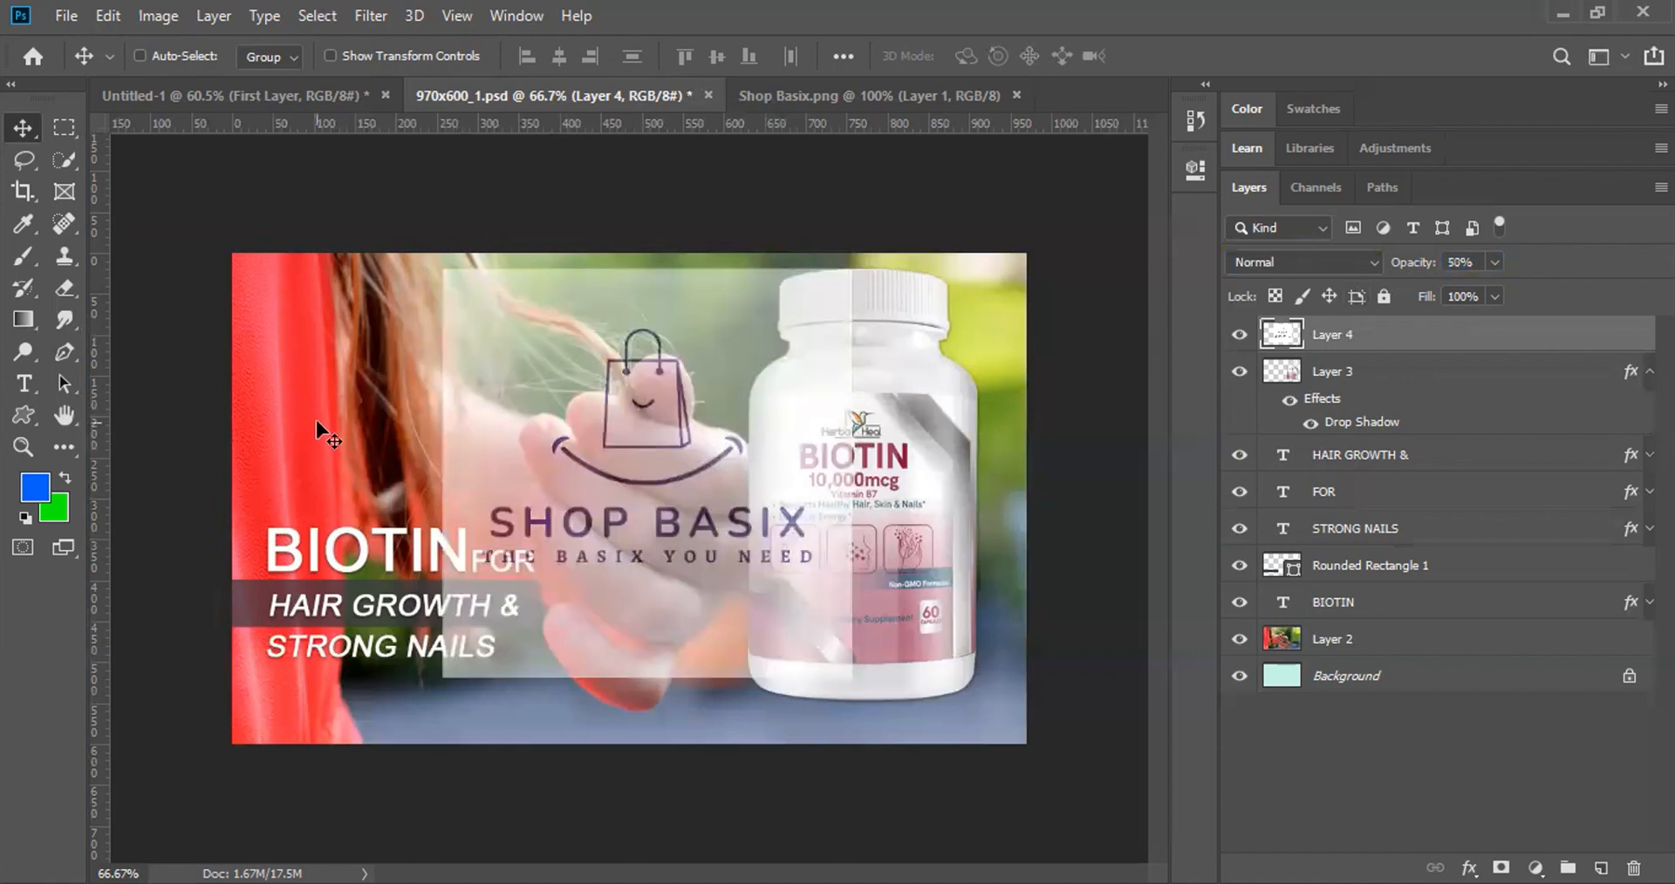
key("0")
key("0")
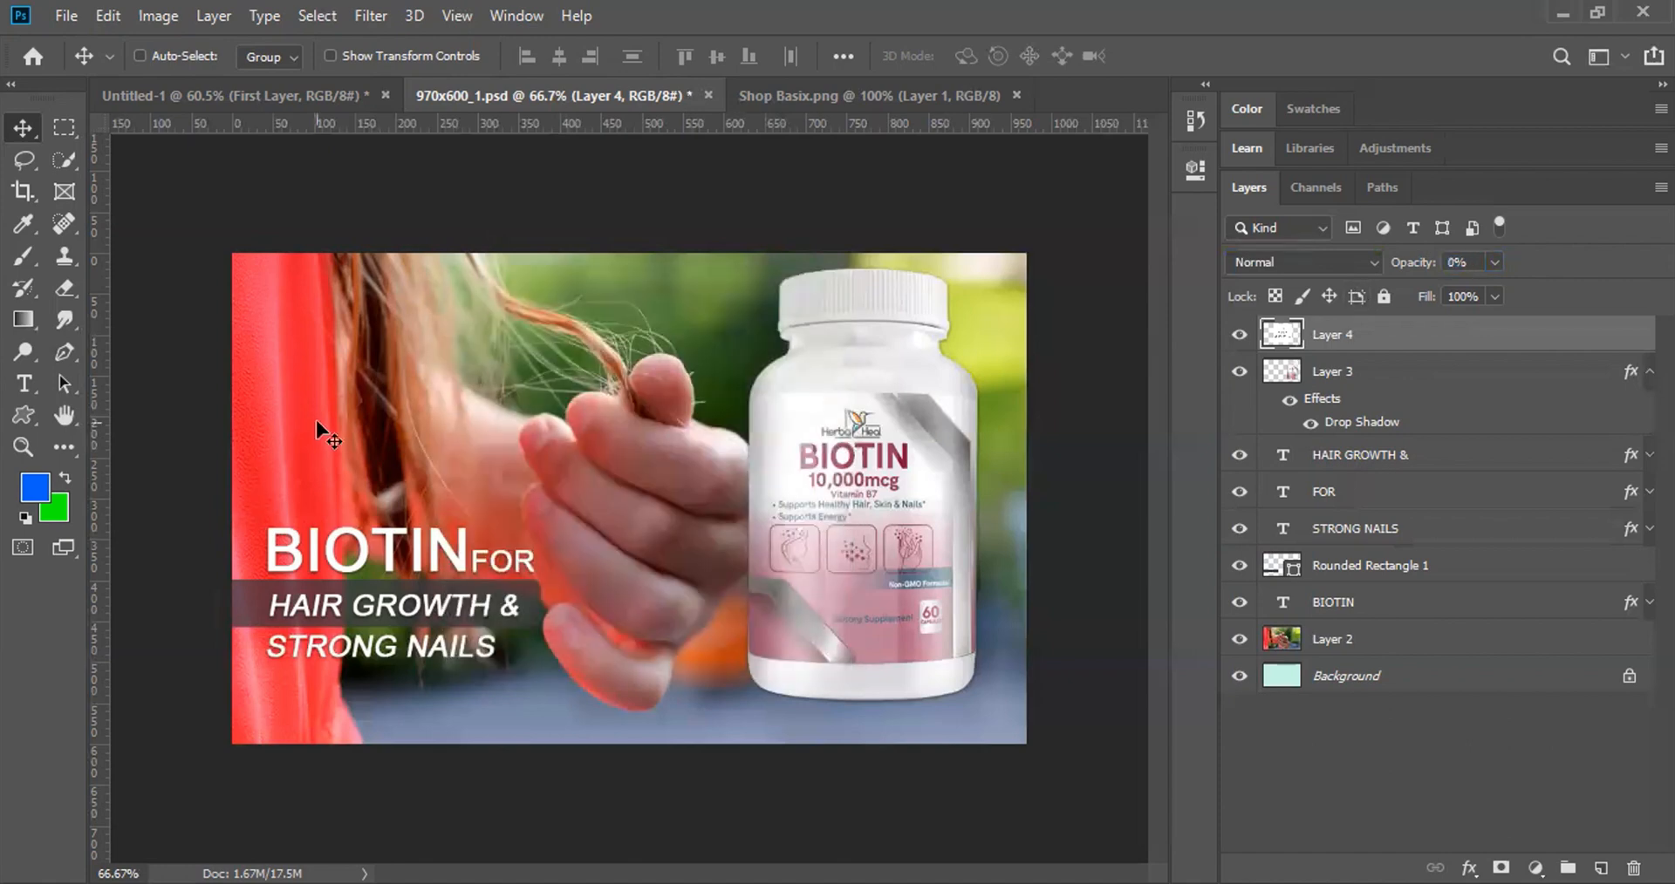
key("1")
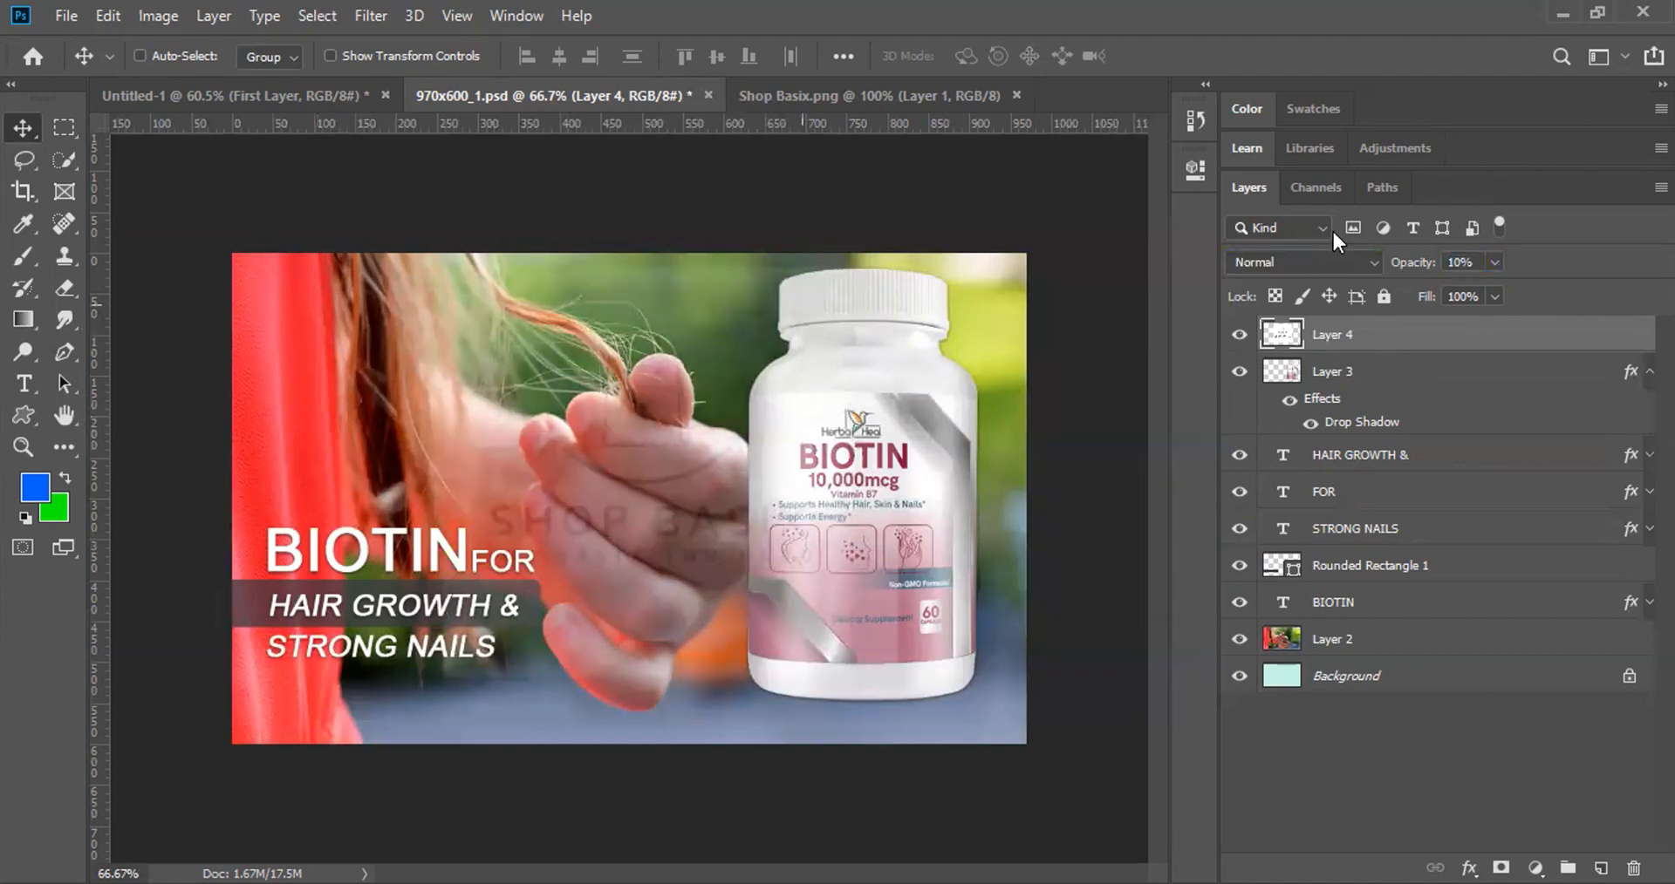
left_click(1494, 262)
left_click_drag(1491, 286, 1615, 285)
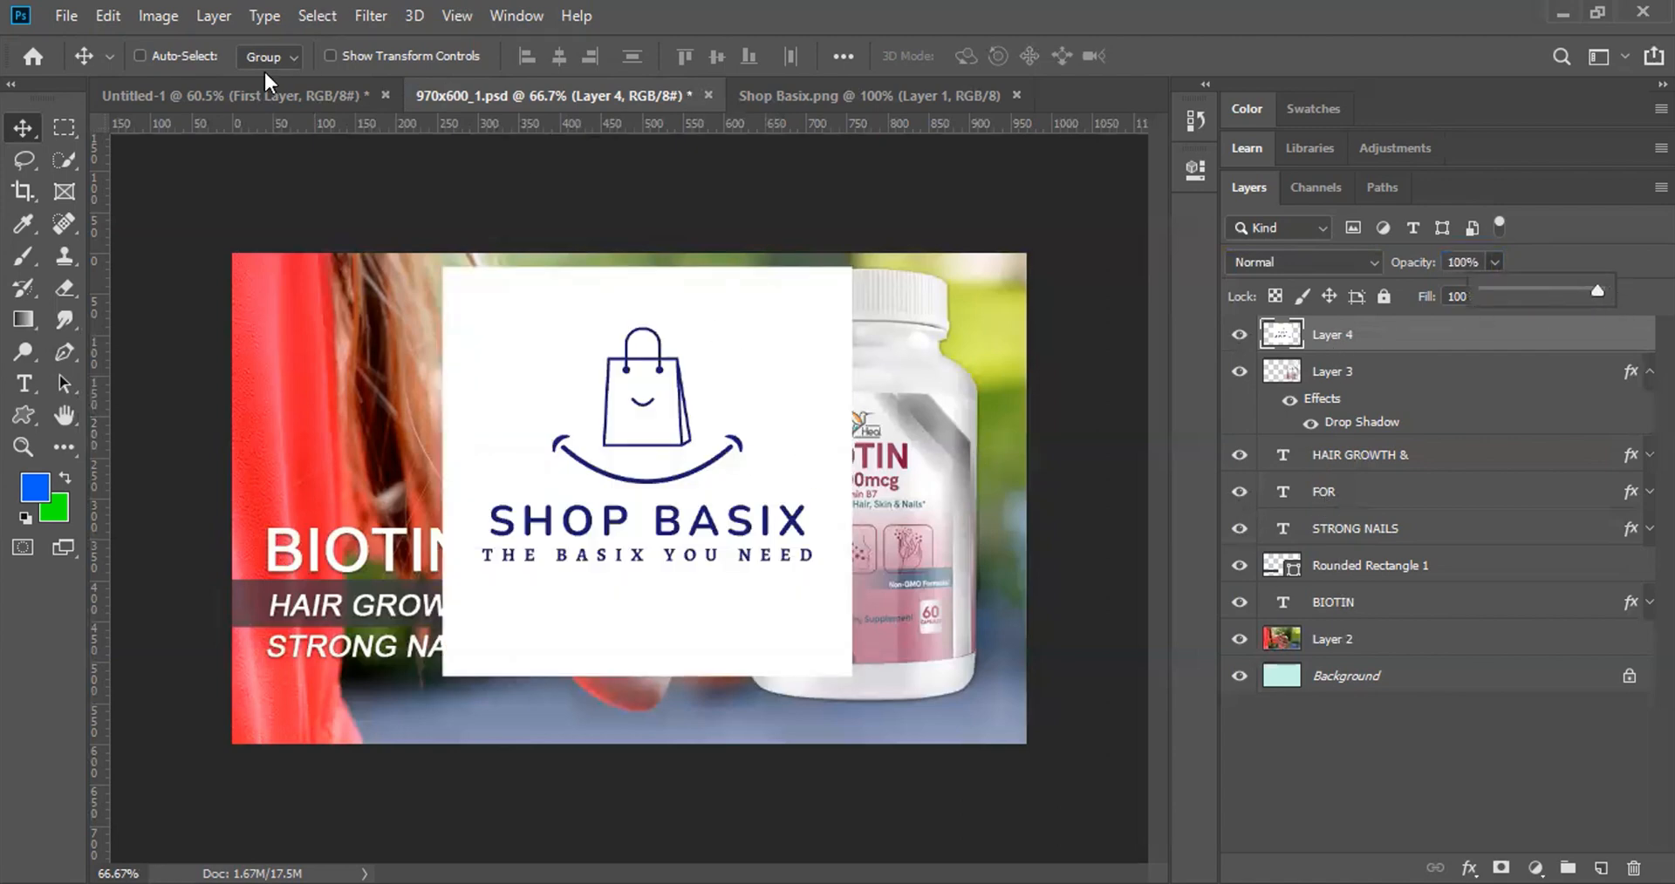
Step: Check the Untitled-1 document, then delete the Shop Basix logo layer in 970x600_1.psd
left_click(254, 94)
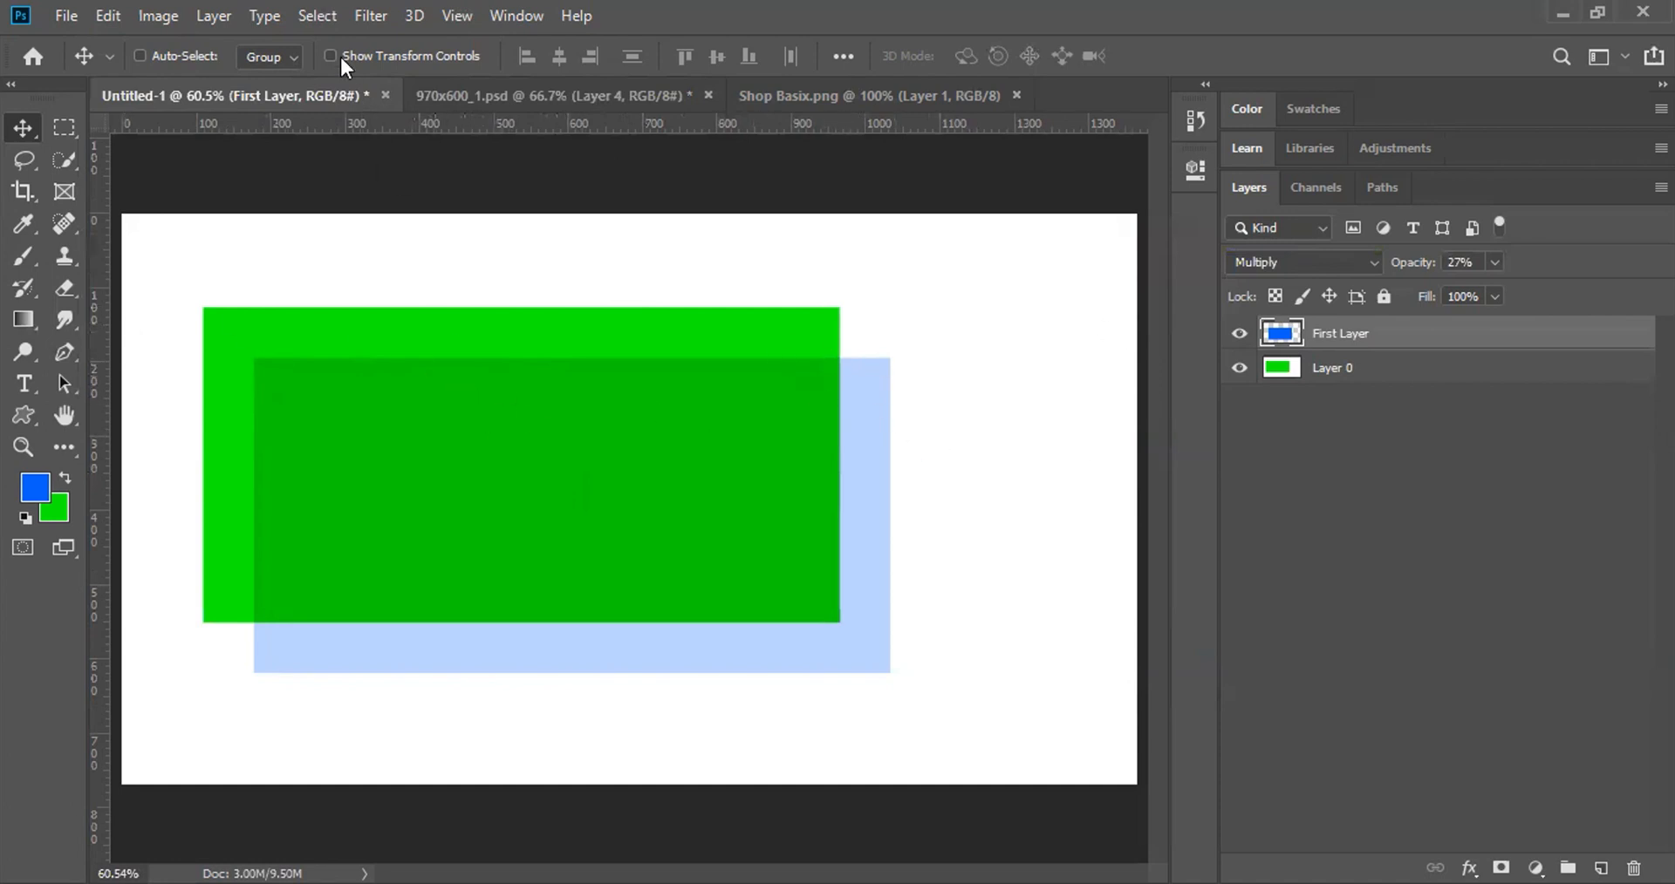
left_click(522, 87)
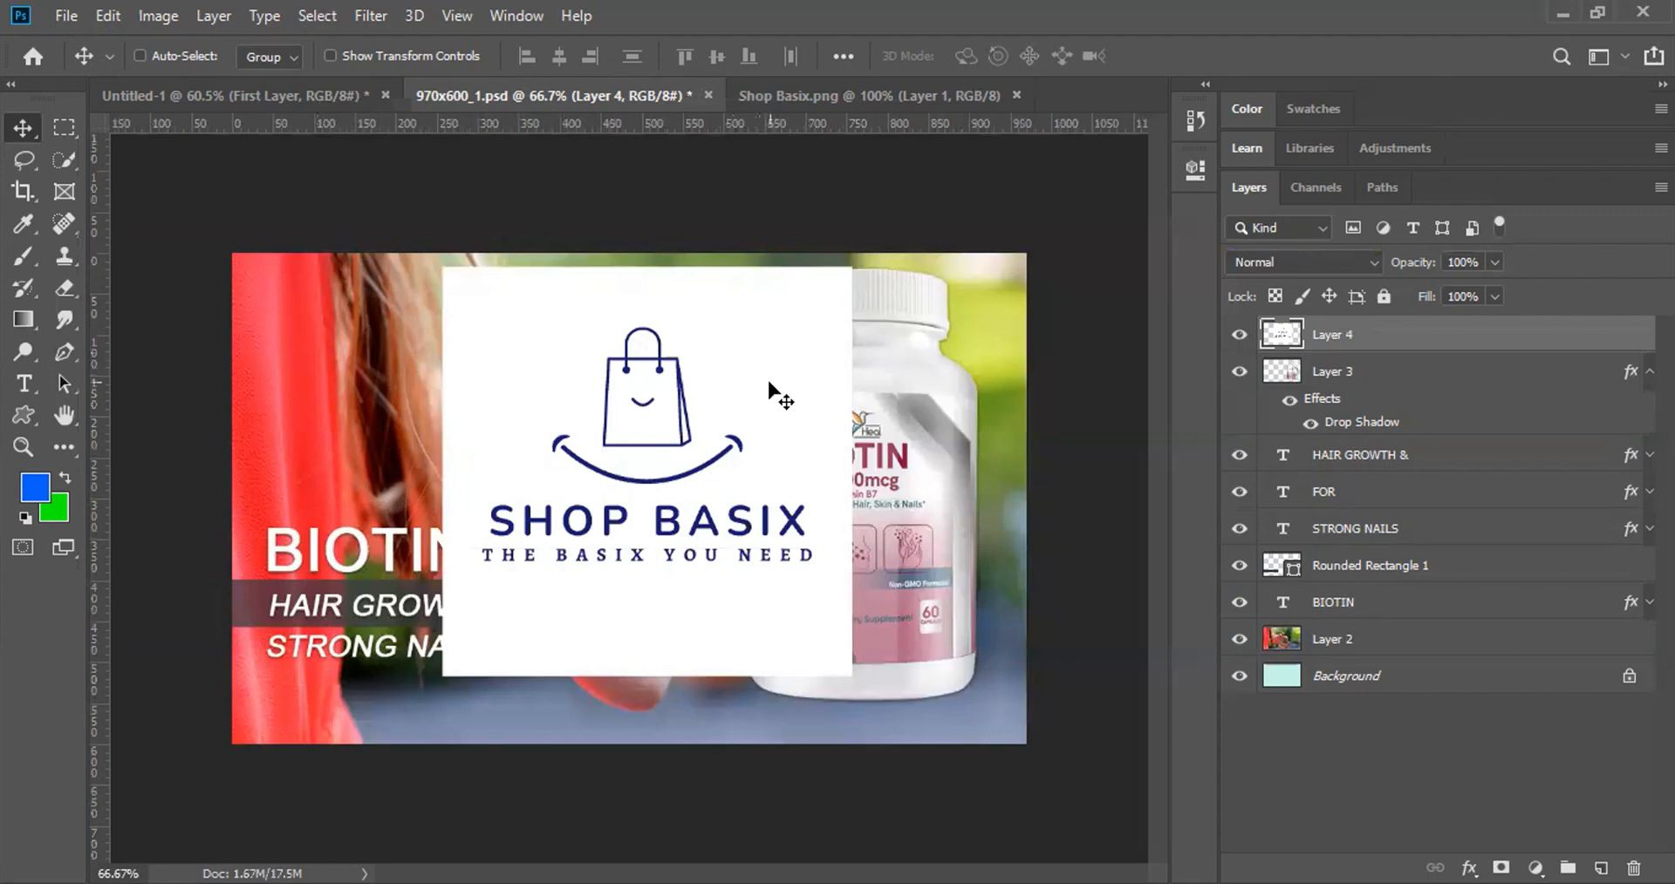
key("Delete")
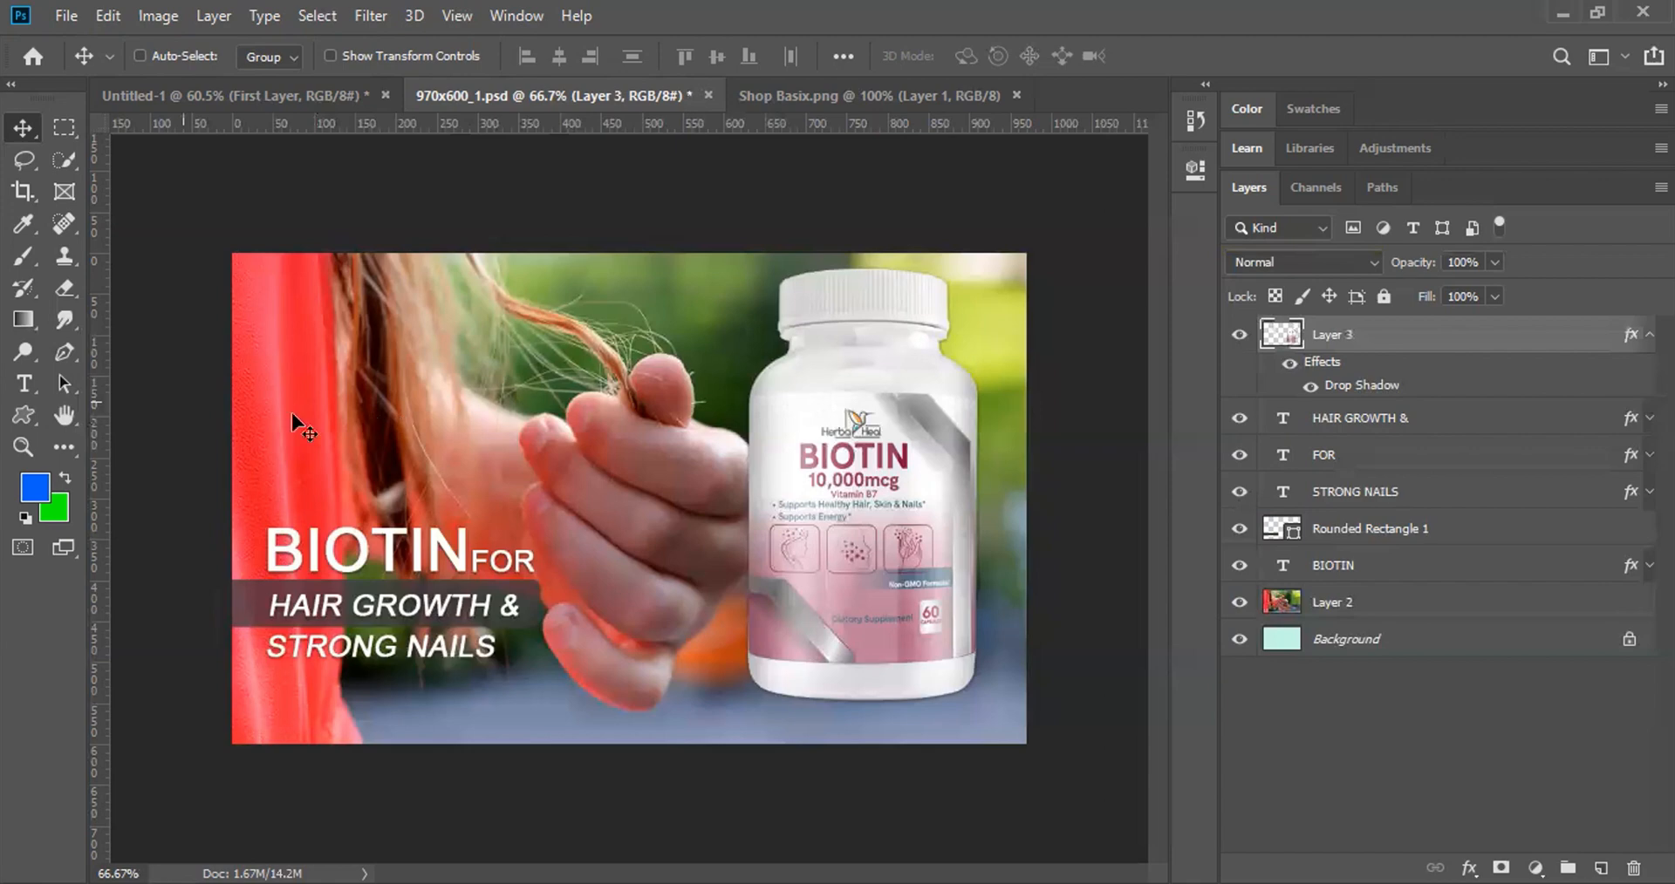
Step: Select the BIOTIN heading layer and add the HAIR GROWTH & layer to the selection
right_click(329, 555)
key("Escape")
left_click(311, 553, "ctrl")
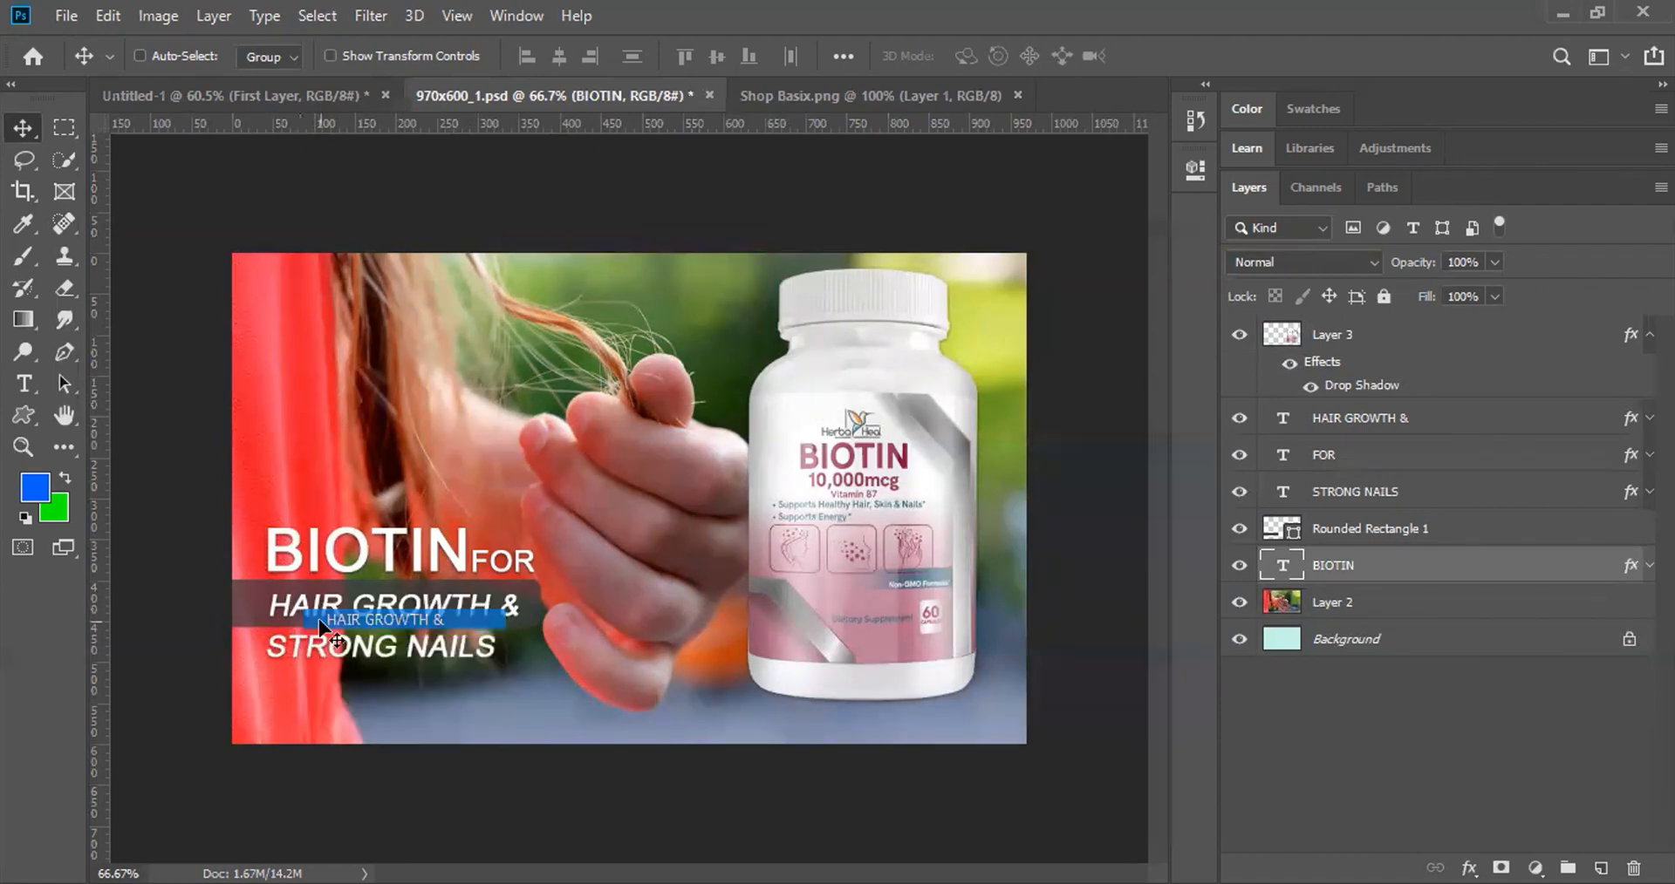
left_click(304, 610, "ctrl+shift")
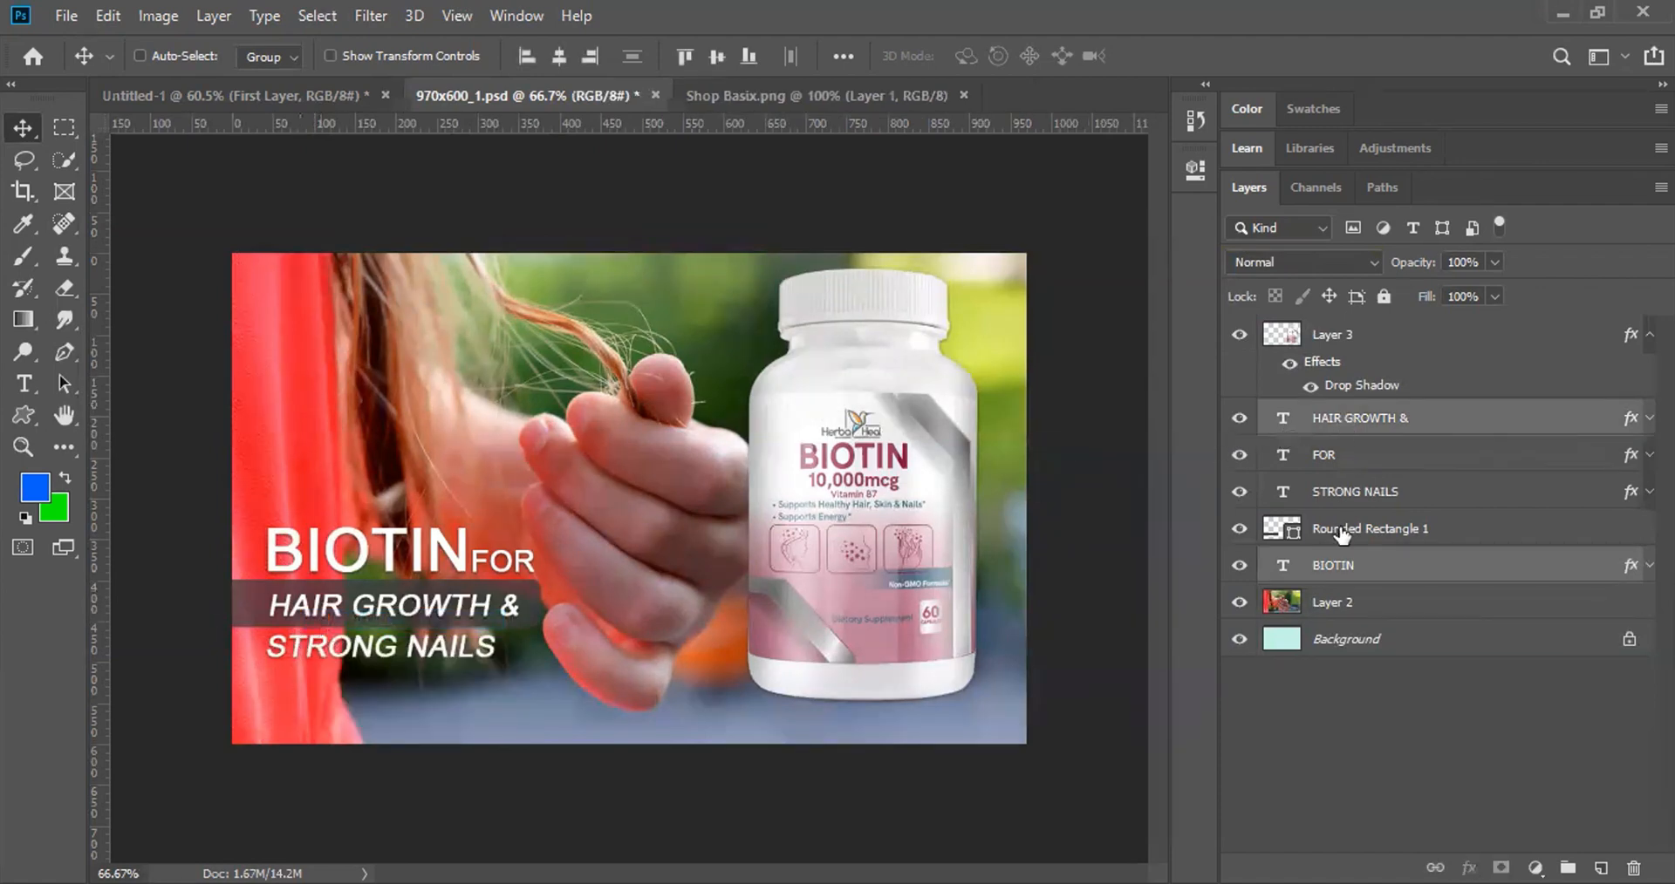
Step: Add STRONG NAILS and Rounded Rectangle 1 to the selection and move the heading block upward
right_click(305, 653)
left_click(312, 657)
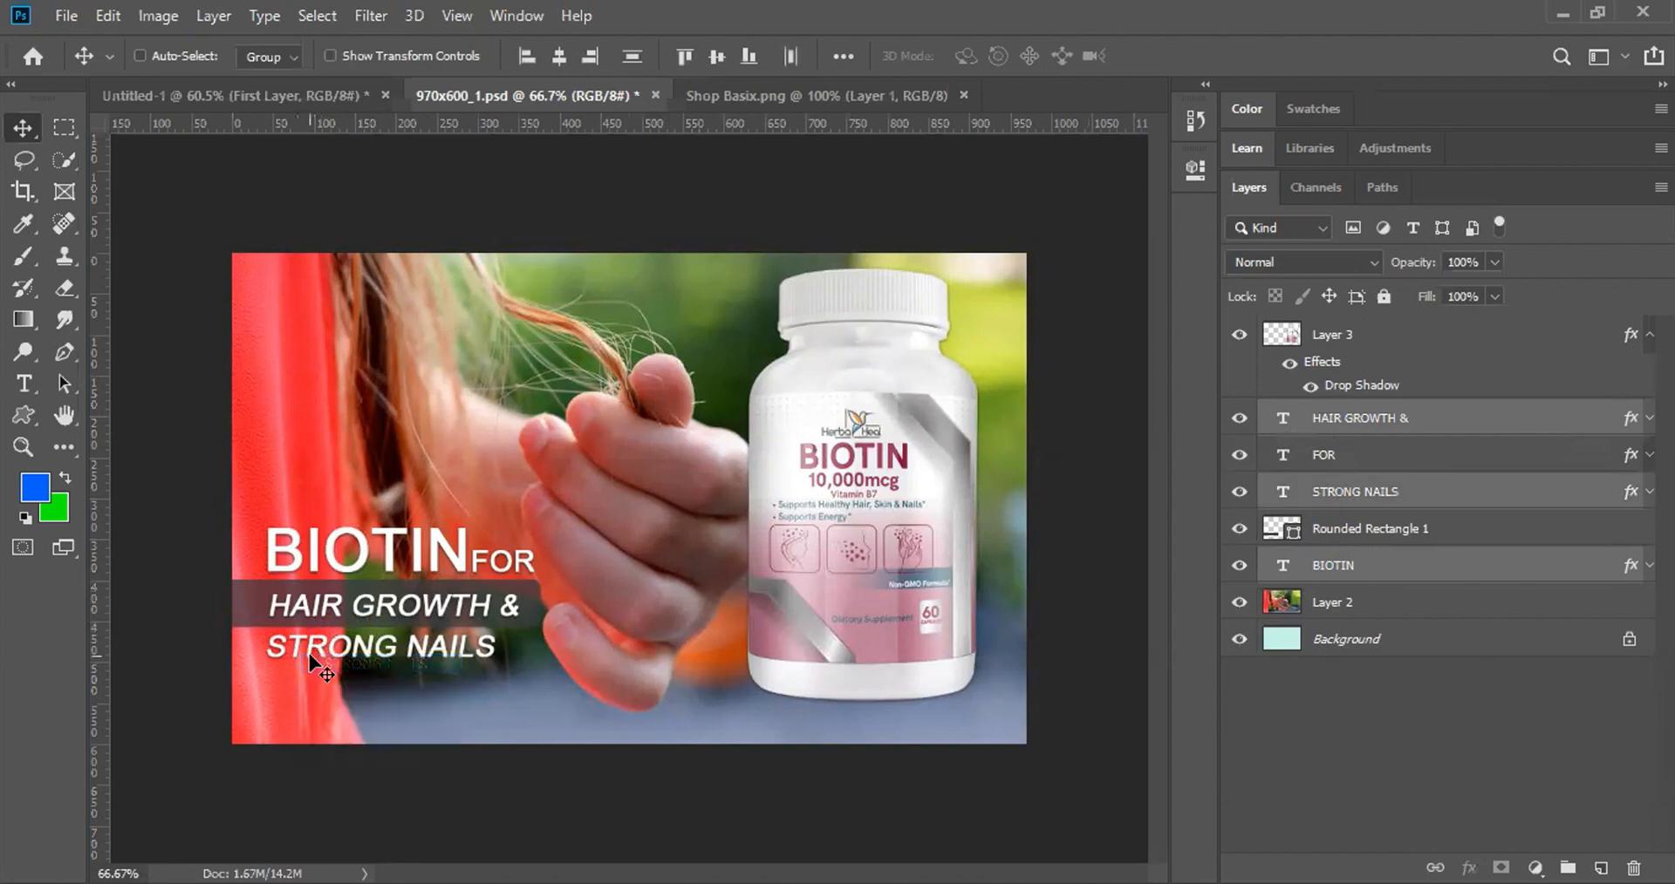
right_click(255, 595)
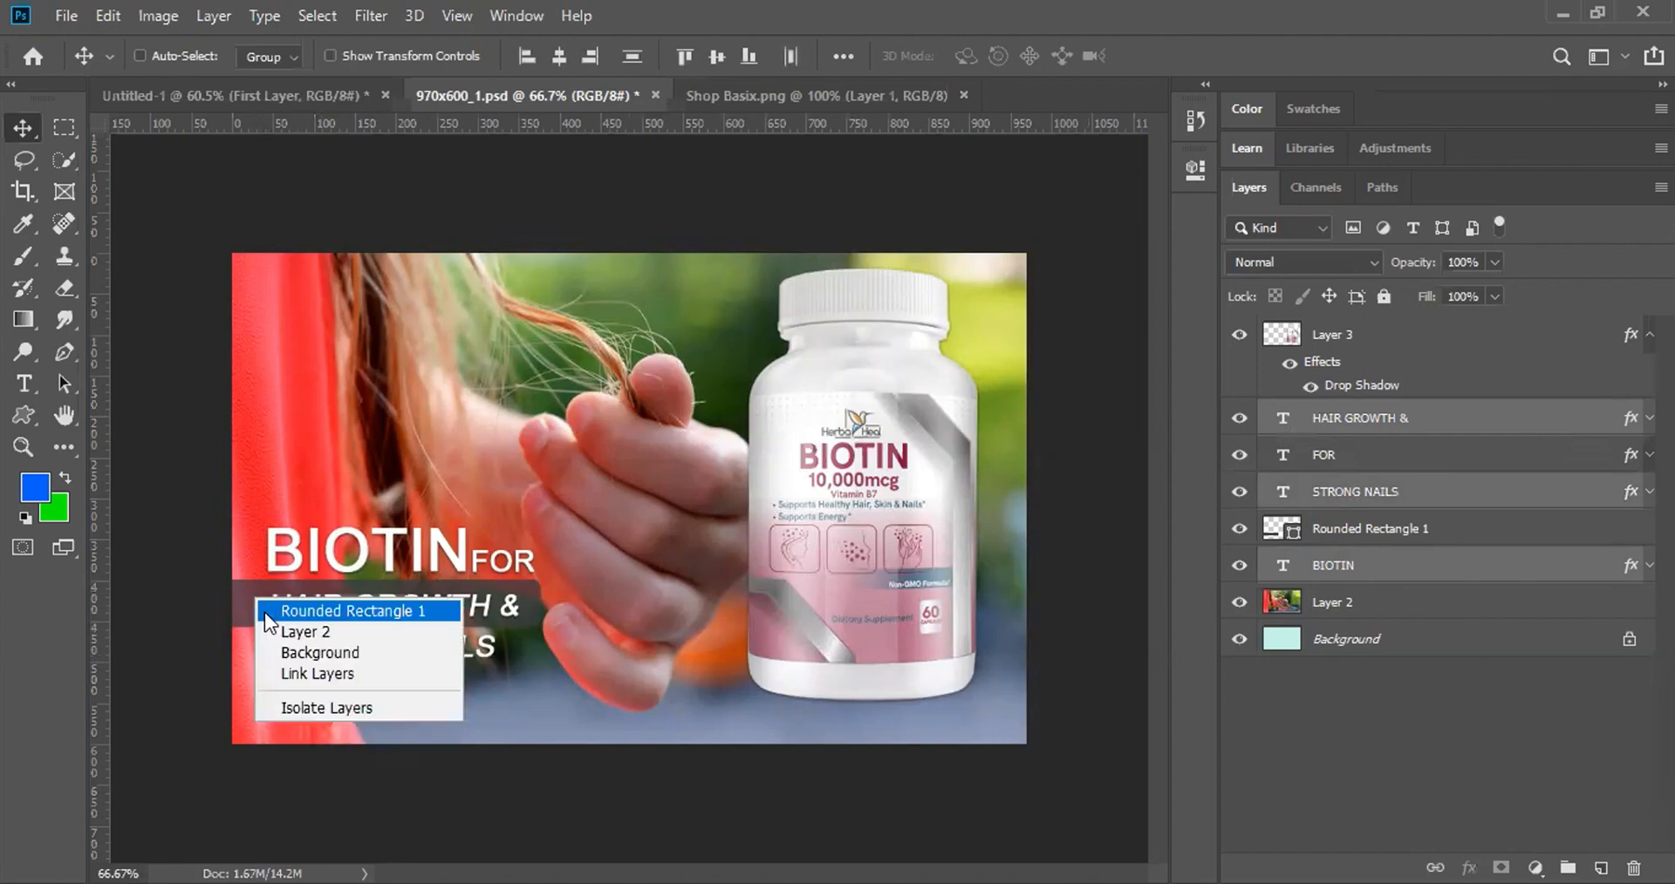
left_click(266, 611)
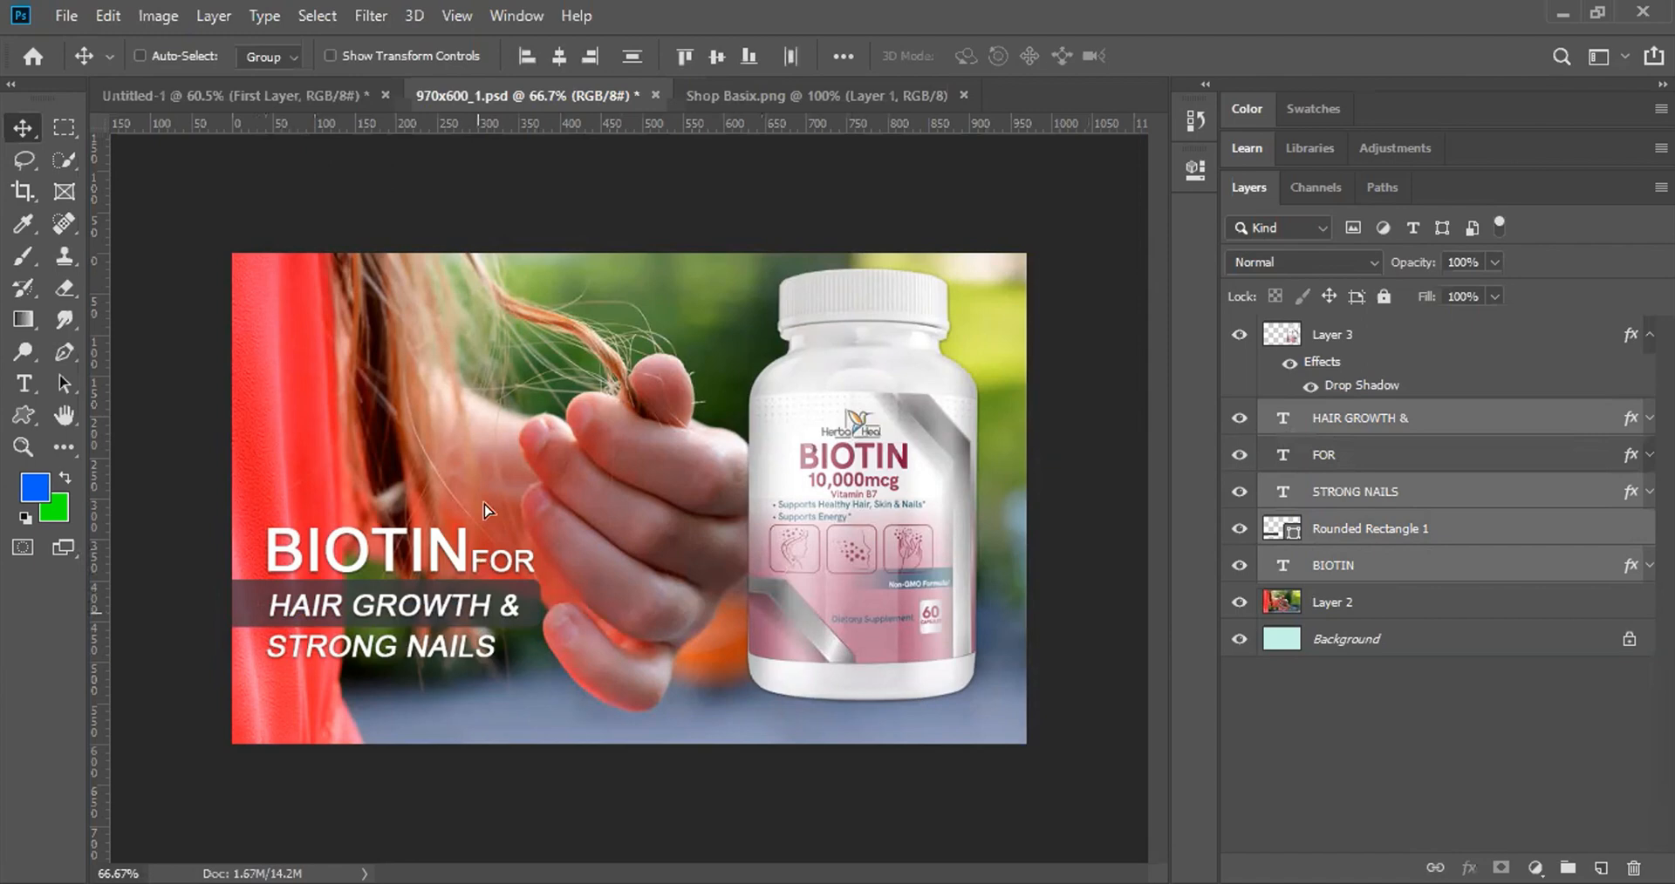
left_click_drag(477, 614, 472, 456)
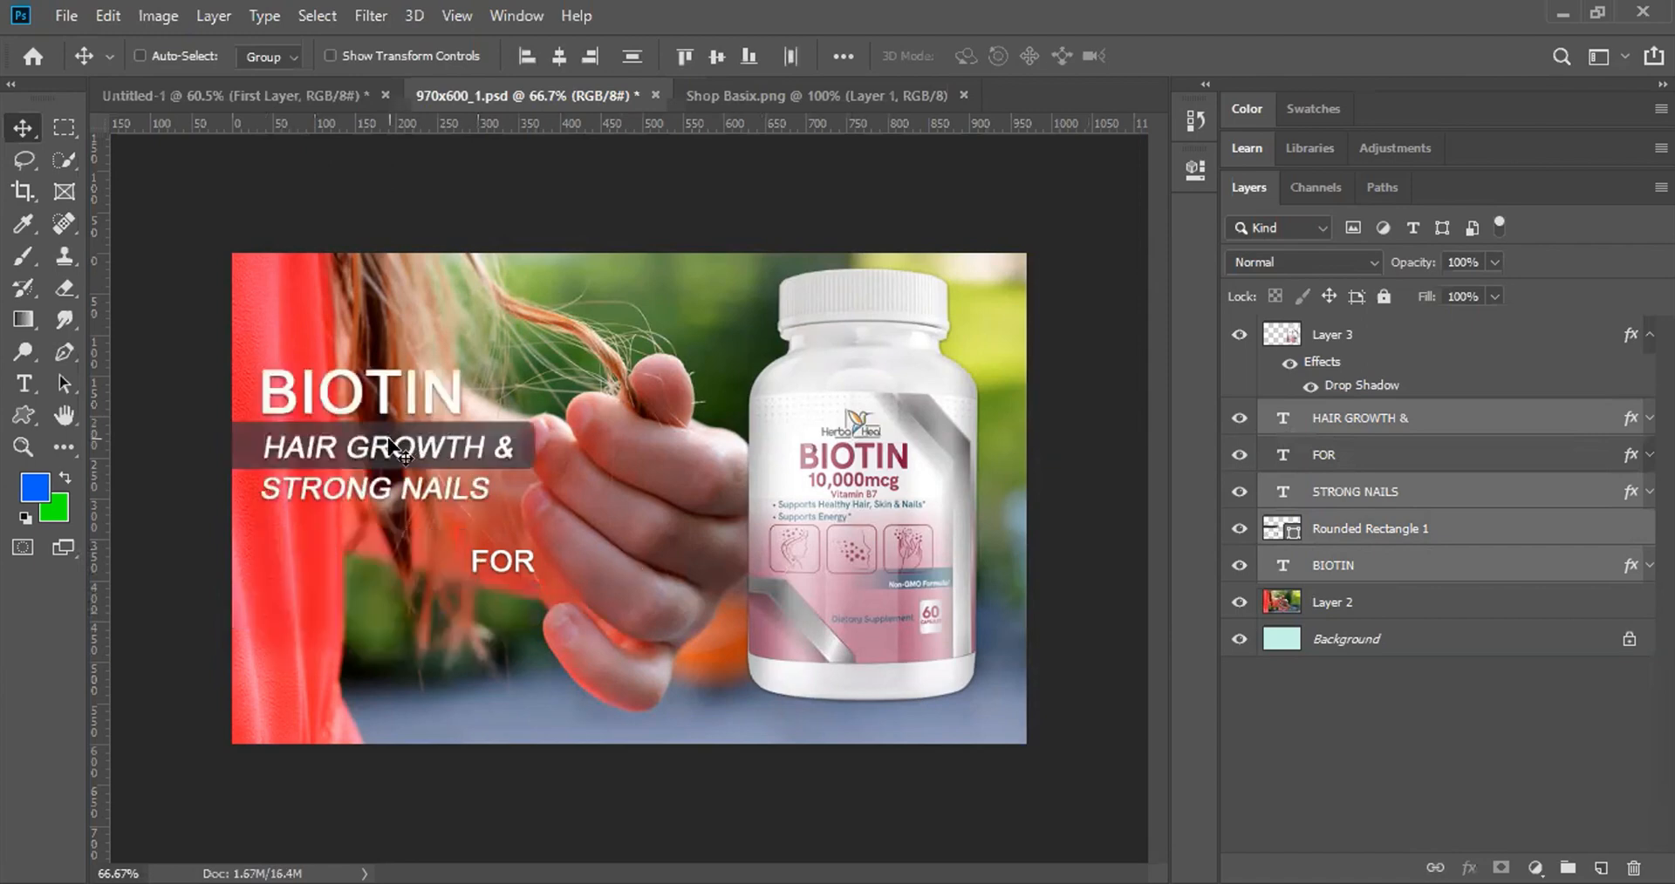
left_click_drag(389, 414, 389, 393)
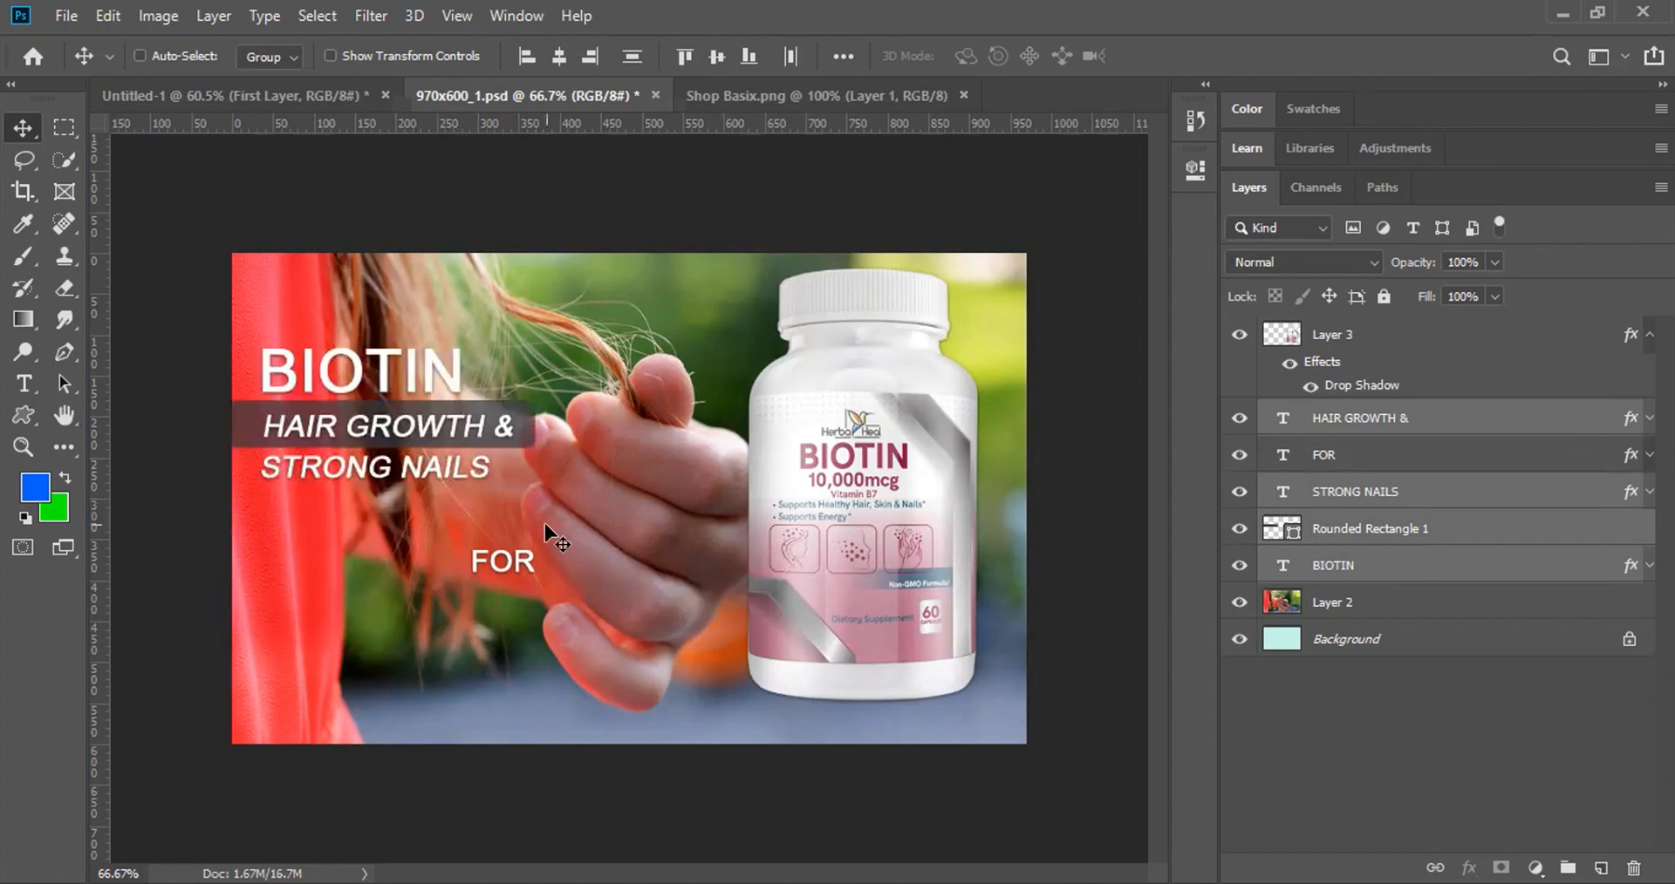
Step: Try moving the FOR text up beside BIOTIN, then undo back to the lower-left heading position
left_click(1326, 358)
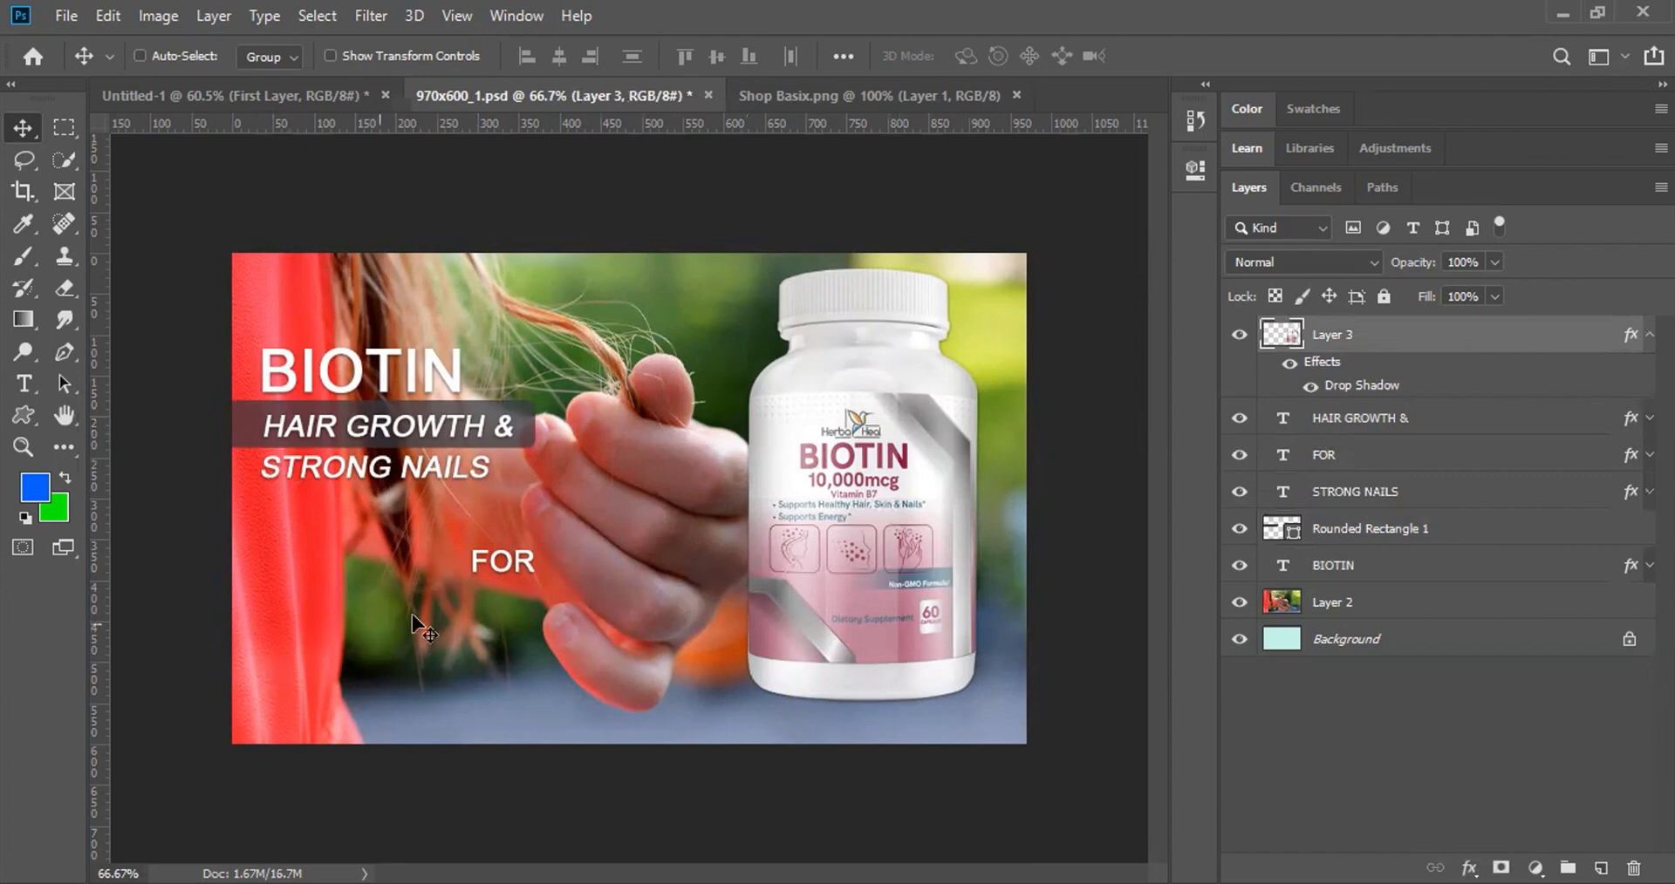
right_click(508, 567)
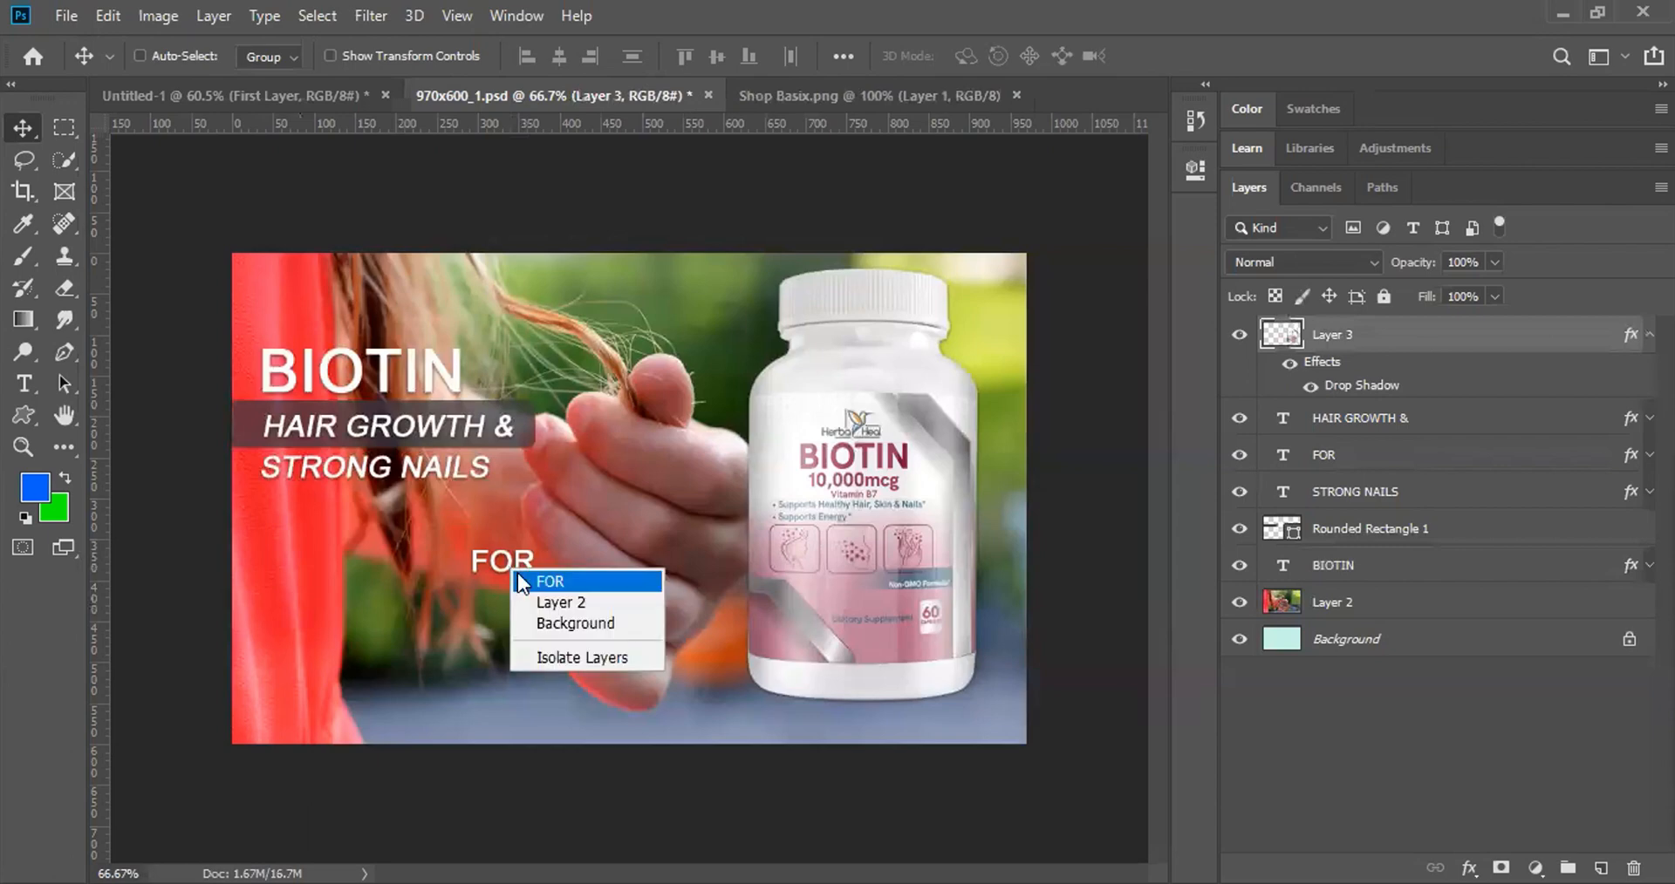
left_click(524, 576)
left_click_drag(513, 560, 511, 380)
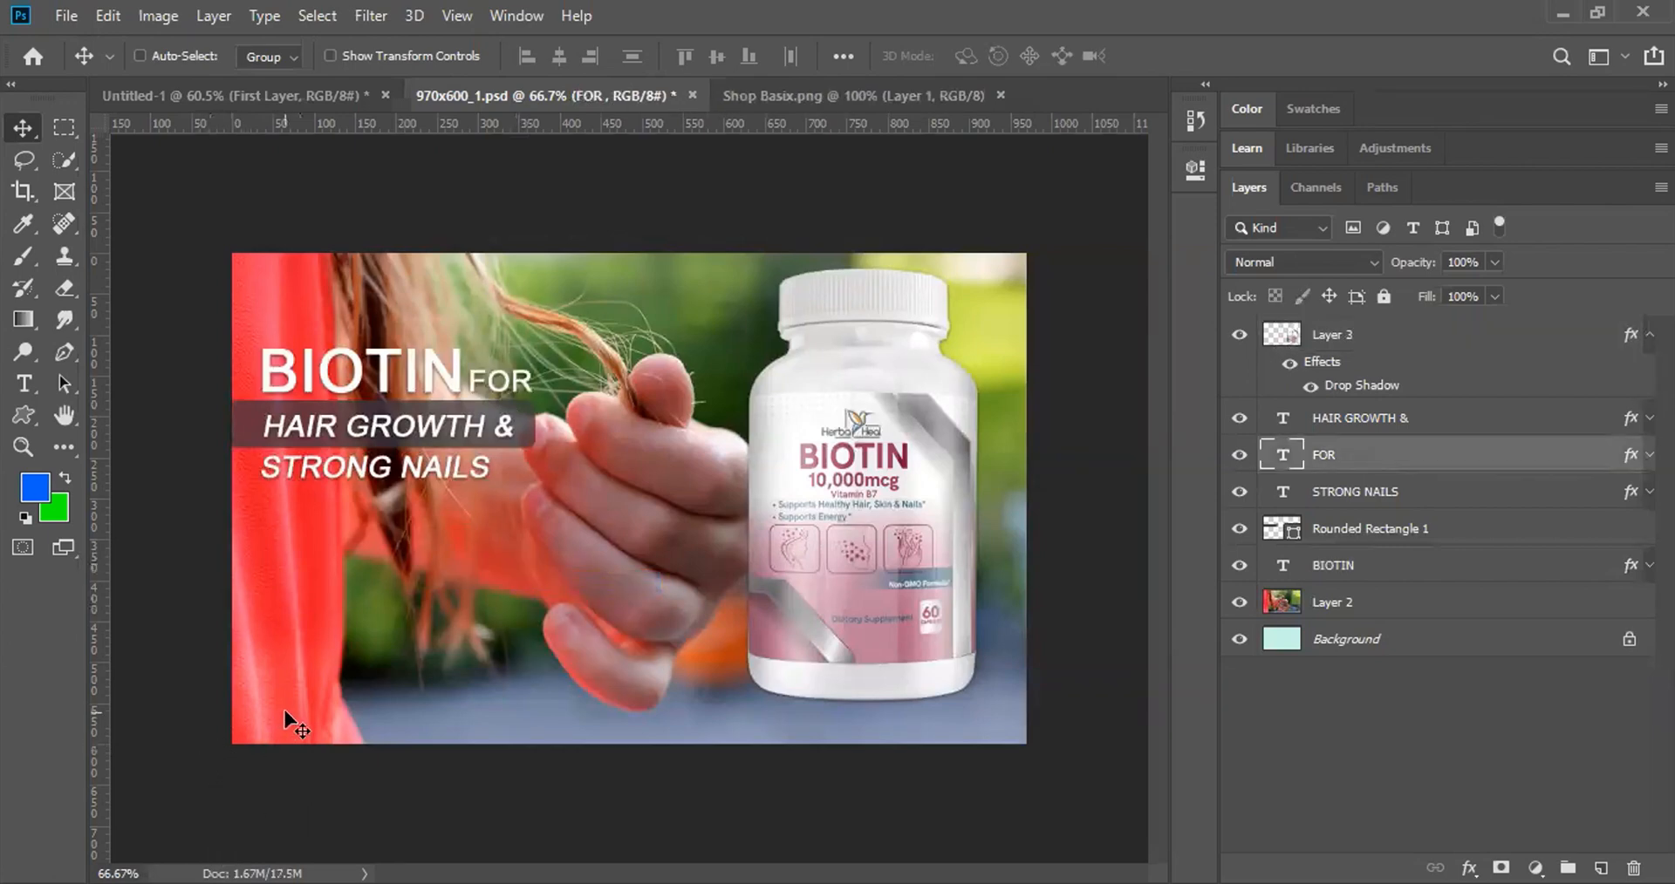
key("ctrl")
key("ctrl+z")
key("ctrl+z")
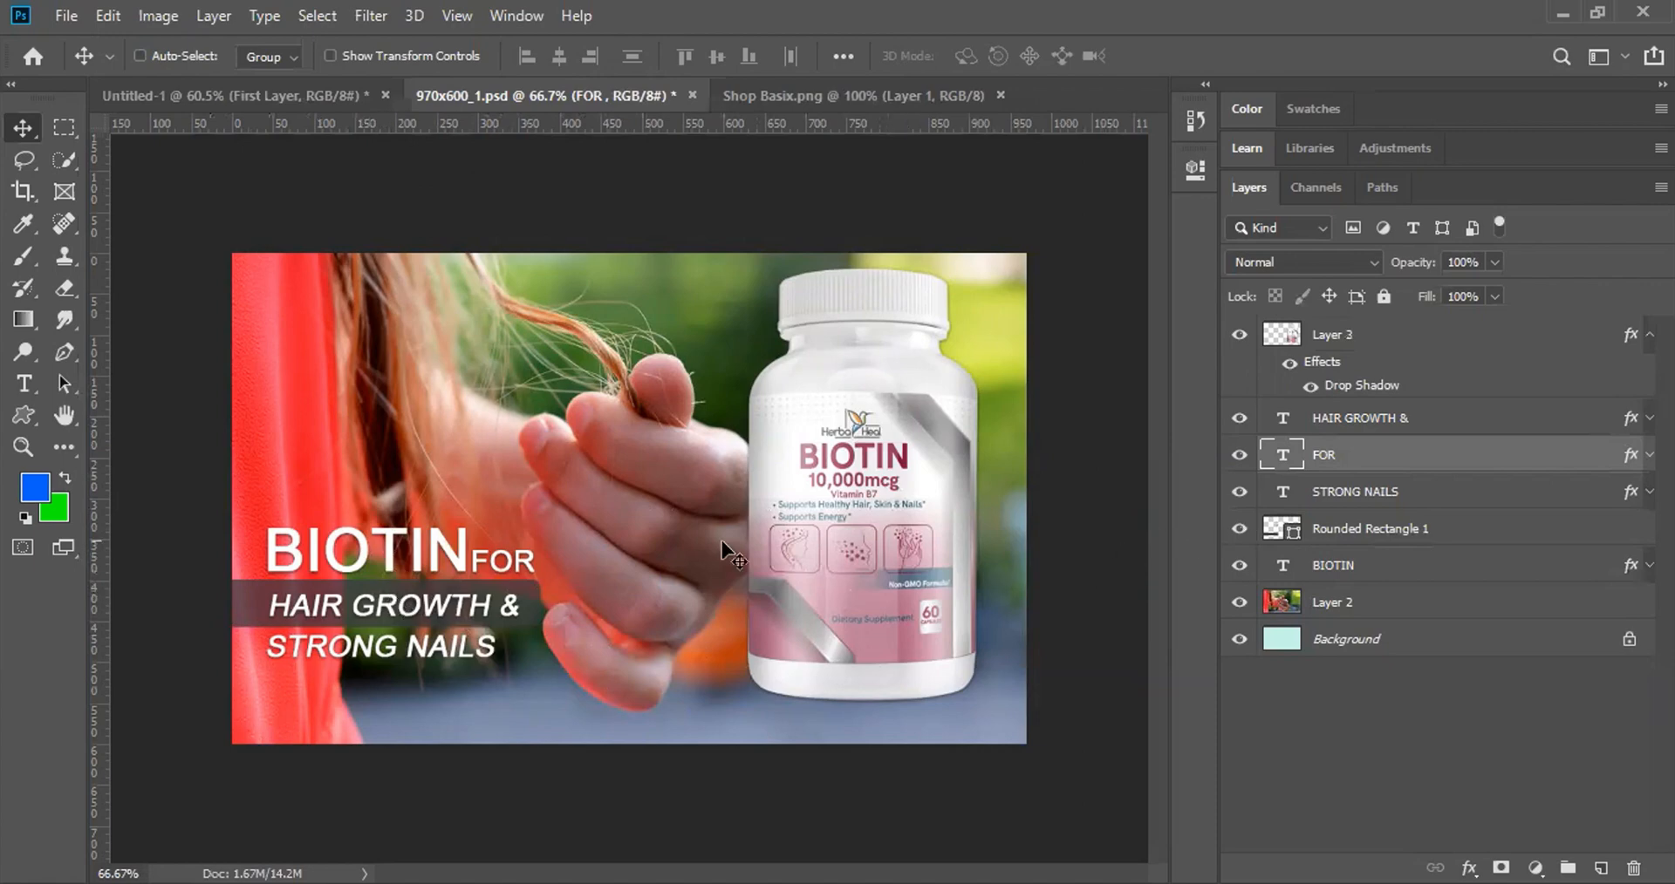
Step: Link BIOTIN, FOR, Rounded Rectangle 1, HAIR GROWTH & and STRONG NAILS, then drag the heading to the top
left_click(460, 546, "ctrl")
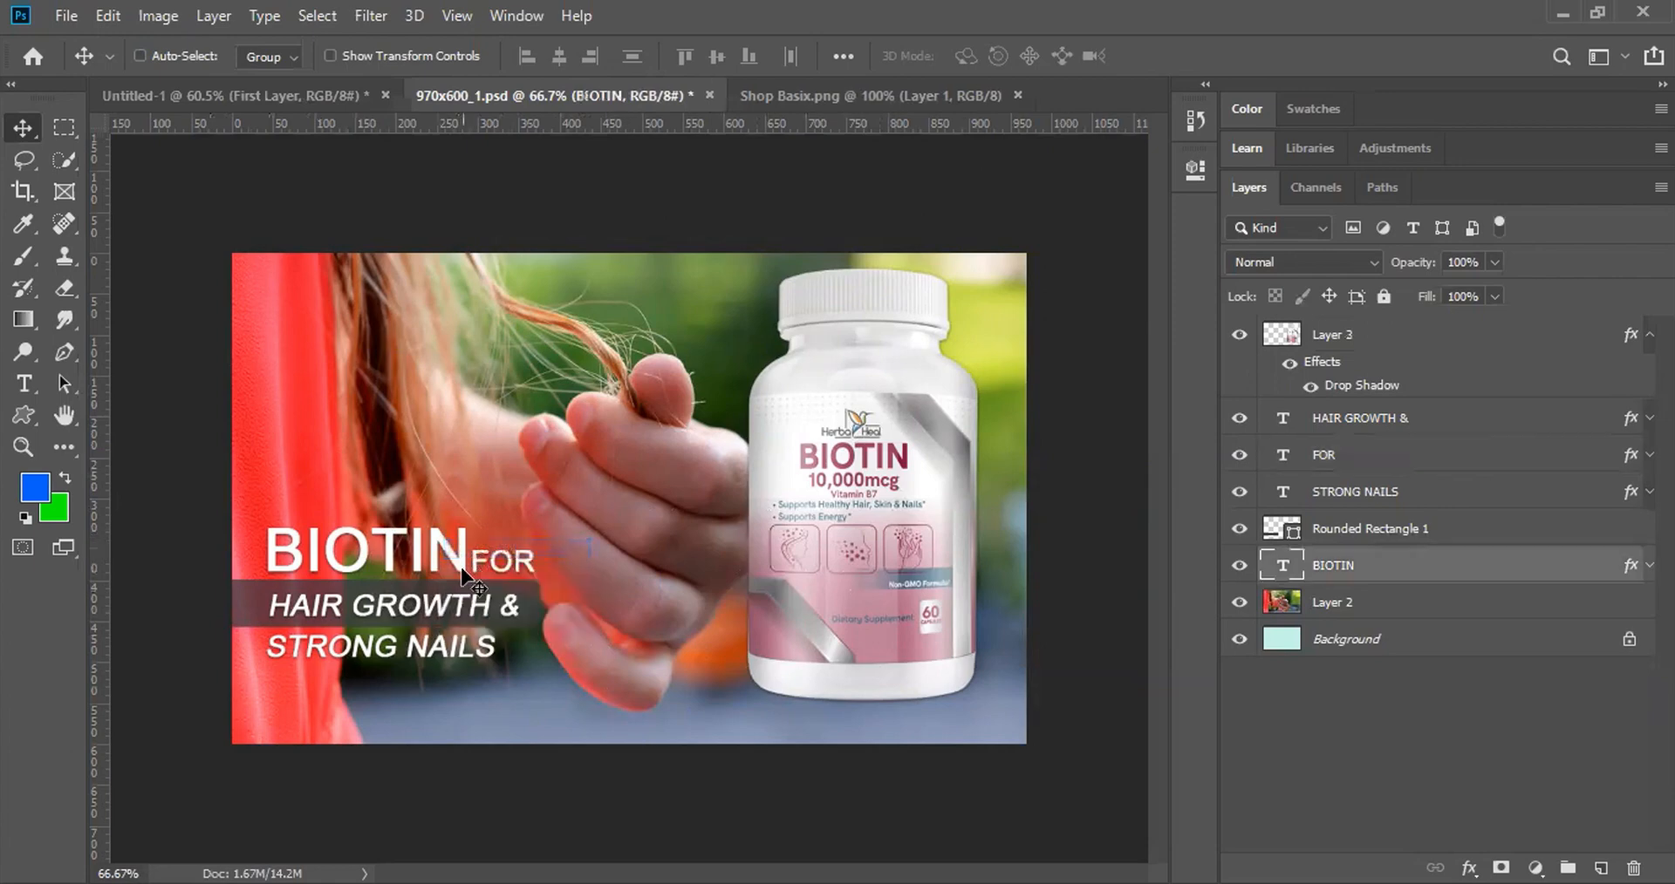
left_click(505, 553, "ctrl+shift")
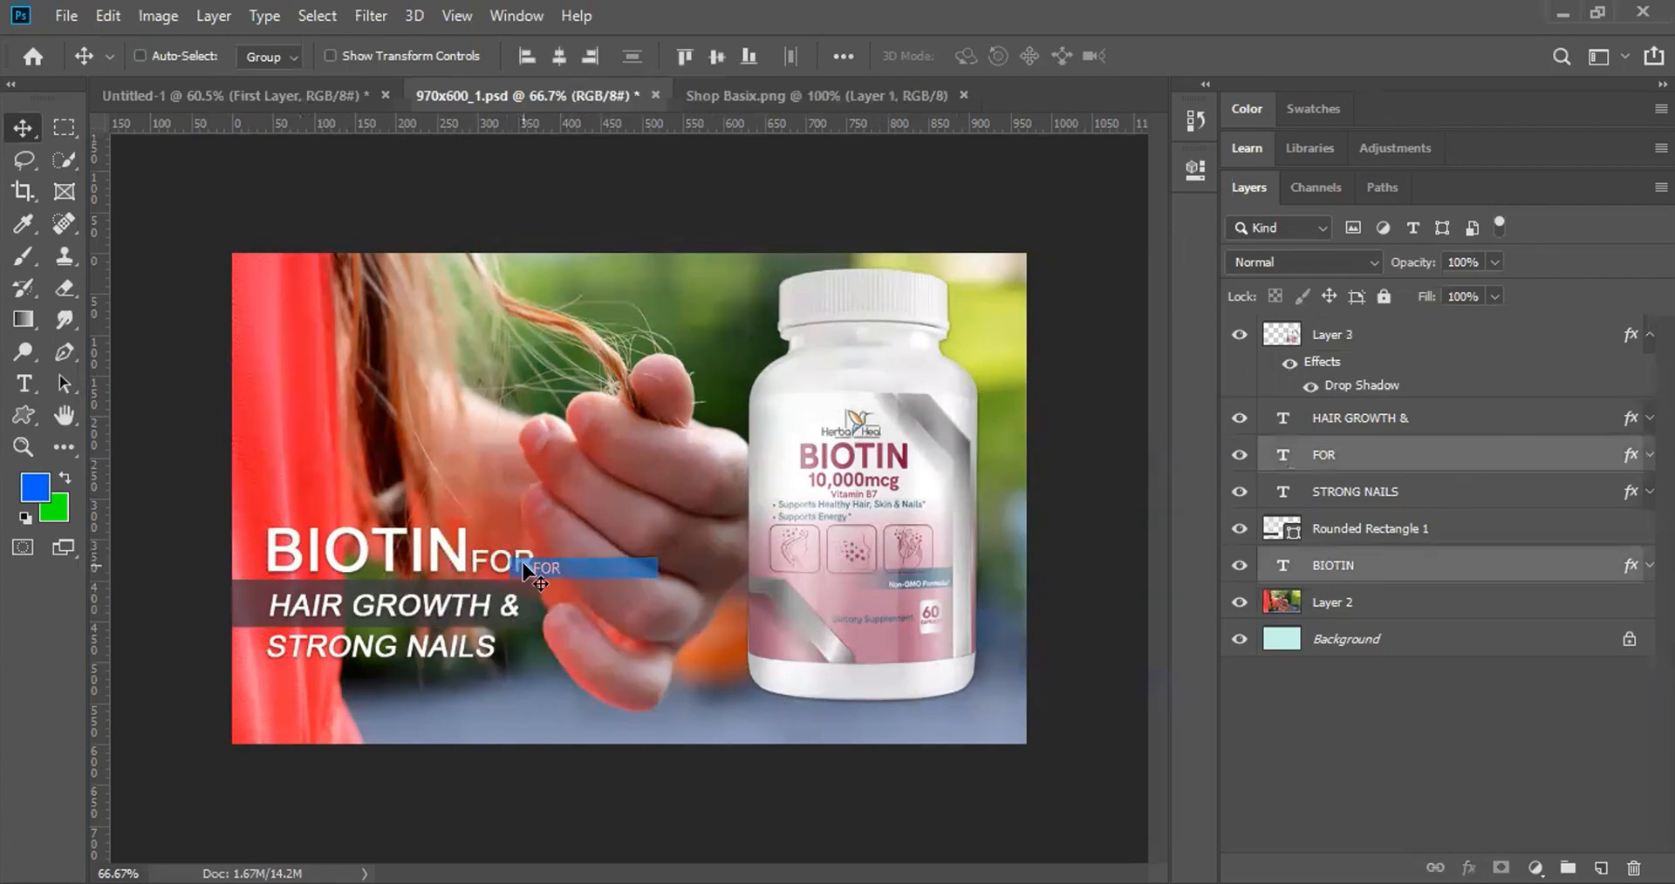
left_click(270, 613, "ctrl+shift")
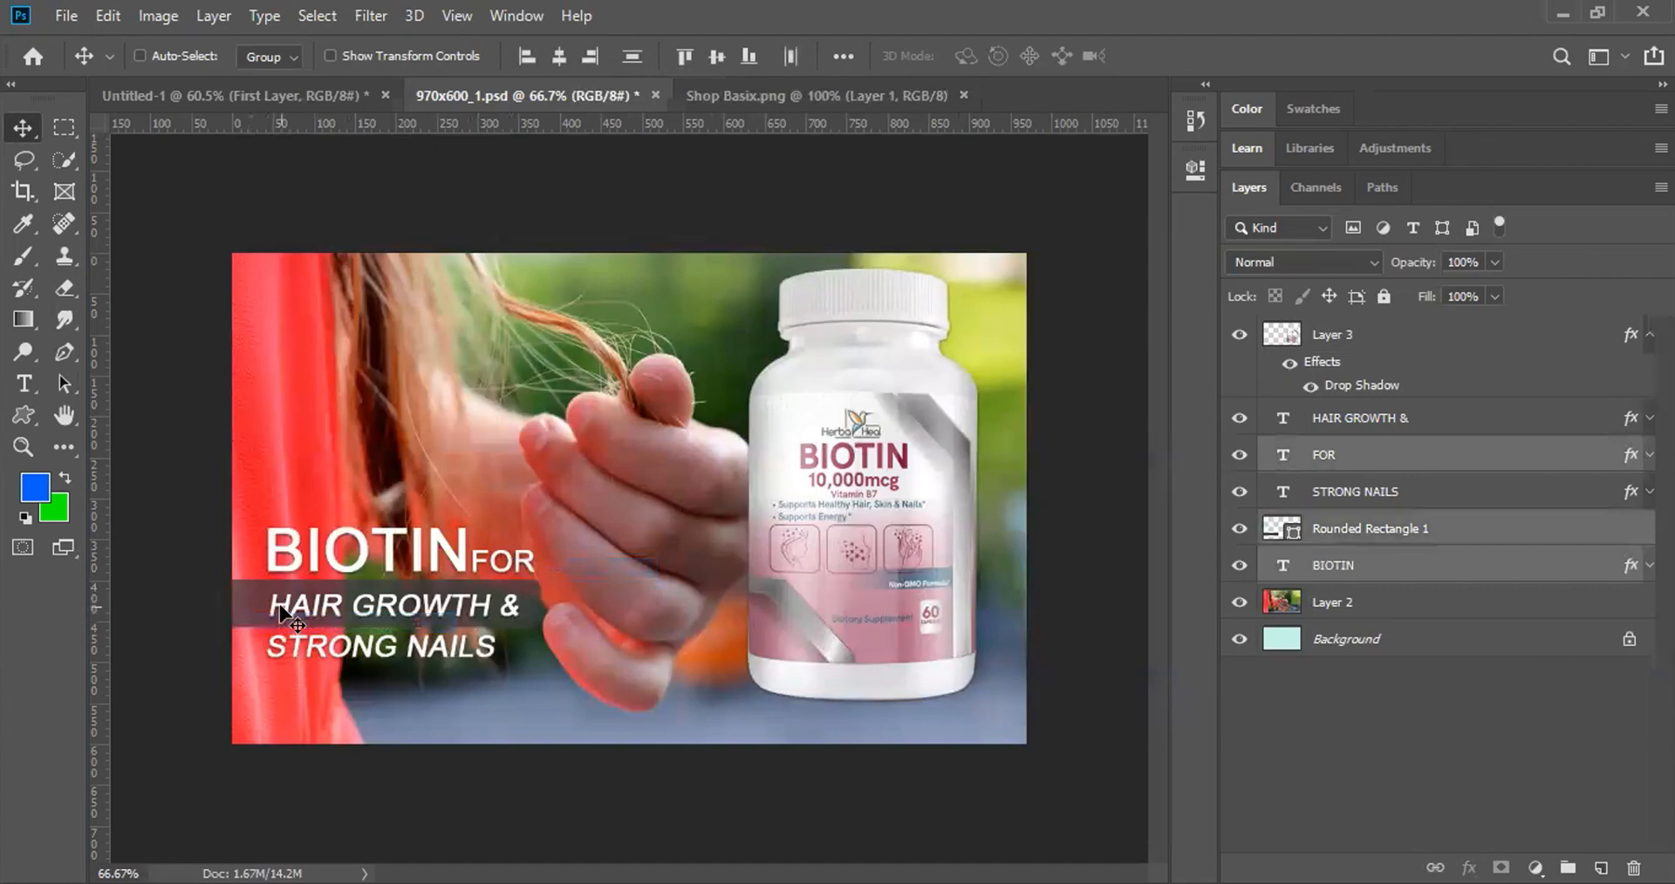
left_click(281, 614, "ctrl+shift")
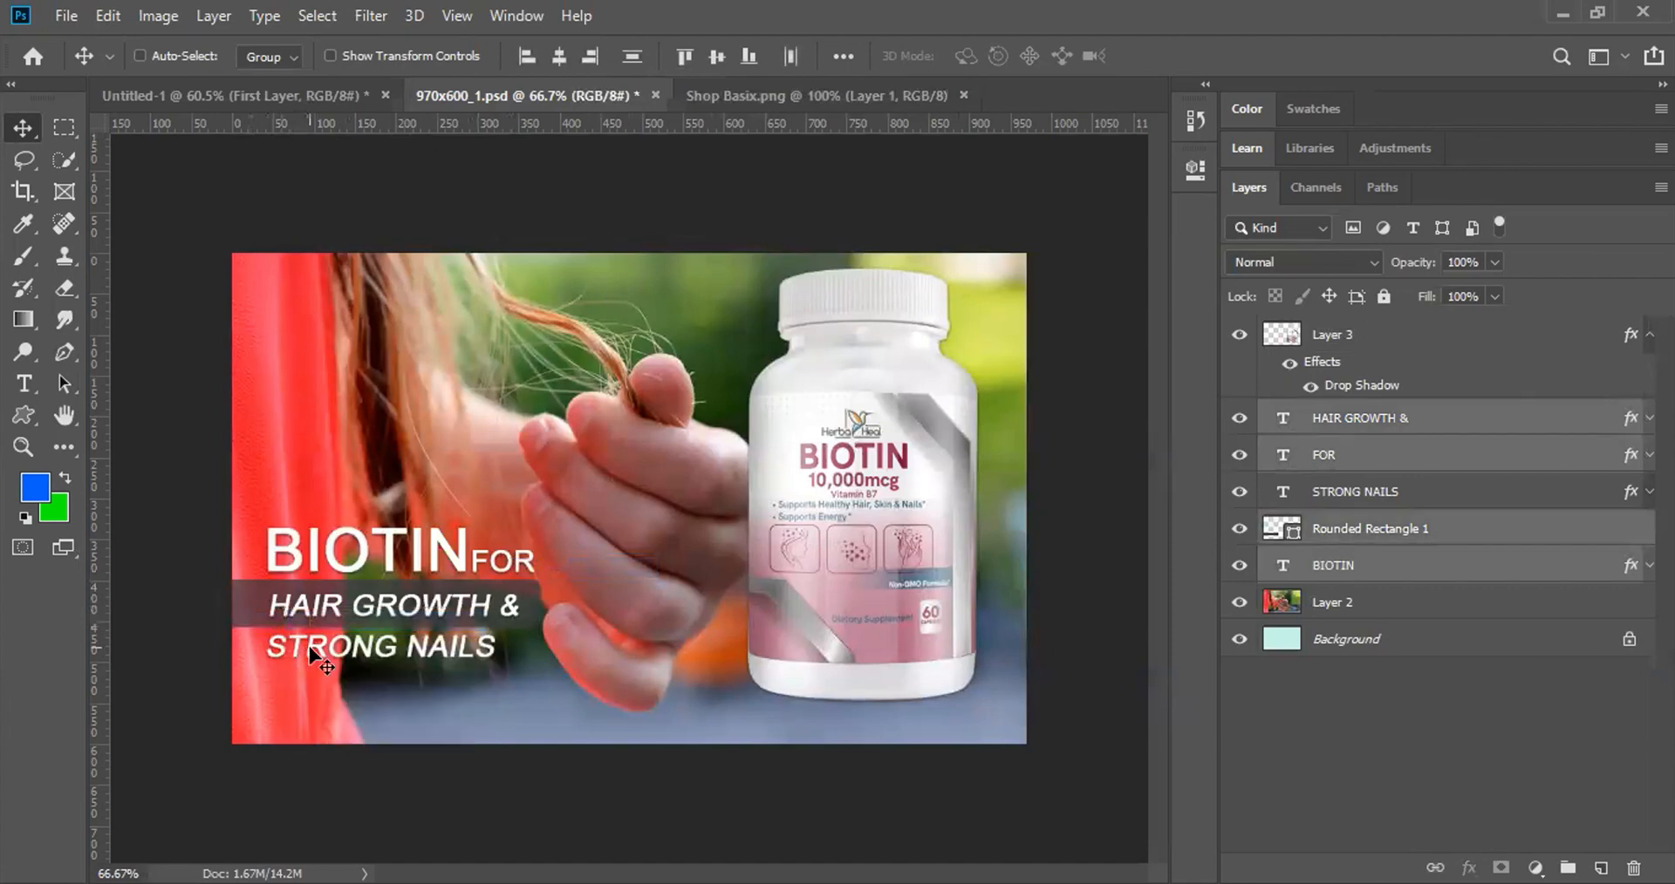
left_click(311, 649, "ctrl+shift")
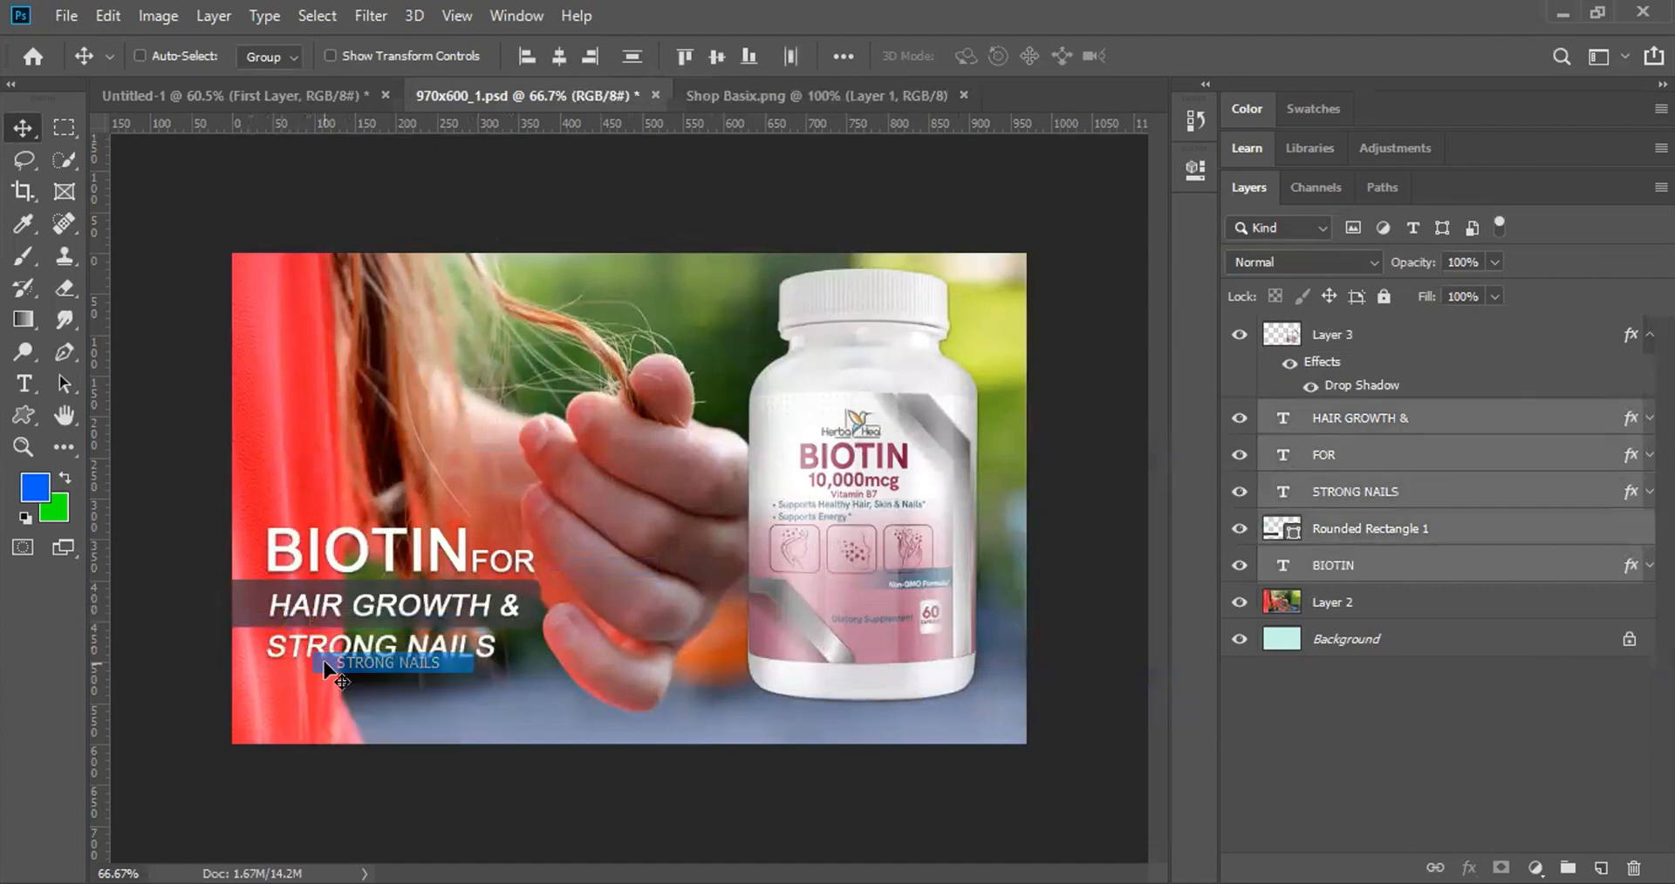
right_click(1435, 490)
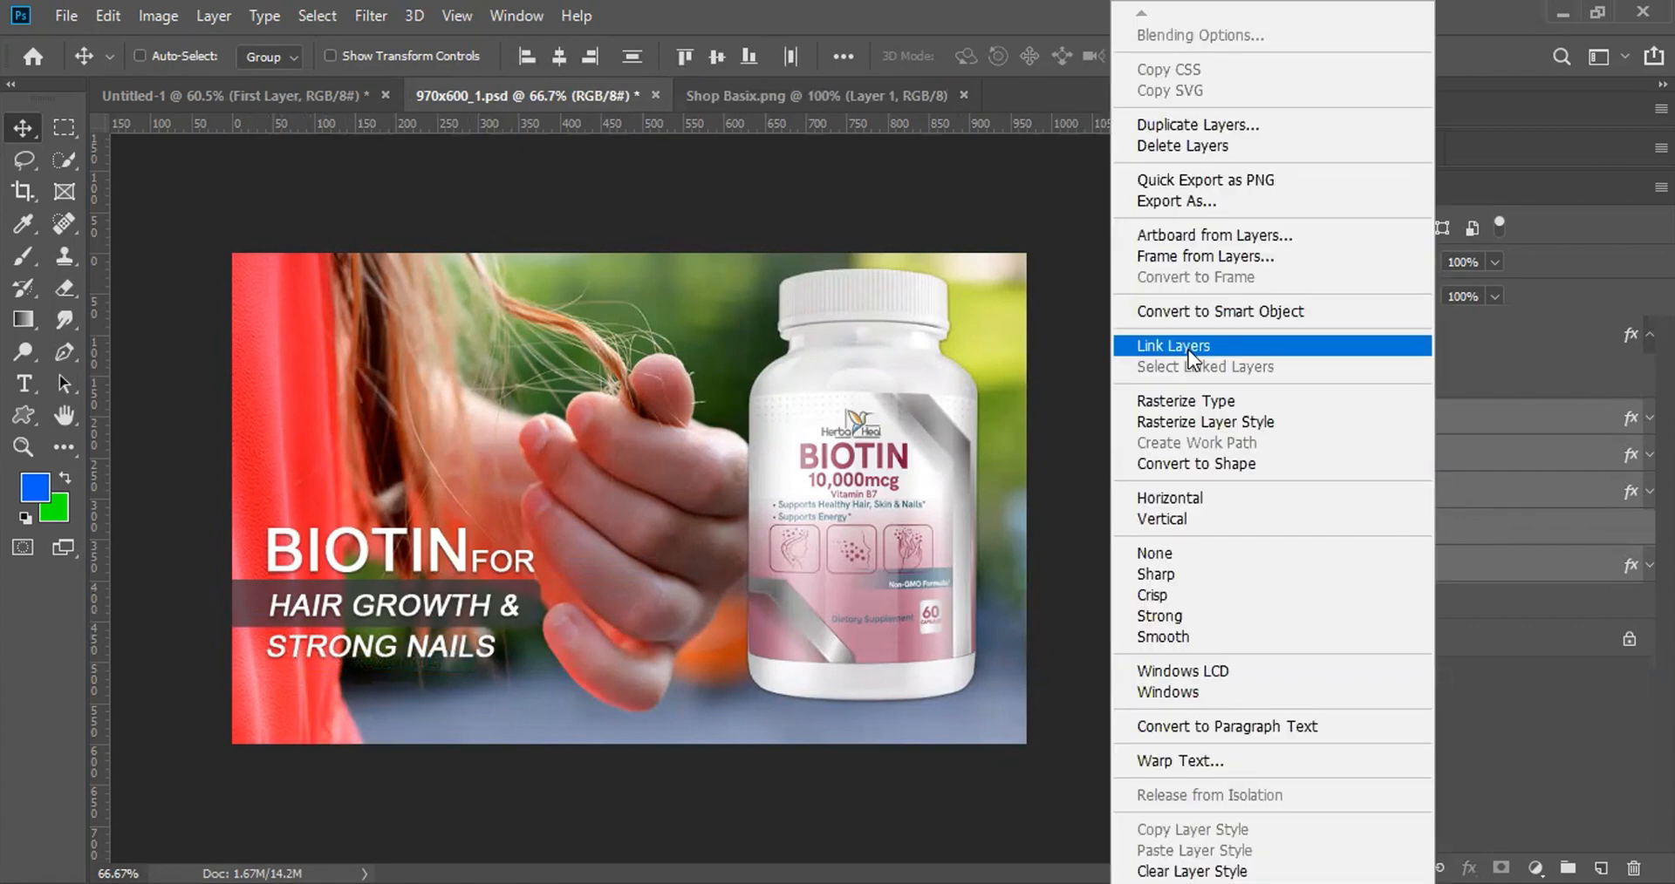
left_click(1188, 349)
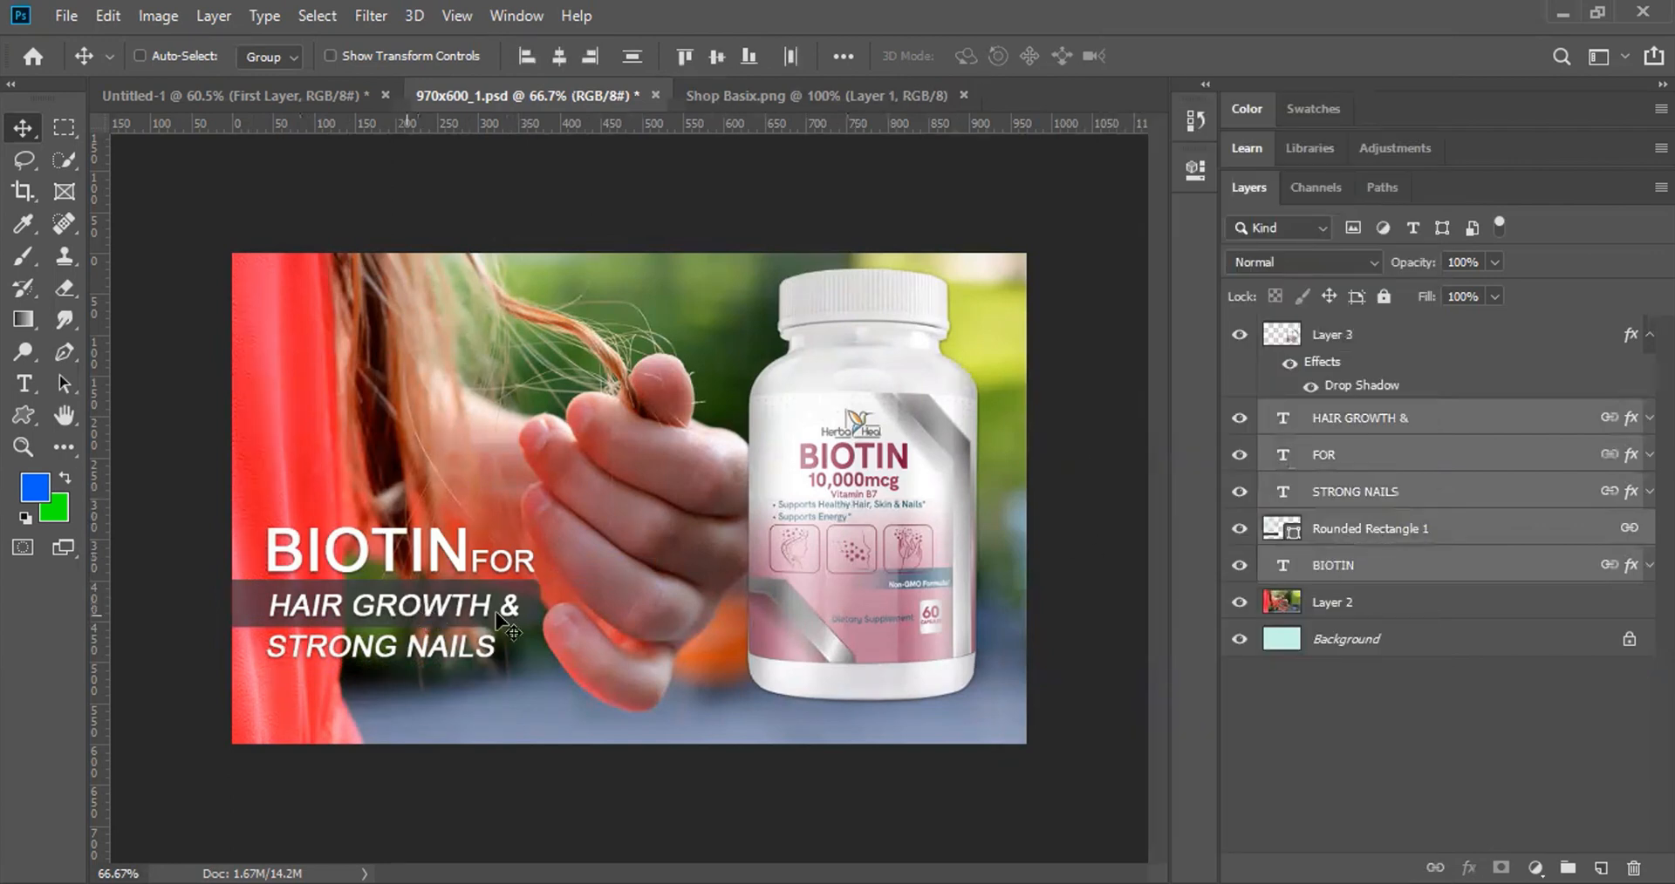
left_click(390, 555, "ctrl")
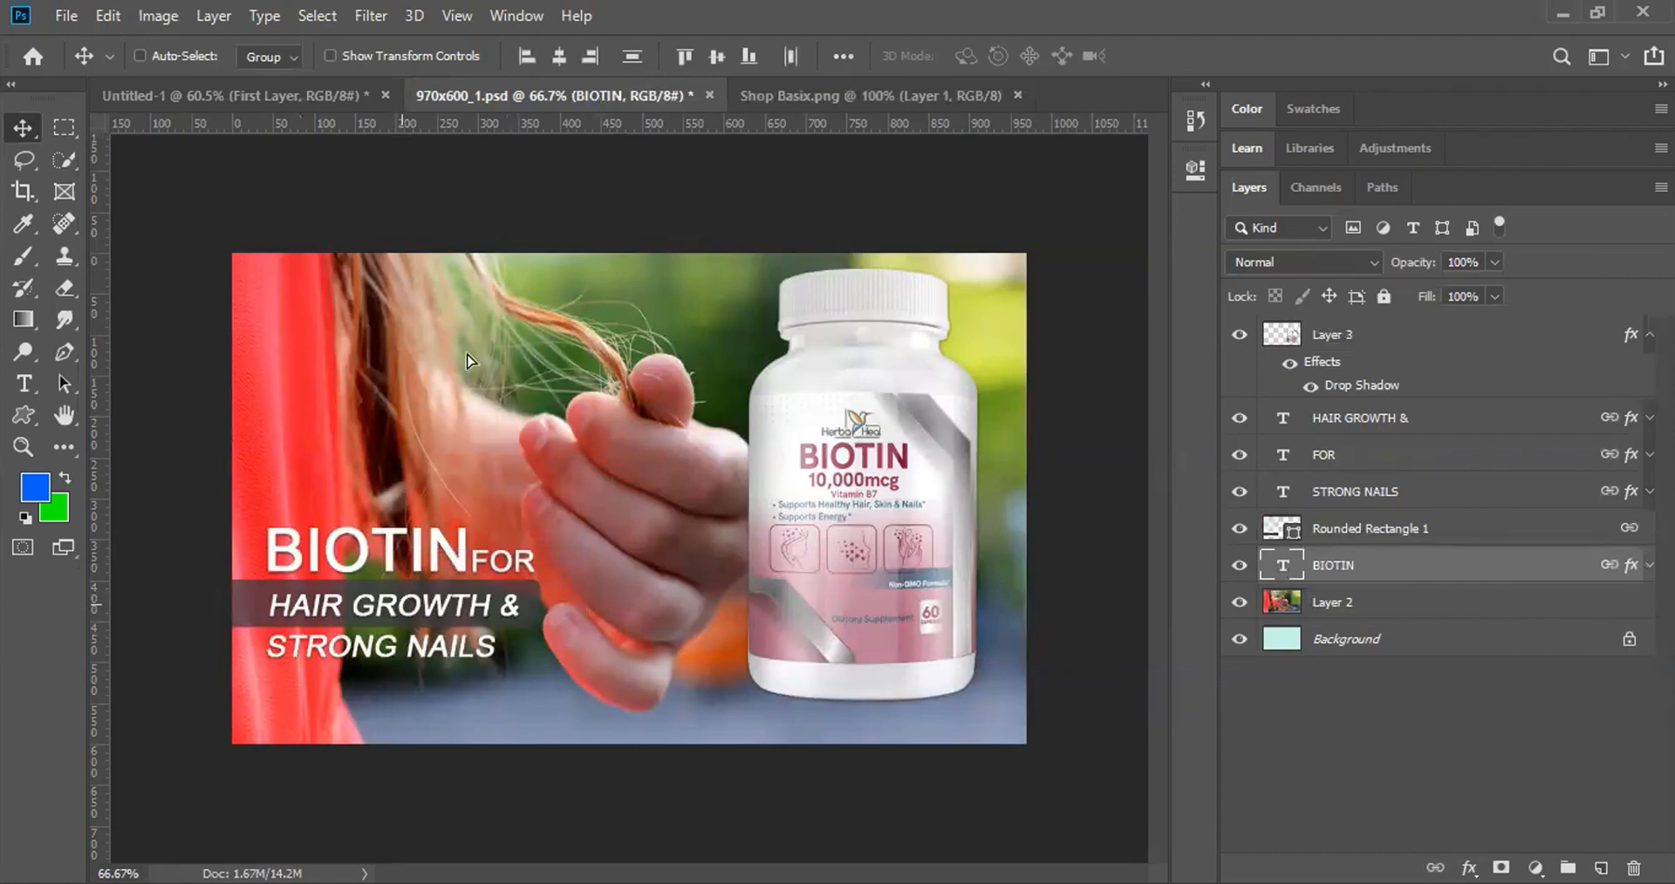
left_click_drag(336, 608, 401, 351)
Step: Drag the linked heading down to the banner's middle, then undo the moves and the layer linking
left_click(401, 351, "ctrl")
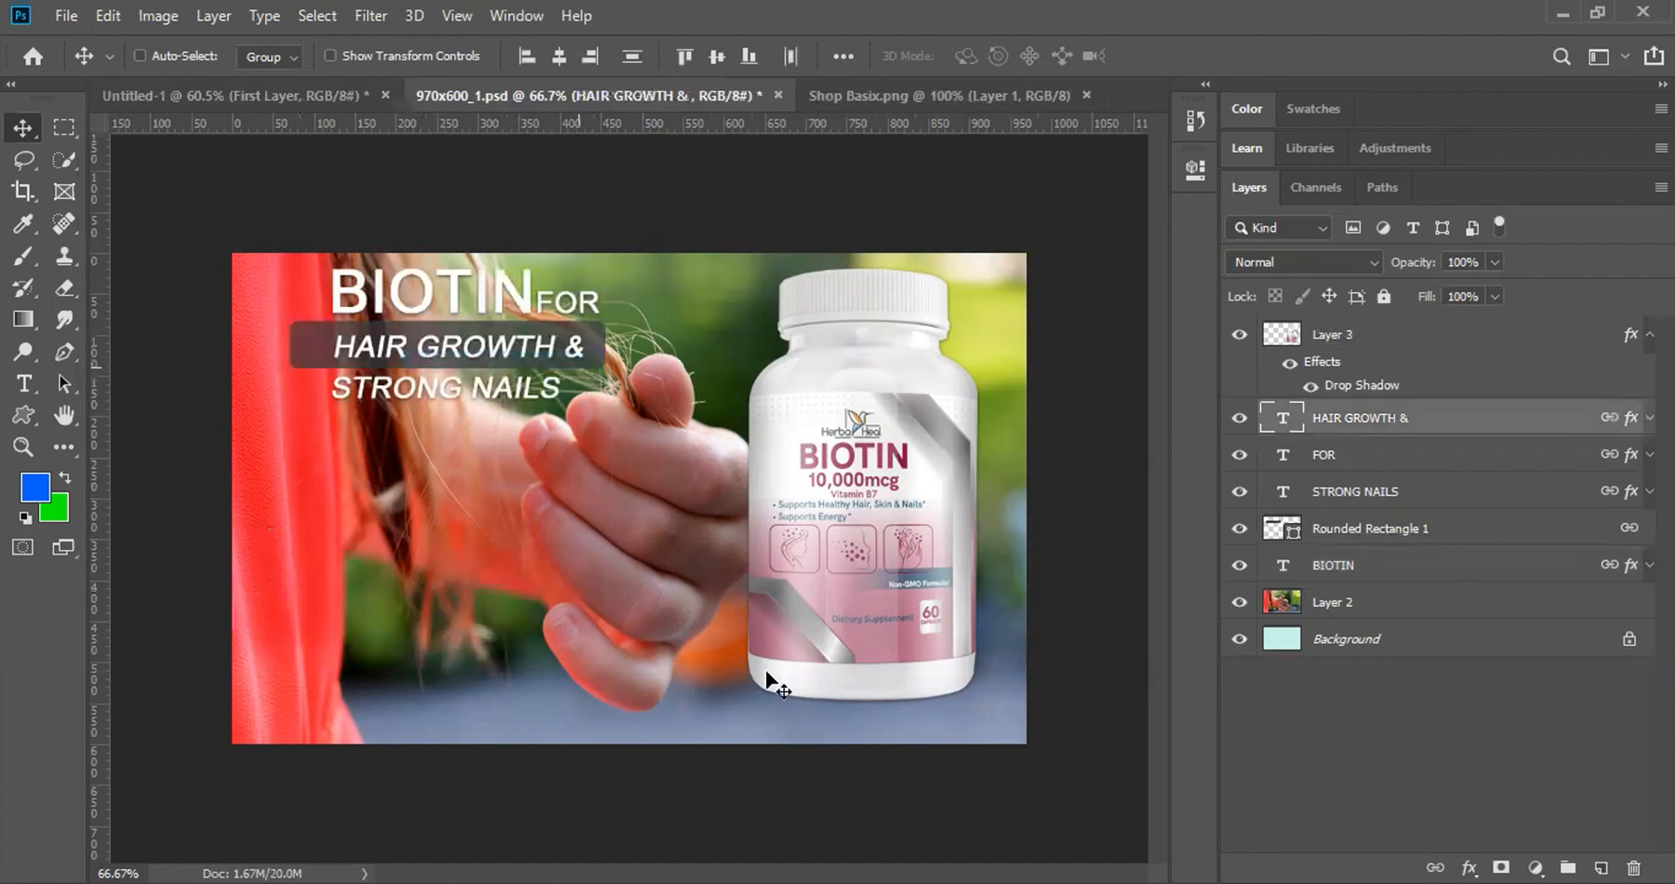
left_click_drag(528, 353, 654, 572)
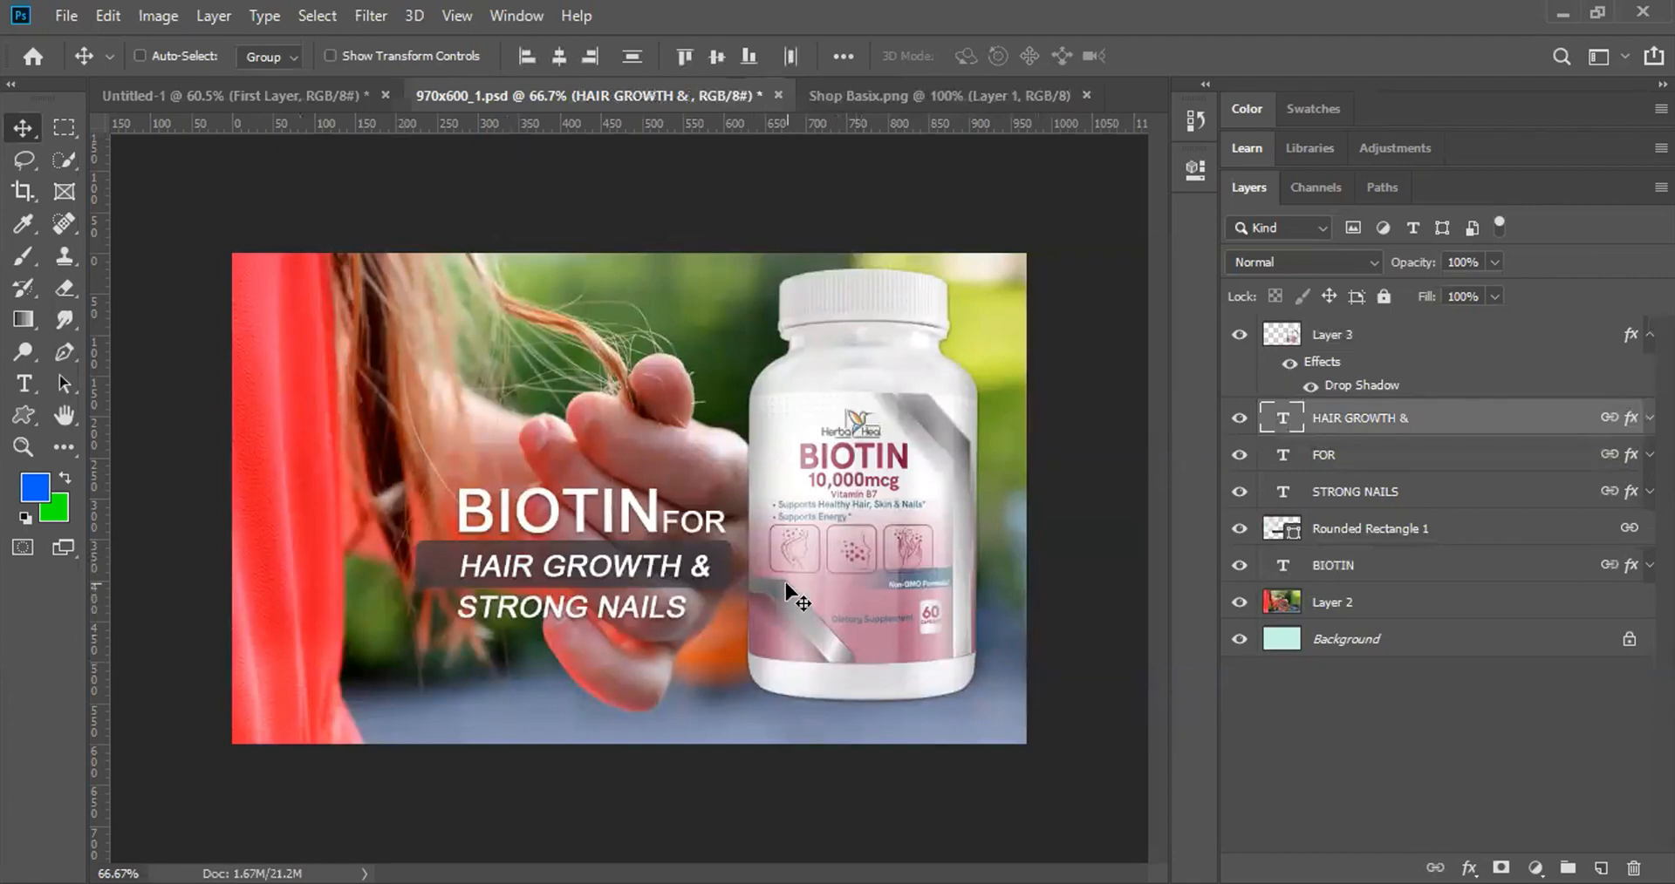
key("ctrl")
key("ctrl+z")
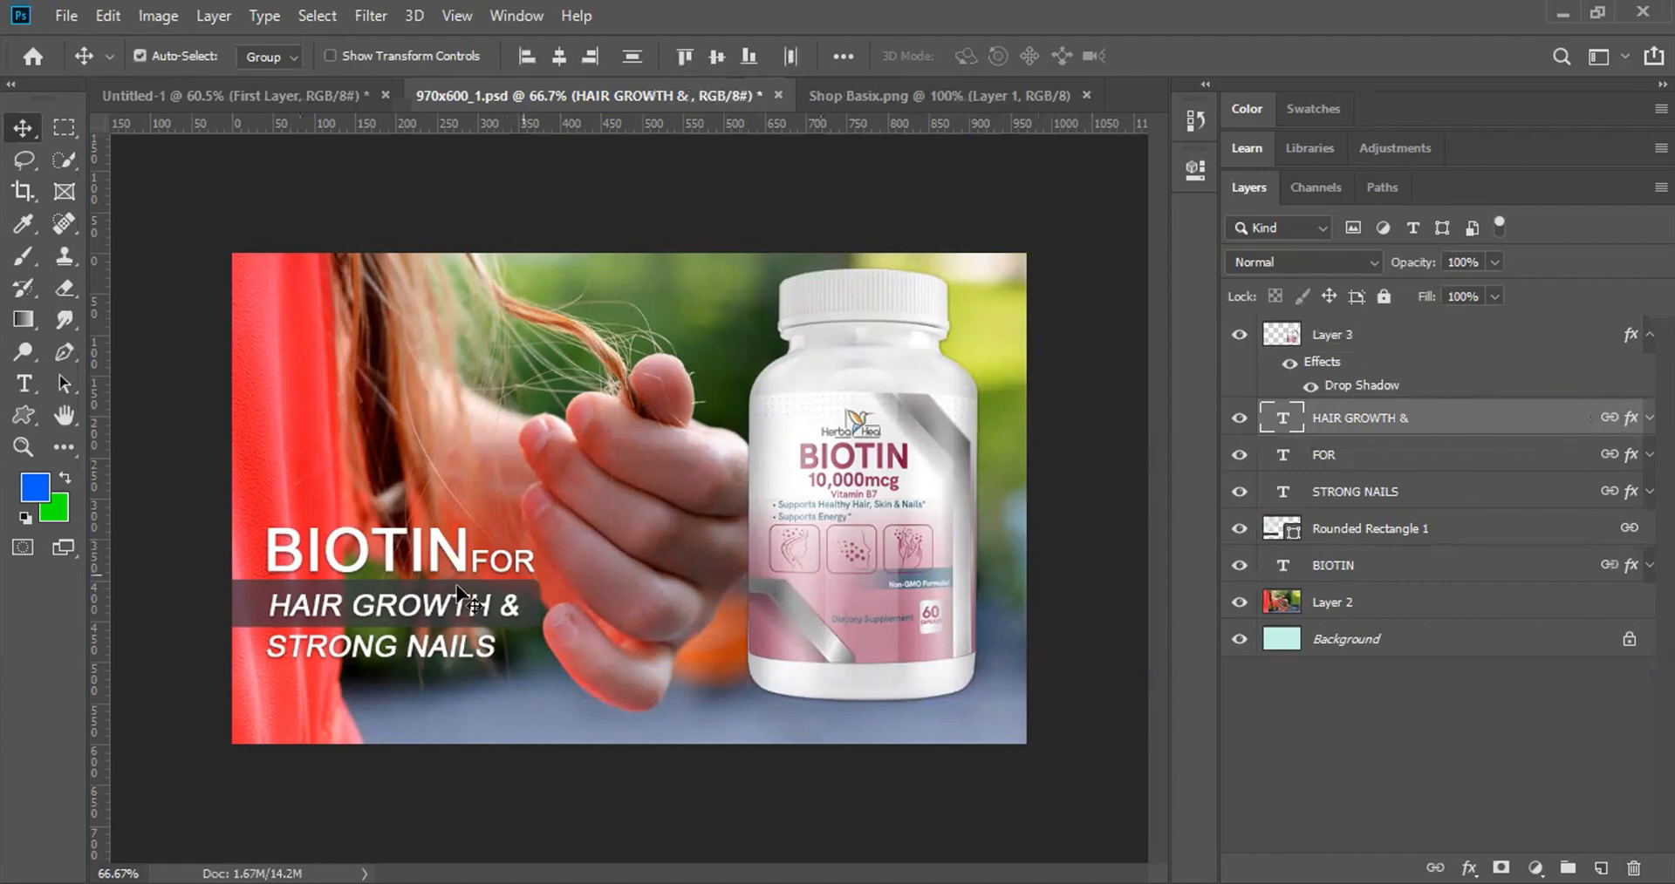
key("ctrl+z")
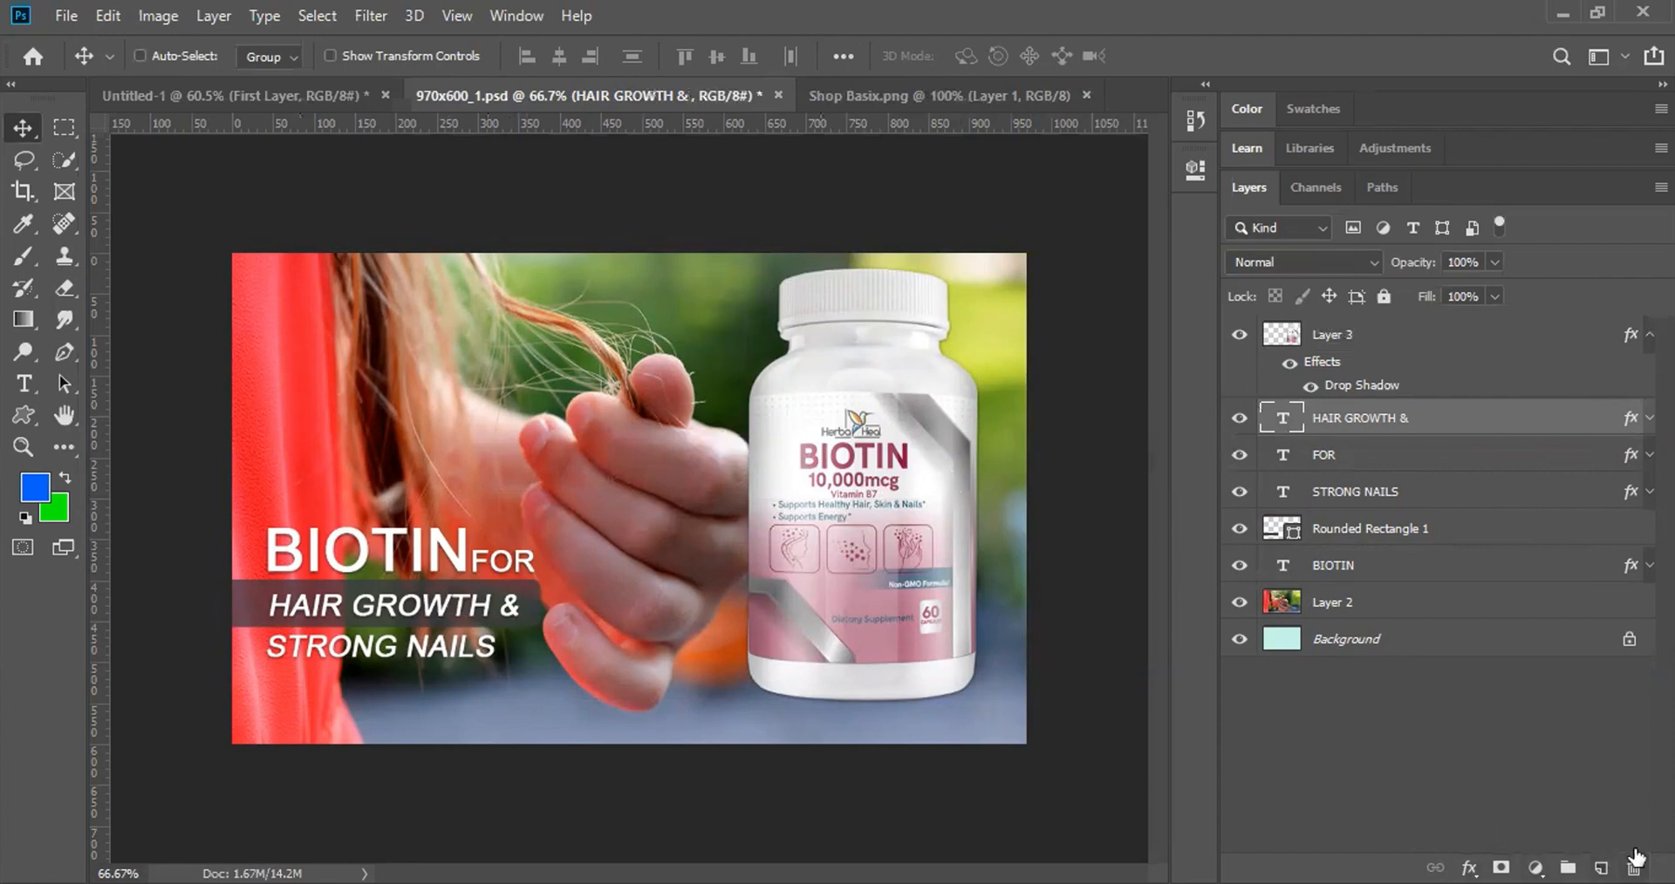
Step: Create a new layer group from the heading layers and name it Heading
left_click(1568, 848)
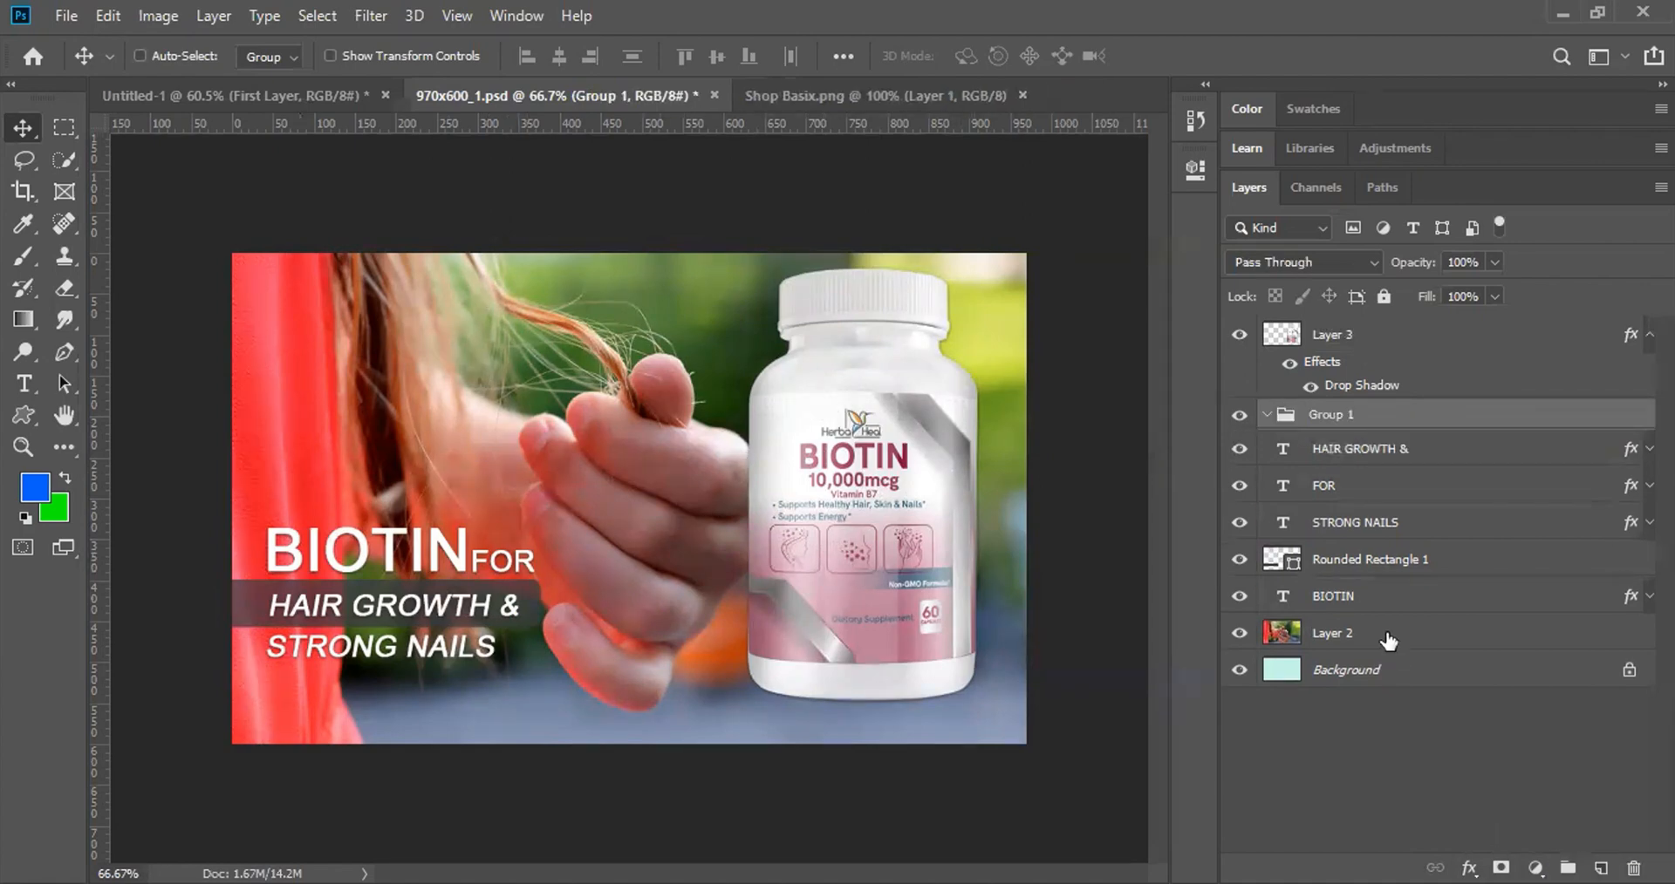
double_click(1333, 416)
type("Heading")
key("Return")
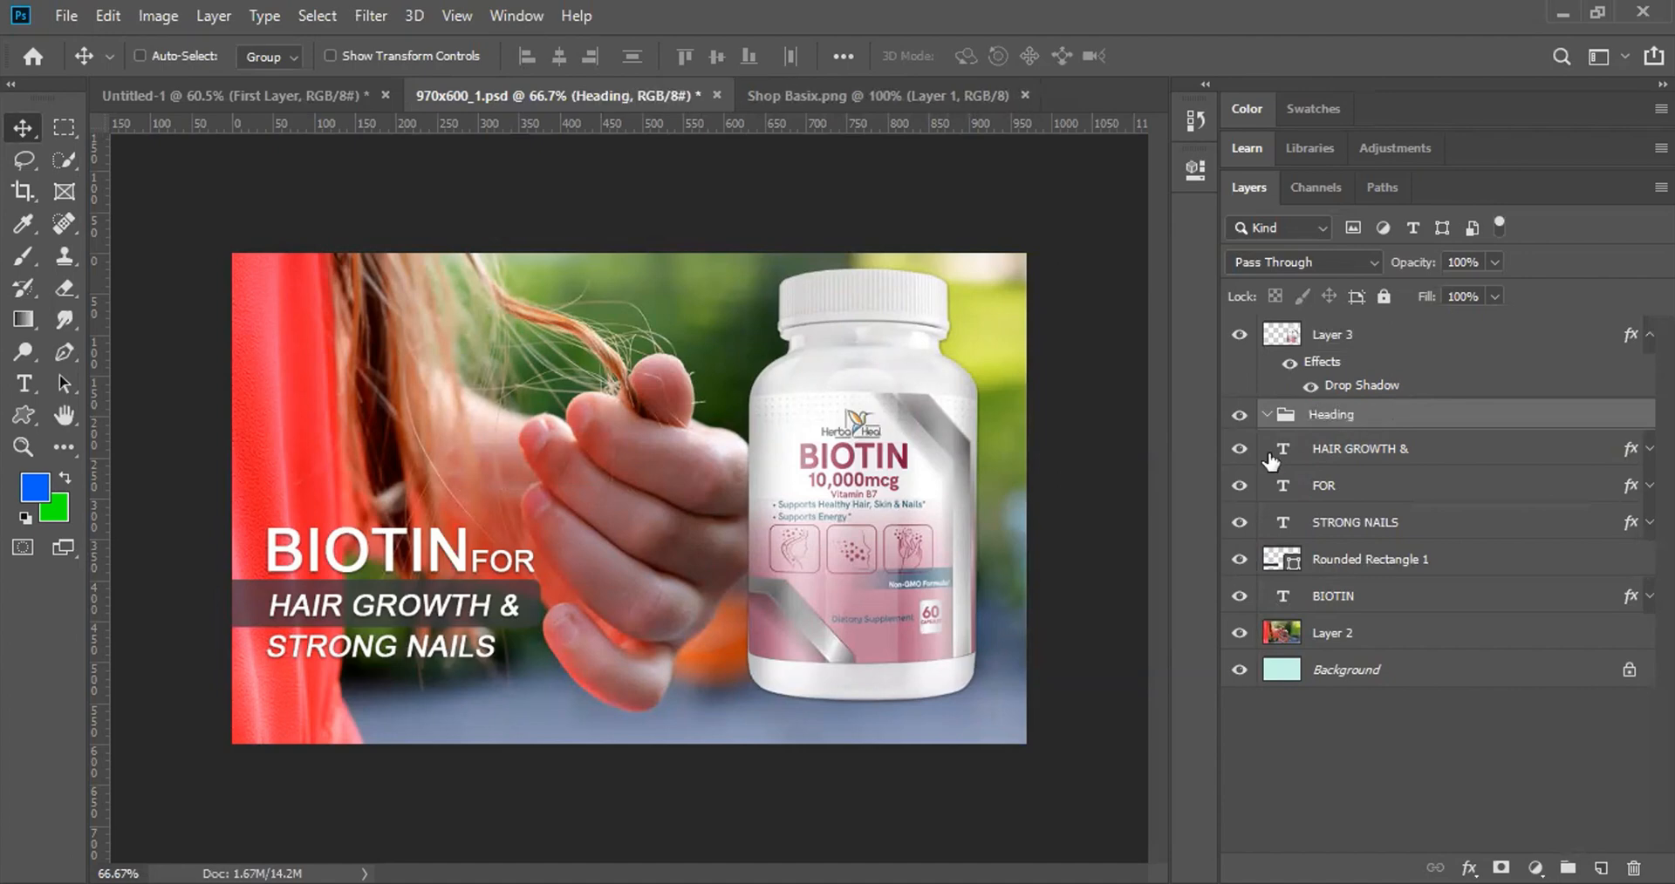
Step: Reorder layers inside Heading, moving FOR, then STRONG NAILS, then BIOTIN to the top
left_click(1378, 452)
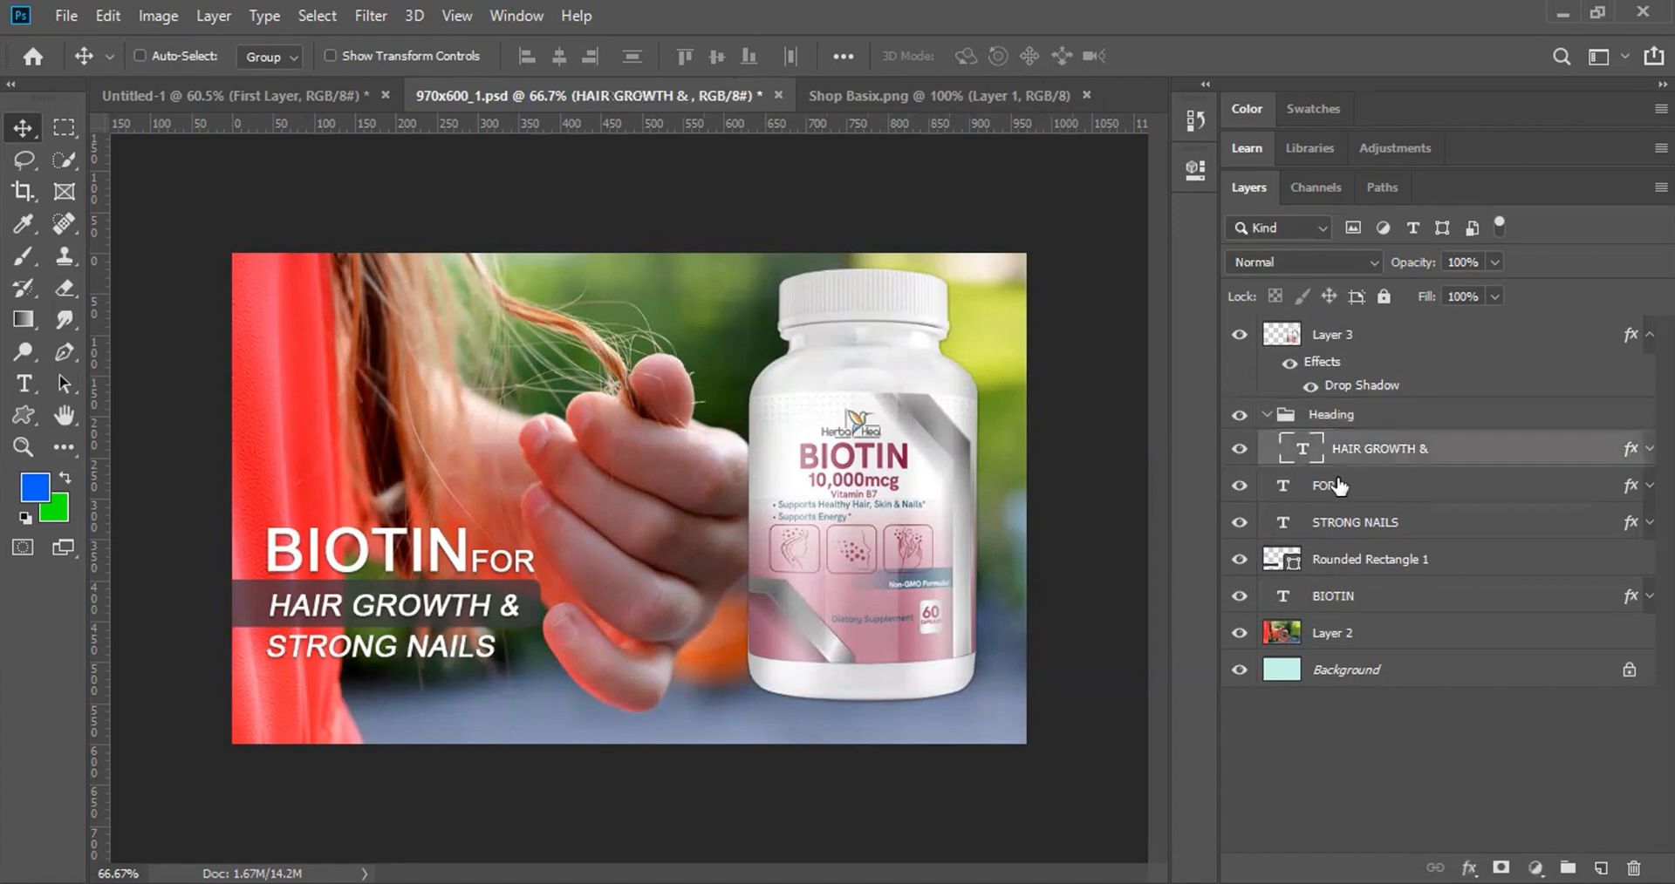
left_click_drag(1342, 488, 1319, 435)
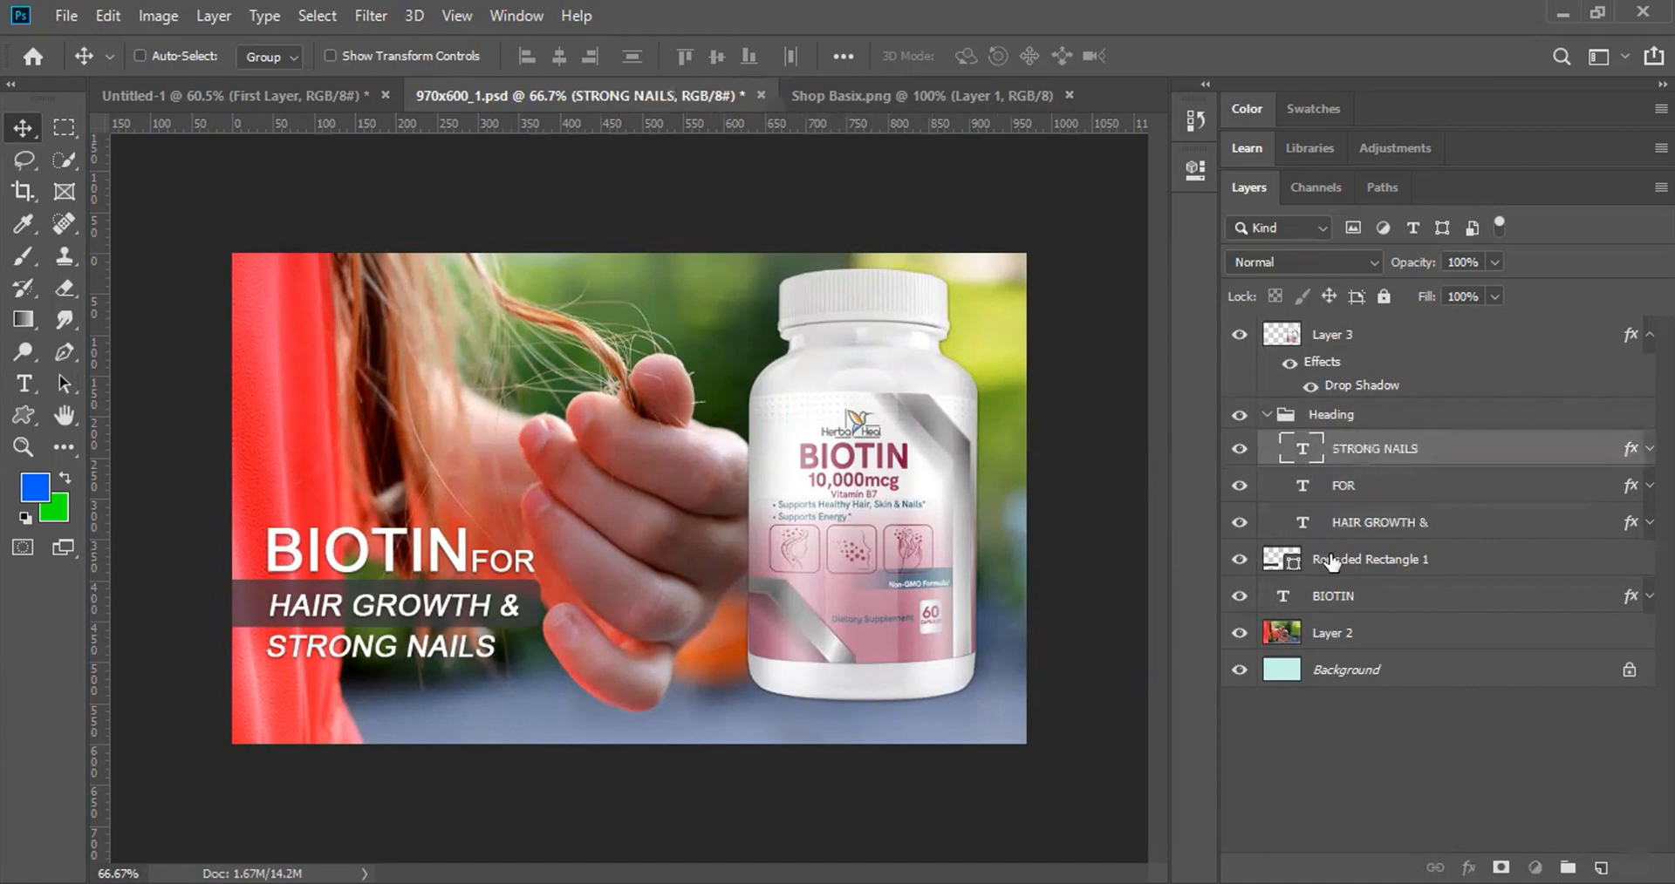
left_click_drag(1331, 563, 1322, 461)
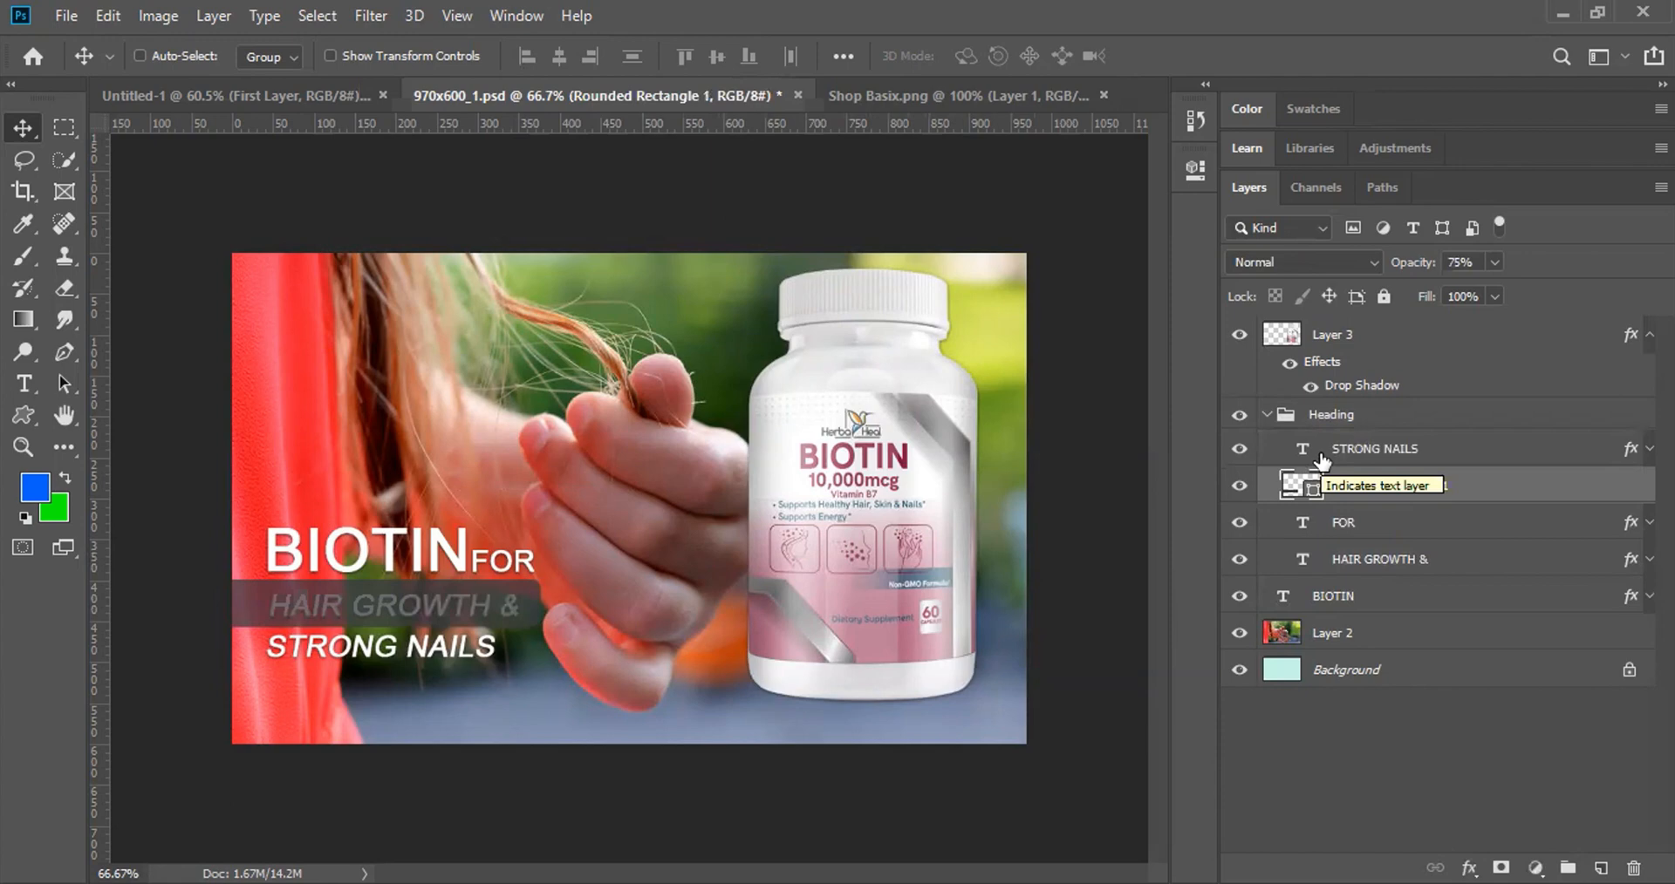
left_click(1269, 417)
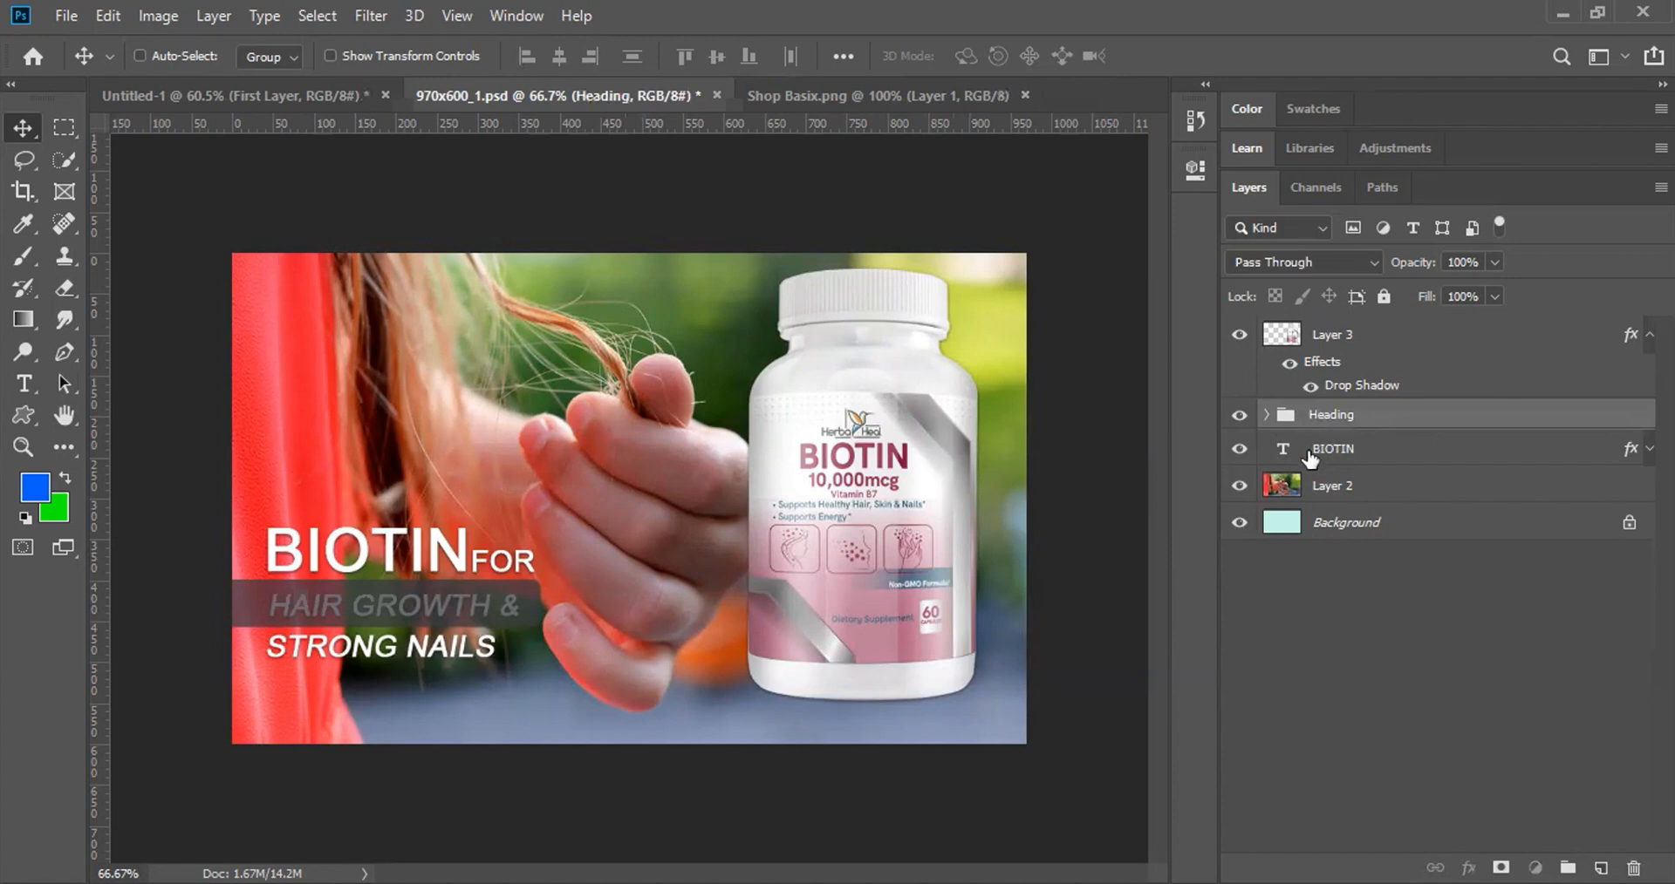
left_click(1312, 451)
left_click(1267, 415)
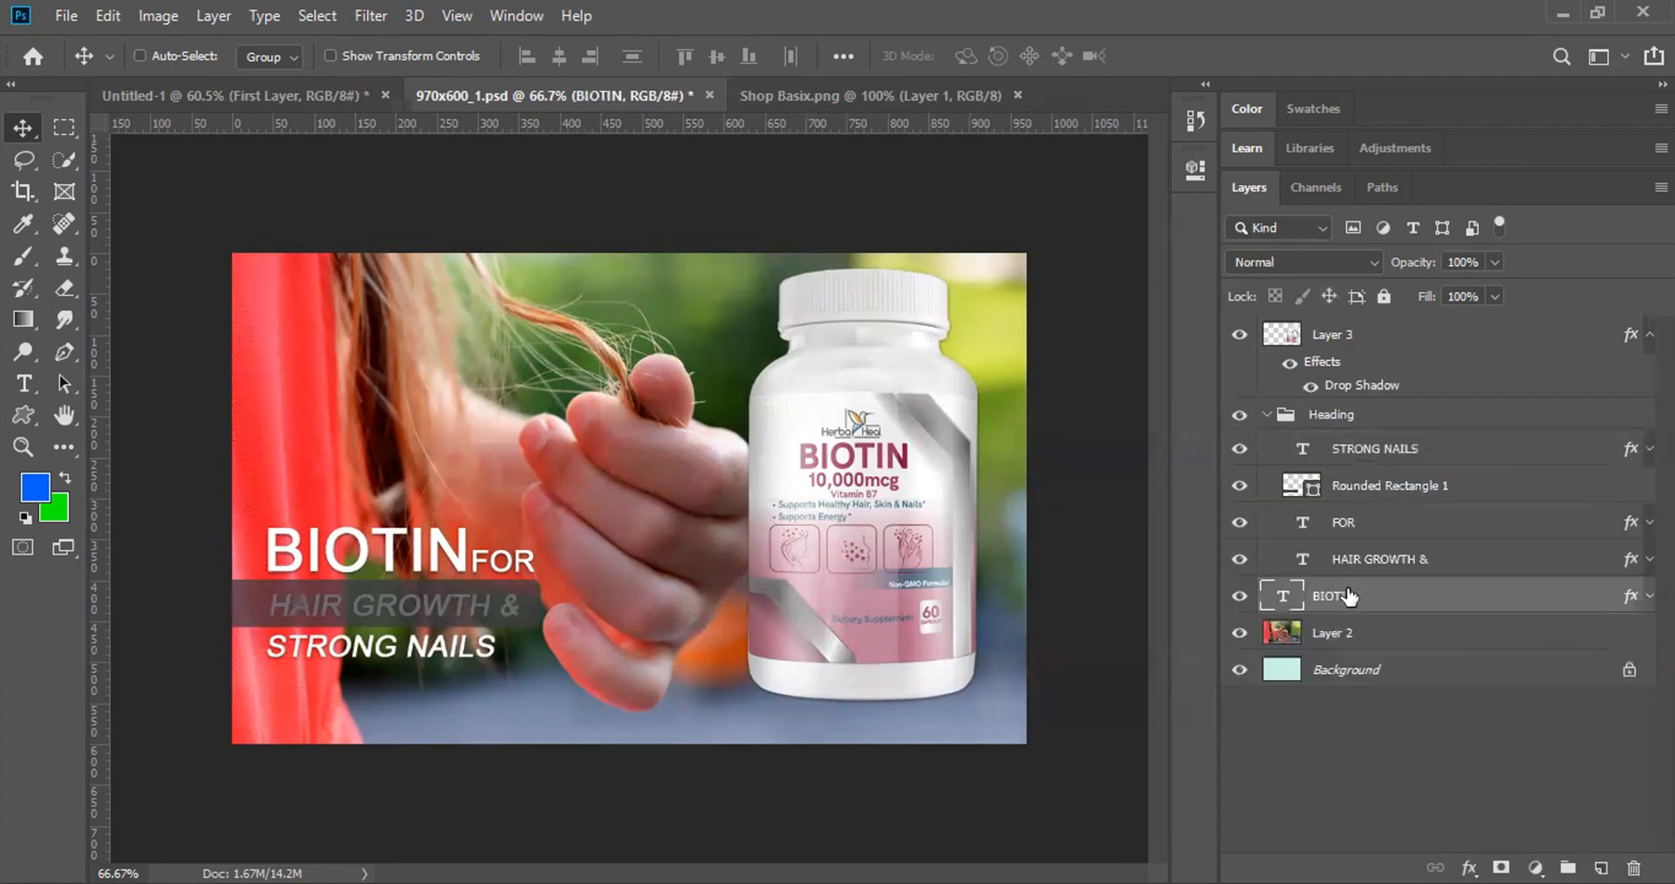
left_click_drag(1349, 597, 1340, 434)
left_click(1266, 415)
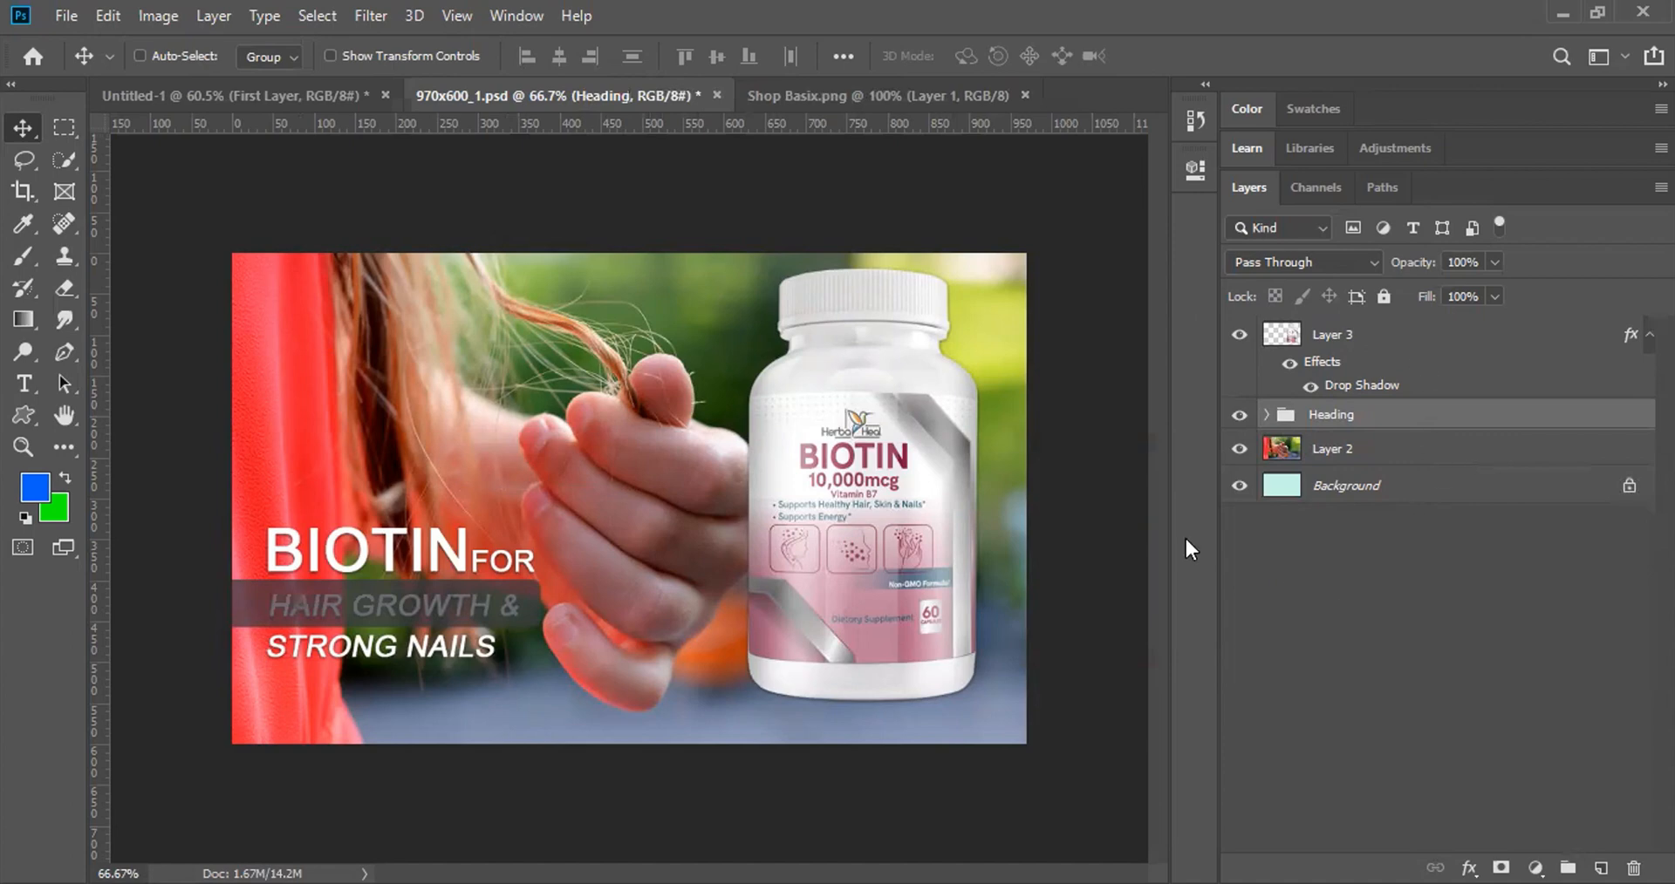
Step: Toggle the Heading group's visibility, place HAIR GROWTH & above Rounded Rectangle 1, and collapse the group
left_click(1238, 416)
left_click(1239, 418)
left_click(1240, 417)
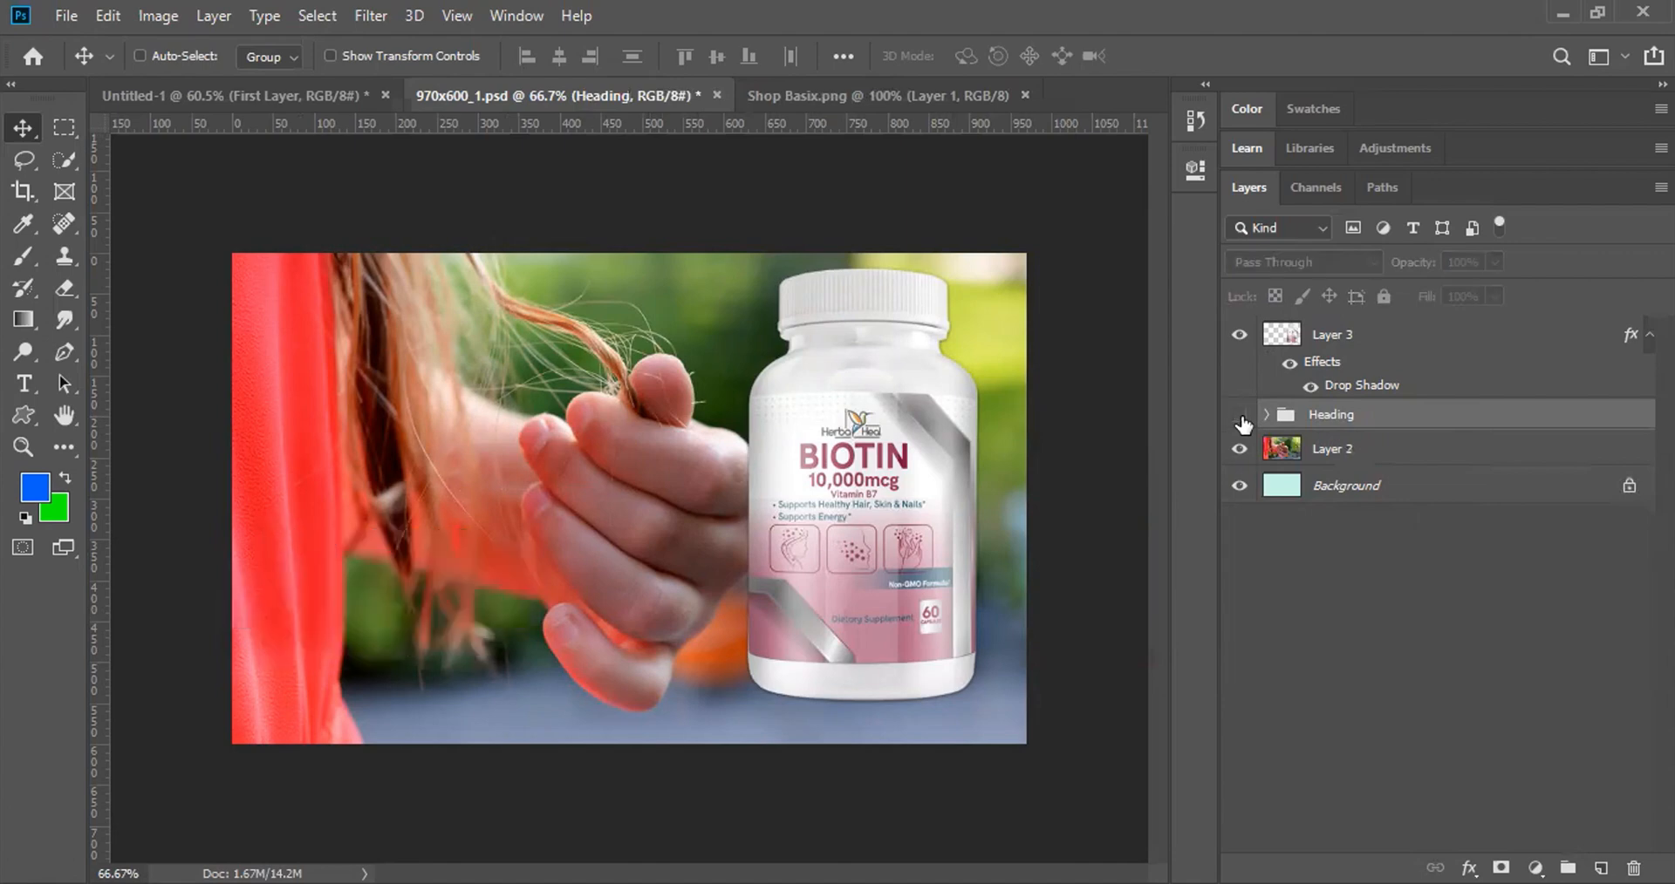
left_click(1239, 418)
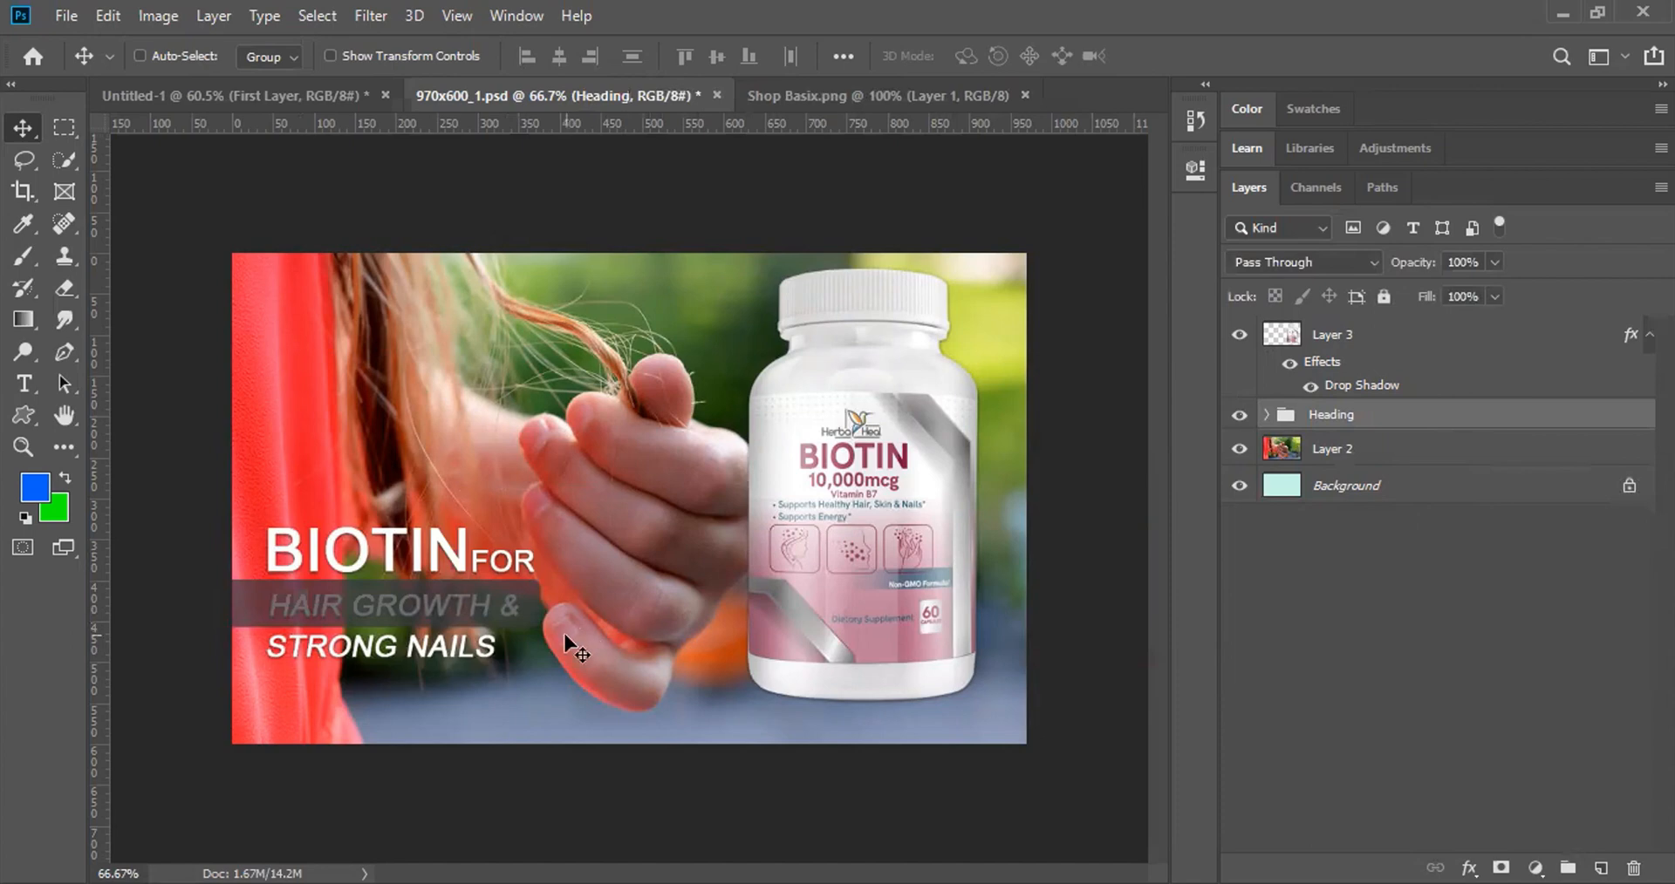
left_click(1265, 415)
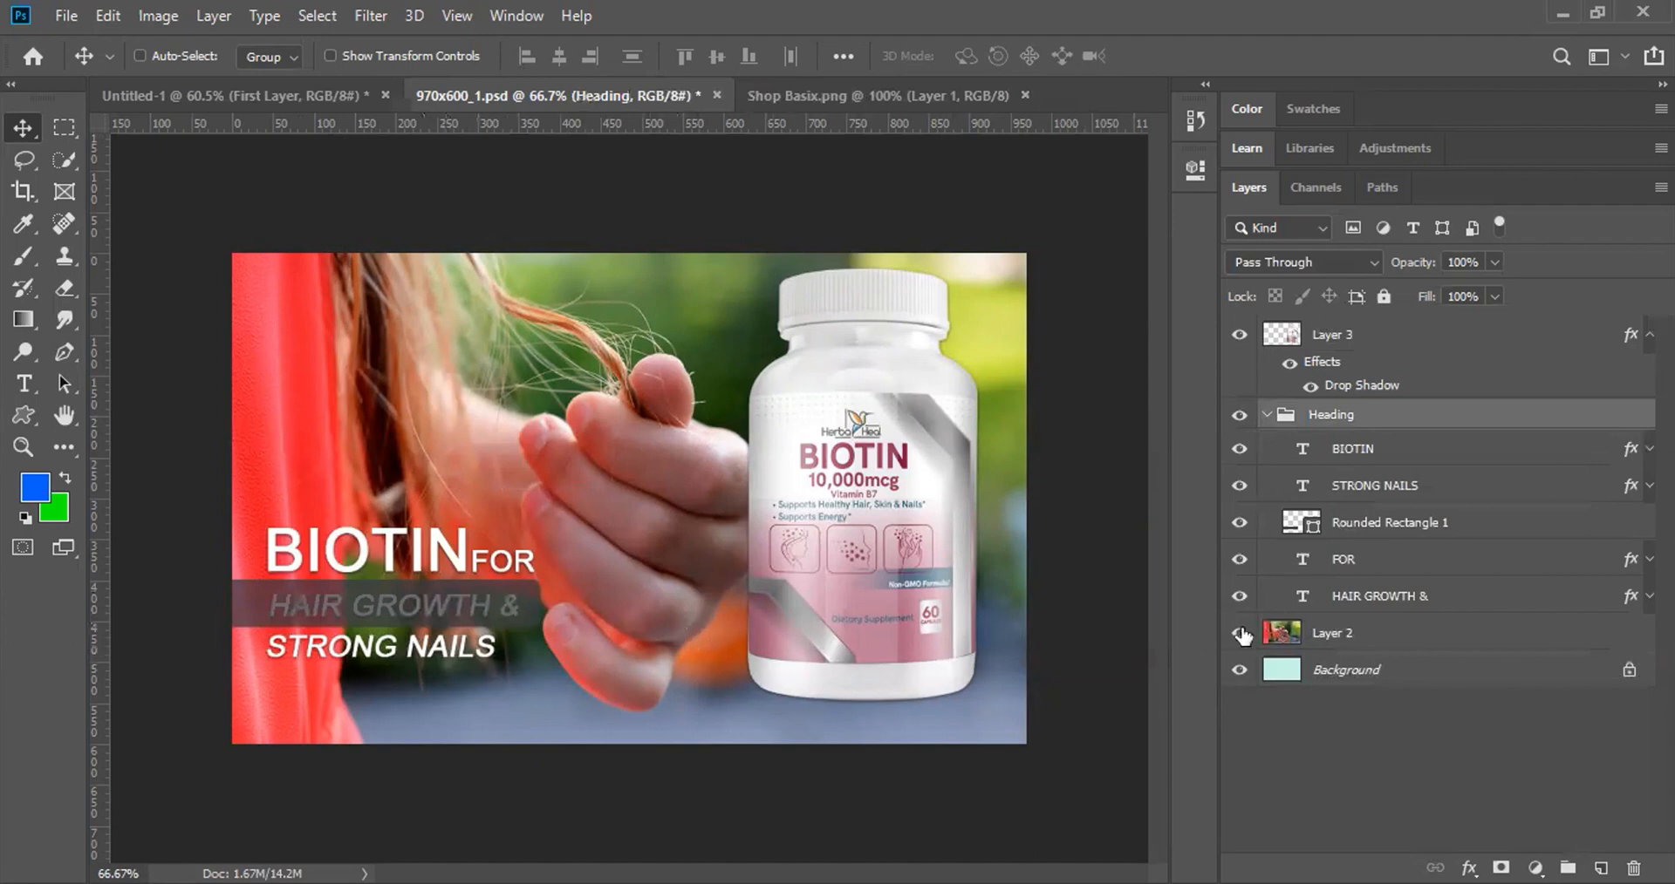
left_click_drag(1346, 600, 1353, 518)
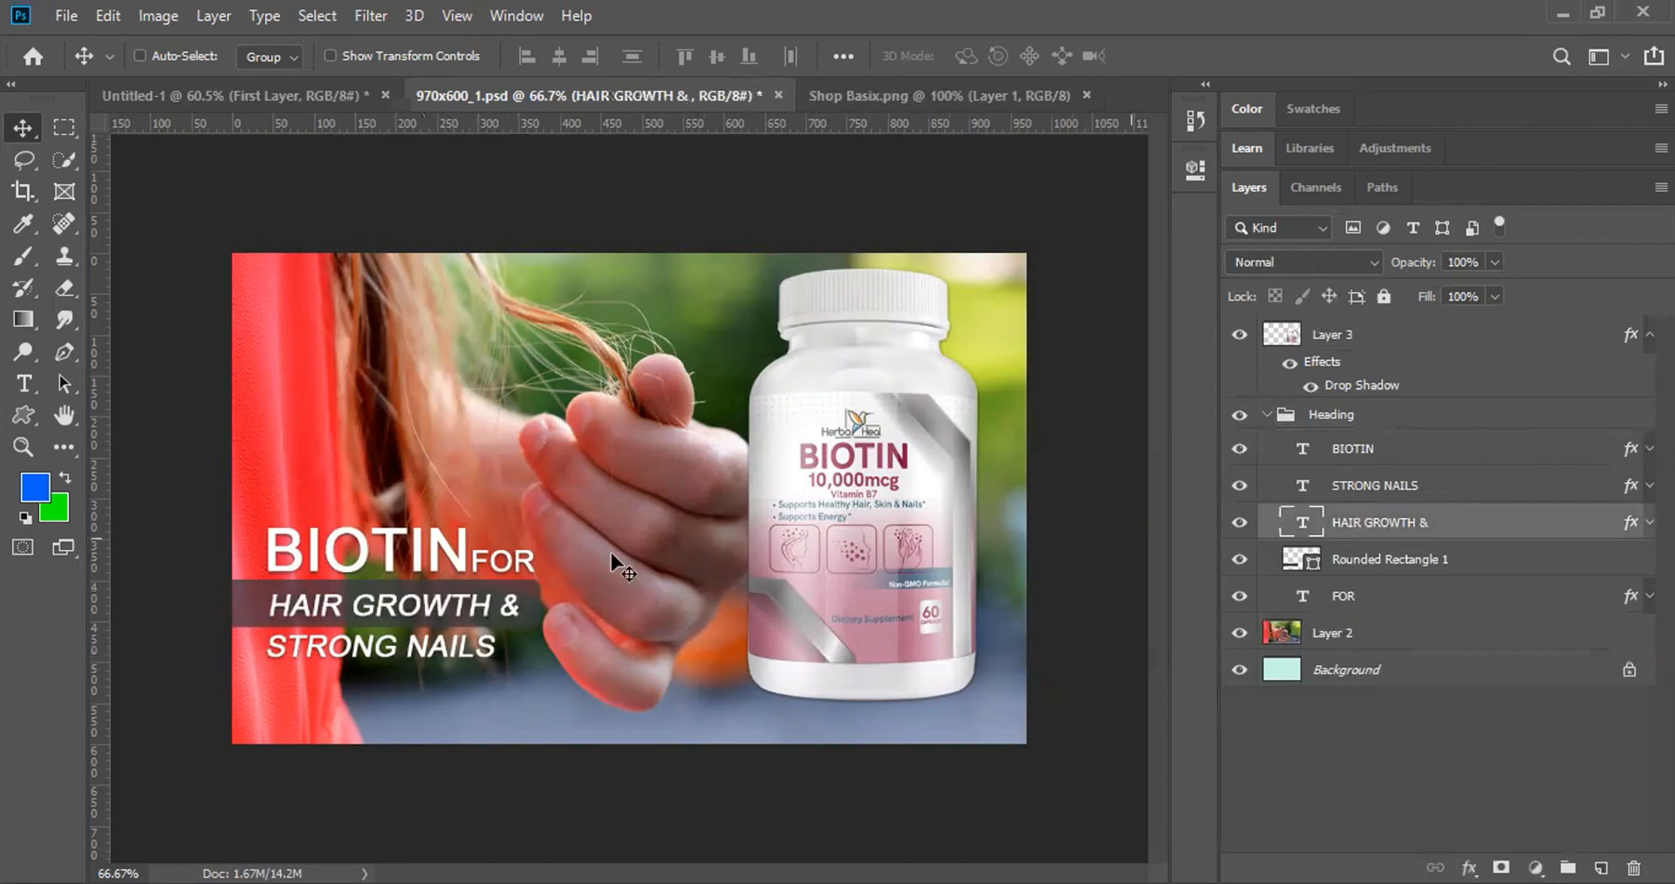
left_click(1271, 420)
left_click(1266, 415)
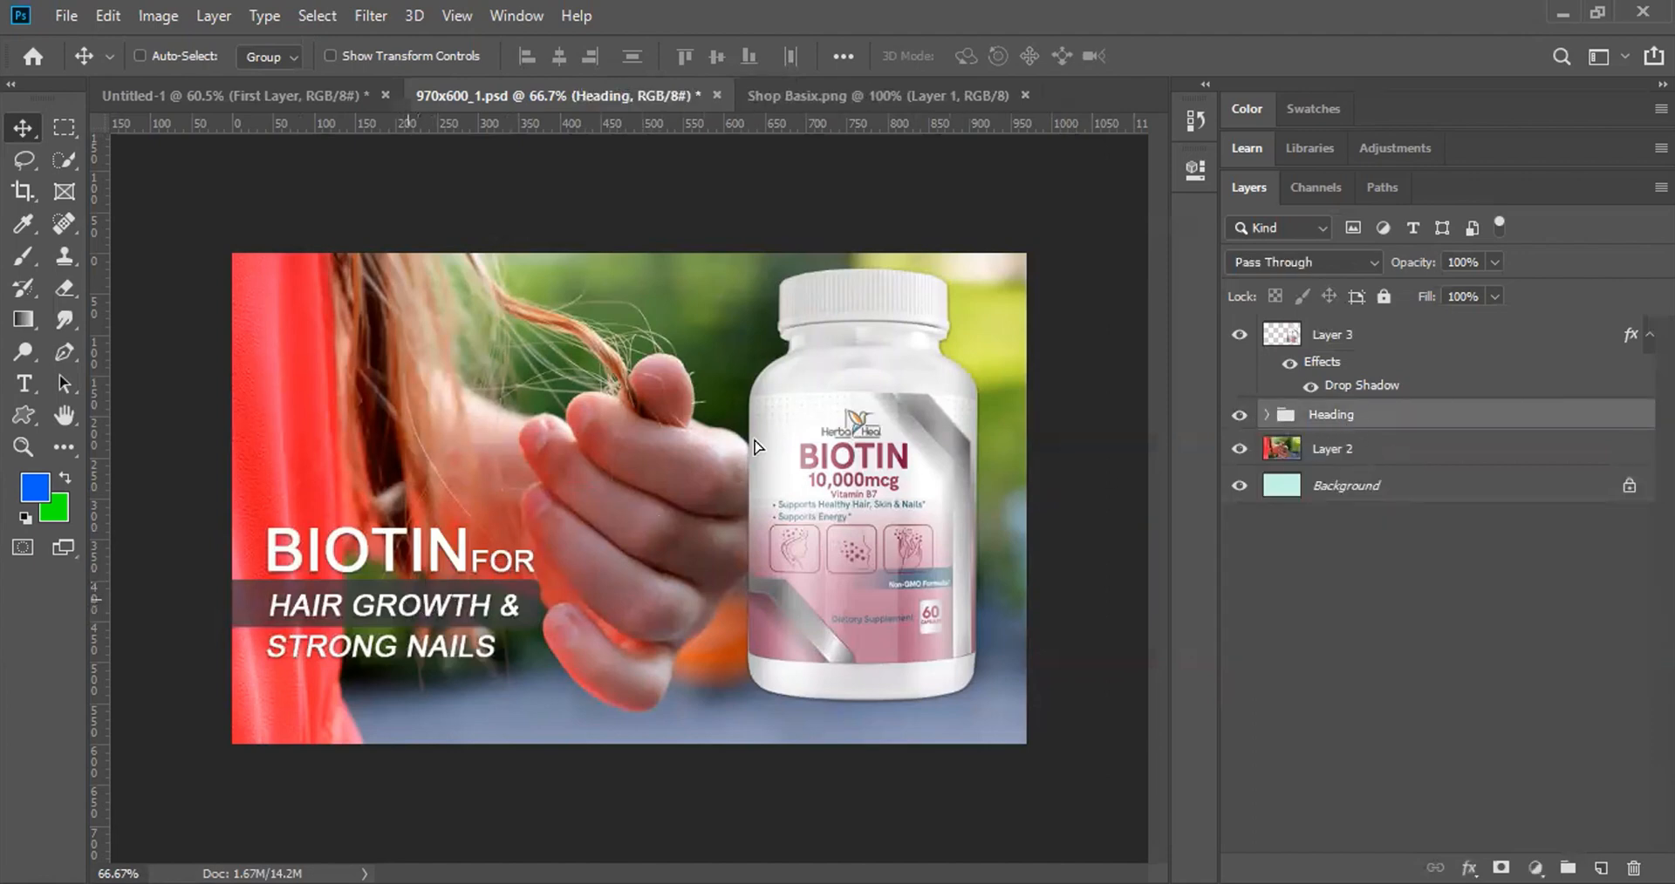
Step: Try moving the heading onto the hand, the Heading group to the stack top, then onto the bottle
left_click_drag(685, 472, 933, 336)
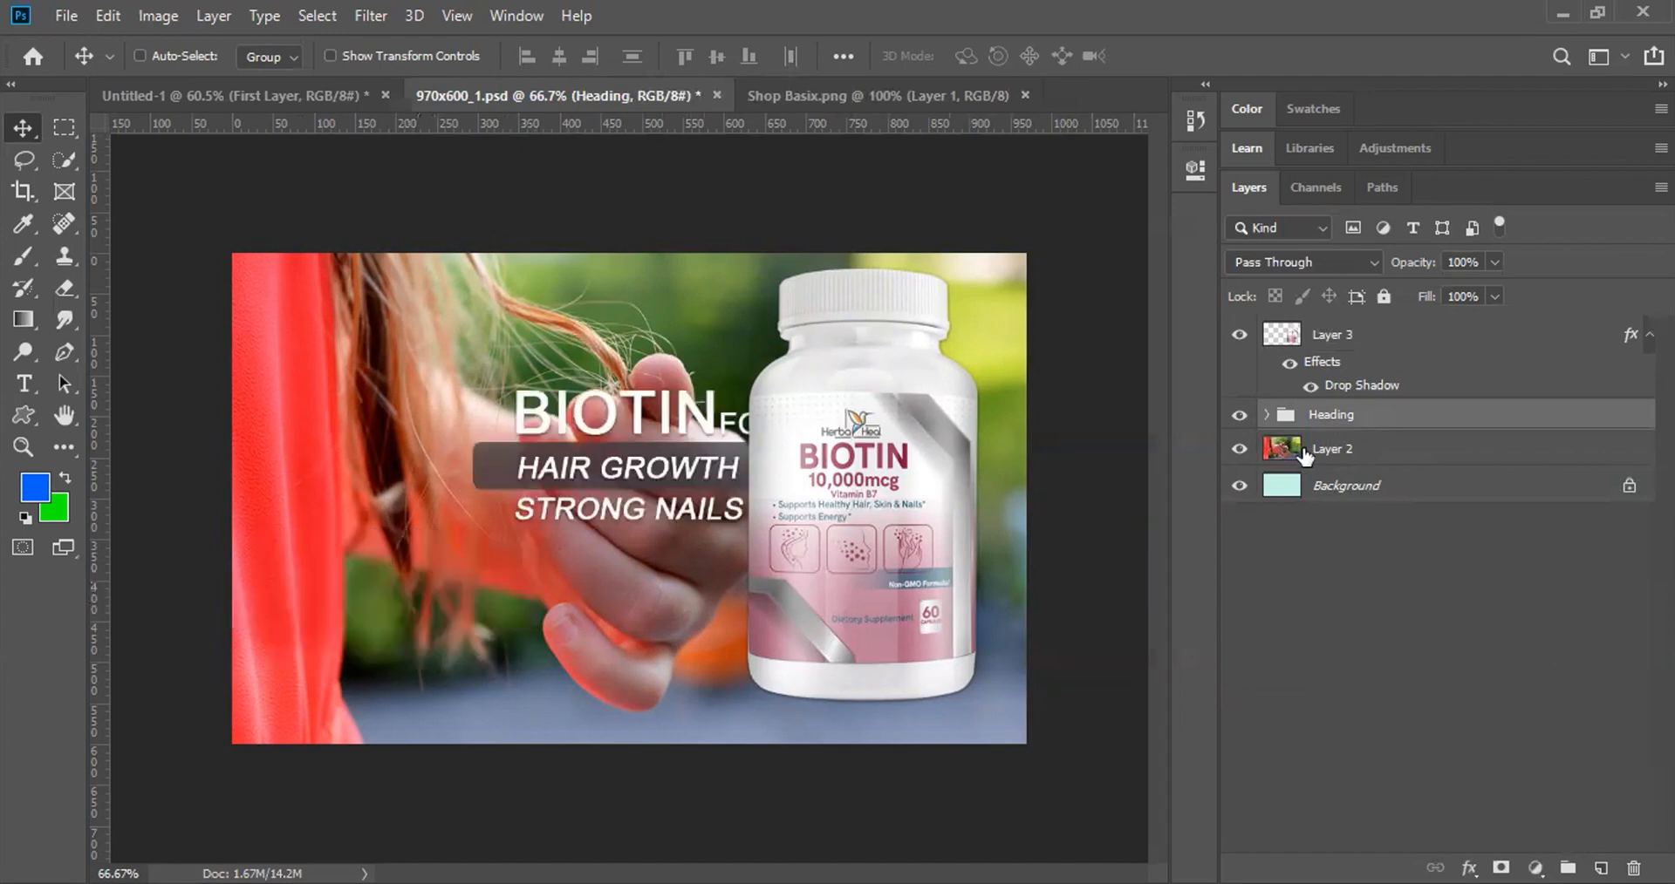
left_click_drag(1332, 415, 1332, 323)
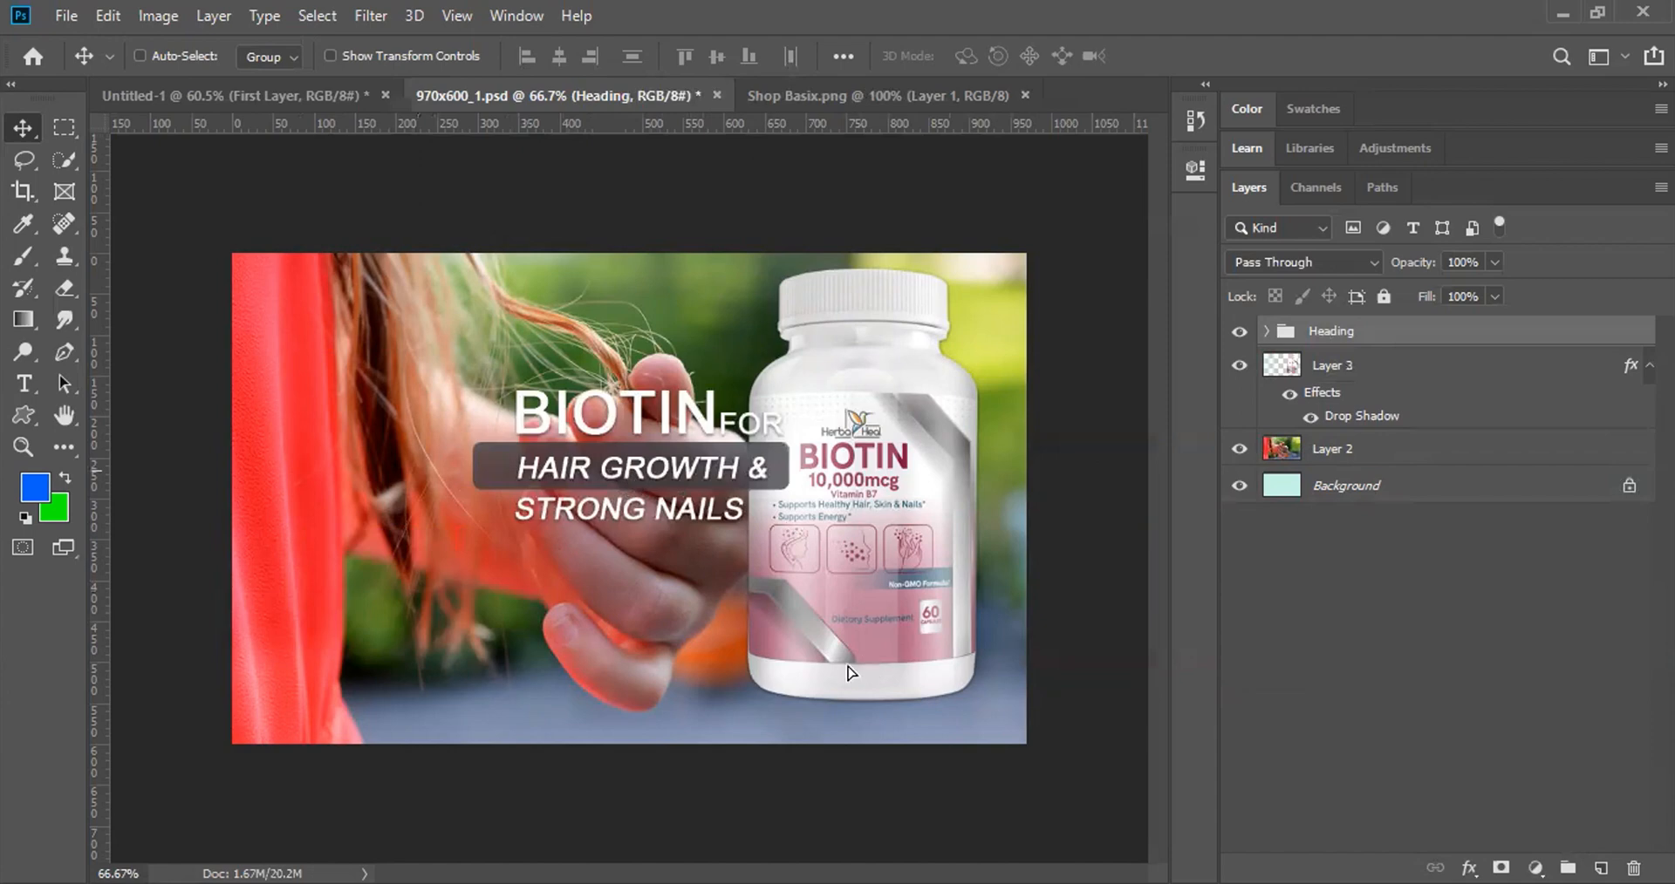
left_click_drag(638, 514, 872, 711)
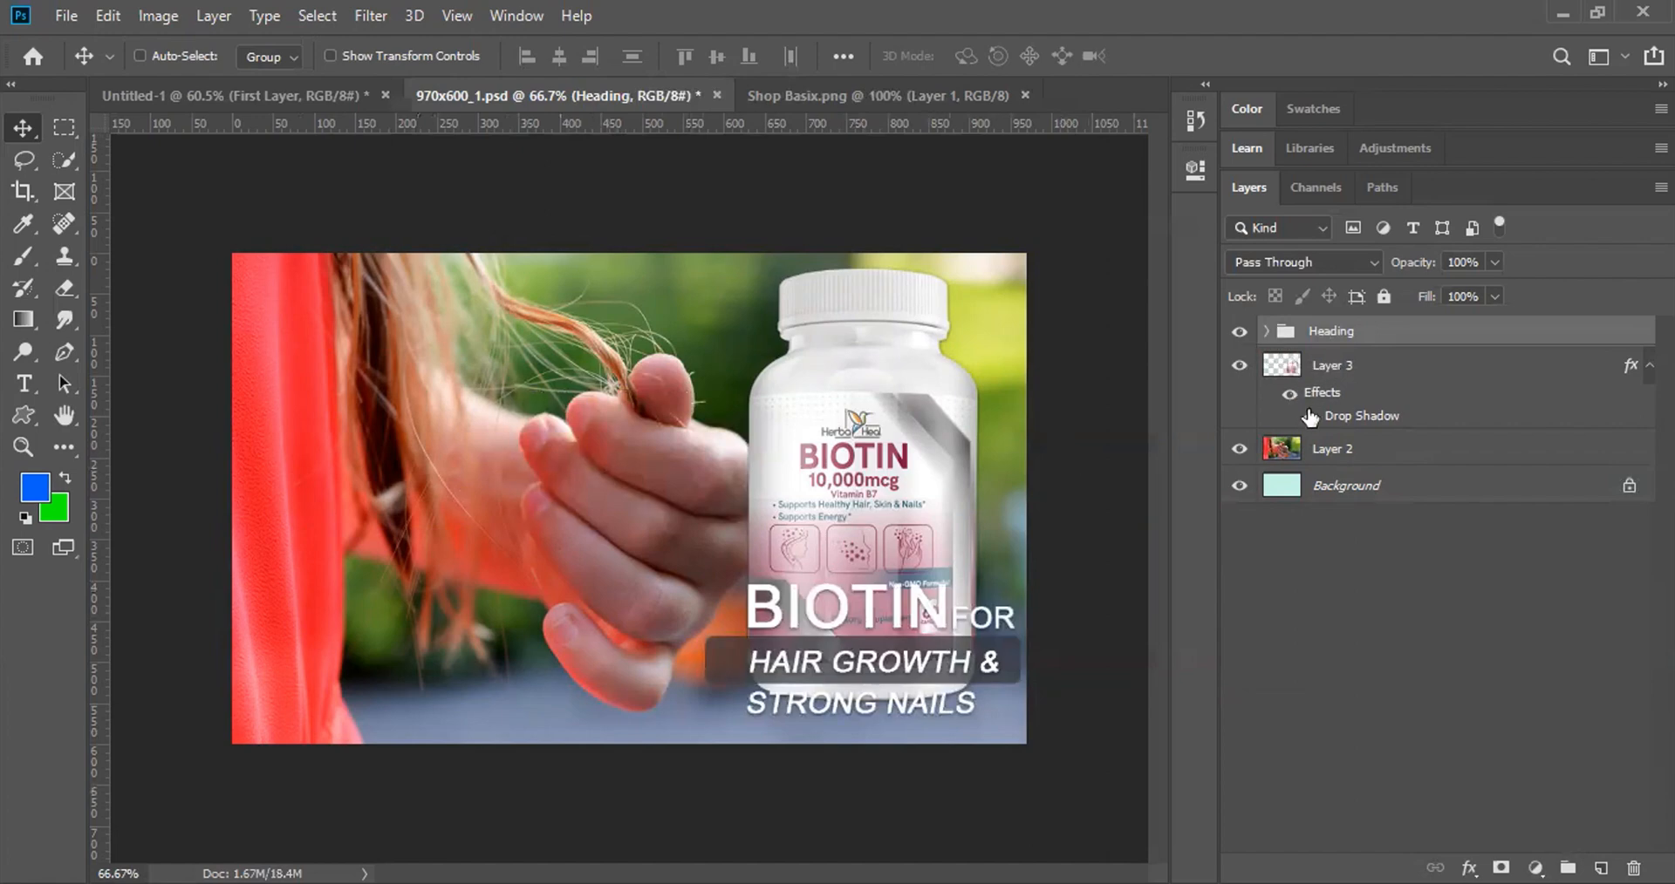
Step: Undo the recent heading edits back to a separate BIOTIN text layer
key("ctrl+z")
key("ctrl+z")
key("ctrl+z")
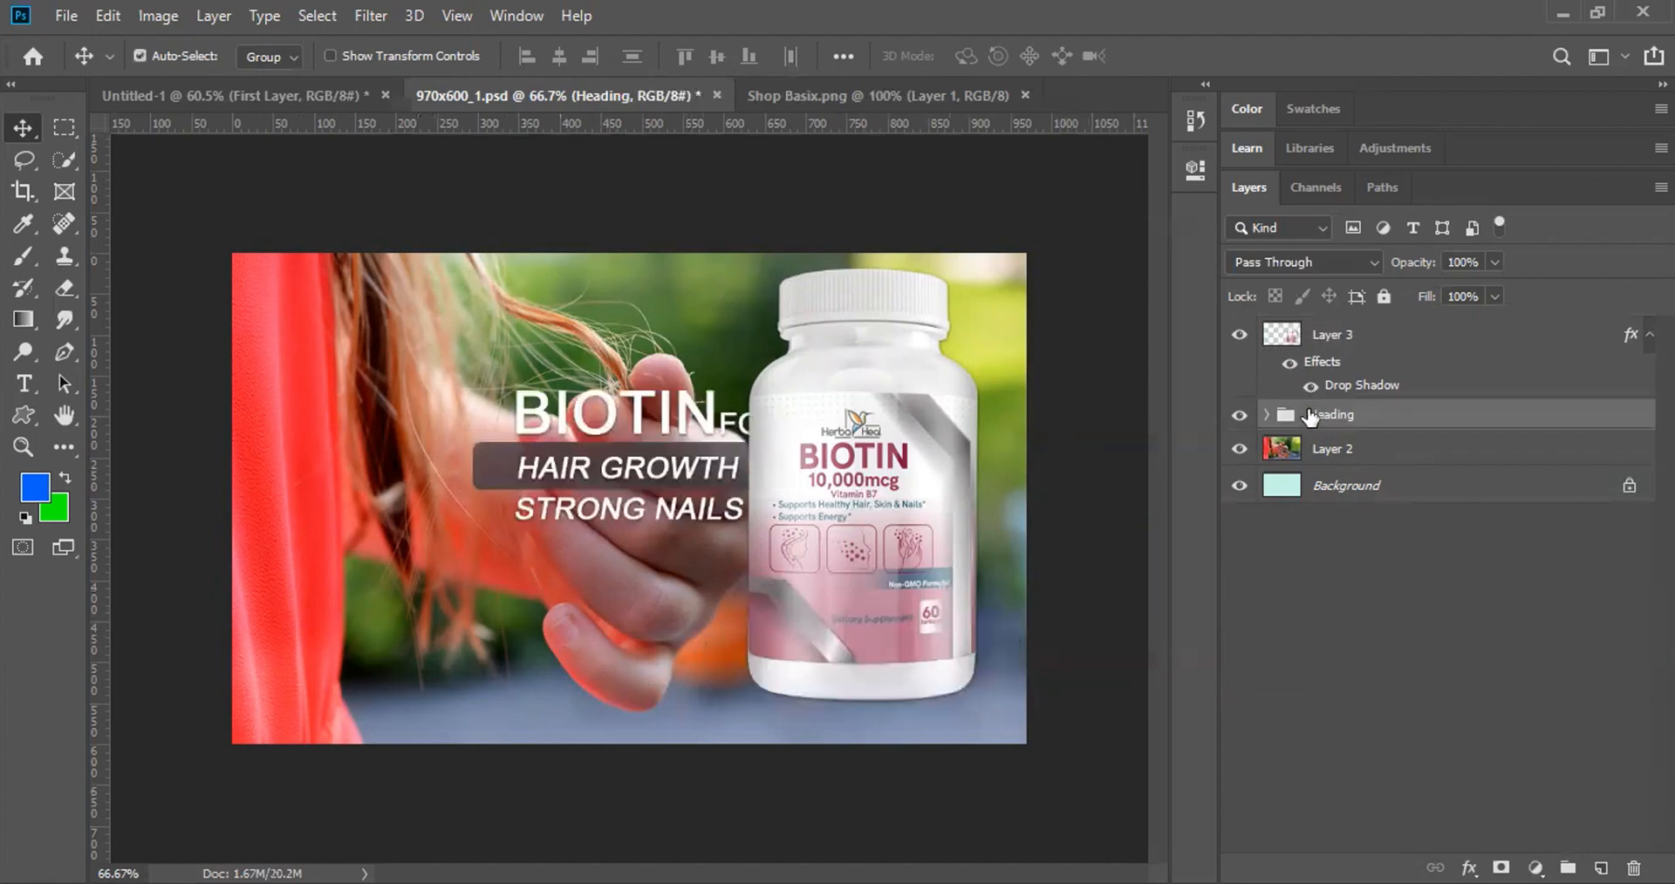
key("ctrl+z")
key("ctrl+z")
key("ctrl+z")
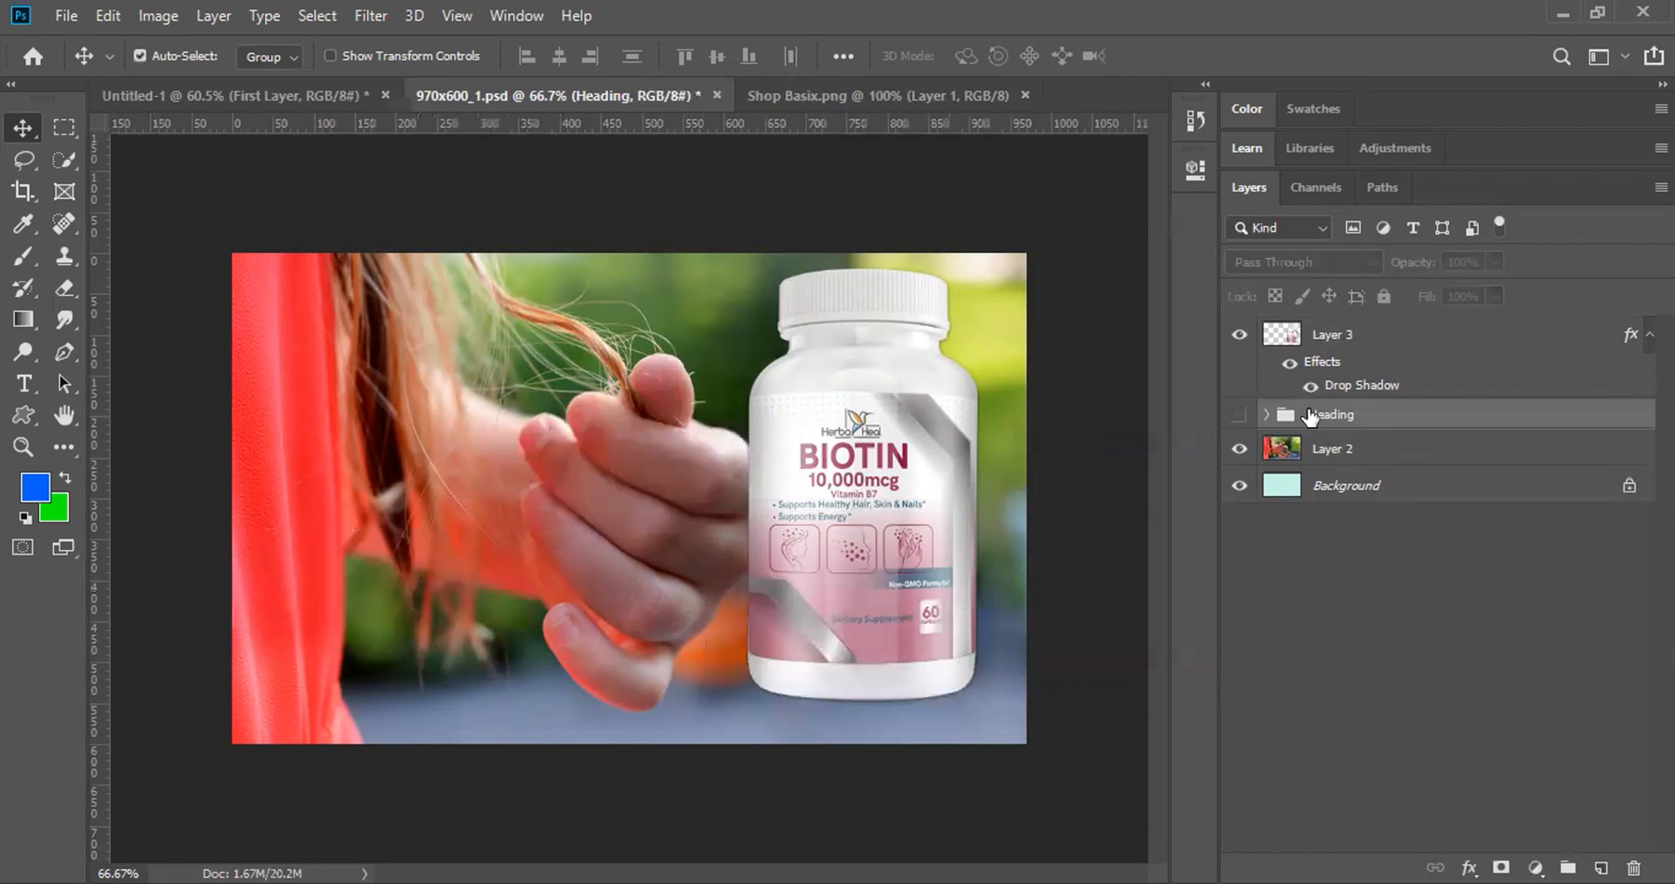
key("ctrl+z")
key("ctrl+z")
key("ctrl+z")
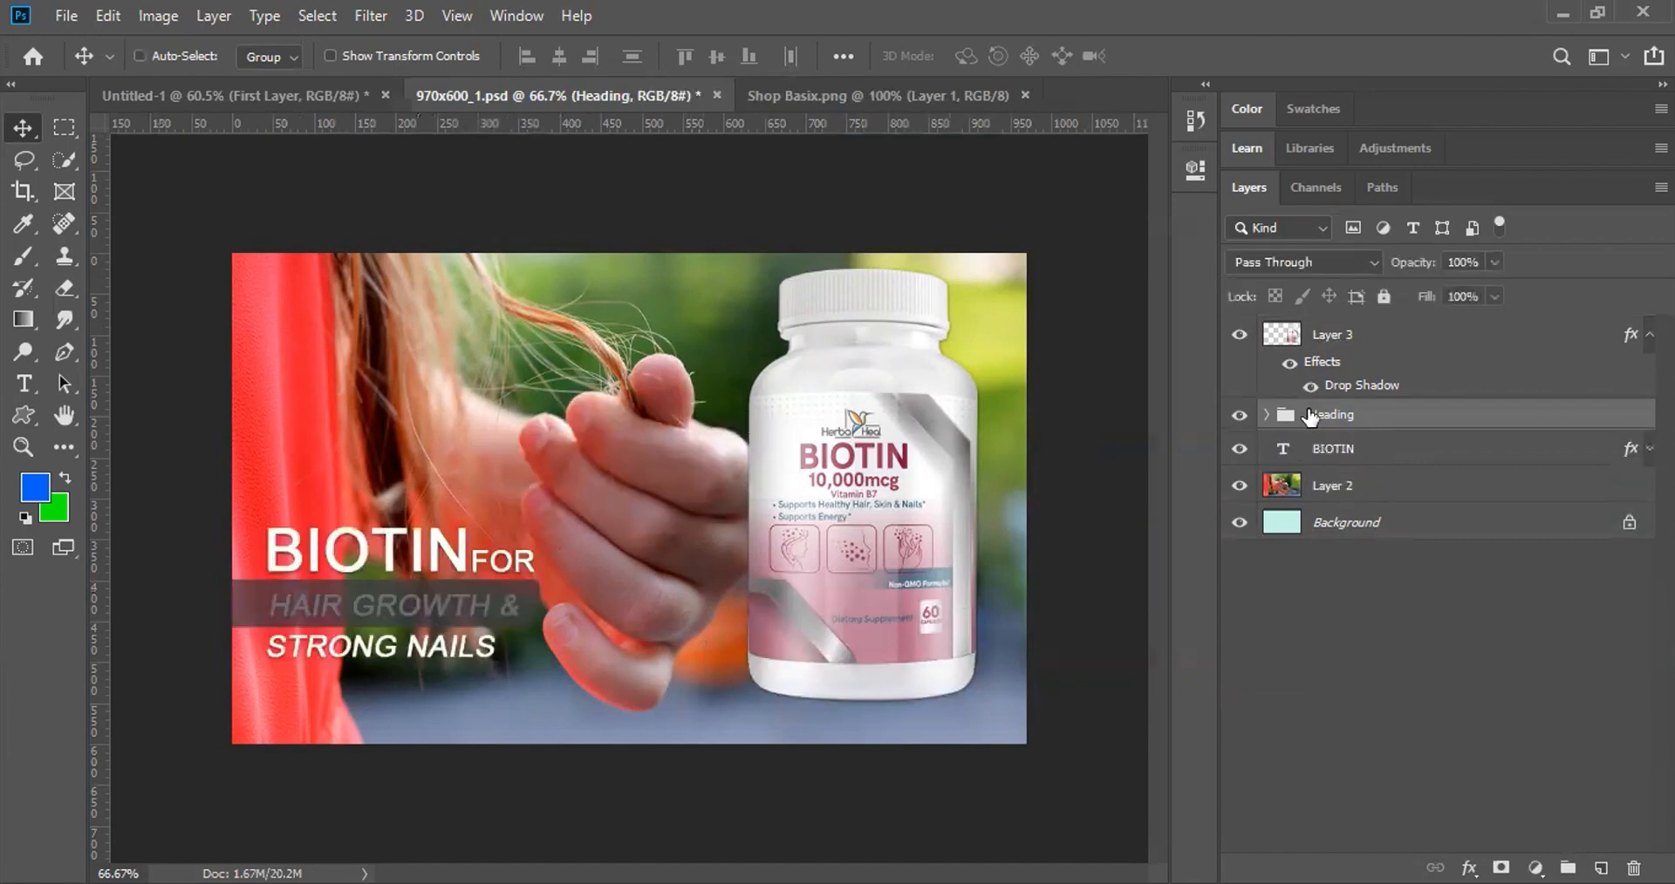
left_click(77, 23)
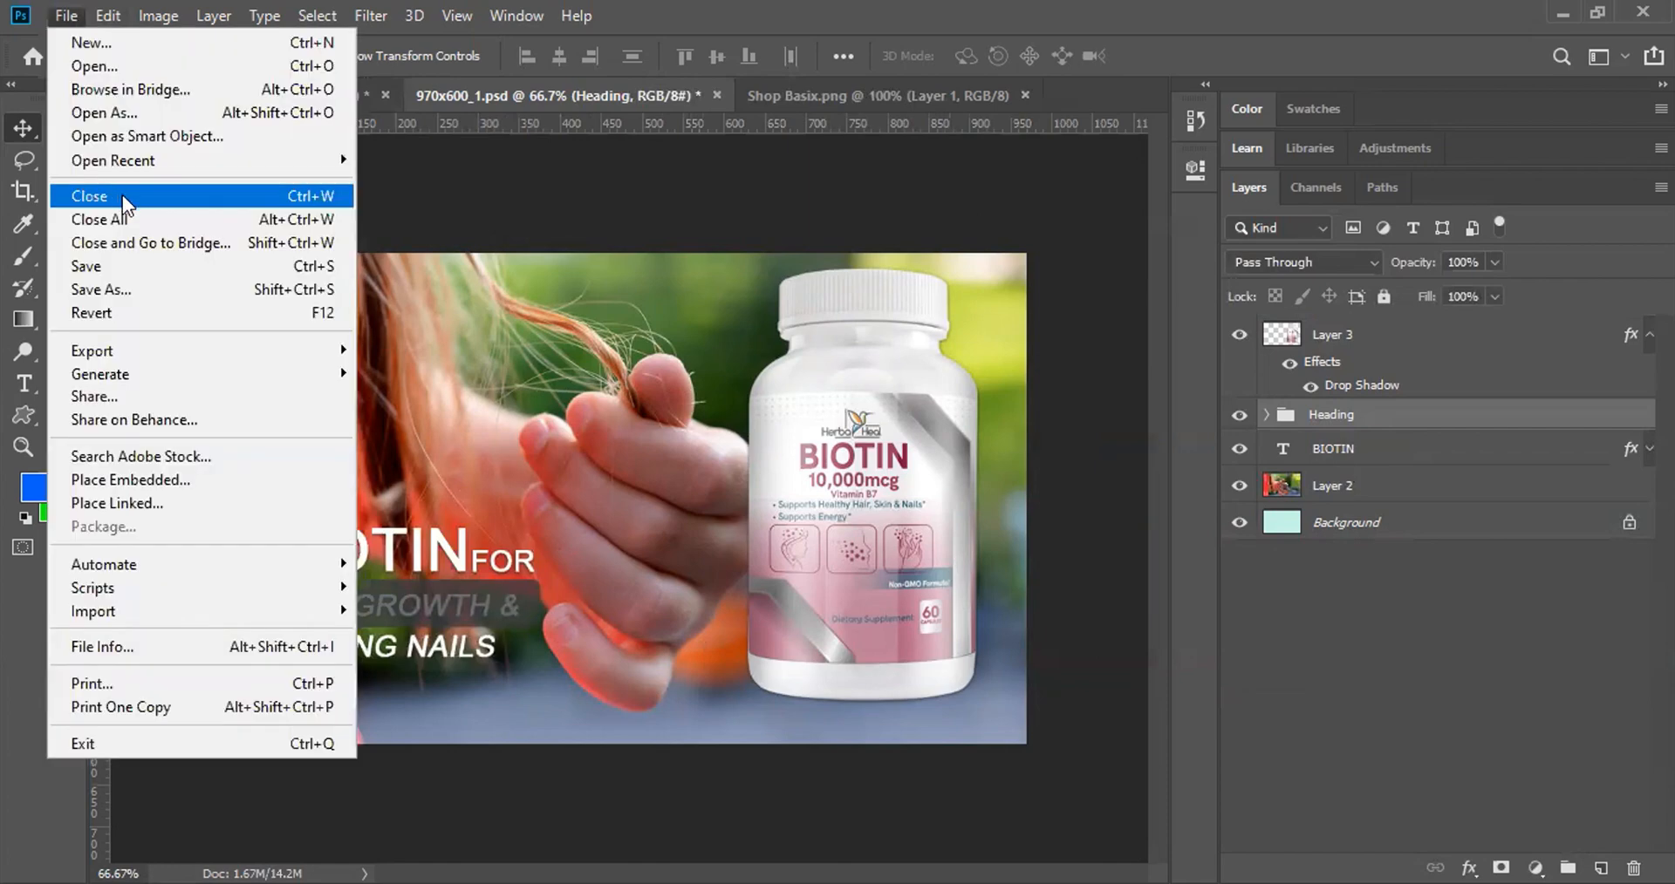
Step: Revert the banner to its last saved version, then test-move the Layer 2 photo and undo it
left_click(896, 2)
key("F12")
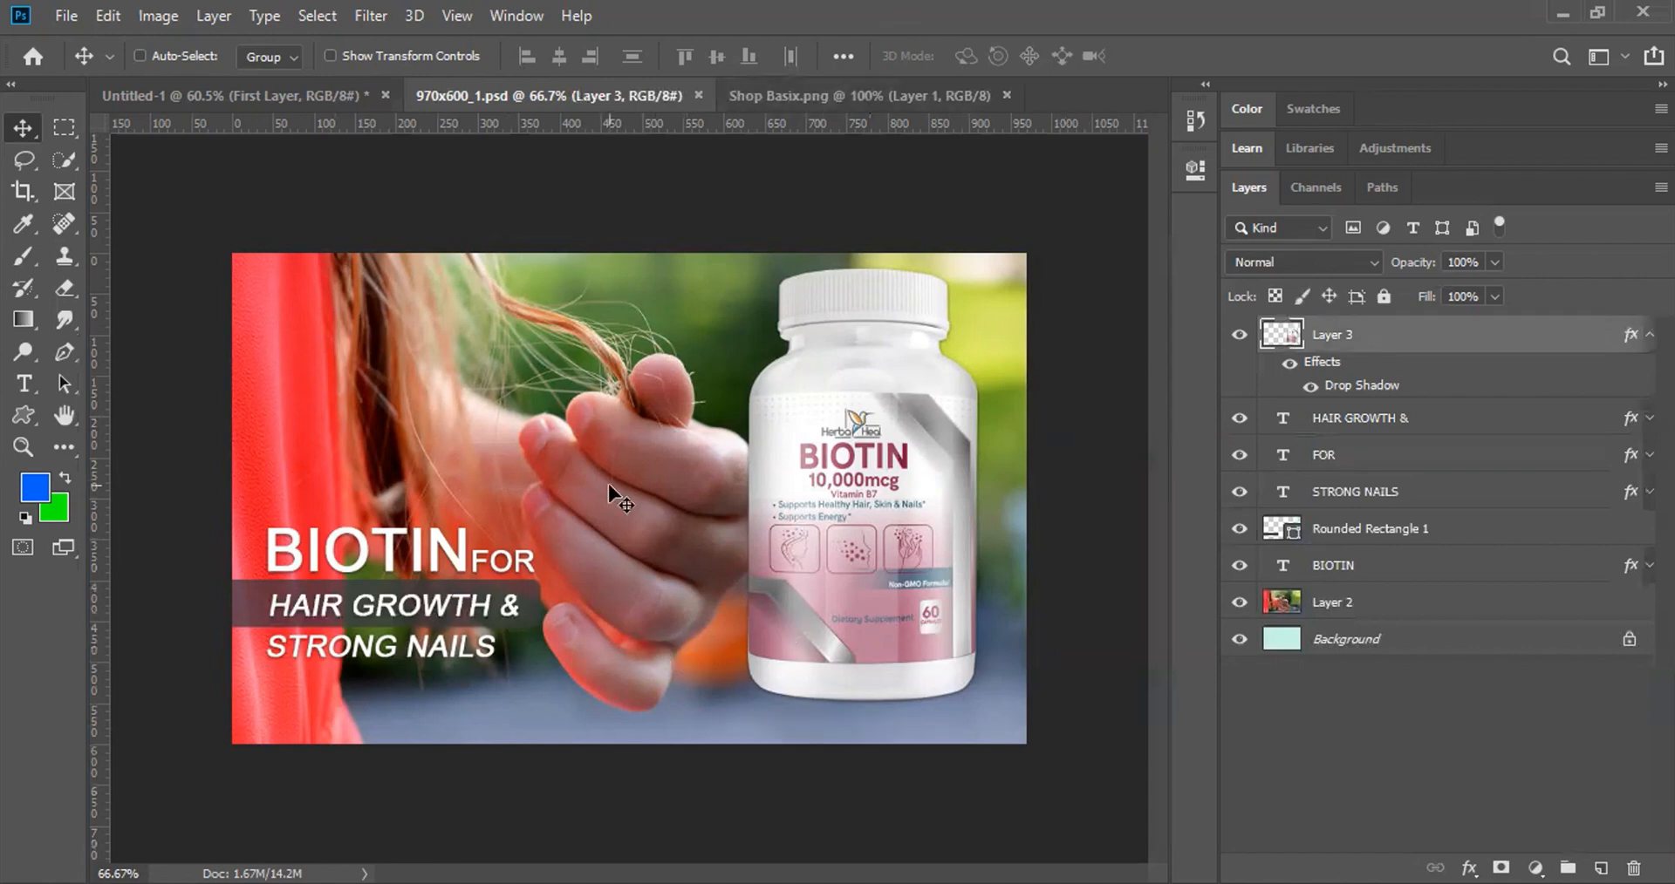
left_click(635, 512, "ctrl")
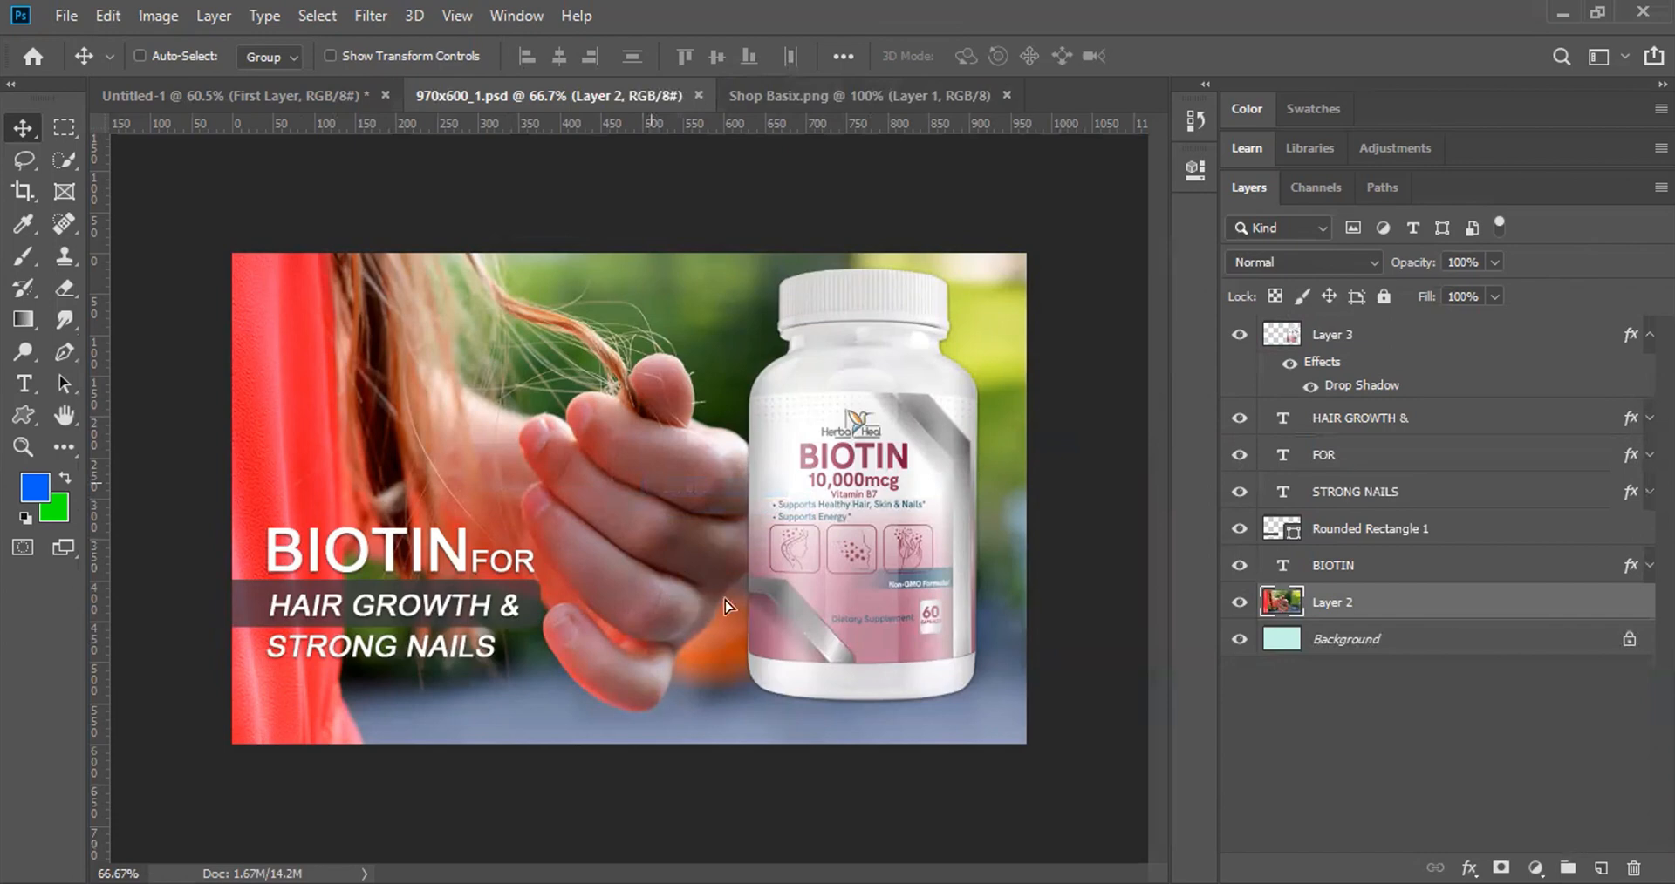
left_click_drag(652, 485, 713, 582)
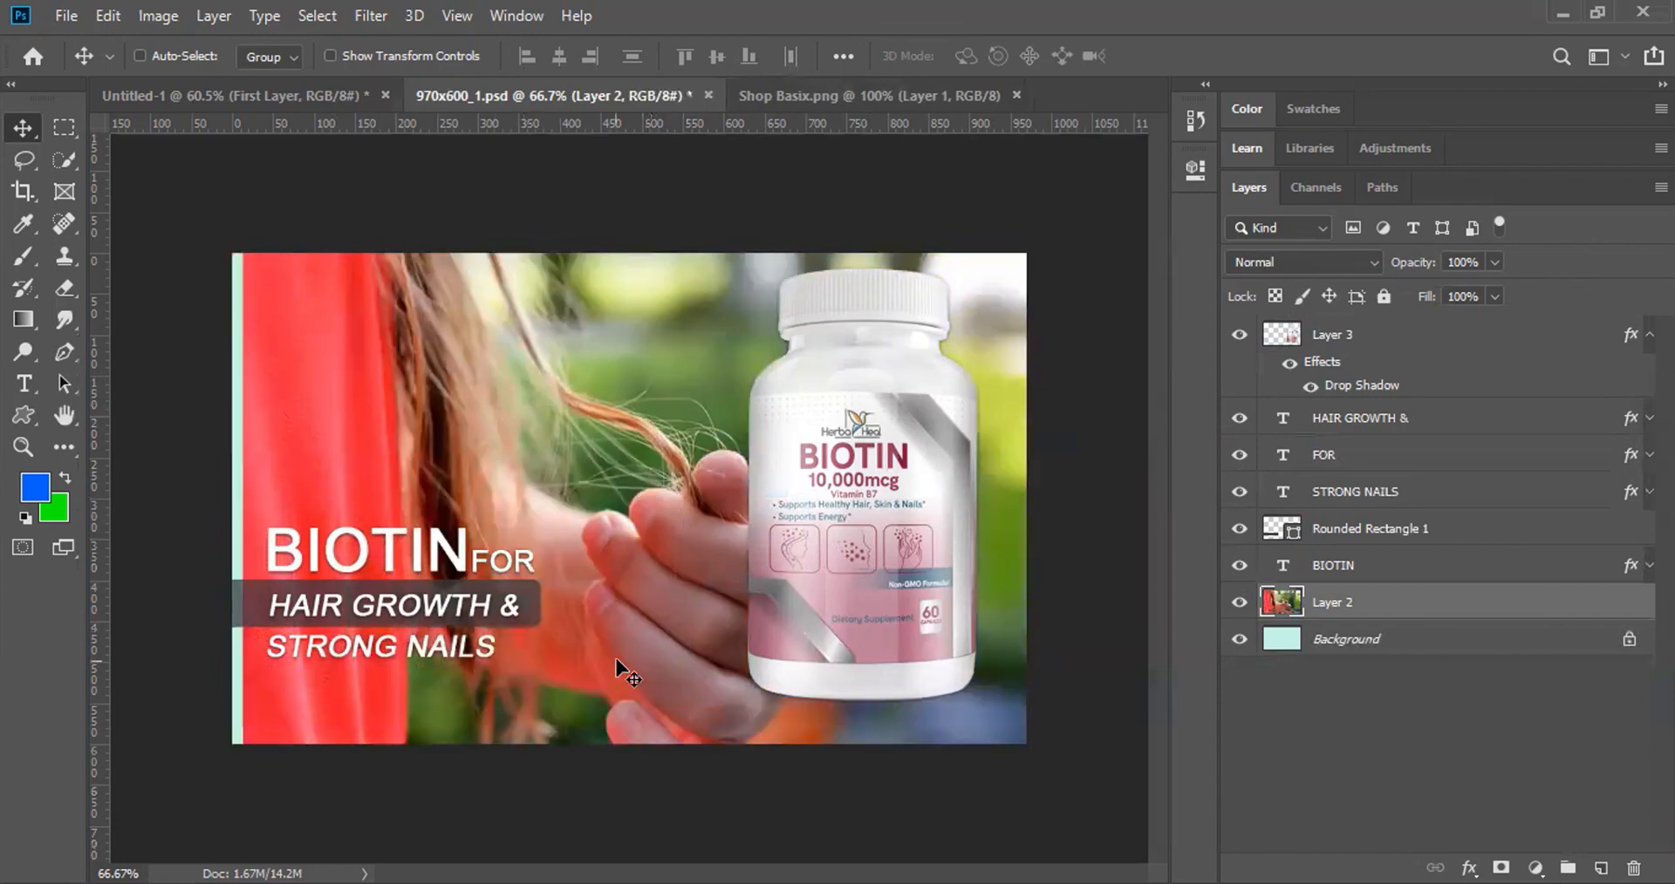
key("ctrl+z")
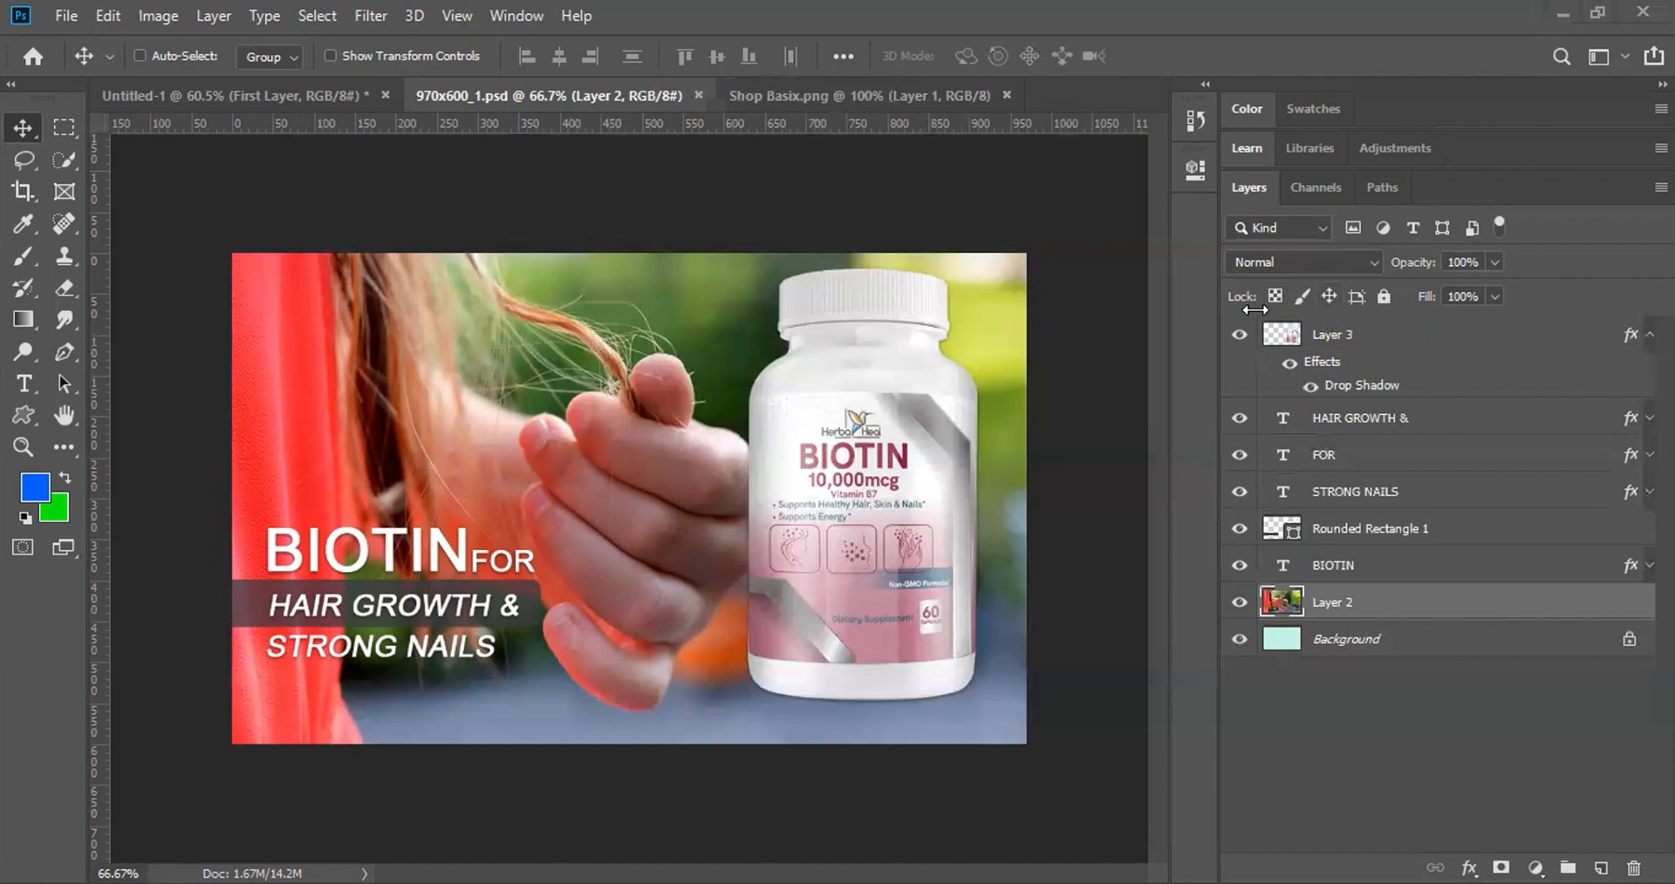
left_click(1328, 296)
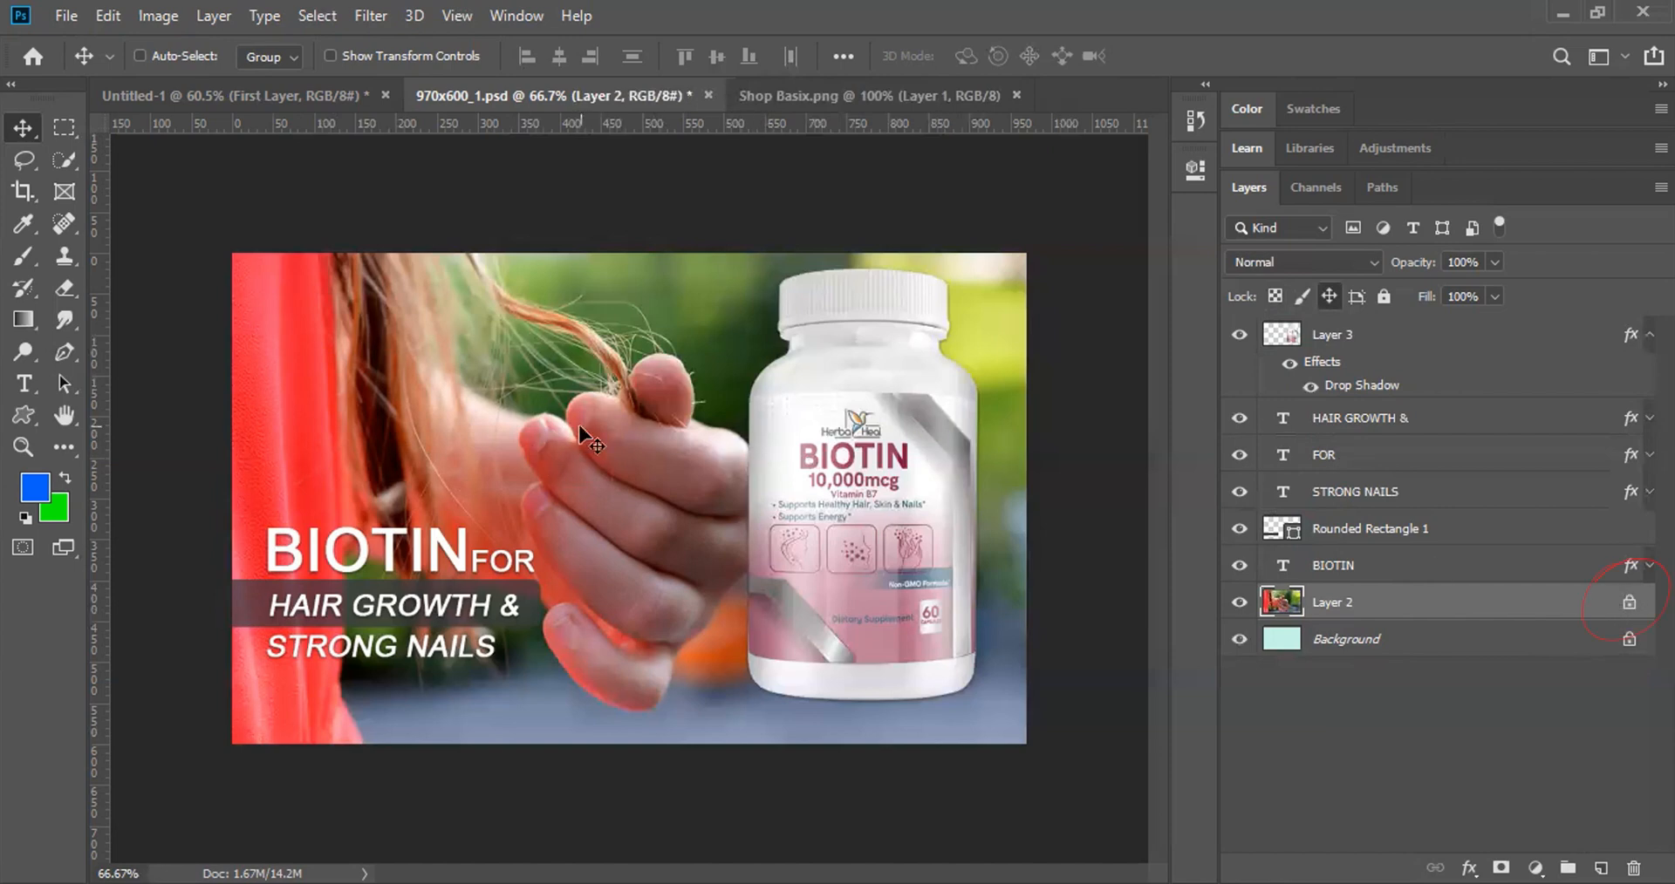
right_click(595, 442)
left_click(595, 442)
left_click(742, 302)
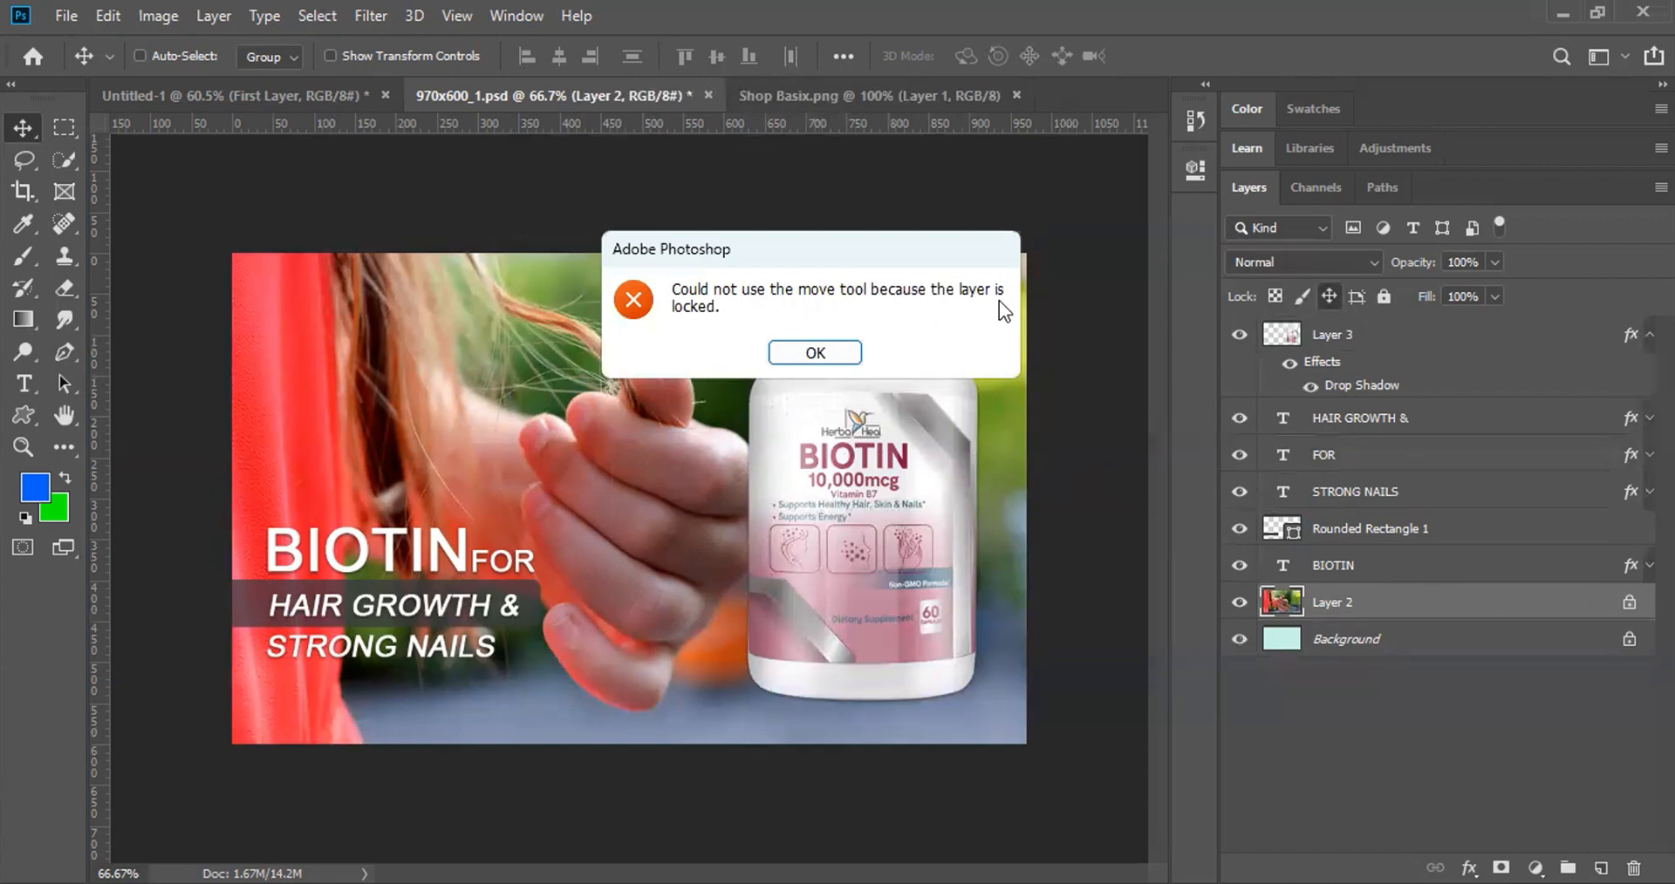
left_click(830, 357)
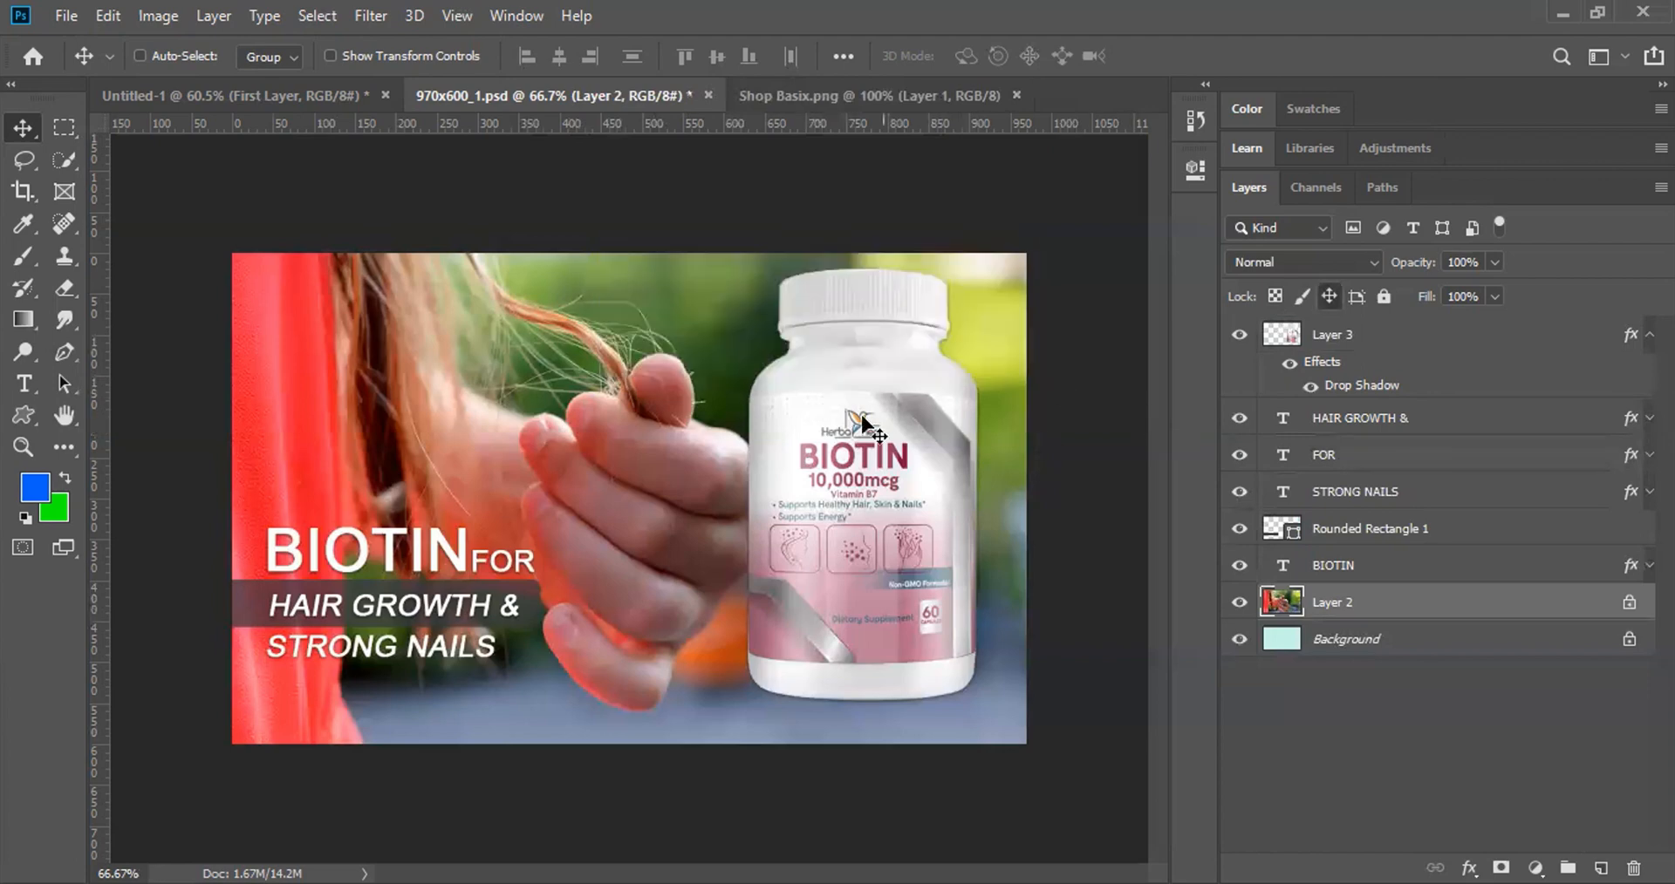
left_click(1328, 296)
left_click(1330, 296)
left_click(1382, 297)
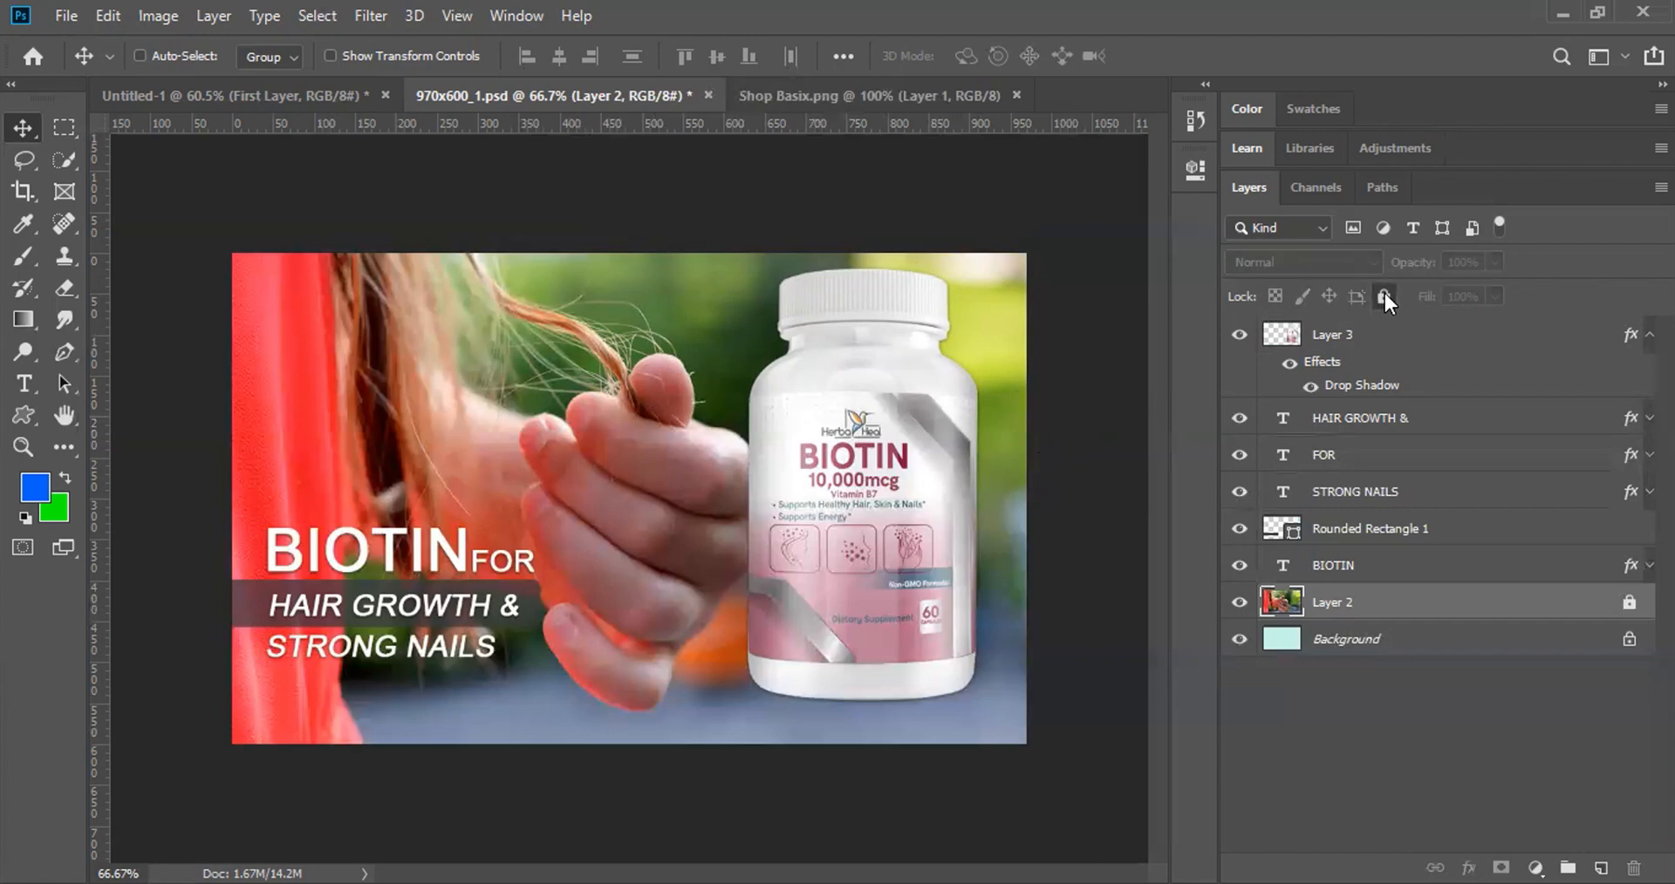
left_click(1384, 294)
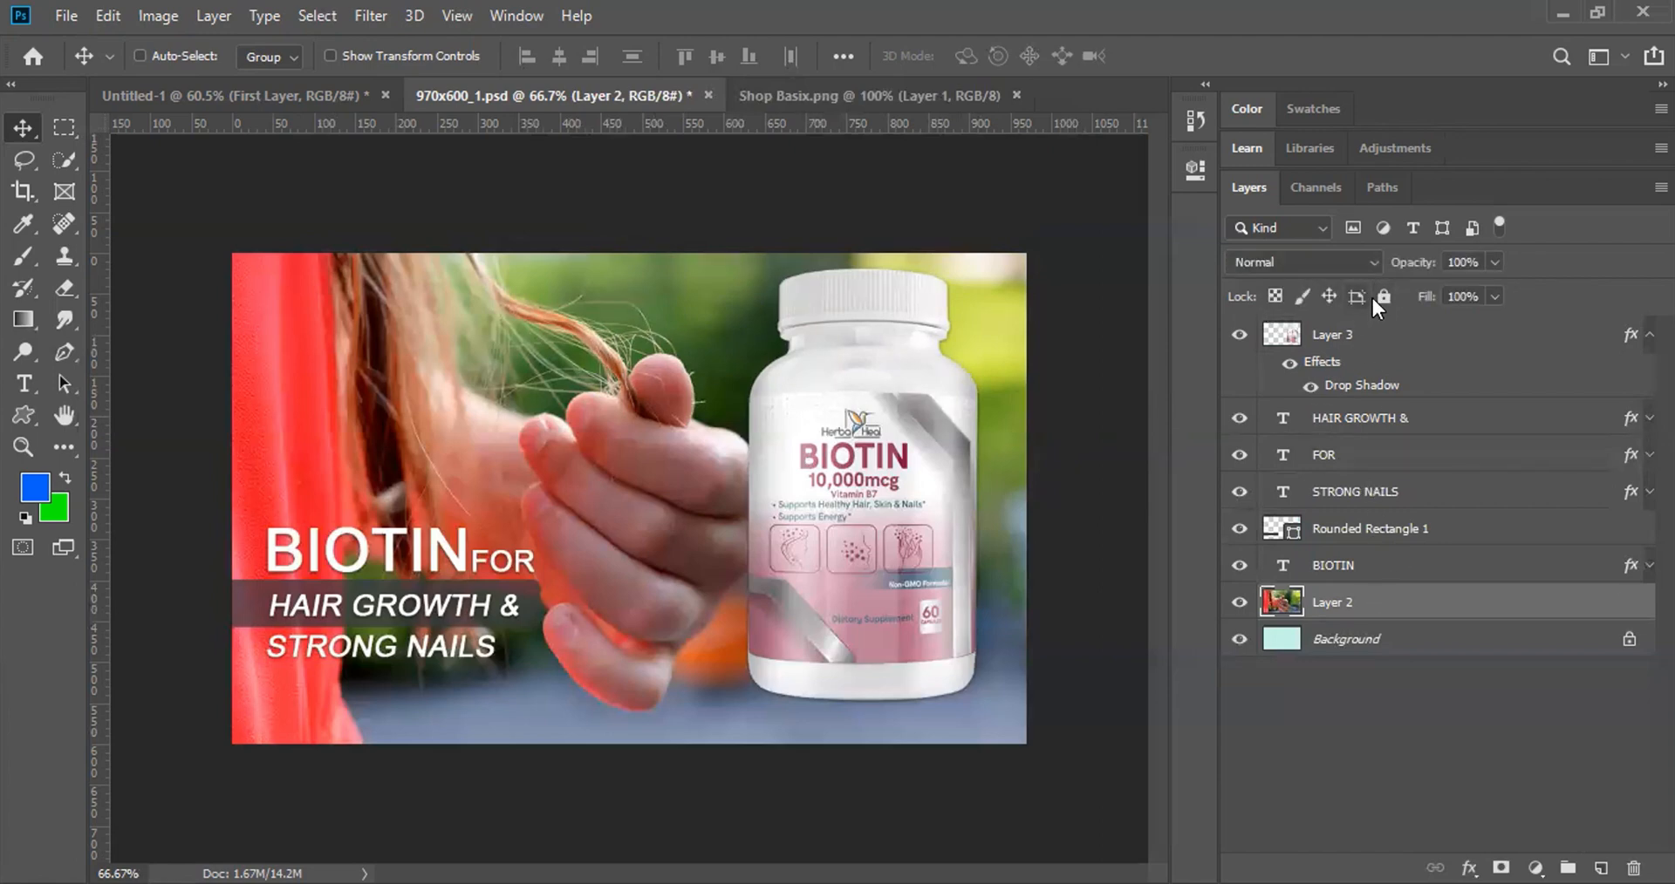
left_click(1327, 296)
left_click(27, 255)
left_click_drag(262, 419, 628, 357)
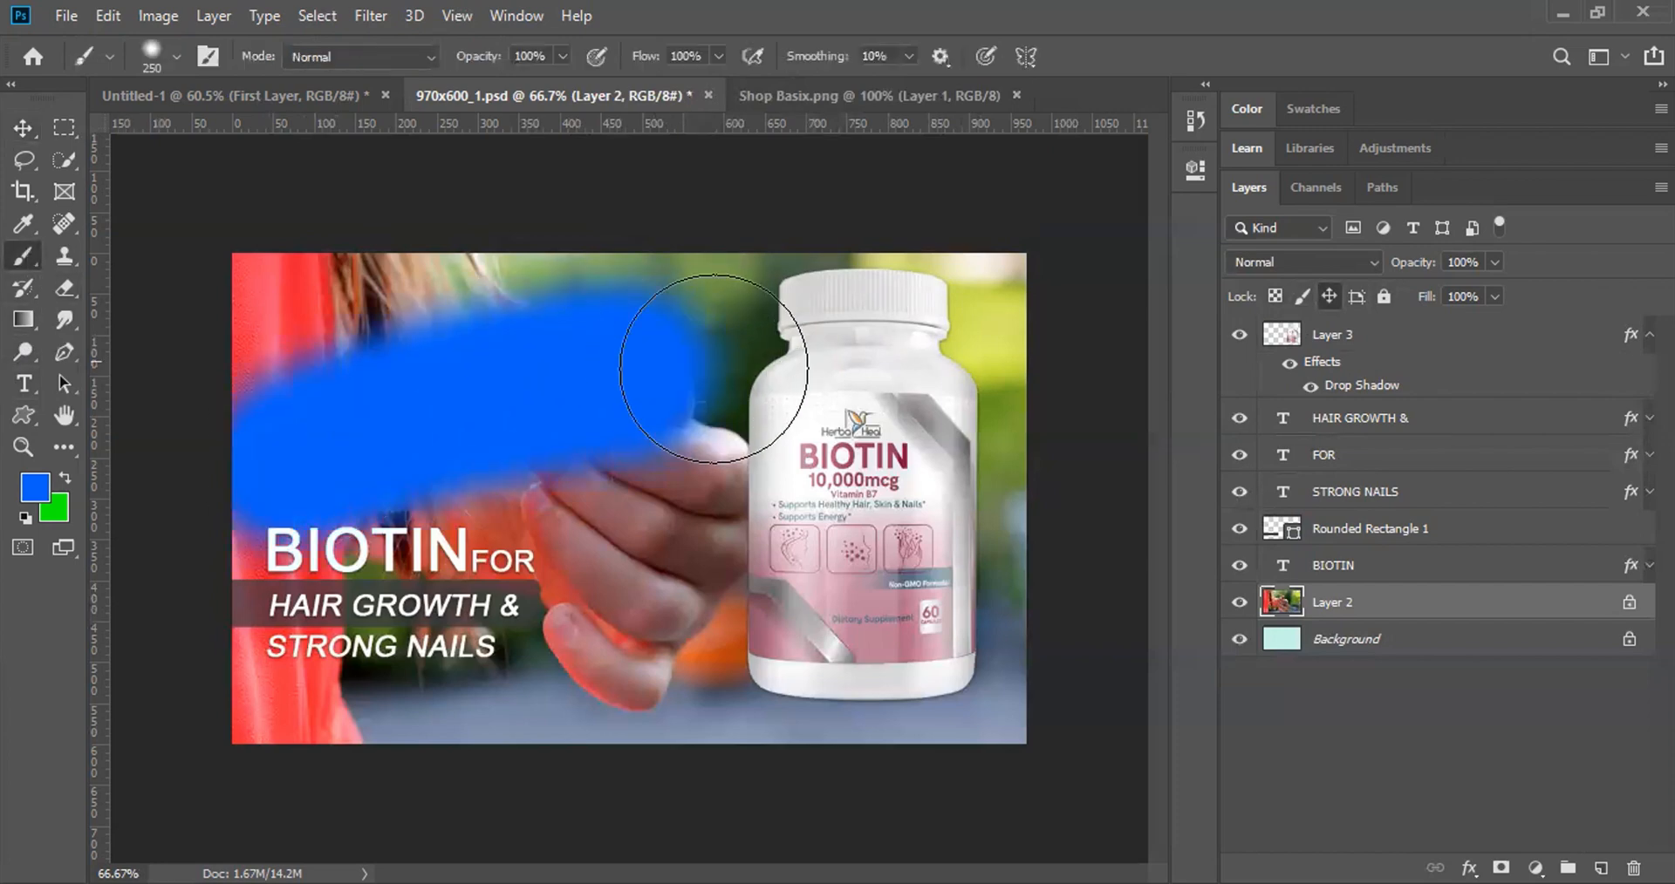
left_click(1238, 602)
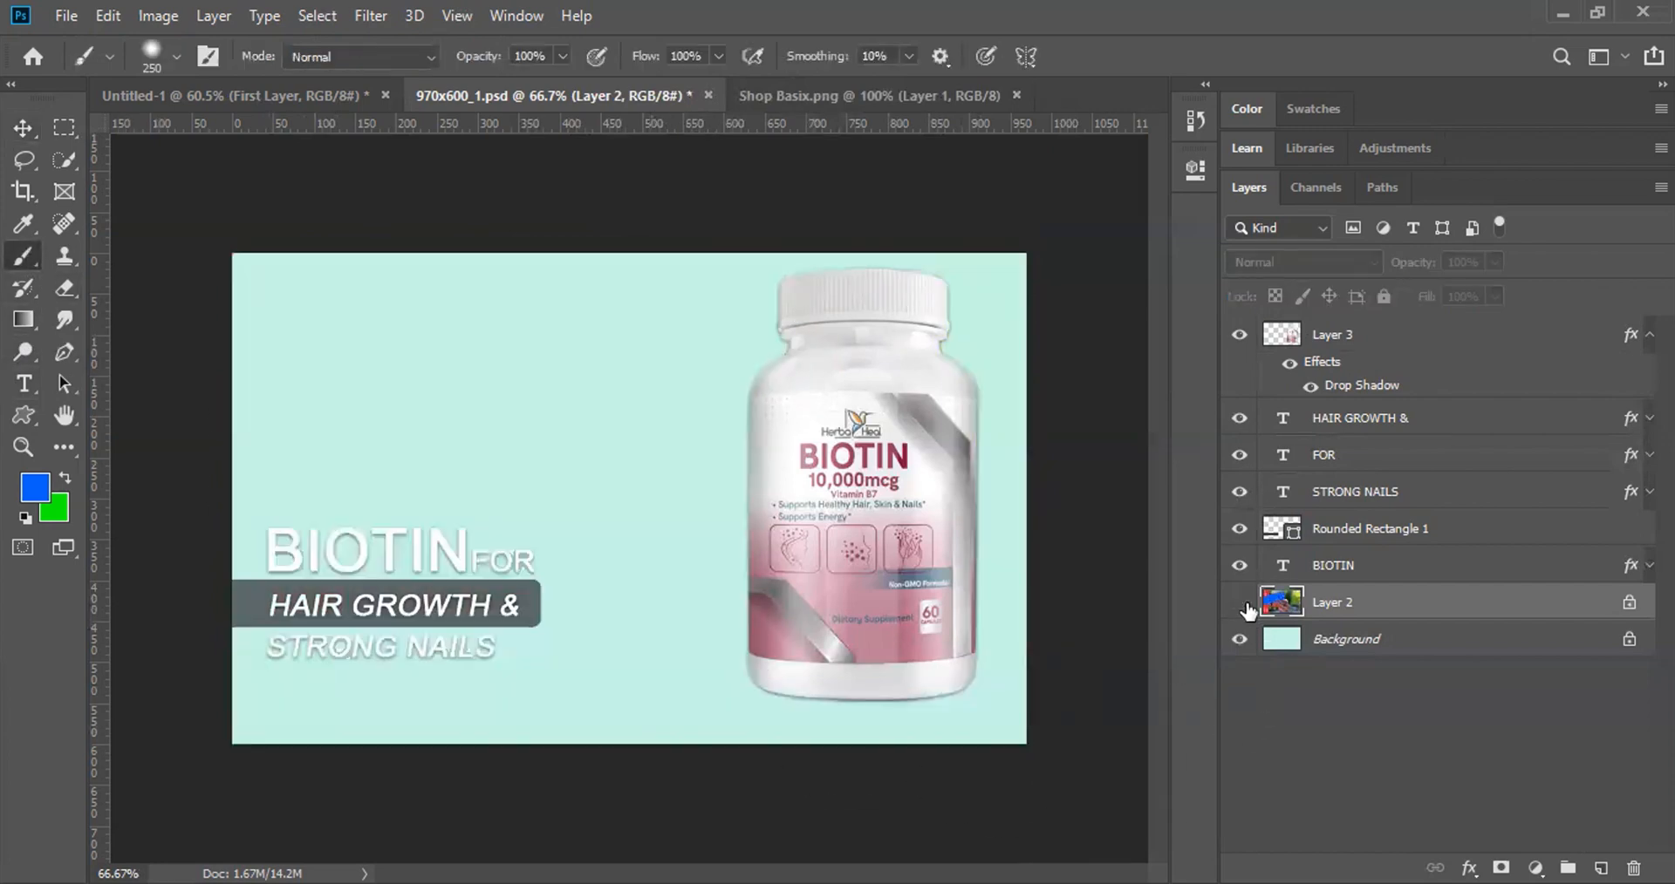
left_click(1238, 602)
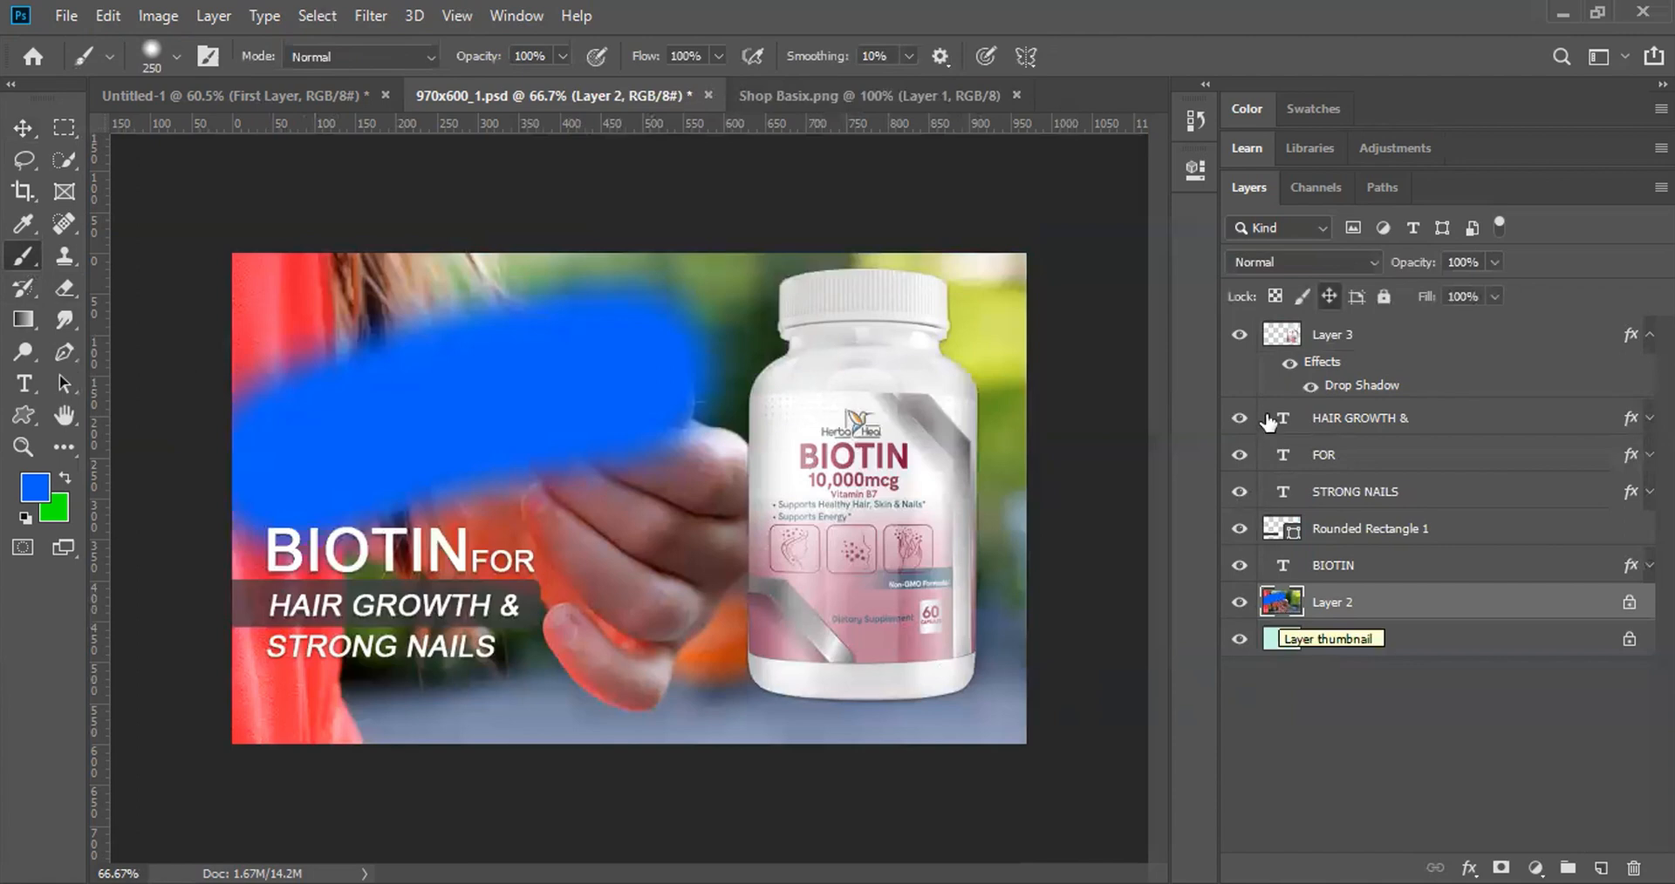
left_click(1300, 299)
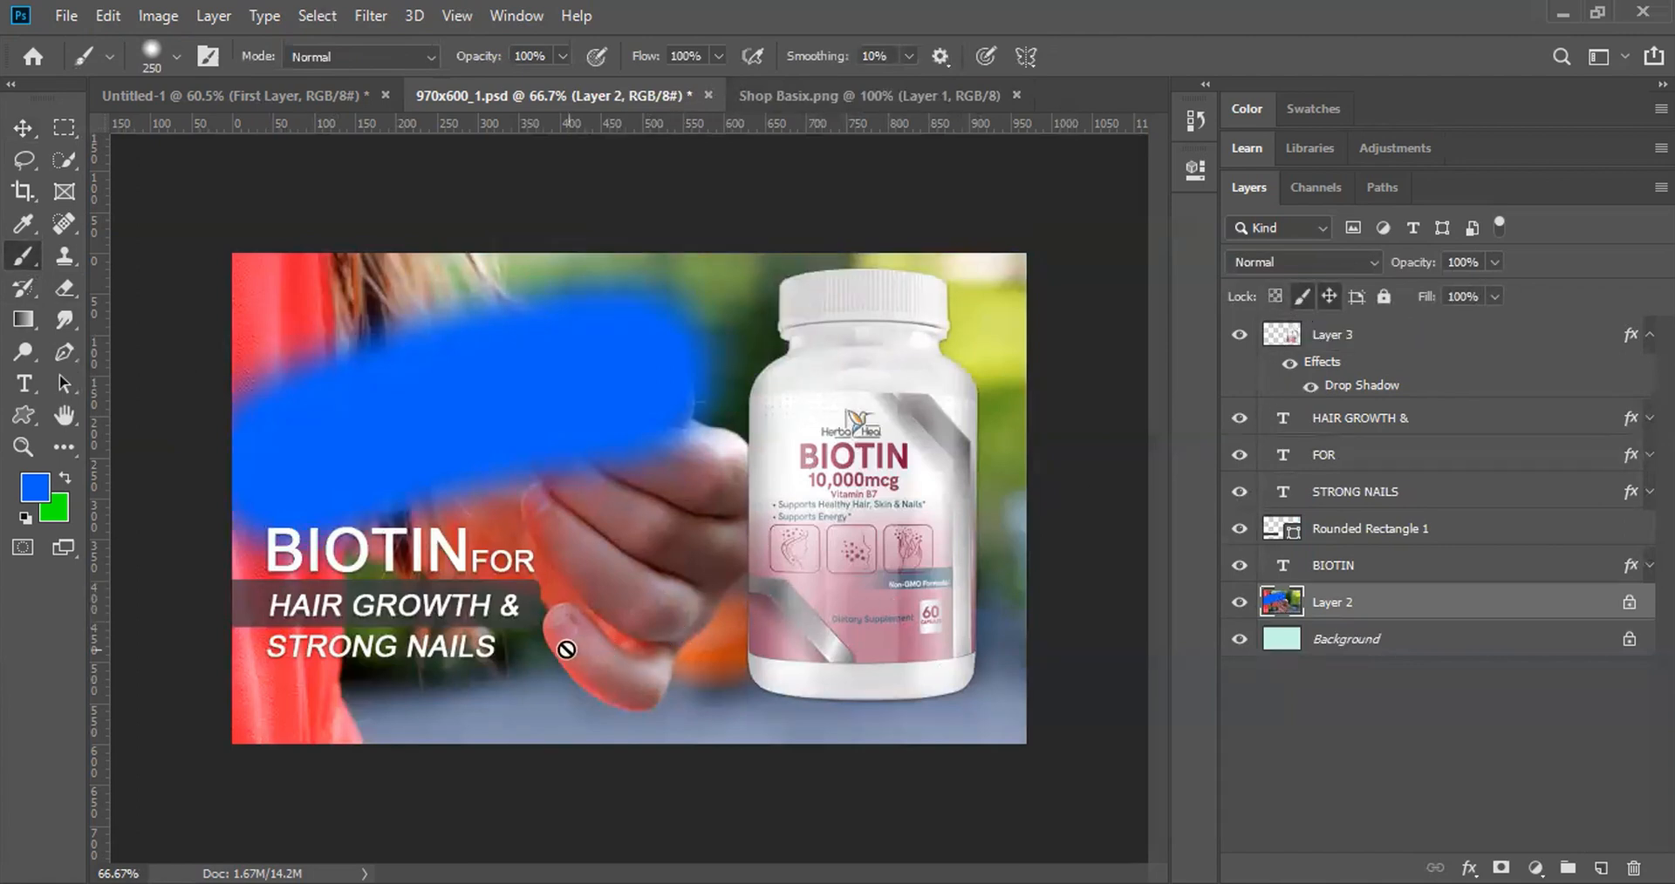
left_click(598, 621)
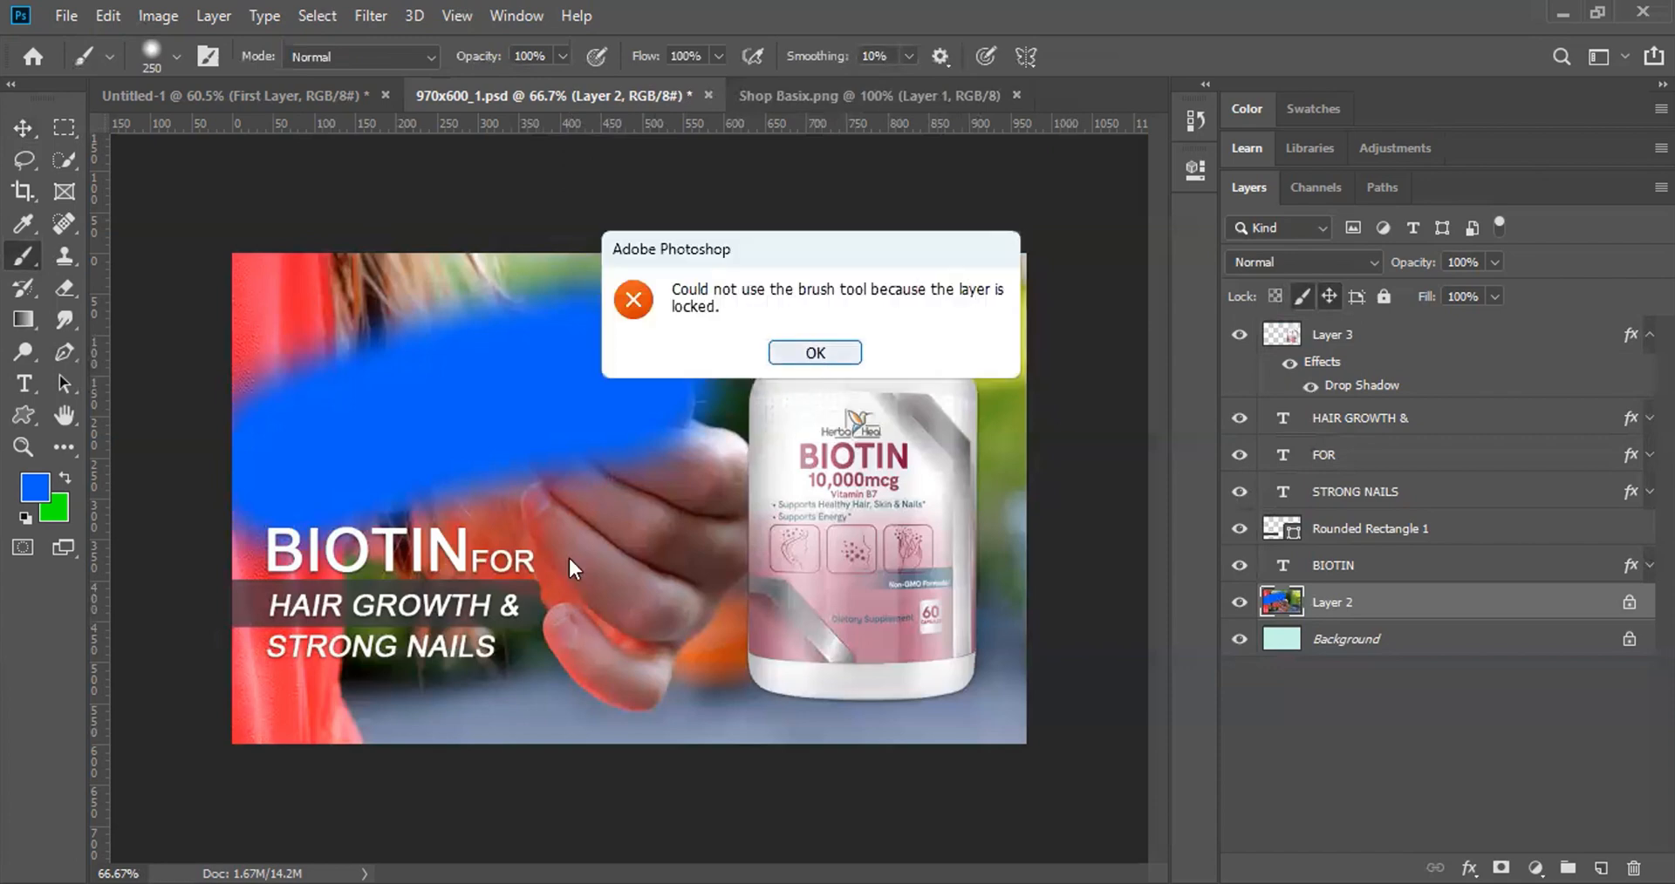
left_click(814, 354)
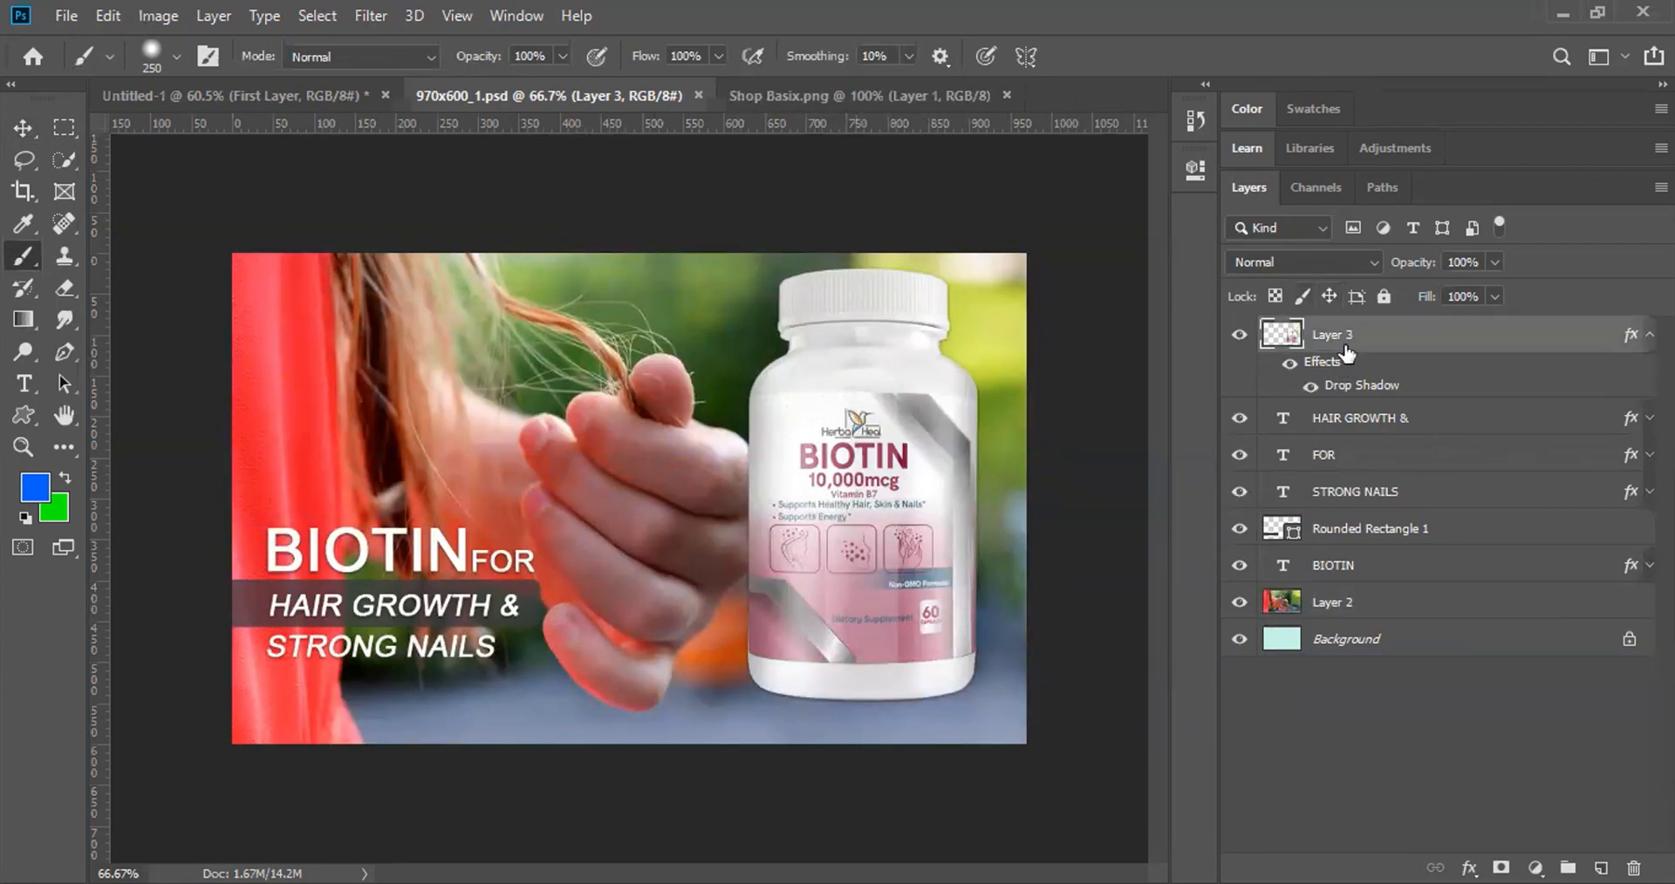
left_click(1372, 604)
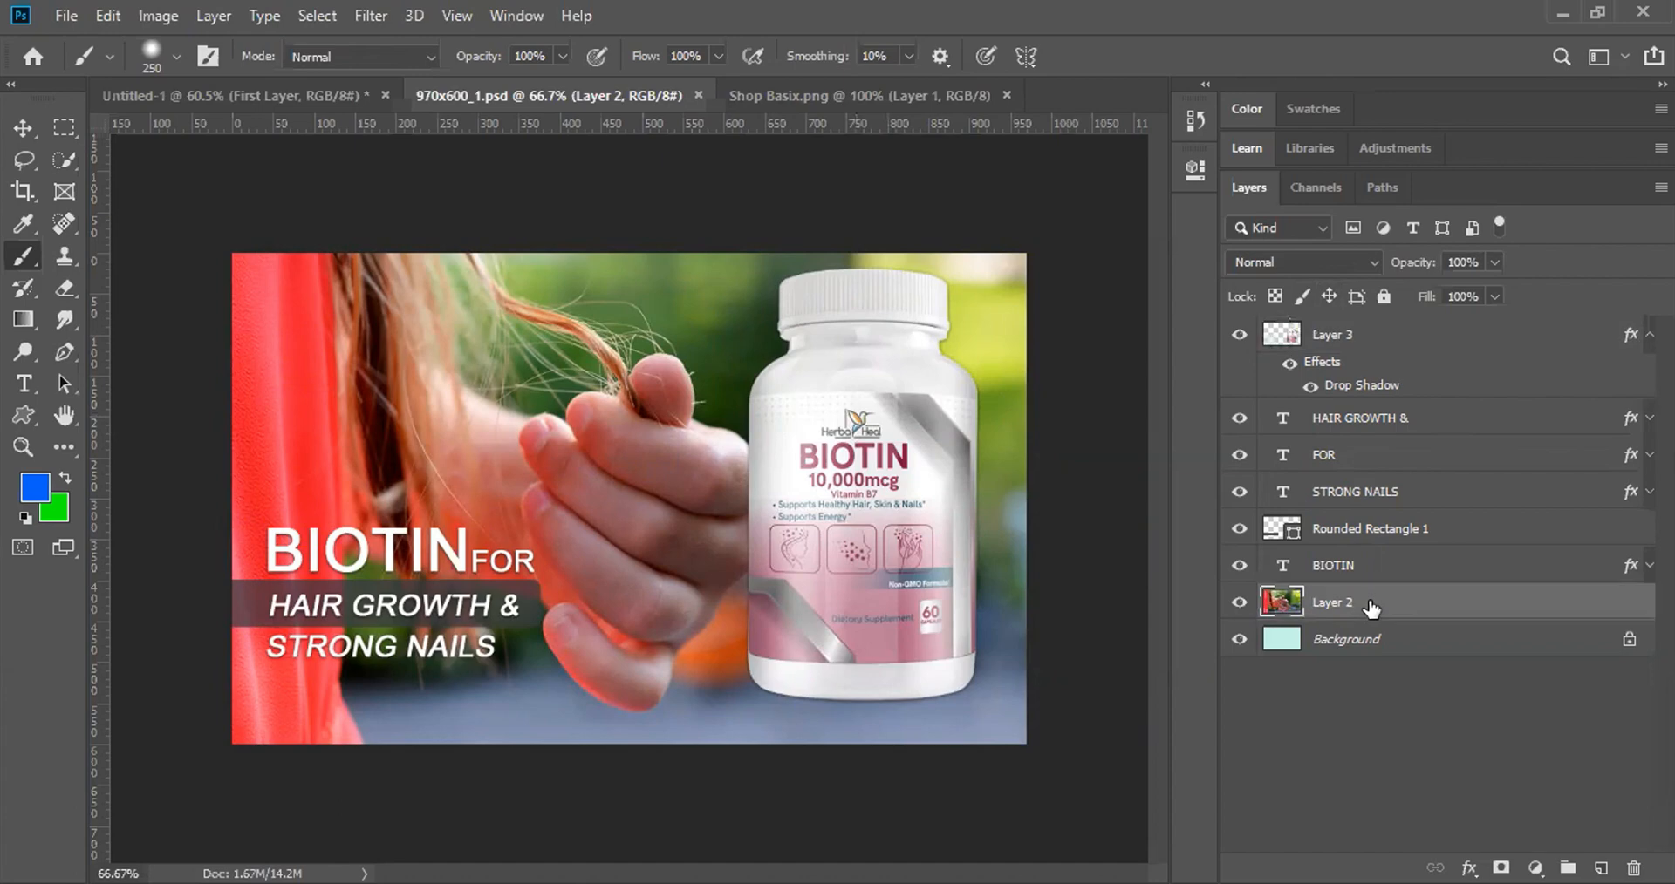
left_click(1387, 297)
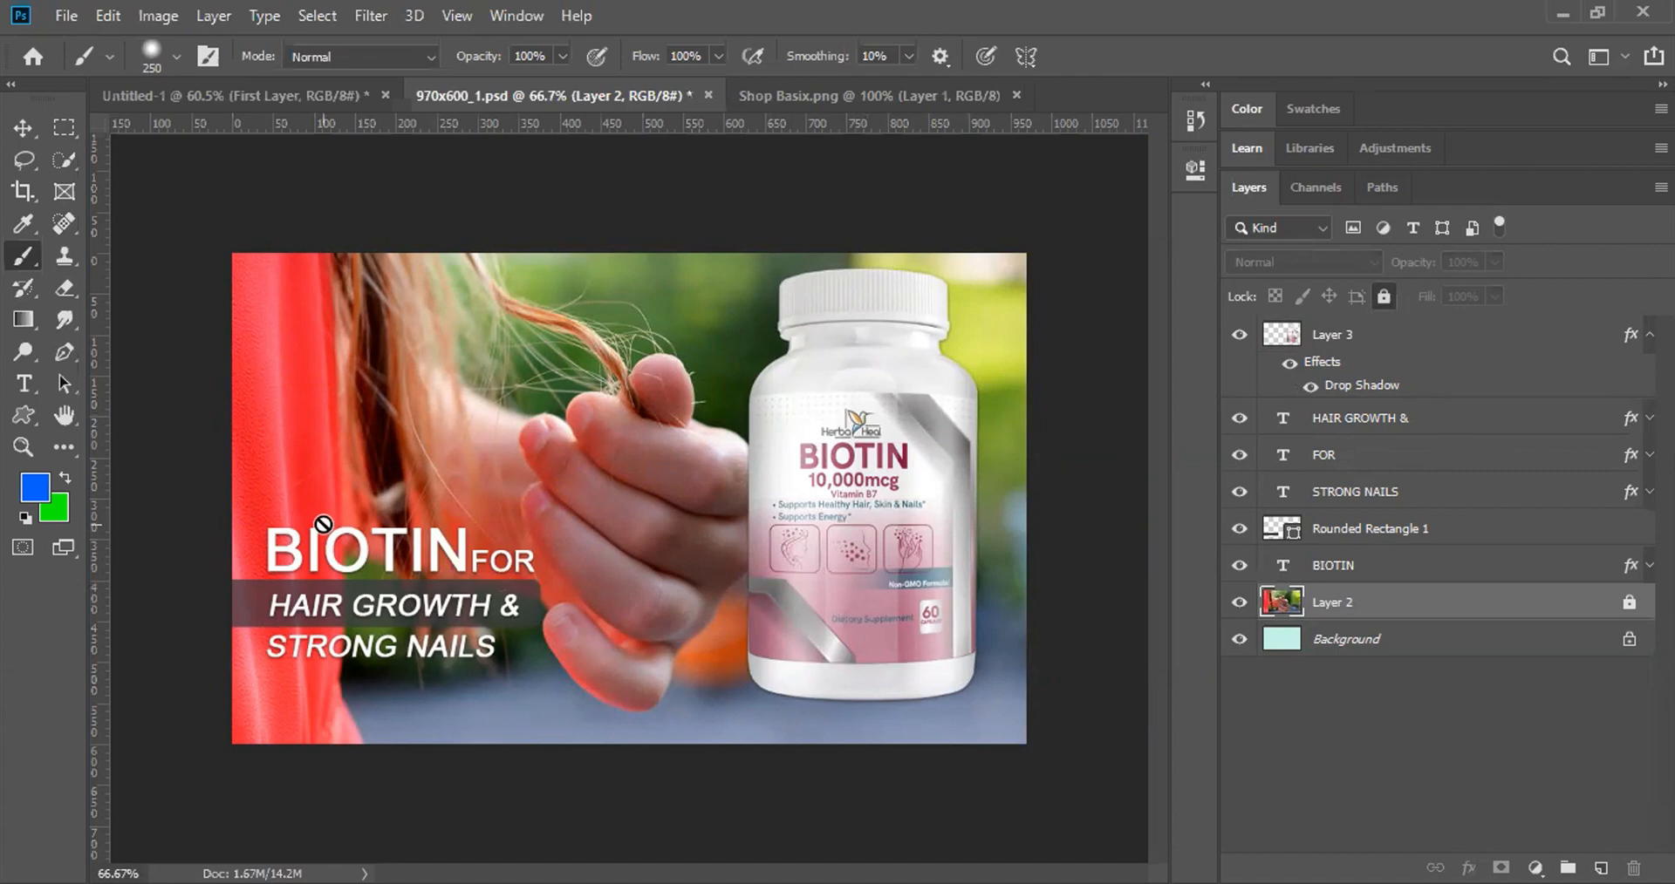
left_click(1383, 299)
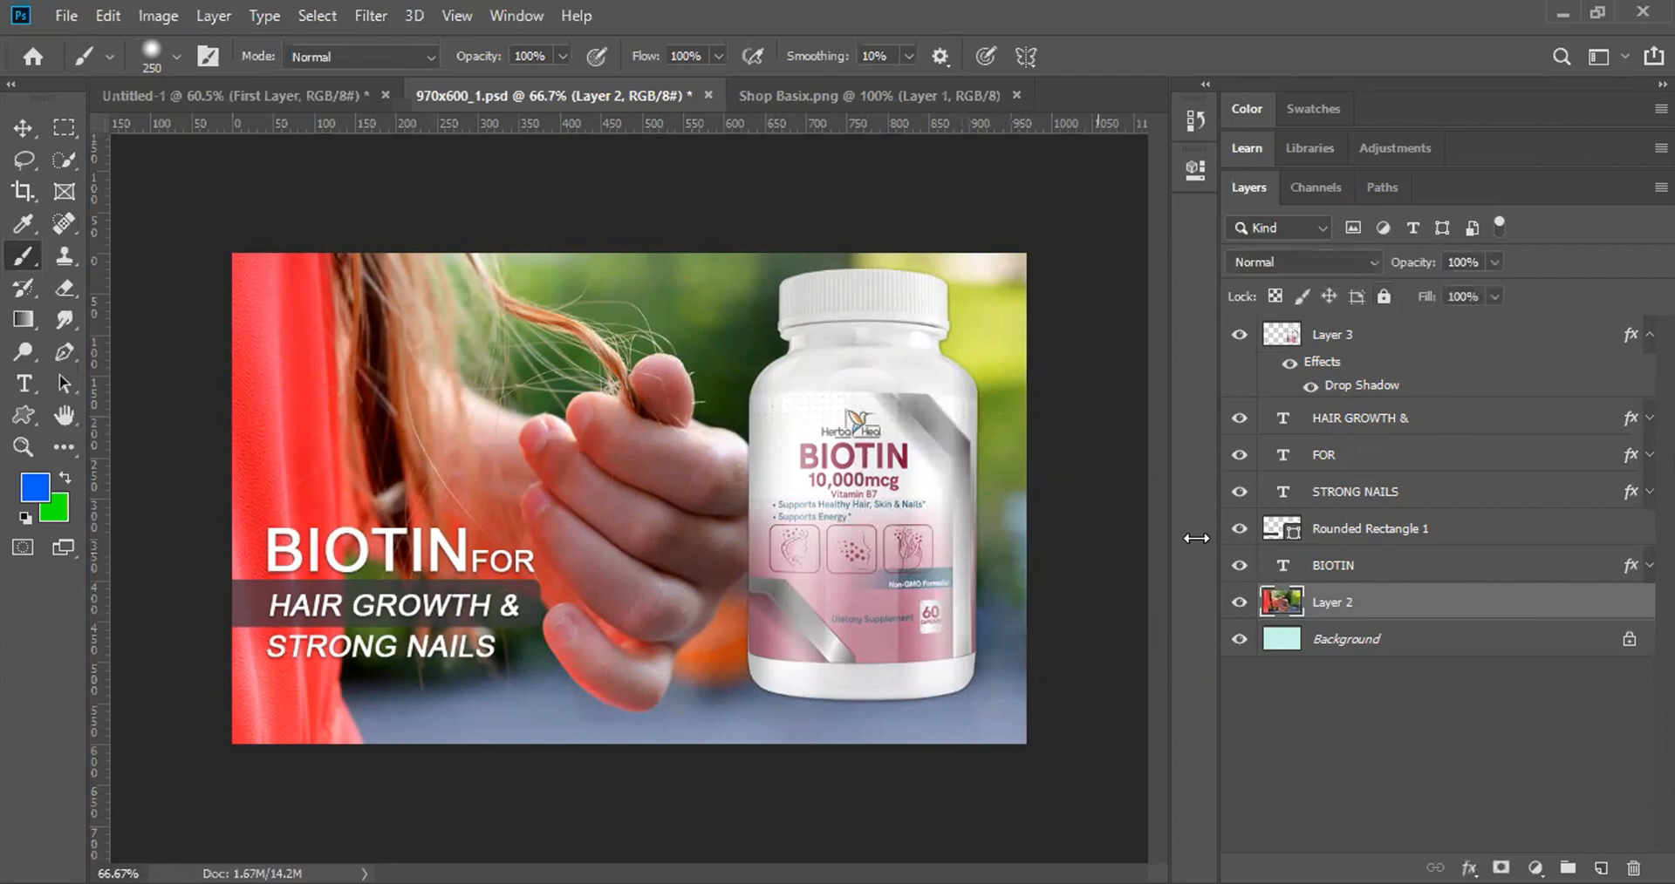
left_click(1384, 296)
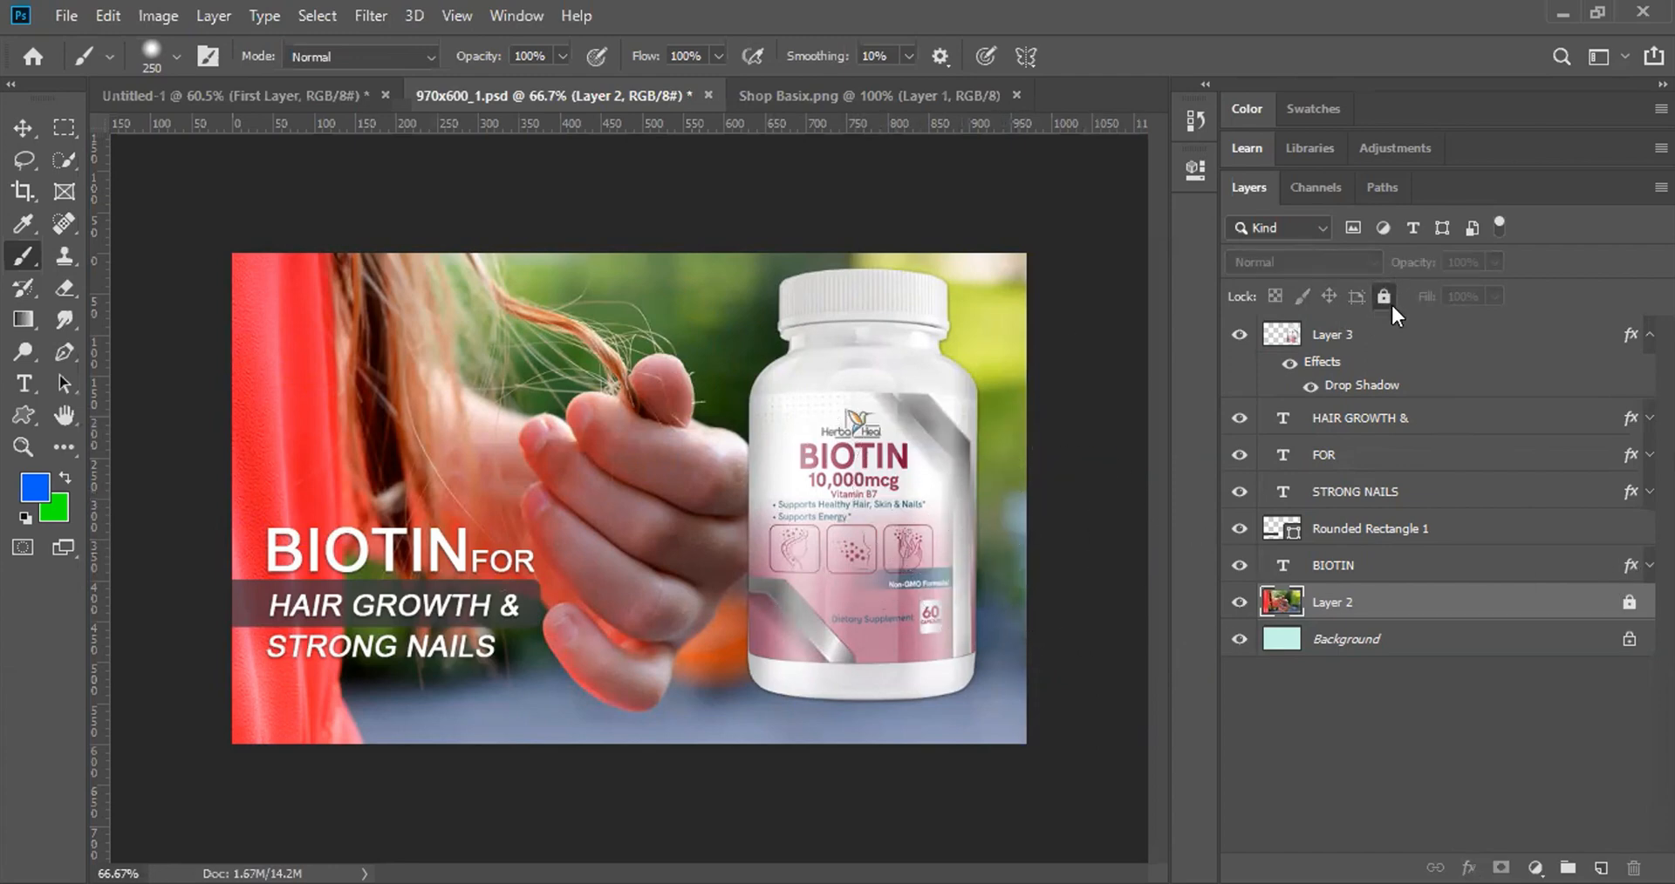
left_click(1385, 297)
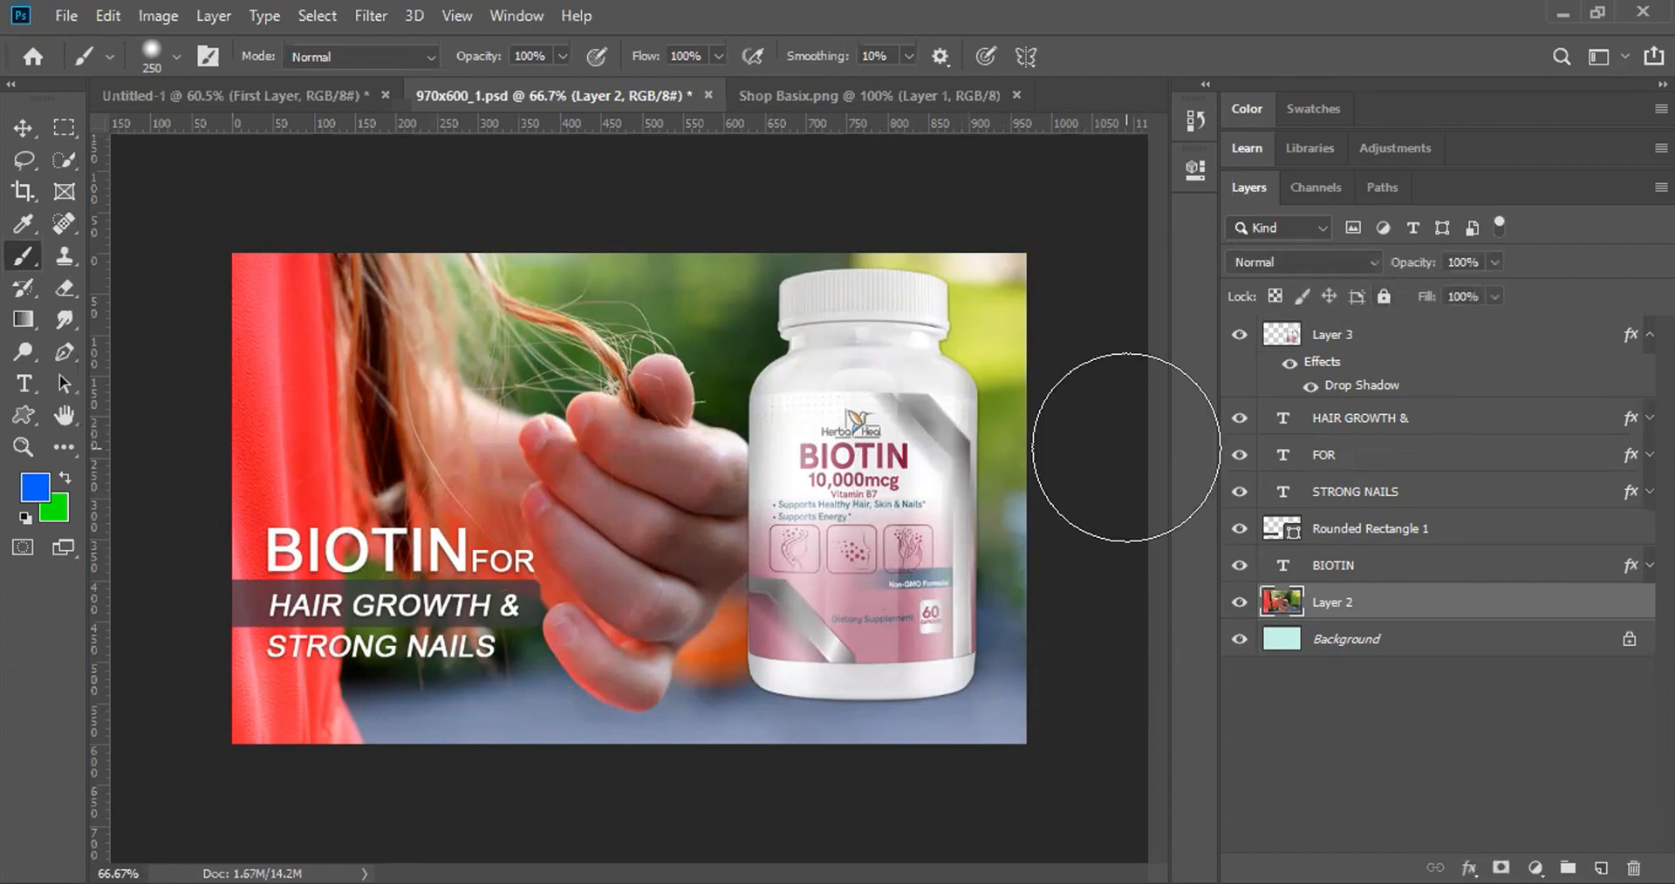
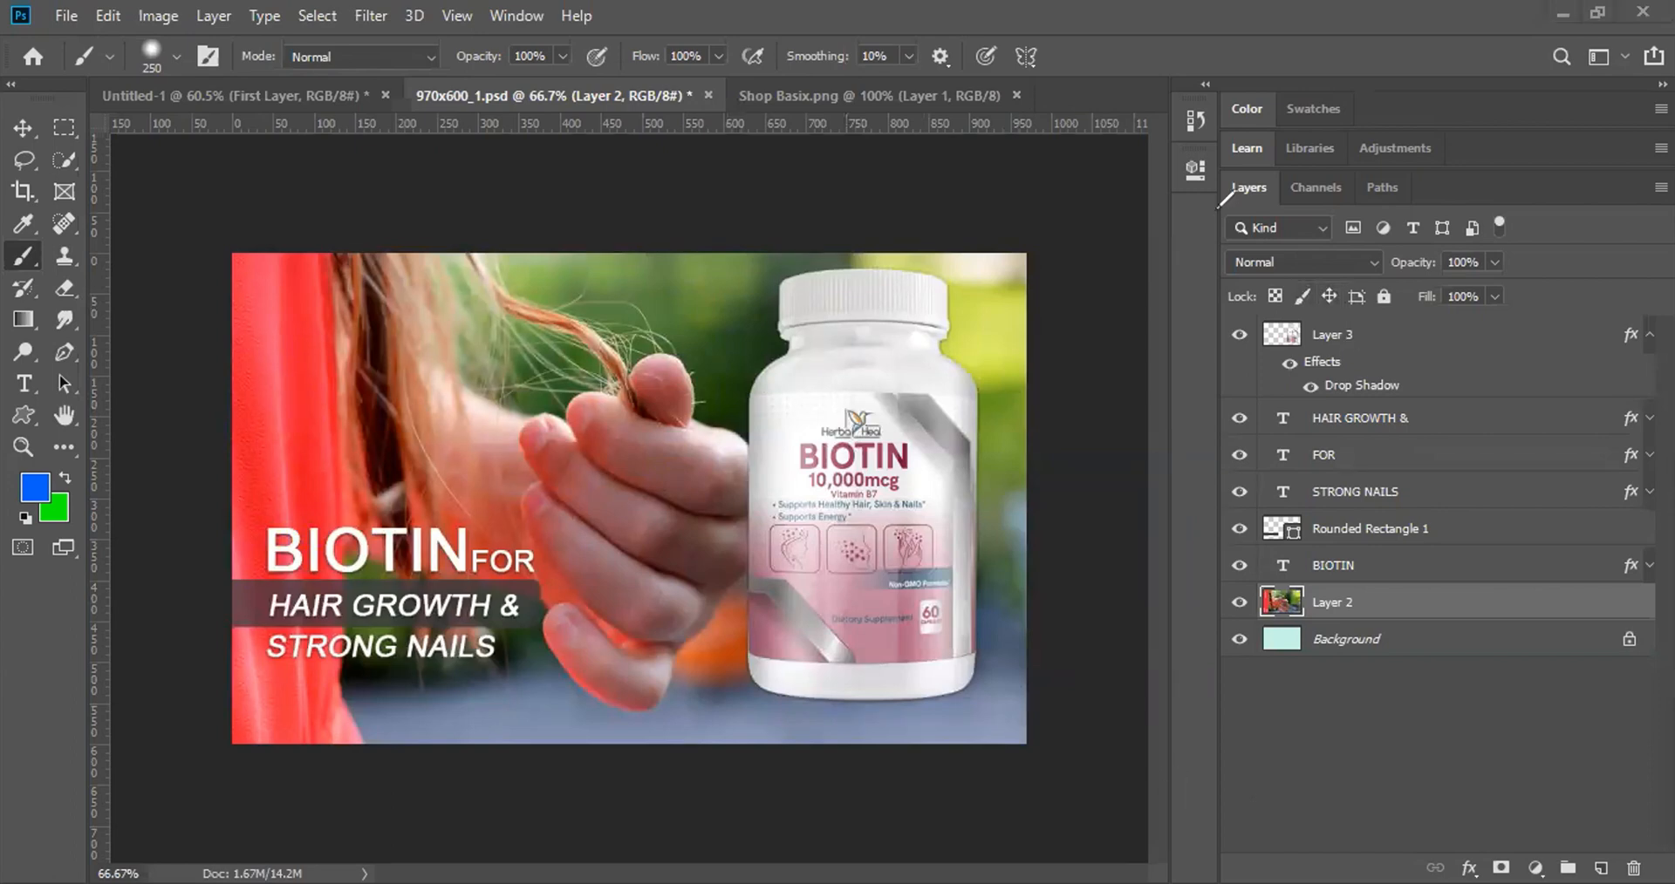
Step: Filter the Layers panel by Name using the text 'al'
mouse_move(1218, 213)
left_mouse_down()
mouse_move(1290, 245)
mouse_move(1529, 233)
mouse_move(1521, 215)
mouse_move(1224, 209)
left_mouse_up()
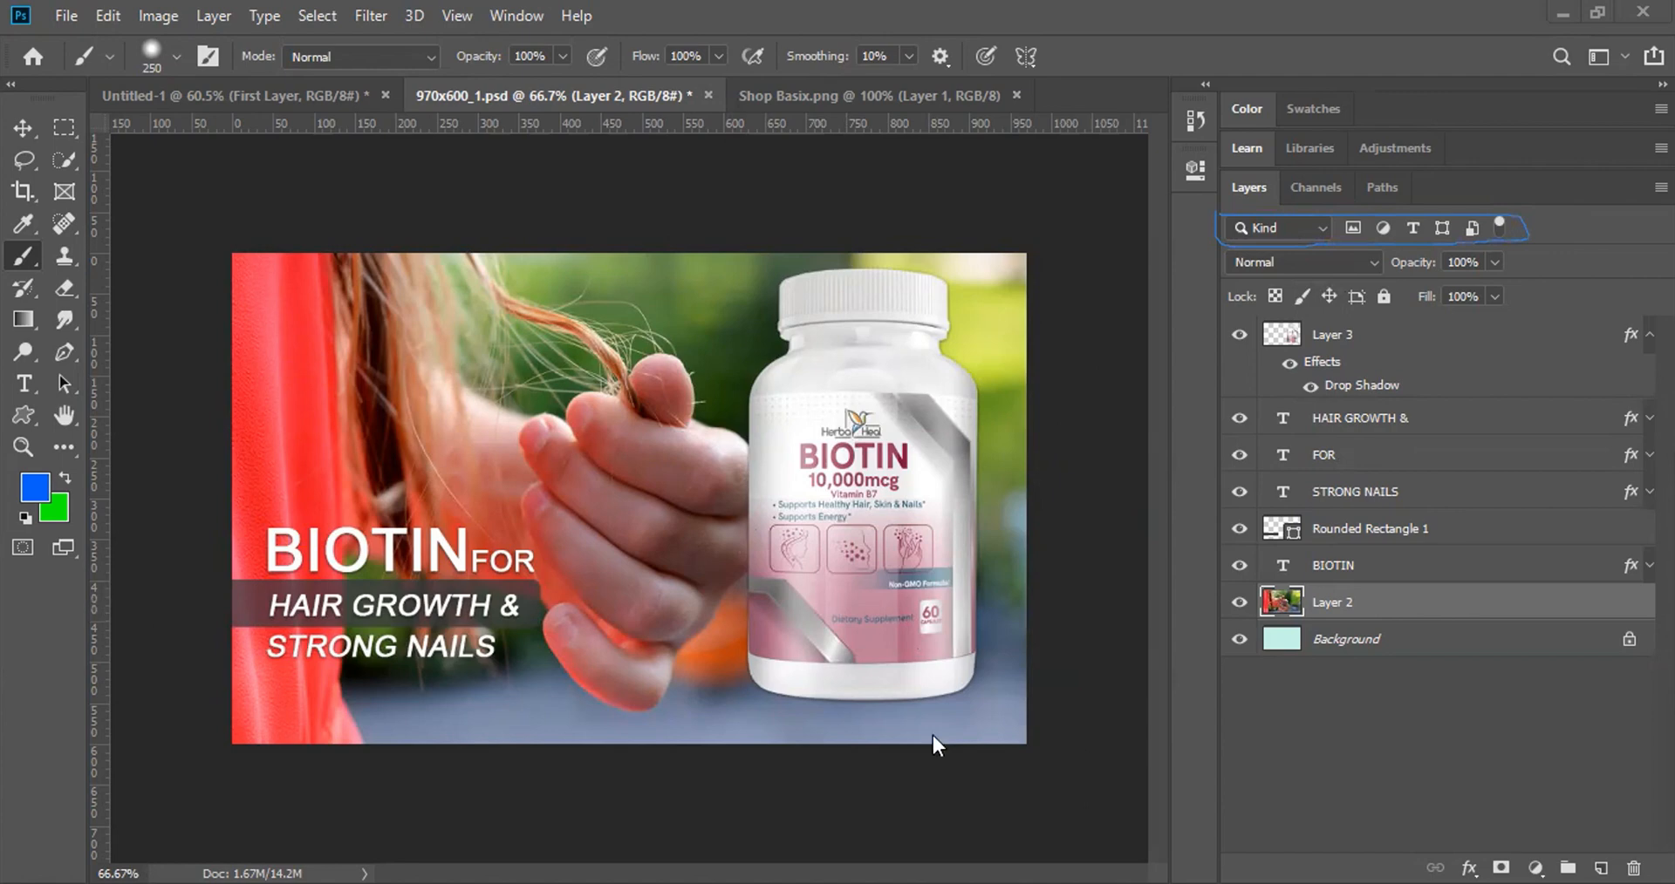
key("Escape")
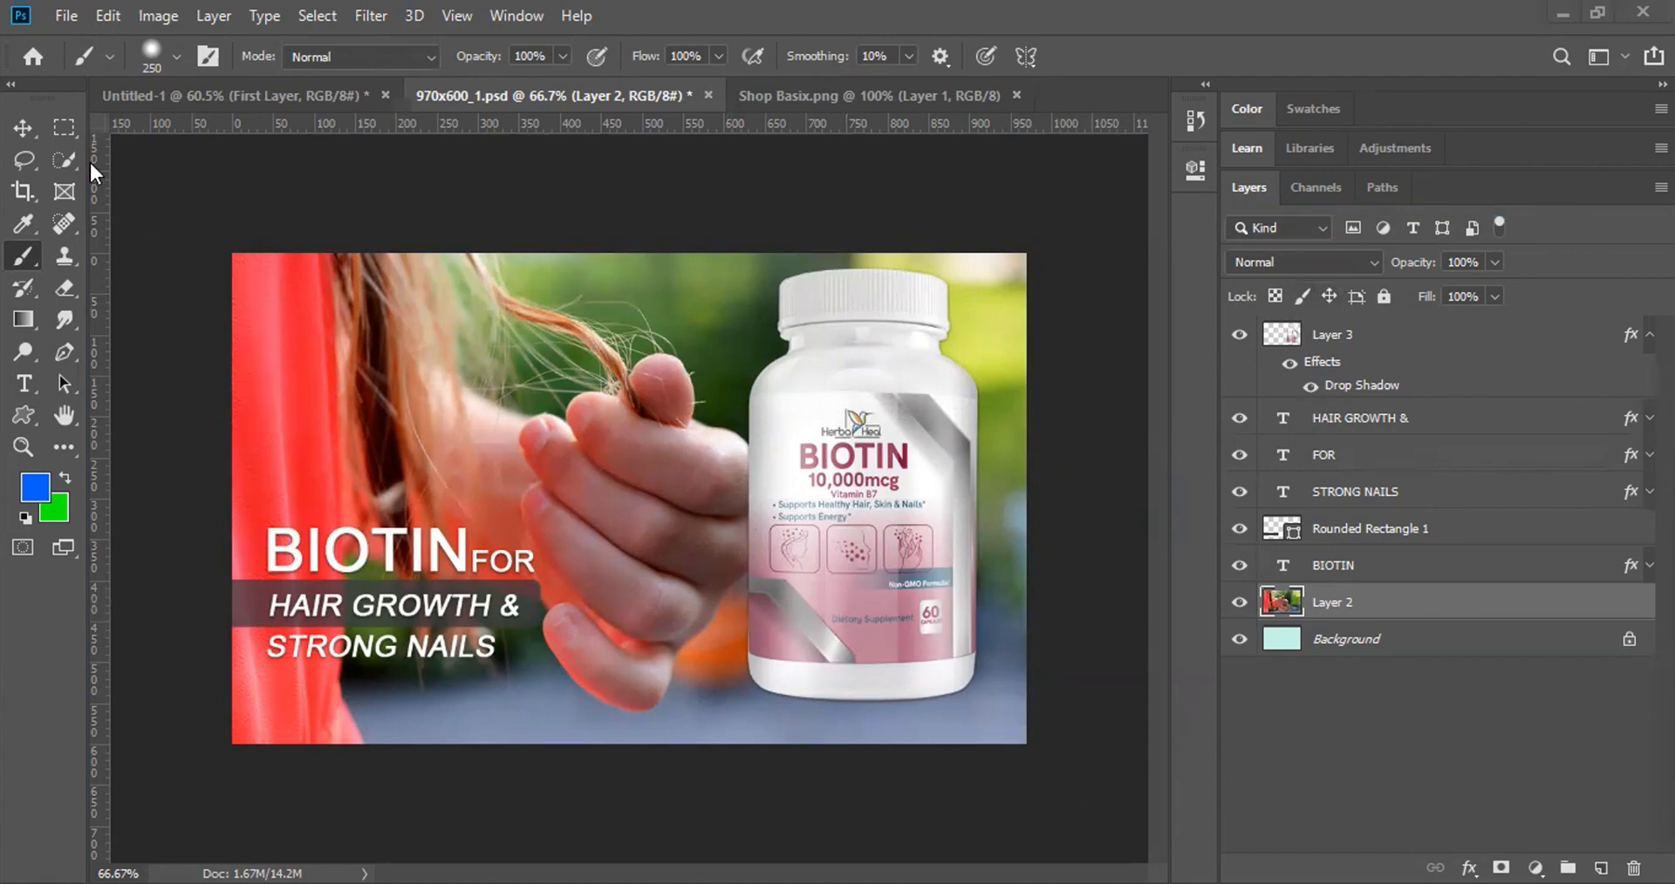
left_click(1290, 224)
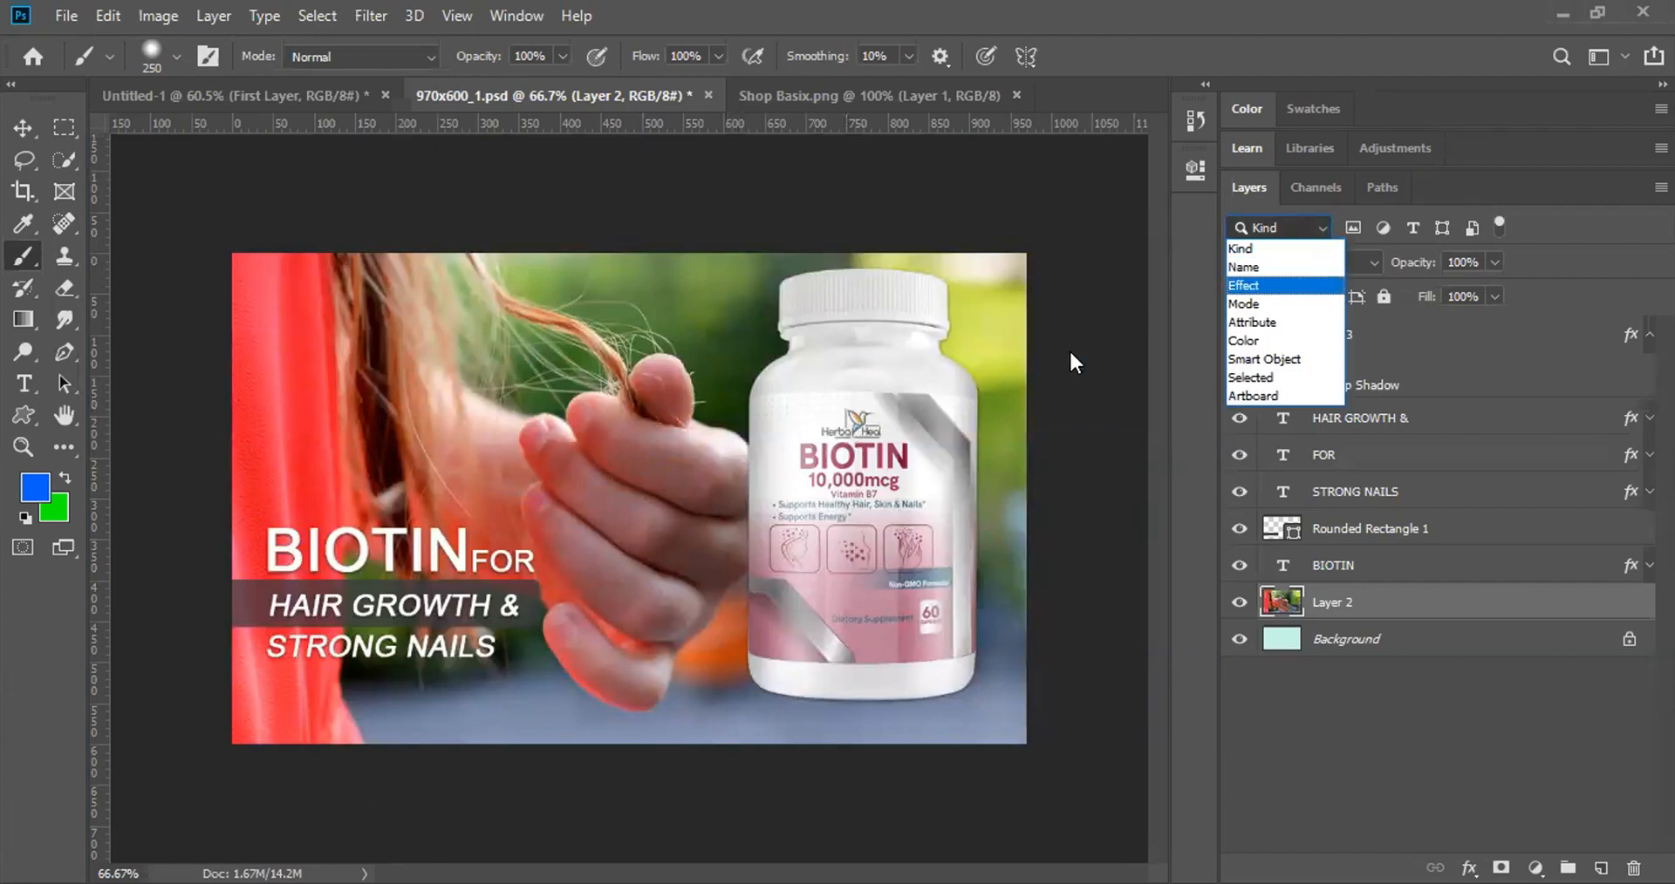
left_click(1259, 270)
left_click(1285, 227)
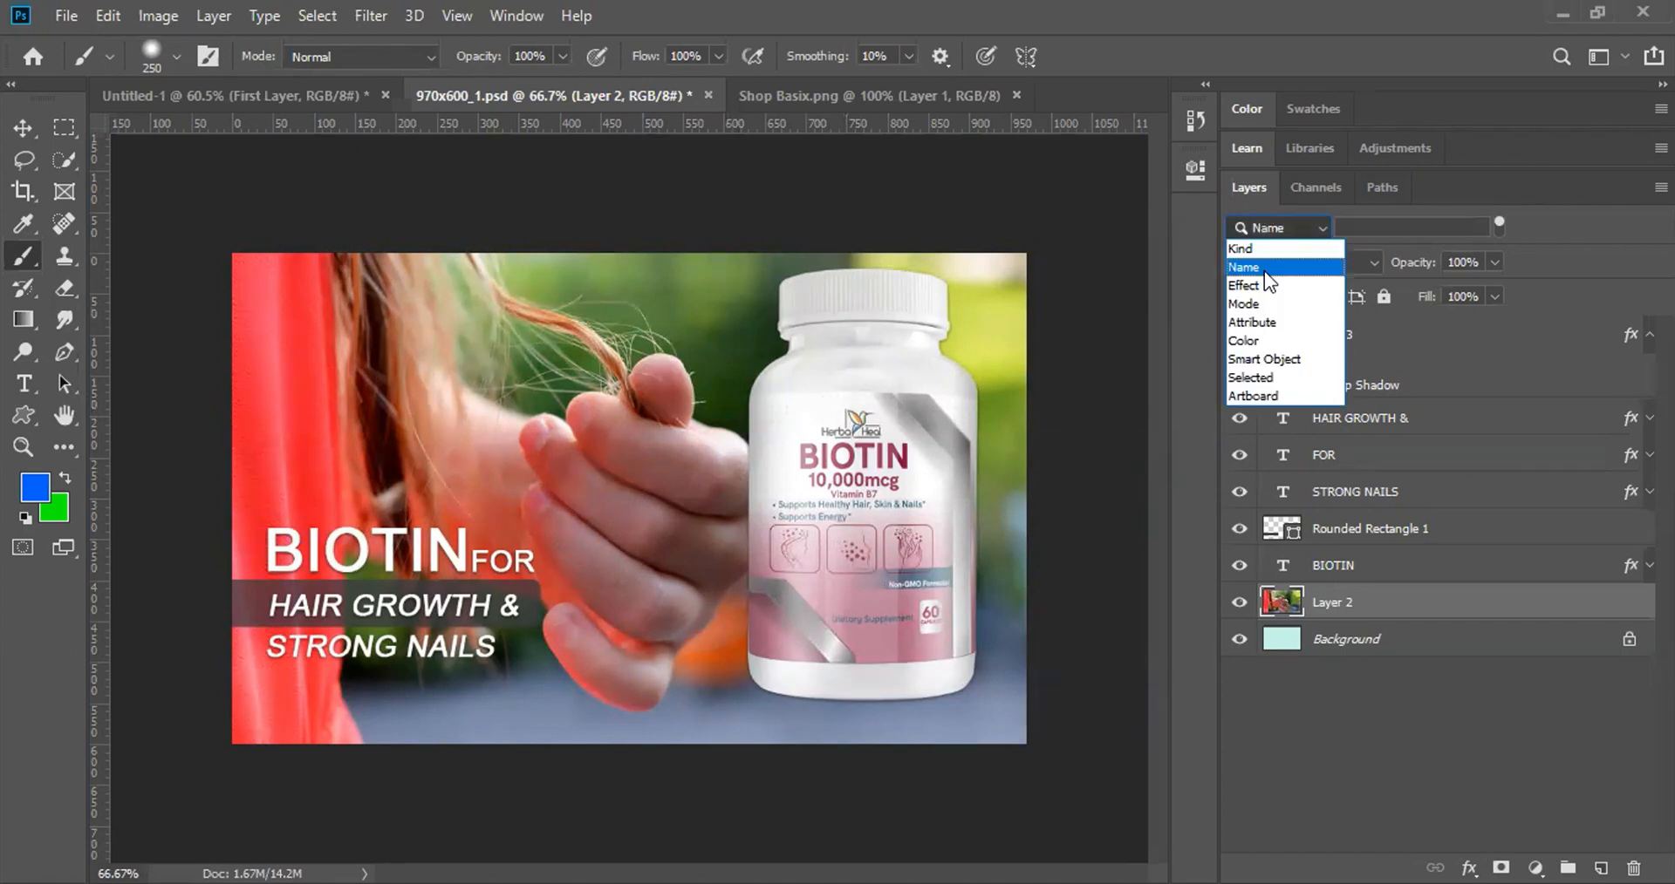
left_click(1264, 270)
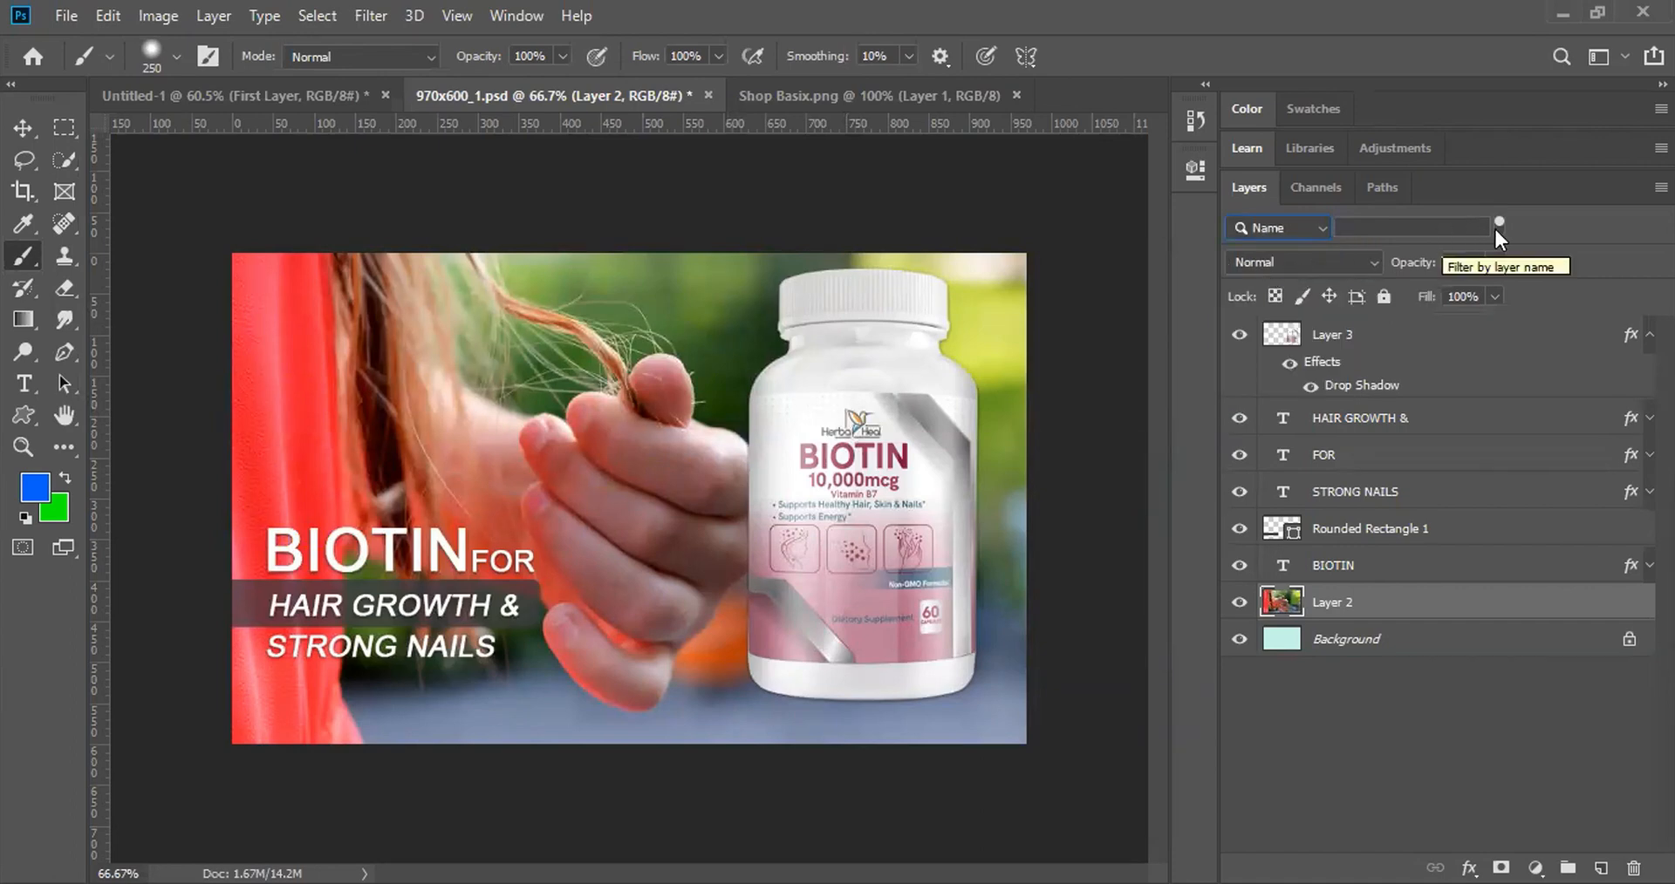
left_click(1381, 219)
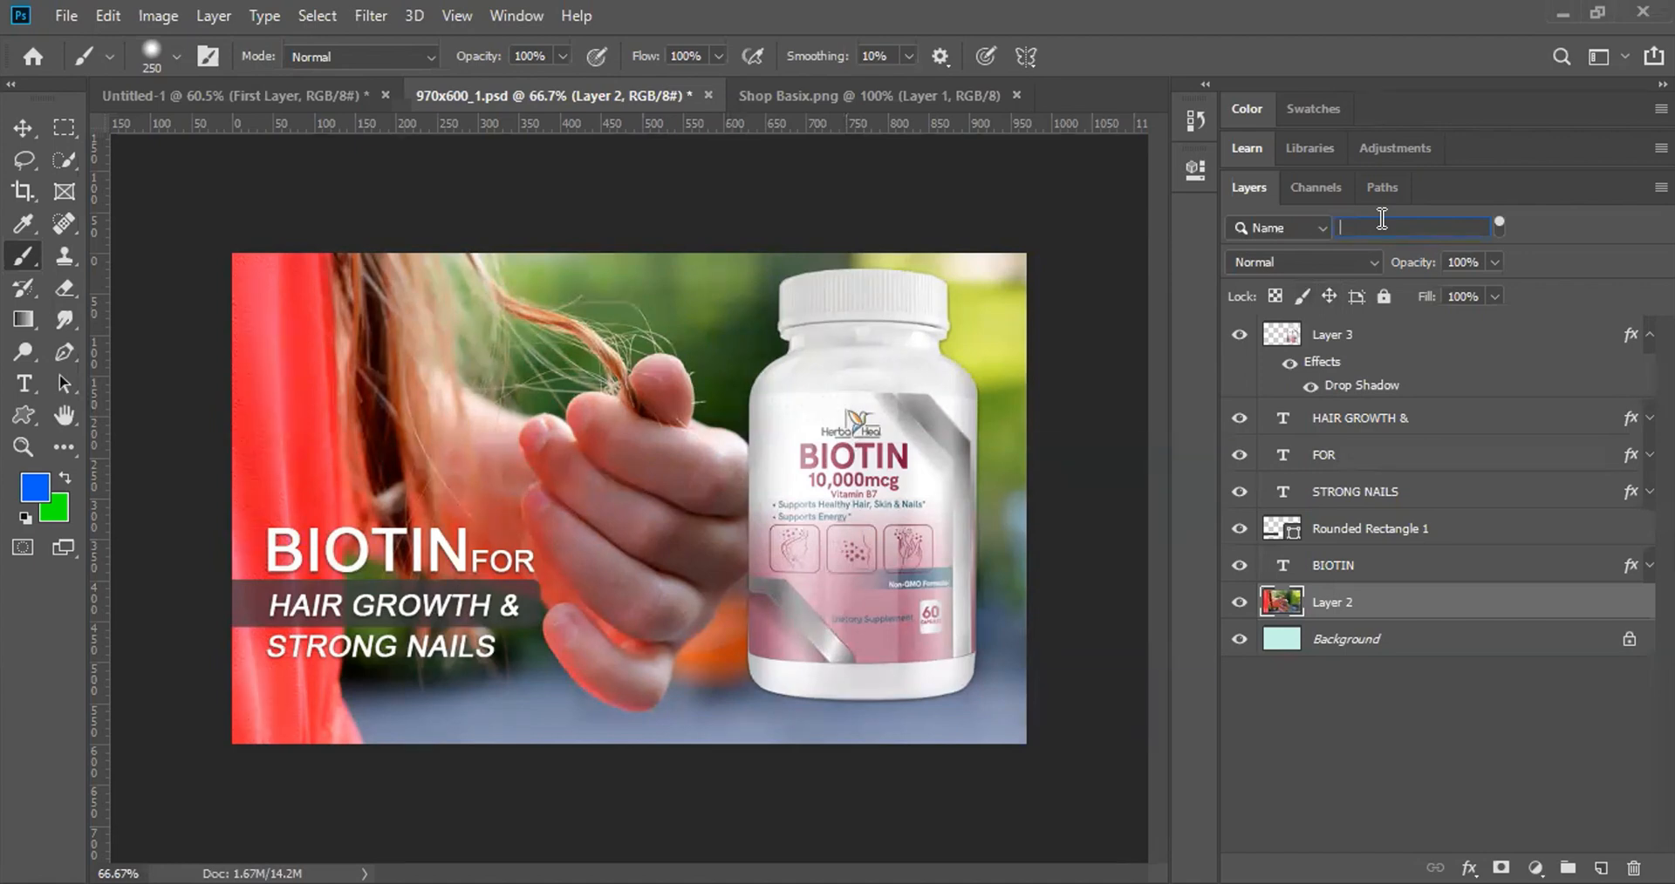
type("al")
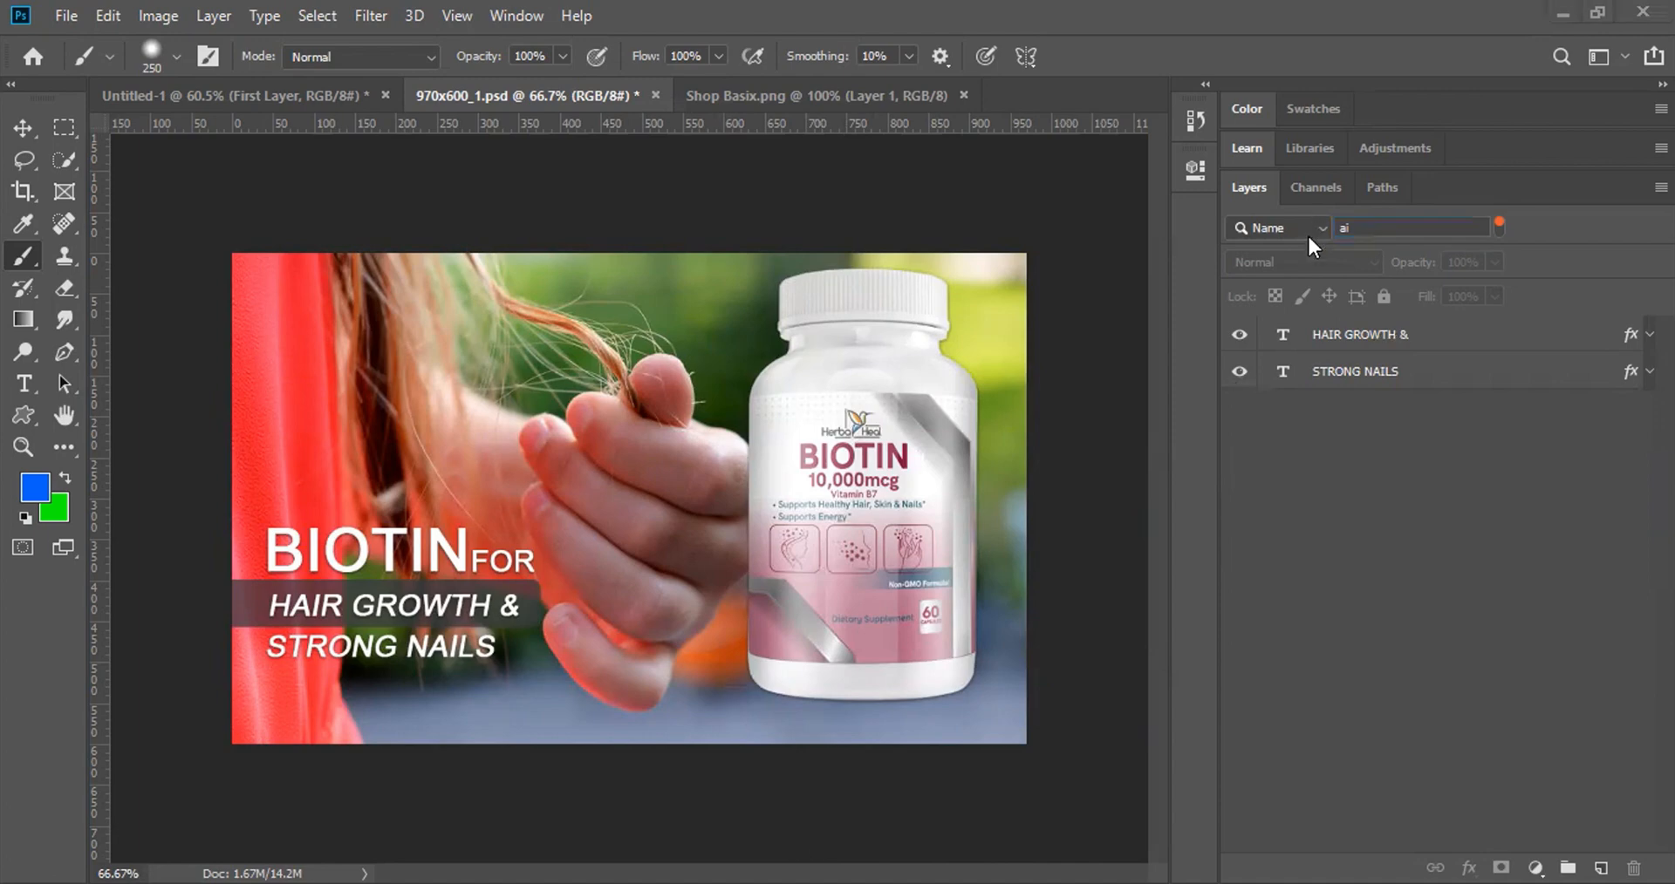
Step: Switch the filter to Kind and try the type, pixel and shape filters, then clear them
left_click(1281, 252)
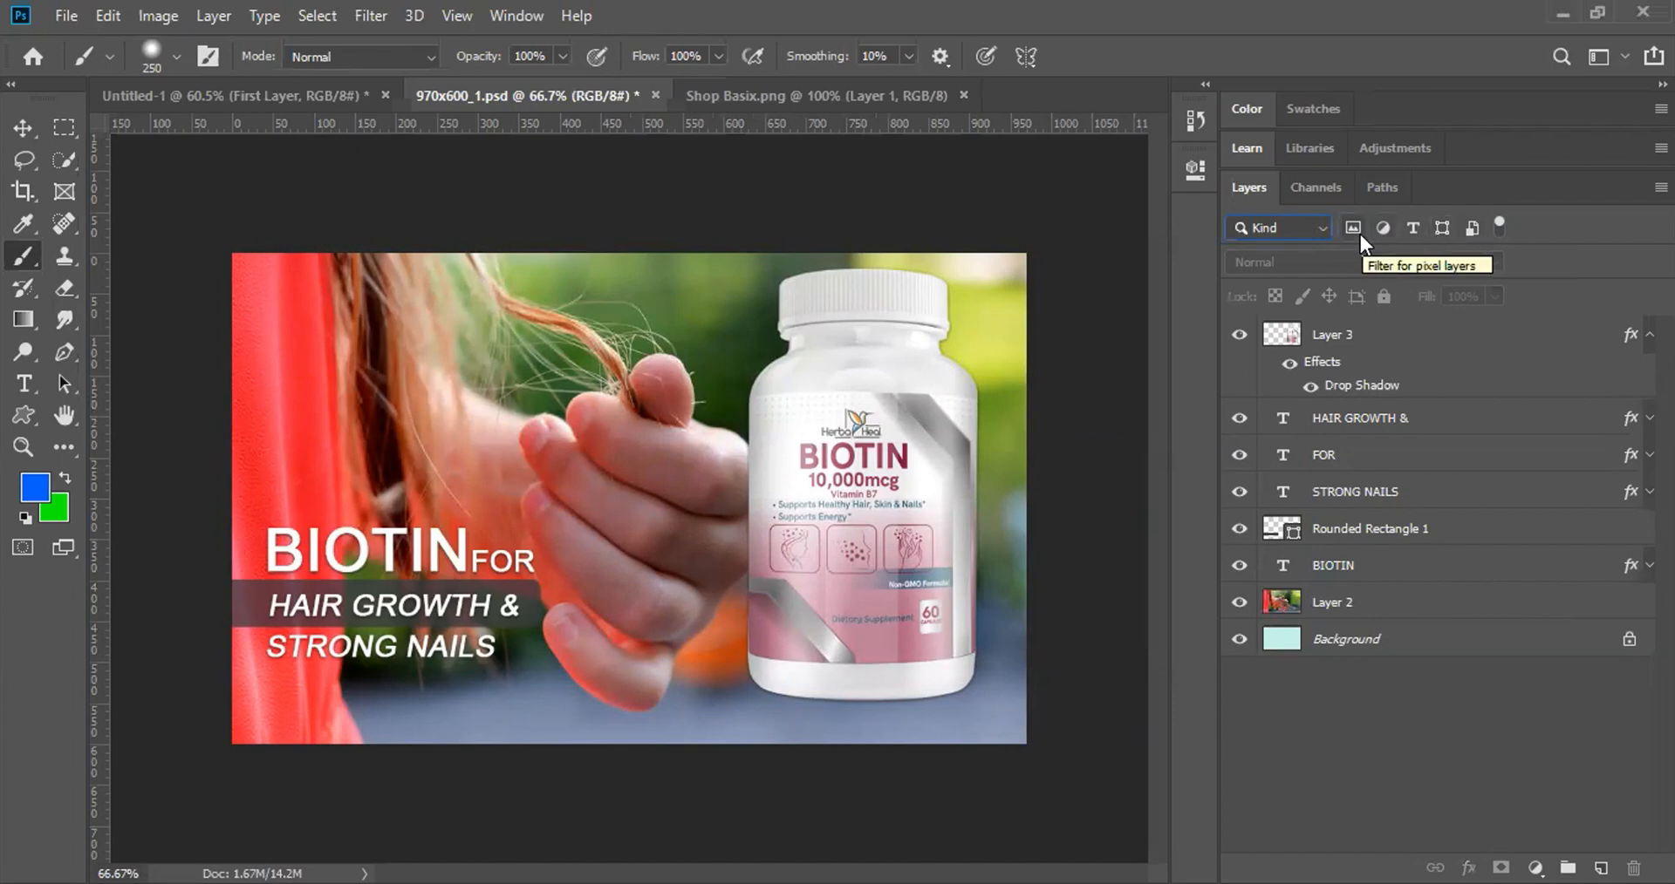
left_click(1410, 229)
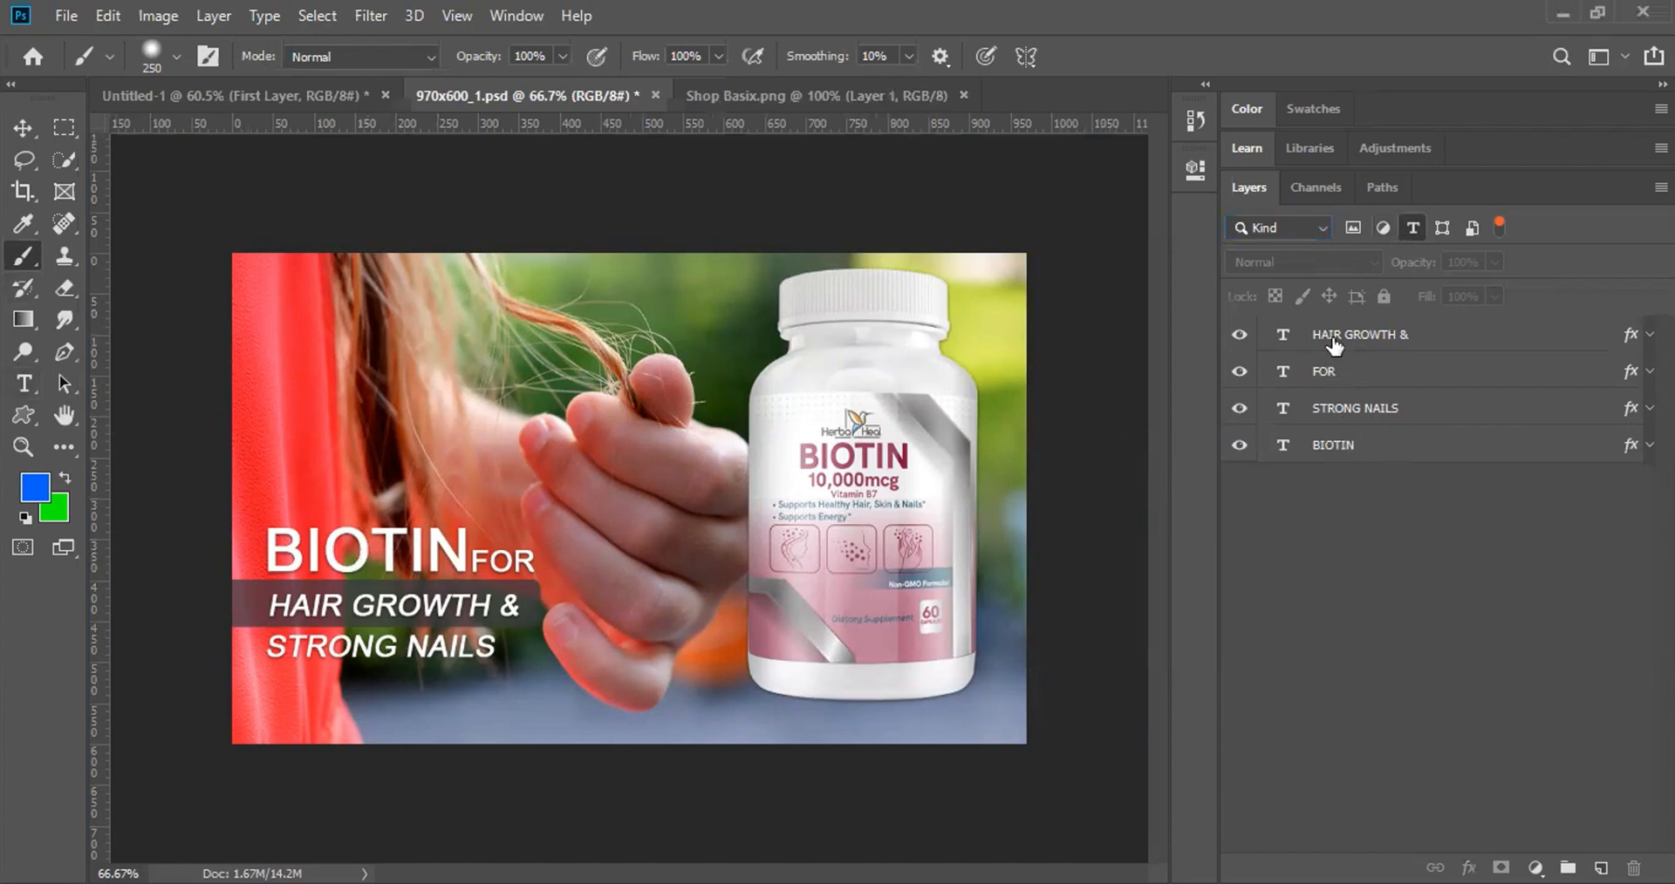
left_click(1349, 232)
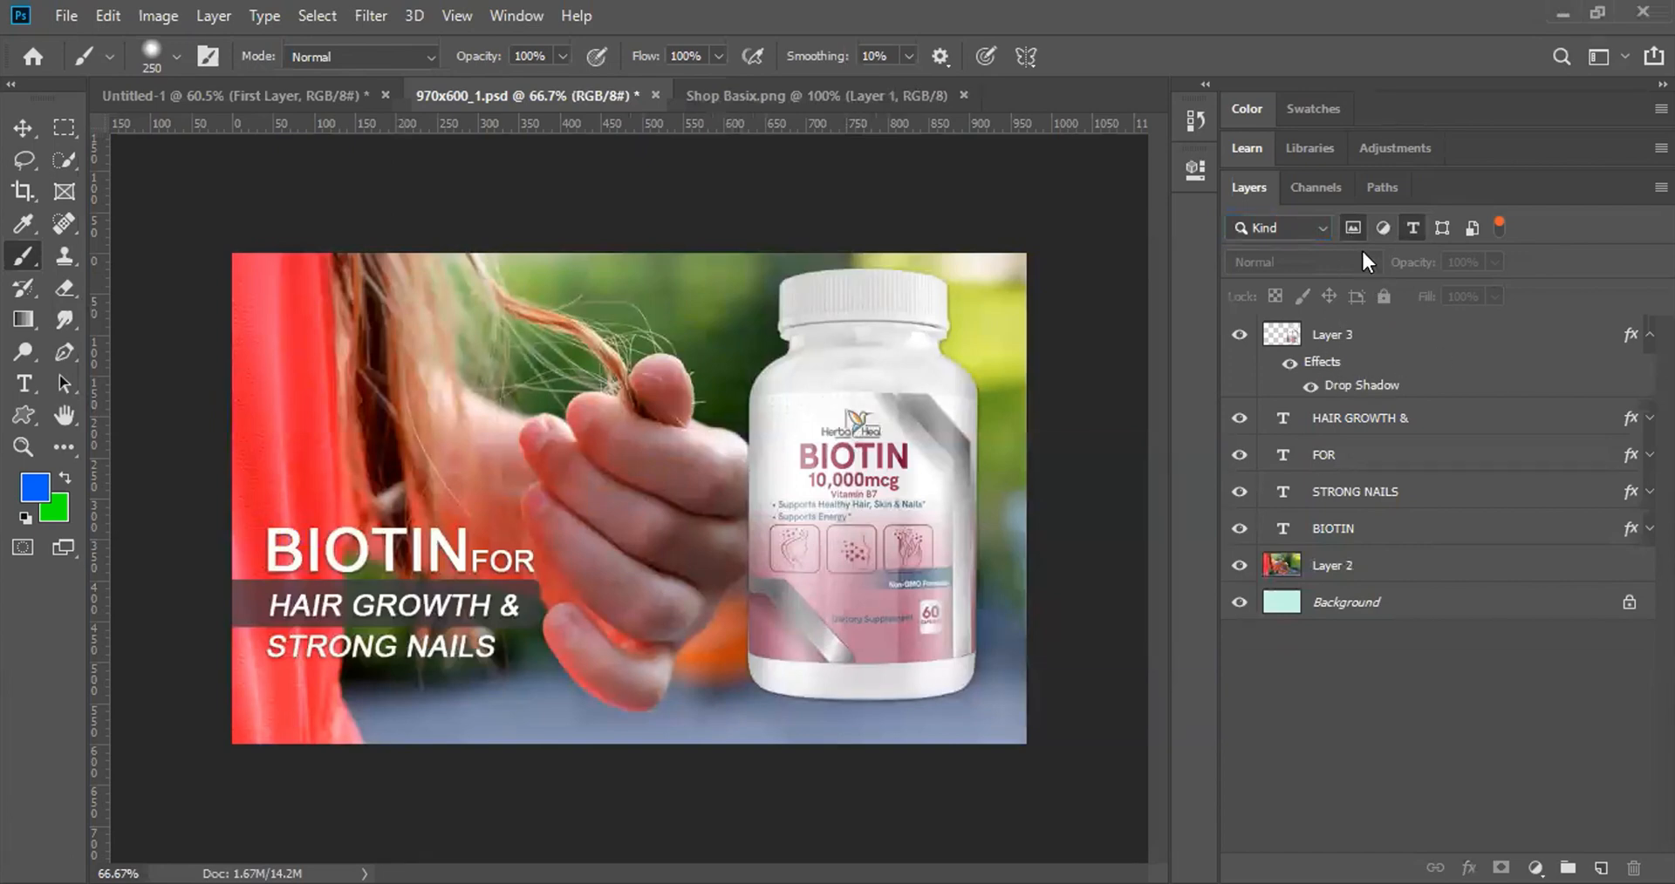
left_click(1357, 232)
left_click(1413, 230)
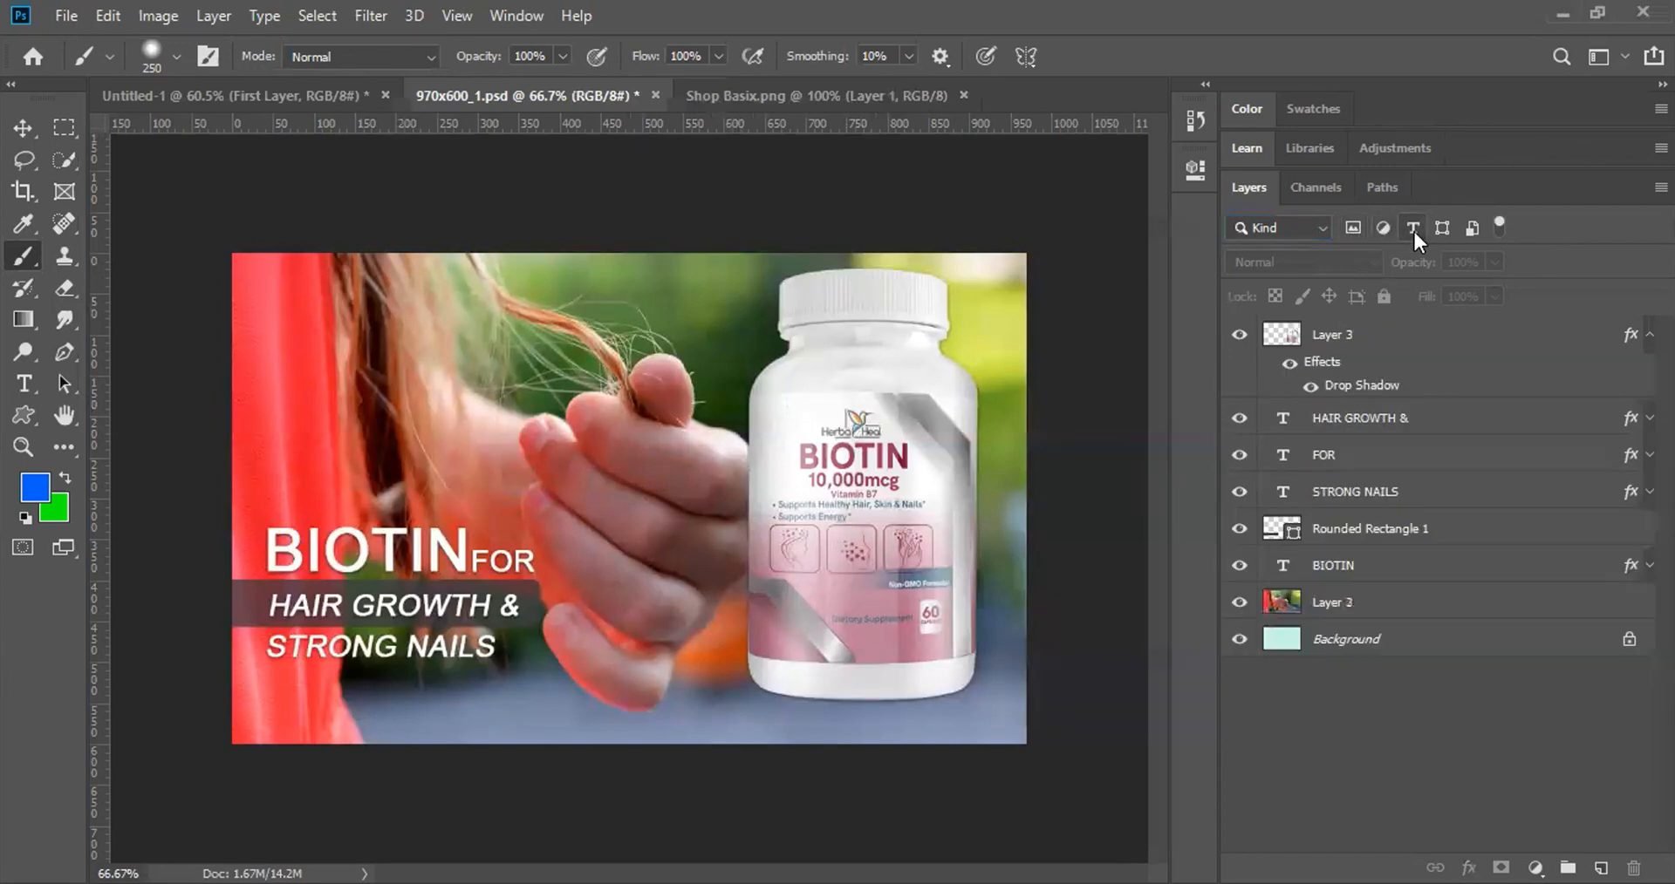
left_click(1441, 229)
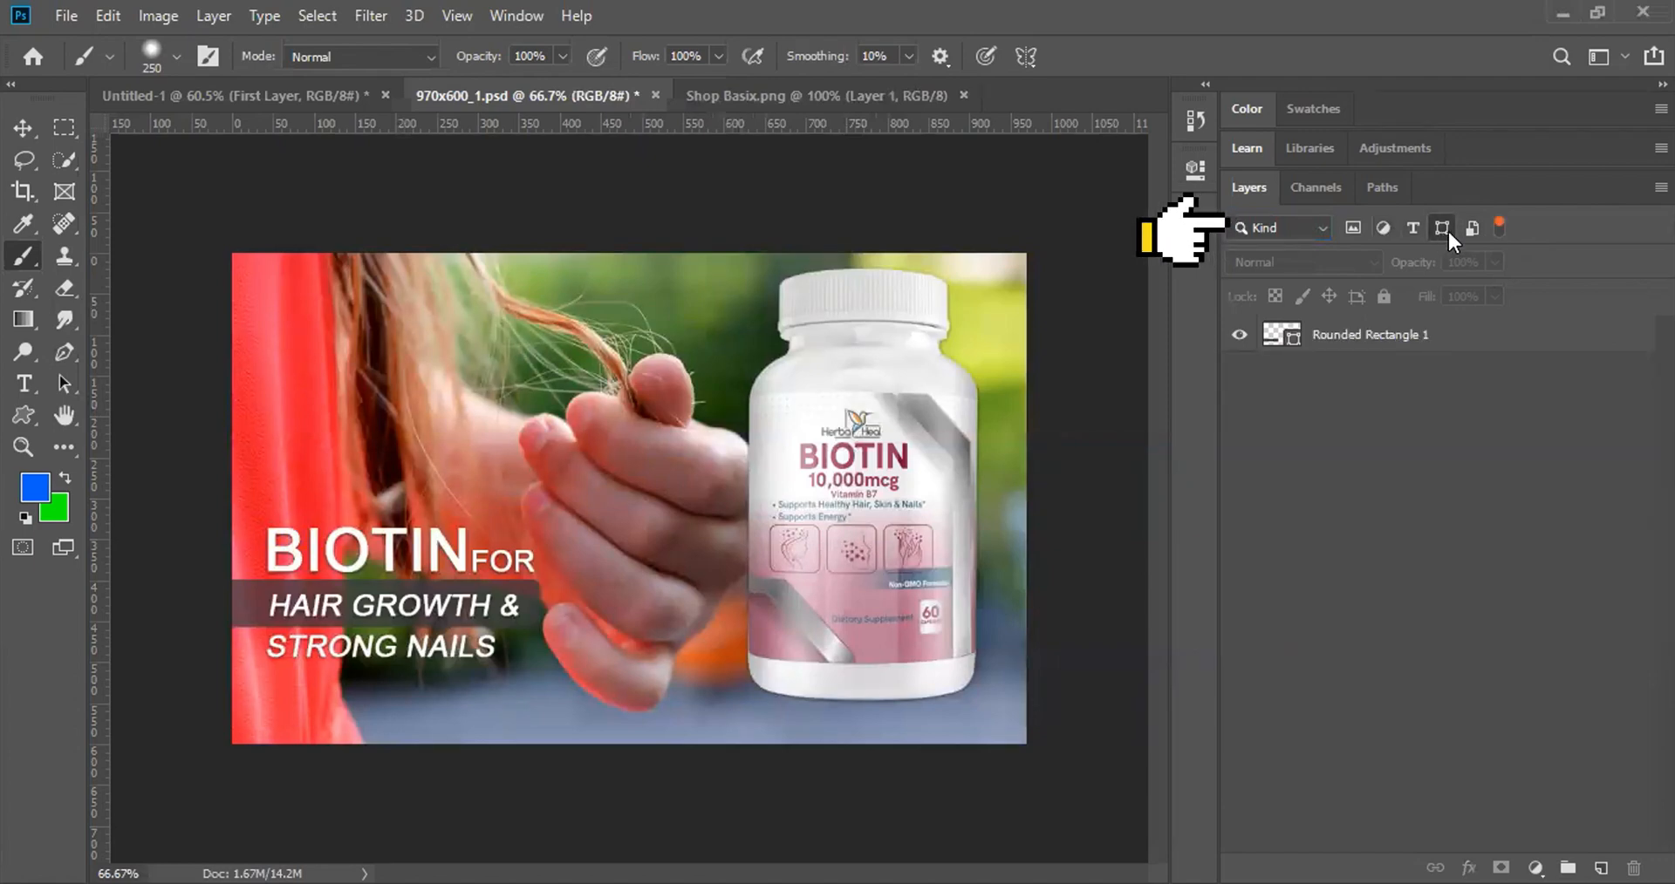
left_click(1447, 228)
Step: Filter layers by the Drop Shadow effect, check each match, then switch to Bevel & Emboss
left_click(1264, 223)
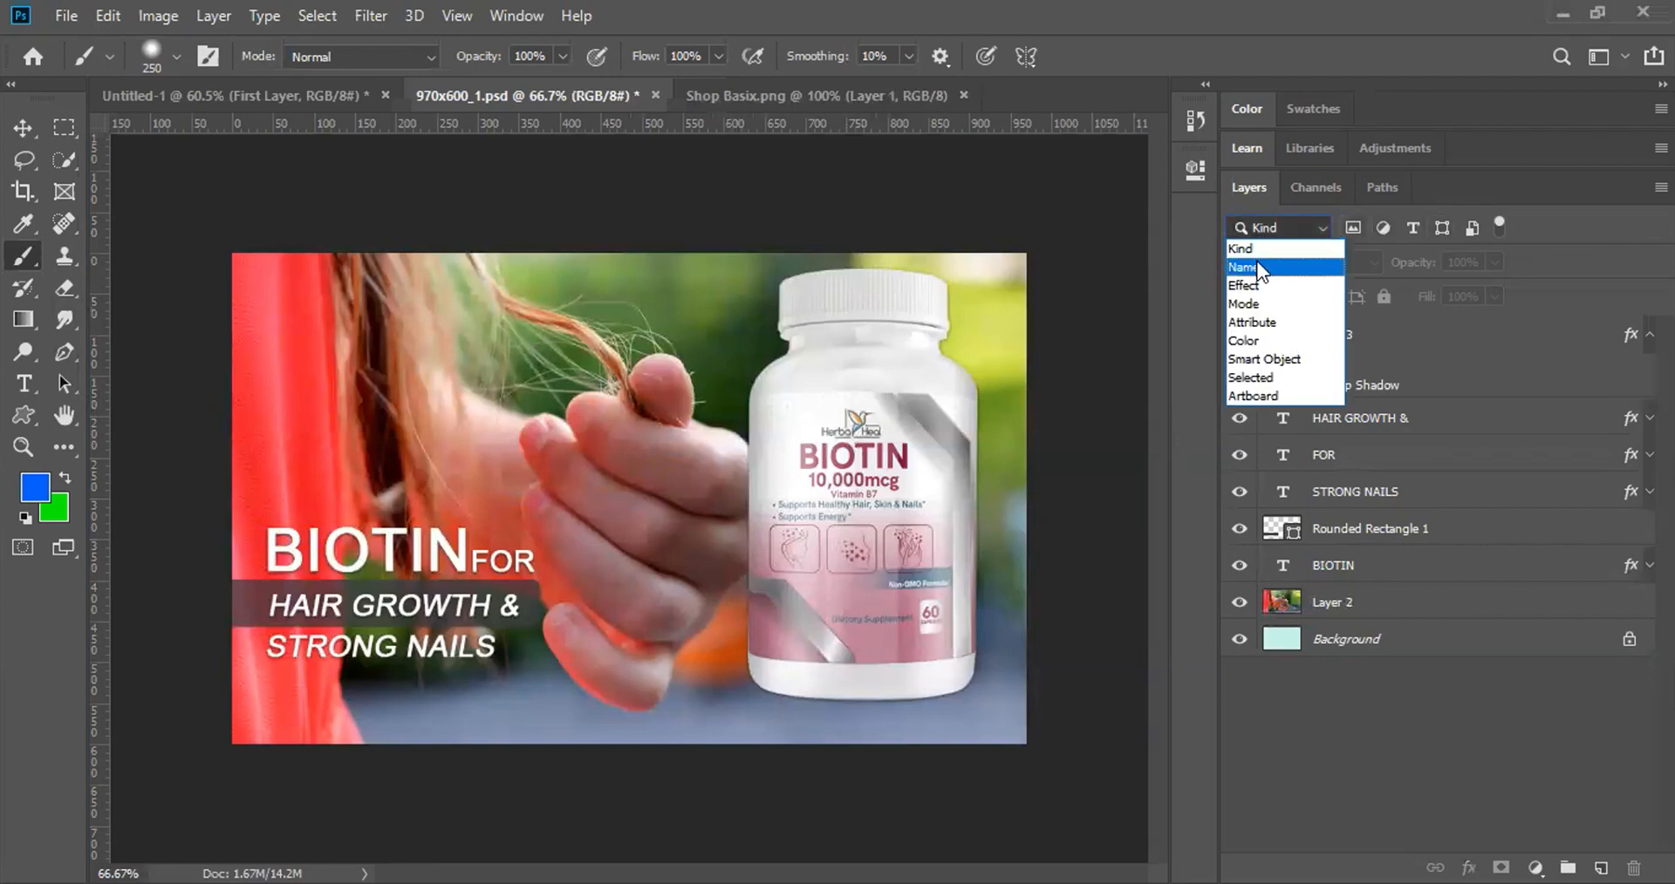
left_click(1252, 286)
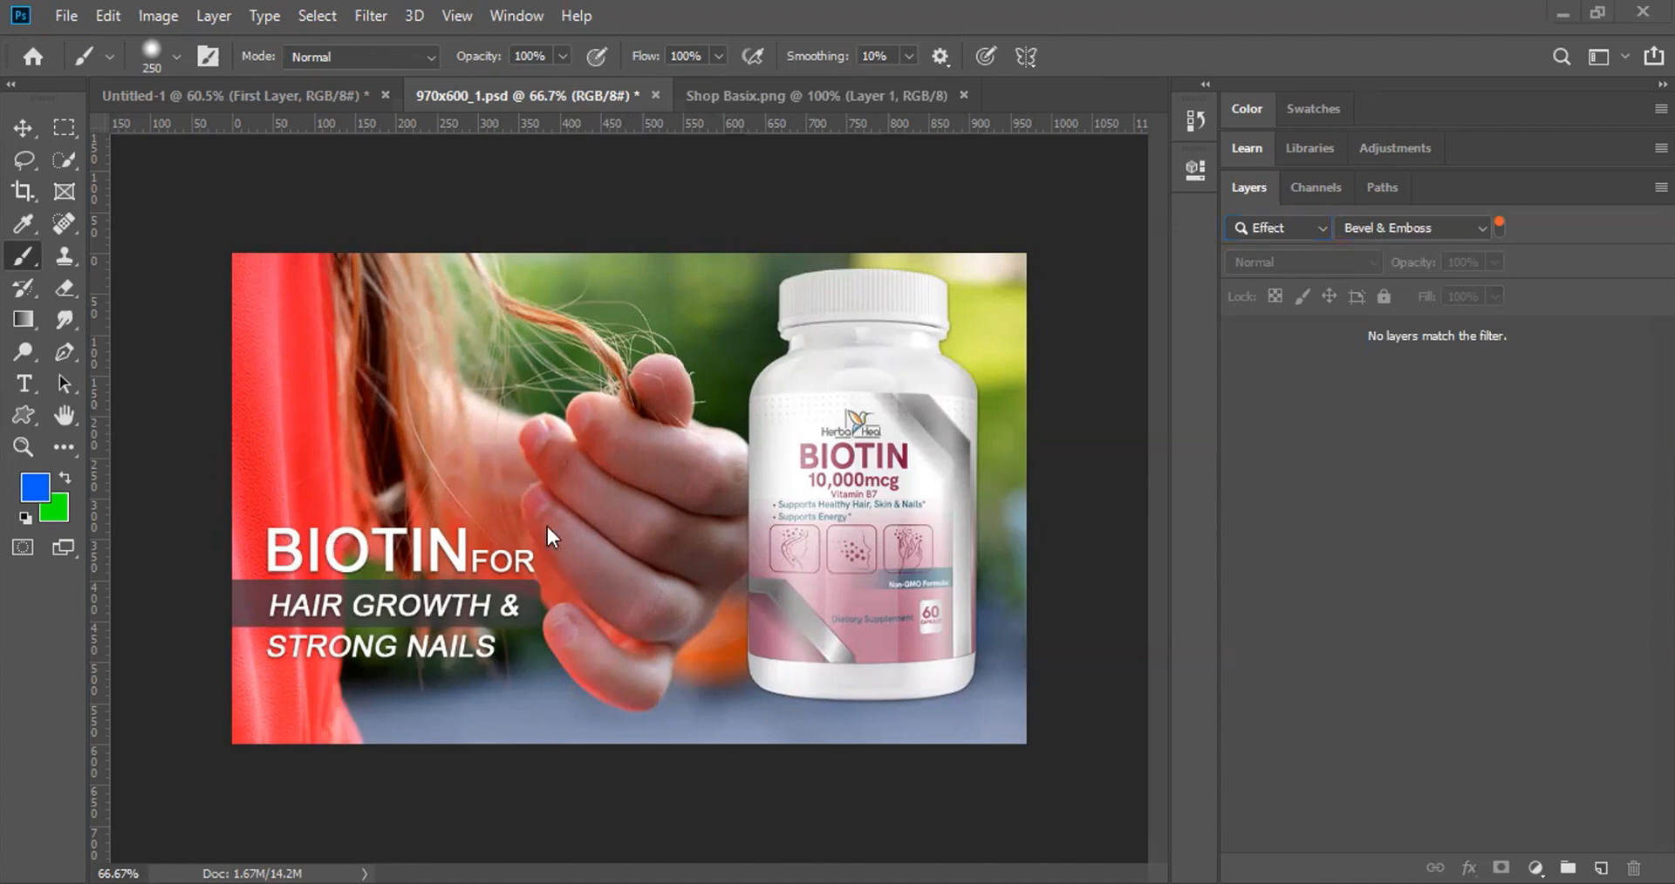
left_click(1438, 225)
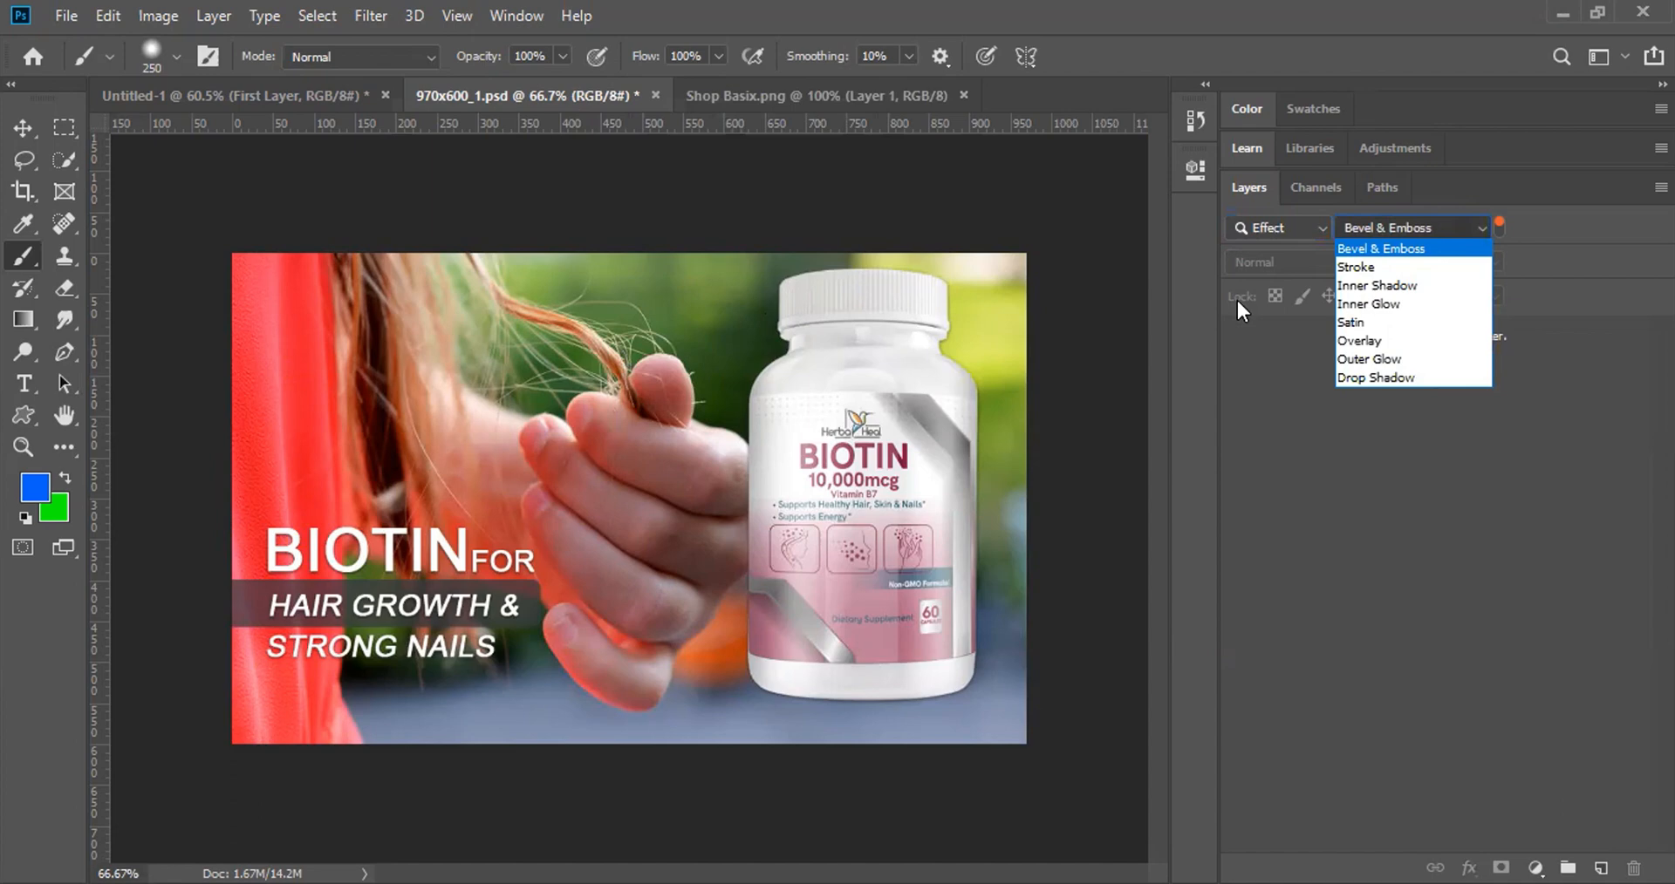
left_click(1374, 377)
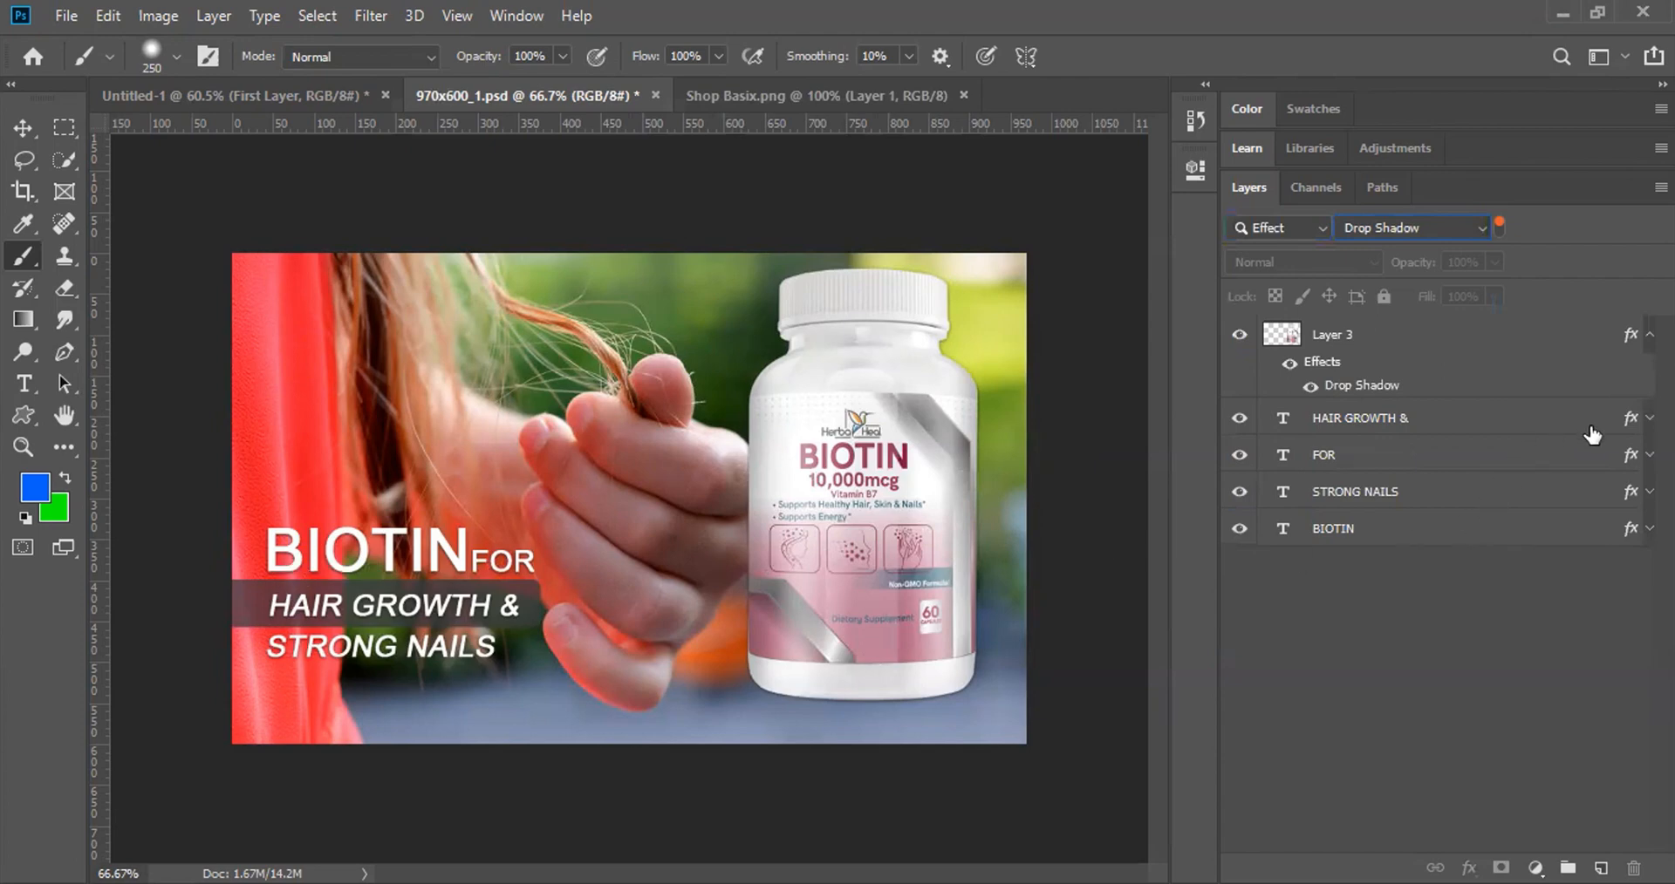
left_click(1405, 433)
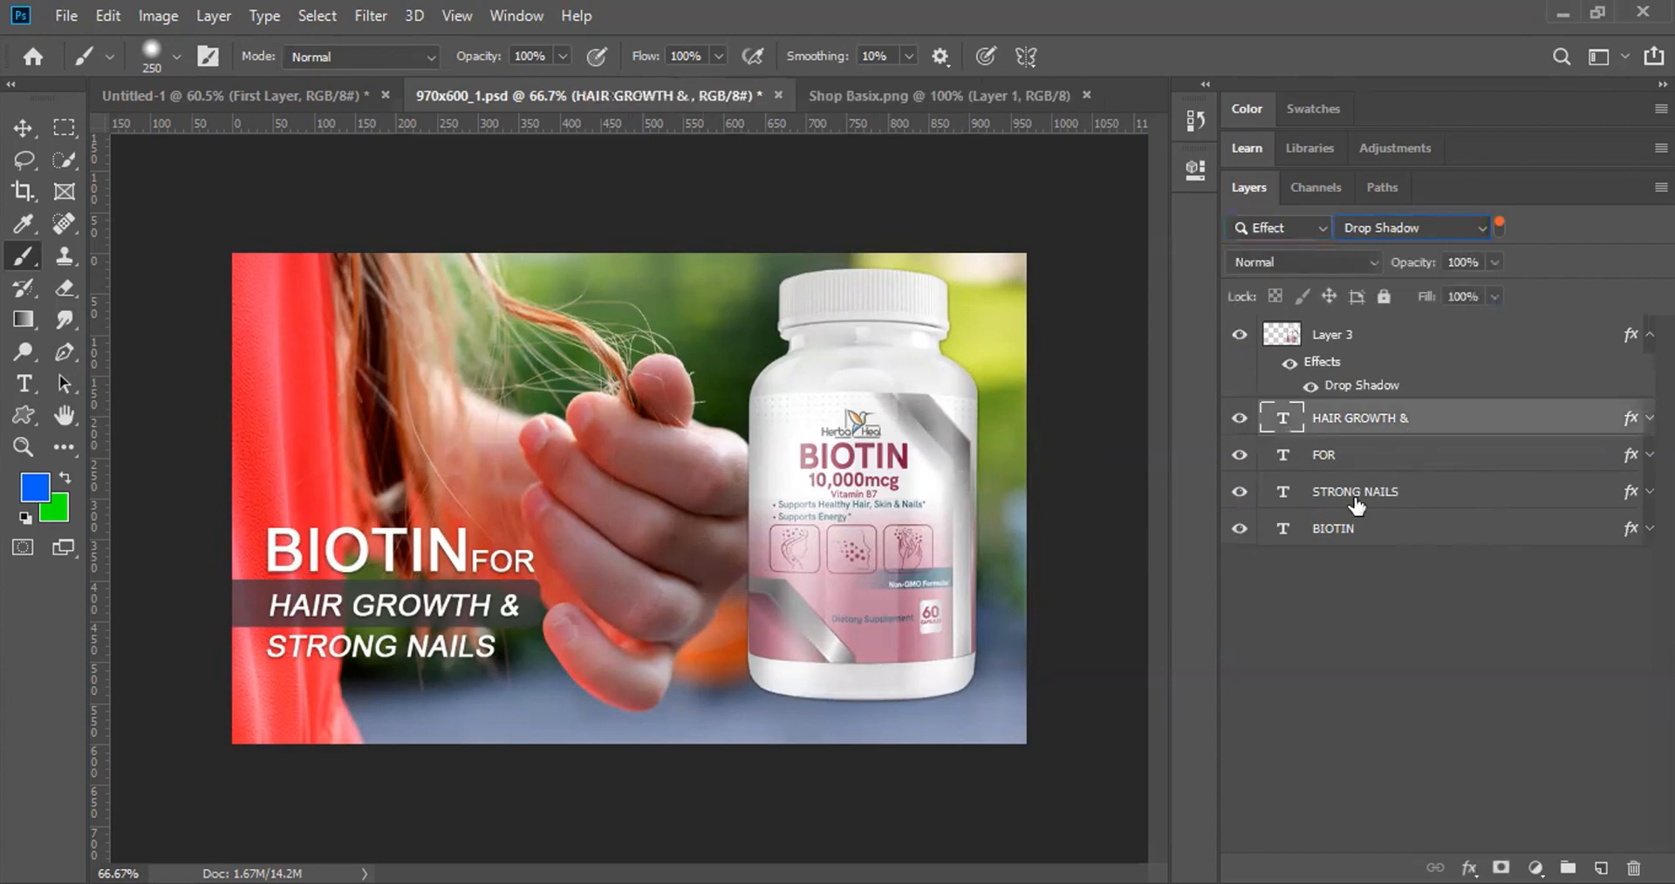
left_click(1363, 463)
left_click(1356, 491)
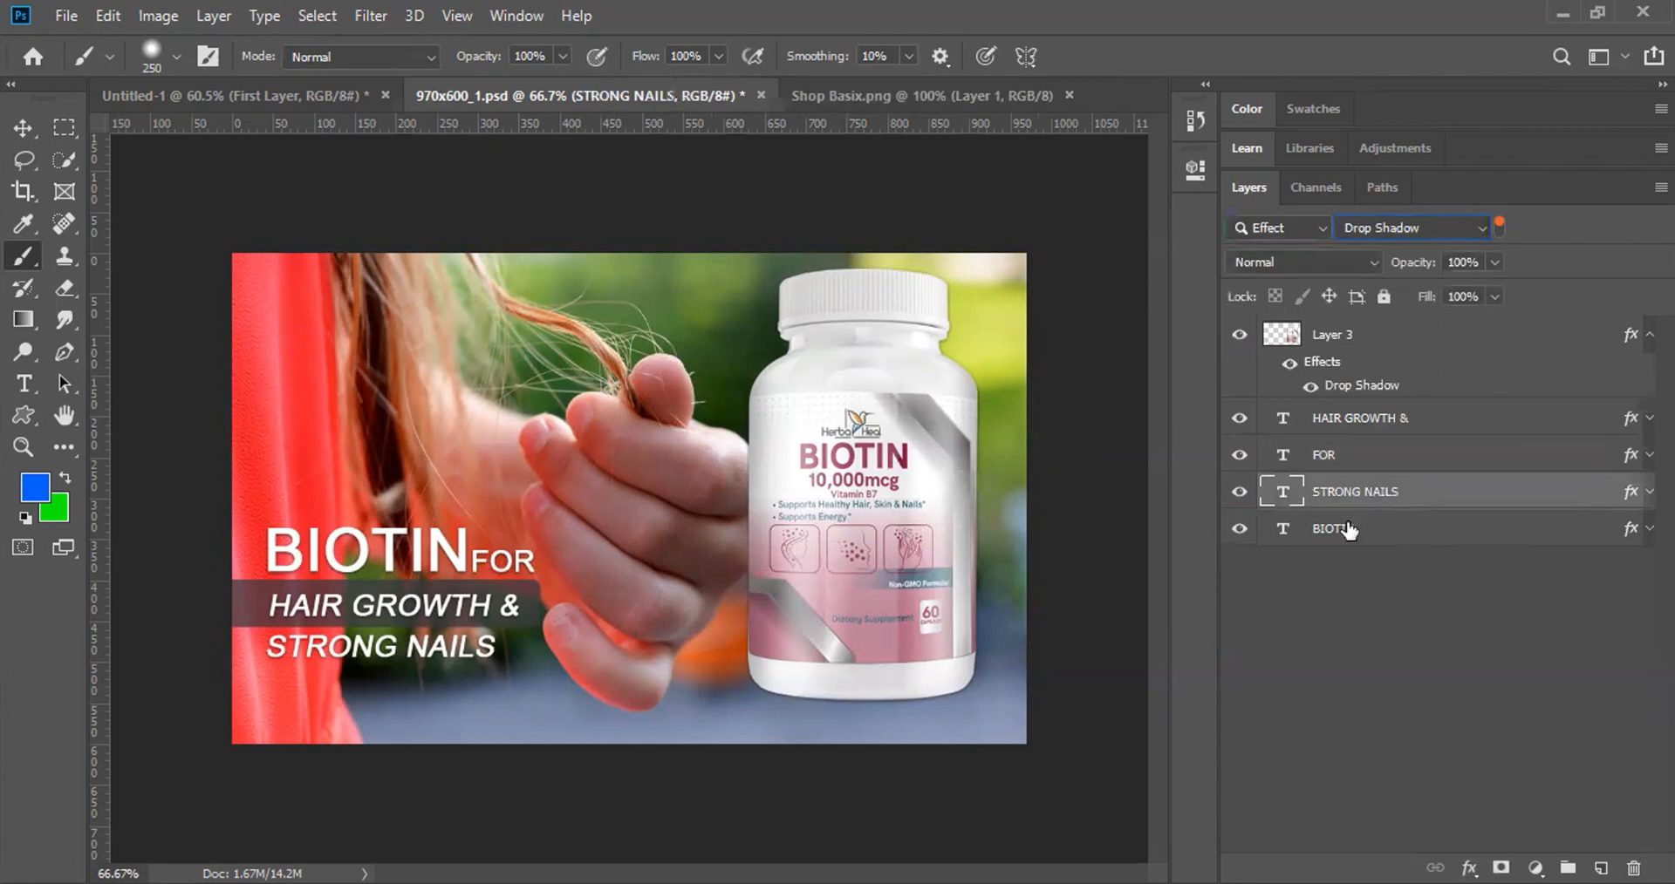
left_click(1356, 526)
left_click(1358, 342)
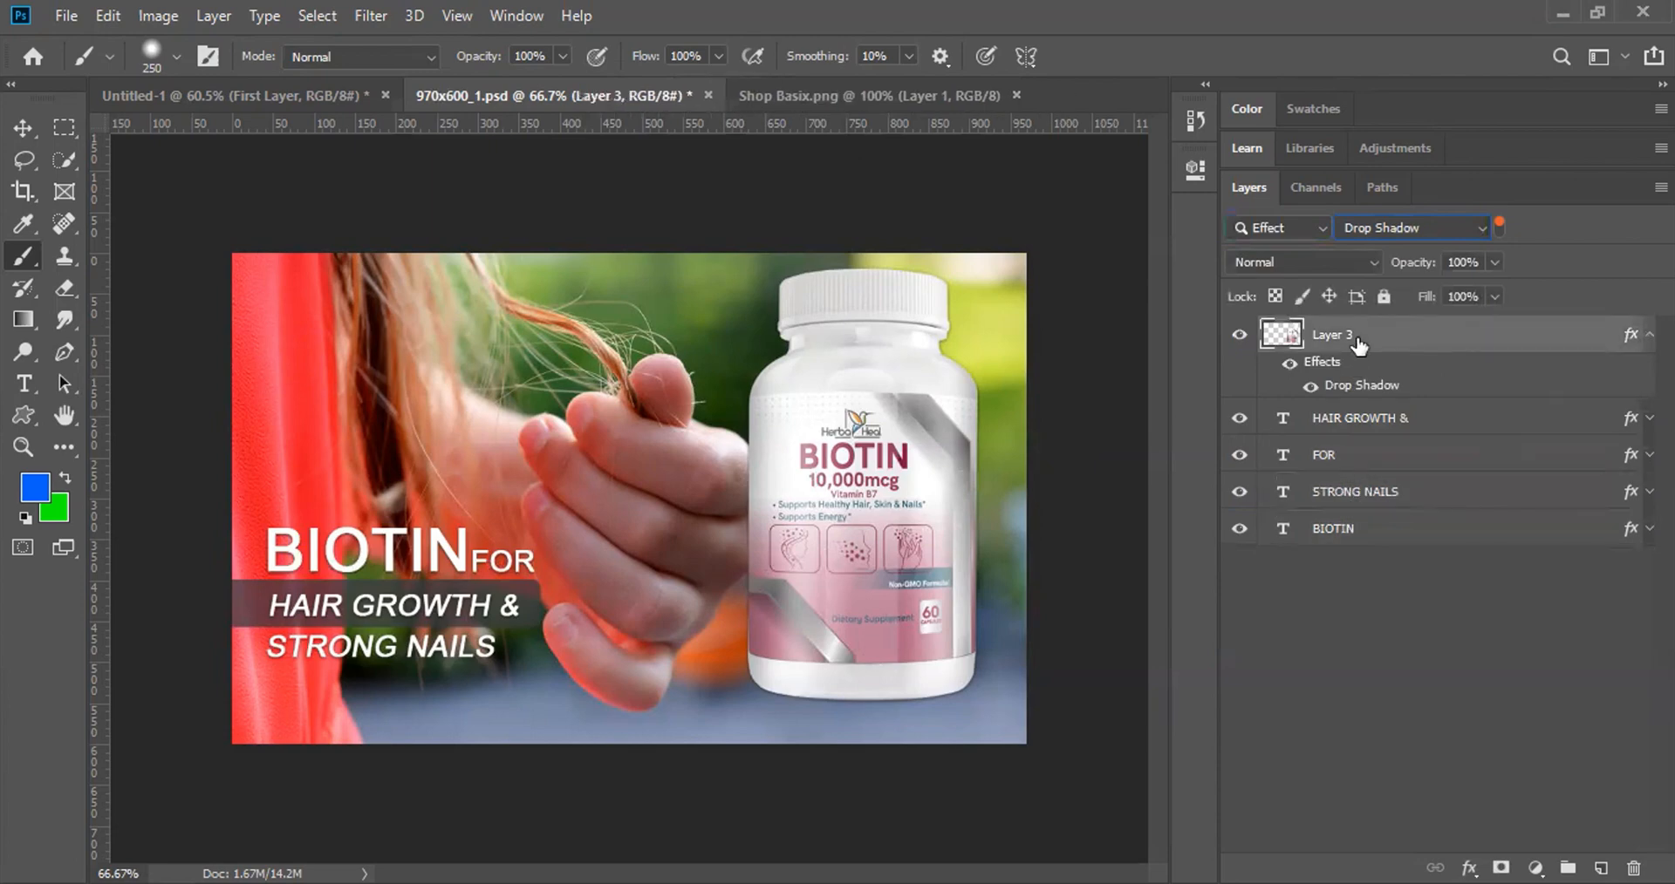
left_click(1432, 229)
left_click(1406, 240)
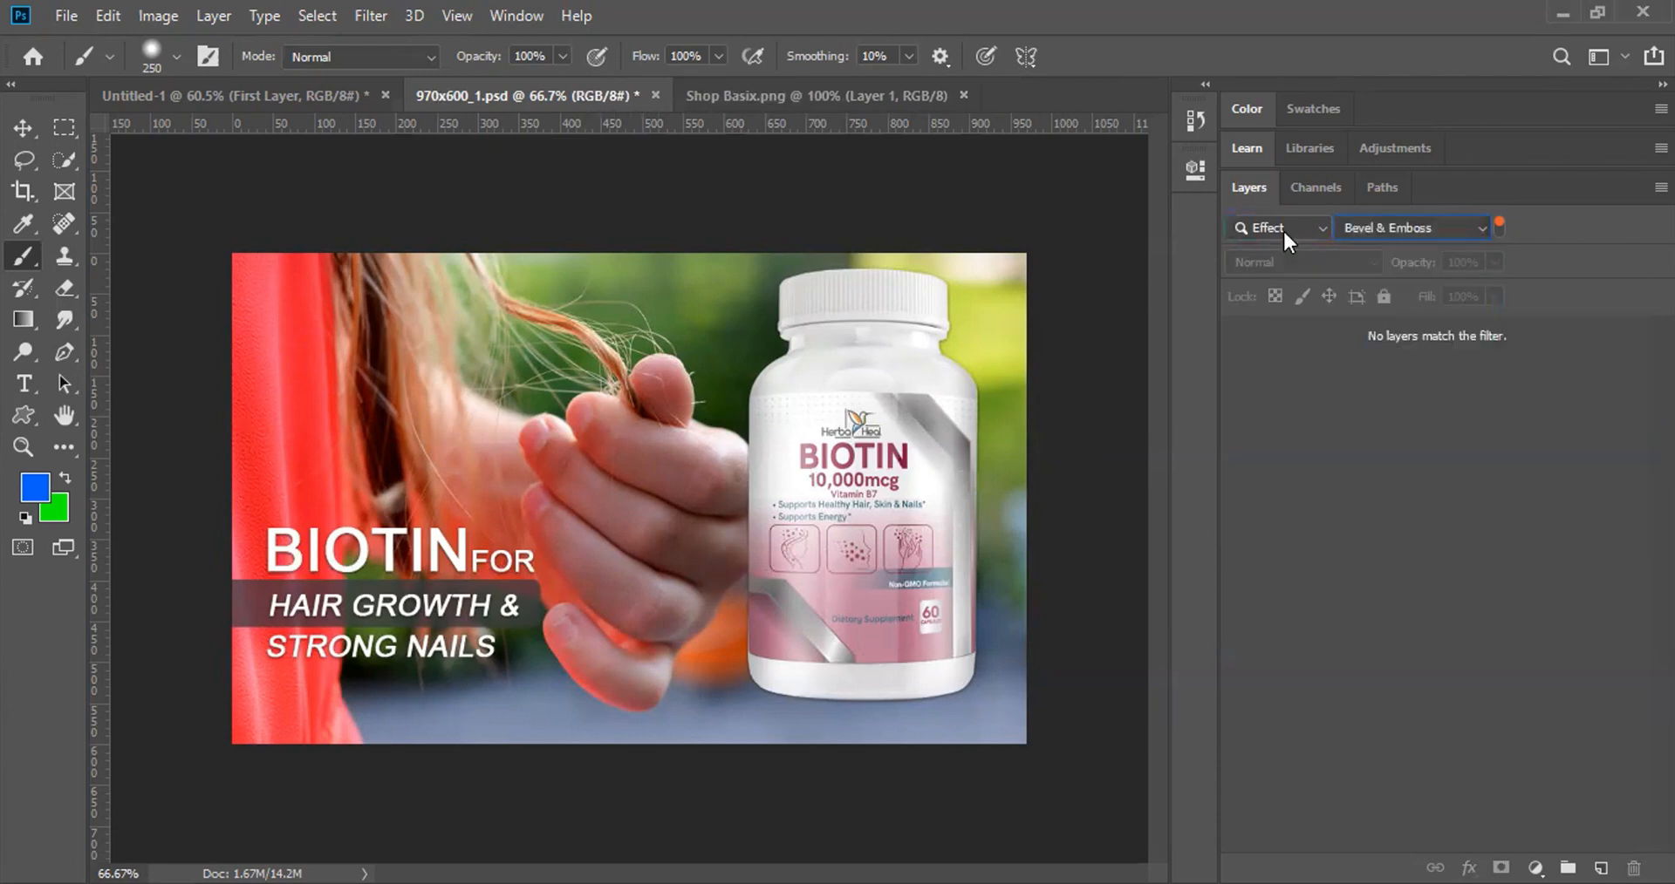
Step: Try the Color and Selected filters, return the filter to Kind, and take the Move tool (V)
left_click(1282, 228)
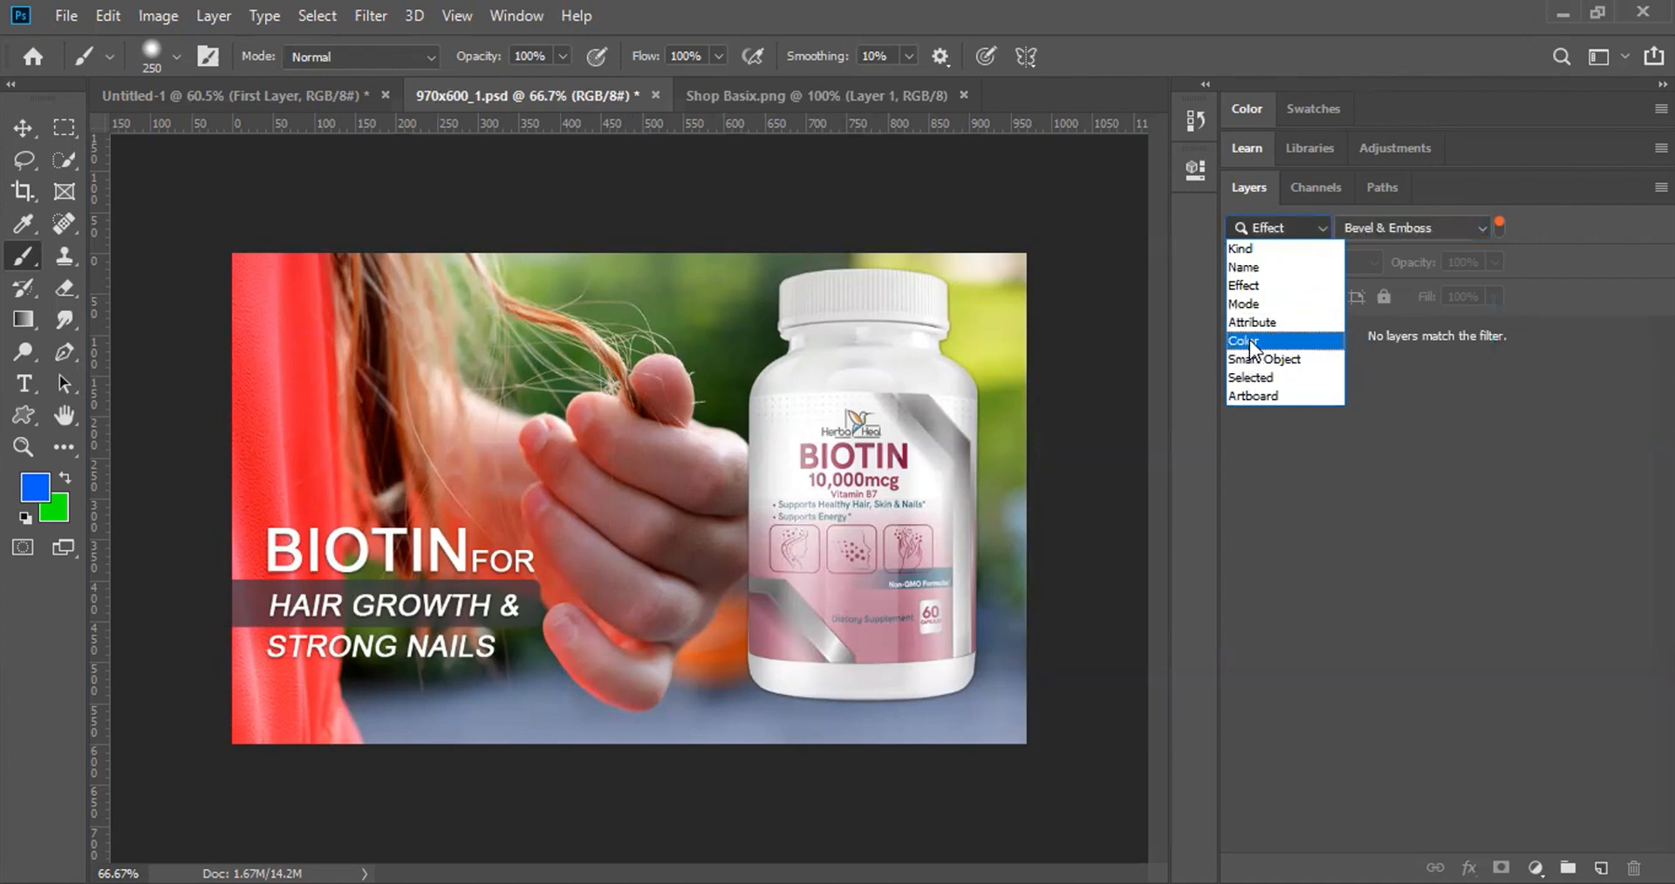
left_click(1249, 340)
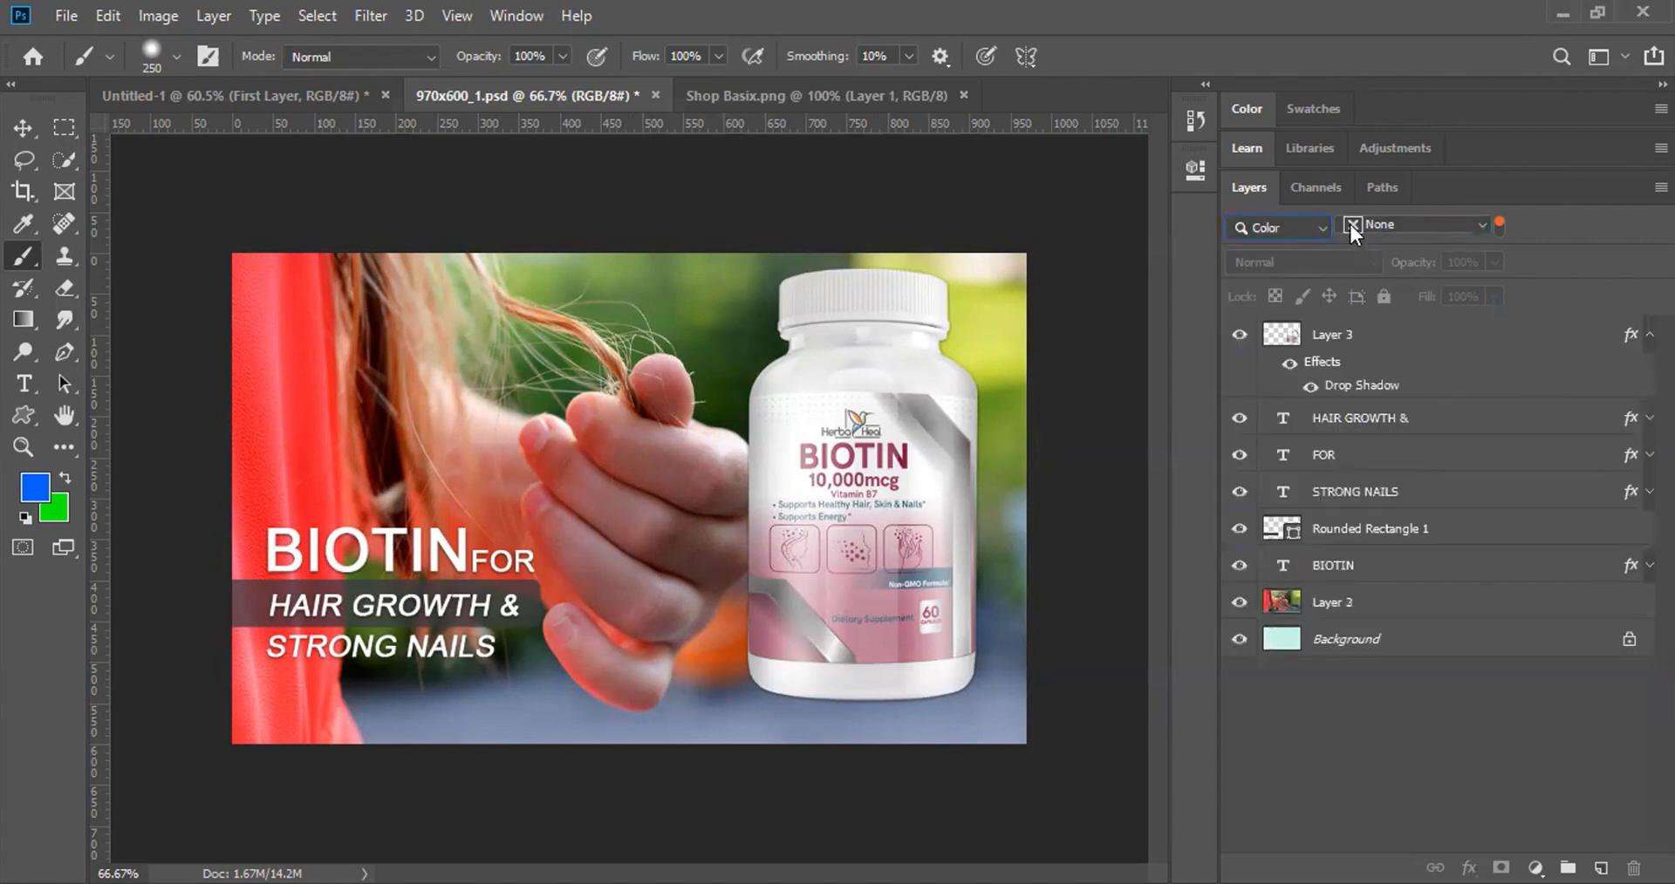
left_click(1327, 223)
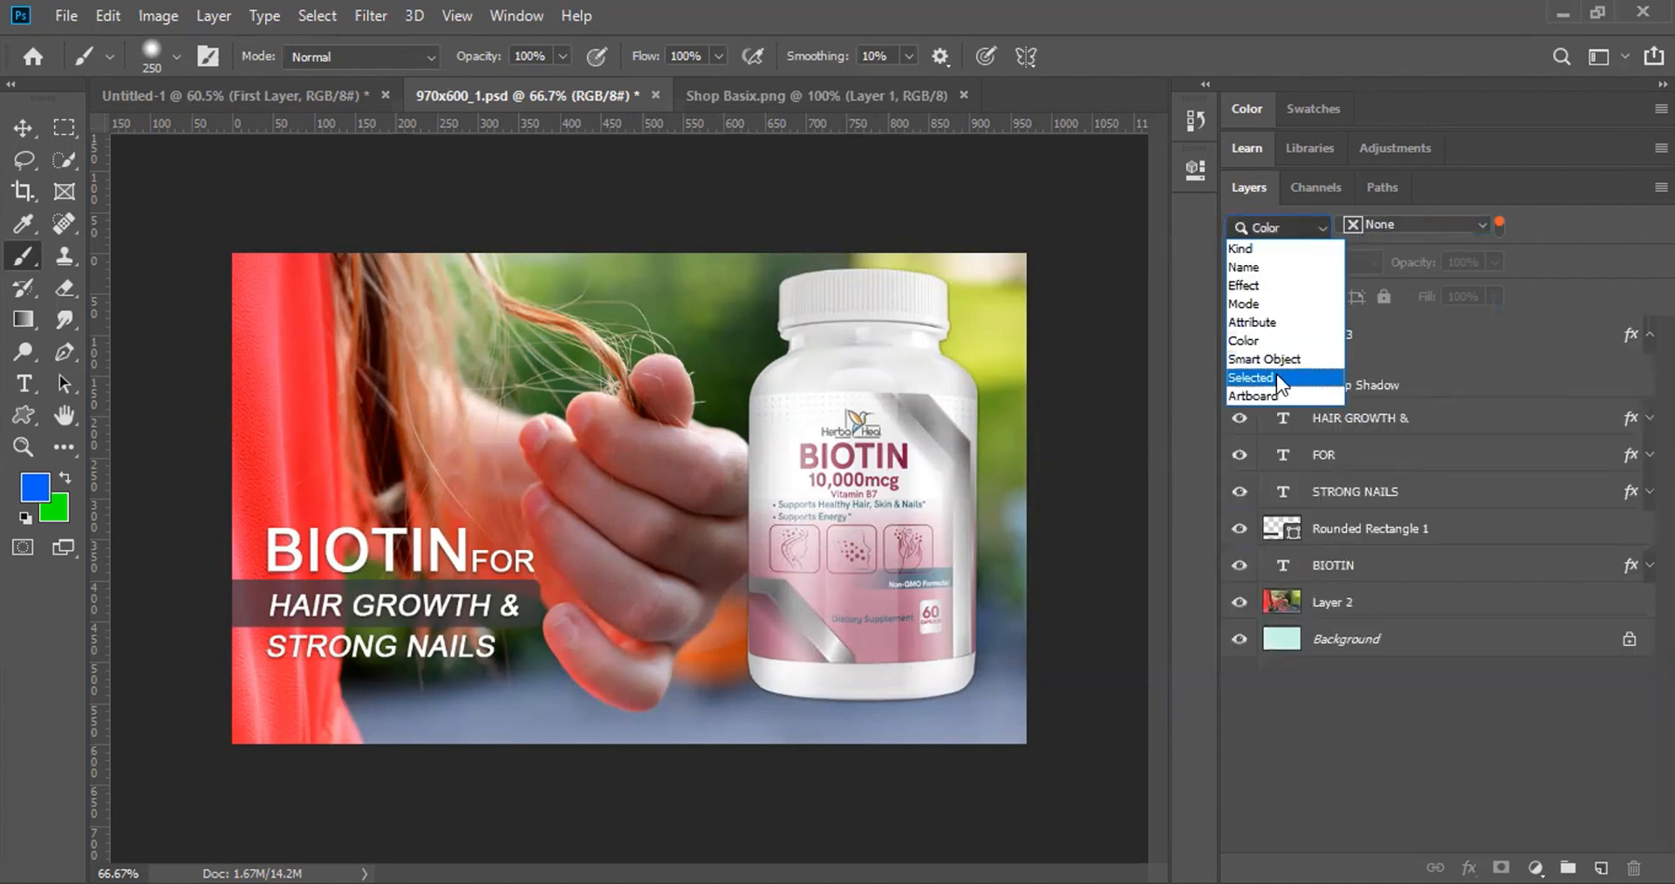
left_click(1275, 374)
left_click(1300, 223)
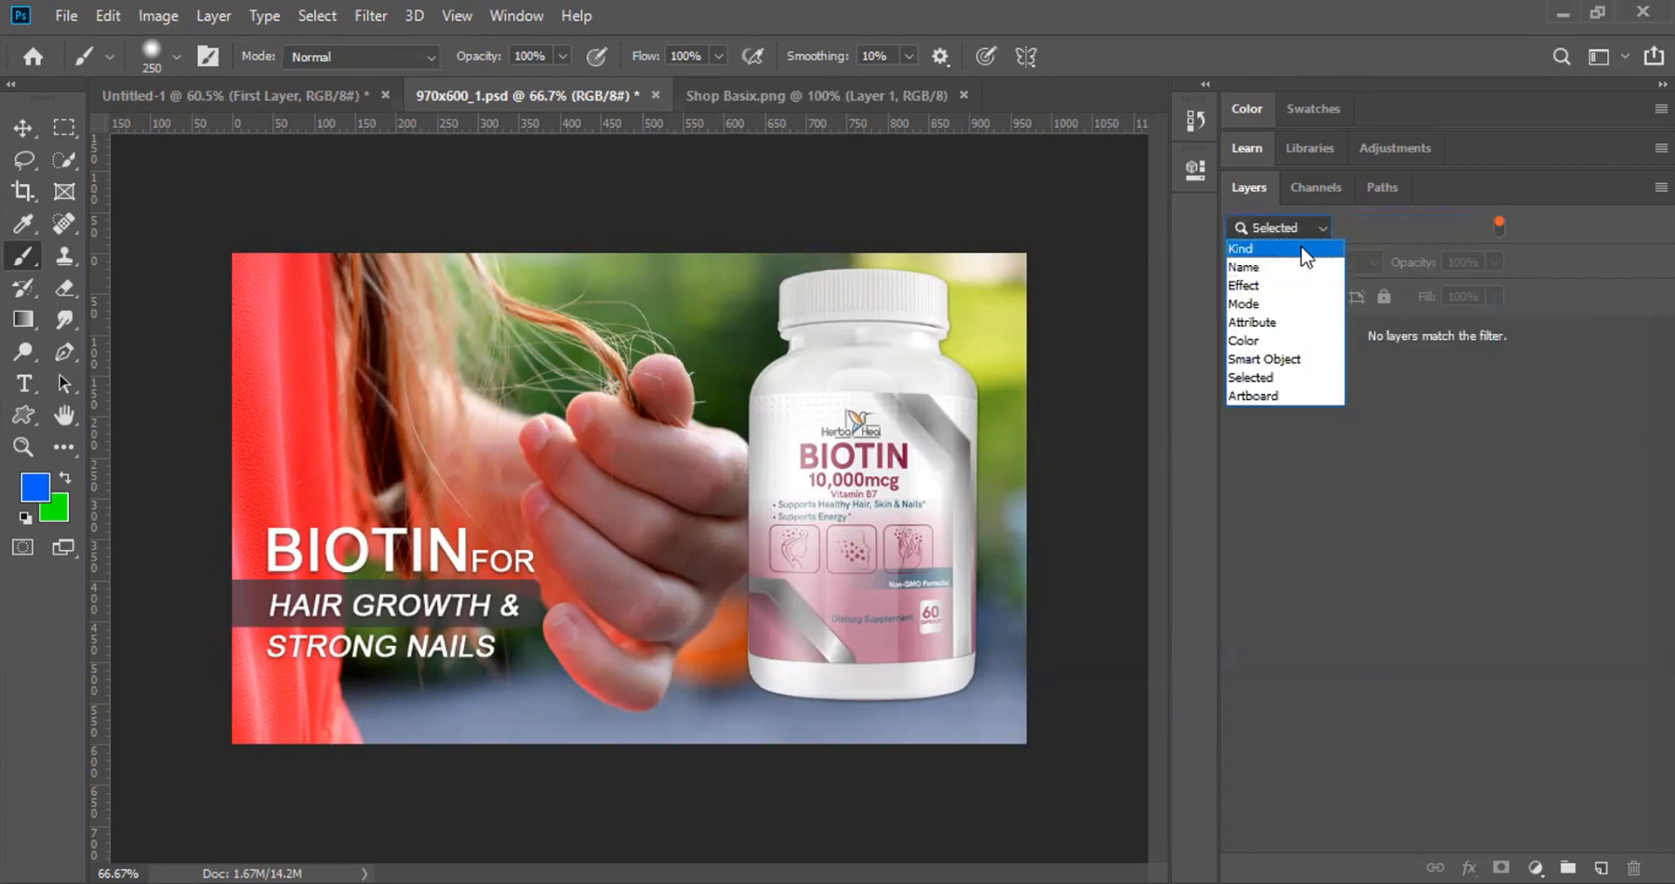
left_click(1301, 246)
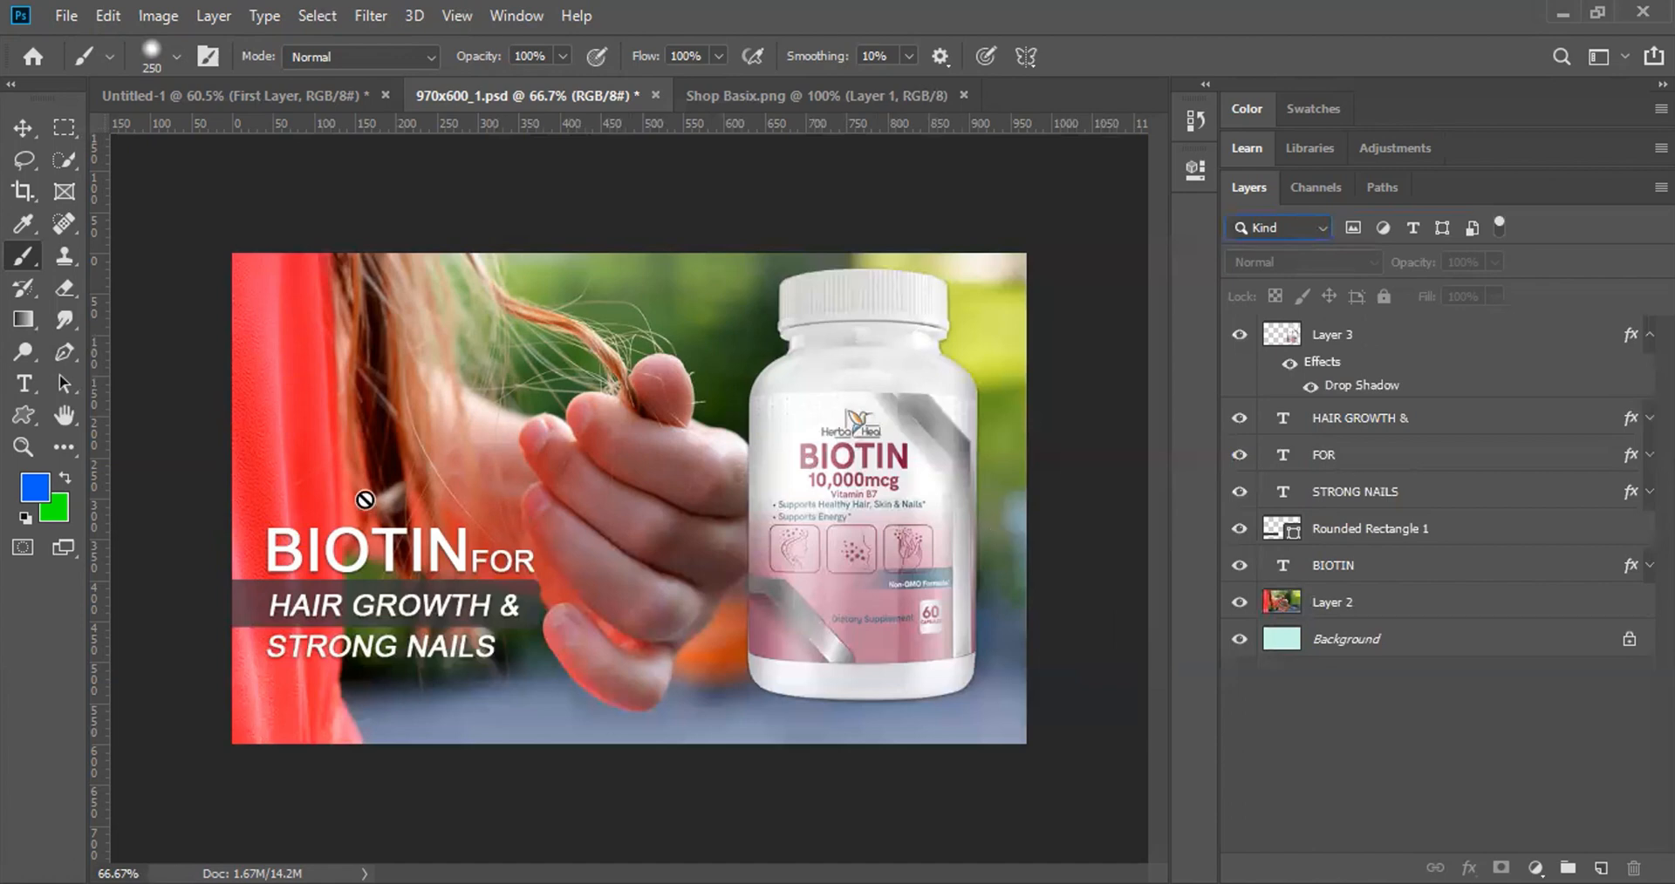
key("v")
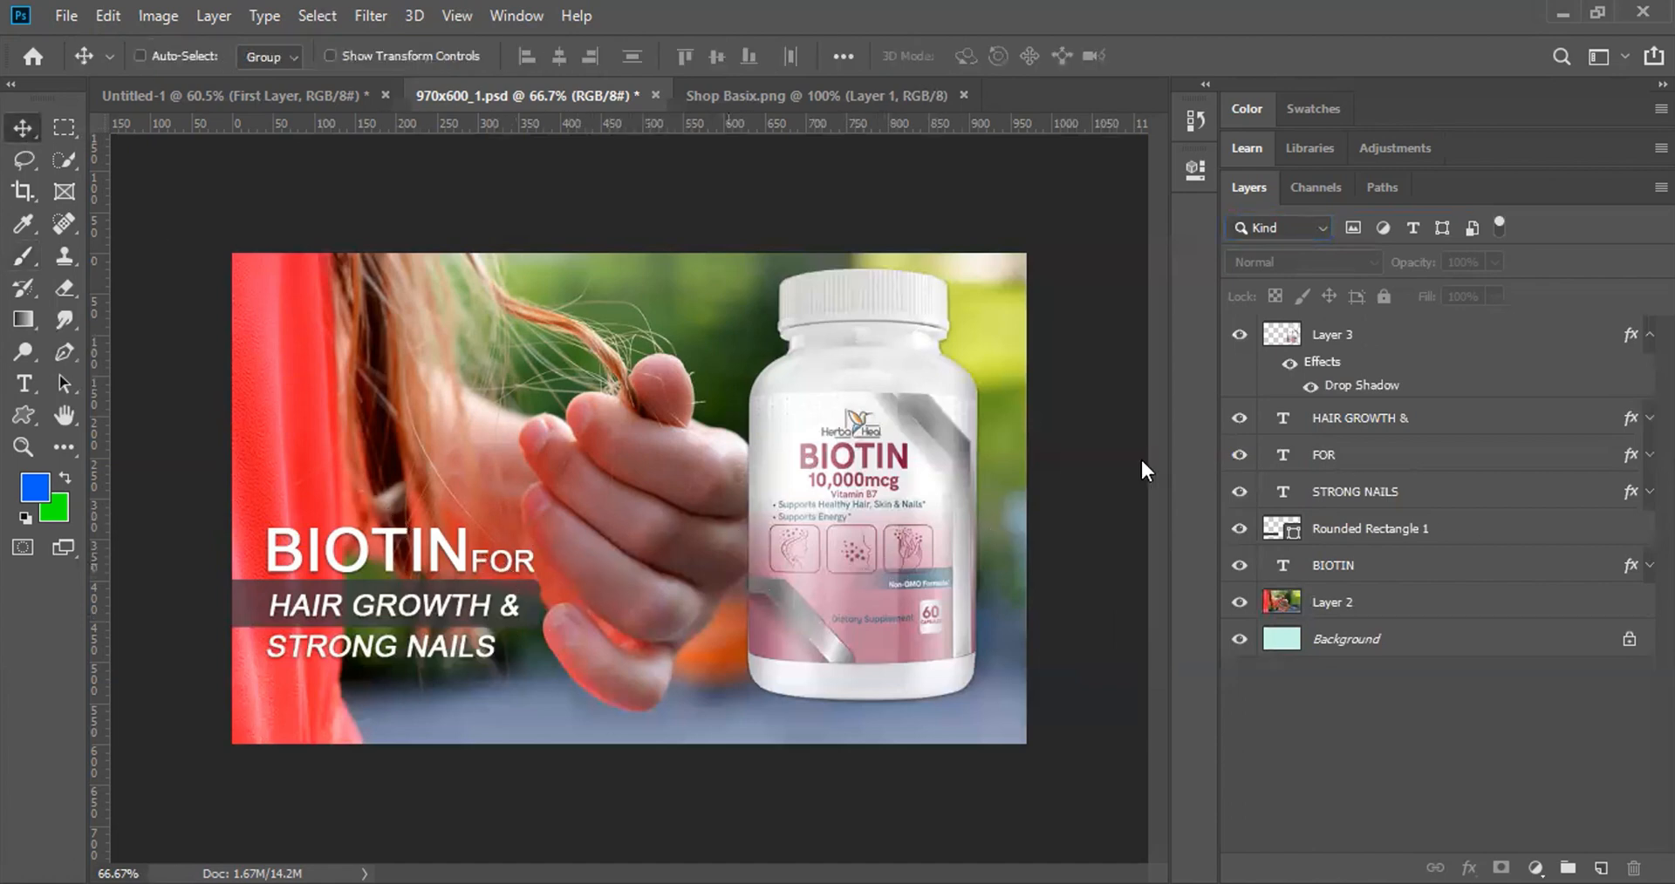
Step: Select BIOTIN, expand its effects, and toggle its Drop Shadow off and on, leaving it visible
left_click(327, 553)
left_click(856, 357)
left_click(370, 566, "ctrl")
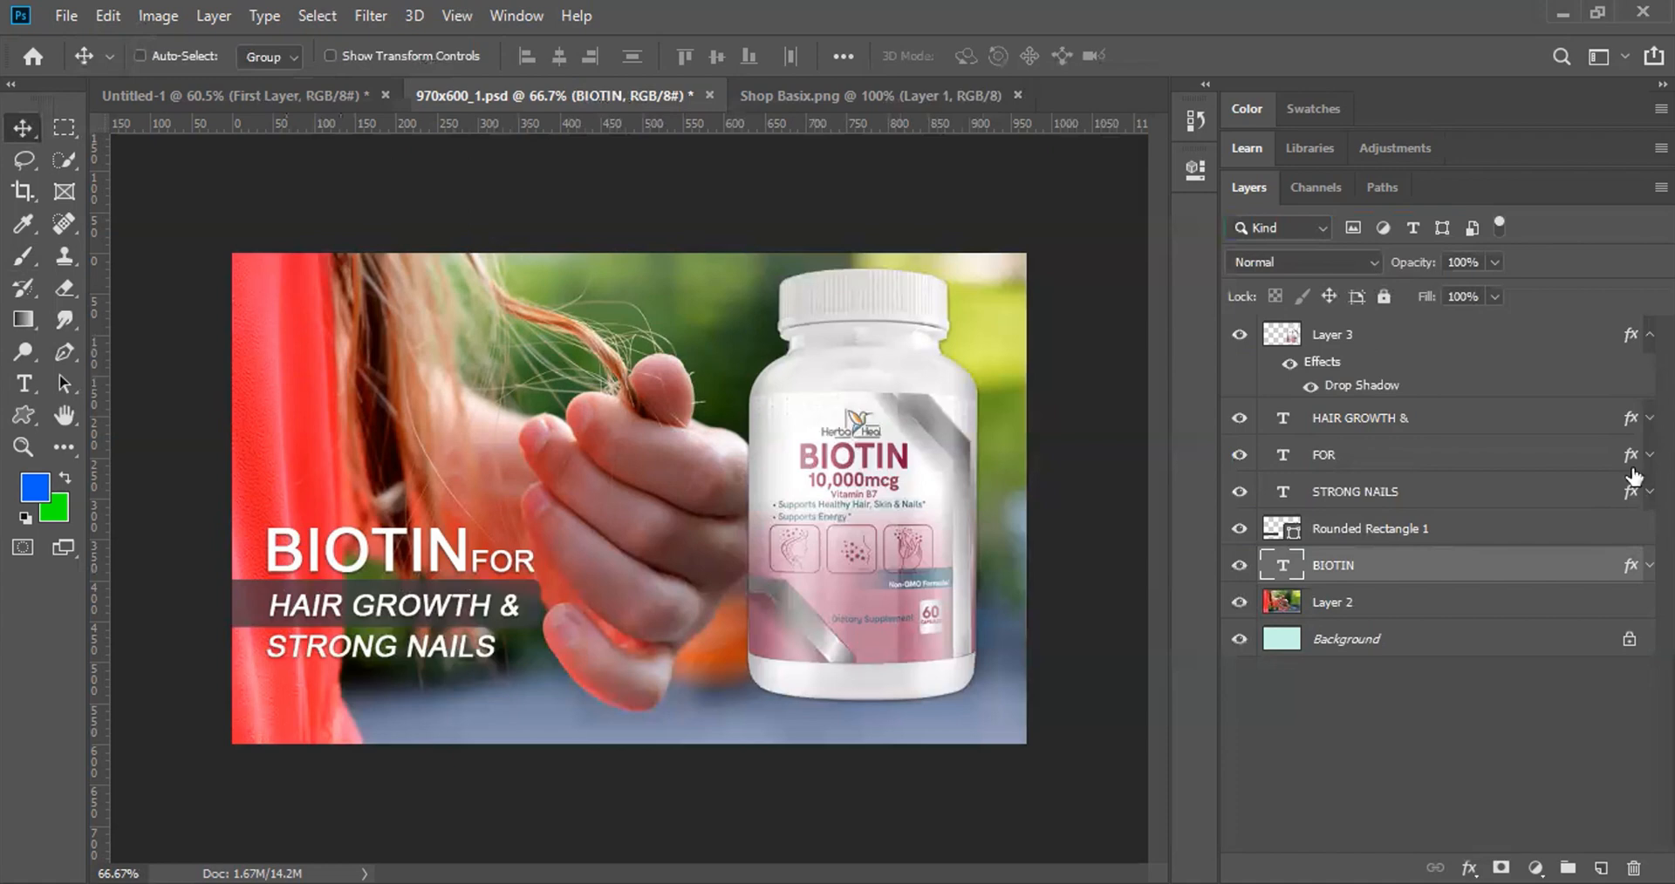
left_click(1647, 565)
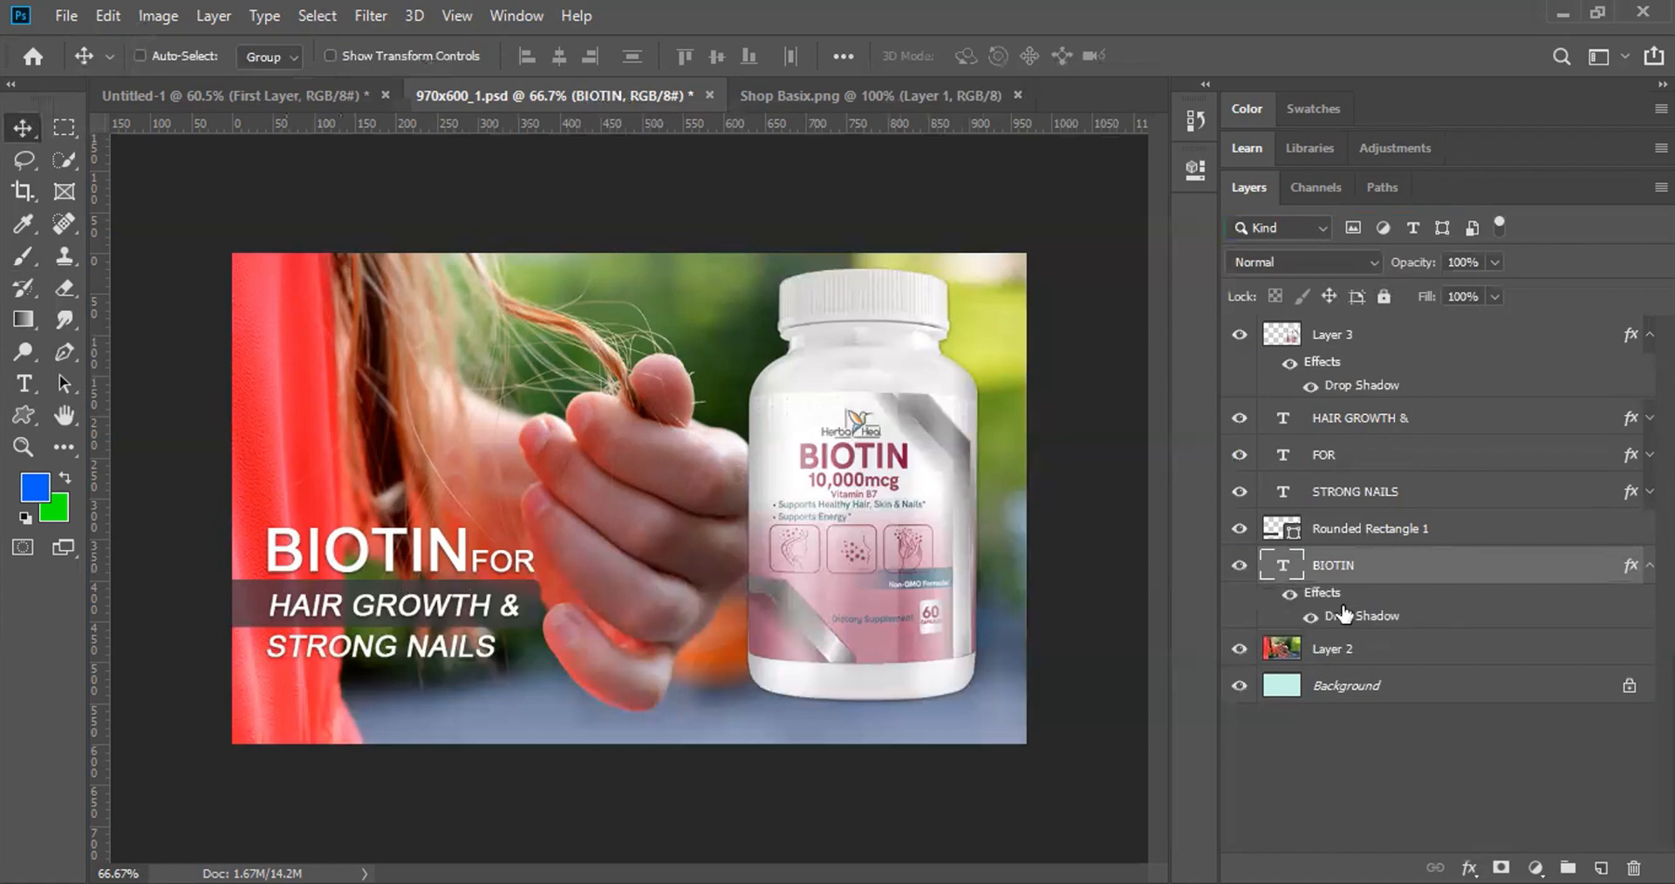
left_click(1289, 595)
left_click(1289, 596)
left_click(1289, 597)
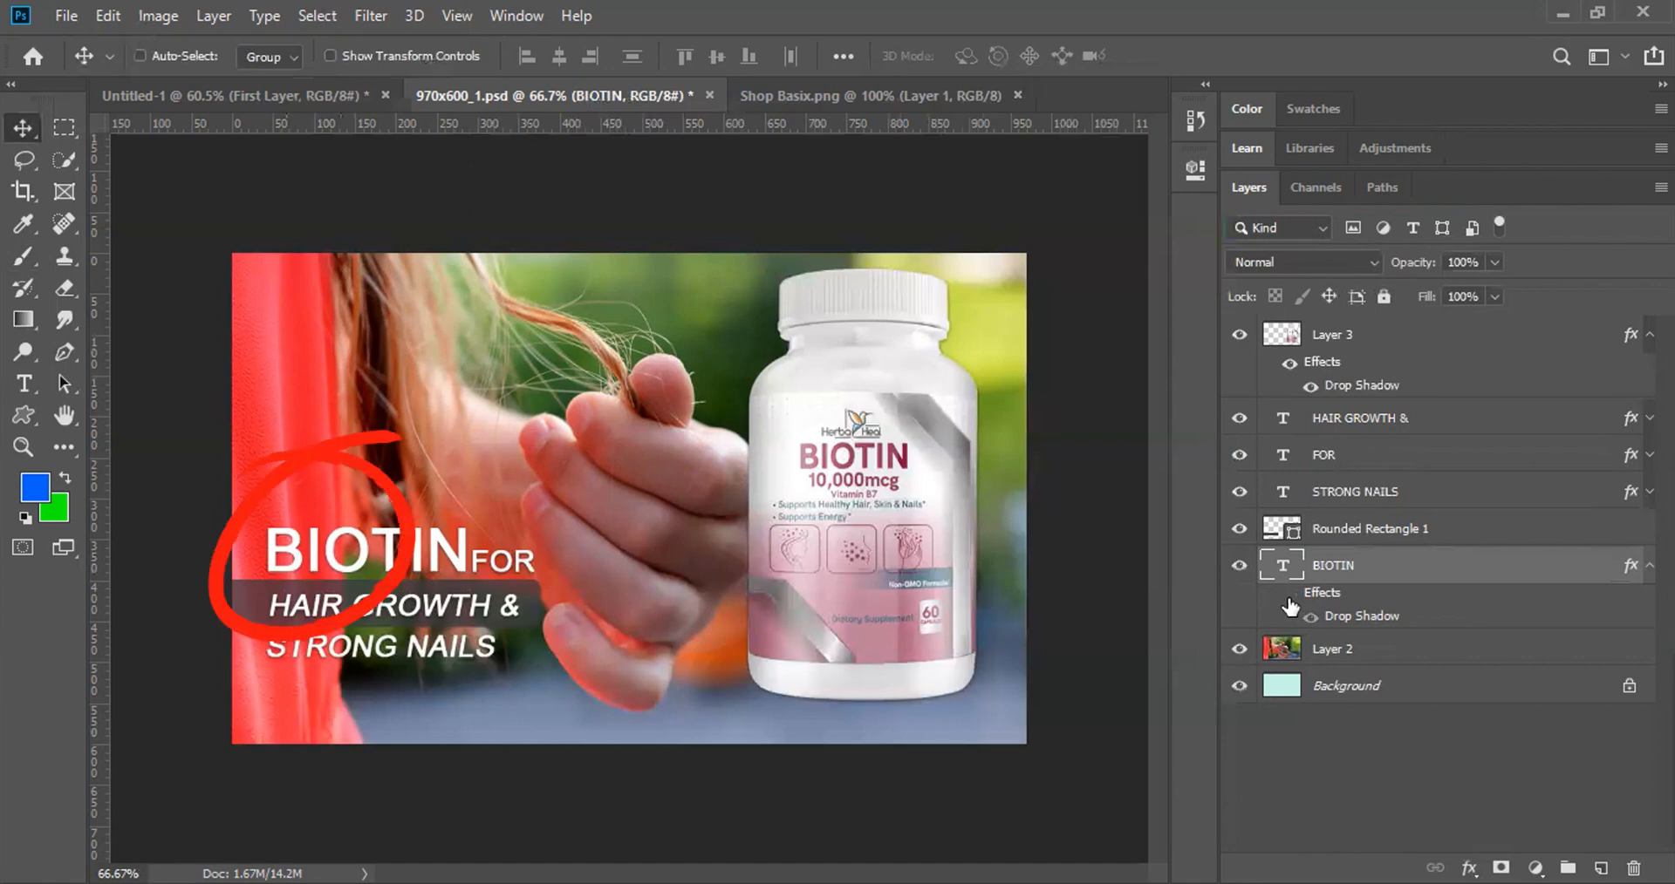
left_click(1289, 597)
left_click(1290, 597)
left_click(1289, 596)
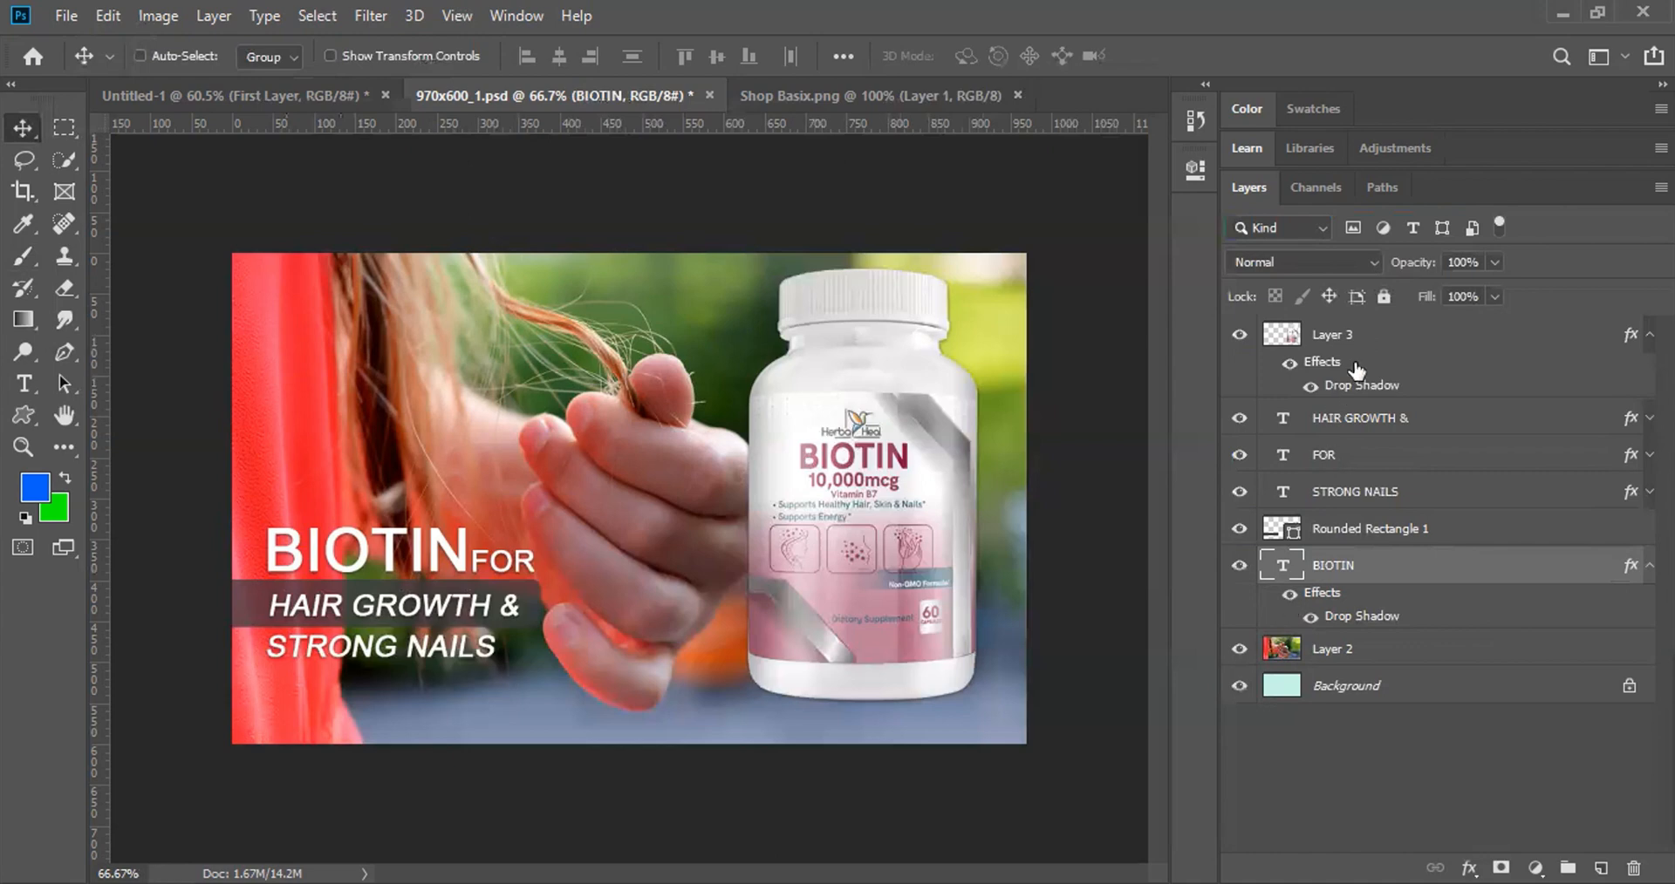
Step: Clear Layer 3's layer style, then open its Blending Options
left_click(1330, 343)
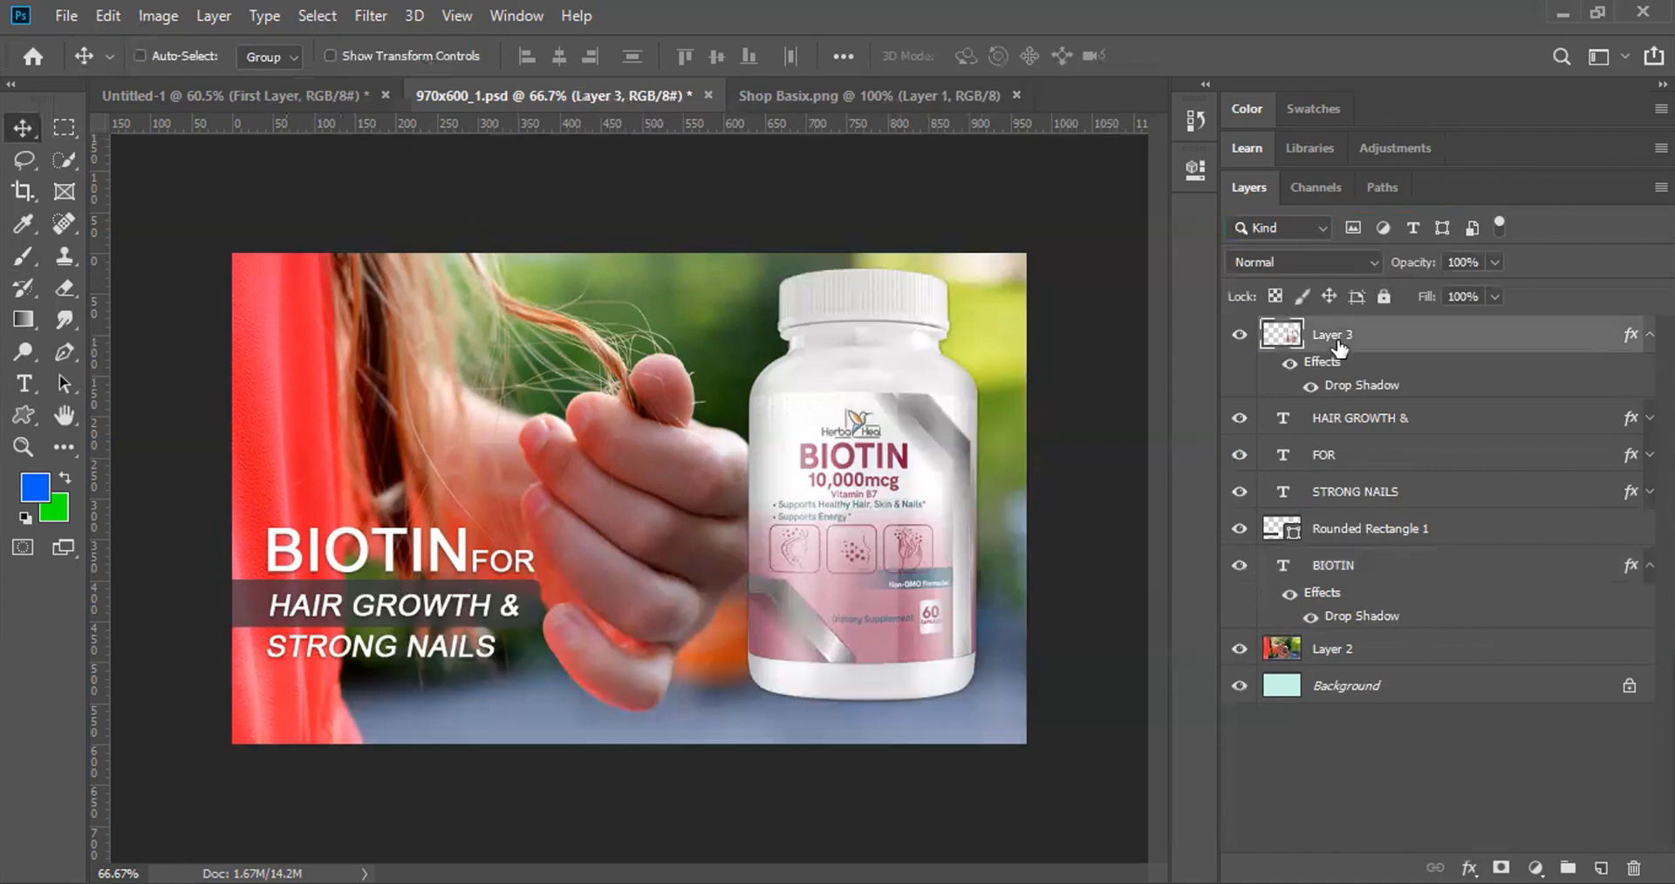
right_click(1337, 339)
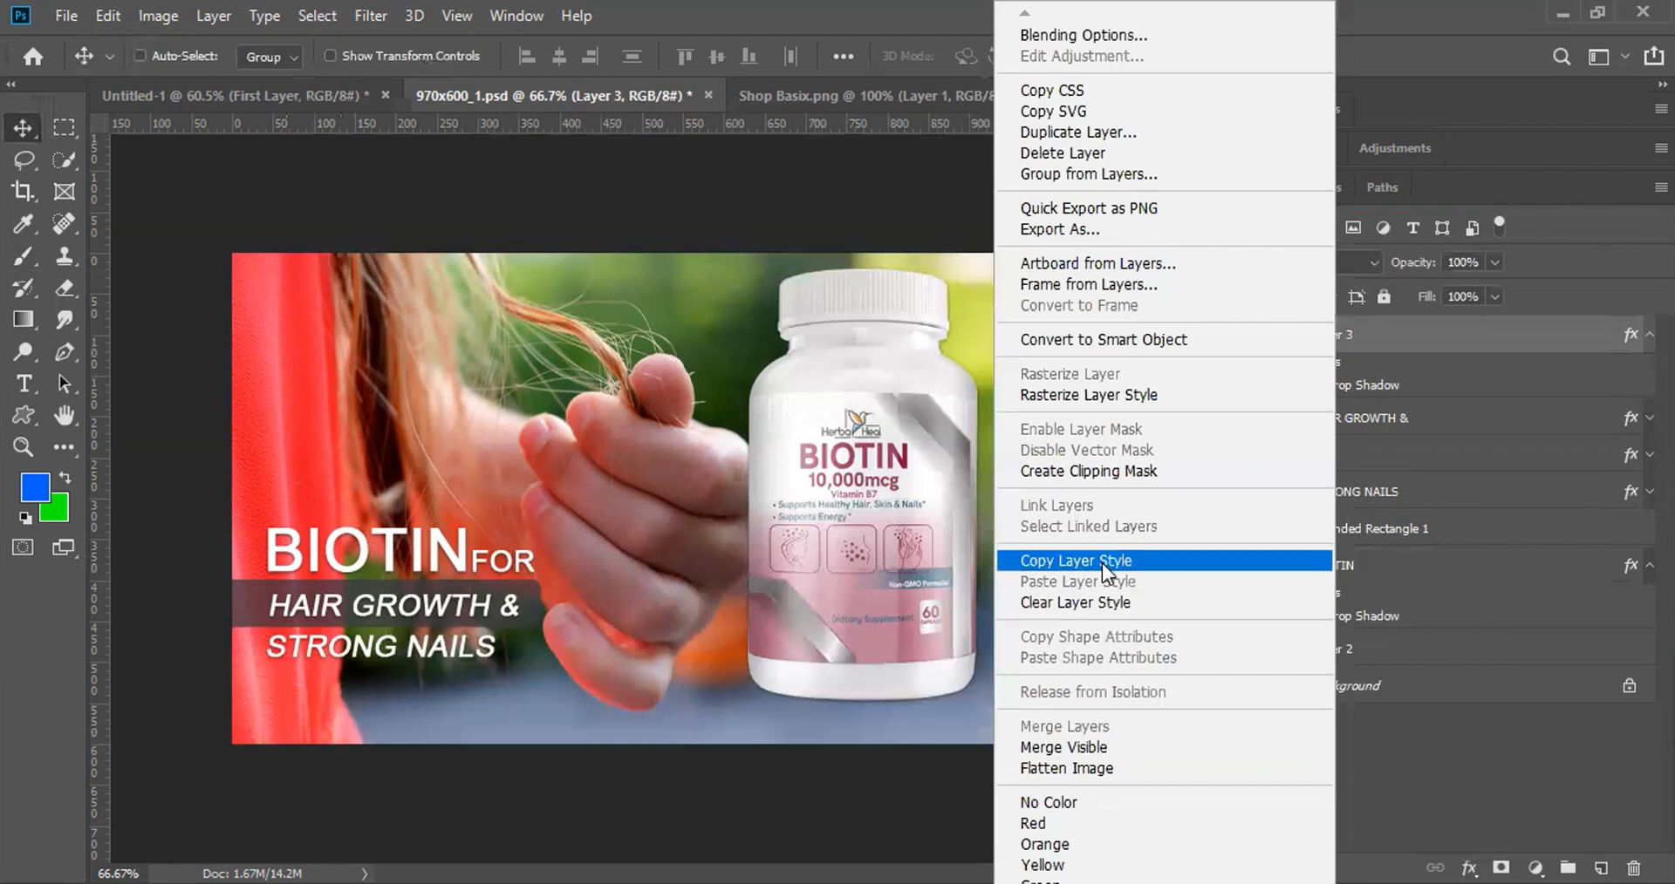
left_click(1091, 600)
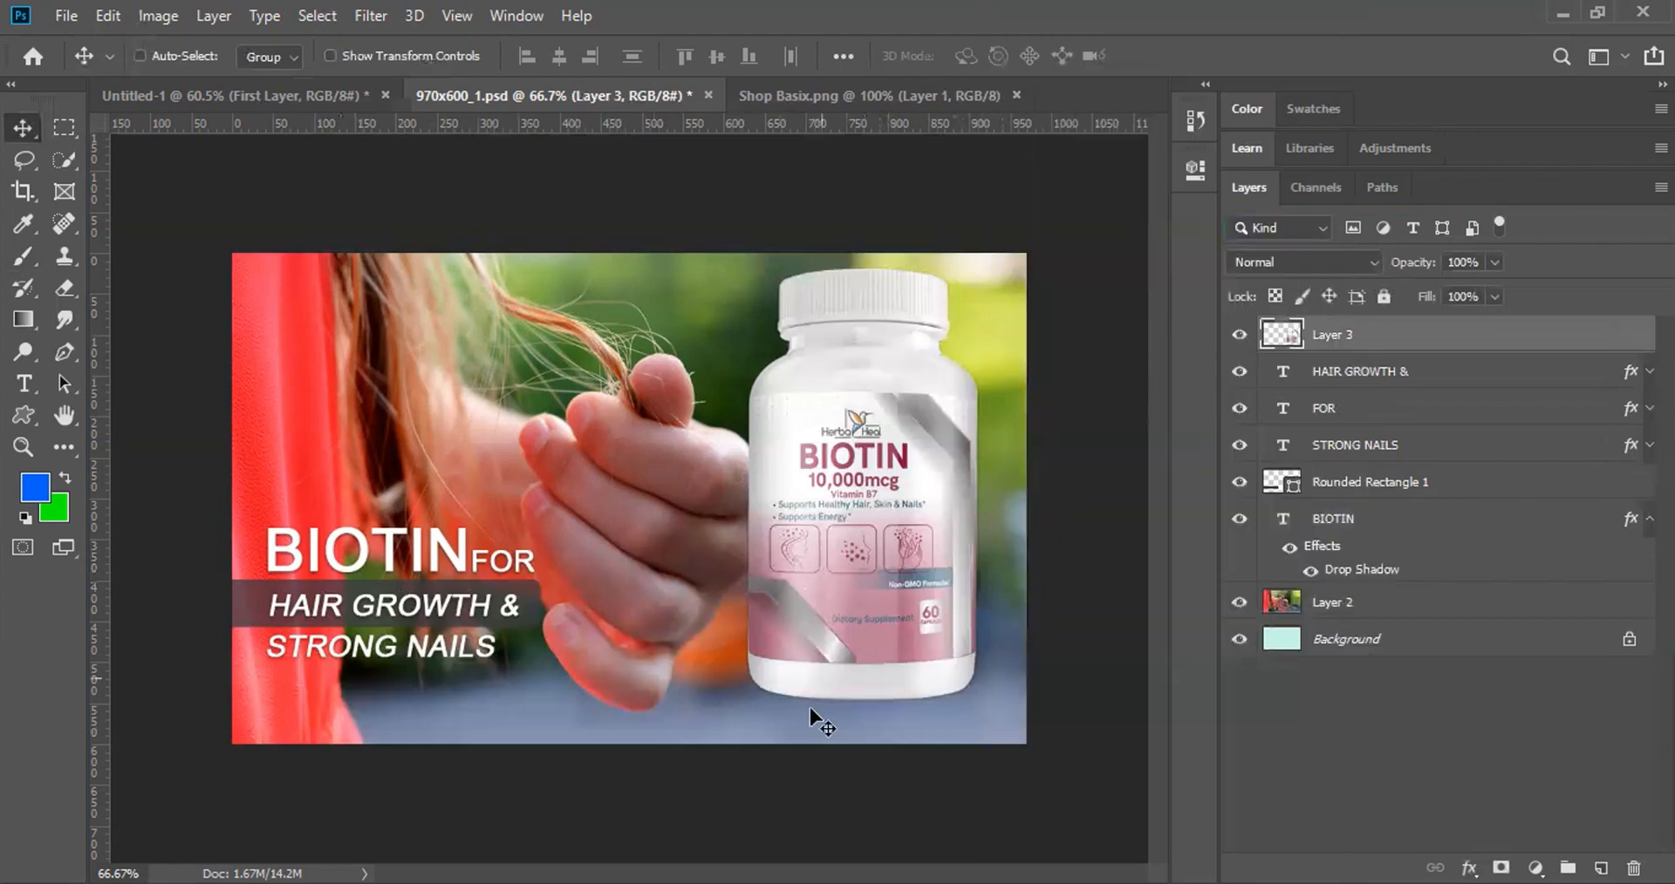
right_click(1331, 336)
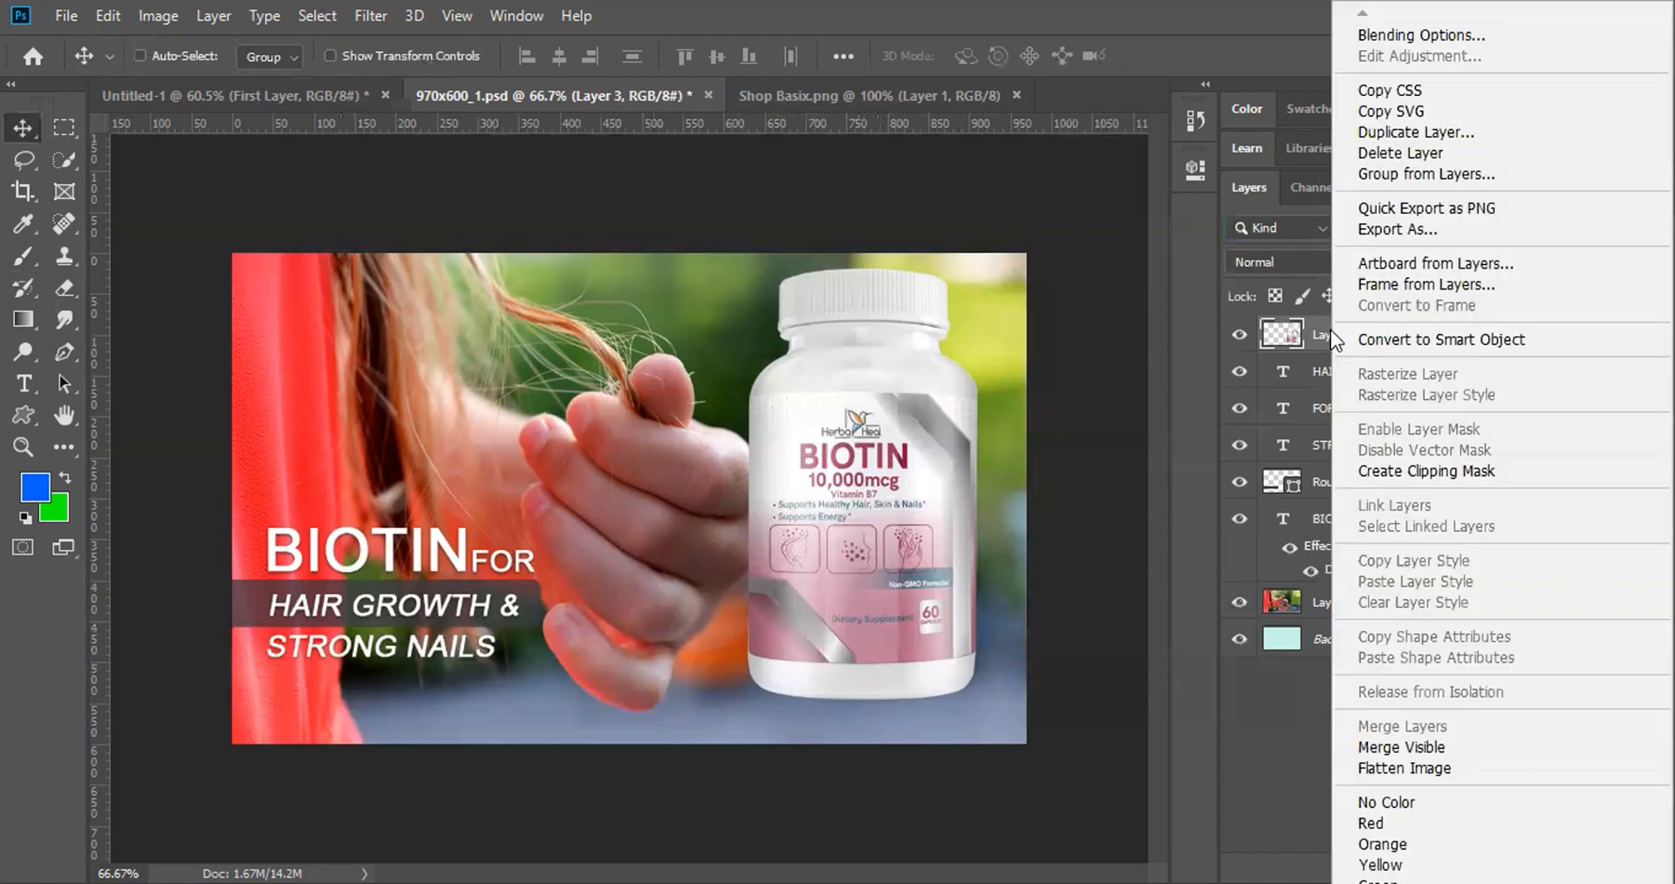
left_click(1406, 38)
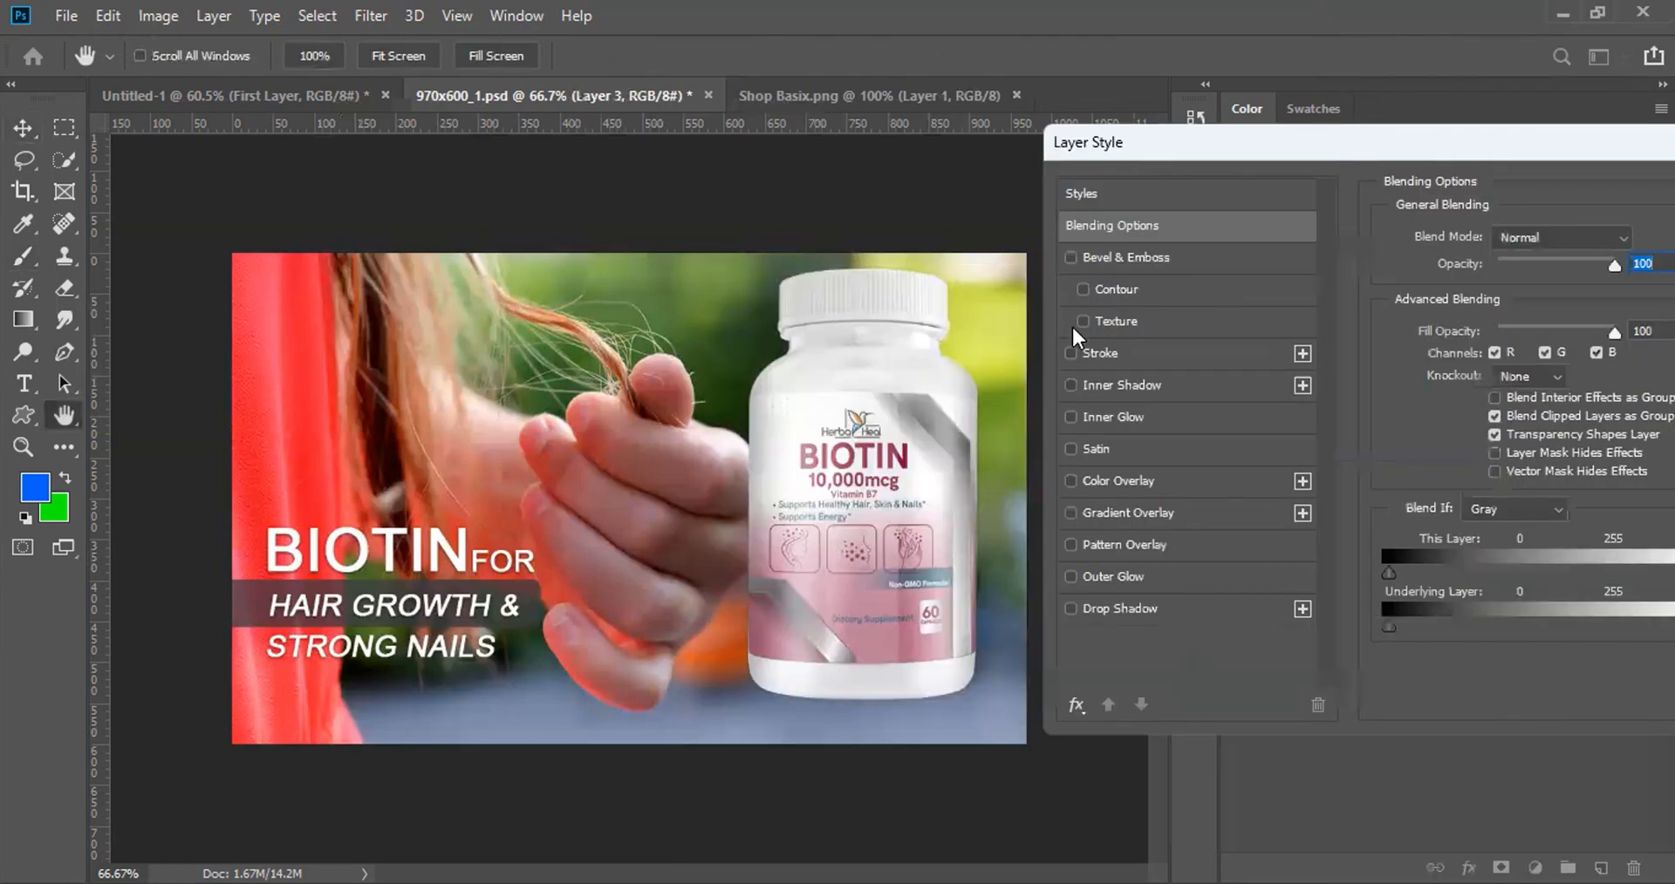
Step: Try Inner Shadow and Stroke on the bottle, then enable Color Overlay
left_click(1072, 385)
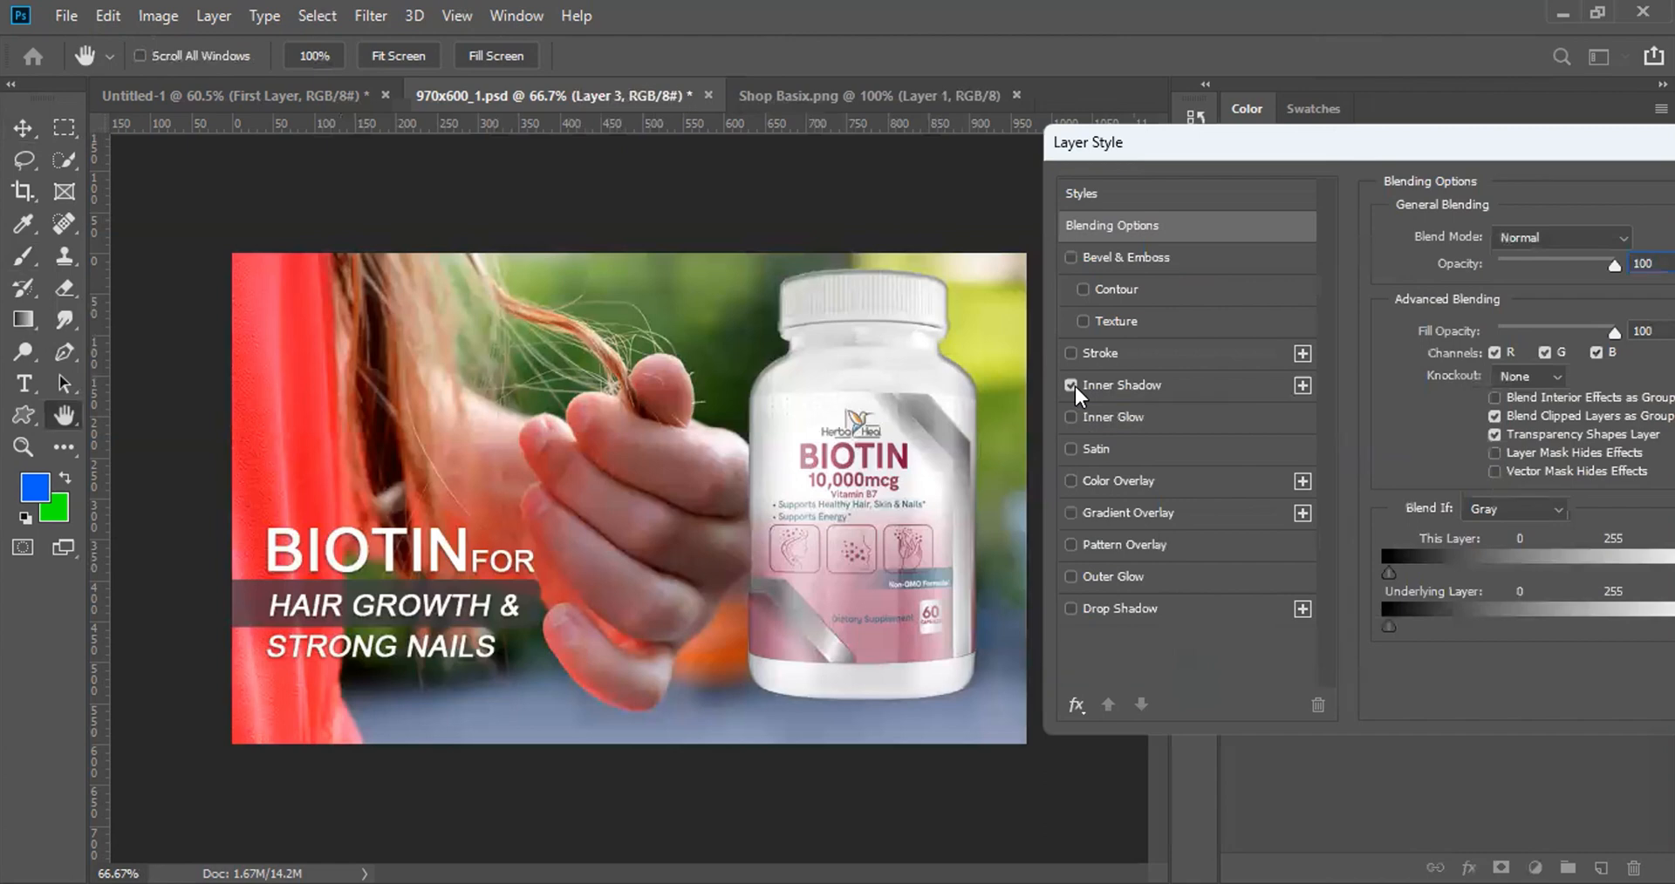
left_click(1075, 385)
left_click(1074, 352)
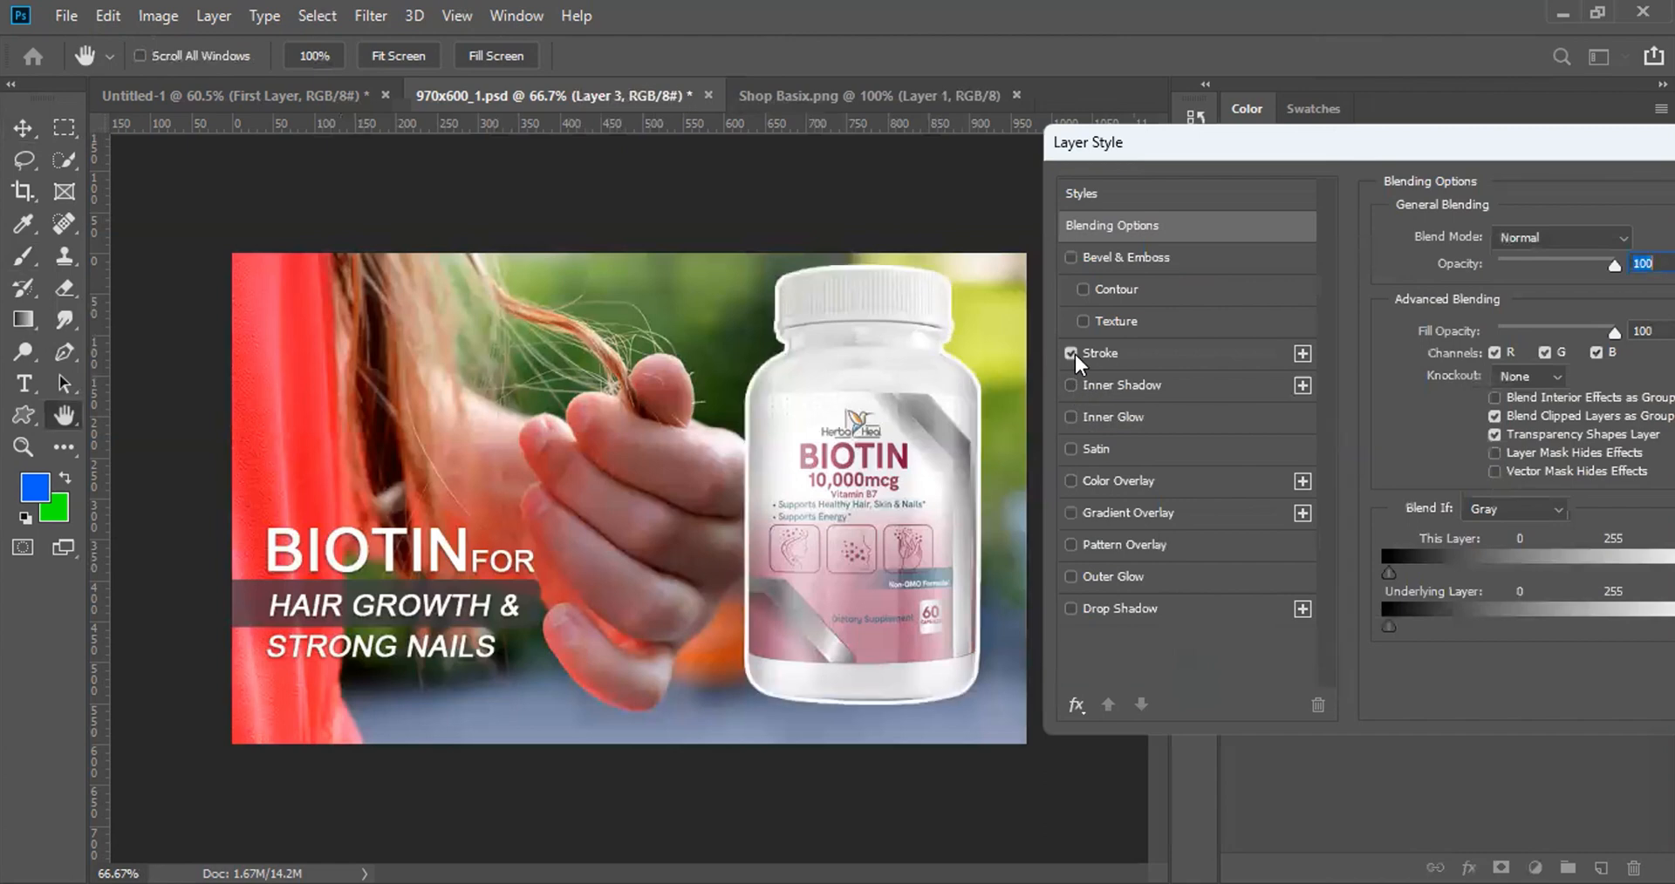
left_click(1074, 353)
left_click(1071, 481)
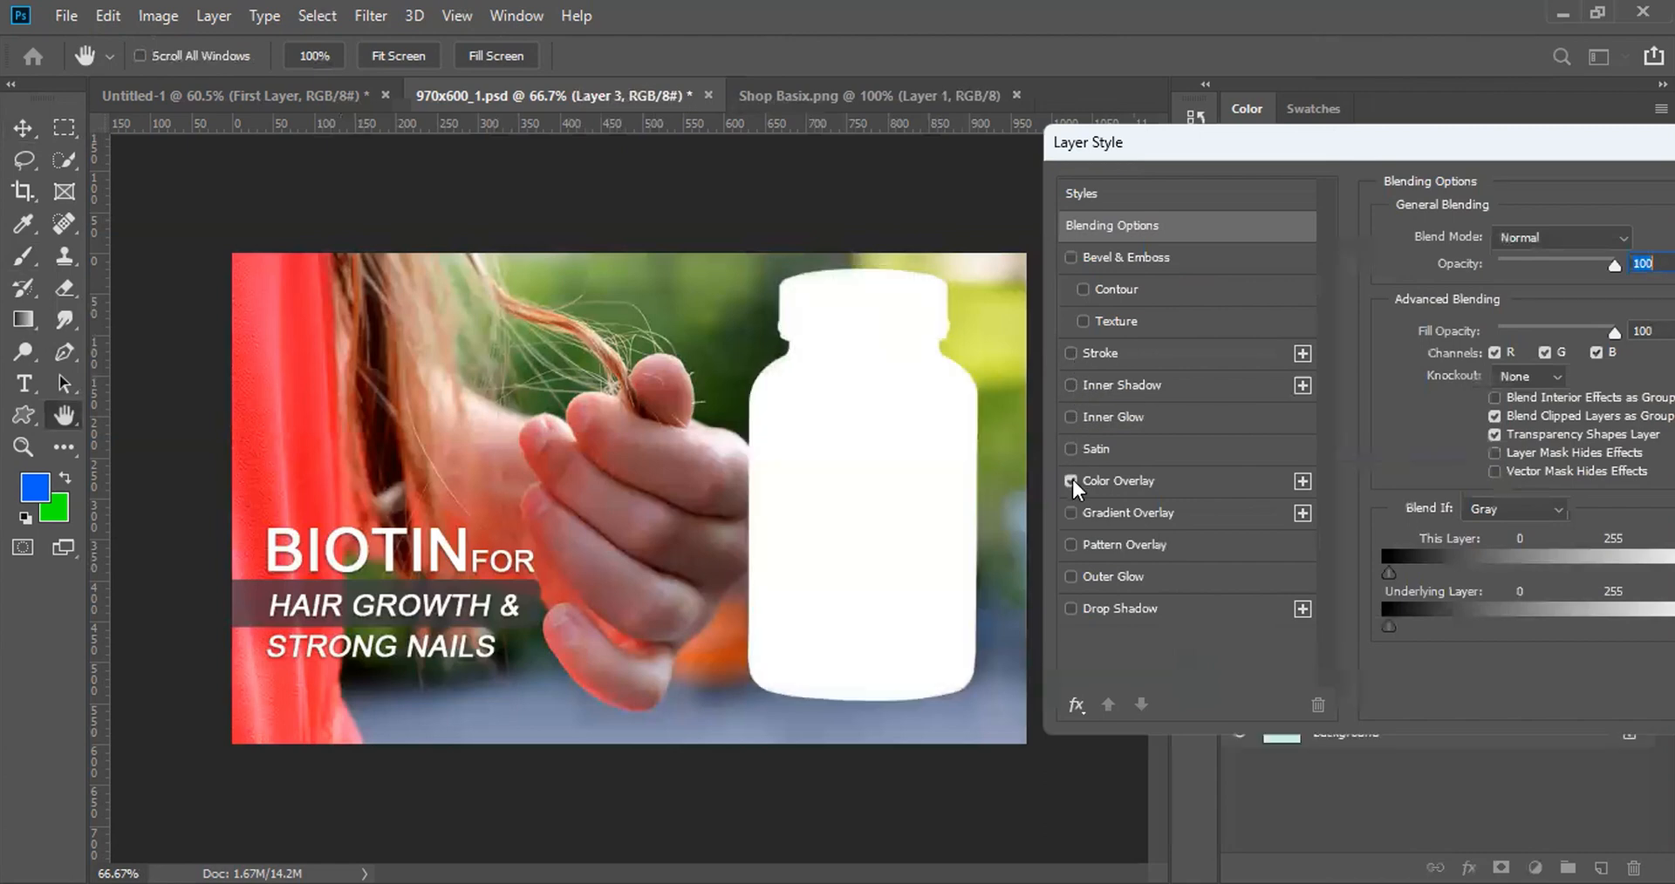
left_click(1097, 482)
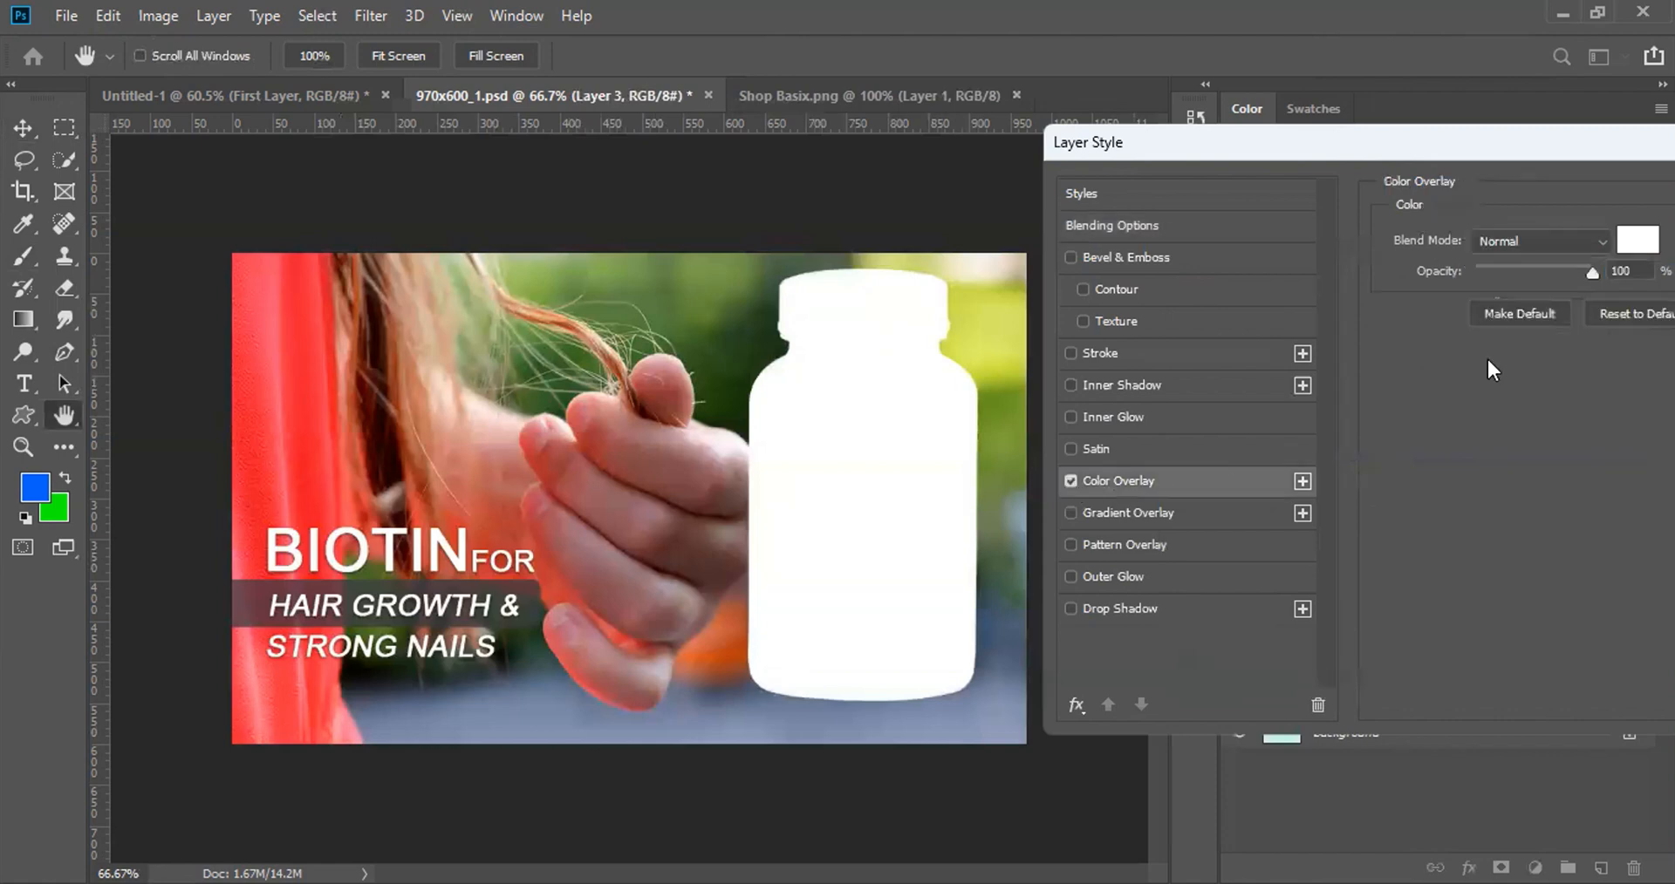
Step: Set the colour overlay to Multiply, salmon ff896e, about 31% opacity, then switch it off
left_click(1592, 238)
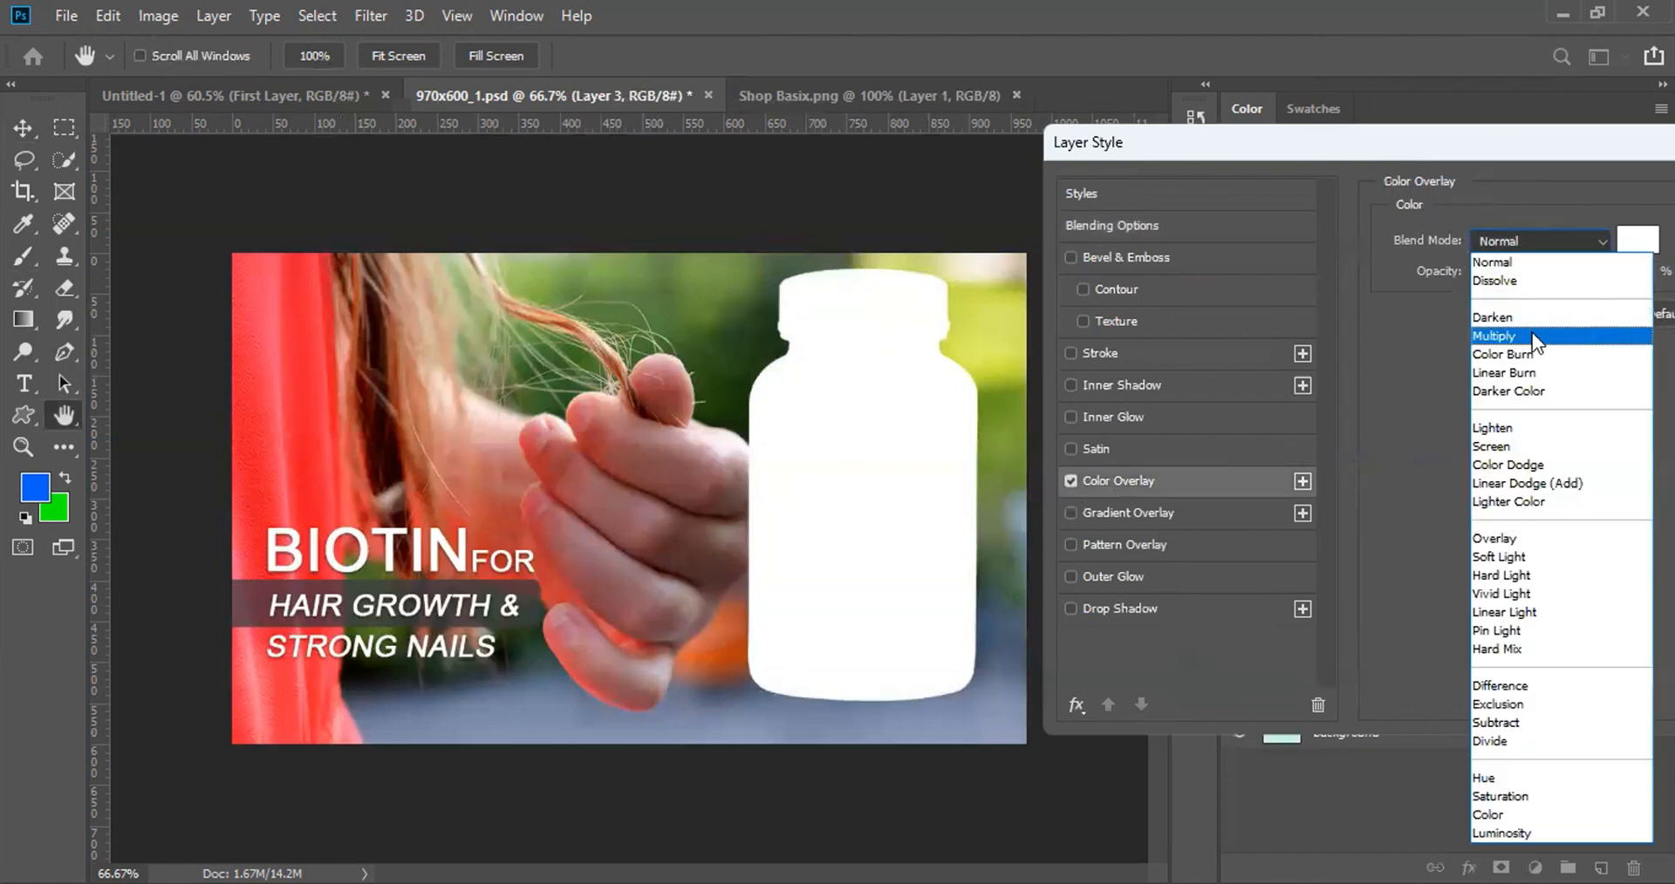
left_click(1531, 332)
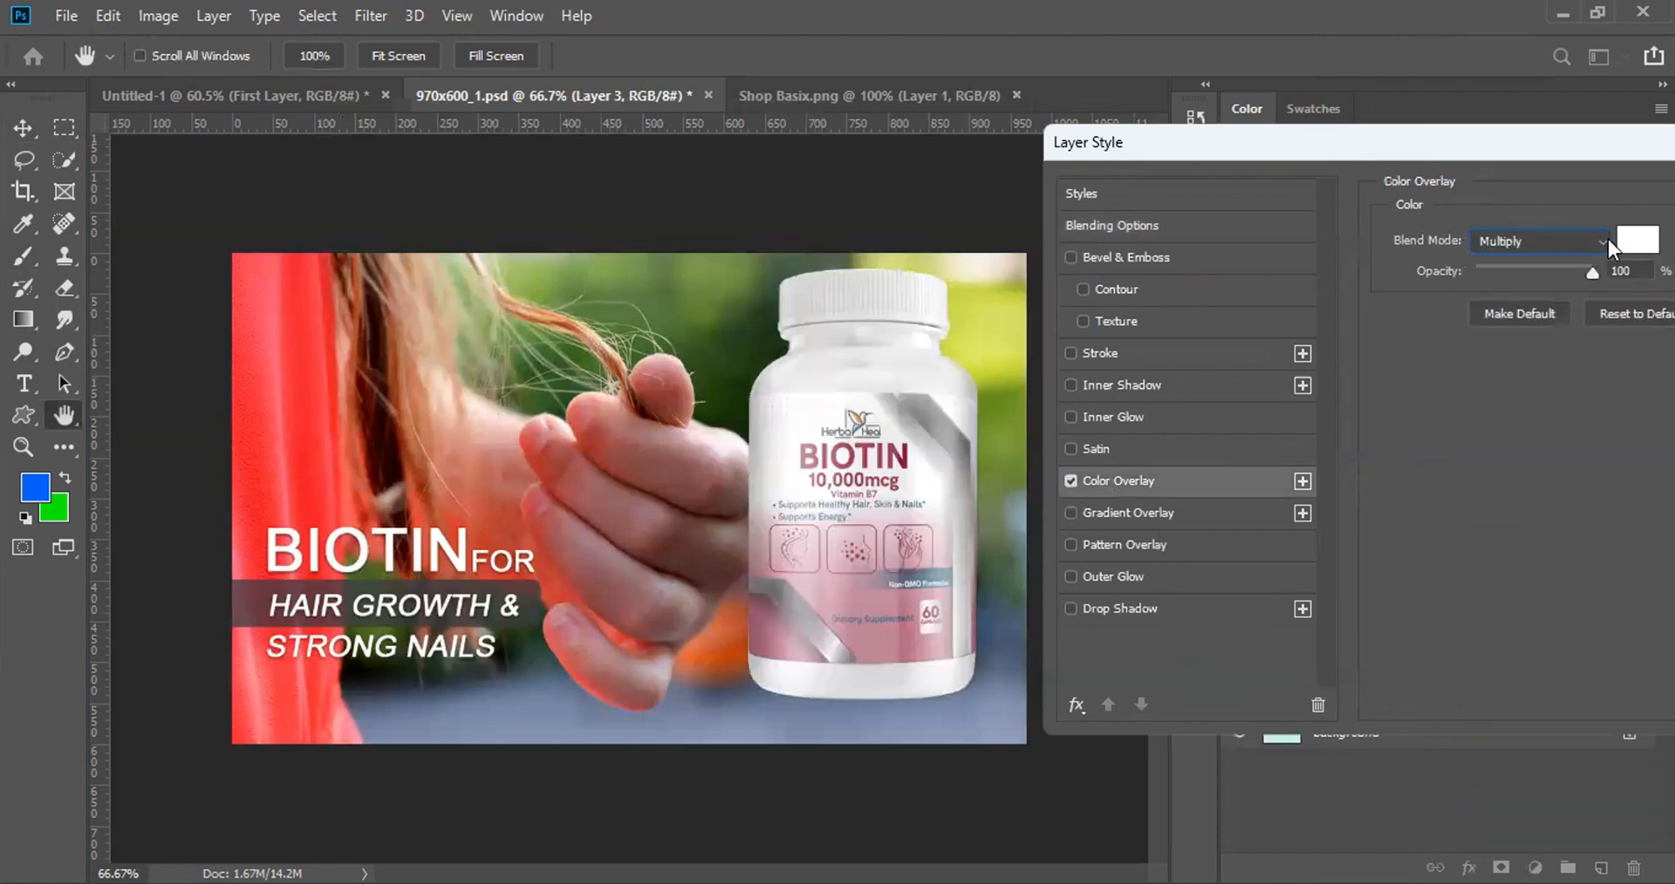
left_click(736, 567)
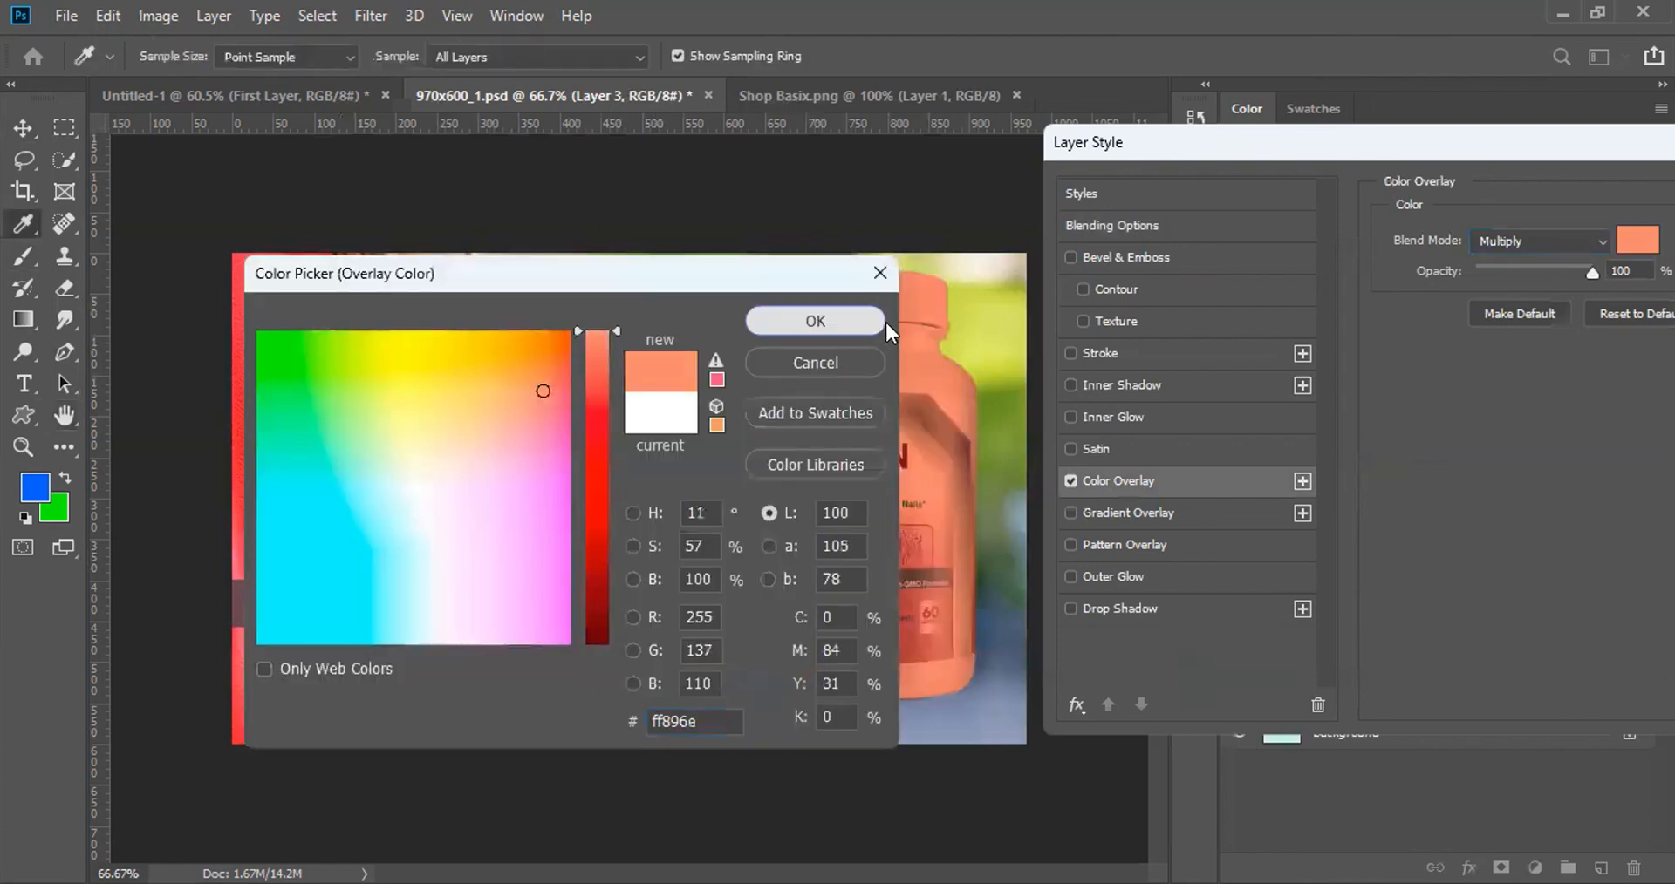
left_click(882, 320)
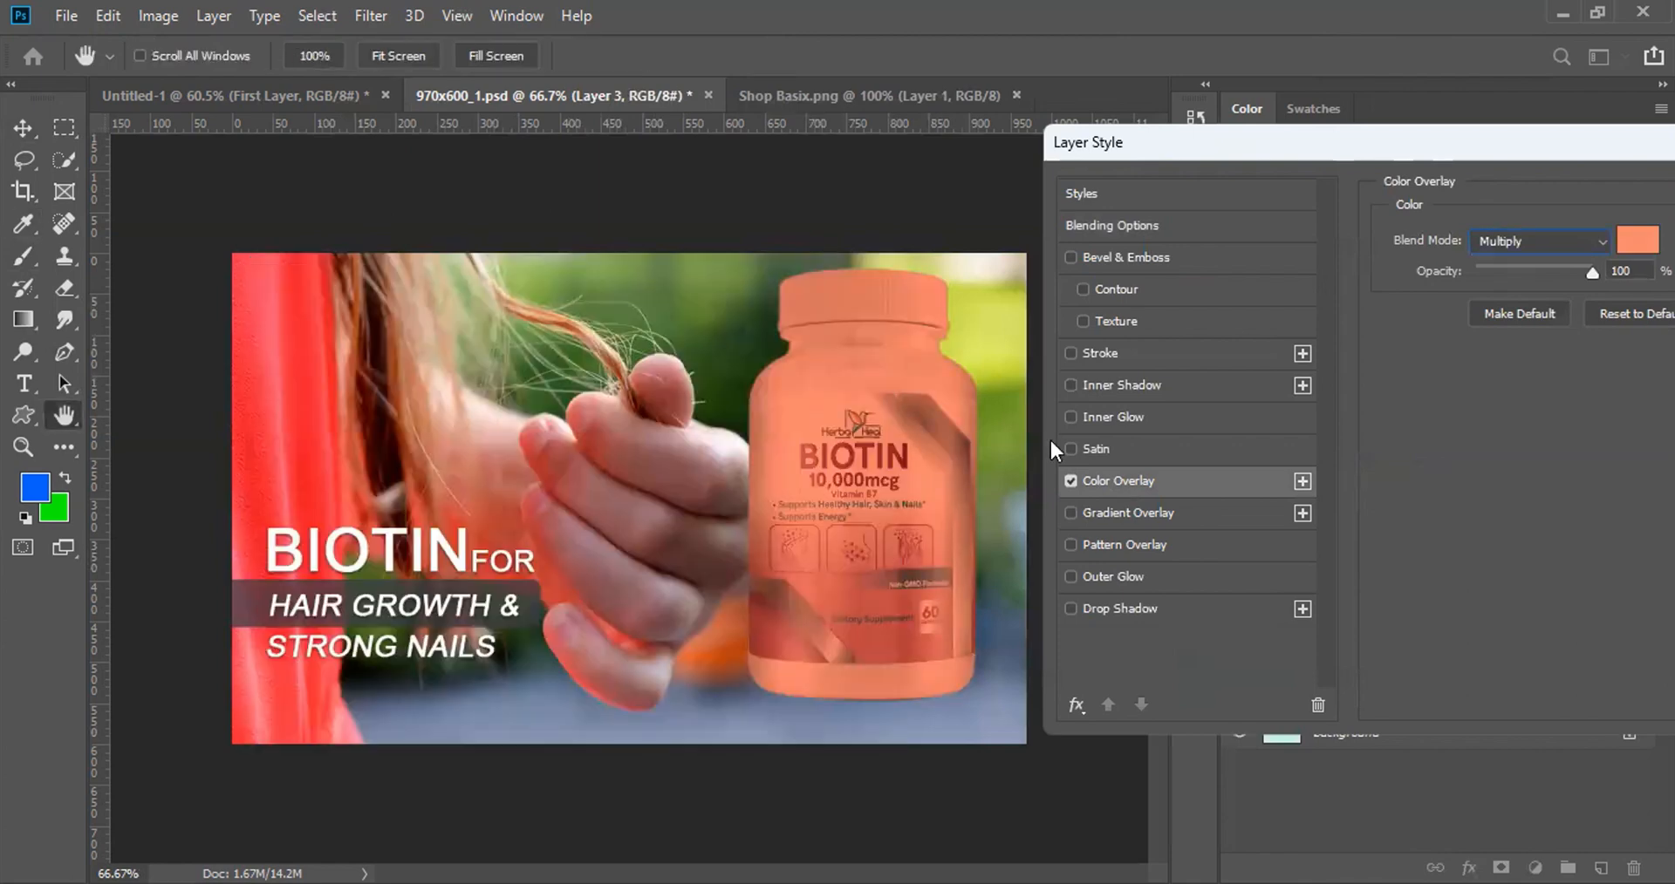
left_click_drag(1598, 279, 1544, 279)
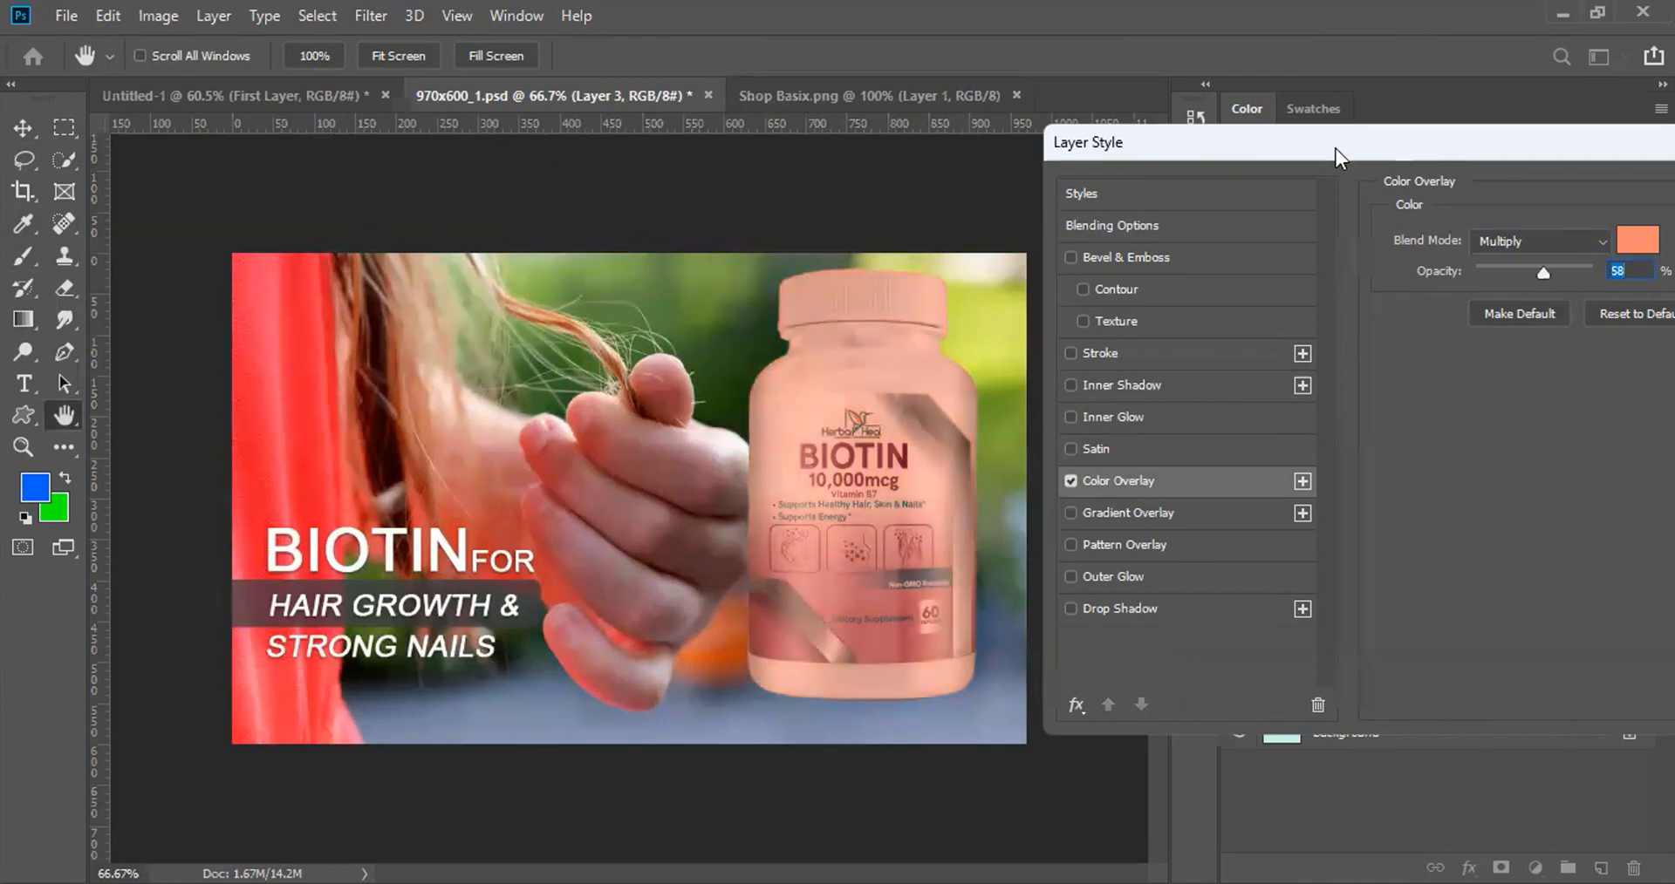
left_click_drag(1336, 148, 1098, 143)
left_click_drag(1284, 271, 1282, 267)
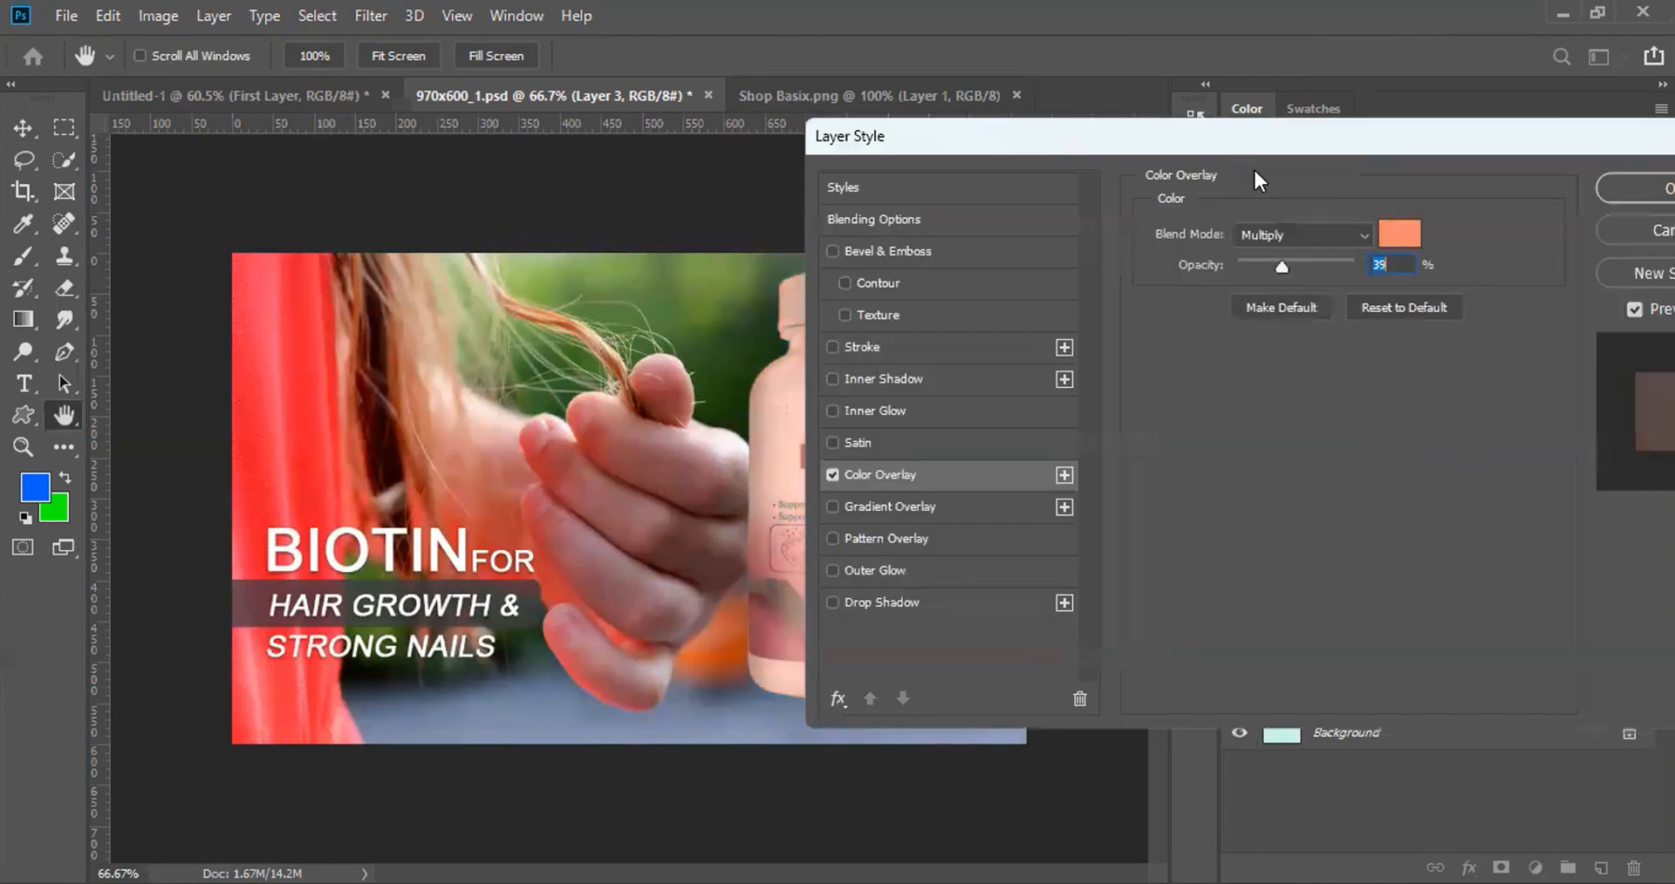
left_click_drag(1254, 143, 1489, 219)
left_click_drag(1516, 344, 1510, 344)
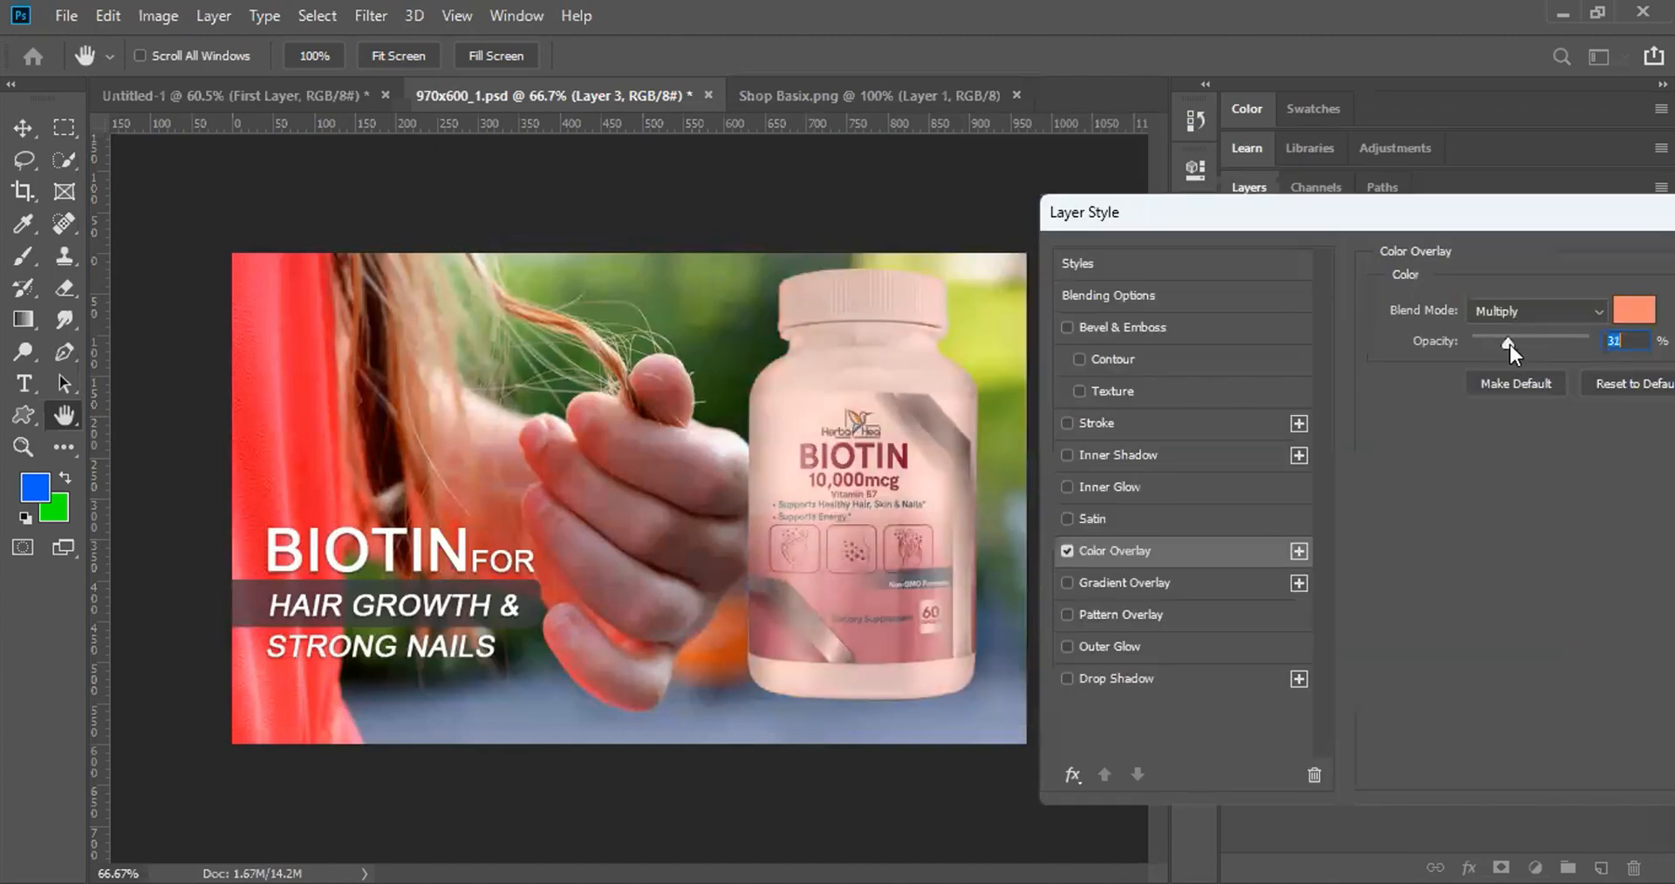
left_click(1066, 550)
Step: Add a blue-orange-purple-yellow gradient overlay to the bottle at 99% opacity
left_click(1066, 582)
left_click(1108, 584)
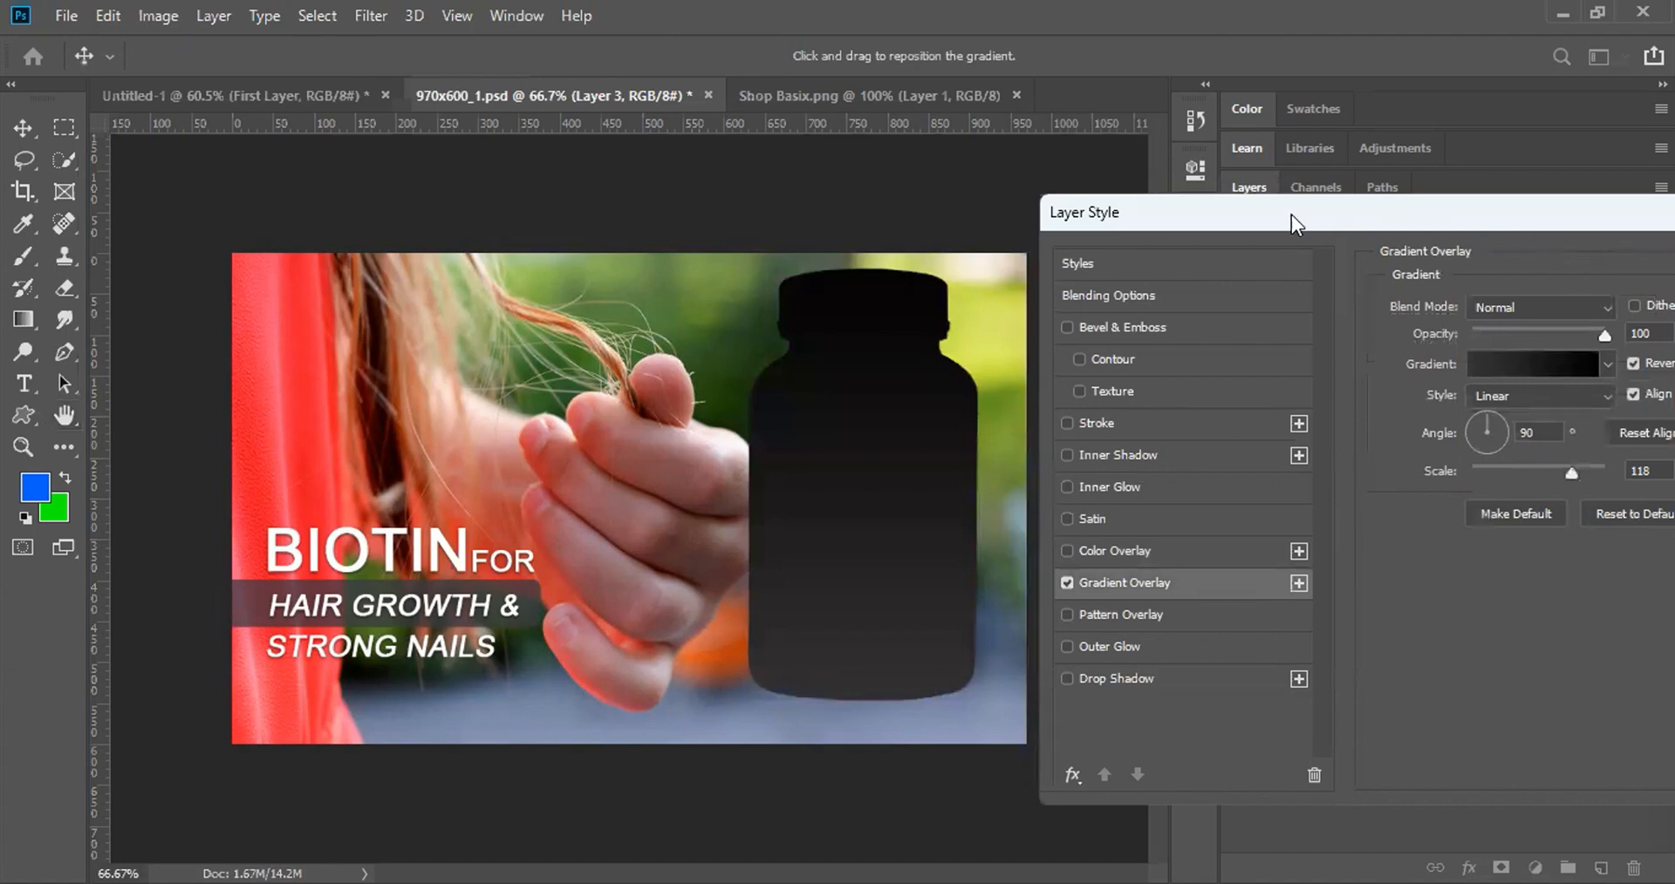
left_click_drag(1254, 206, 880, 152)
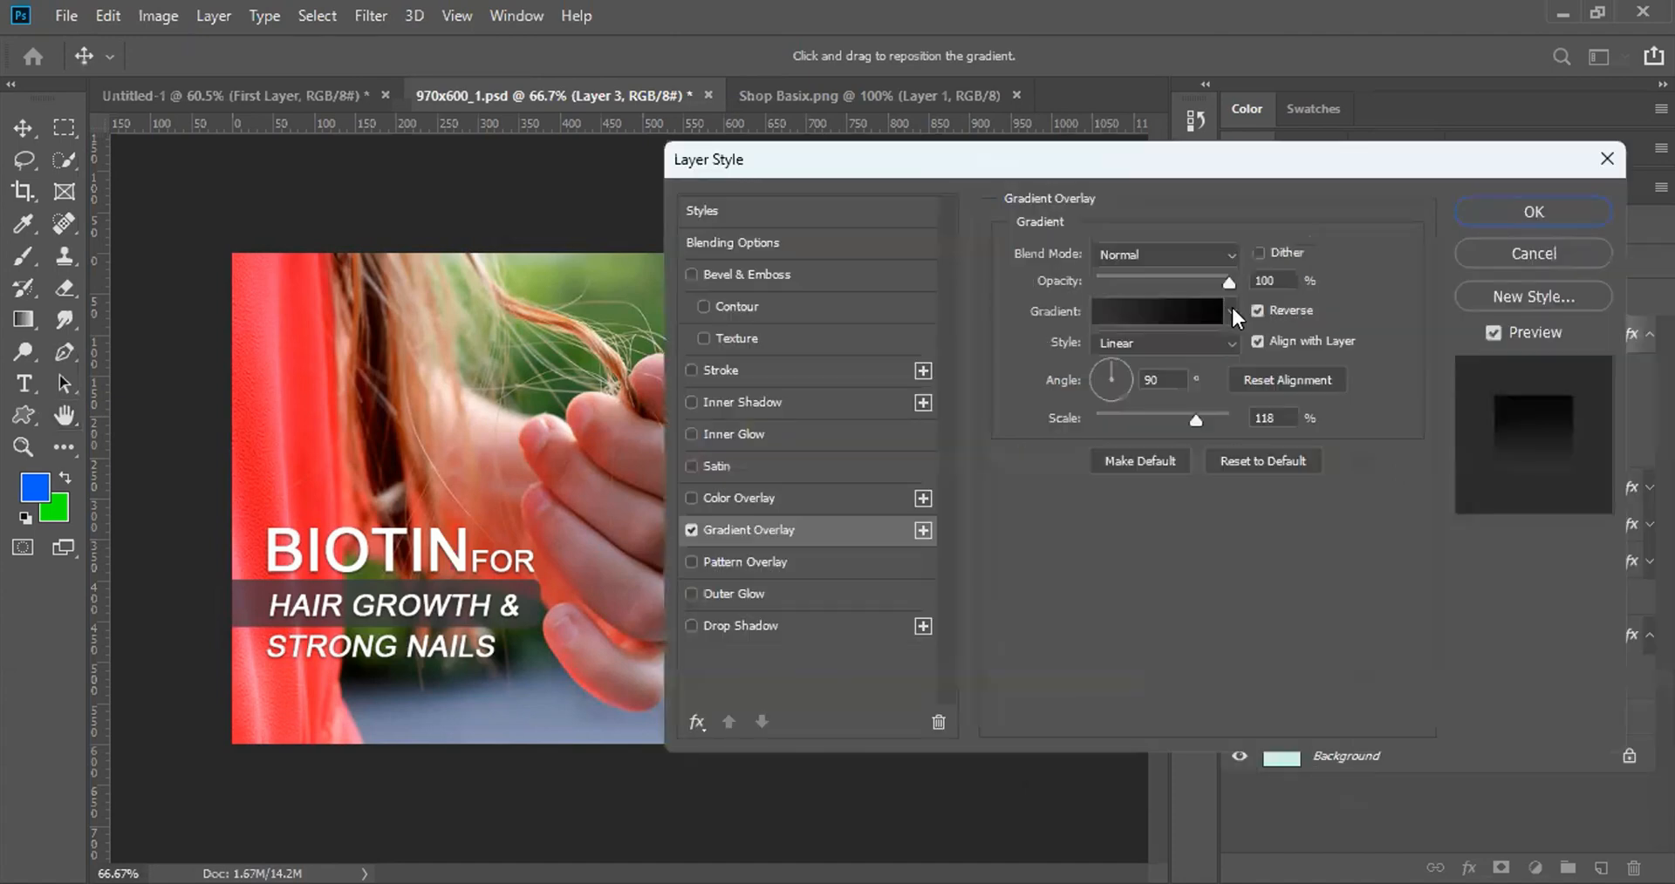
left_click(1231, 310)
left_click(1153, 365)
left_click(1157, 417)
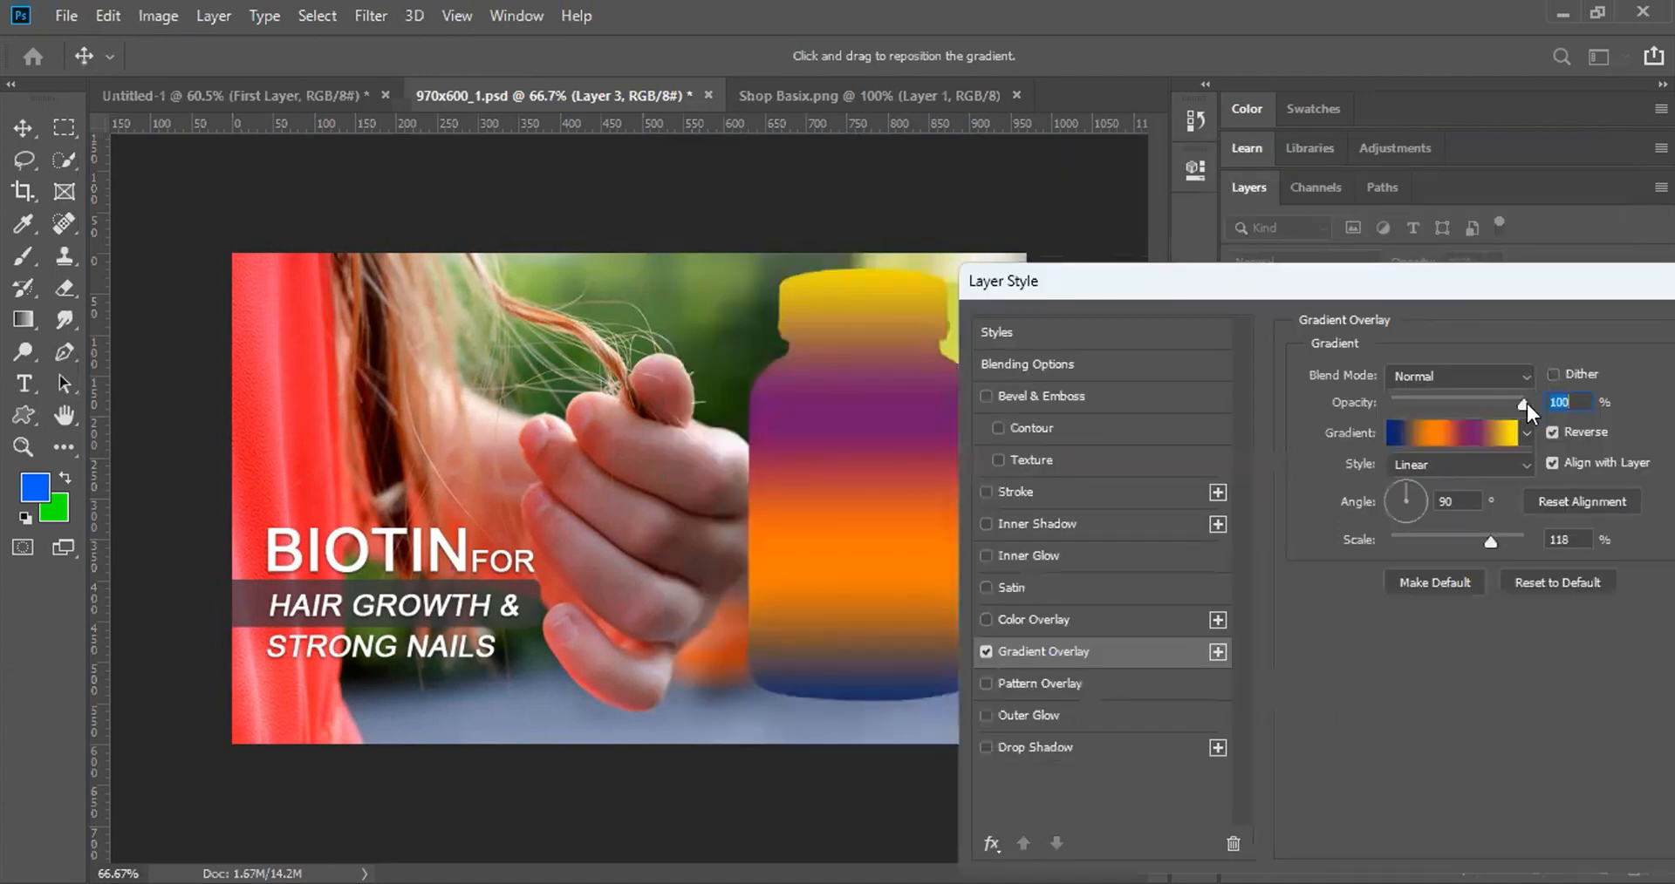
mouse_move(1525, 400)
left_mouse_down()
mouse_move(1437, 408)
mouse_move(1521, 409)
left_mouse_up()
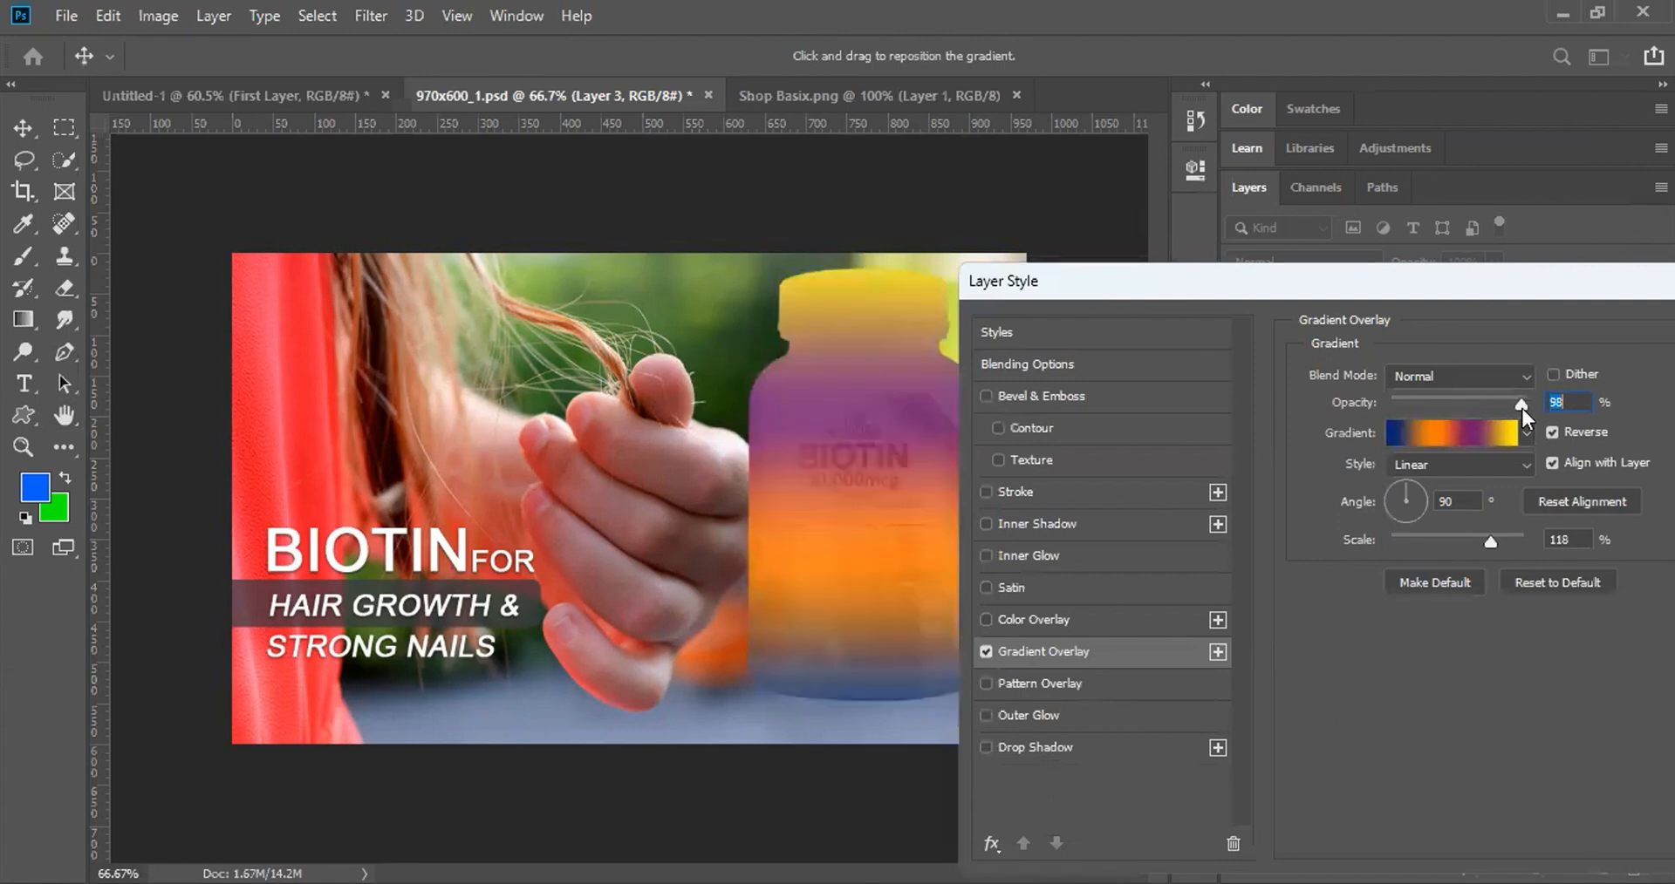
Step: Set the gradient angle to -7° and Reflected style, then switch the gradient overlay off
left_click(1421, 501)
left_click(1444, 471)
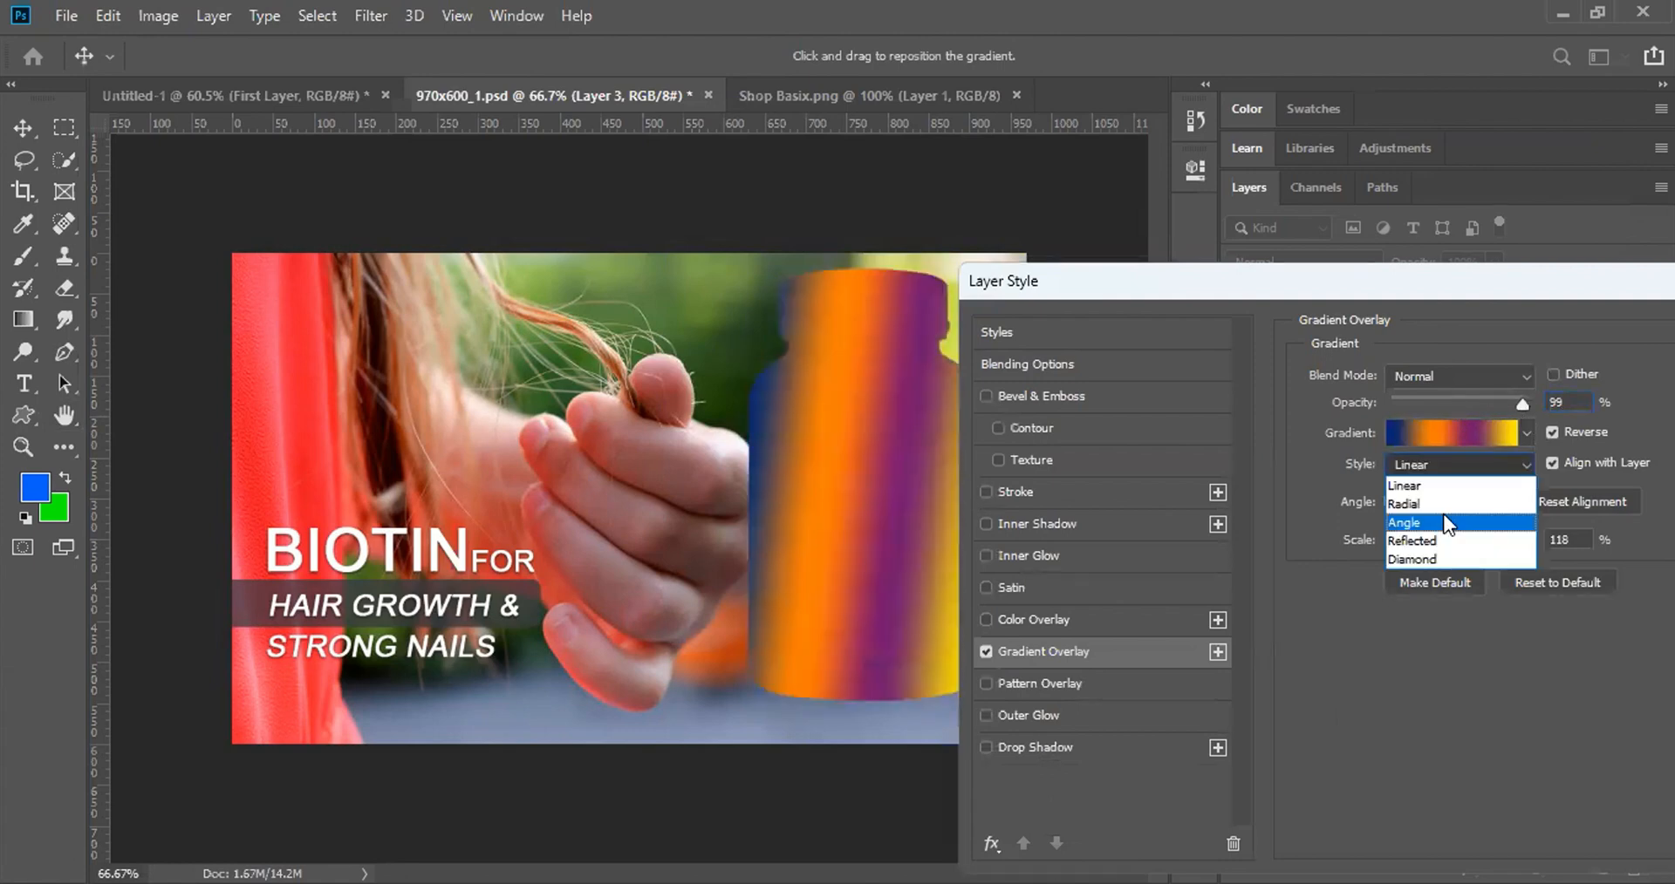
left_click(1444, 522)
left_click(1441, 460)
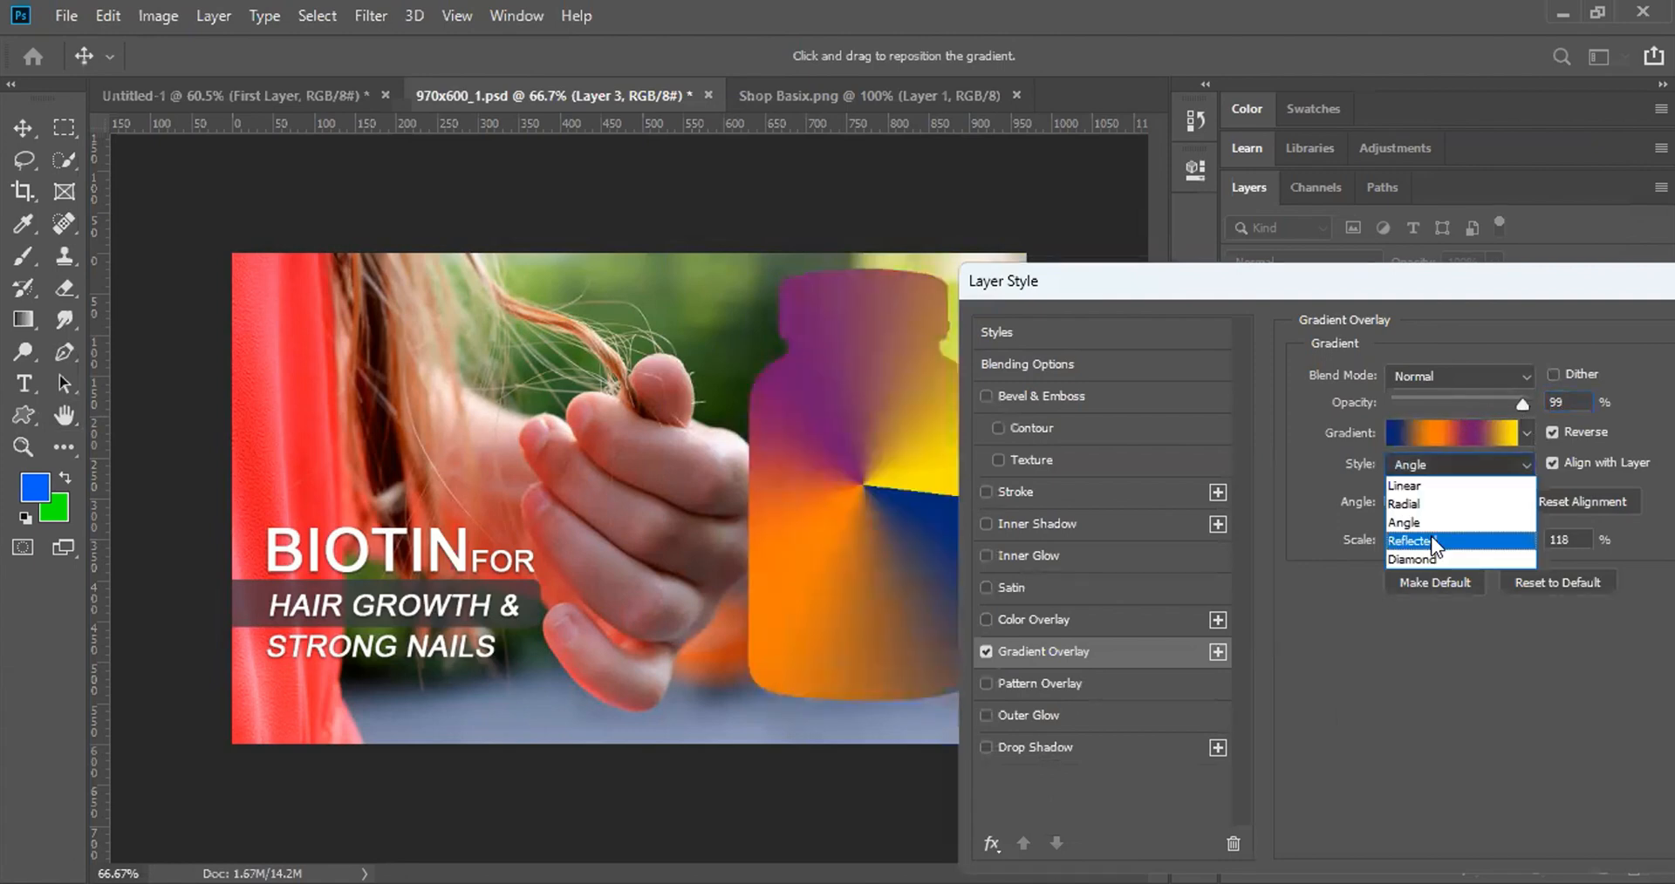
left_click(1430, 541)
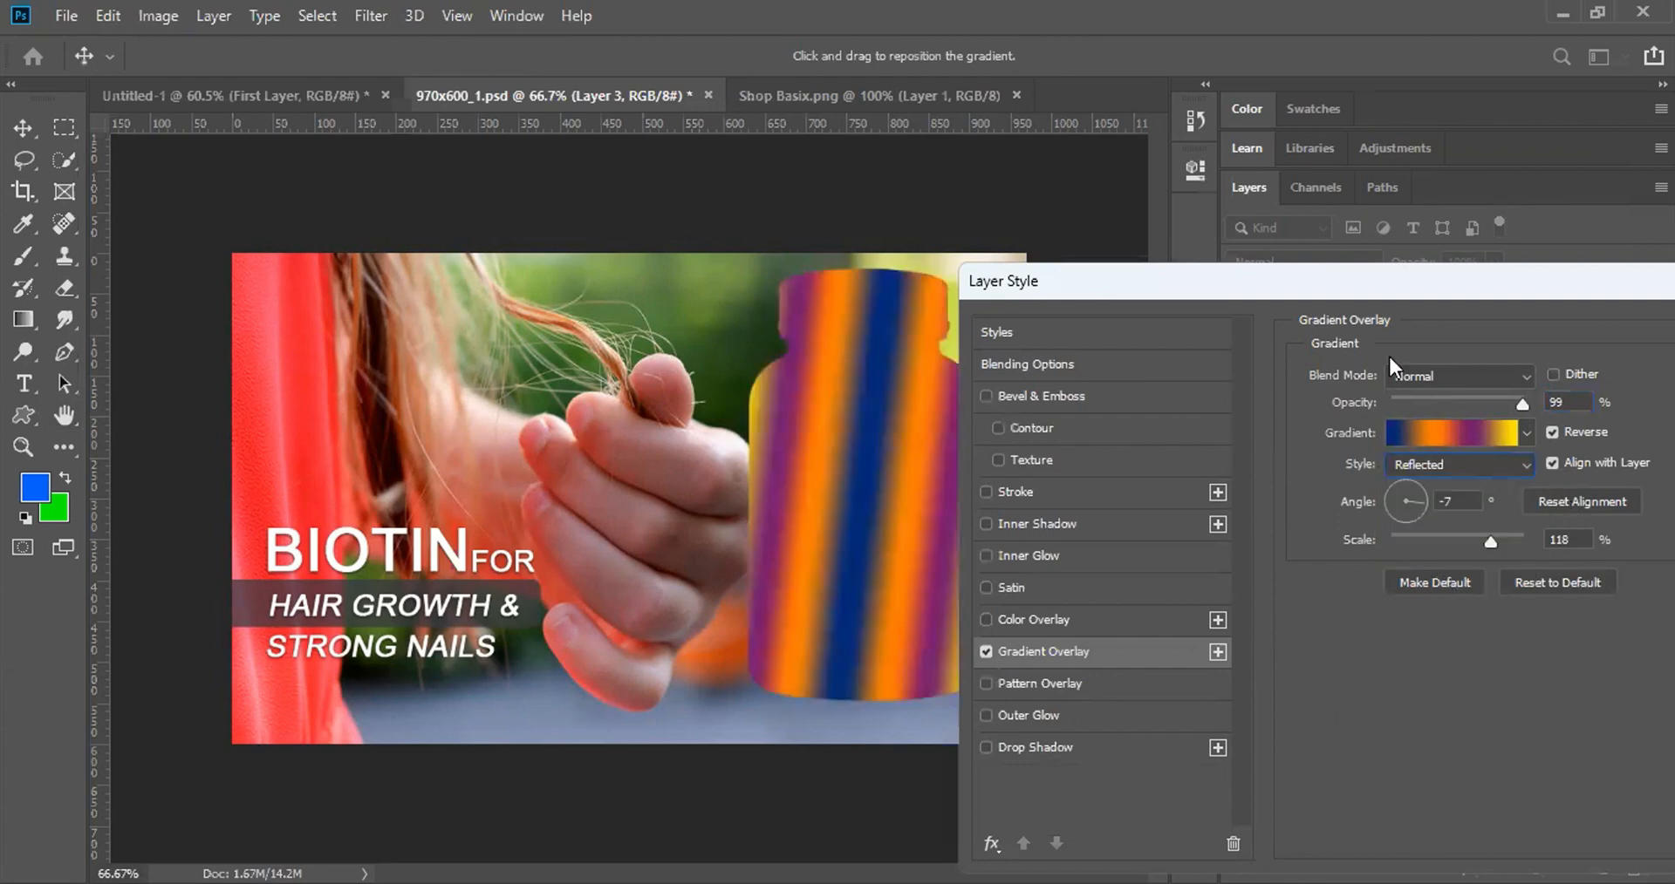
left_click_drag(1364, 274, 1101, 152)
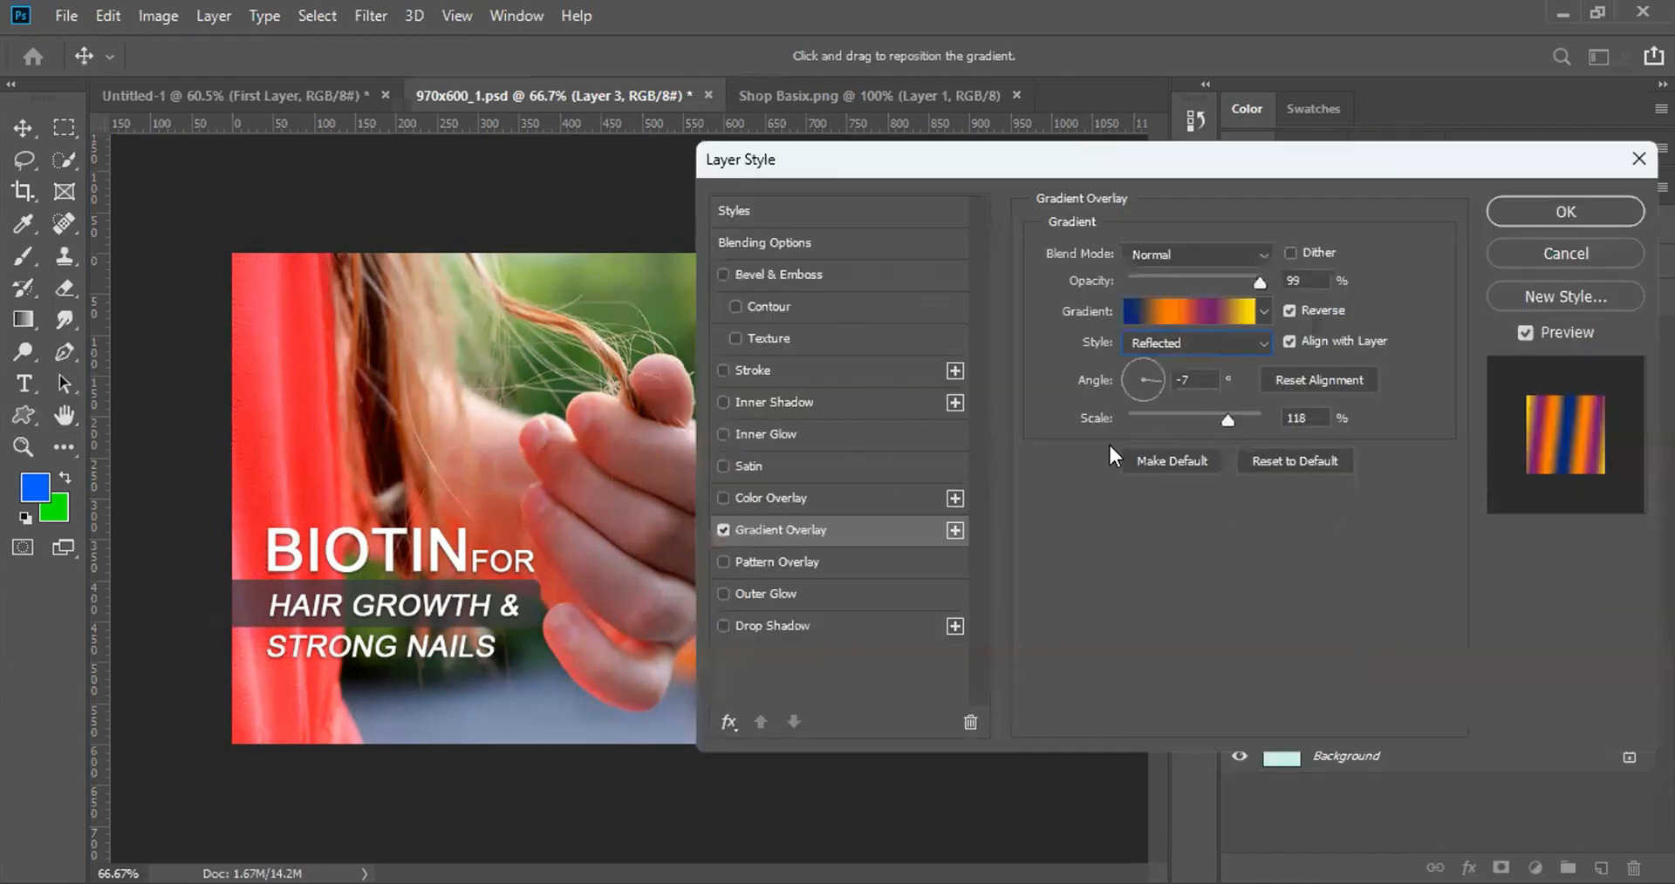
left_click(724, 530)
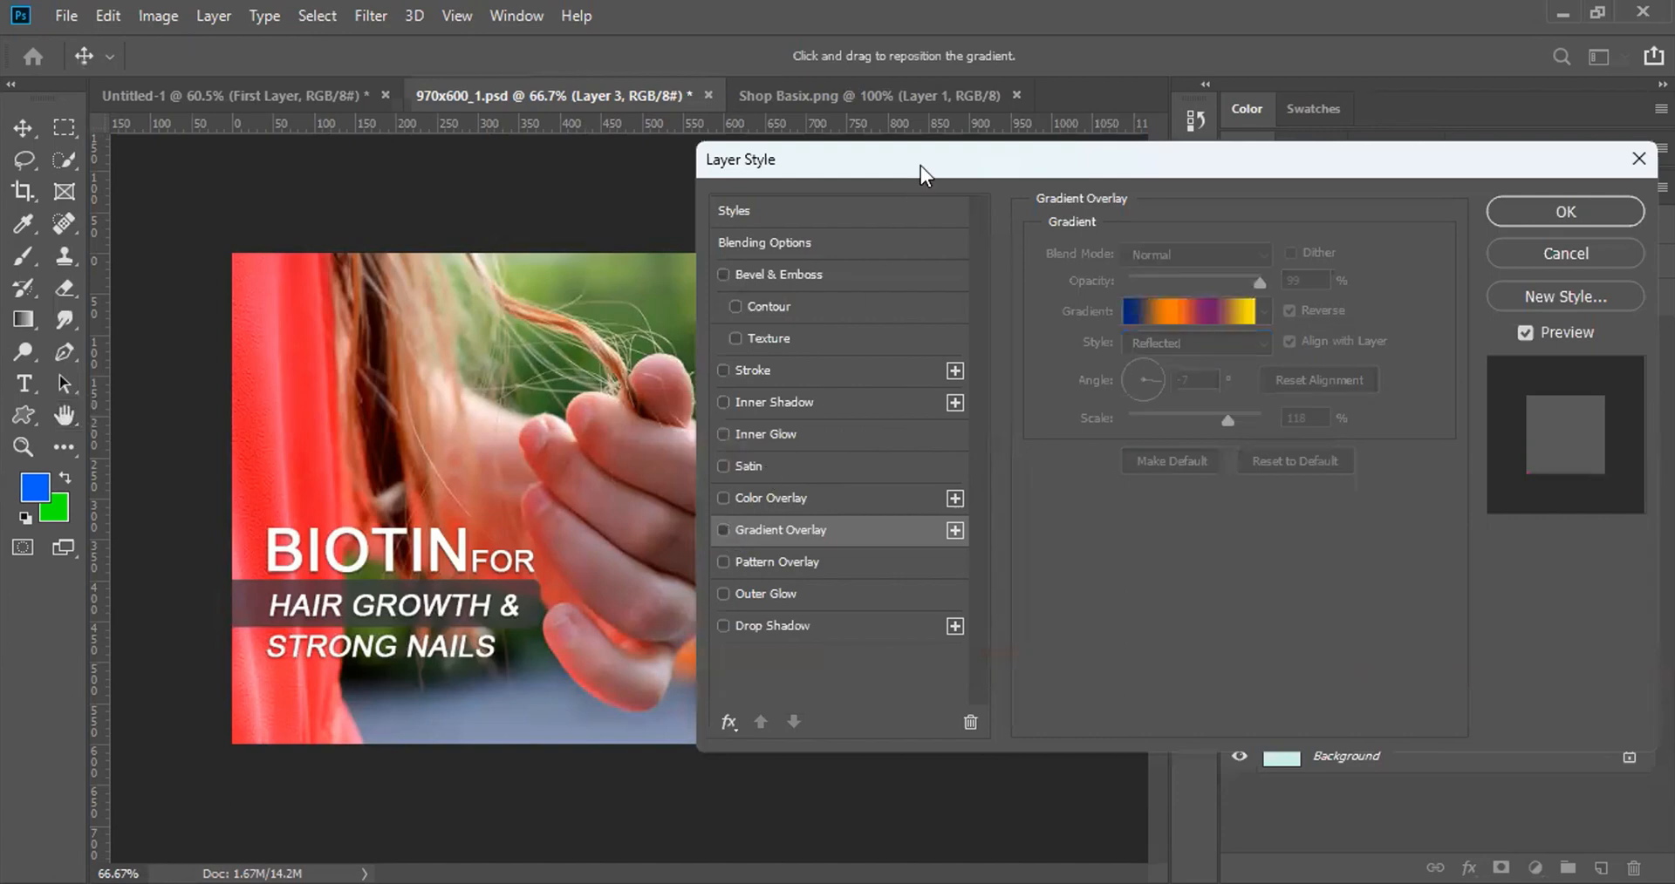
left_click_drag(928, 168, 1312, 220)
Step: Try flower, line, square and dash pattern overlays, then replace the pattern with Outer Glow
left_click(1109, 583)
left_click(1109, 610)
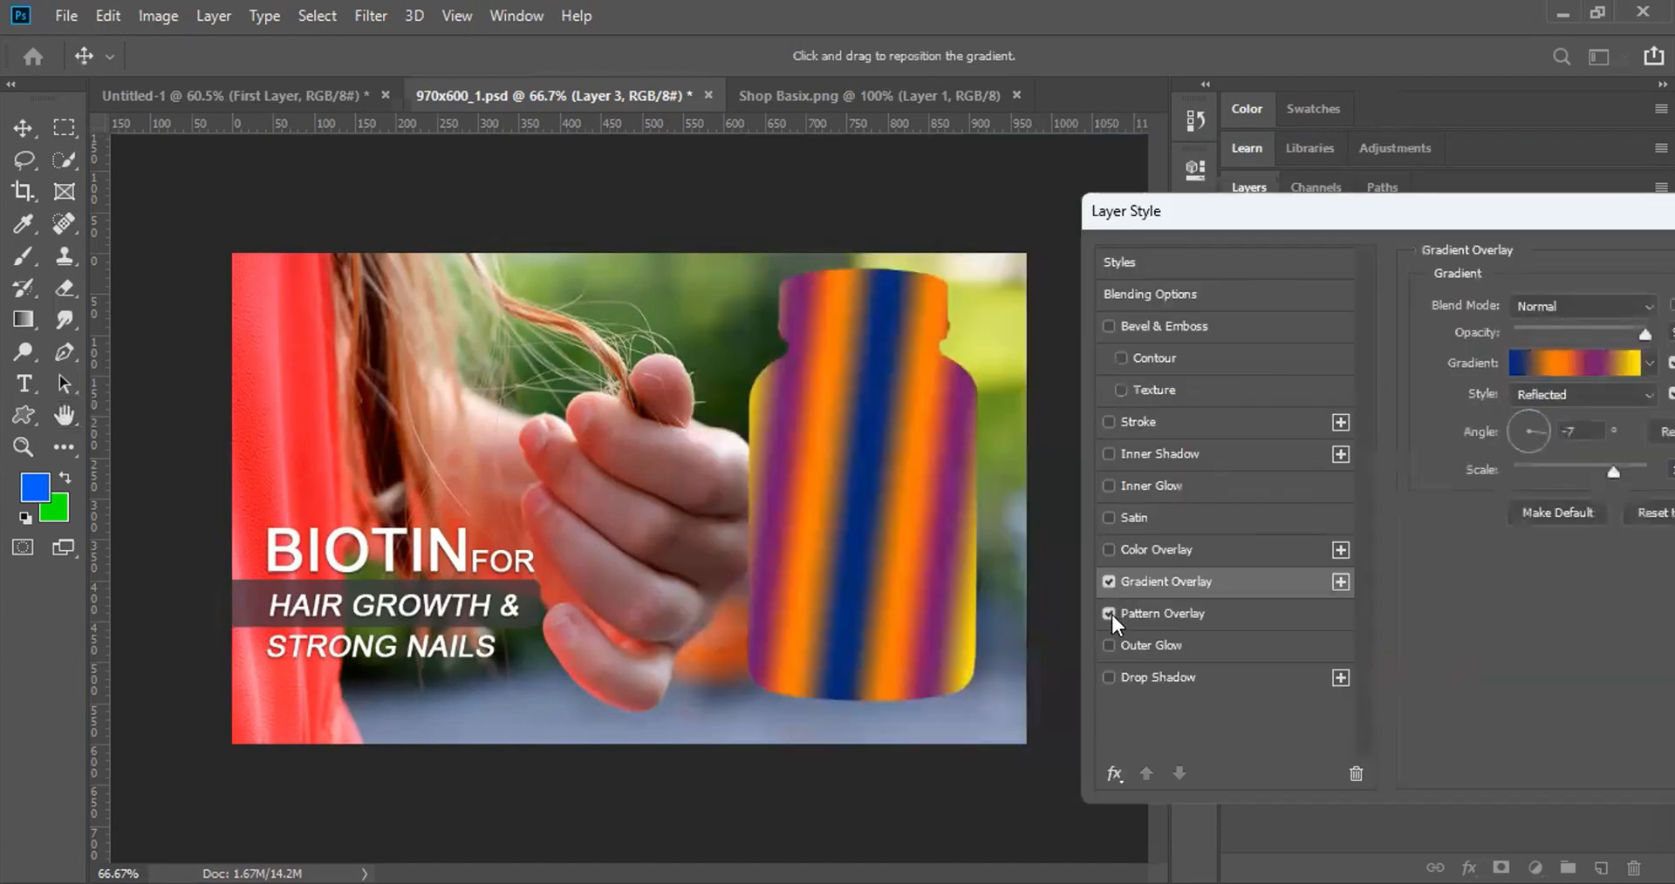
left_click(1138, 614)
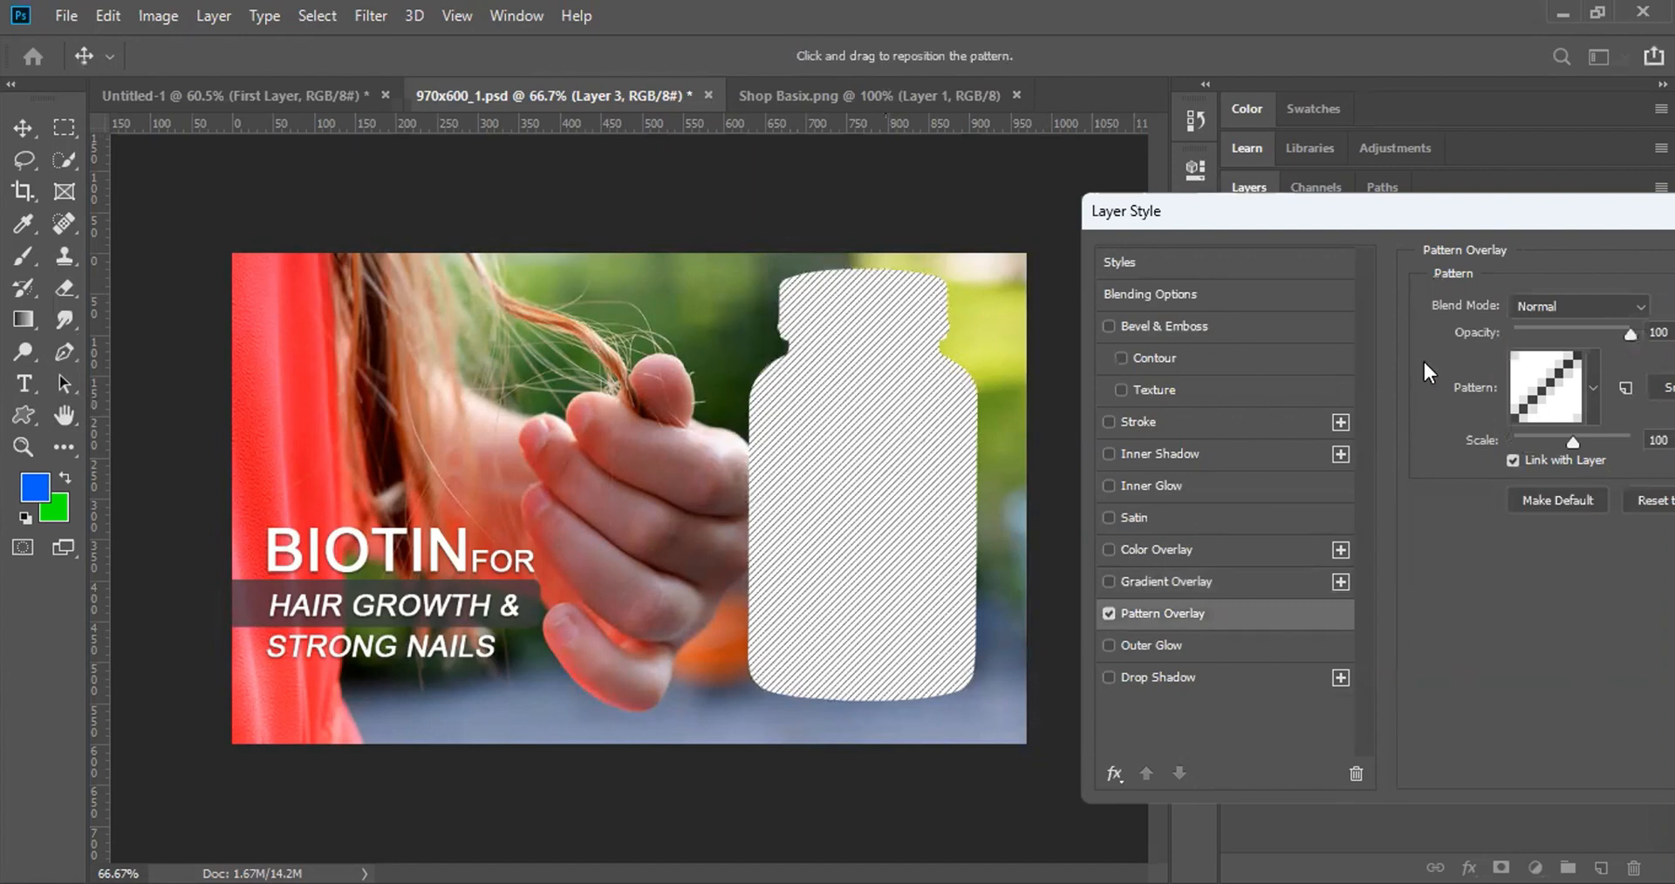
left_click(1593, 408)
left_click(1425, 541)
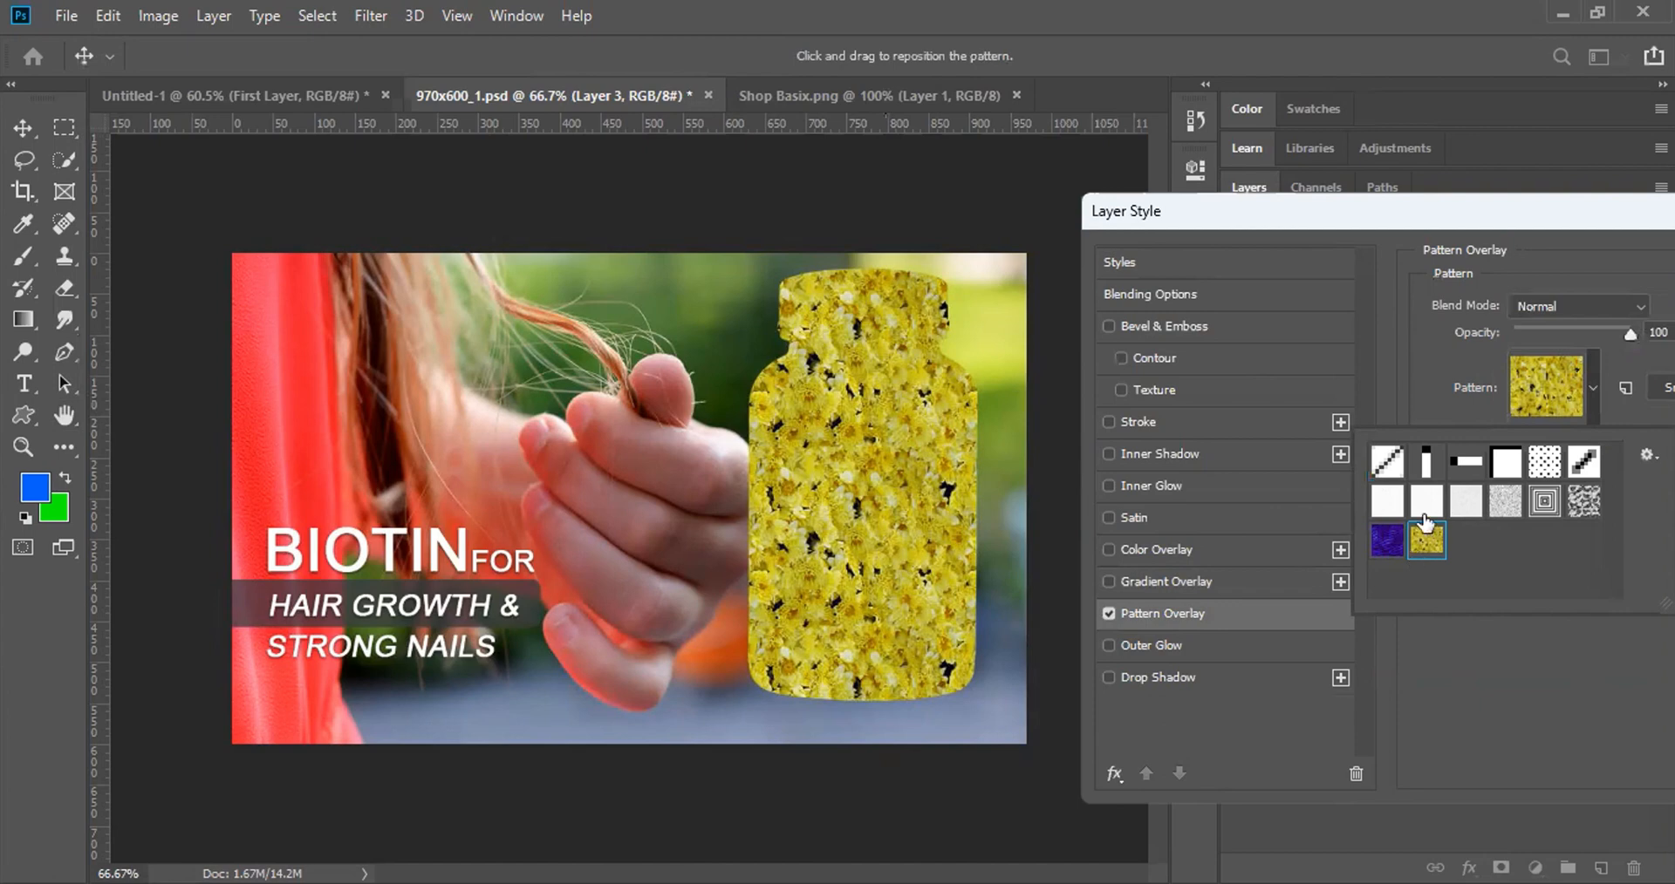
left_click(1427, 464)
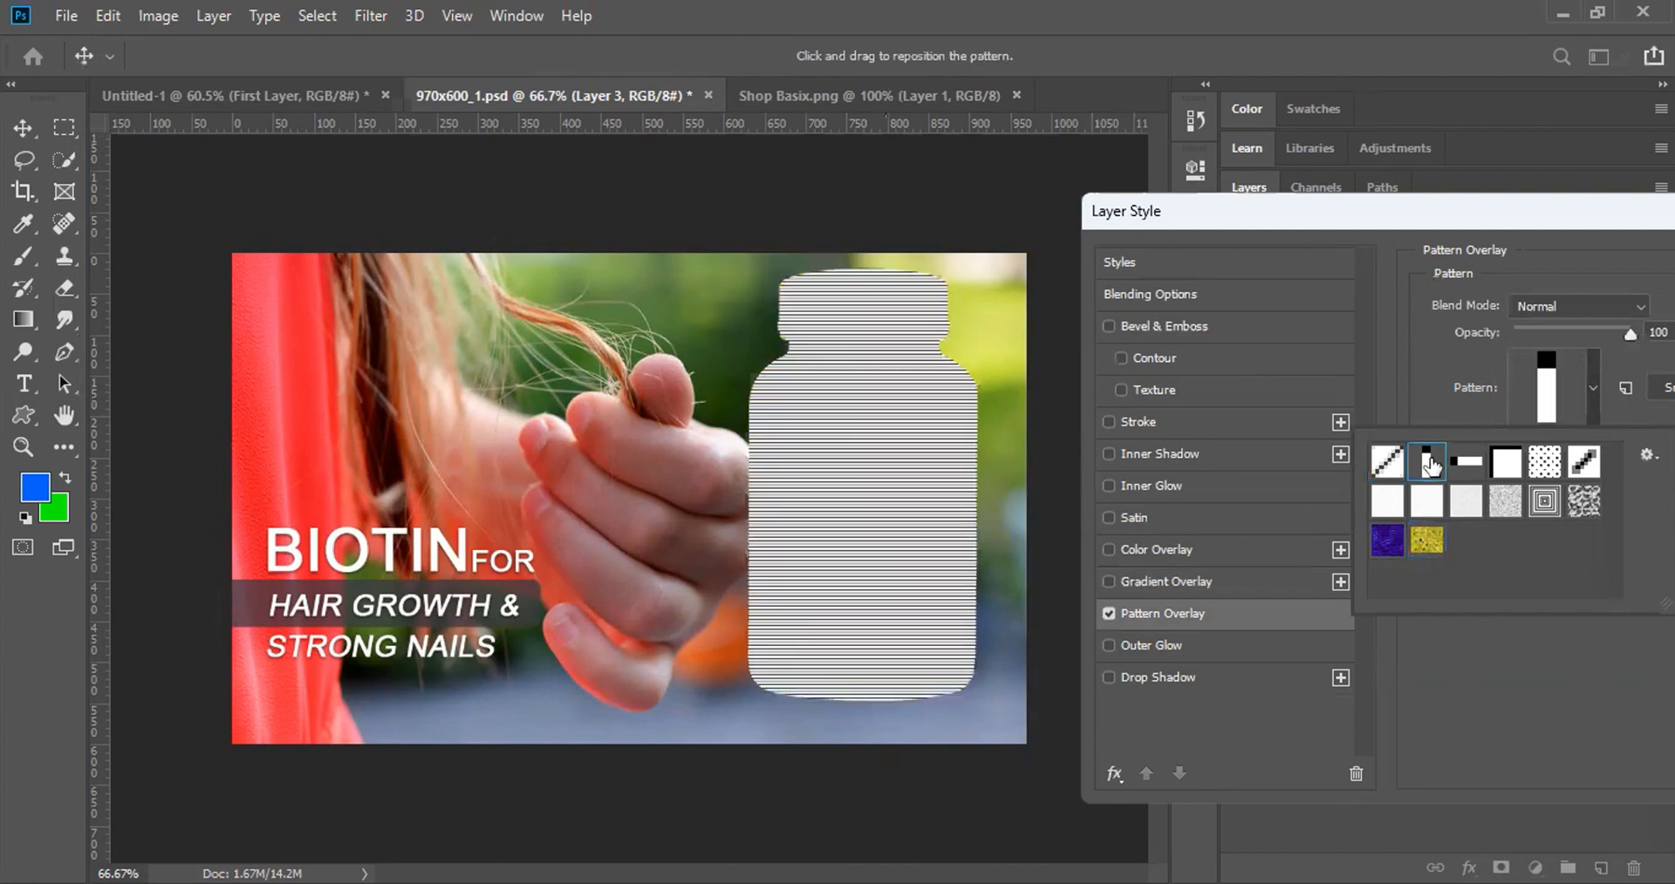
left_click(1554, 507)
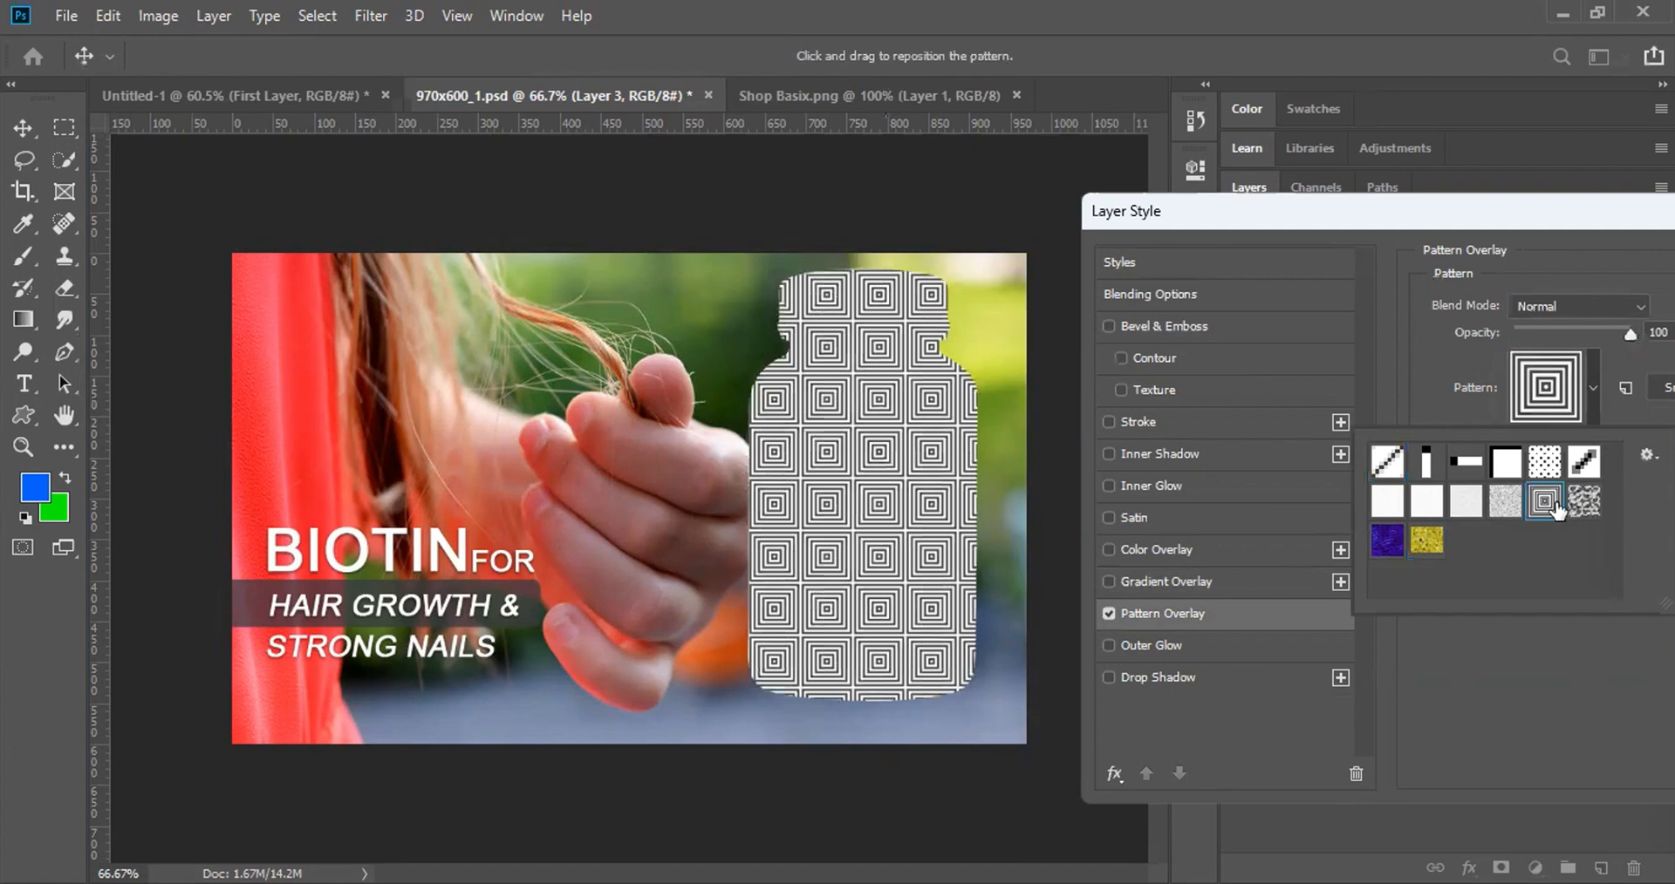
left_click(1590, 468)
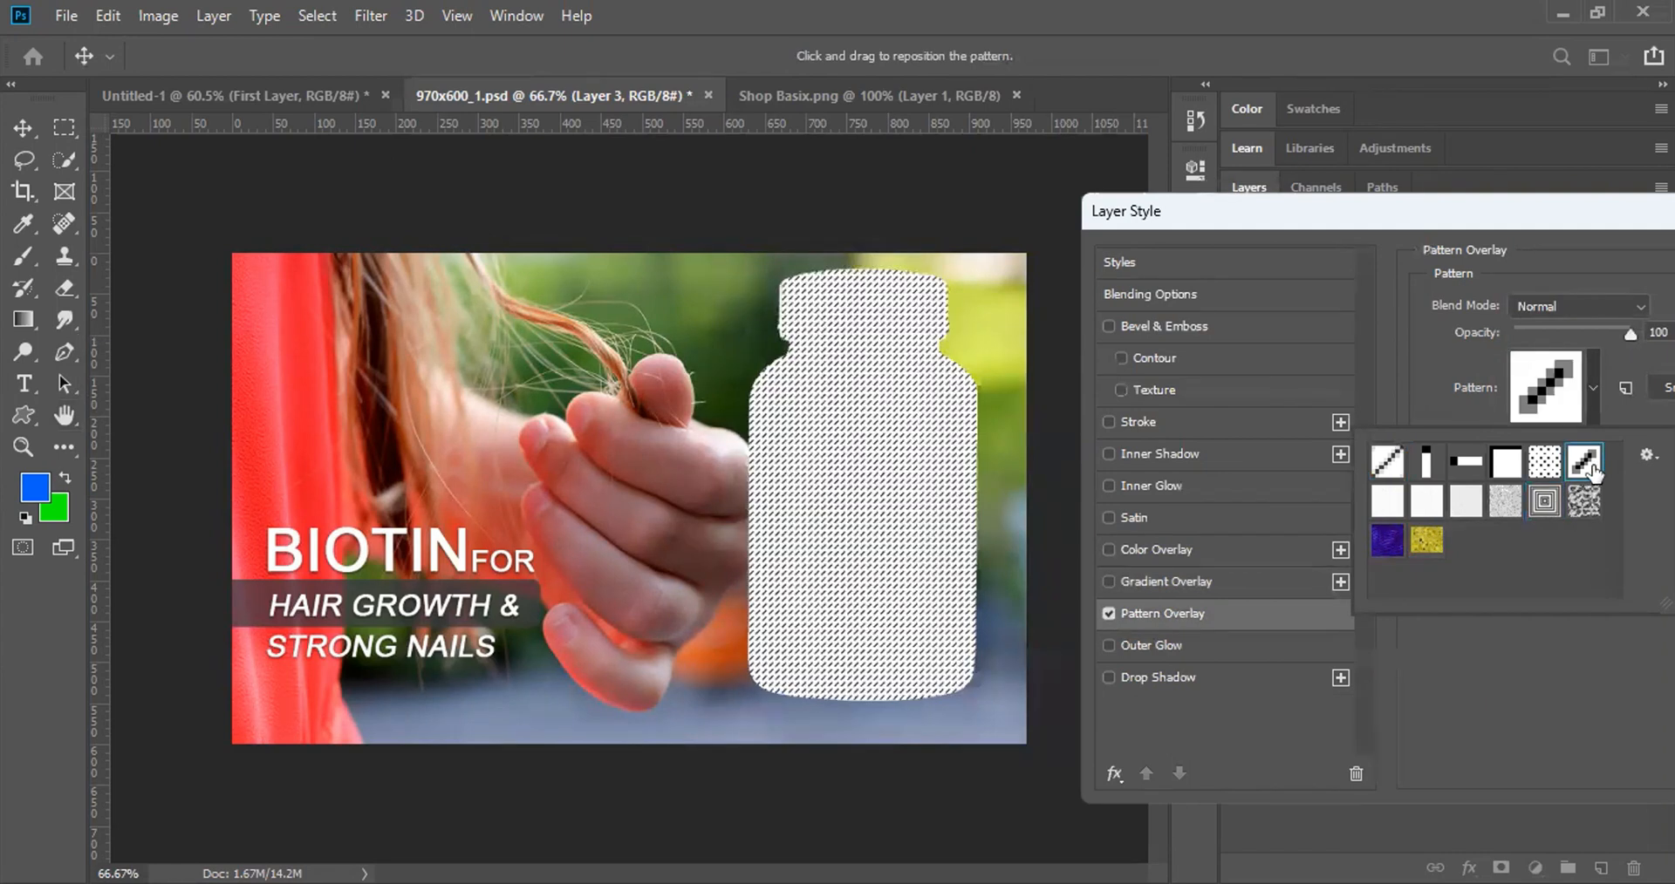
left_click(1426, 462)
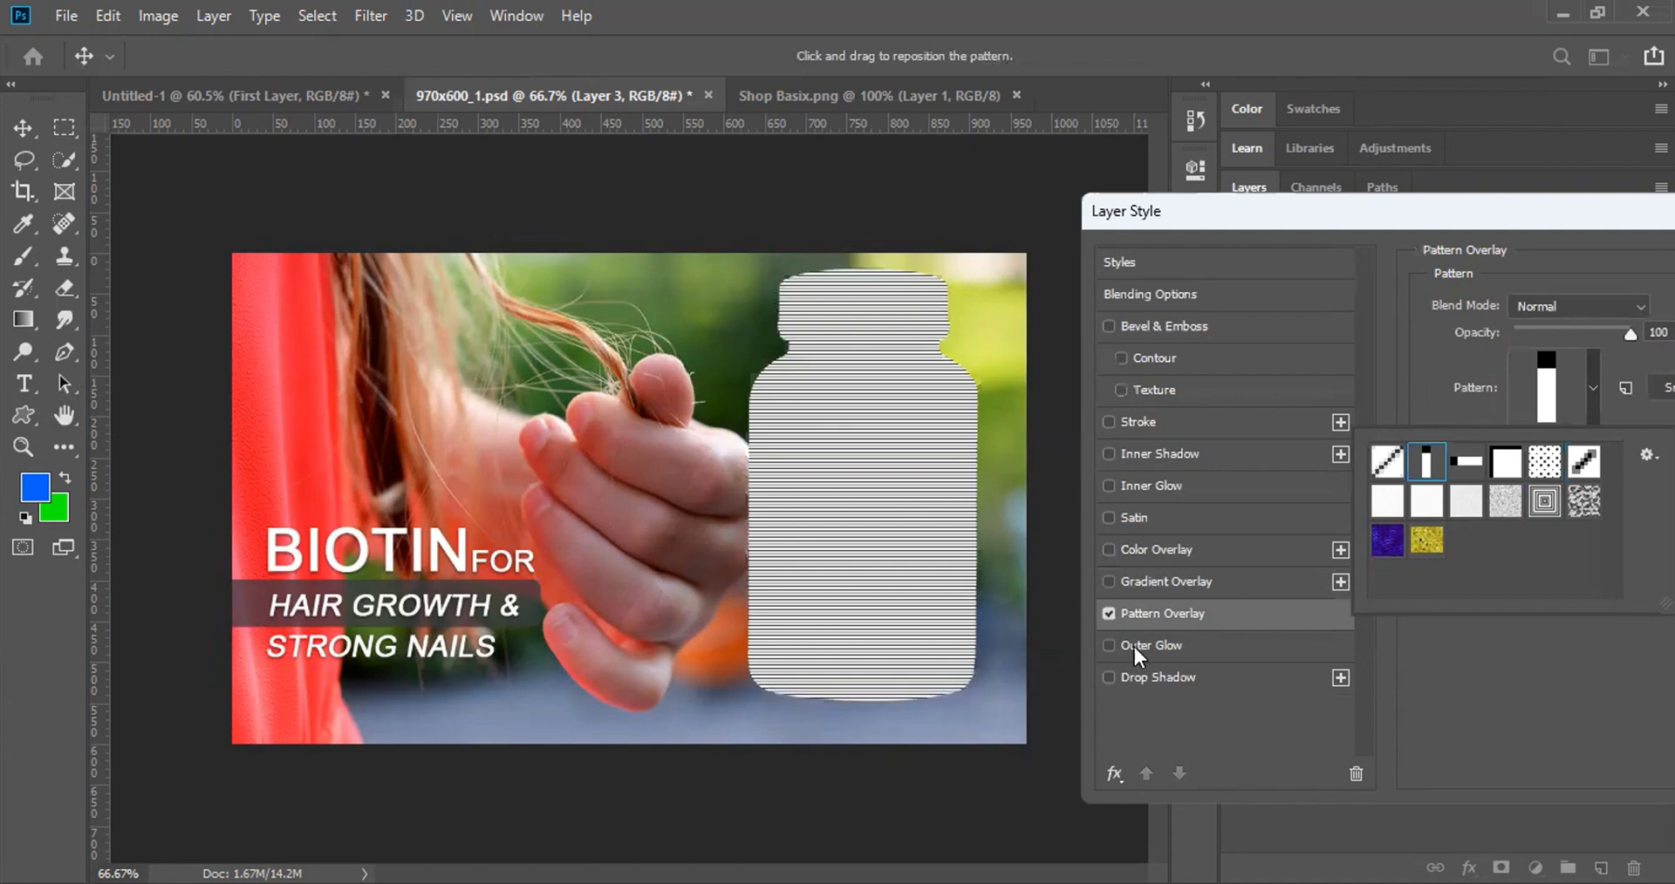
left_click(1108, 645)
left_click(1108, 613)
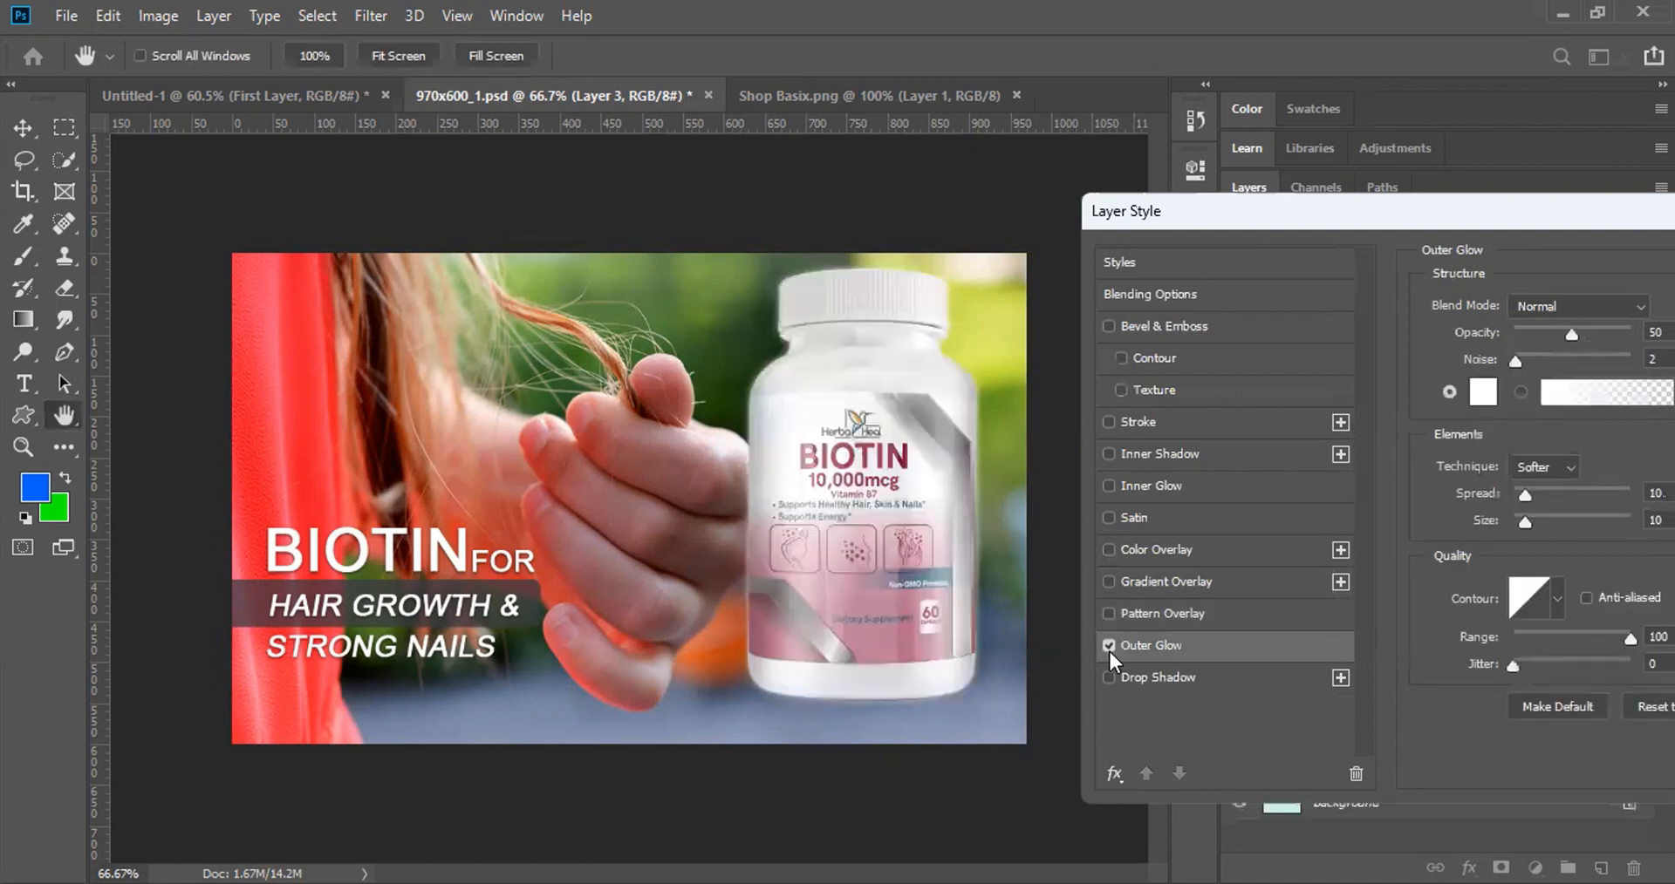
Step: Swap Outer Glow for a drop shadow with distance 43 px, spread 82%, size 92 px
left_click(1108, 678)
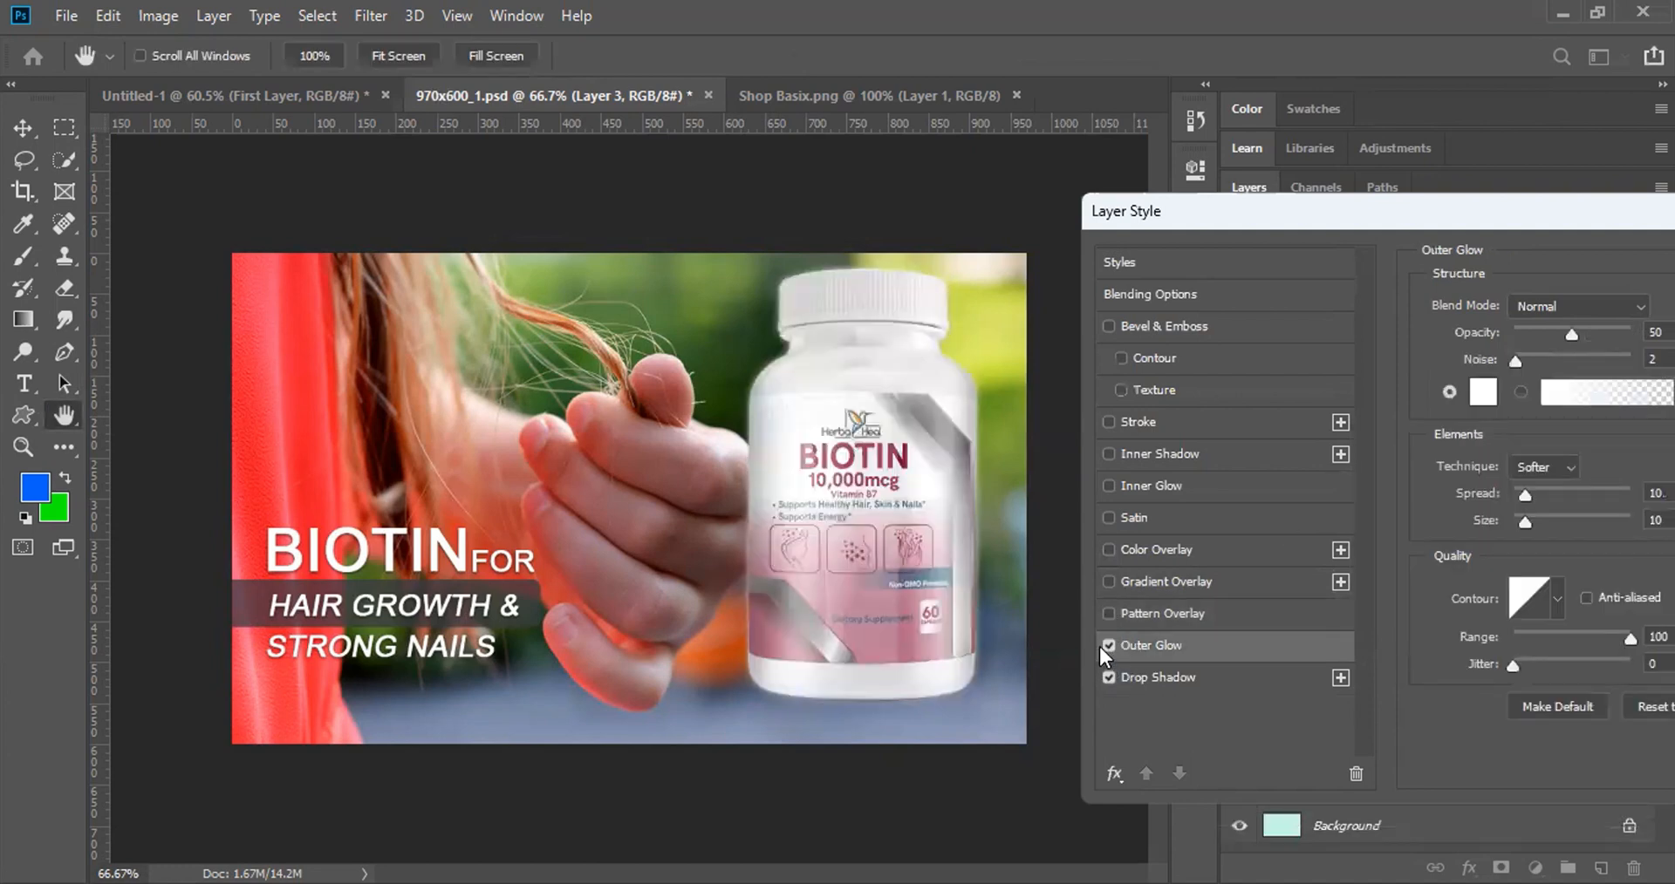
left_click(1109, 647)
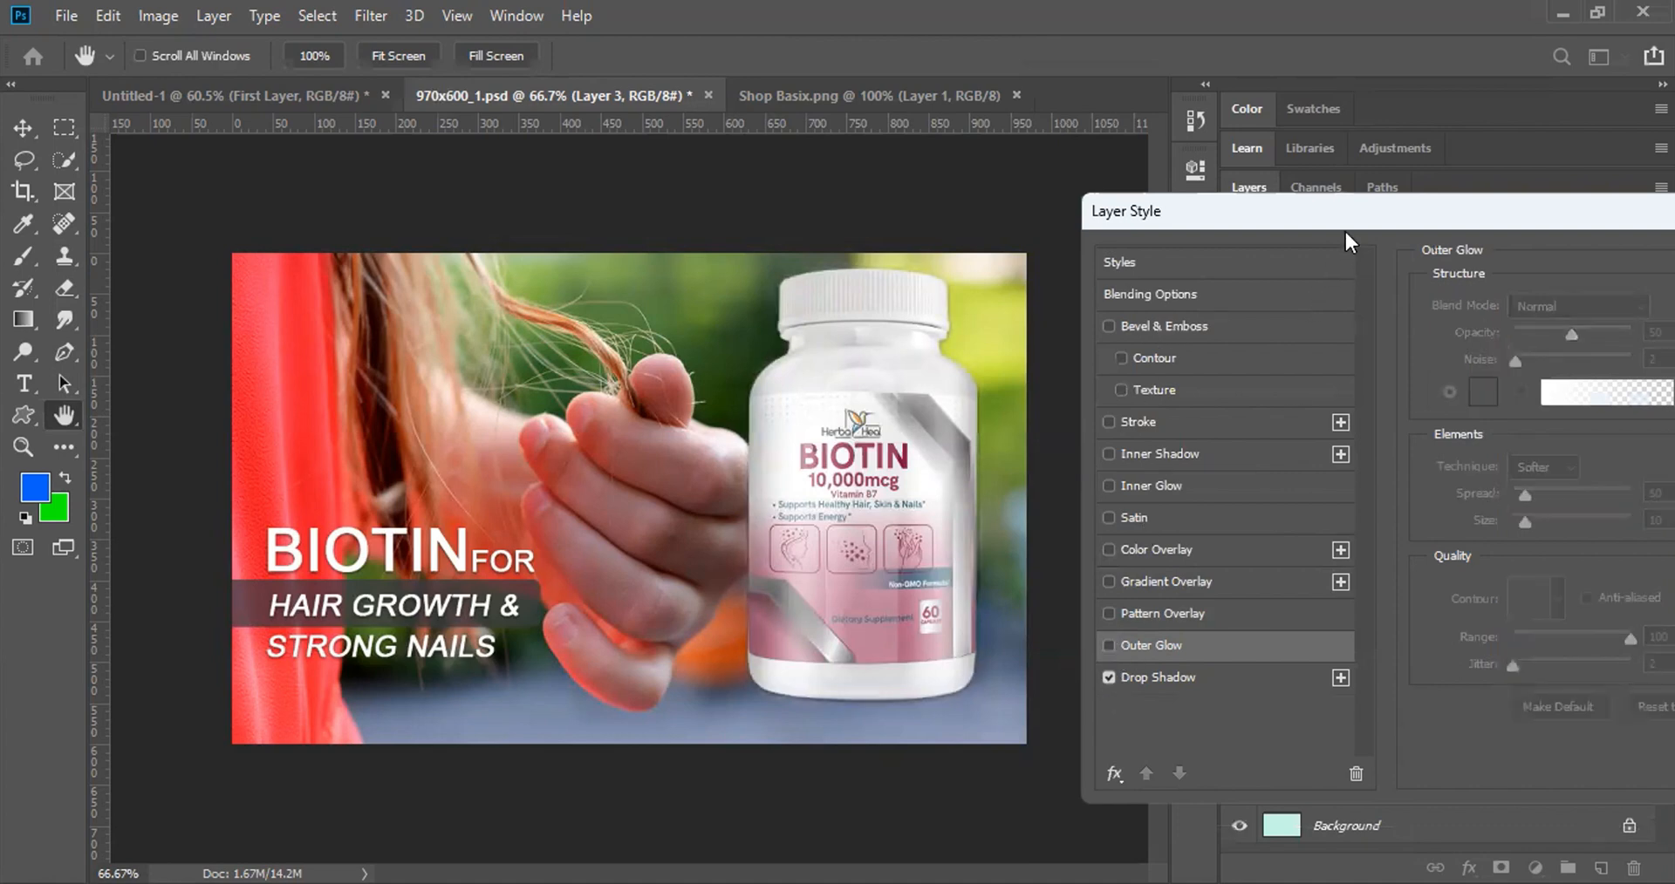
left_click_drag(1347, 203, 1301, 184)
left_click(1165, 660)
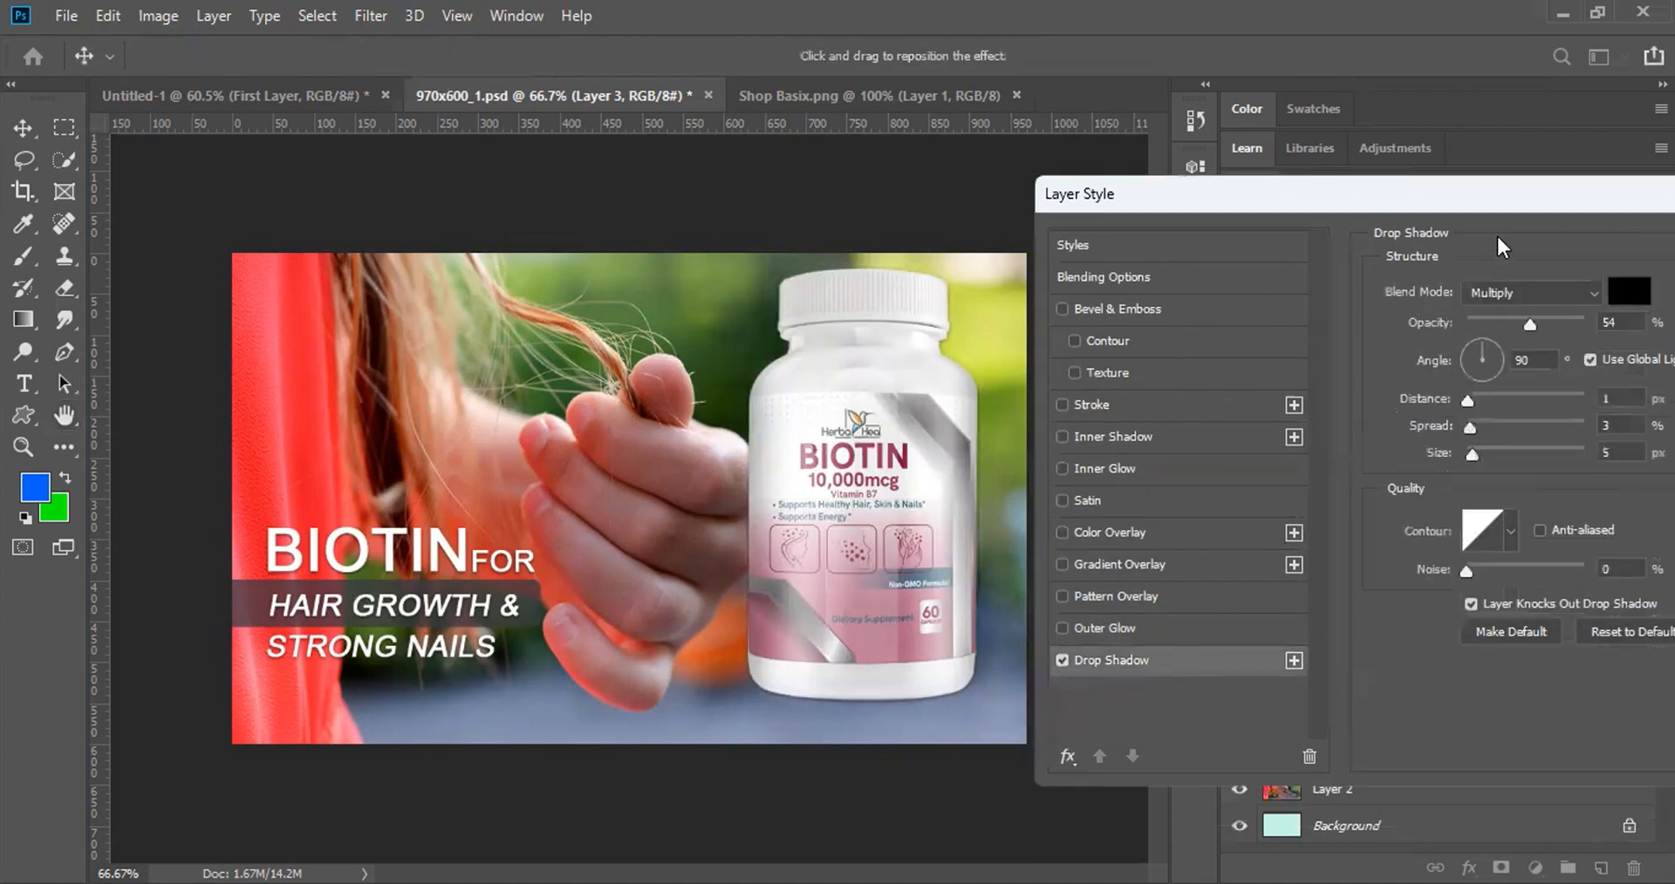
left_click_drag(1483, 192, 1352, 196)
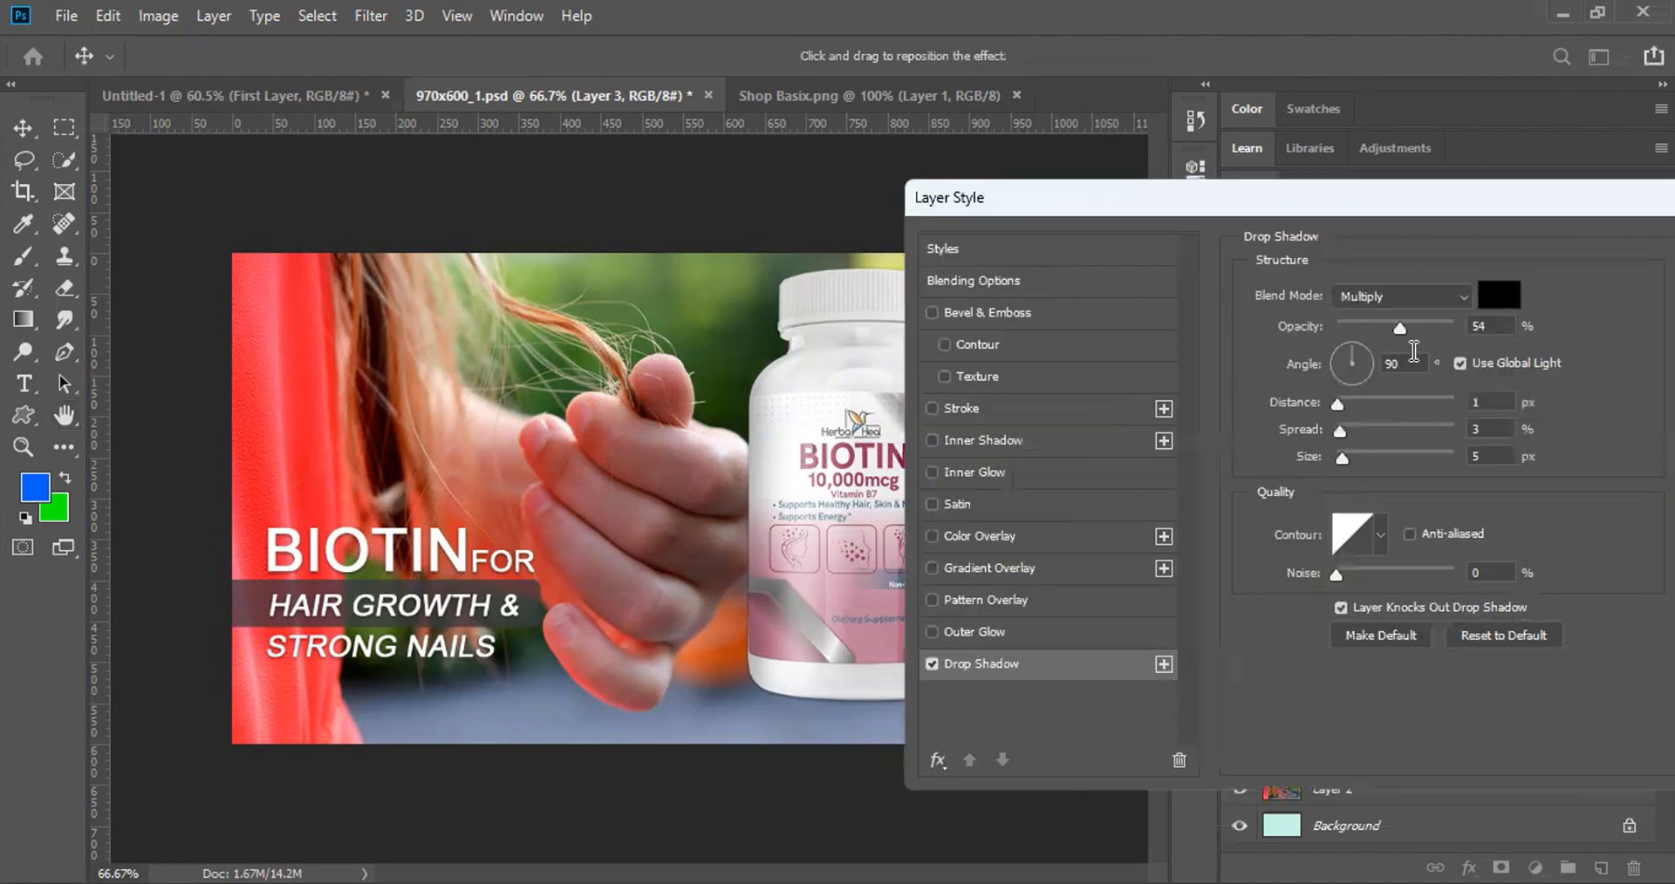
left_click_drag(1337, 407, 1390, 406)
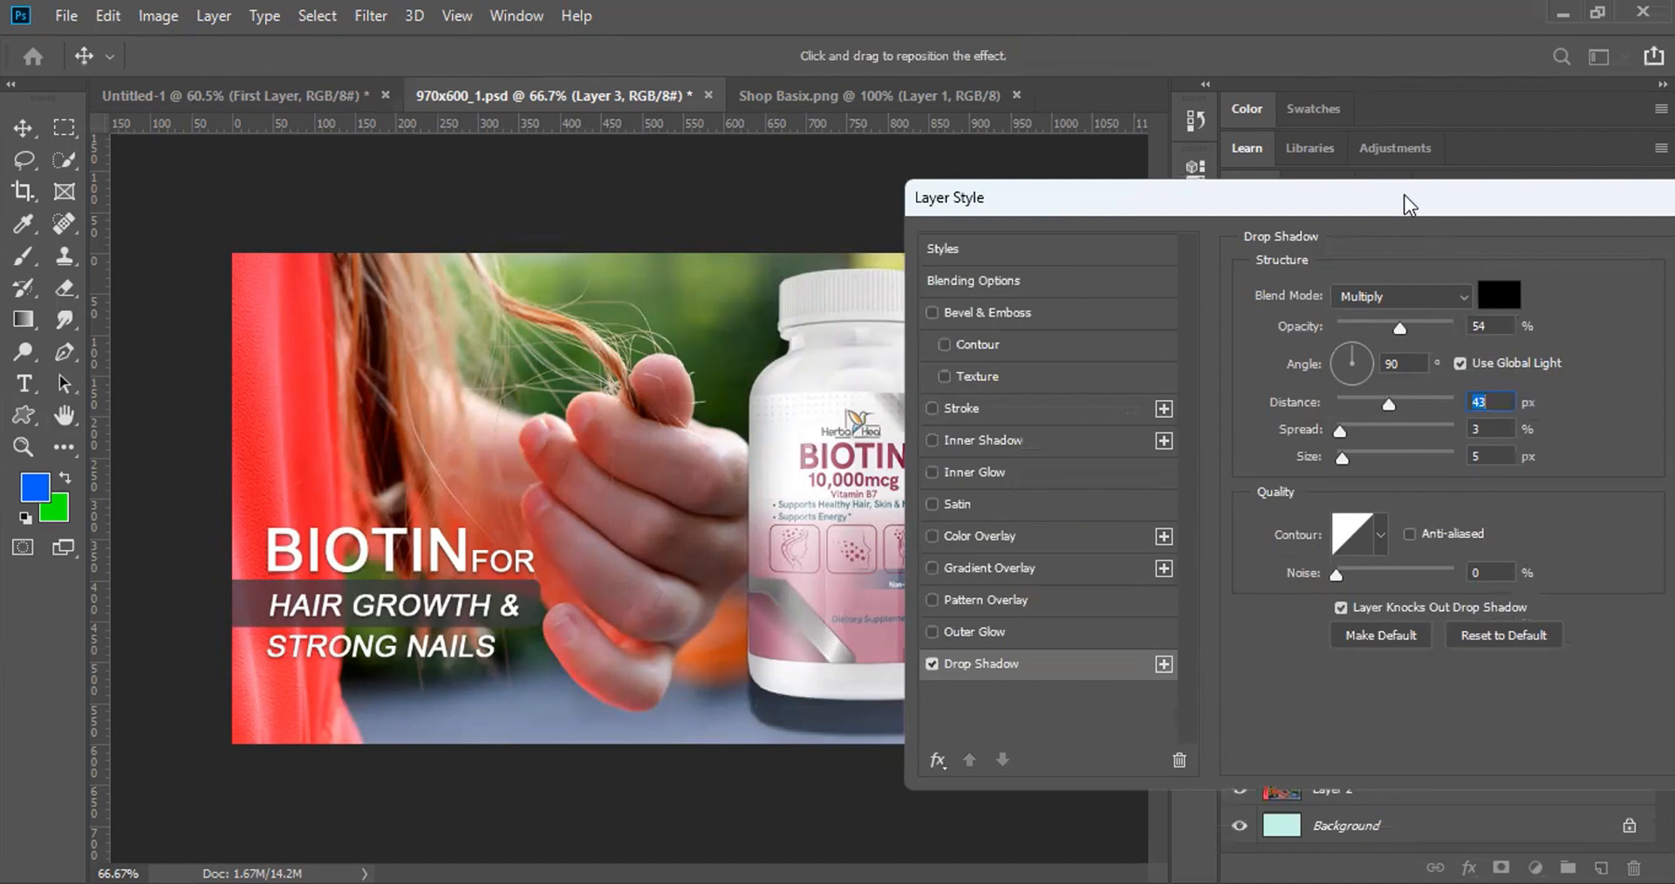
left_click_drag(1404, 205, 1485, 199)
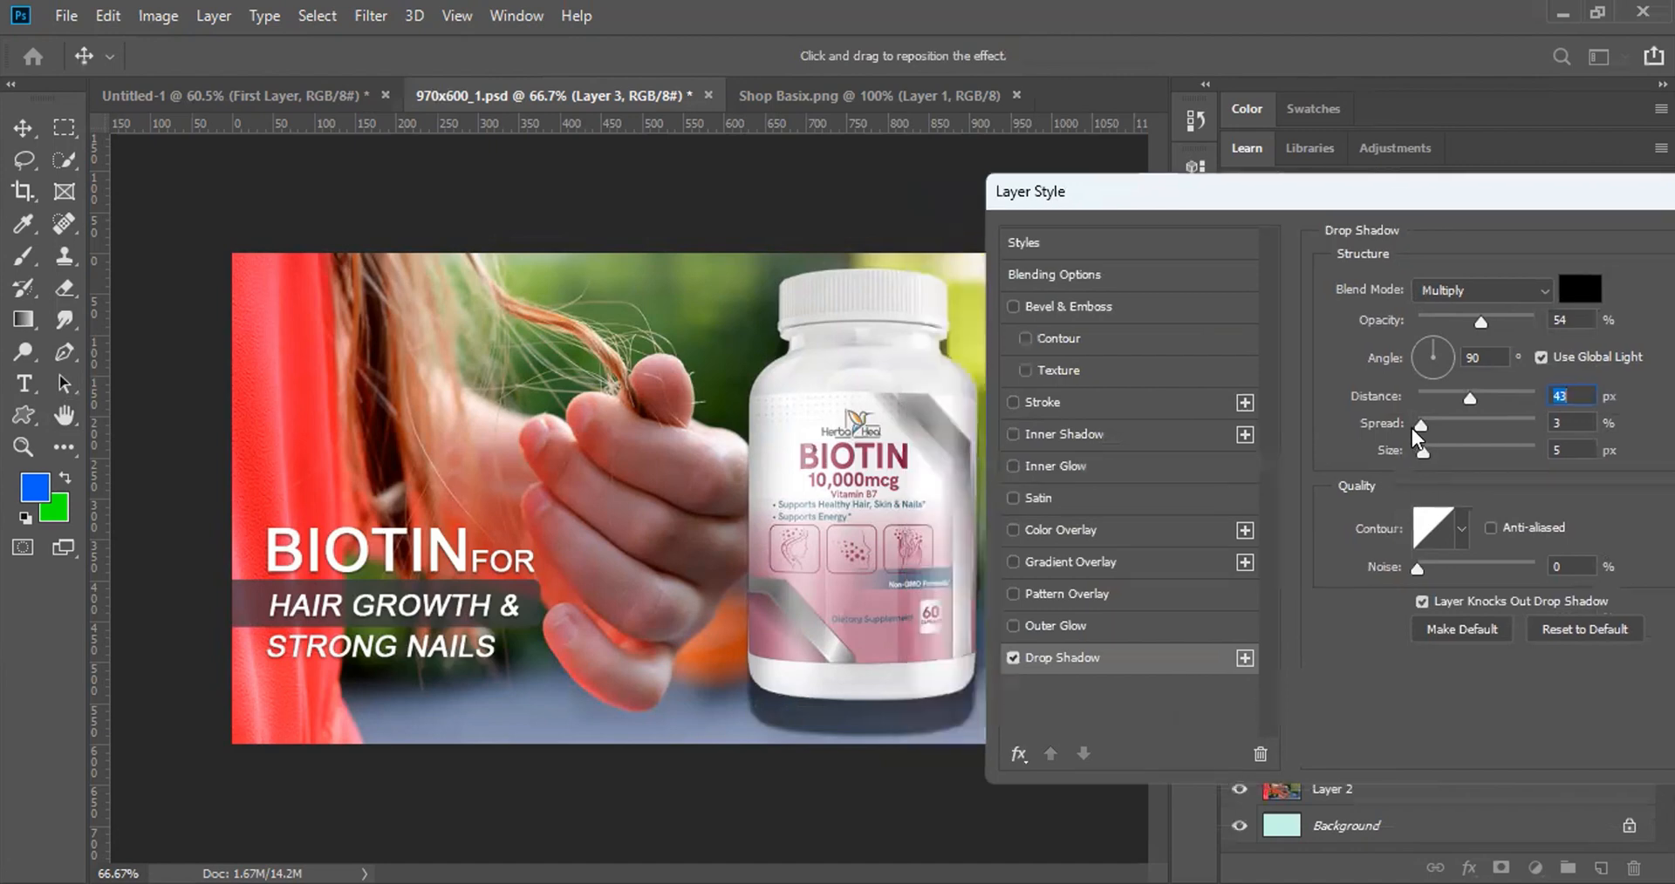
left_click_drag(1413, 428, 1516, 425)
left_click_drag(1422, 452, 1468, 454)
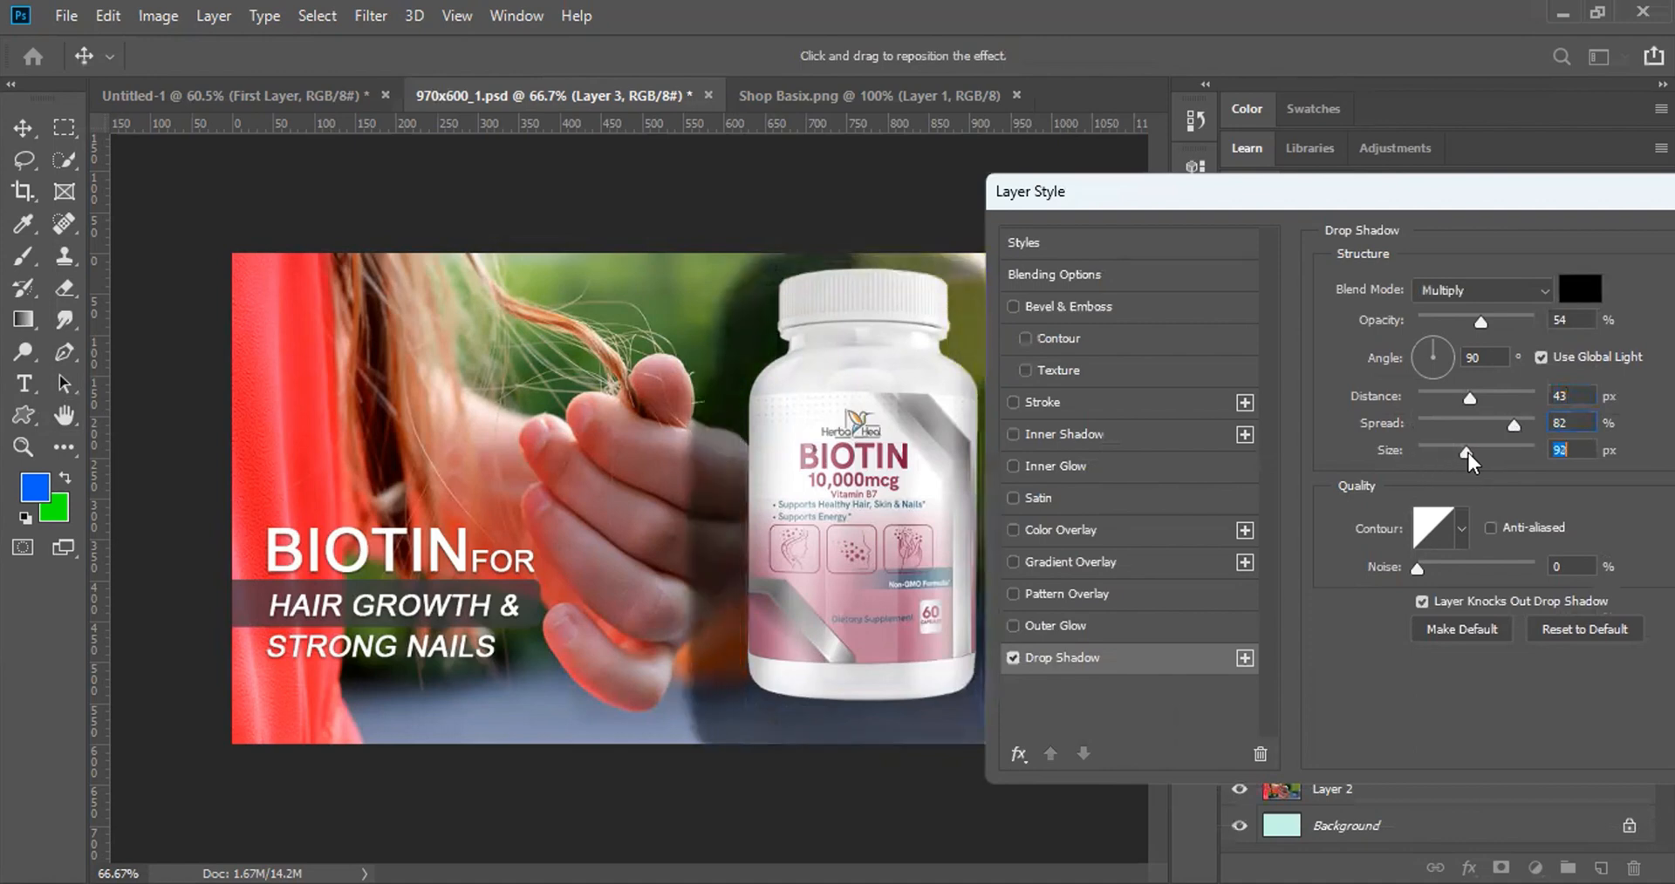
Step: Try several contours, apply the triple-peak contour, then dismiss the Layer Style dialog
left_click(1462, 529)
left_click(1431, 586)
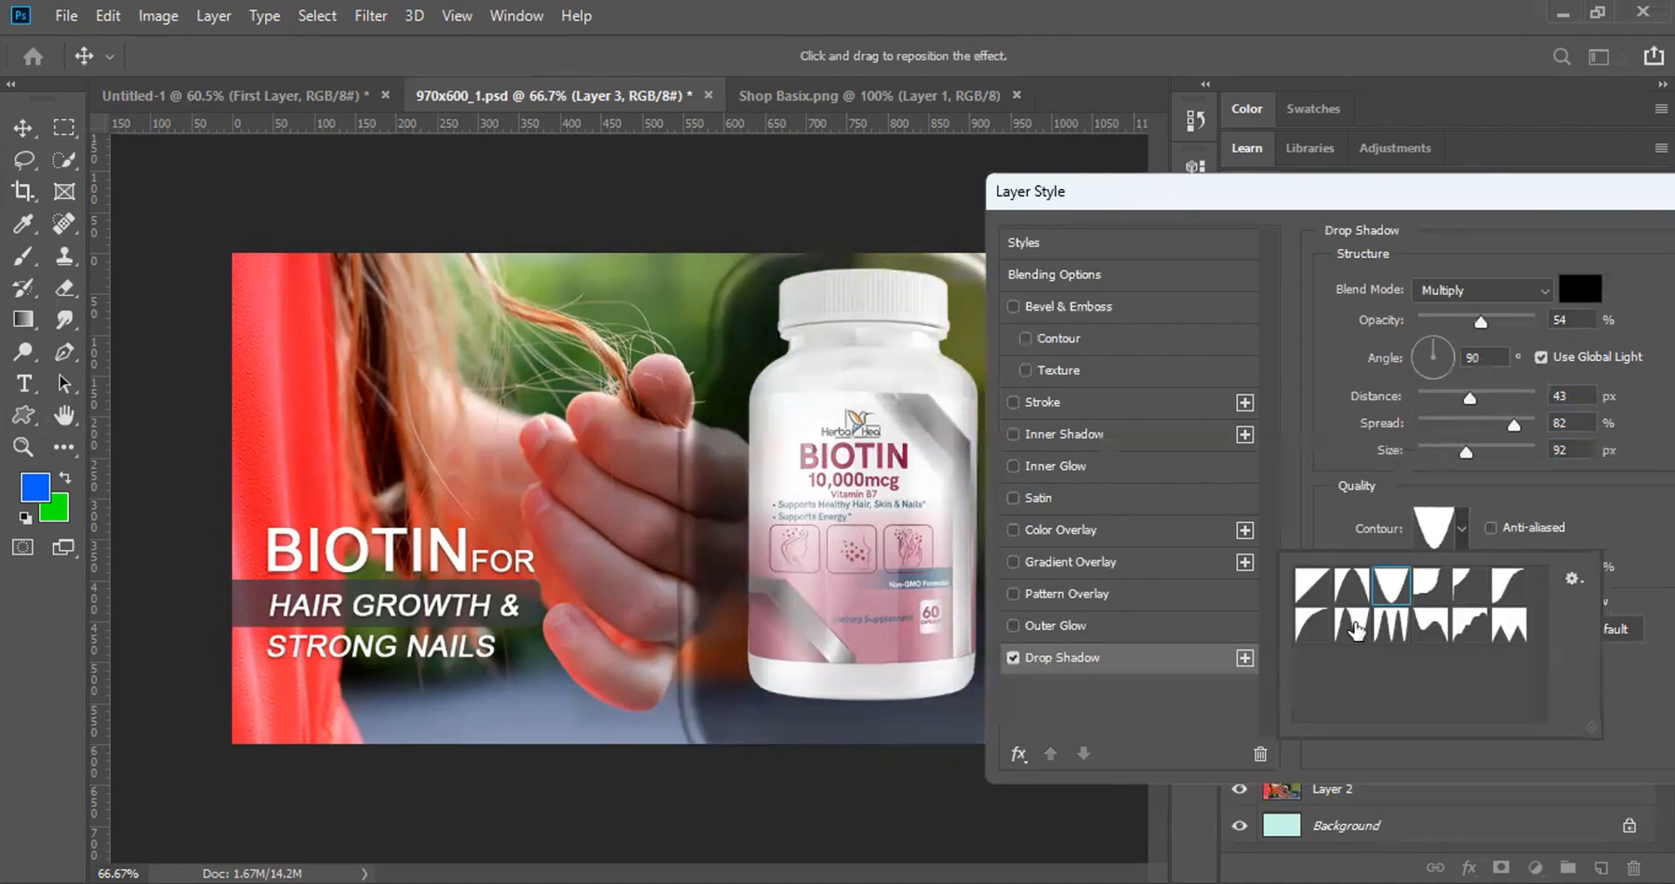
left_click(1509, 589)
left_click(1471, 626)
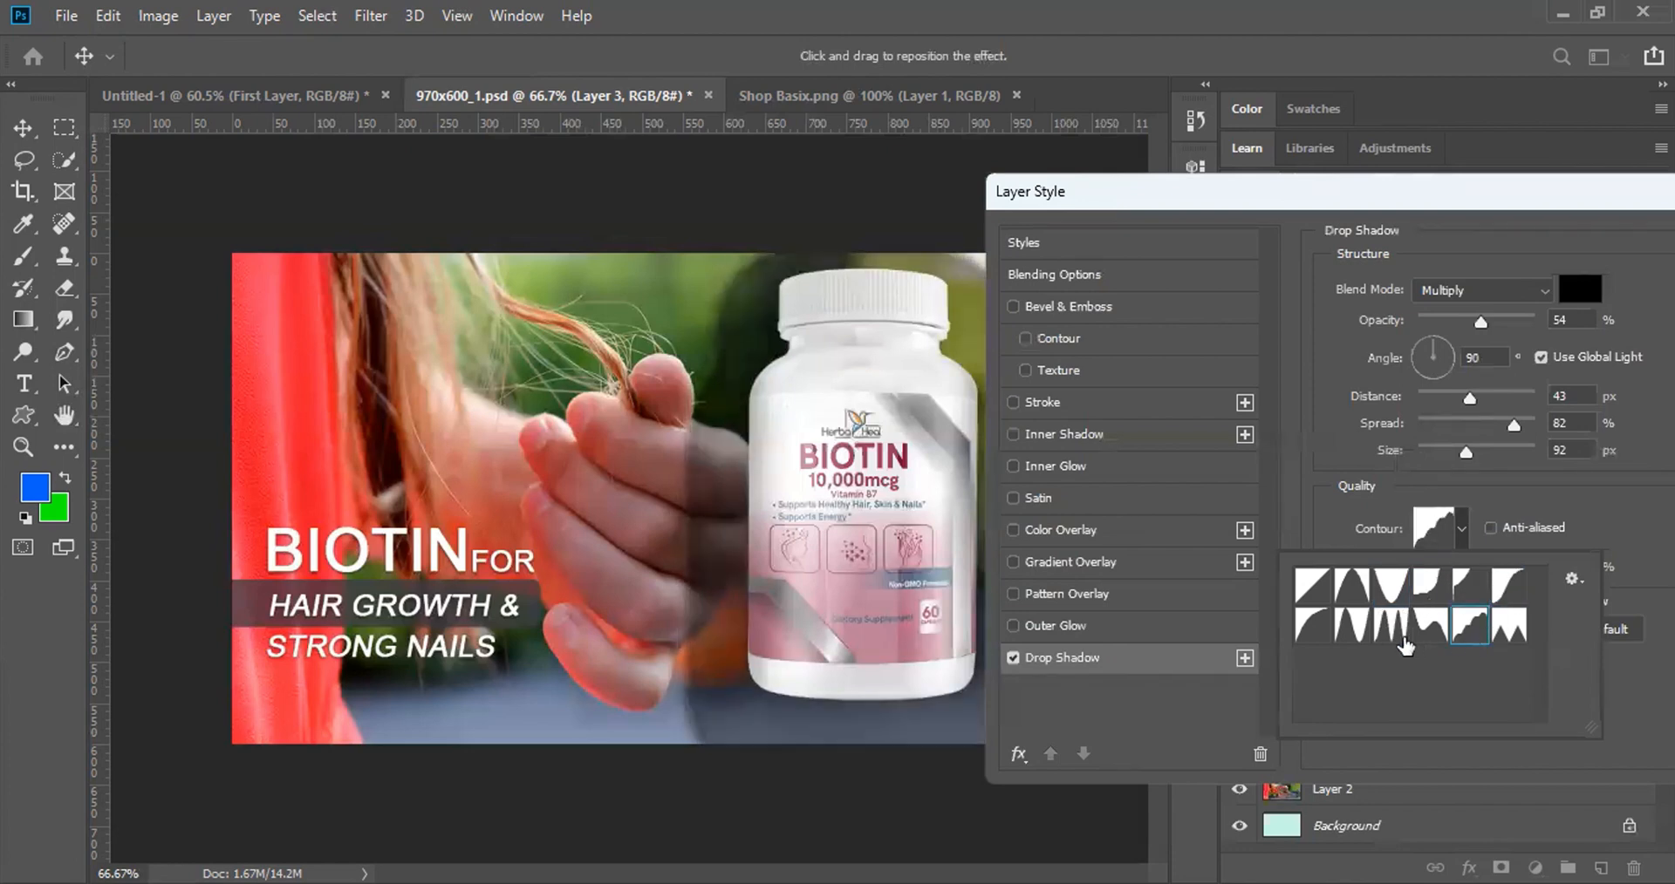
left_click(1398, 631)
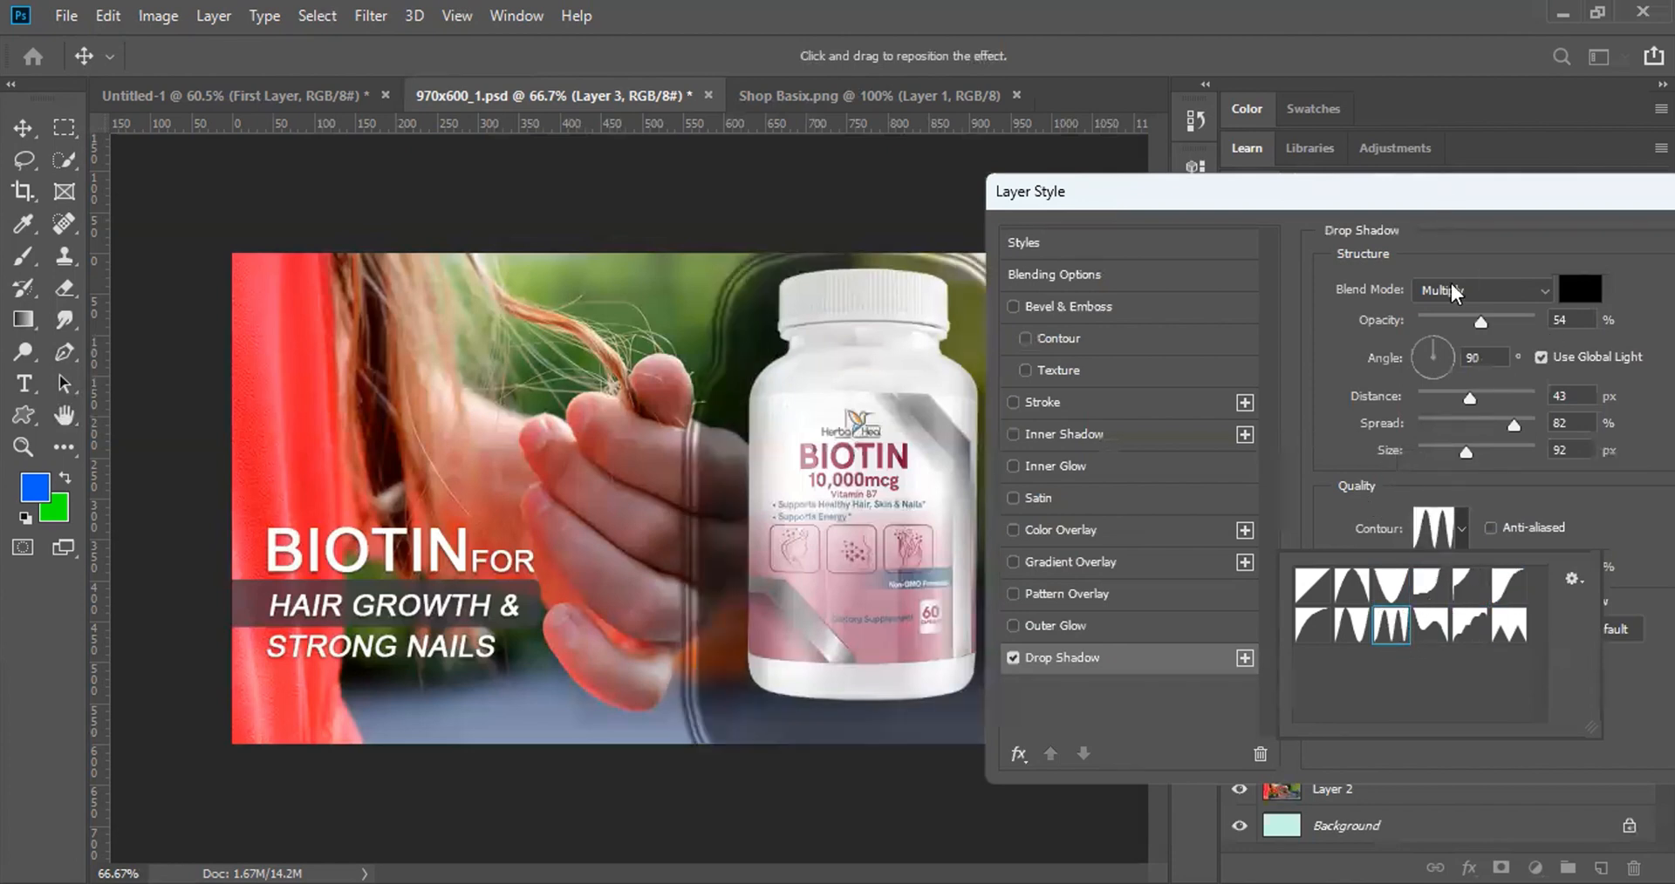
left_click(1470, 271)
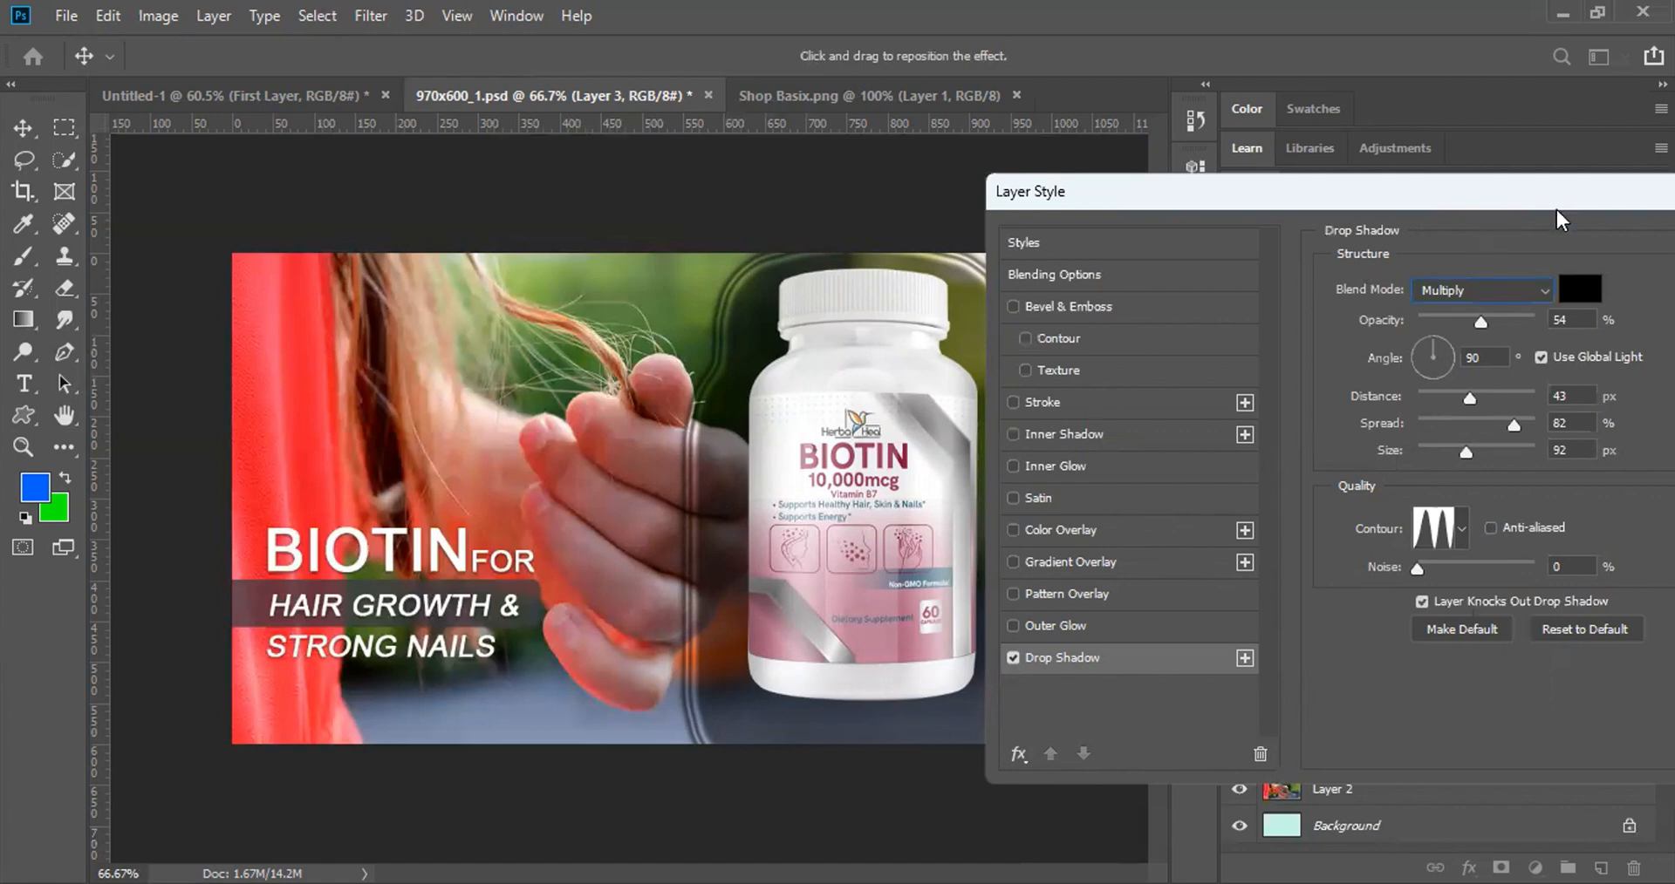
key("Escape")
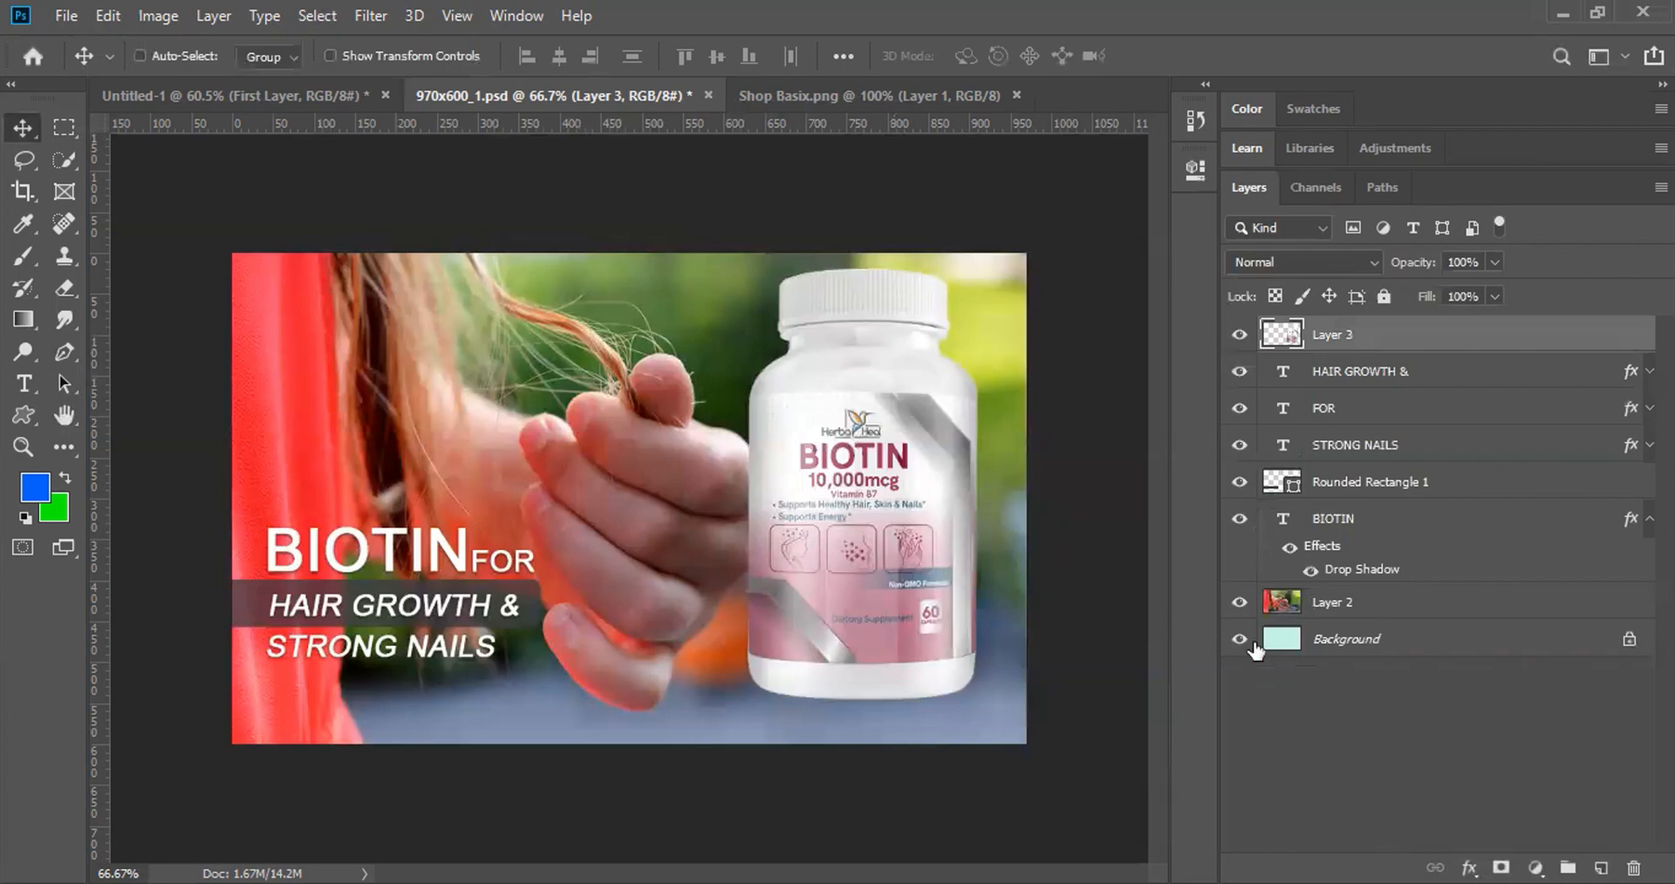
Step: Select the BIOTIN text layer and copy its layer style
right_click(389, 541)
left_click(1411, 338)
right_click(392, 541)
left_click(419, 550)
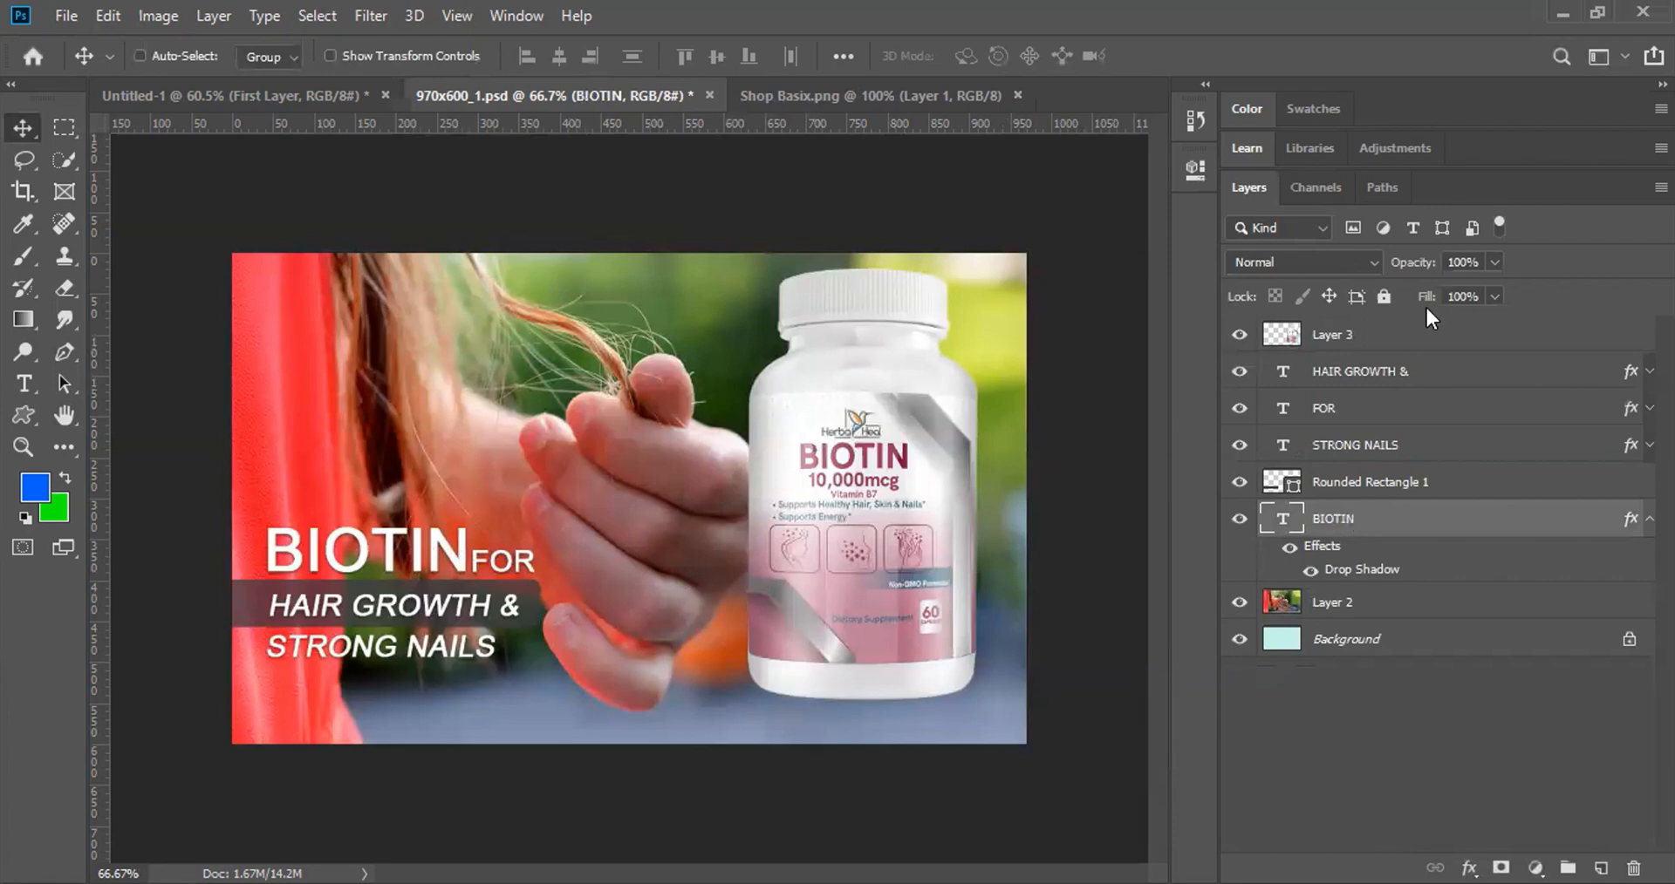
right_click(1348, 515)
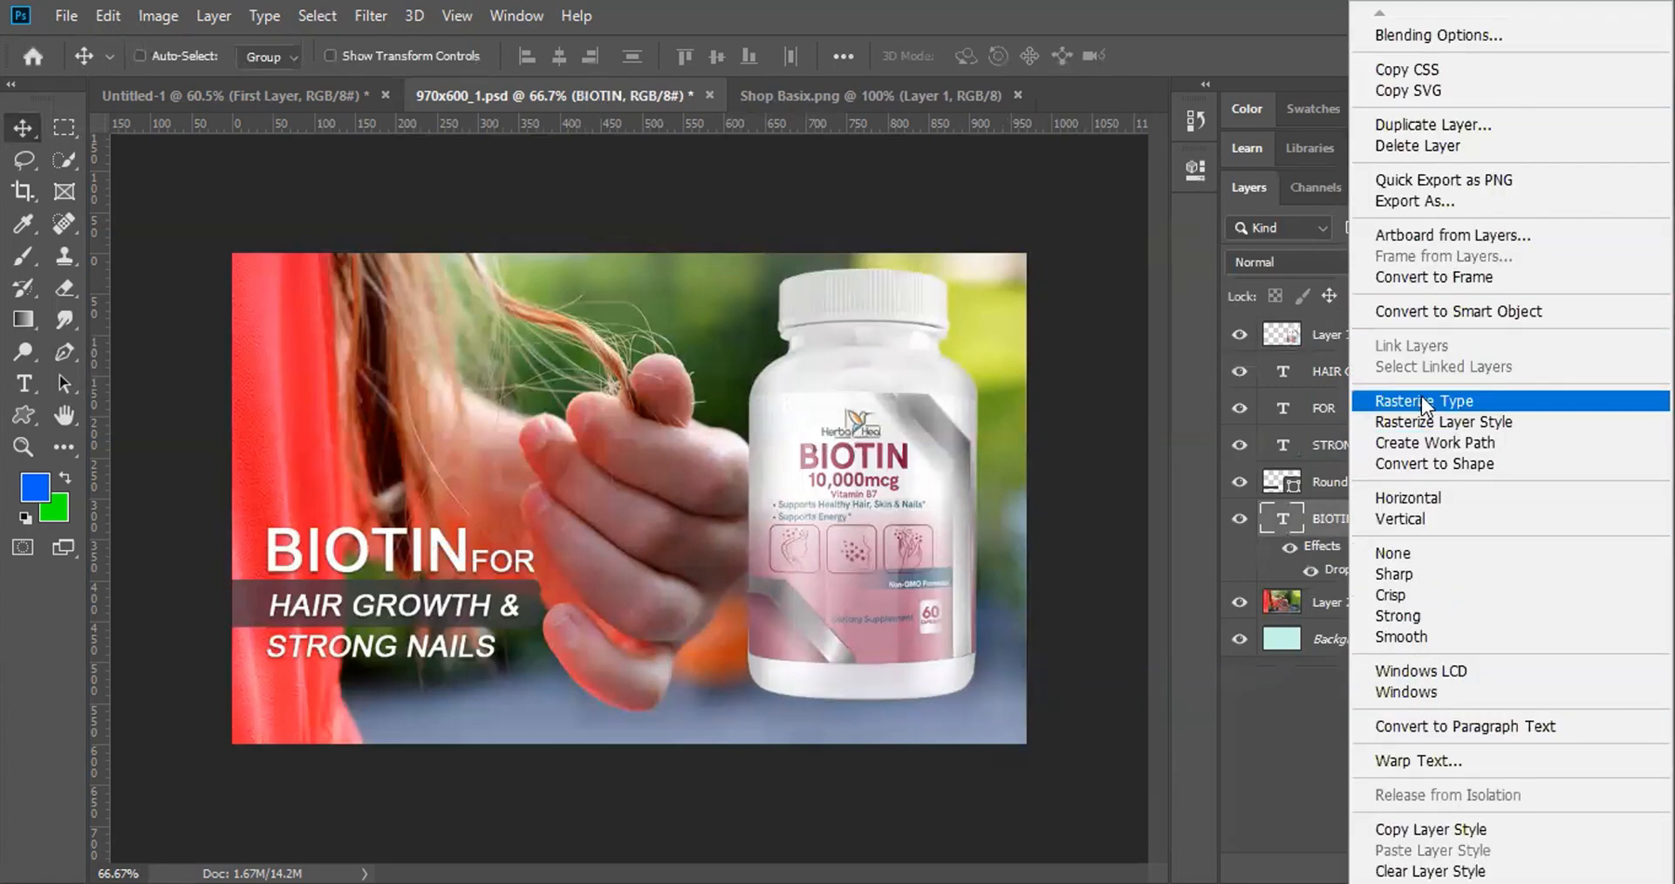
left_click(1431, 828)
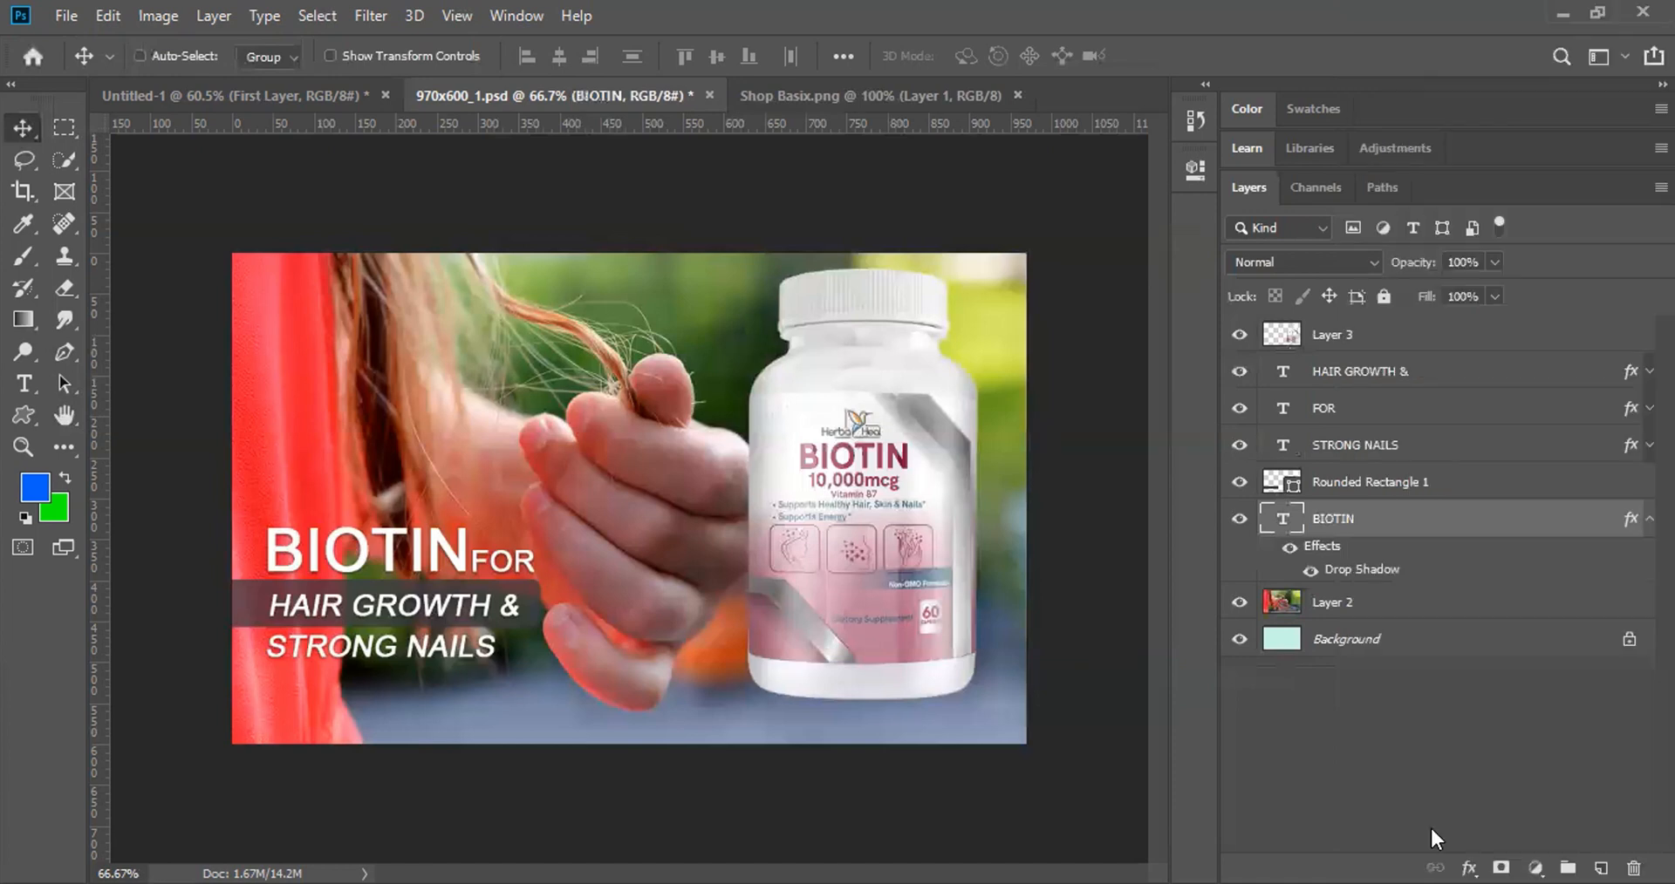
Step: Paste the copied drop shadow style onto Layer 3
left_click(1347, 338)
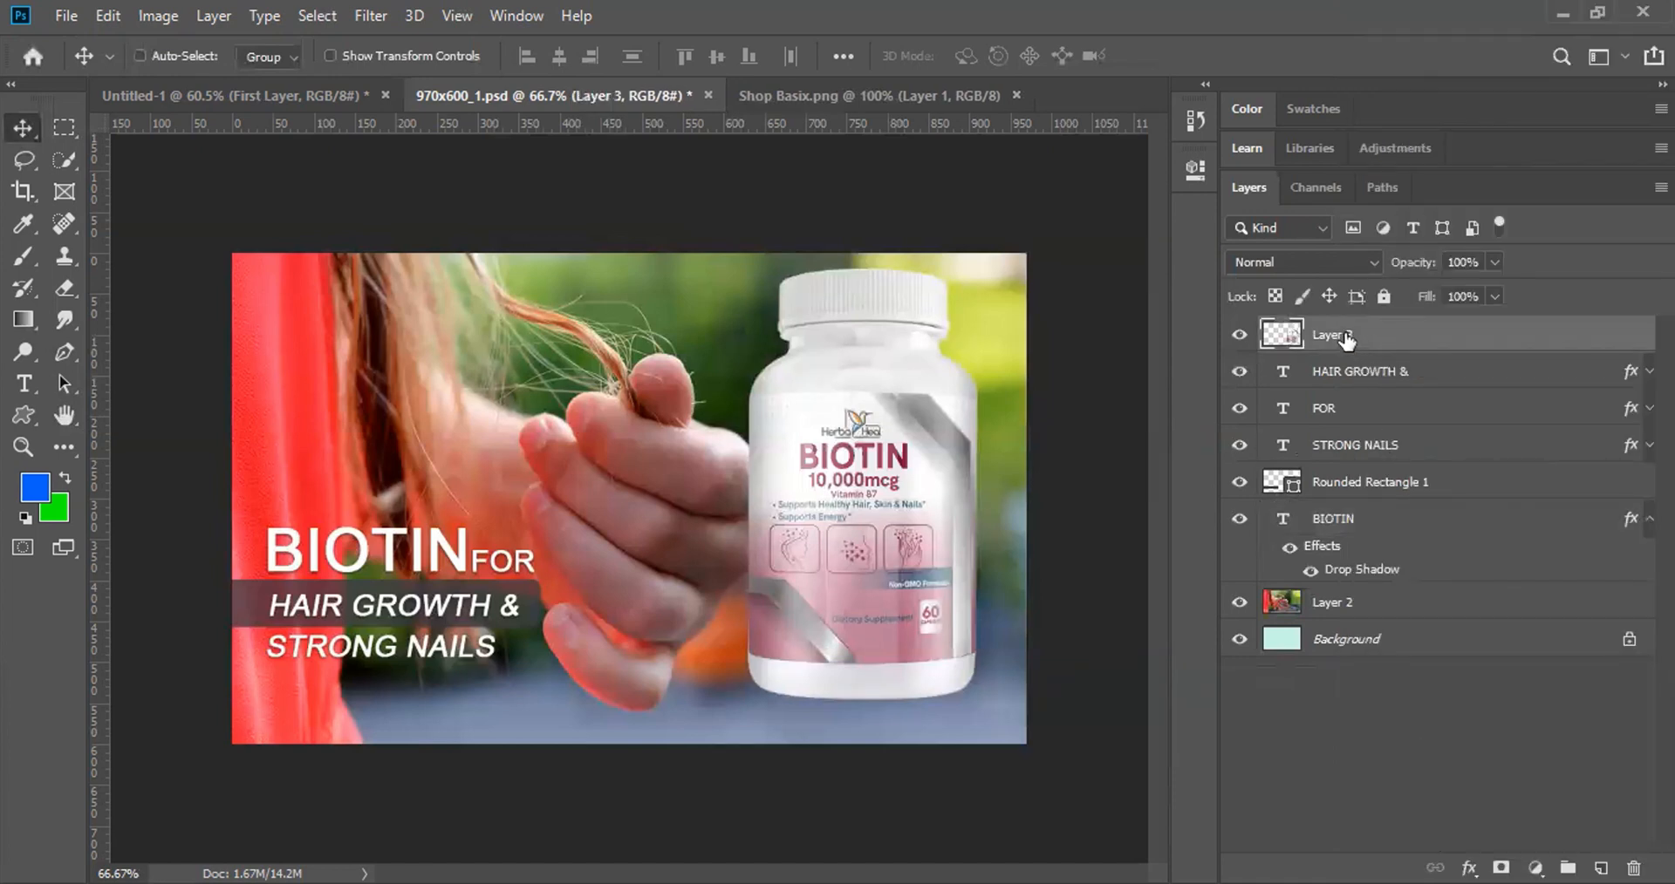
right_click(1307, 337)
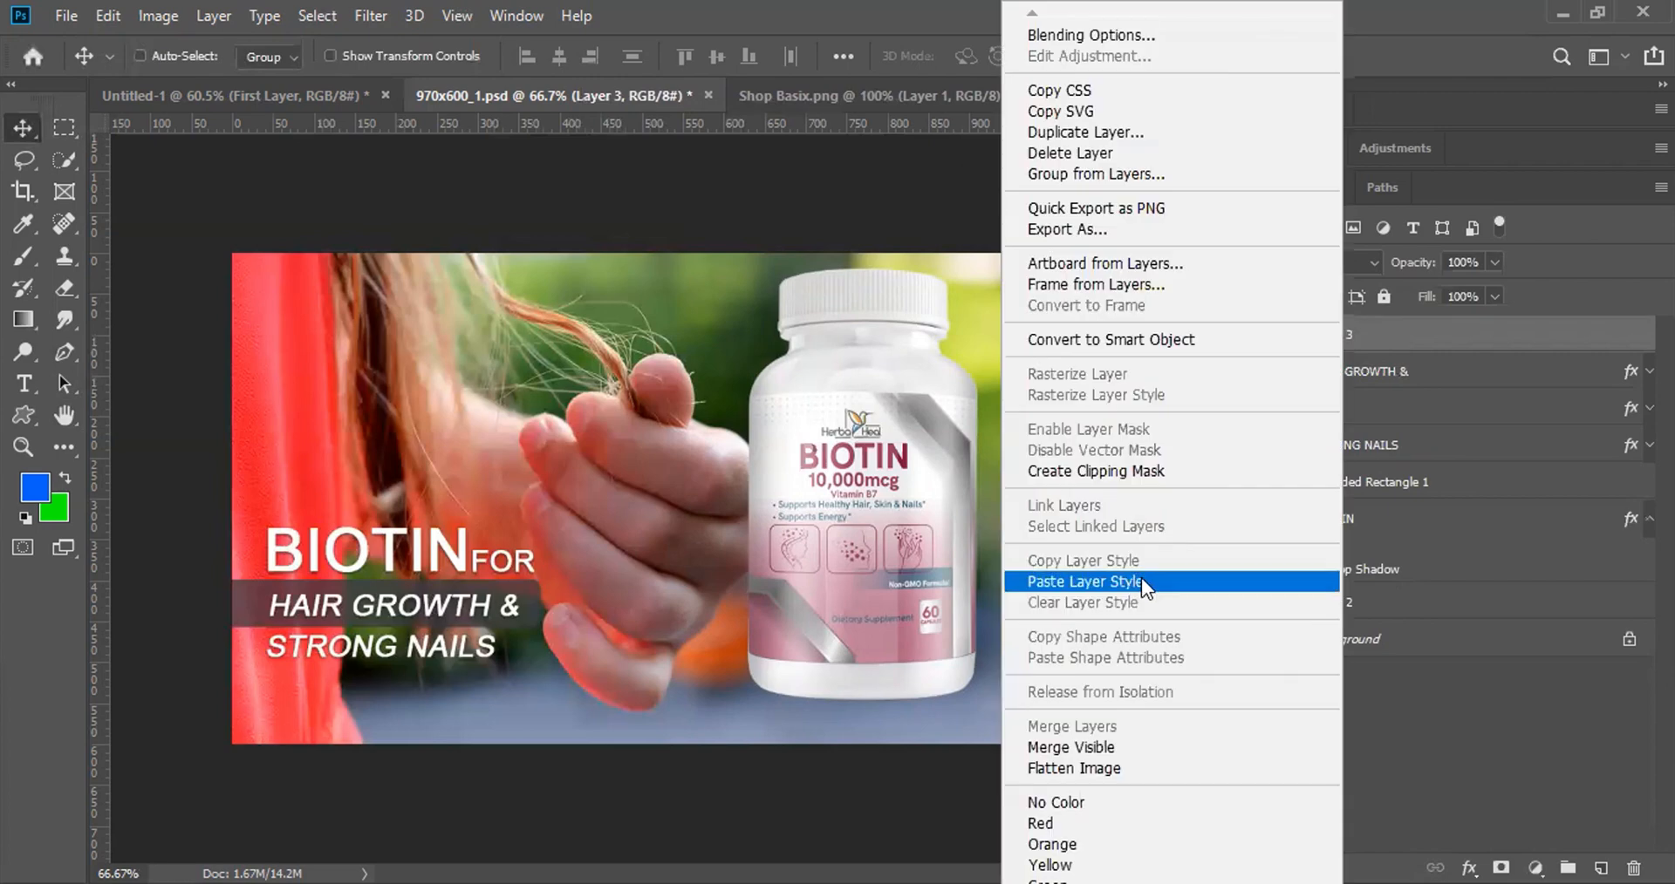
left_click(1138, 581)
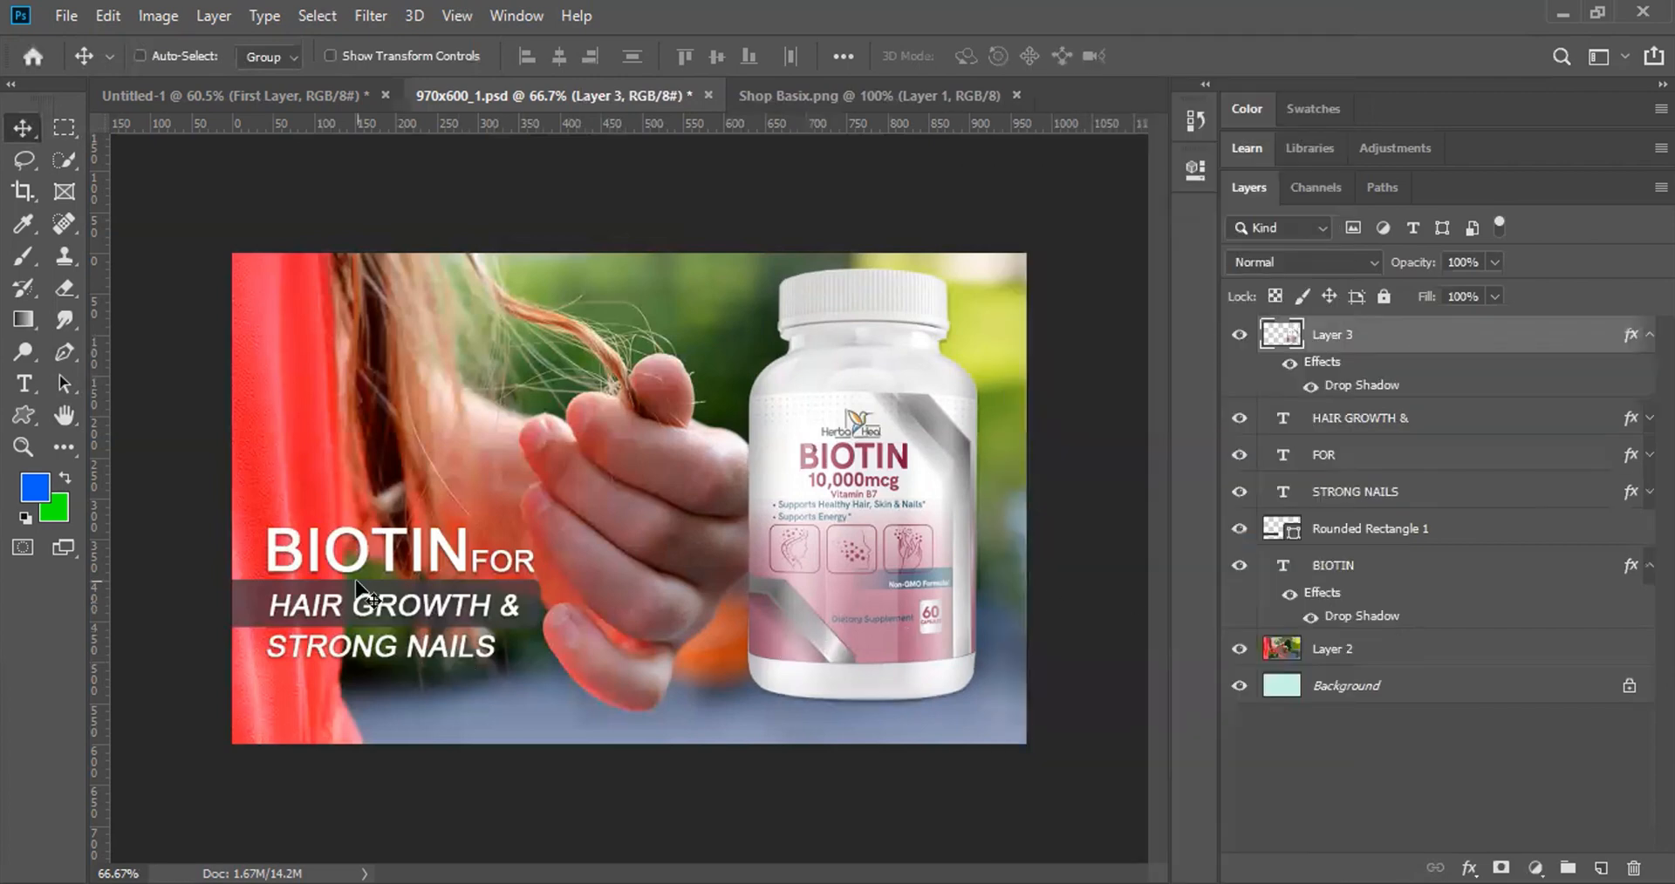